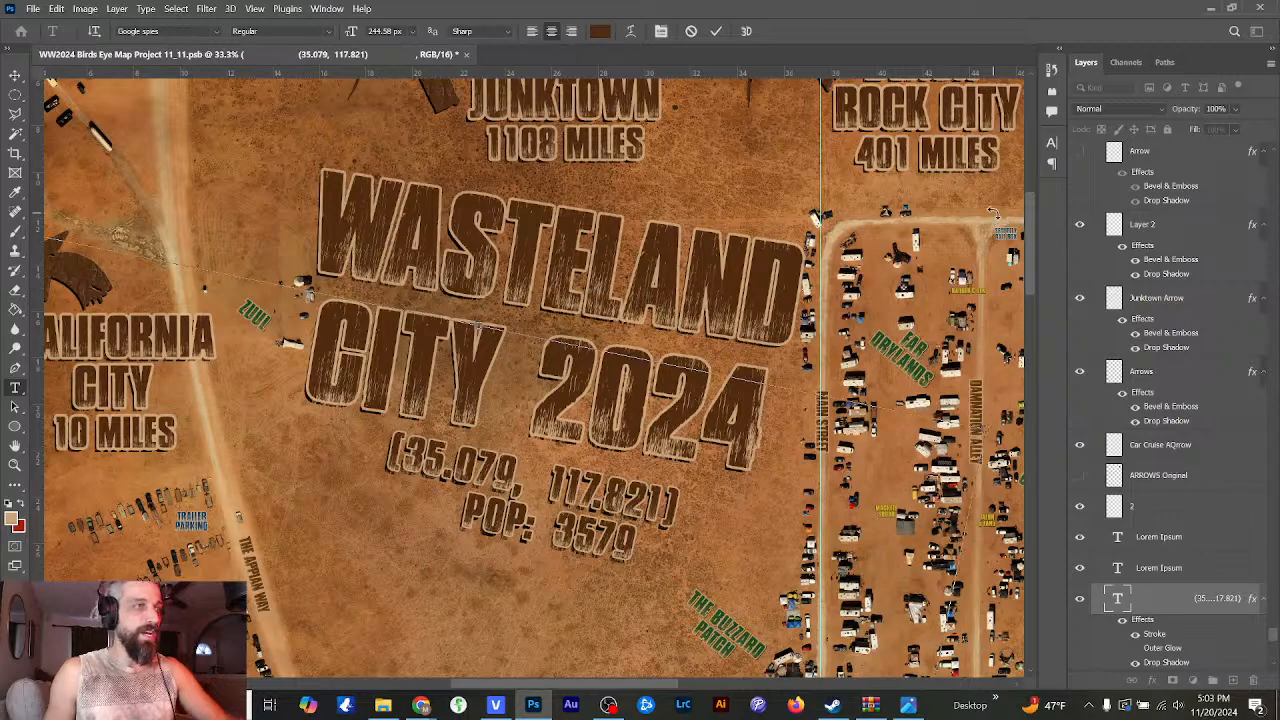
# - Exit text editing on the coordinates and population label, activate the Move tool and deselect all layers
pyautogui.hotkey('ctrl', '-')
pyautogui.hotkey('ctrl', '-')
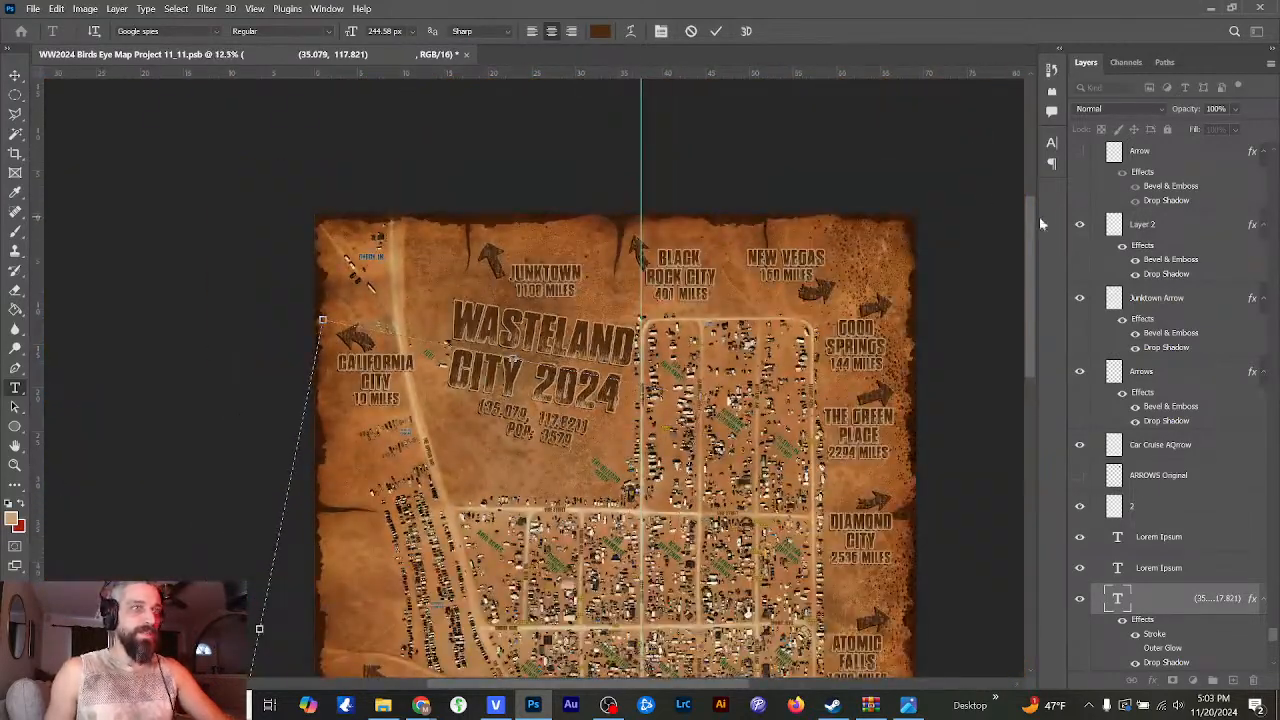
pyautogui.scroll(-2, 1030, 240)
pyautogui.hotkey('ctrl', '-')
pyautogui.hotkey('ctrl', '-')
pyautogui.scroll(-2, 1028, 320)
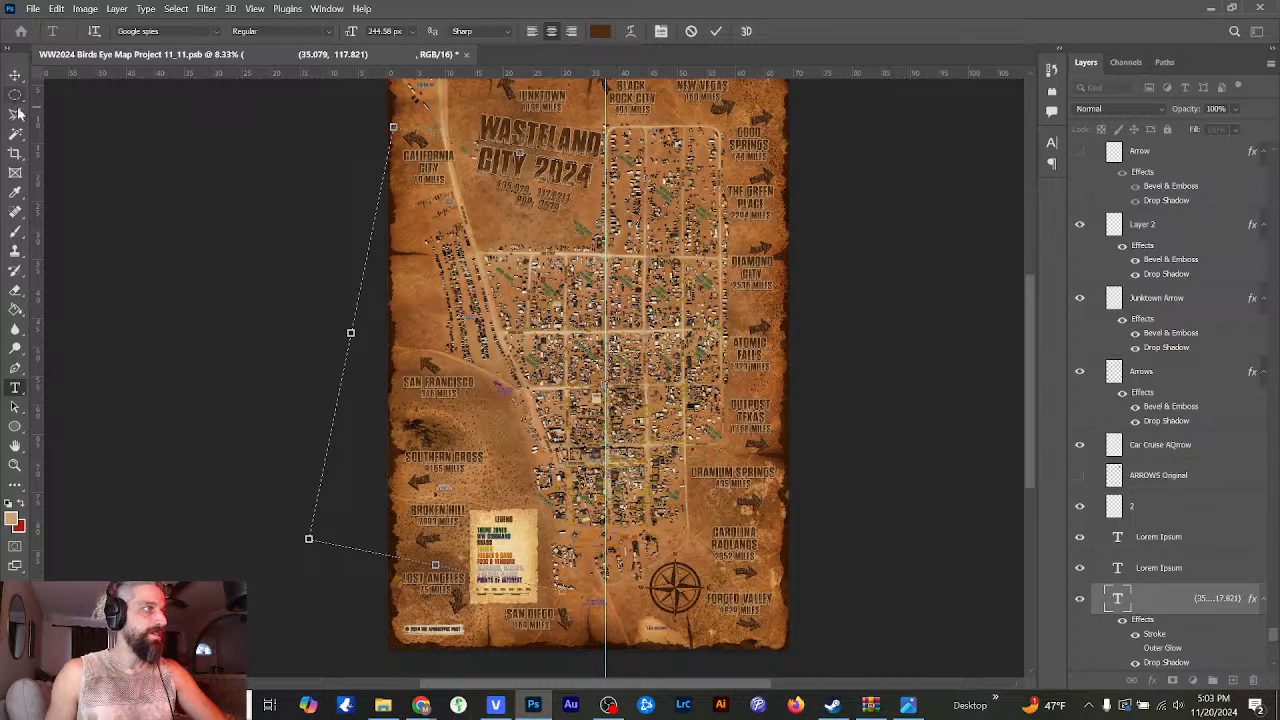
pyautogui.press('v')
pyautogui.moveTo(187, 180); pyautogui.dragTo(205, 152)
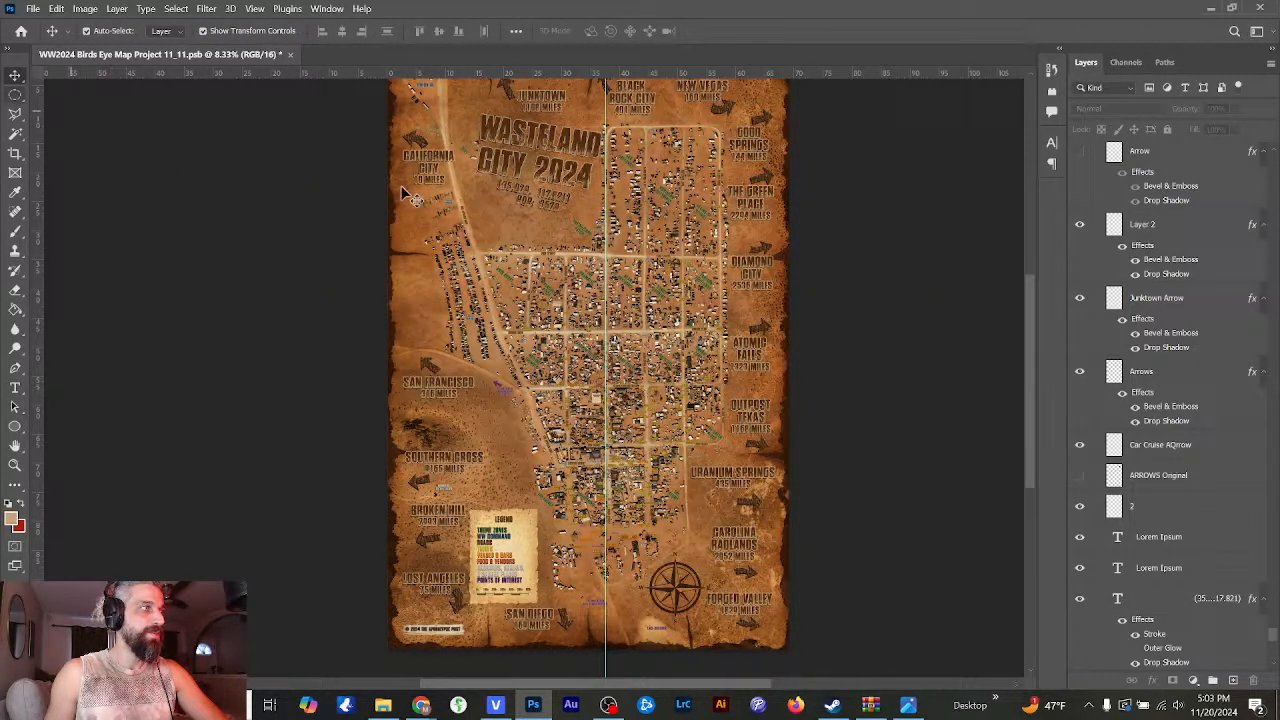
# - Look over the full Wasteland City 2024 map from its upper edge to its lower edge
pyautogui.scroll(3, 1031, 290)
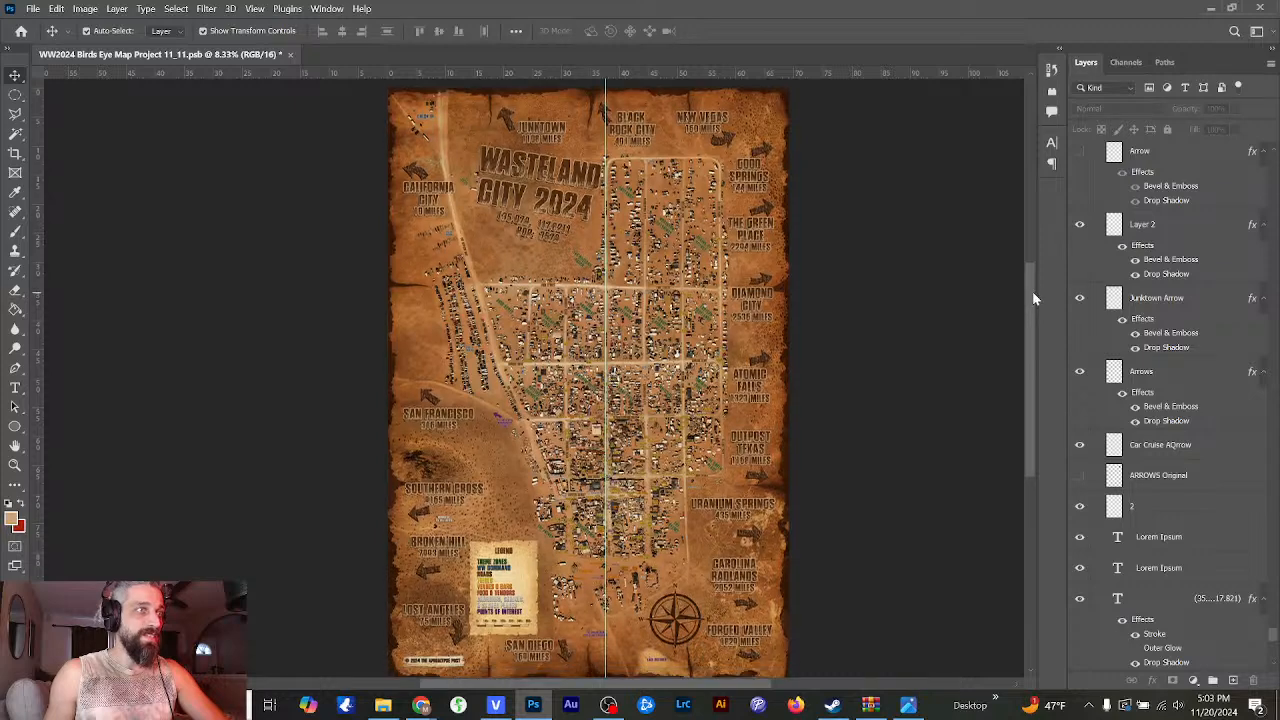
pyautogui.hotkey('ctrl', '-')
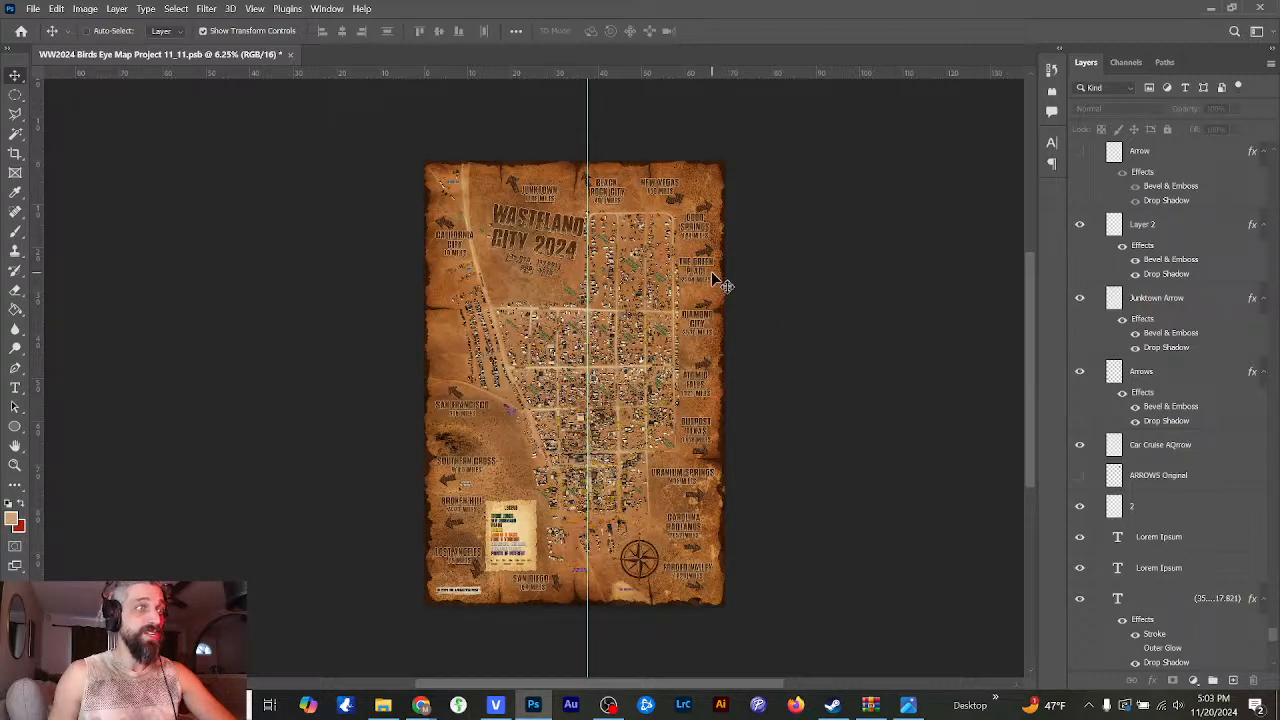
pyautogui.hotkey('ctrl', '+')
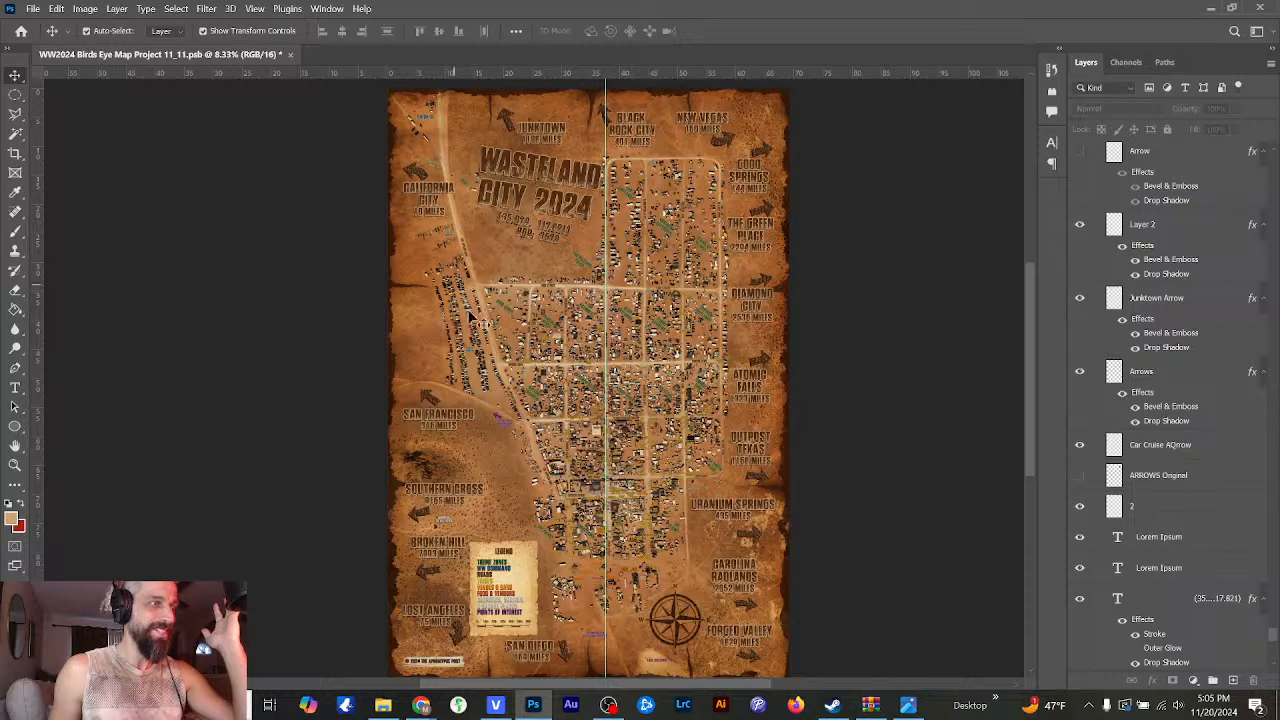
pyautogui.moveTo(1029, 284); pyautogui.dragTo(1031, 323)
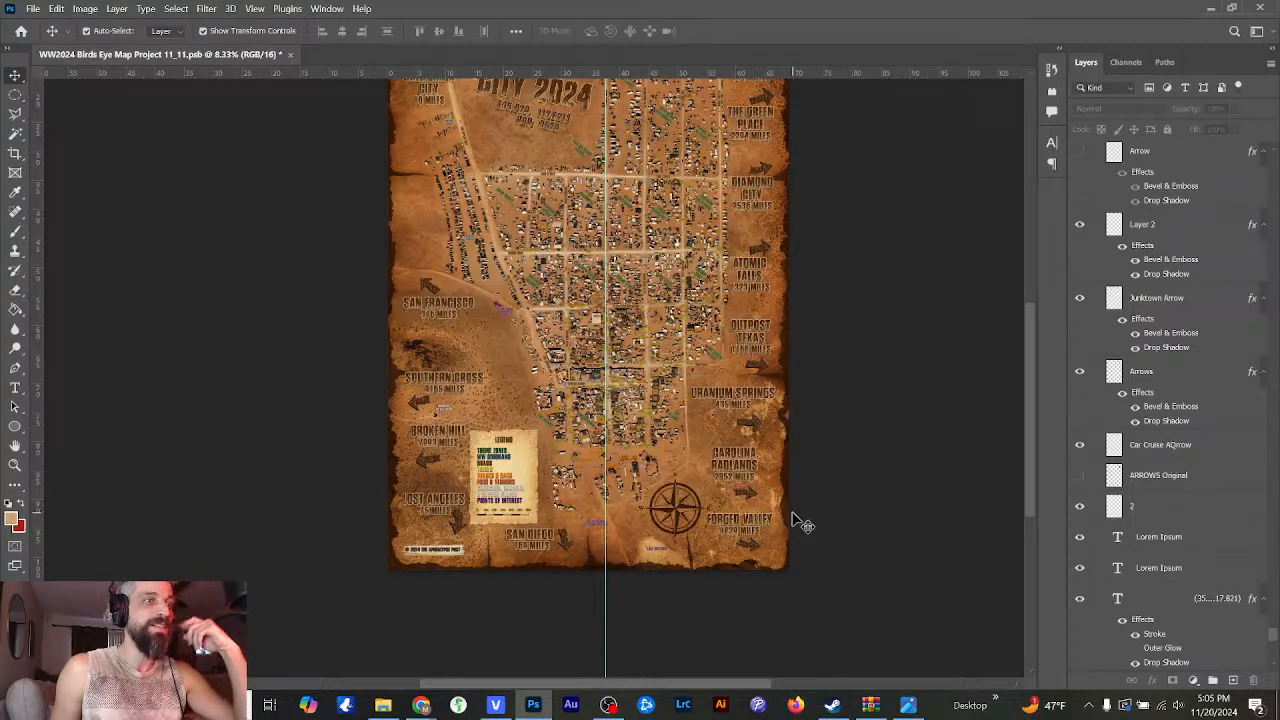
pyautogui.moveTo(1033, 413); pyautogui.dragTo(1029, 369)
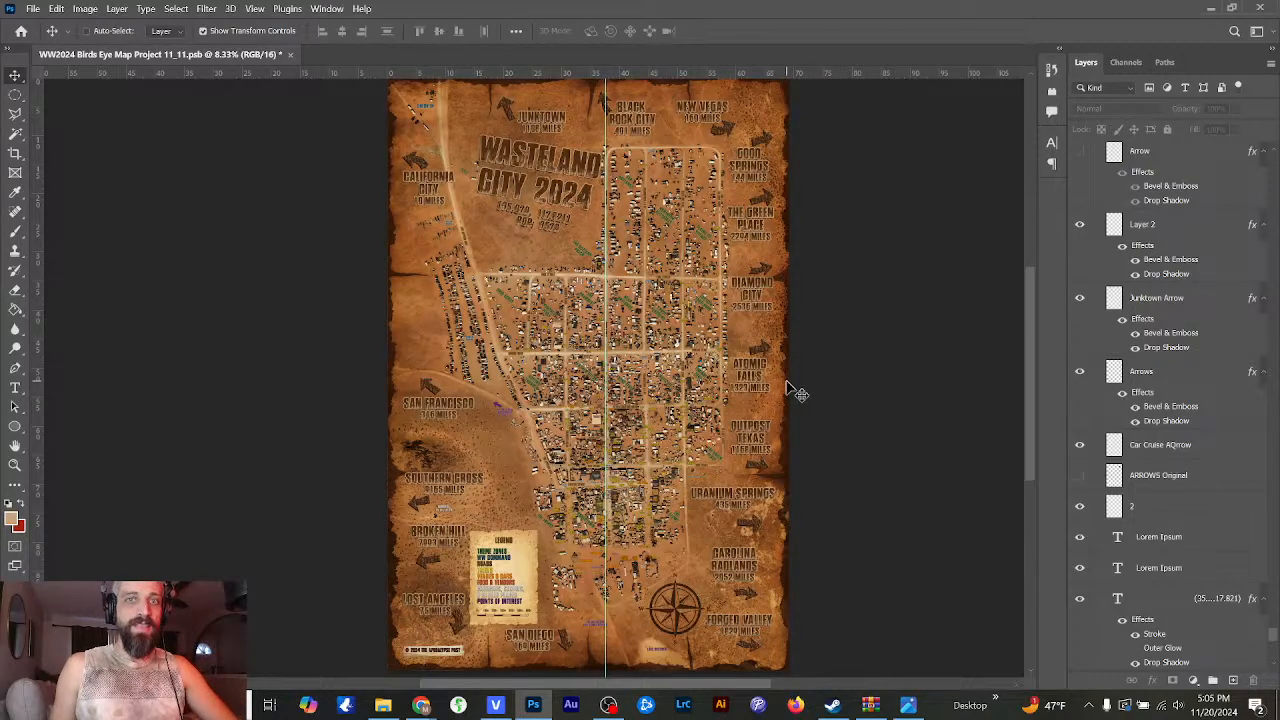
# - Examine the street, camp and venue labels around Center Street and Main Street up close, and select the "Not a Fucking Bar" text layer
pyautogui.scroll(3, 797, 392)
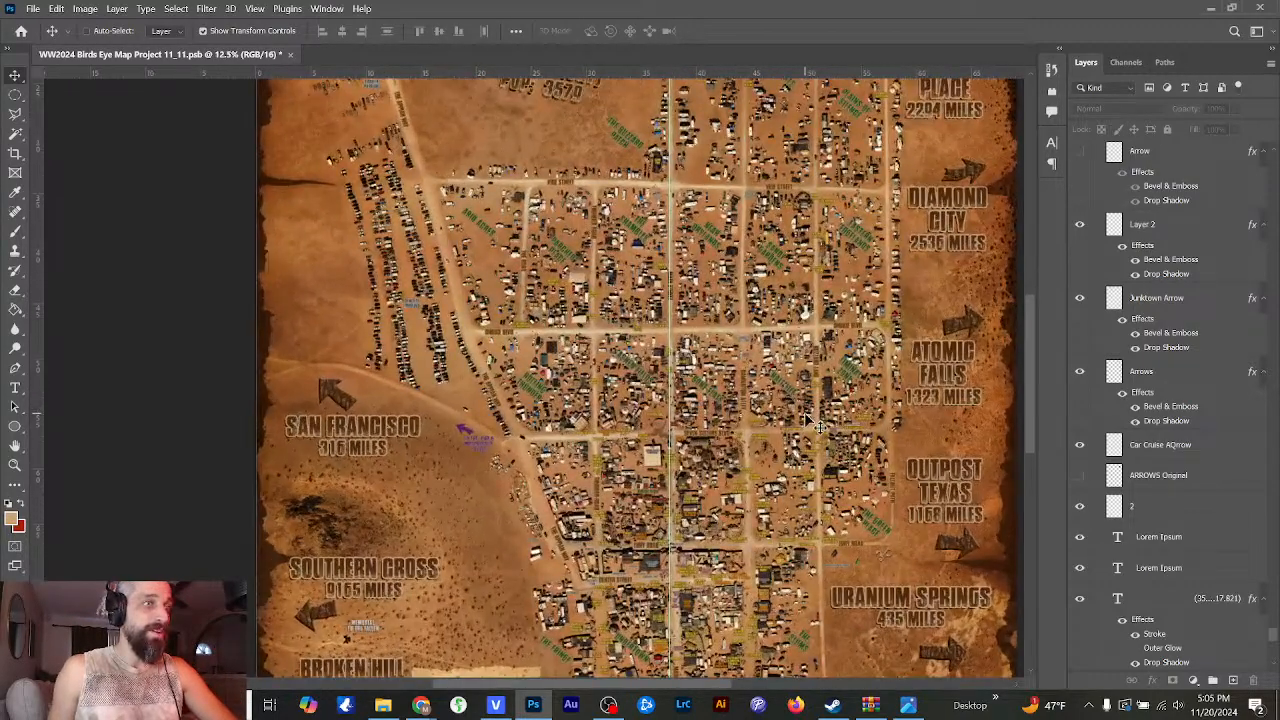
pyautogui.scroll(3, 815, 437)
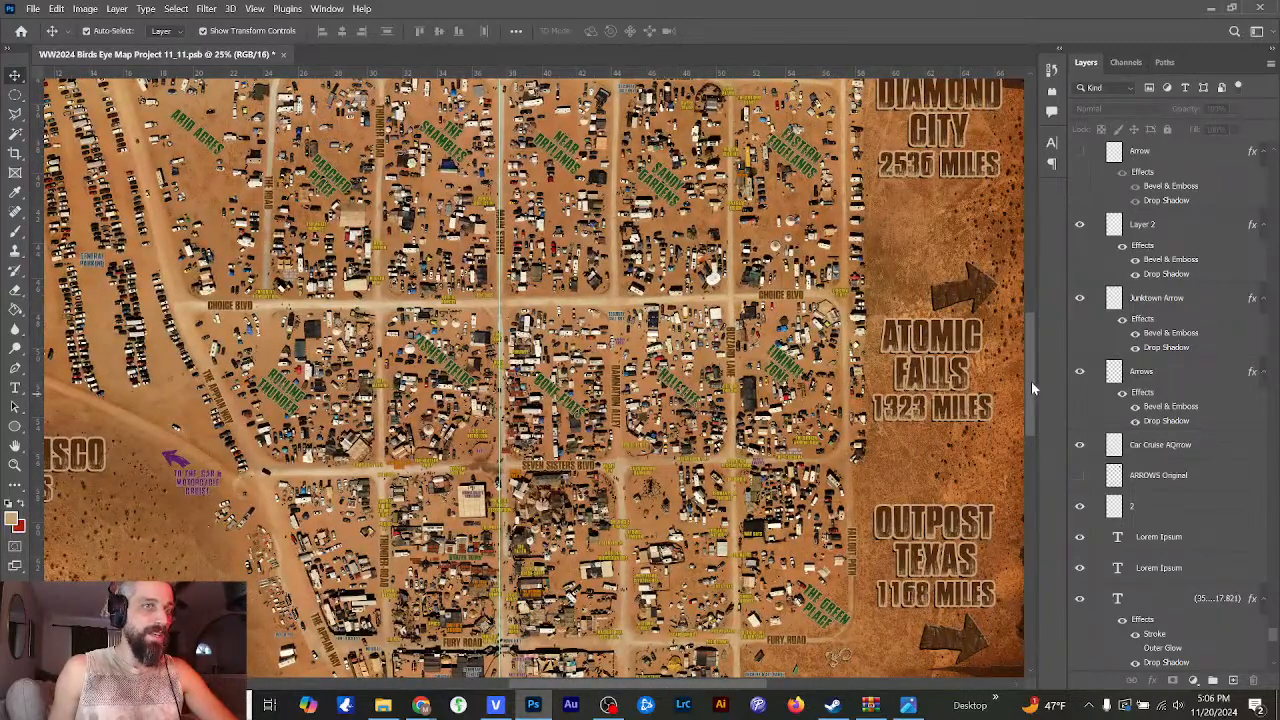
pyautogui.moveTo(1031, 381); pyautogui.dragTo(1030, 456)
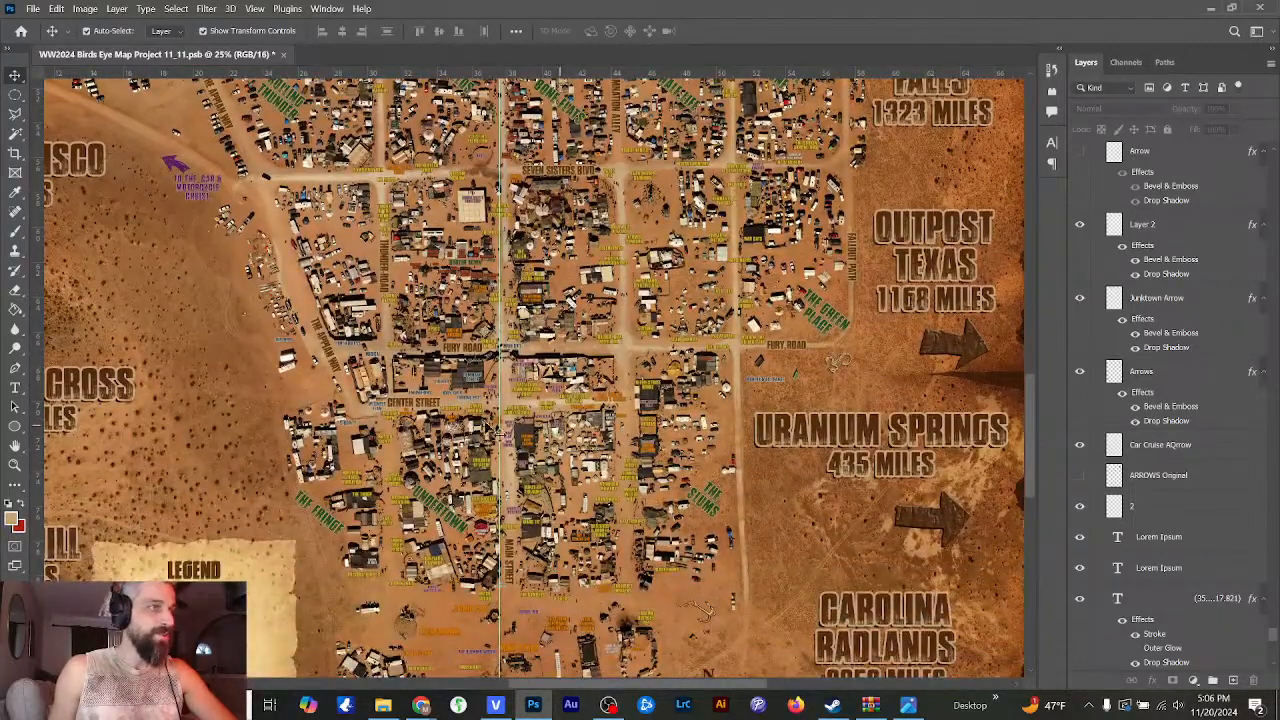
pyautogui.moveTo(1036, 442); pyautogui.dragTo(1033, 453)
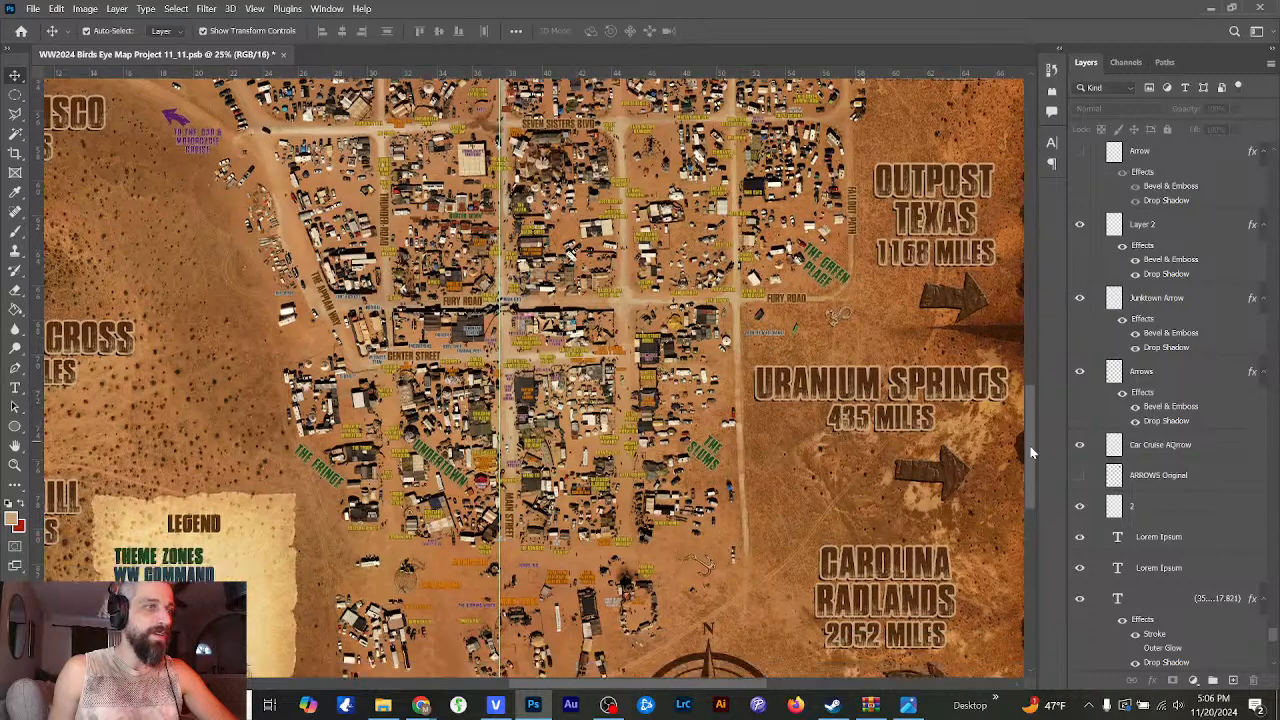
pyautogui.scroll(2, 1025, 450)
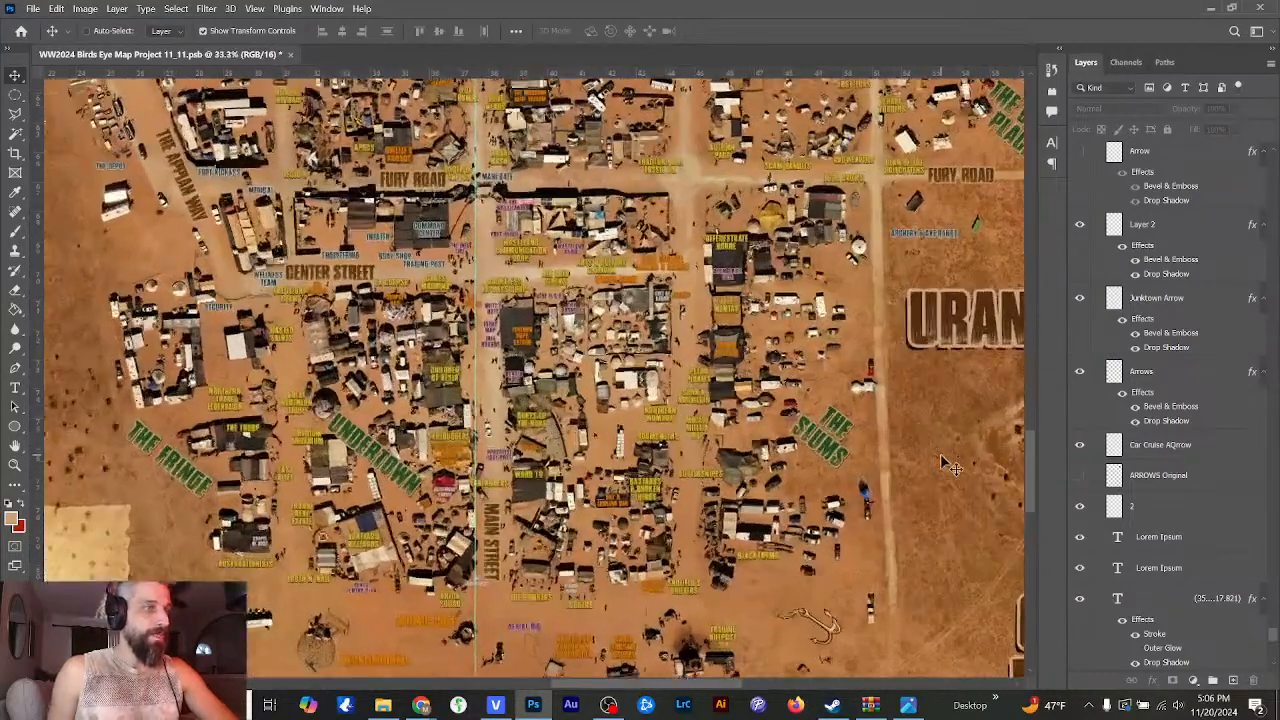
pyautogui.scroll(3, 950, 466)
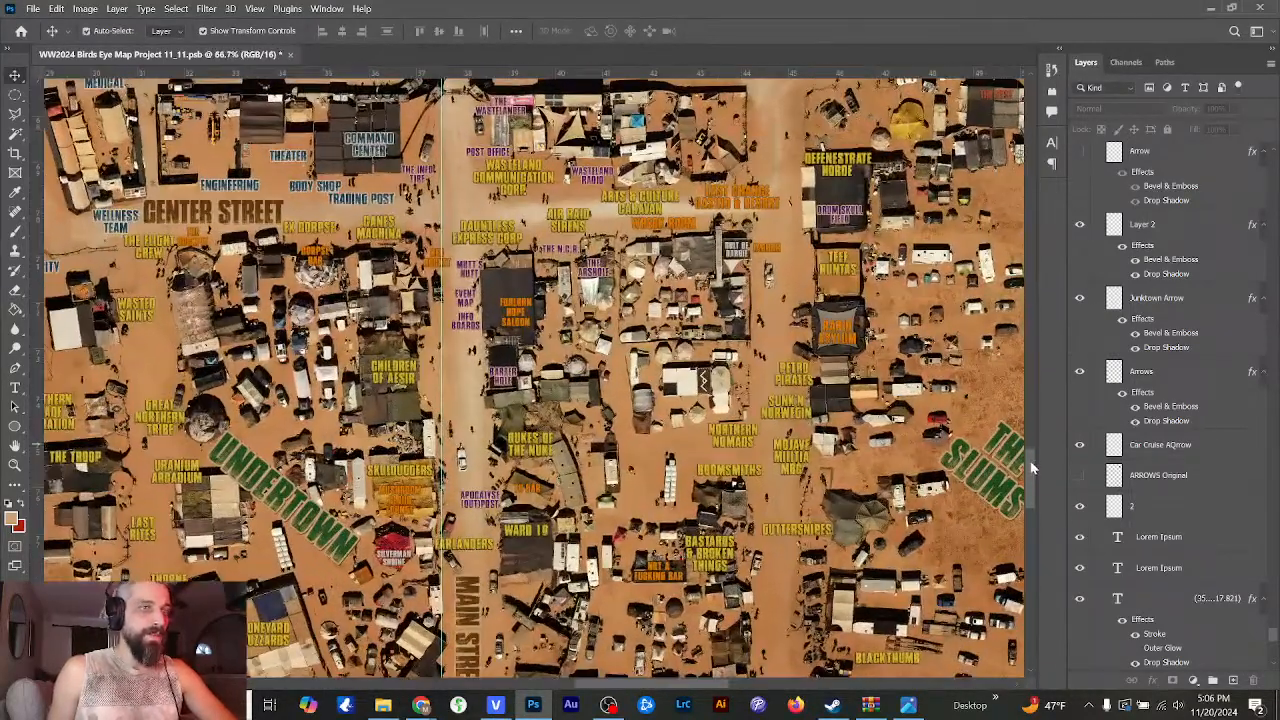
pyautogui.moveTo(1033, 471); pyautogui.dragTo(1026, 475)
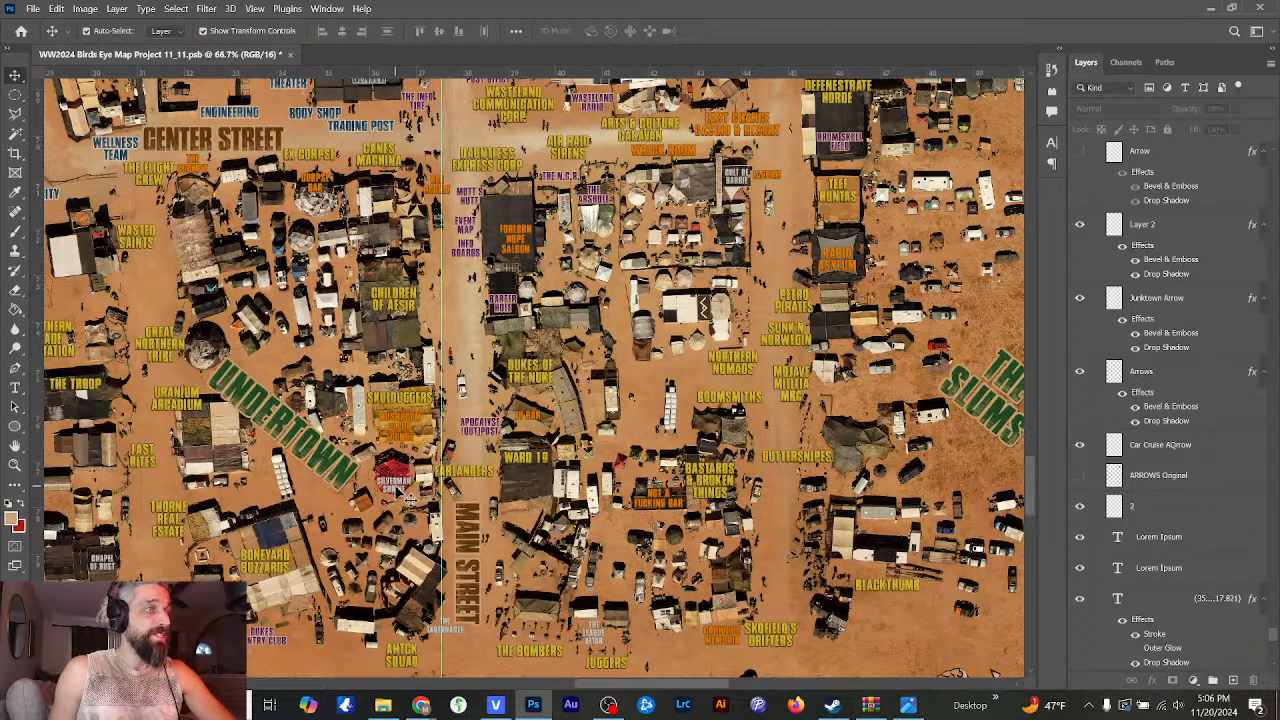
pyautogui.hotkey('ctrl', '+')
pyautogui.scroll(-2, 1033, 500)
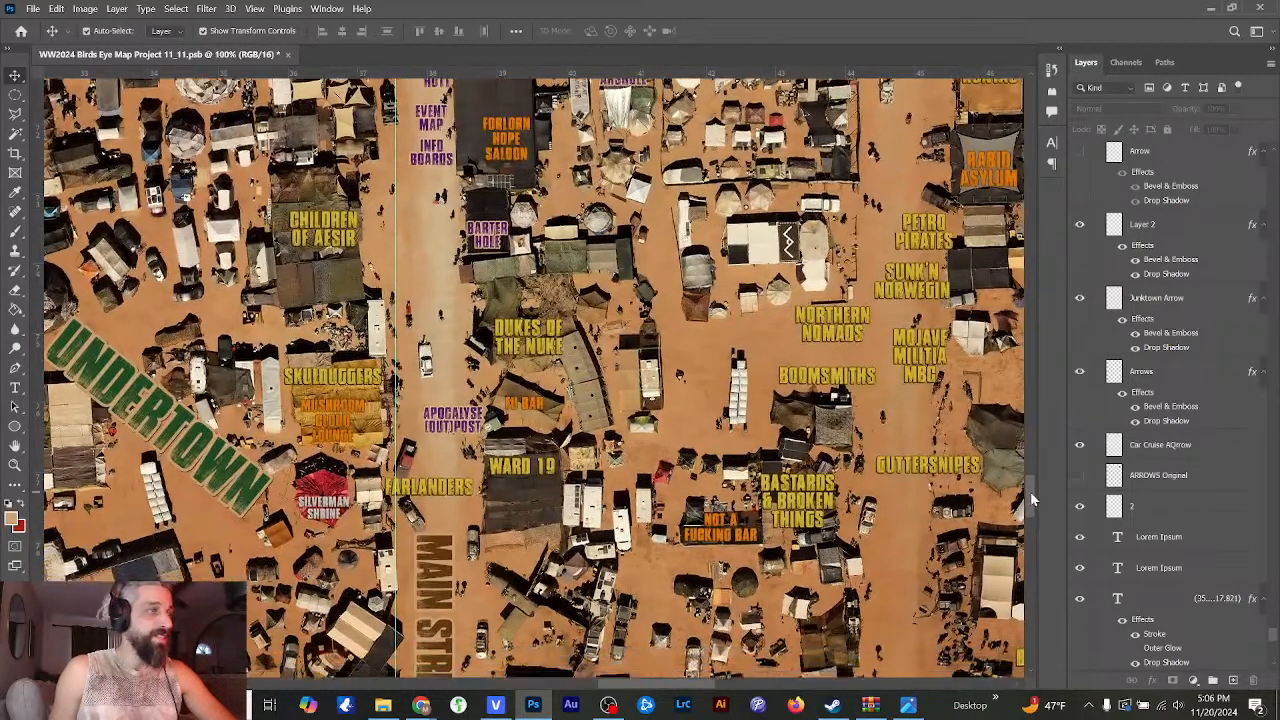
pyautogui.scroll(-3, 1033, 500)
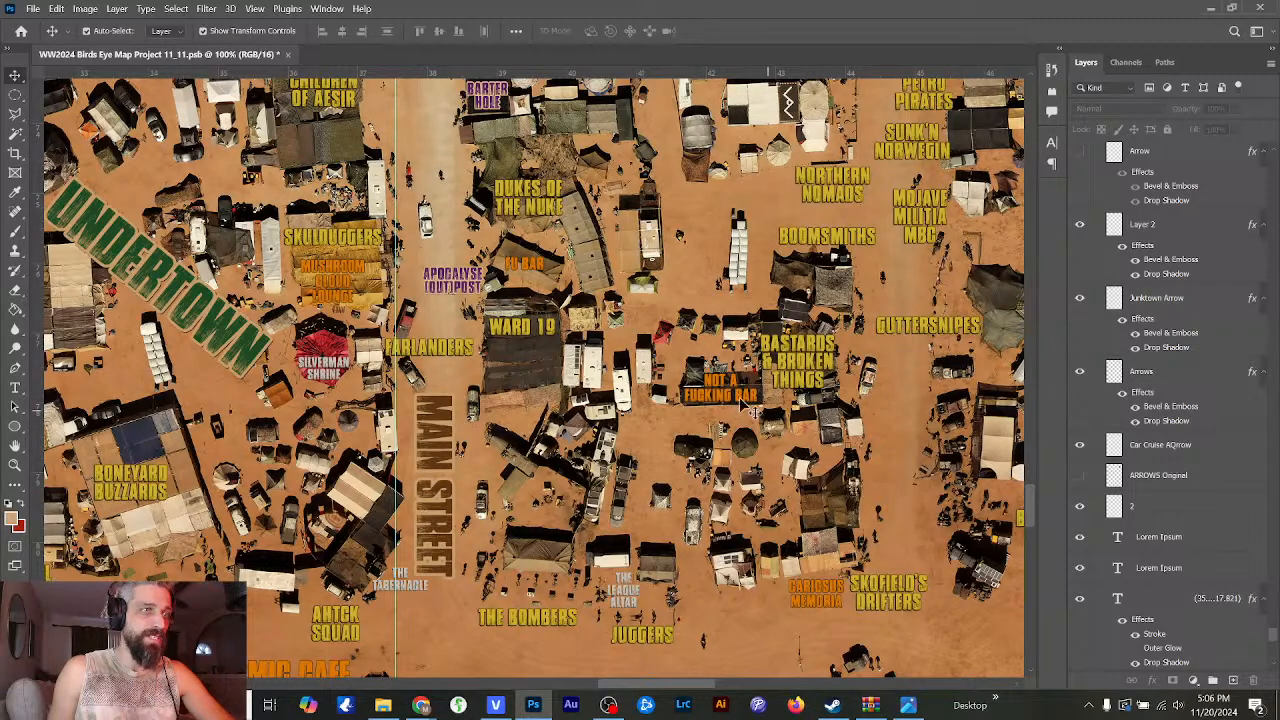
pyautogui.moveTo(729, 401)
pyautogui.mouseDown()
pyautogui.moveTo(712, 428)
pyautogui.moveTo(722, 397)
pyautogui.mouseUp()
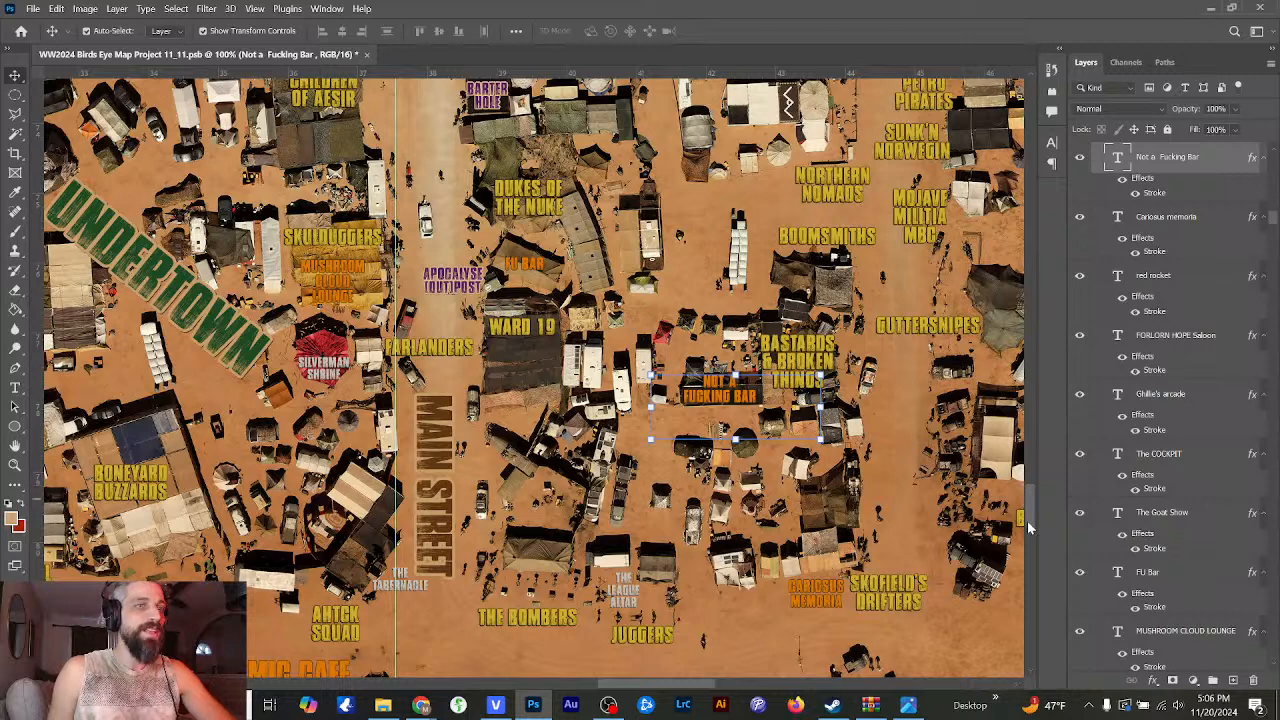
# - Inspect the map's southern area, including the Thunderdome, Main Stage, legend and compass rose
pyautogui.scroll(-5, 1030, 517)
pyautogui.scroll(-3, 1033, 538)
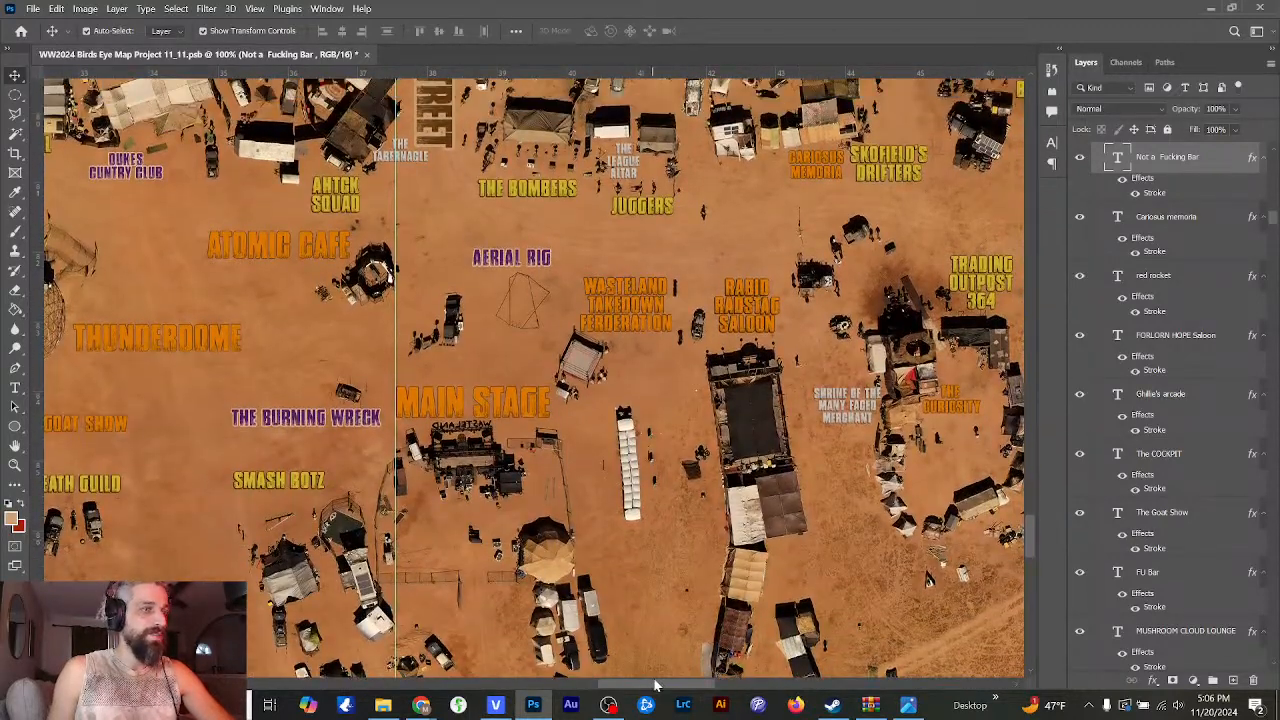
pyautogui.hscroll(-3, 660, 688)
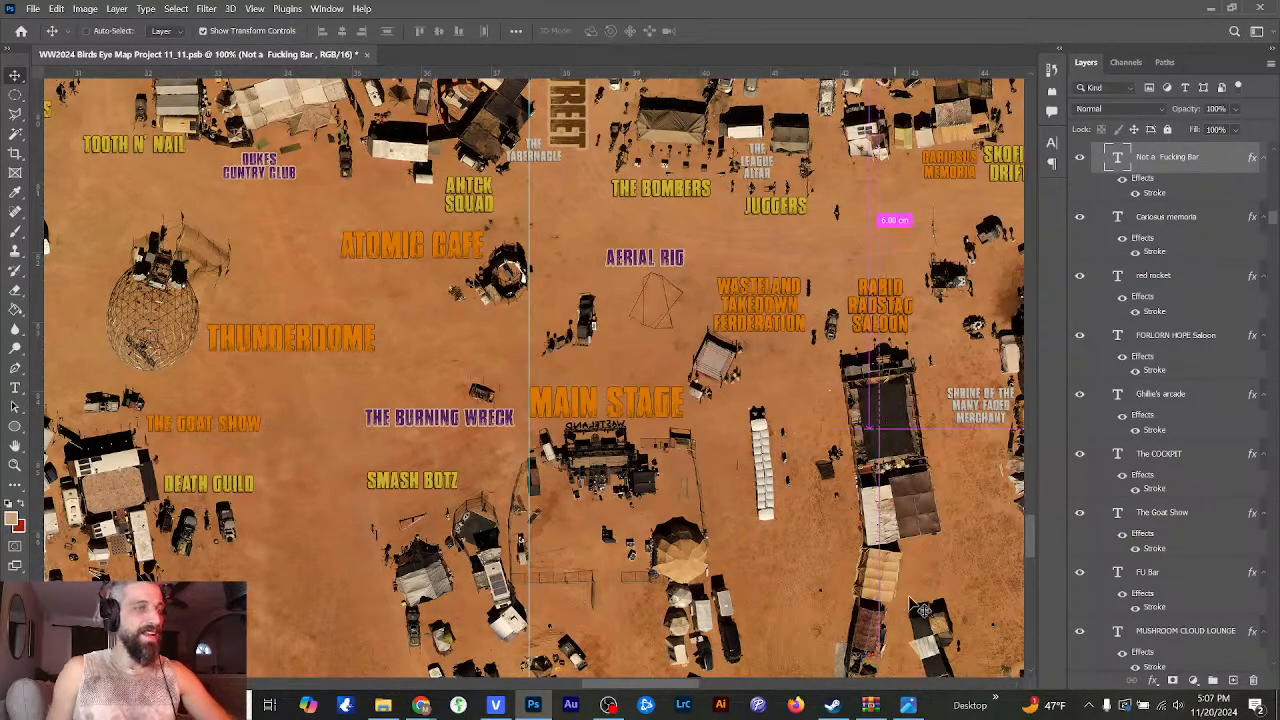
pyautogui.scroll(-5, 880, 560)
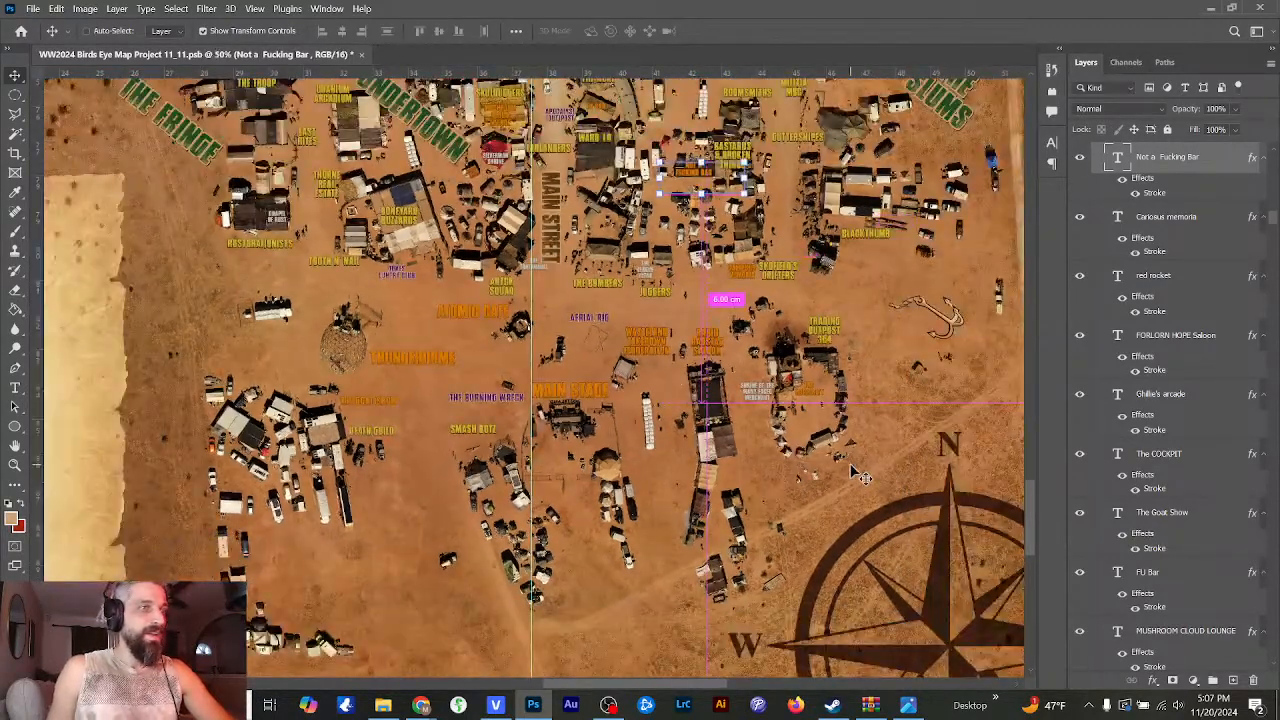
pyautogui.scroll(-3, 858, 476)
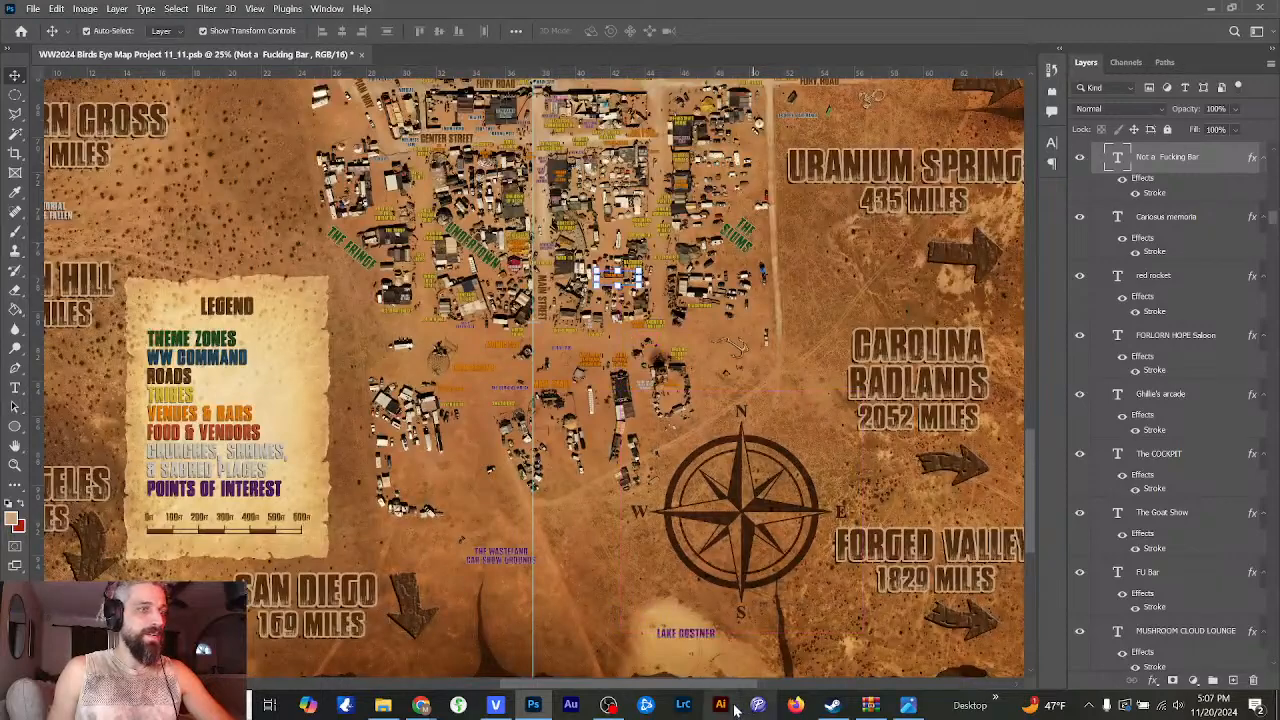
pyautogui.moveTo(745, 492); pyautogui.dragTo(745, 492)
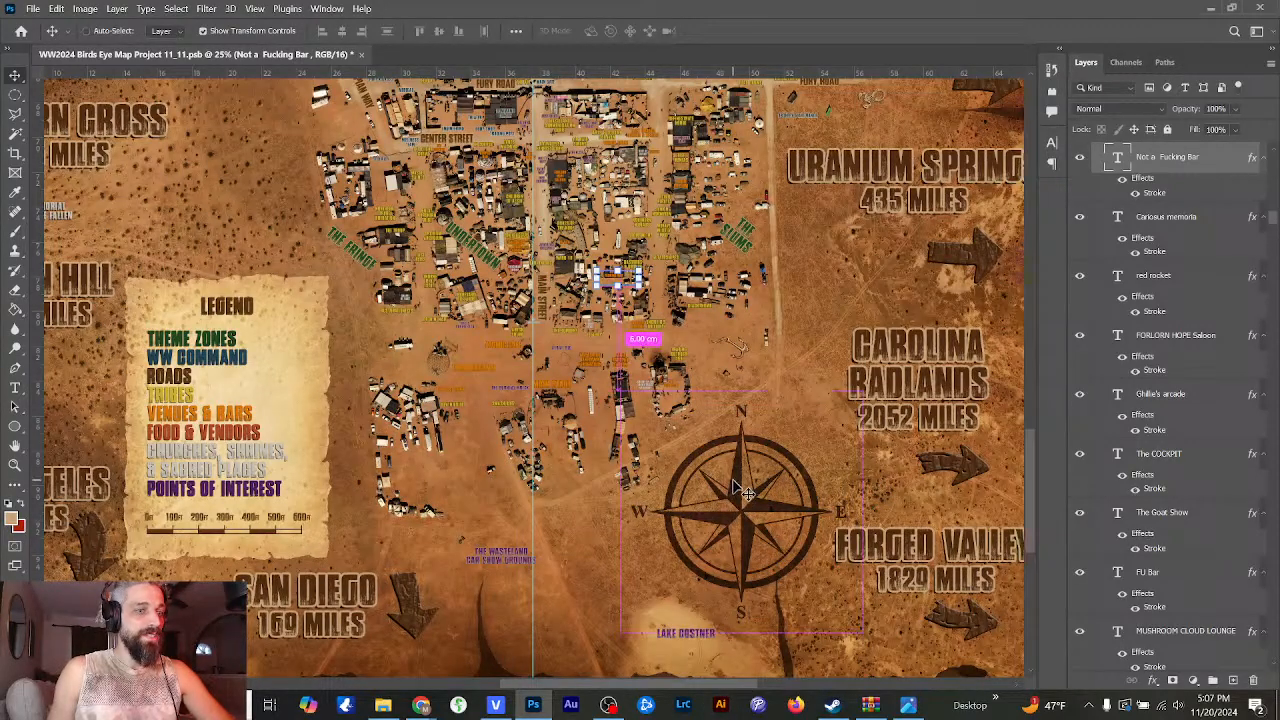
pyautogui.scroll(-2, 745, 492)
pyautogui.moveTo(1033, 420)
pyautogui.mouseDown()
pyautogui.moveTo(1027, 305)
pyautogui.moveTo(1028, 430)
pyautogui.mouseUp()
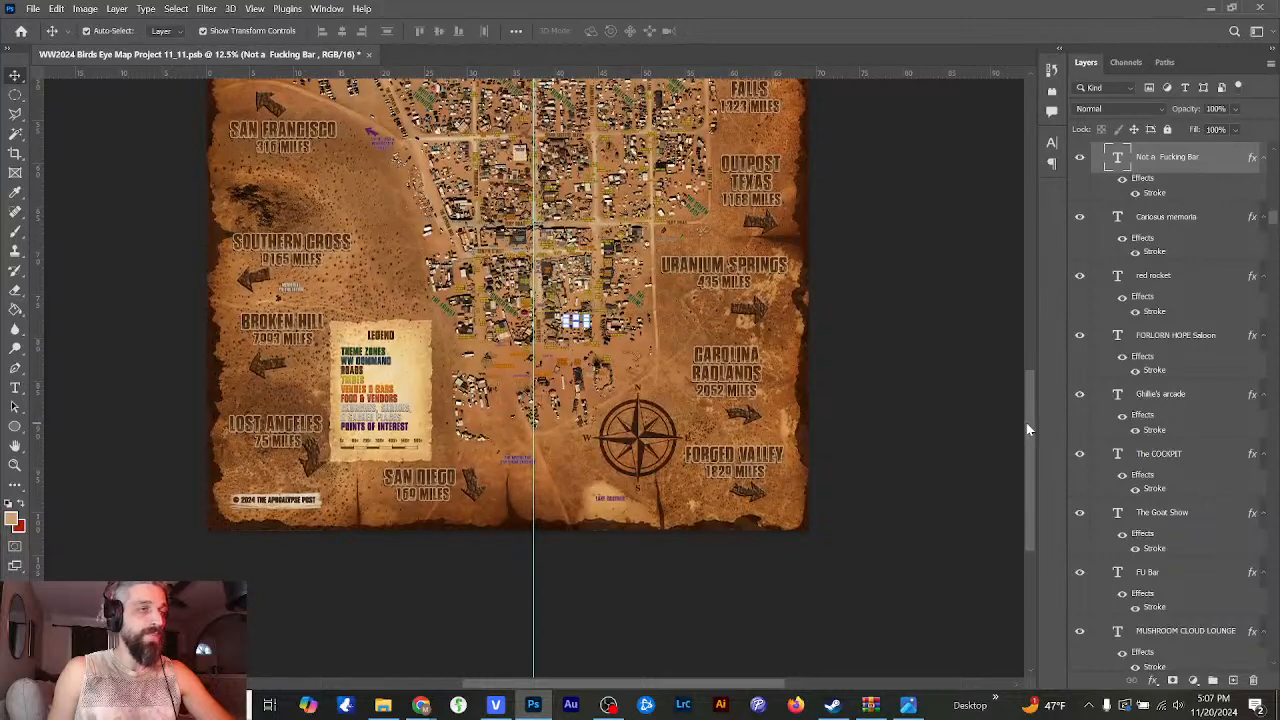
# - Check the compass rose surroundings, and review the overall layout of the whole map
pyautogui.hotkey('ctrl', '+')
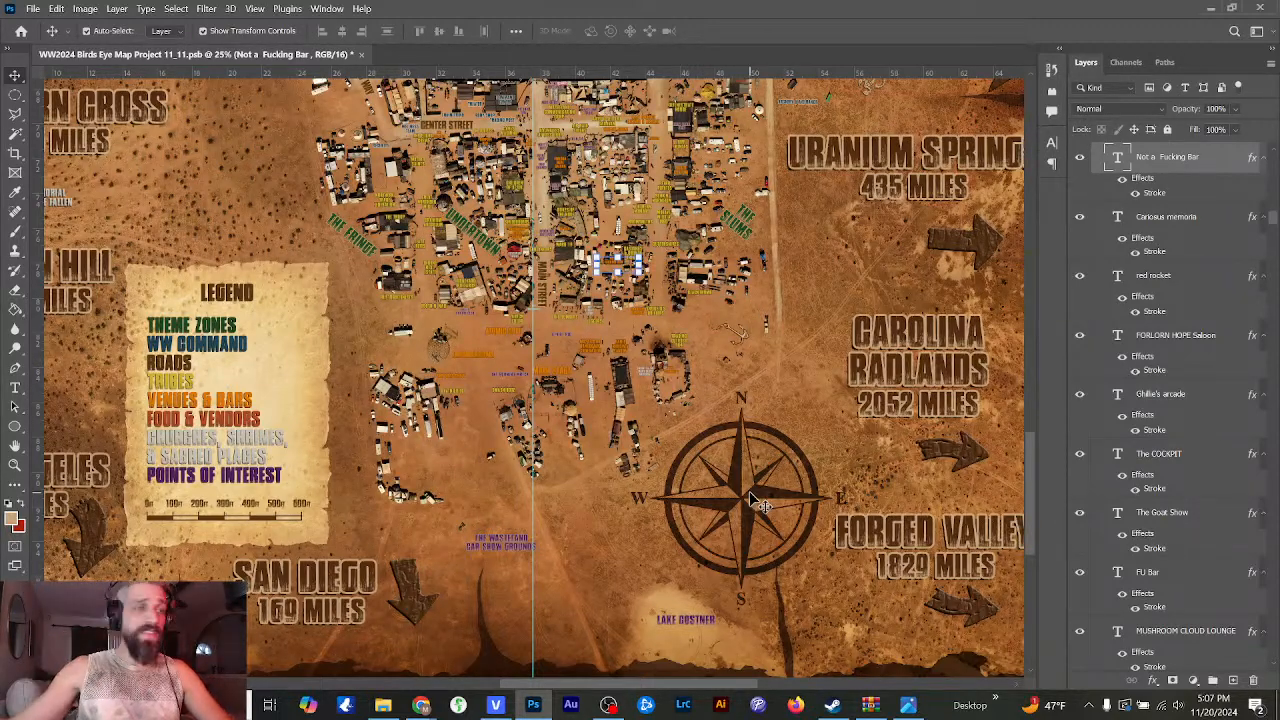
pyautogui.hotkey('ctrl', '-')
pyautogui.hotkey('ctrl', '-')
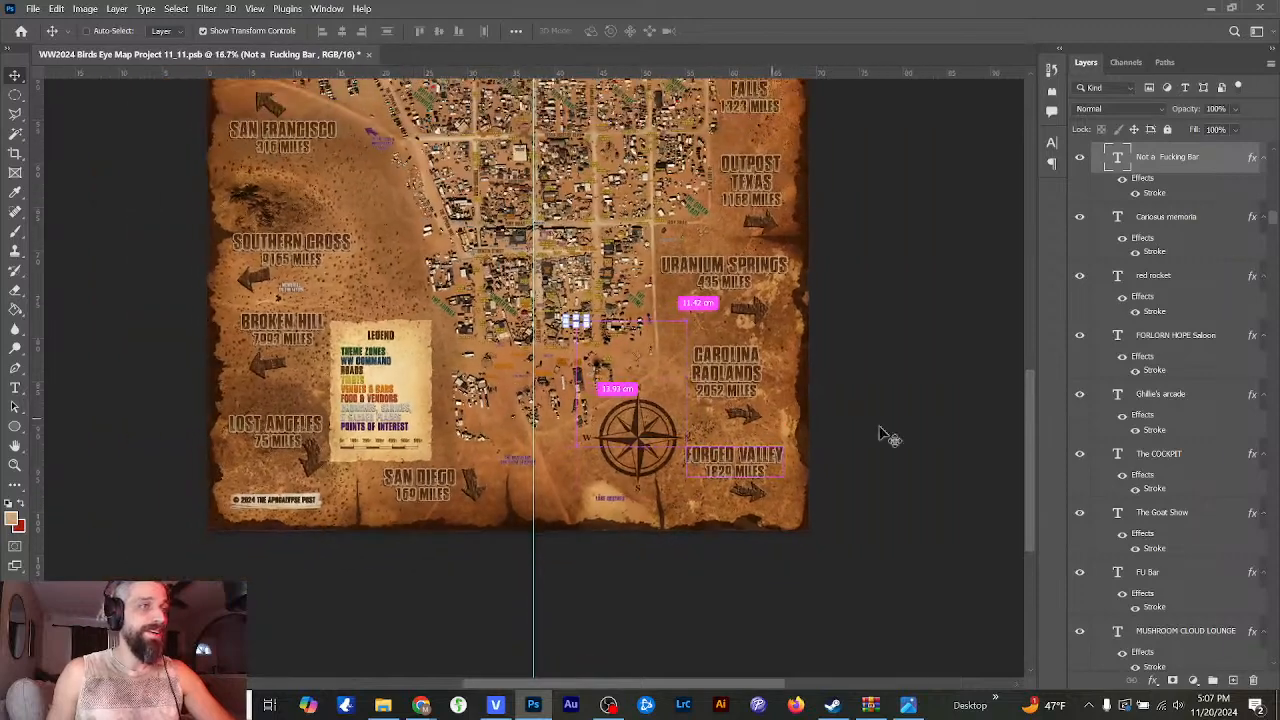
pyautogui.moveTo(1030, 390); pyautogui.dragTo(1029, 315)
pyautogui.hotkey('ctrl', '-')
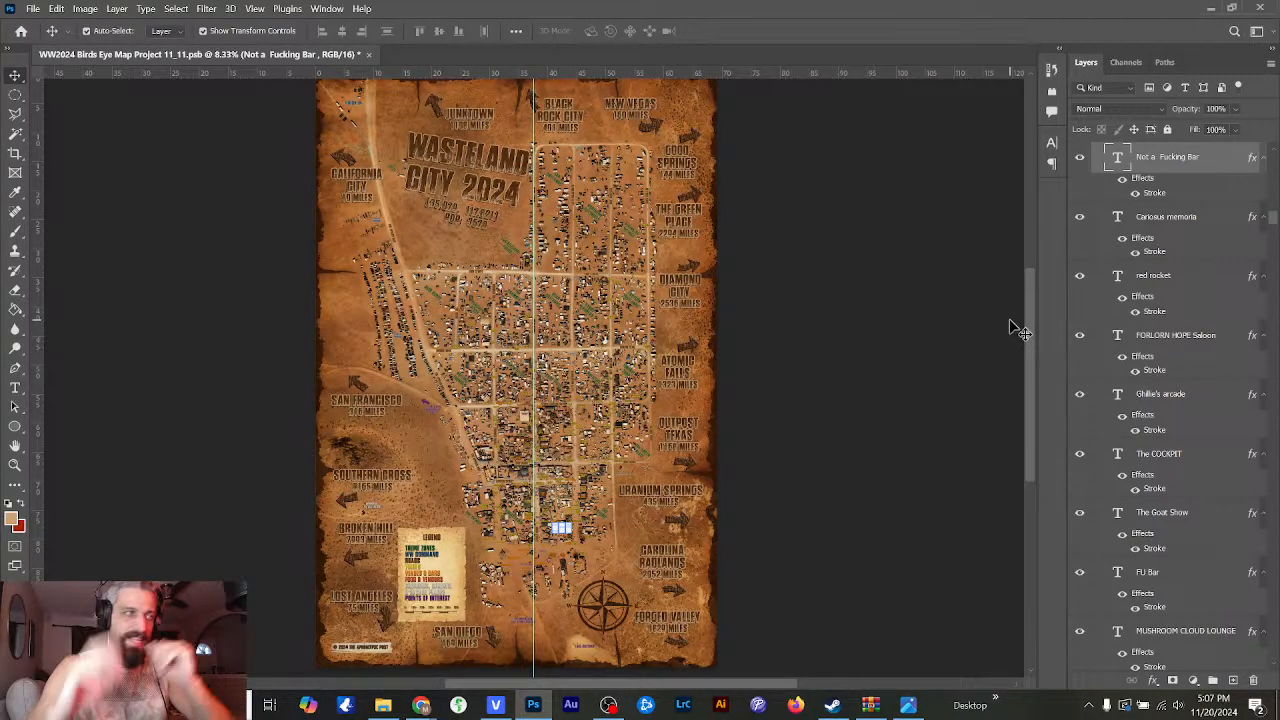
pyautogui.scroll(1, 1031, 316)
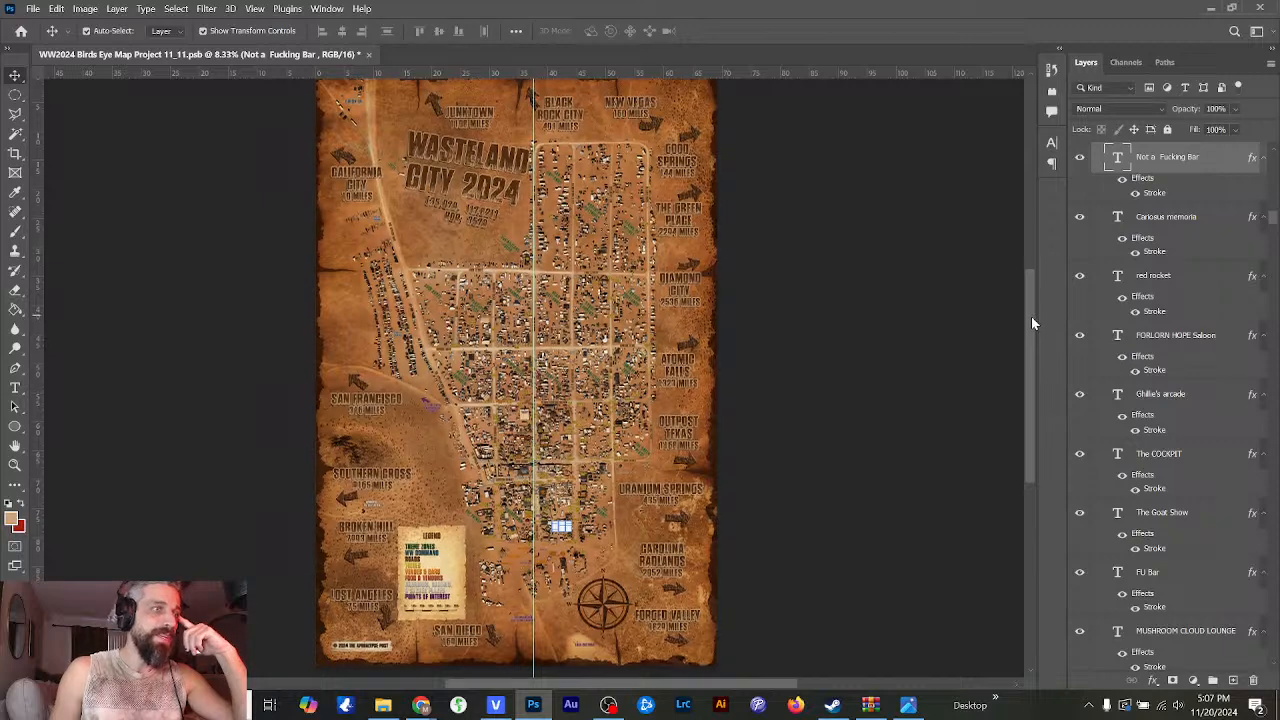
pyautogui.moveTo(1030, 316); pyautogui.dragTo(1029, 319)
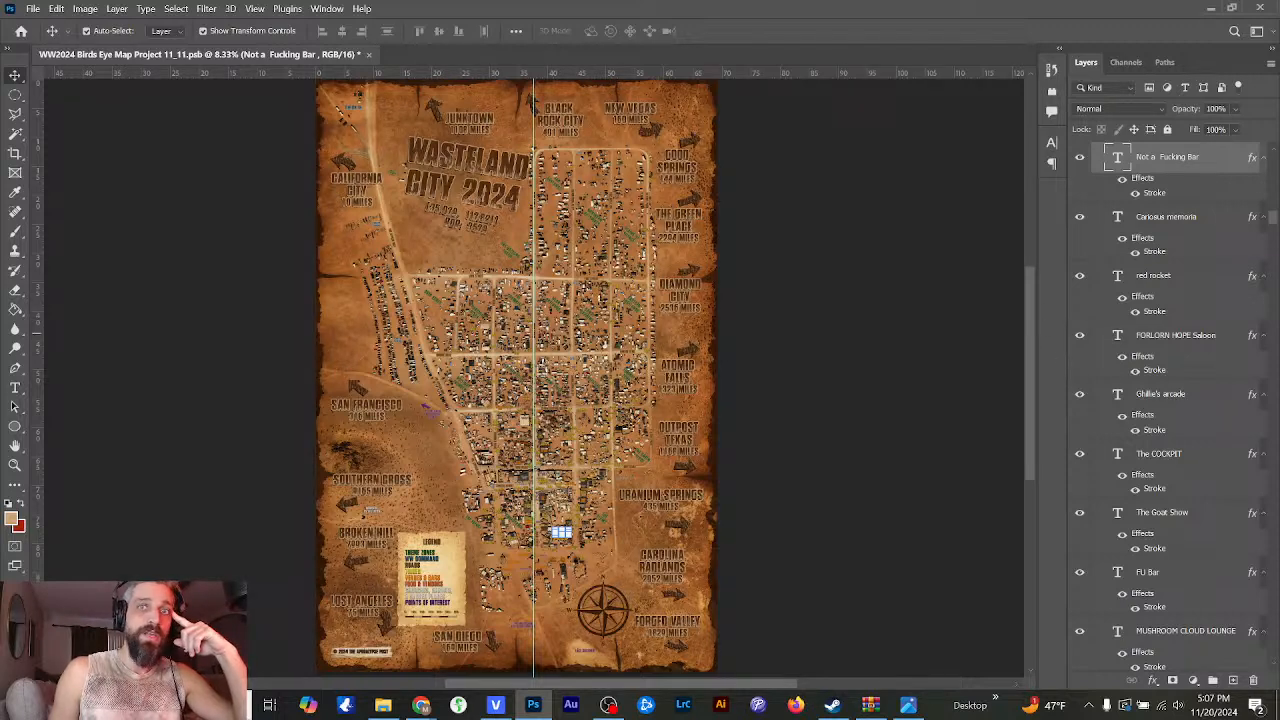
# - Select the Curves 1 adjustment layer and bring the city blocks around Vice Street and Choice Blvd into close view
pyautogui.click(608, 705)
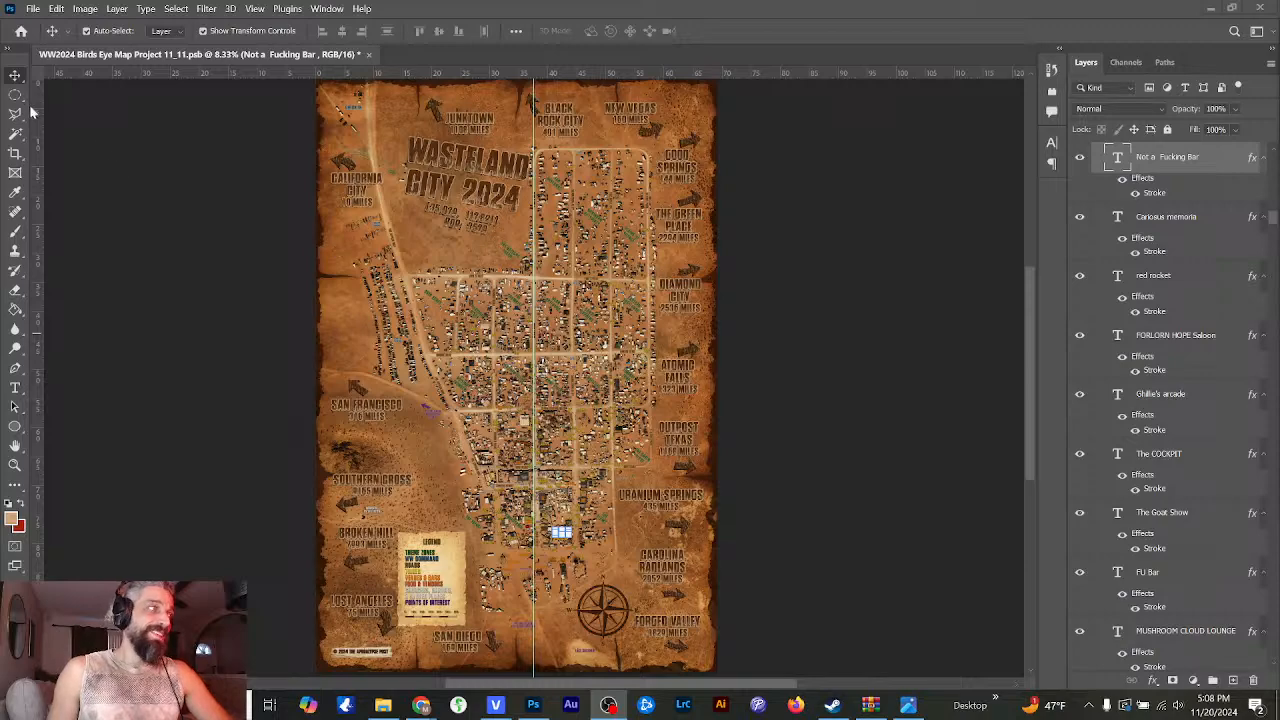
pyautogui.click(440, 248)
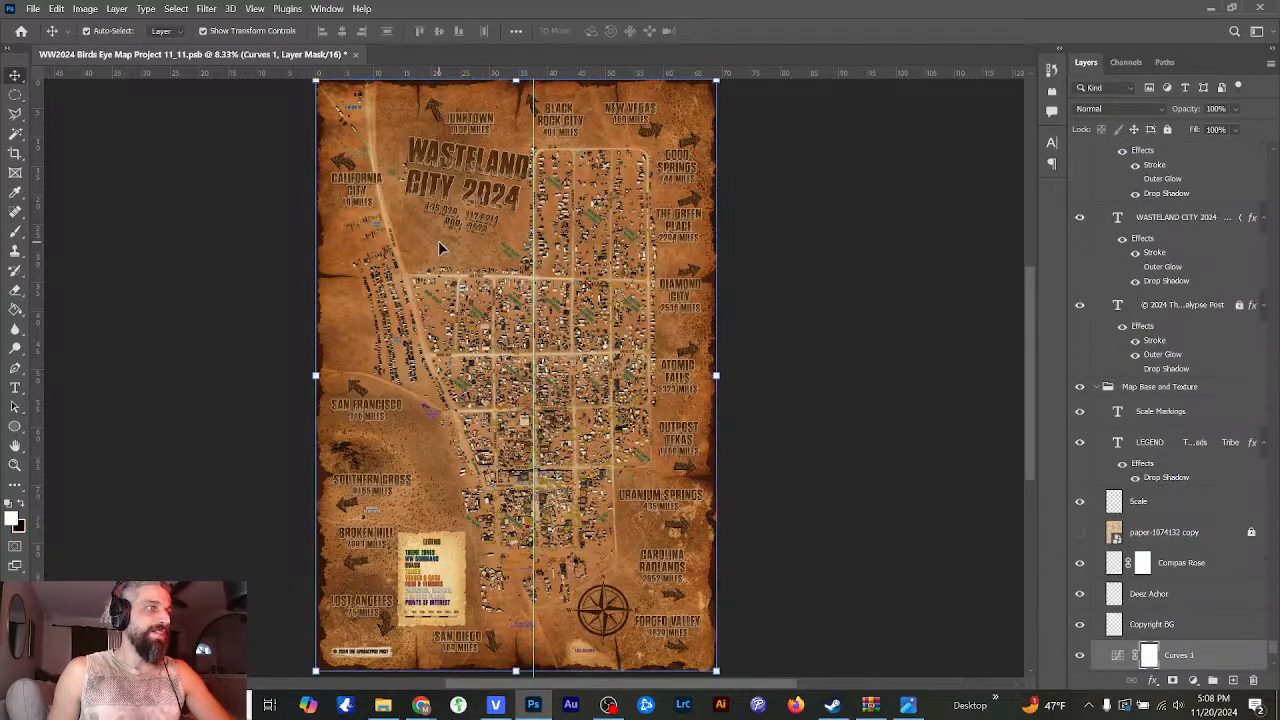
pyautogui.scroll(3, 440, 248)
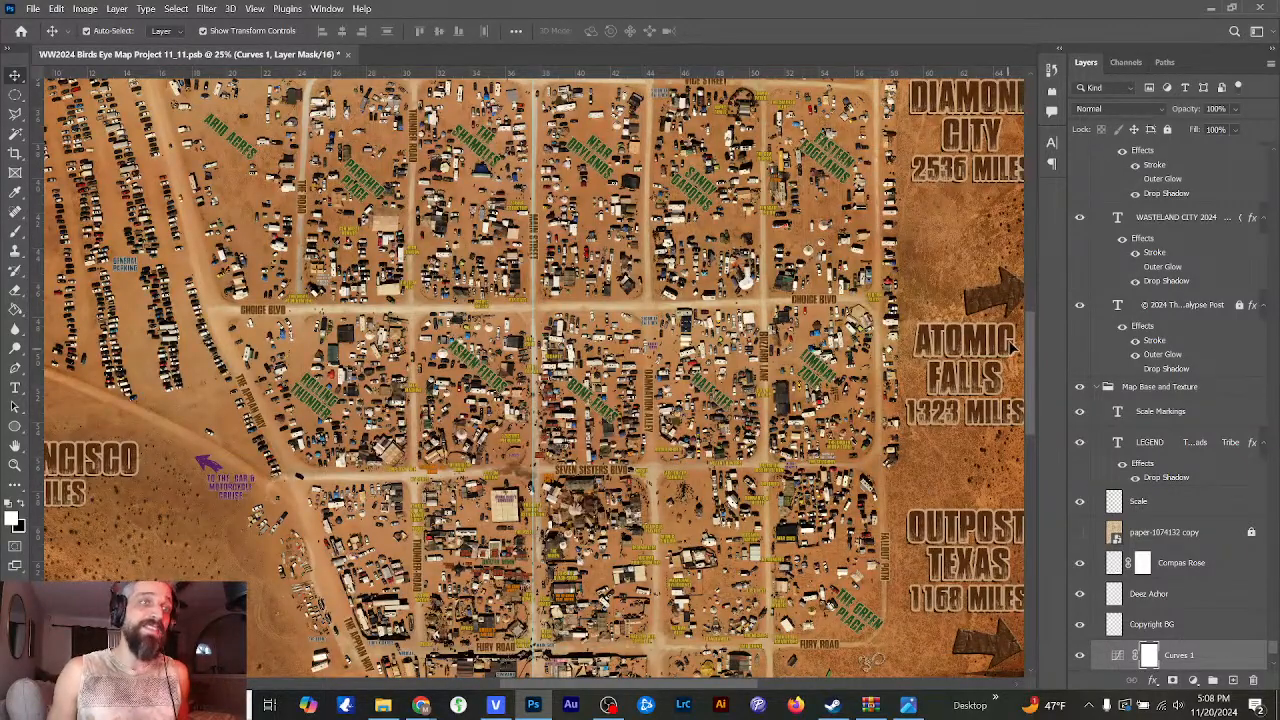
pyautogui.moveTo(1031, 329)
pyautogui.mouseDown()
pyautogui.moveTo(1031, 185)
pyautogui.moveTo(1045, 443)
pyautogui.moveTo(1038, 305)
pyautogui.mouseUp()
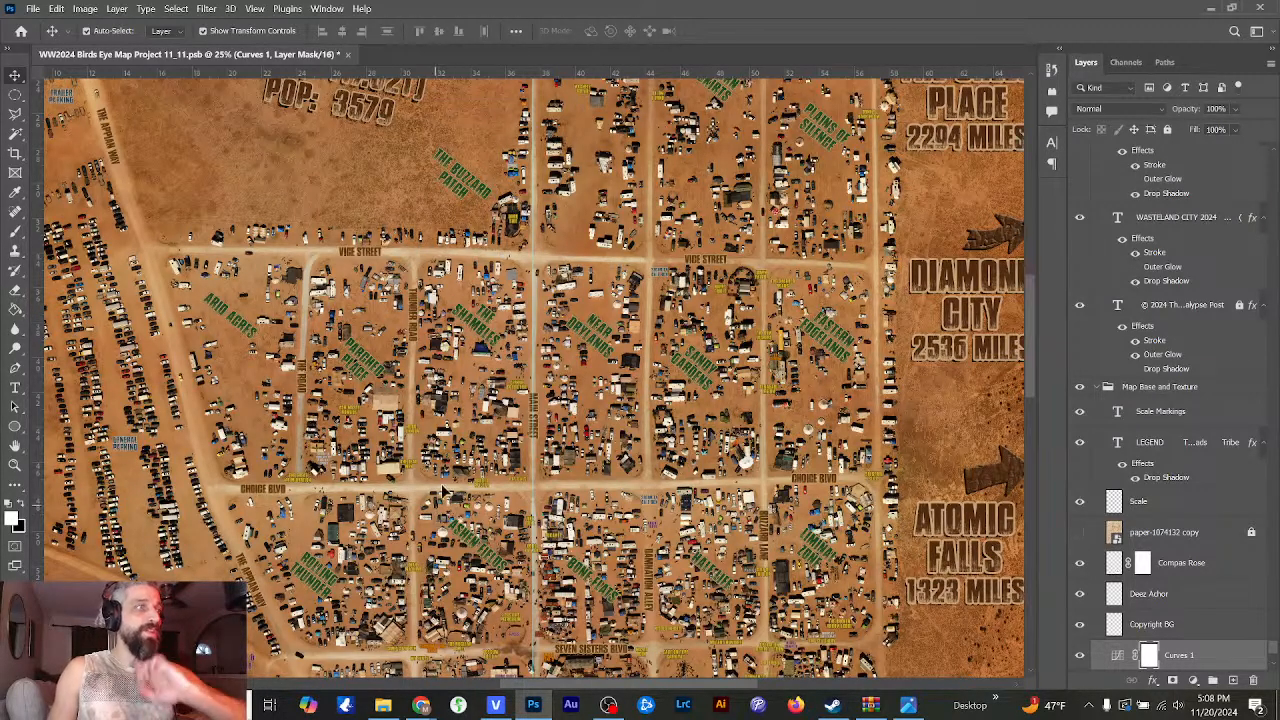
# - With the Rectangular Marquee tool, outline the blocks below Vice Street, and replace that selection with a smaller one around The Buzzard Patch and Main Street
pyautogui.moveTo(15, 95); pyautogui.dragTo(52, 100)
pyautogui.moveTo(252, 195); pyautogui.dragTo(464, 541)
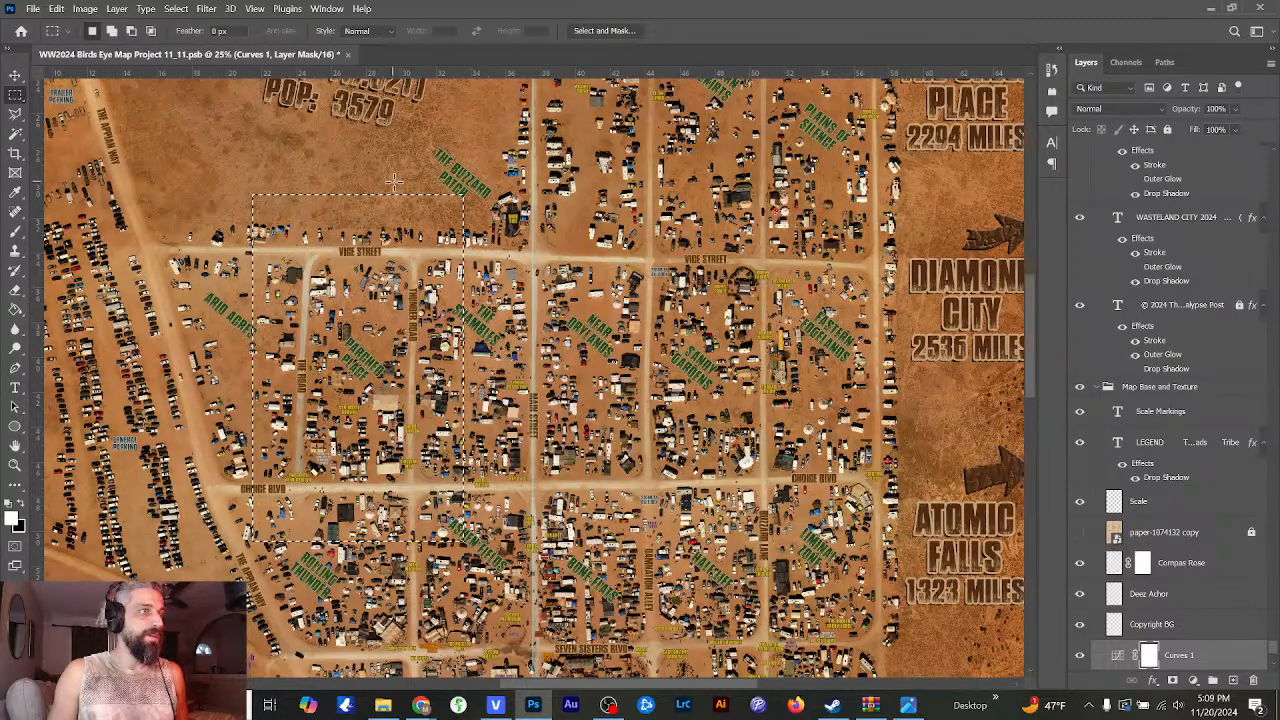
pyautogui.moveTo(395, 183); pyautogui.dragTo(597, 257)
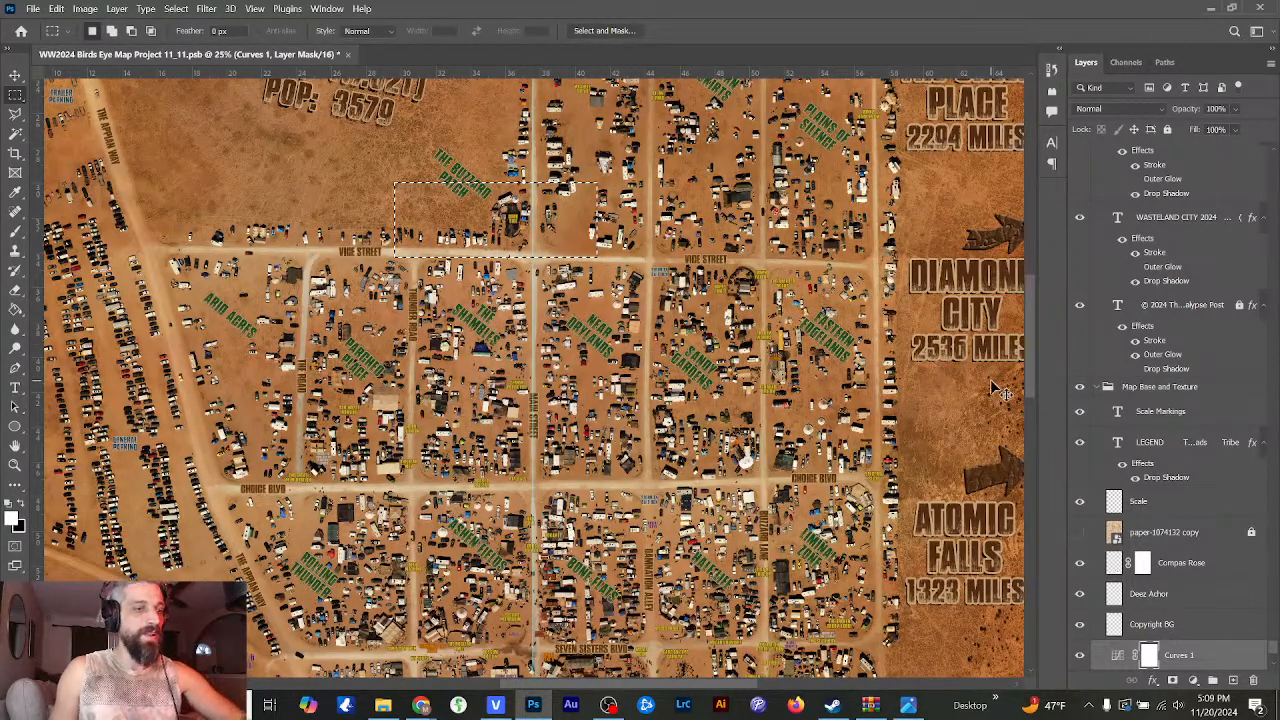
# - Examine the Center Street and Fury Road area up close, including Command Center, Medical, Fort Kickass and The Appian Way
pyautogui.scroll(3, 974, 445)
pyautogui.moveTo(1034, 333); pyautogui.dragTo(1034, 446)
pyautogui.hotkey('ctrl', '+')
pyautogui.hotkey('ctrl', '+')
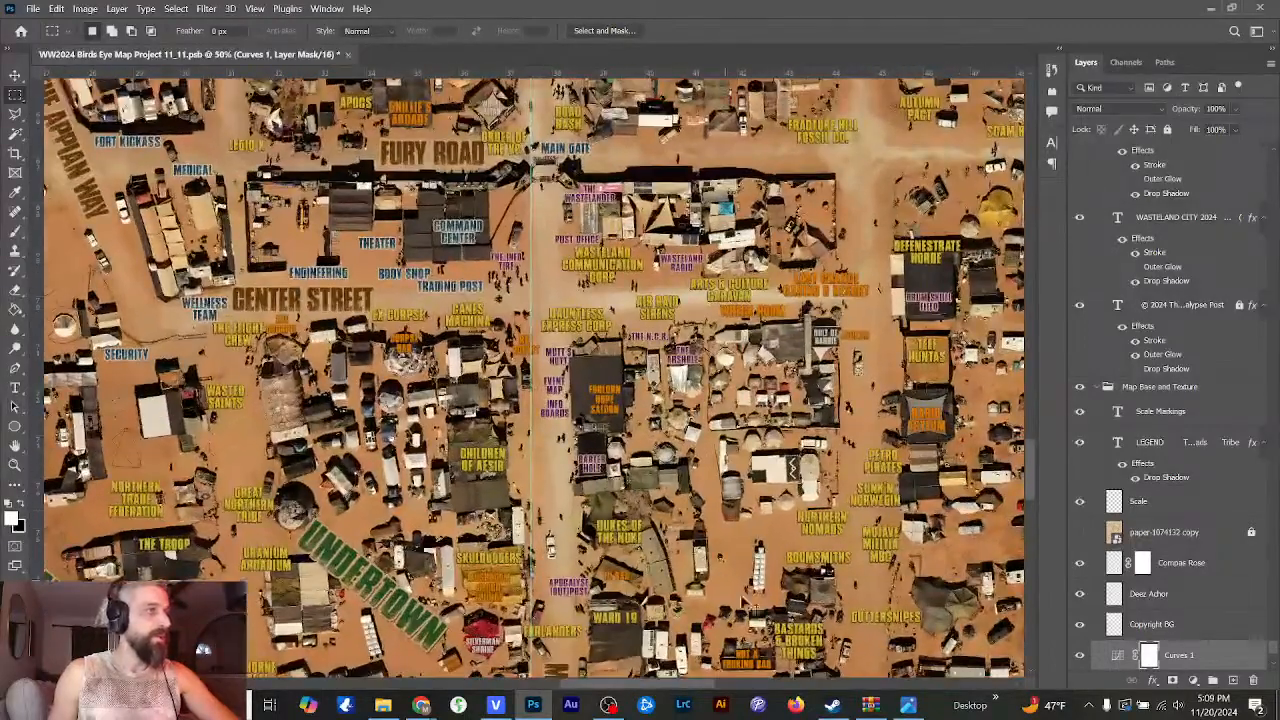
pyautogui.hotkey('ctrl', '+')
pyautogui.moveTo(662, 684); pyautogui.dragTo(612, 685)
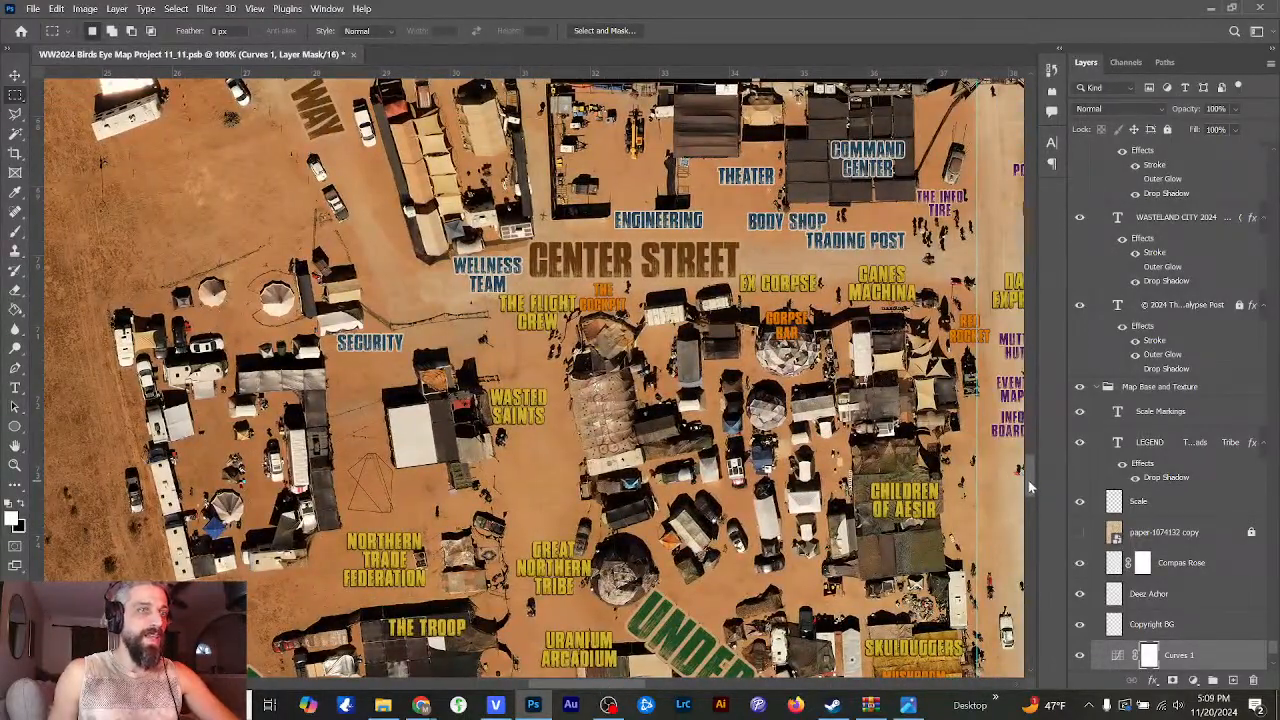
pyautogui.moveTo(1028, 480); pyautogui.dragTo(1032, 466)
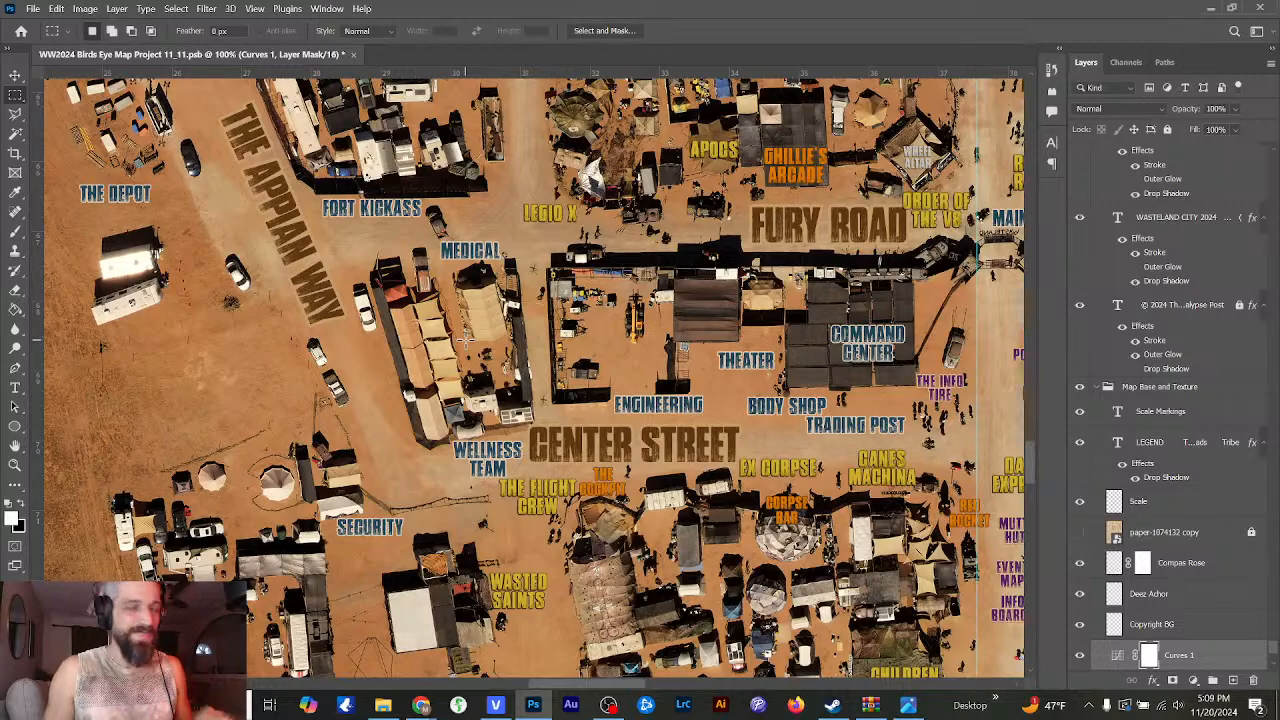
# - Survey the city grid from Fury Road past Seven Sisters Blvd and Choice Blvd up to The Buzzard Patch and Vice Street
pyautogui.hotkey('ctrl', '-')
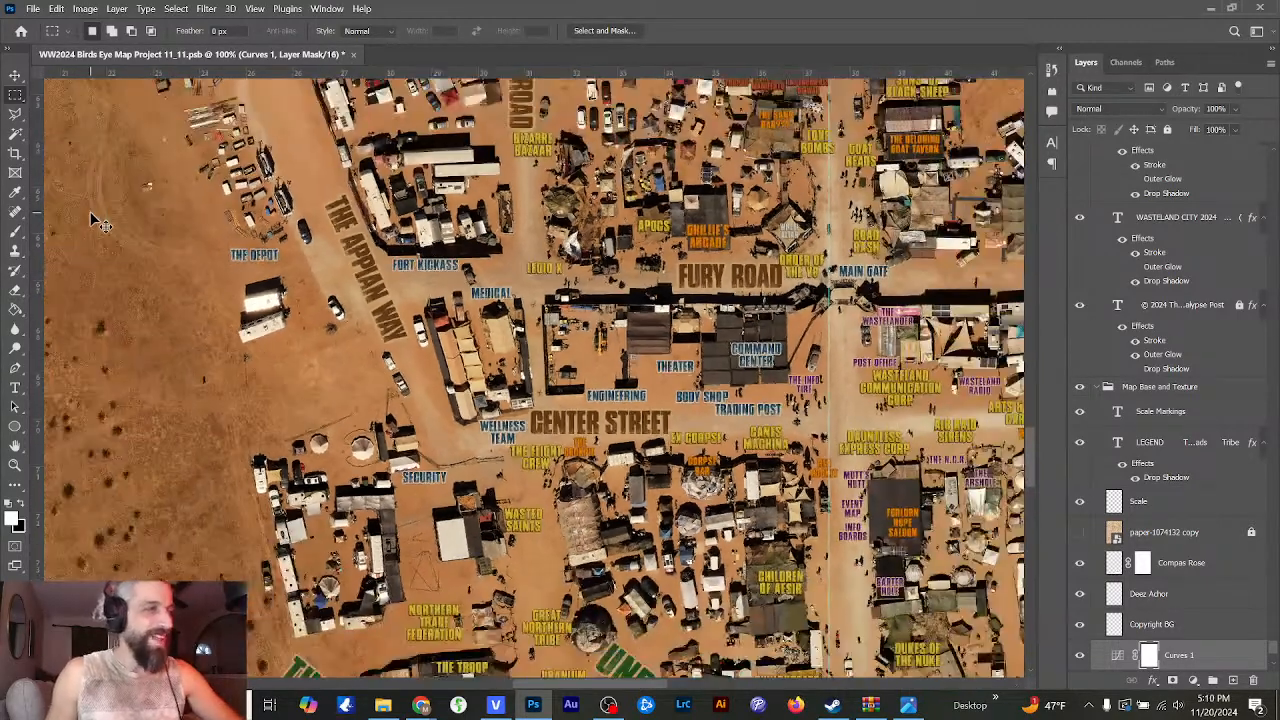
pyautogui.hotkey('ctrl', '-')
pyautogui.hotkey('ctrl', '-')
pyautogui.hotkey('ctrl', '-')
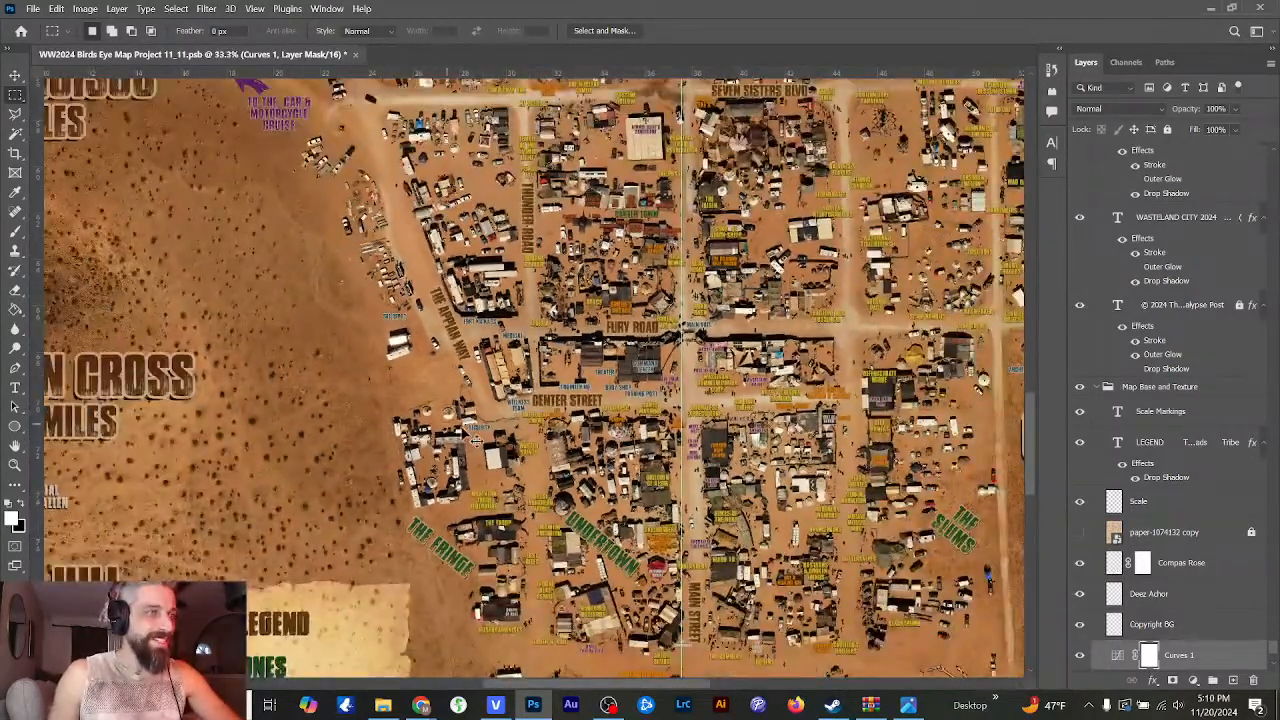
pyautogui.hotkey('ctrl', '-')
pyautogui.moveTo(654, 686); pyautogui.dragTo(690, 686)
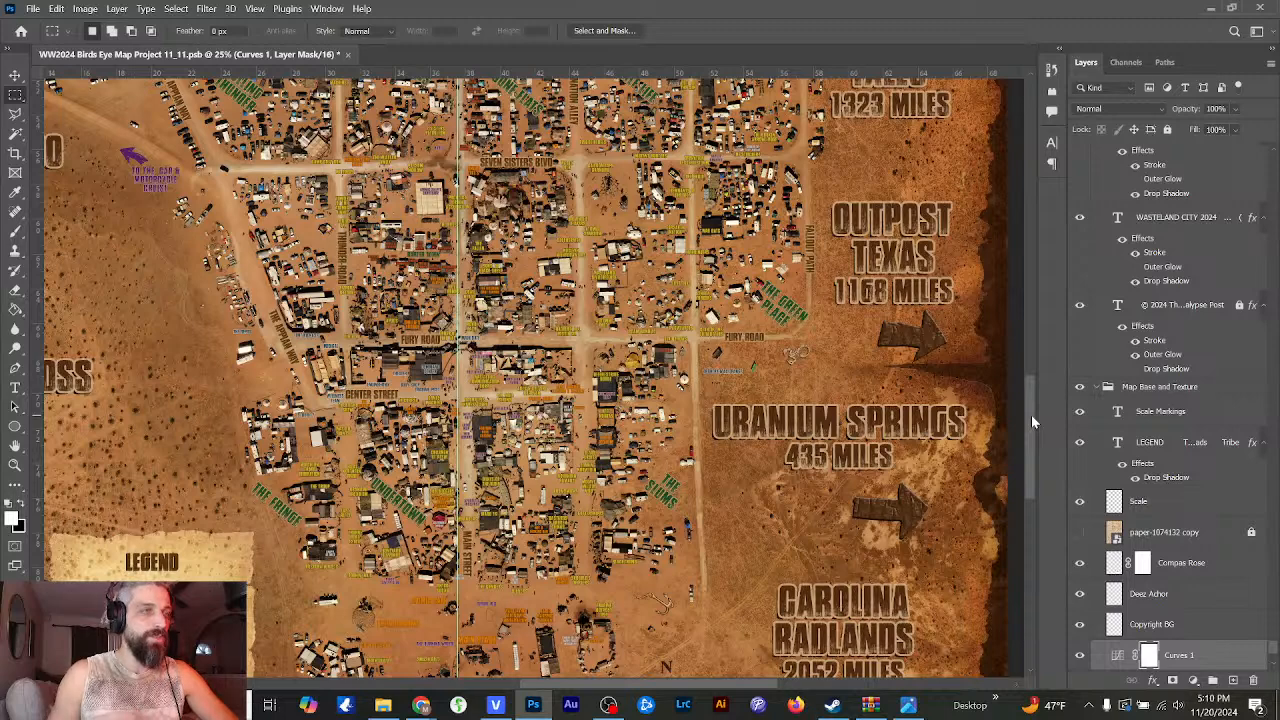
pyautogui.moveTo(1031, 415); pyautogui.dragTo(1037, 349)
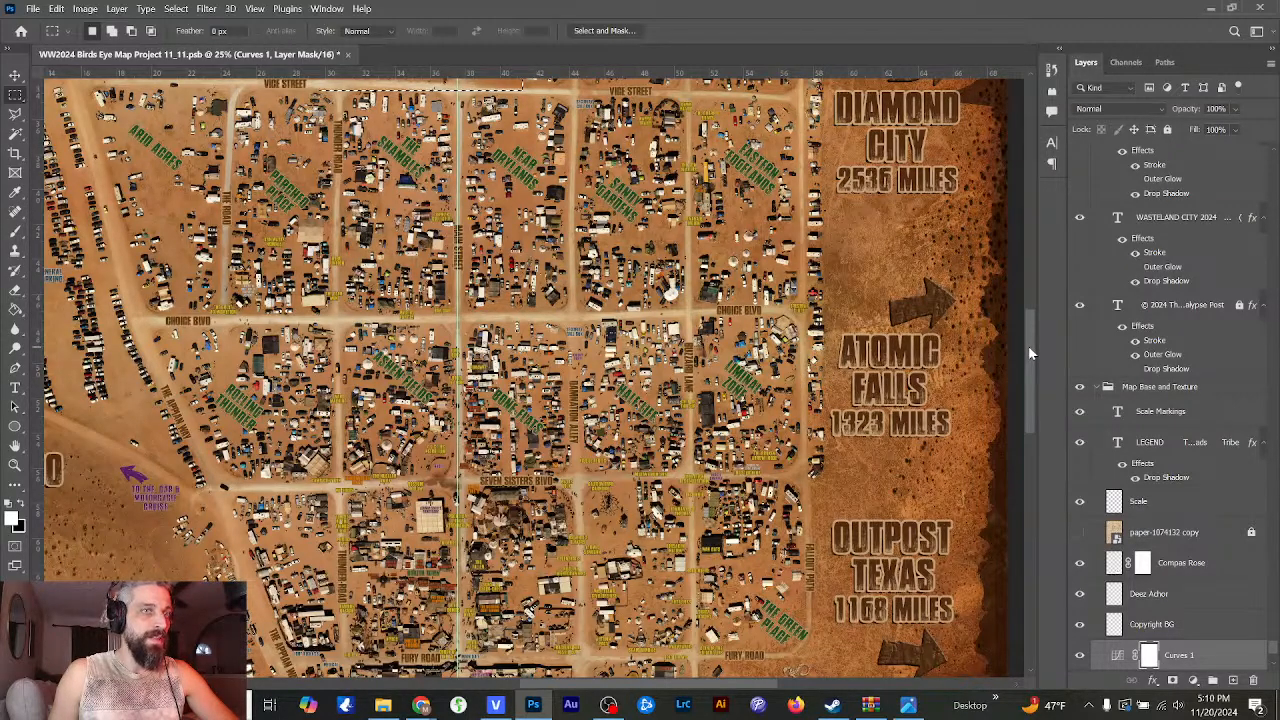
pyautogui.moveTo(1031, 352); pyautogui.dragTo(1039, 279)
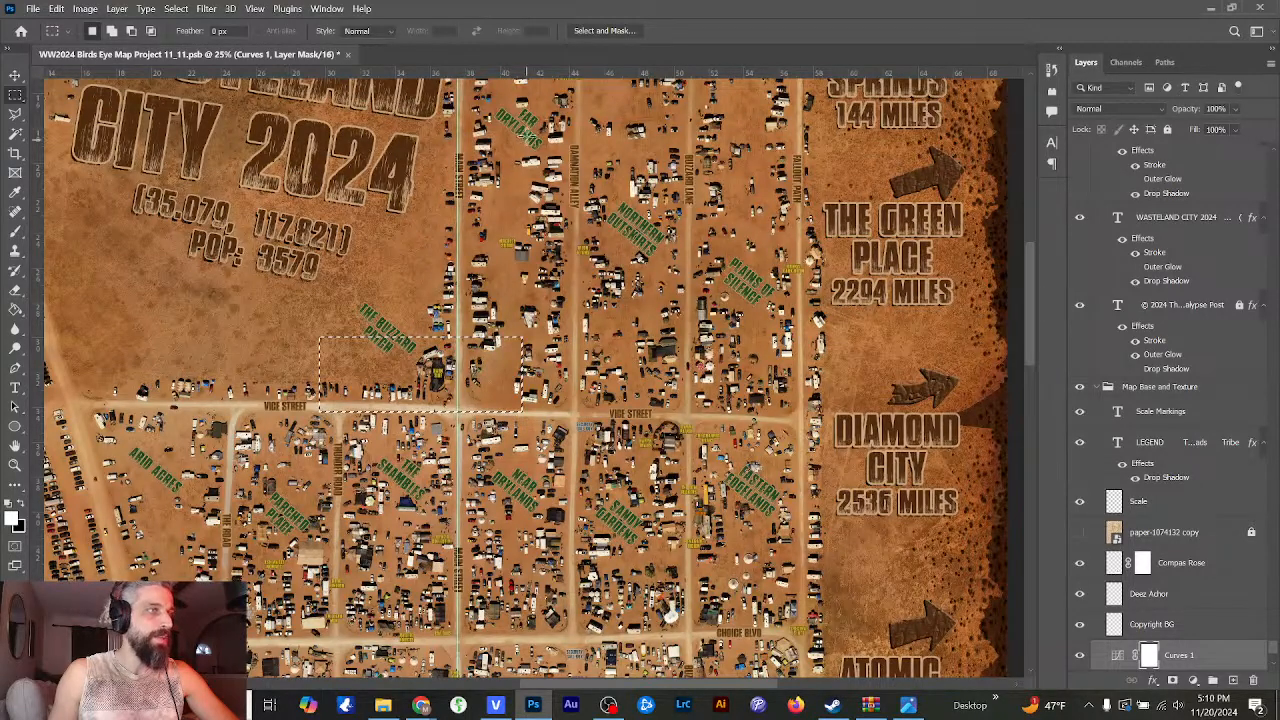
# - Compare the overall city layout with last year's by repeatedly showing and hiding the WW2023 Birds Eye Event Map_Digital layer
pyautogui.moveTo(1266, 652); pyautogui.dragTo(1270, 152)
pyautogui.click(1080, 160)
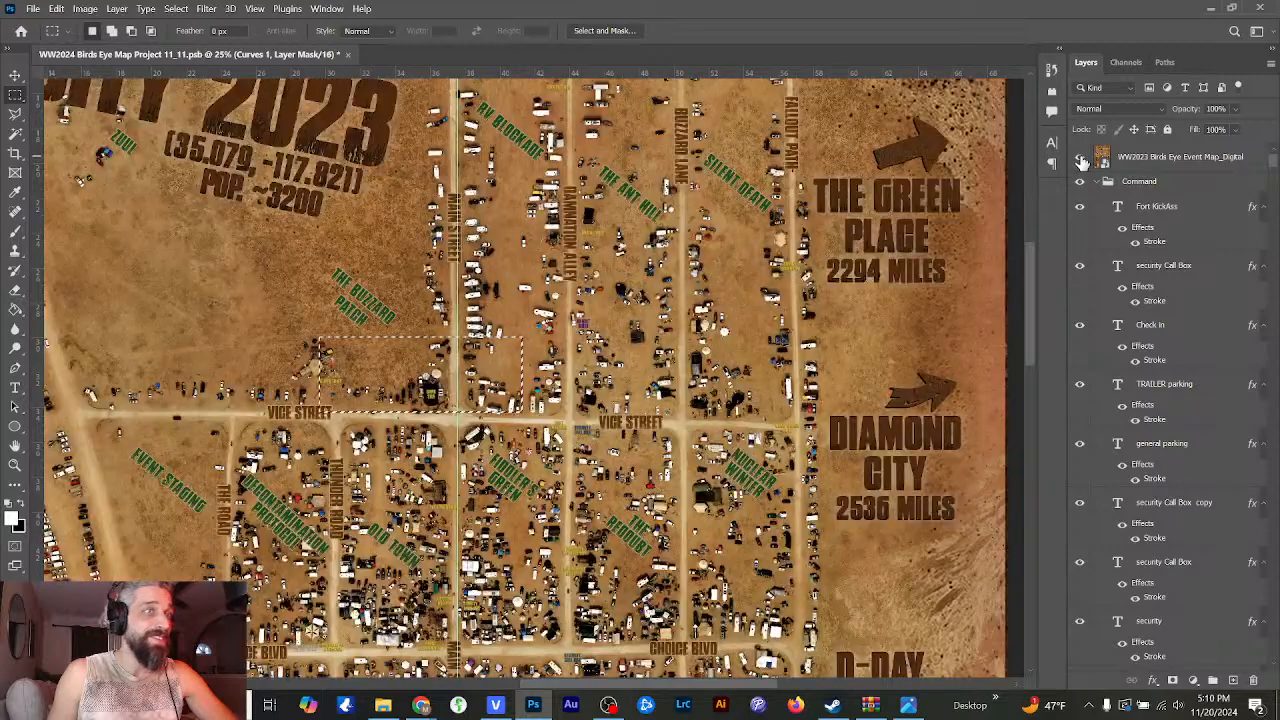
pyautogui.hotkey('ctrl', '-')
pyautogui.hotkey('ctrl', '-')
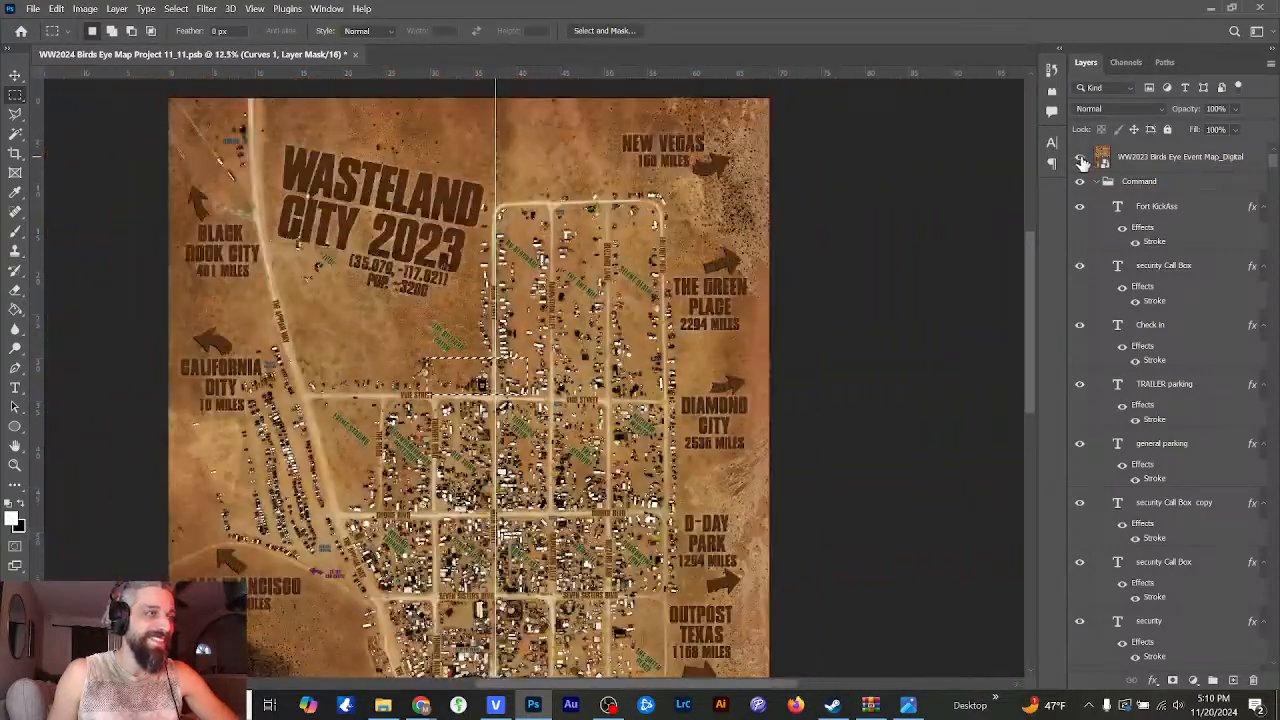
pyautogui.click(1081, 161)
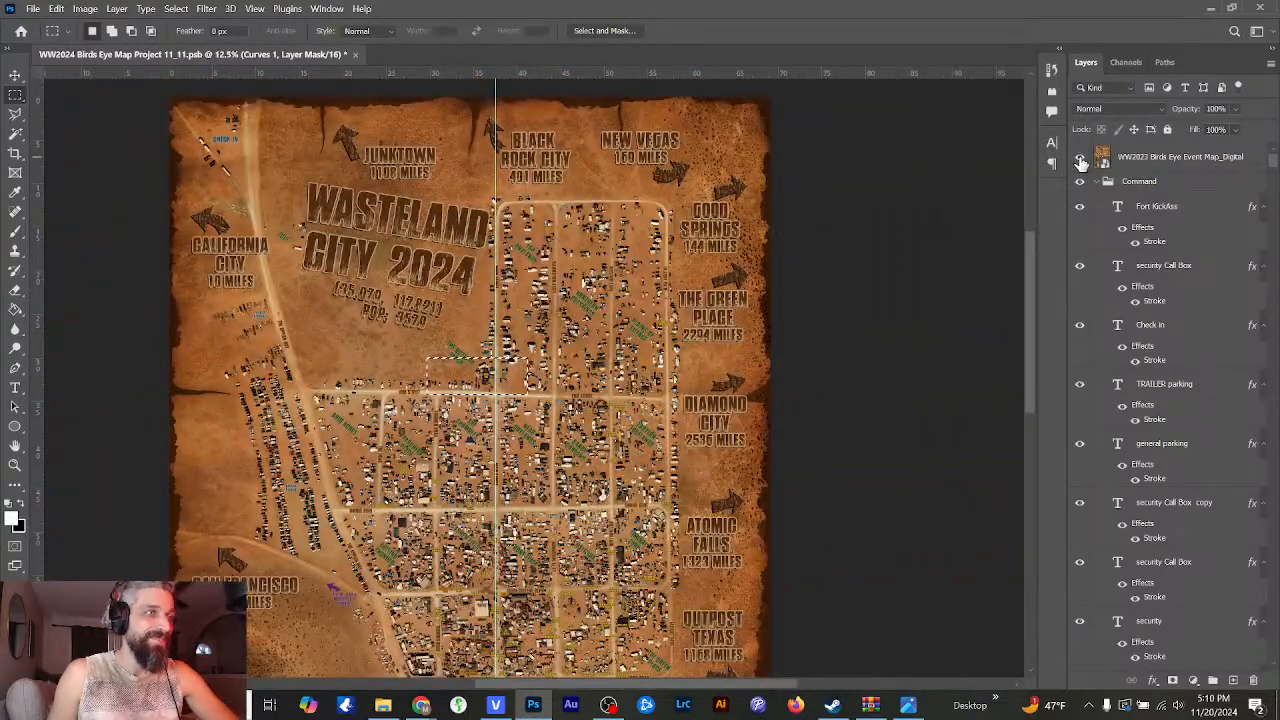
pyautogui.click(1081, 161)
pyautogui.click(1081, 161)
pyautogui.click(1081, 161)
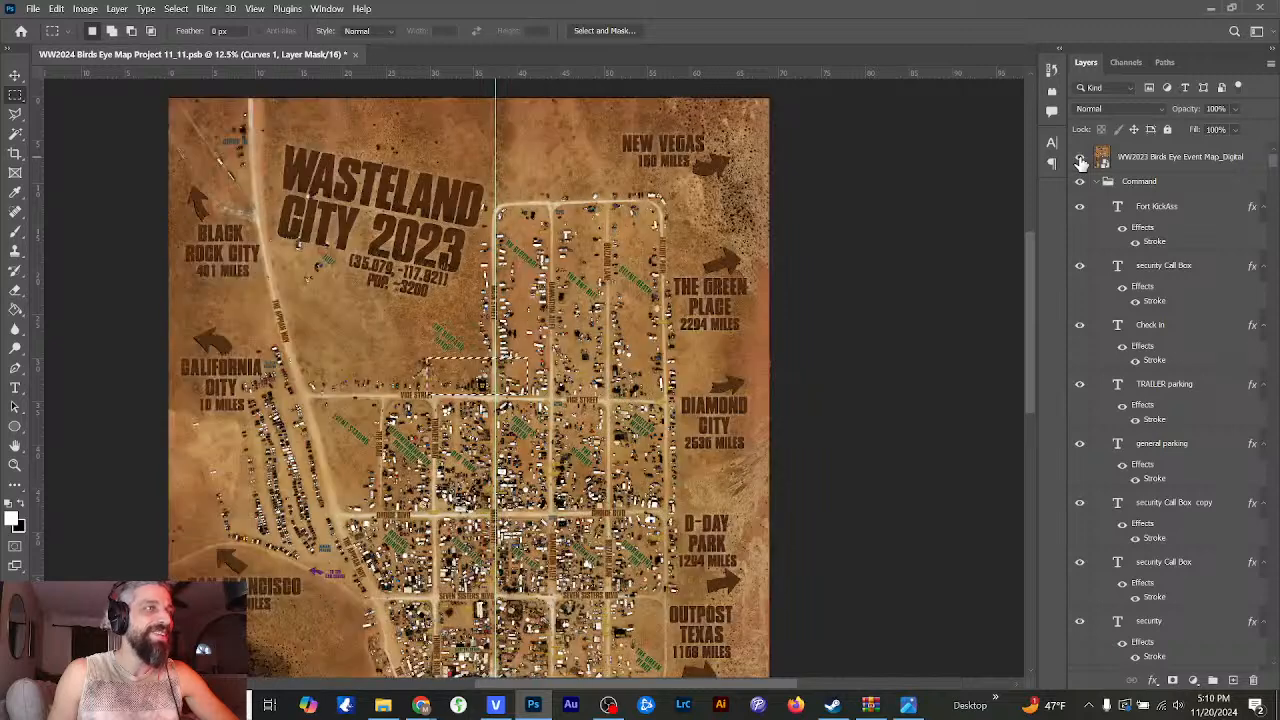
pyautogui.click(1081, 161)
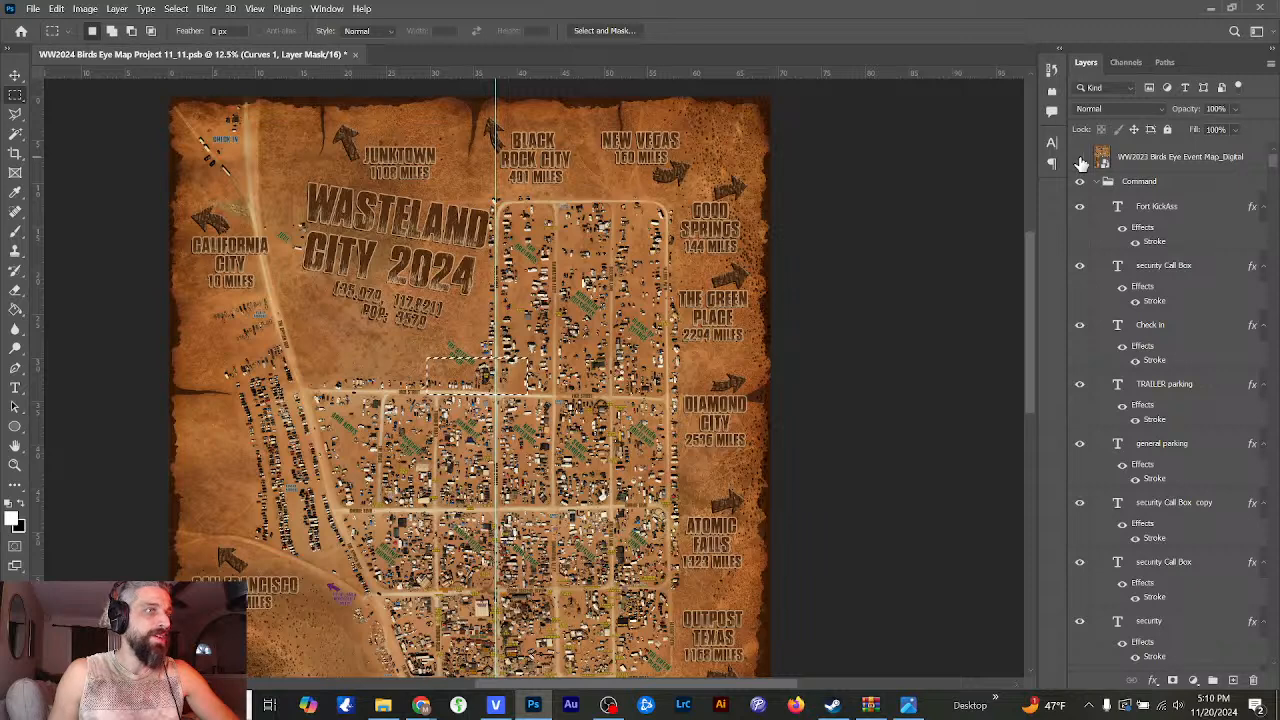
pyautogui.click(1081, 161)
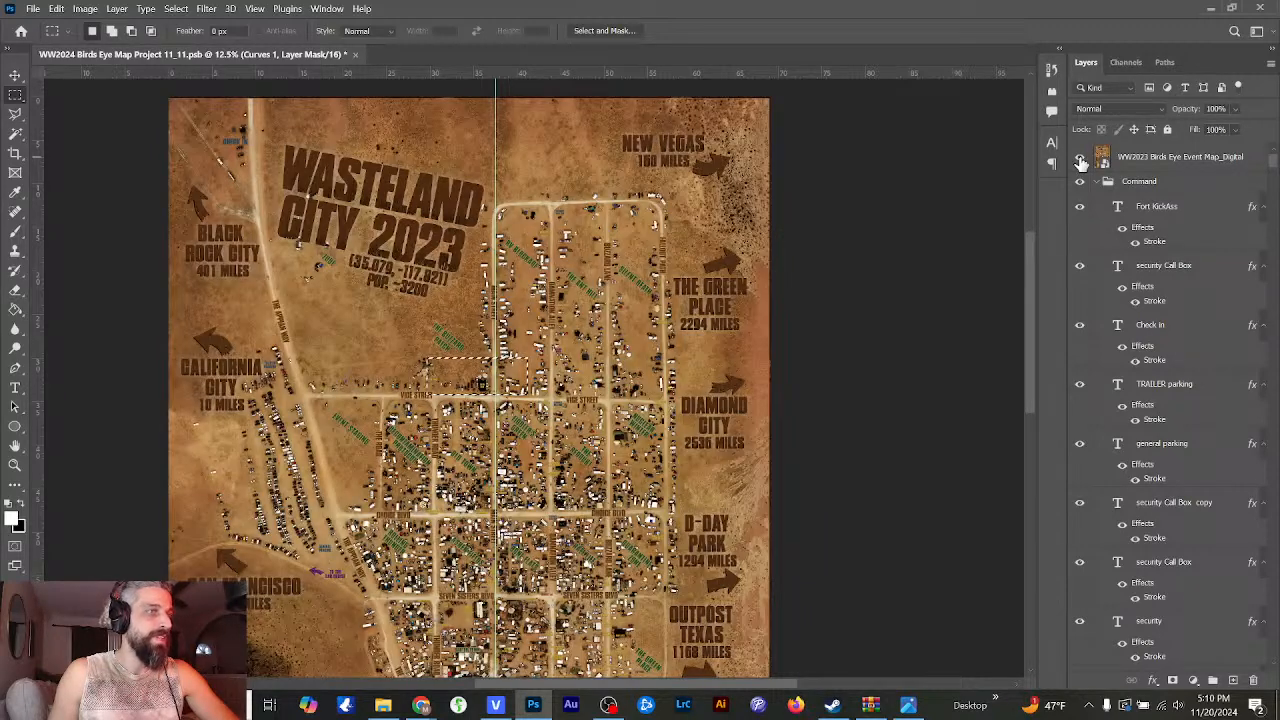
pyautogui.click(1081, 161)
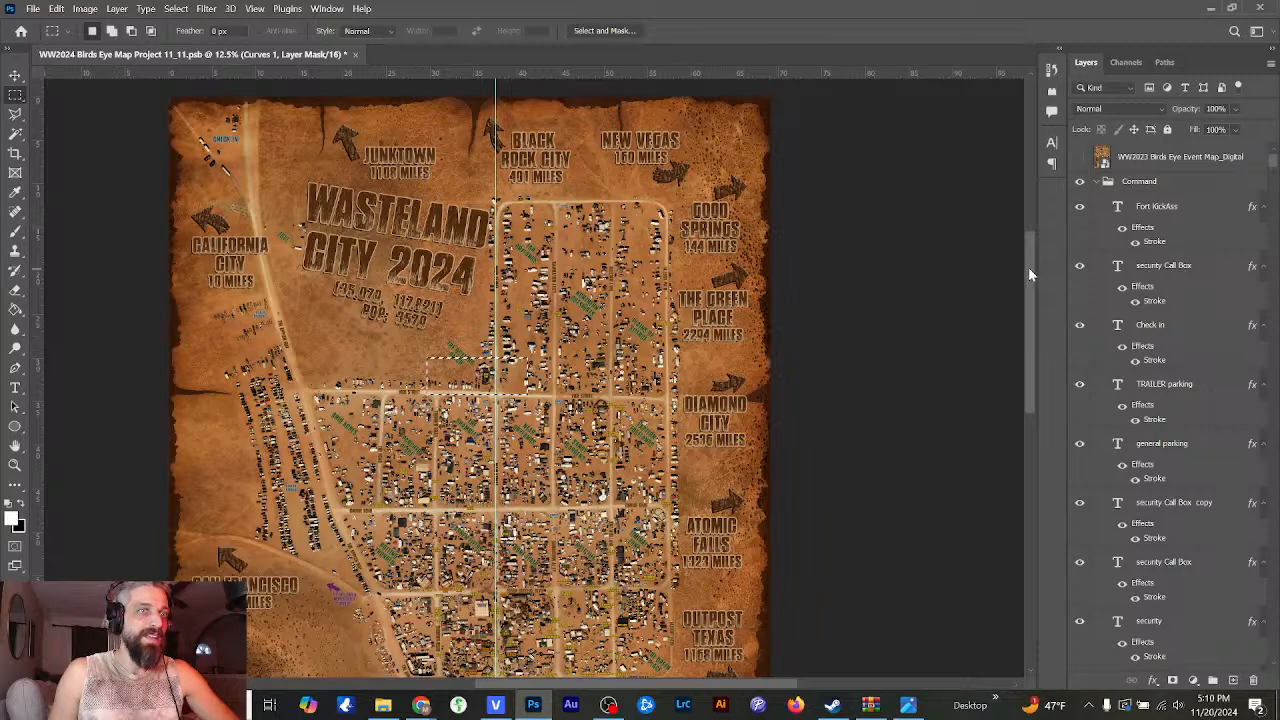
# - Compare the blocks between Vice Street and Seven Sisters Blvd with the 2023 map layer, and hide that layer again
pyautogui.moveTo(1028, 267); pyautogui.dragTo(1029, 301)
pyautogui.scroll(3, 879, 426)
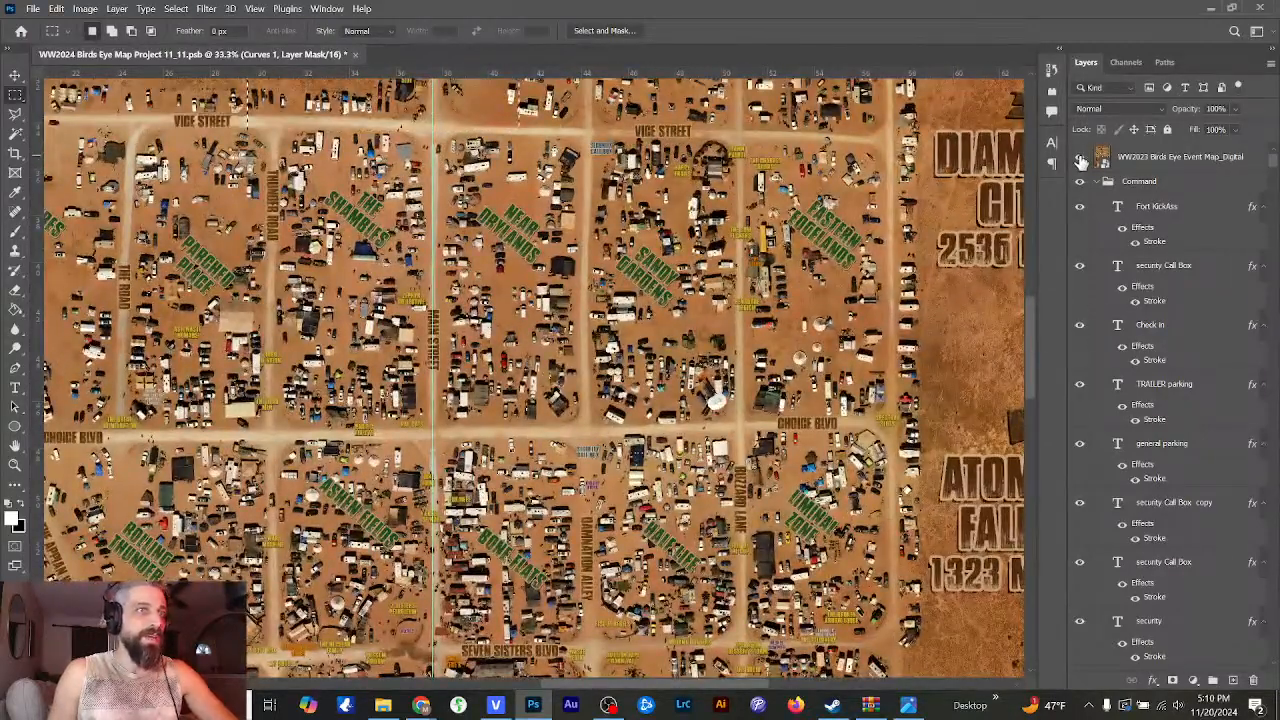
pyautogui.click(1081, 160)
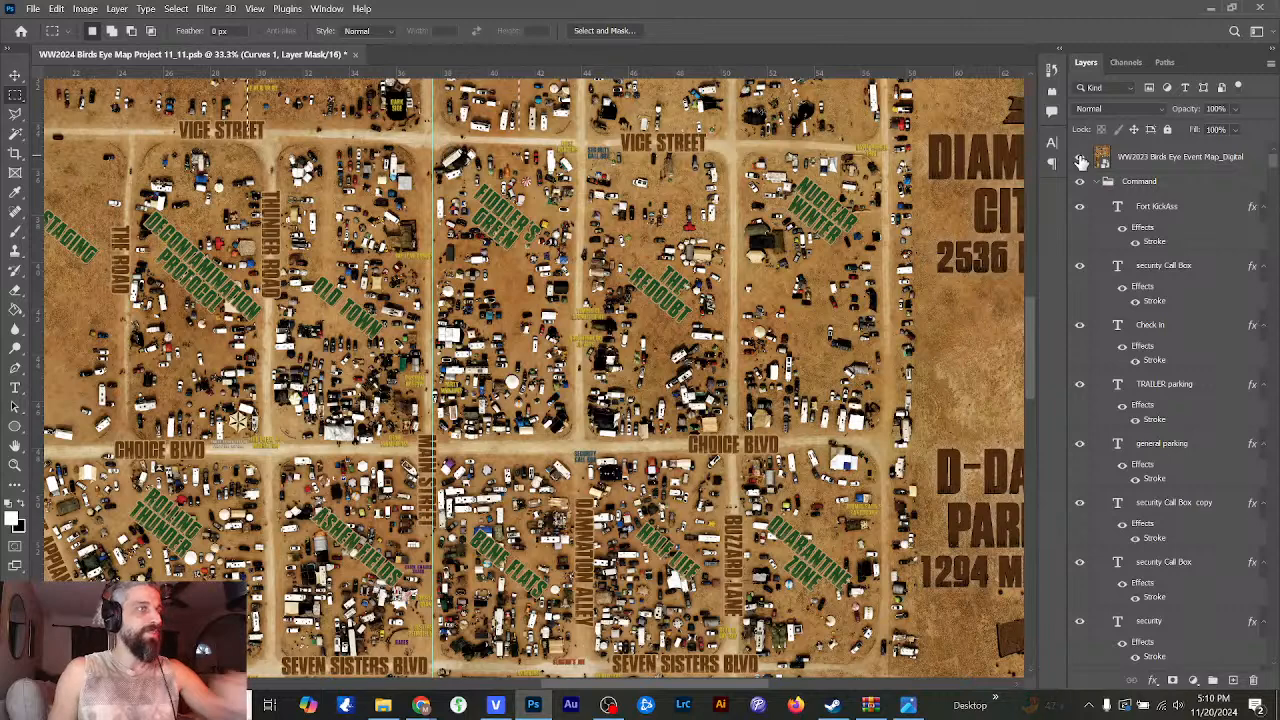
pyautogui.click(1081, 160)
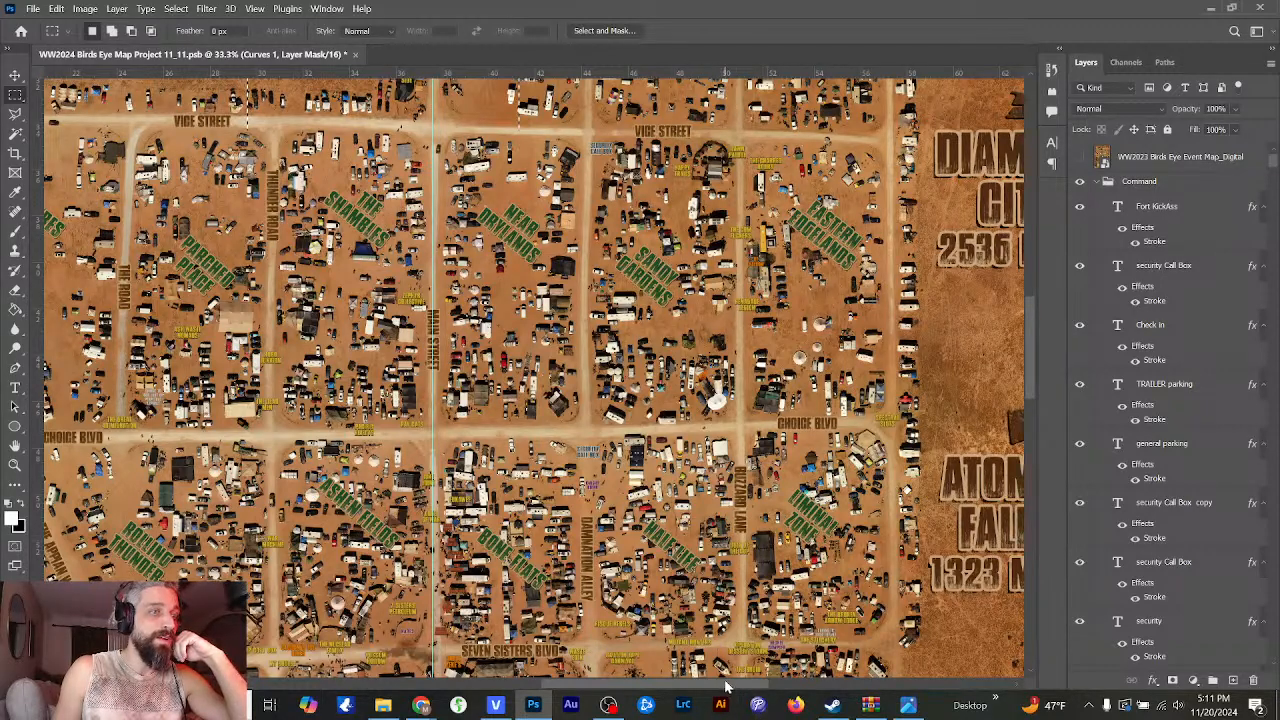
# - Review the 2024 blocks from Arid Acres and Vice Street down to The Fringe and The Slums, and return to Choice Blvd
pyautogui.moveTo(730, 688); pyautogui.dragTo(707, 688)
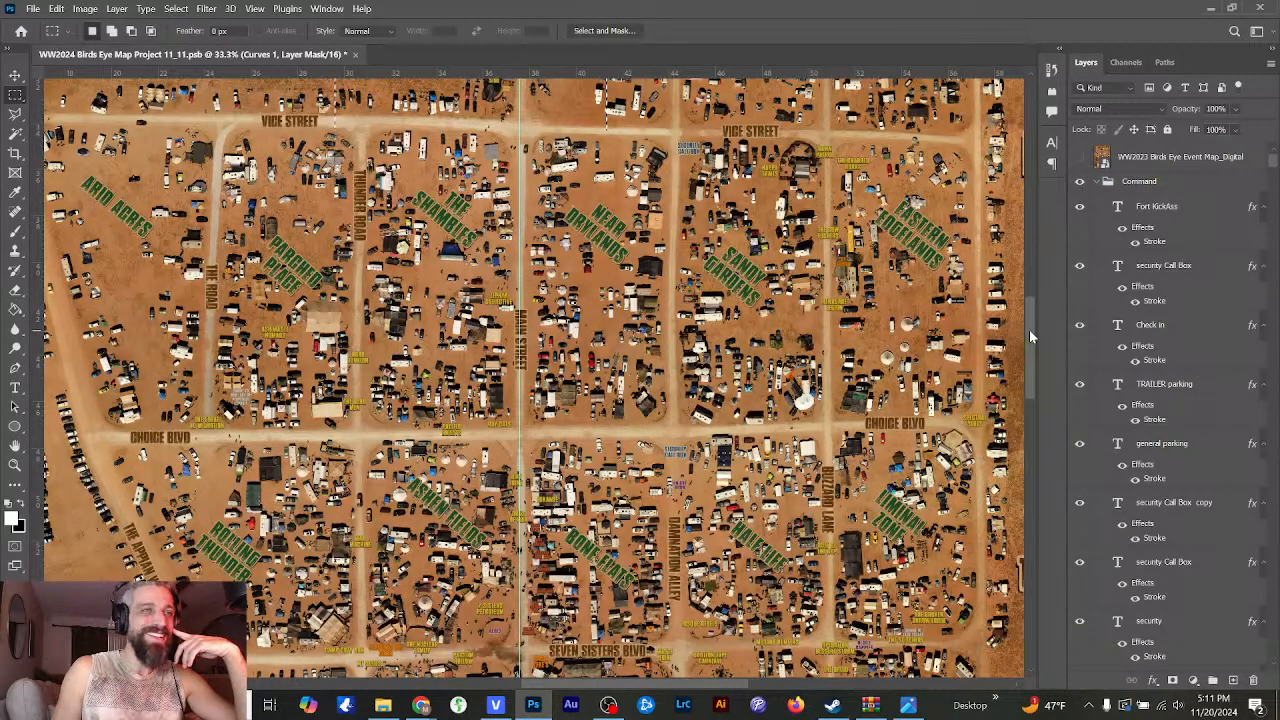
pyautogui.moveTo(1029, 330); pyautogui.dragTo(1033, 362)
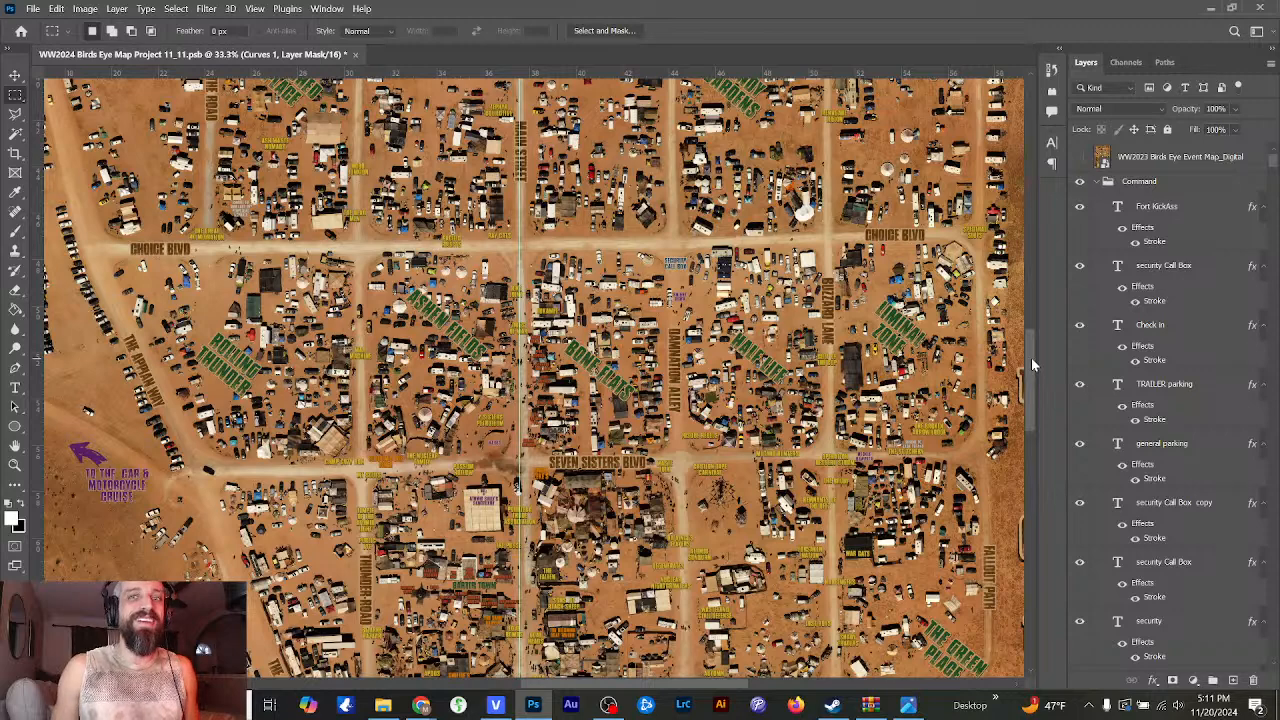
pyautogui.moveTo(1031, 352); pyautogui.dragTo(1026, 434)
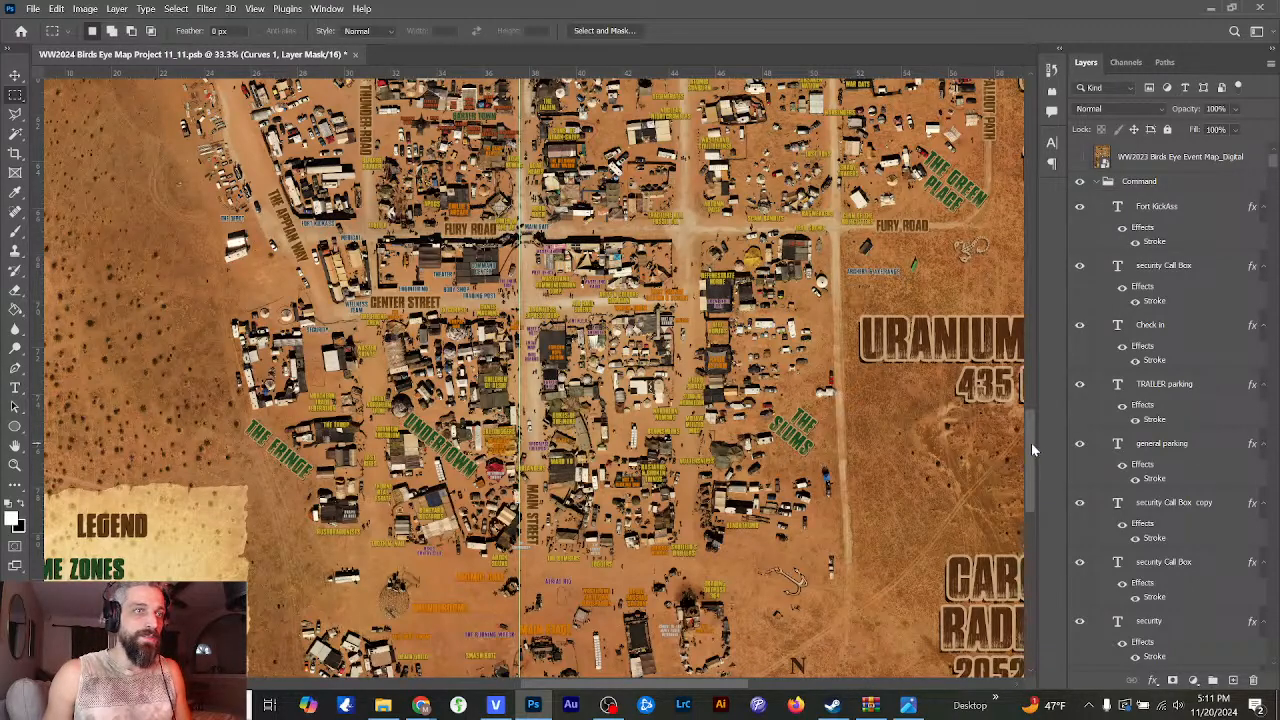
pyautogui.moveTo(1029, 441); pyautogui.dragTo(1054, 350)
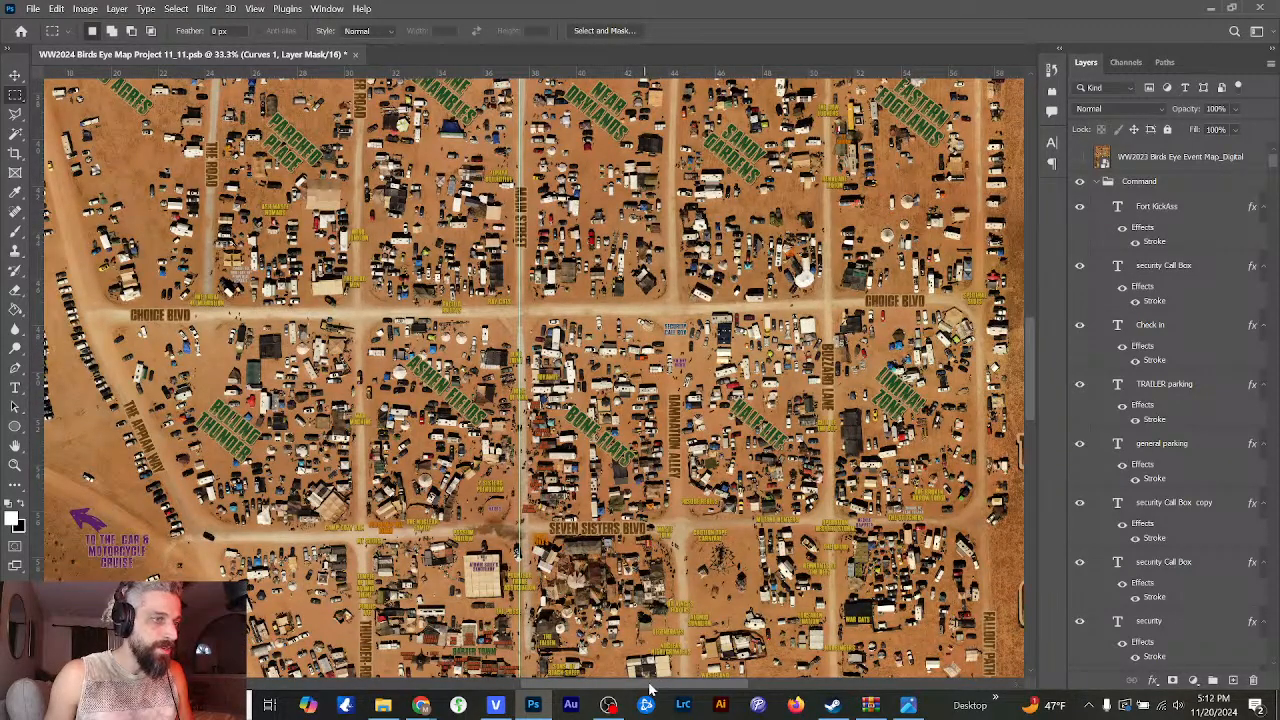
pyautogui.moveTo(650, 688); pyautogui.dragTo(656, 690)
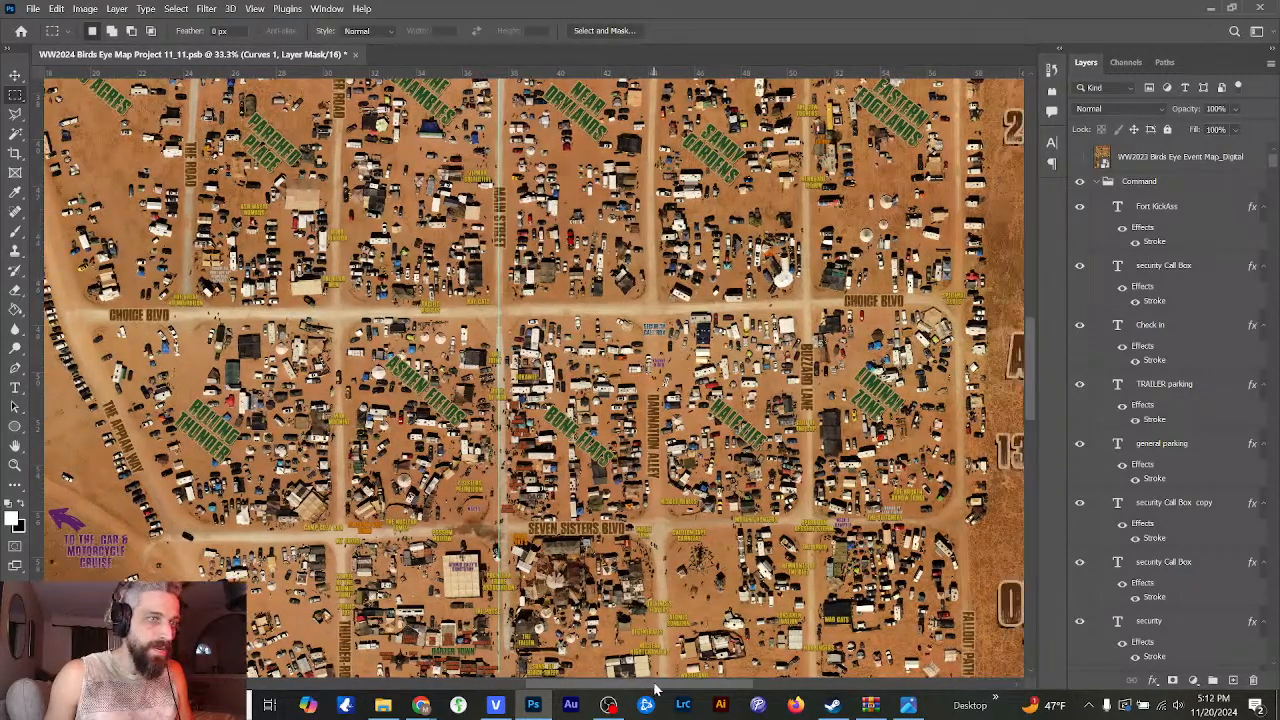
# - Show the 2023 map layer to check the blocks from Choice Blvd down to Fury Road, and hide it again
pyautogui.click(1079, 158)
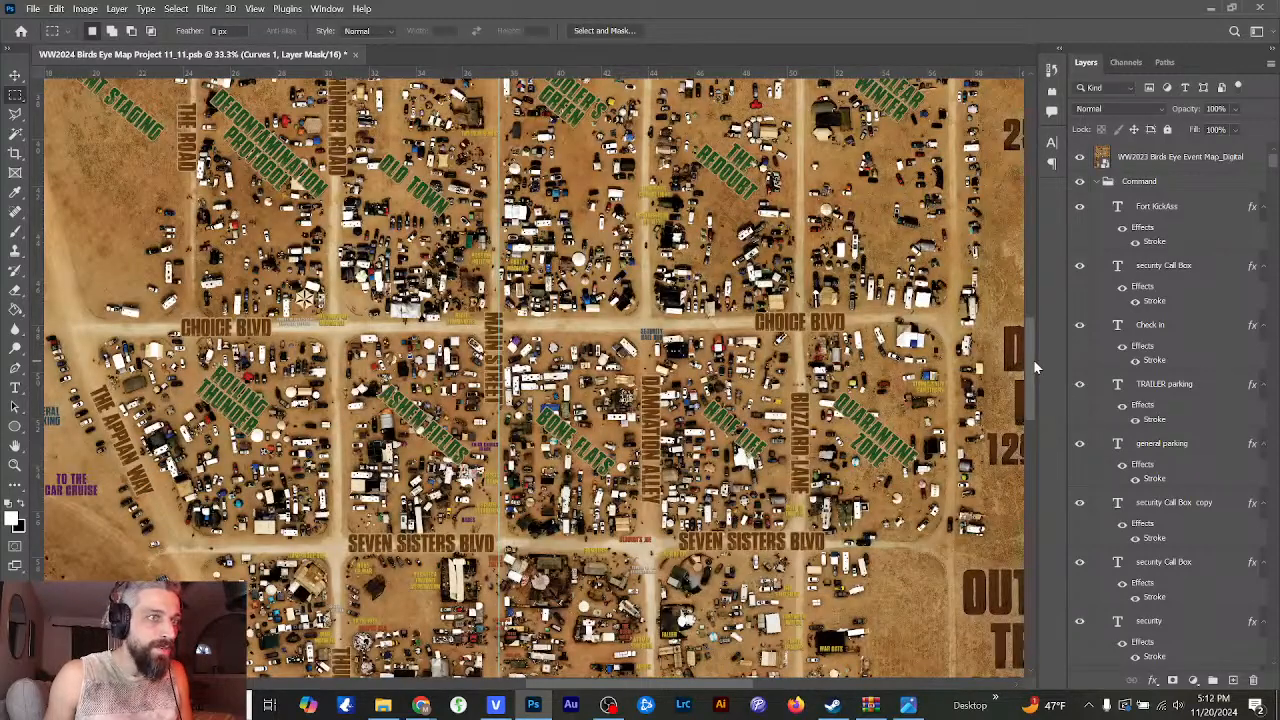
pyautogui.moveTo(1030, 360); pyautogui.dragTo(1040, 405)
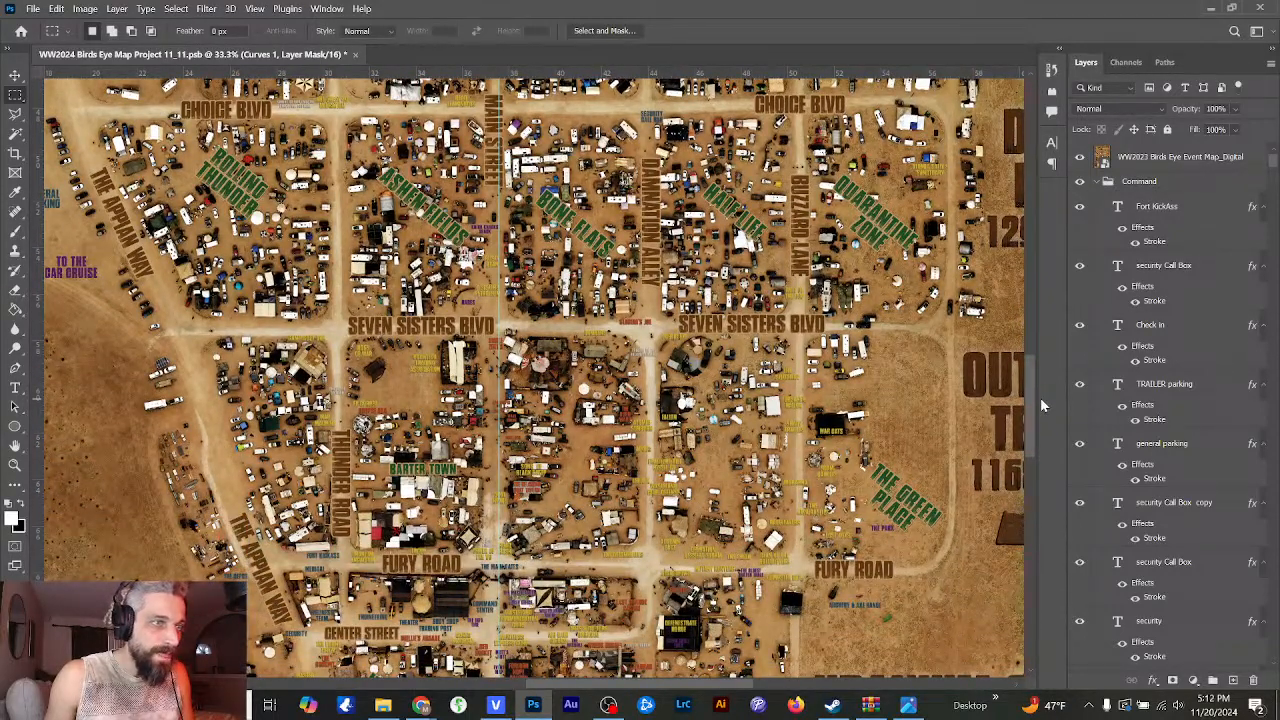
pyautogui.moveTo(1040, 397); pyautogui.dragTo(1044, 364)
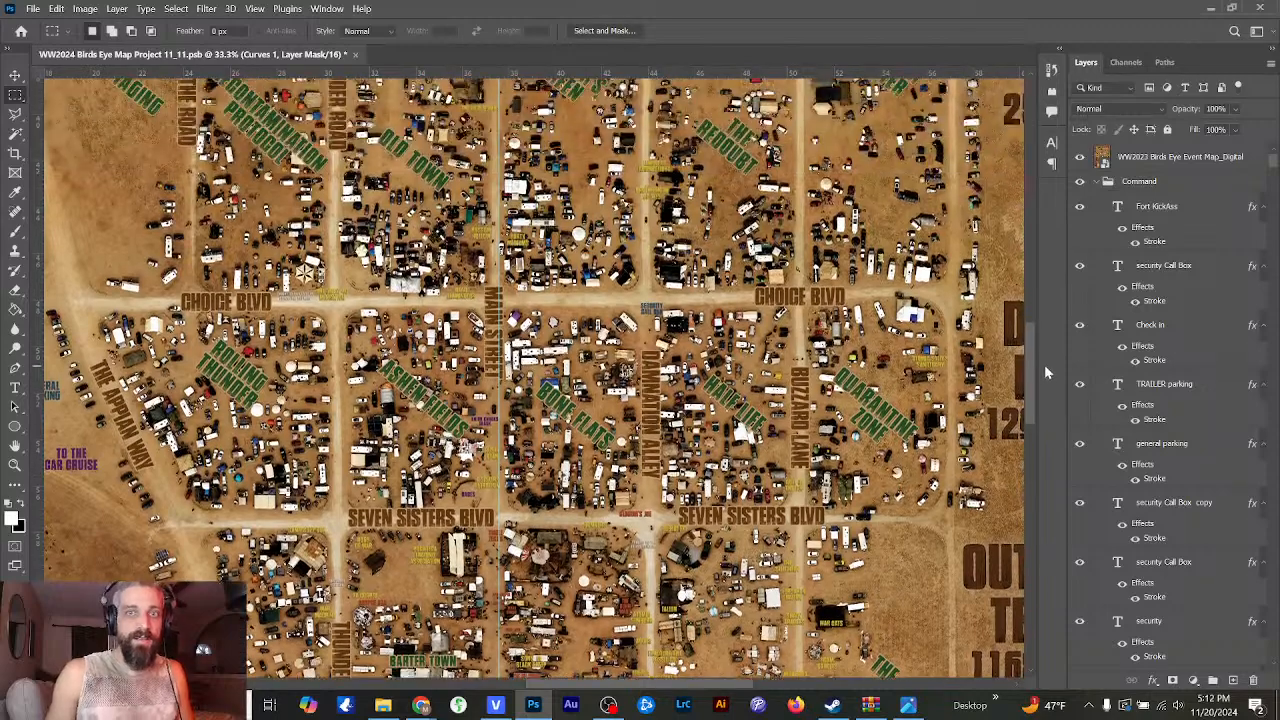
pyautogui.click(1079, 156)
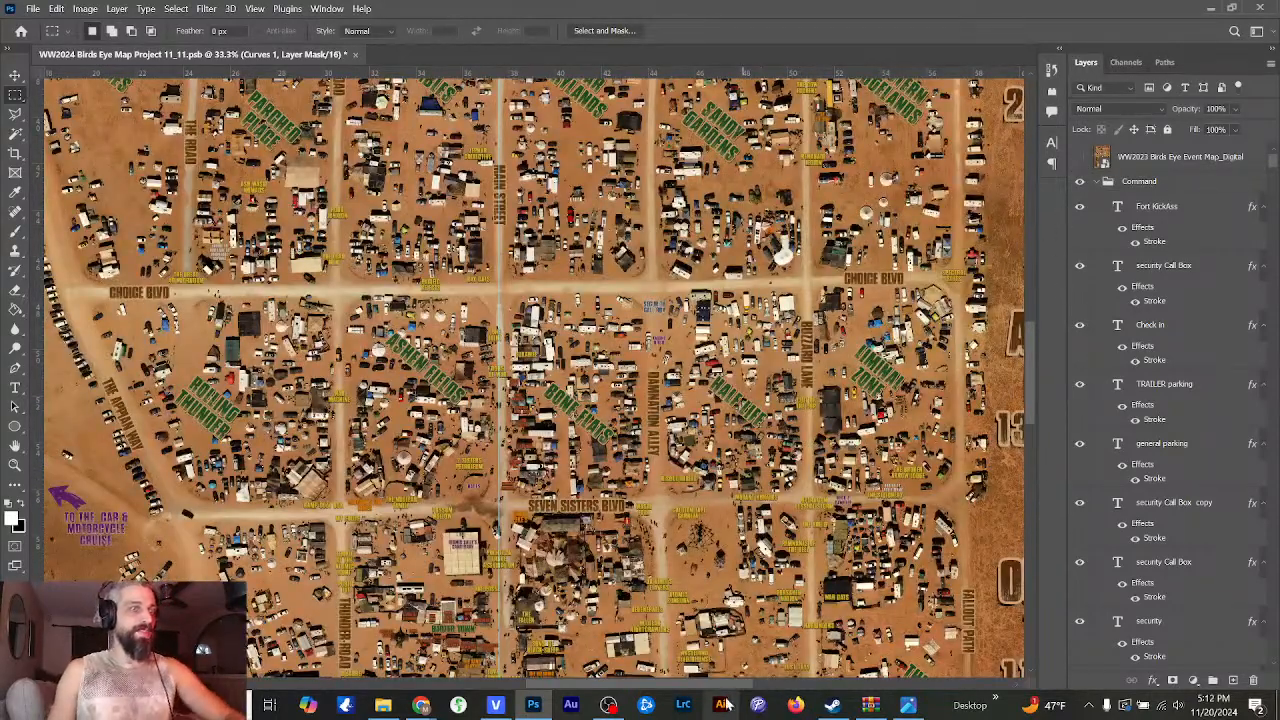
# - Duplicate the Spectral Sluts label, place the copy where Choice Blvd meets Buzzard Lane, and switch to the Type tool
pyautogui.moveTo(707, 685); pyautogui.dragTo(772, 690)
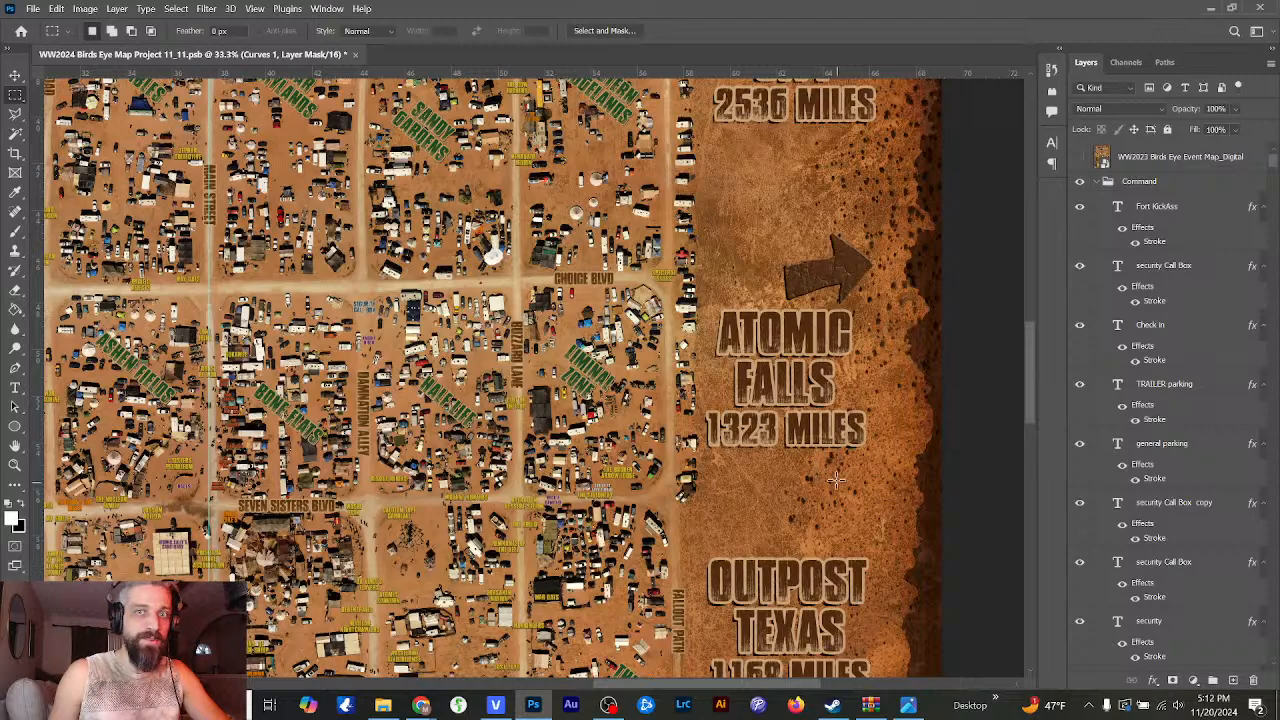
pyautogui.hotkey('ctrl', '+')
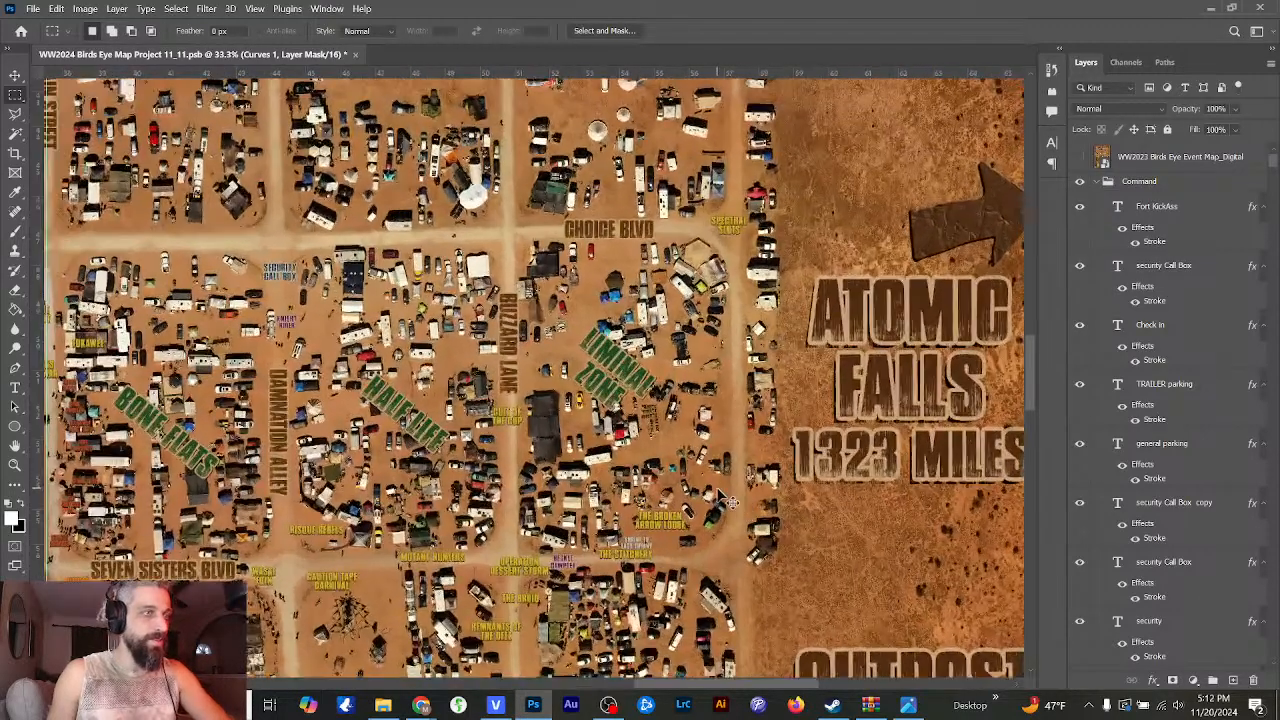
pyautogui.hotkey('ctrl', '+')
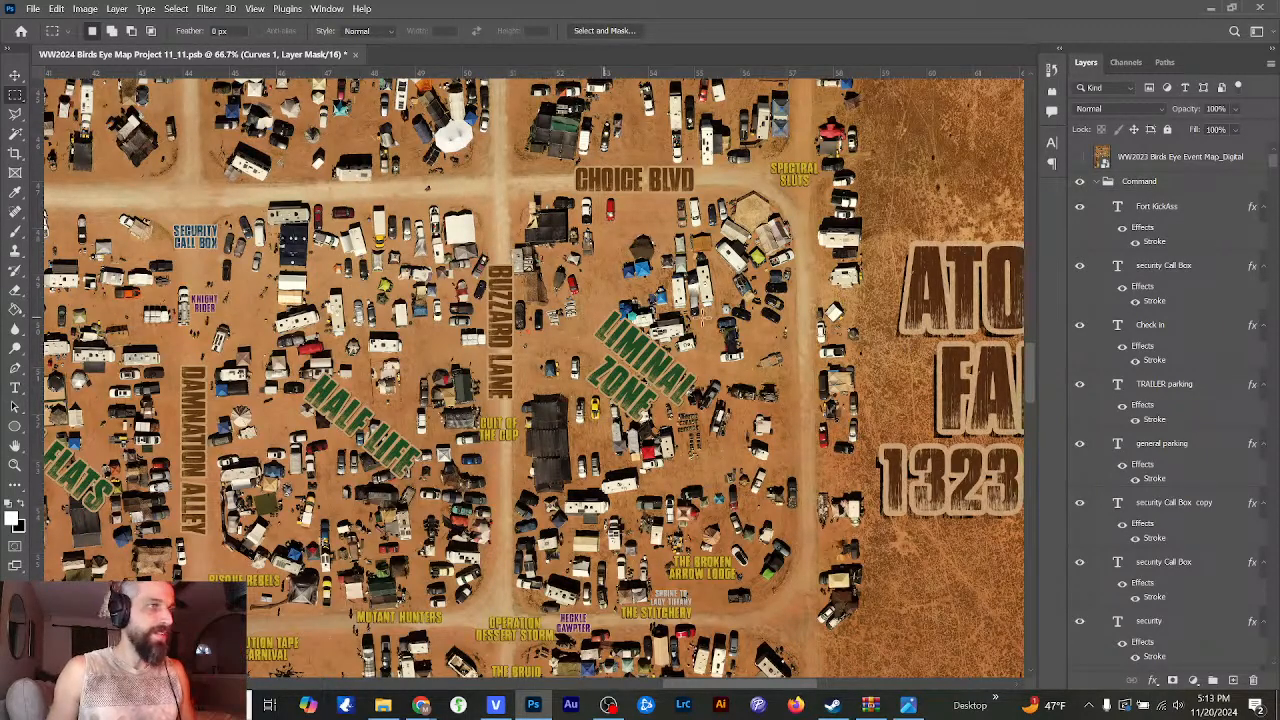
pyautogui.click(805, 178)
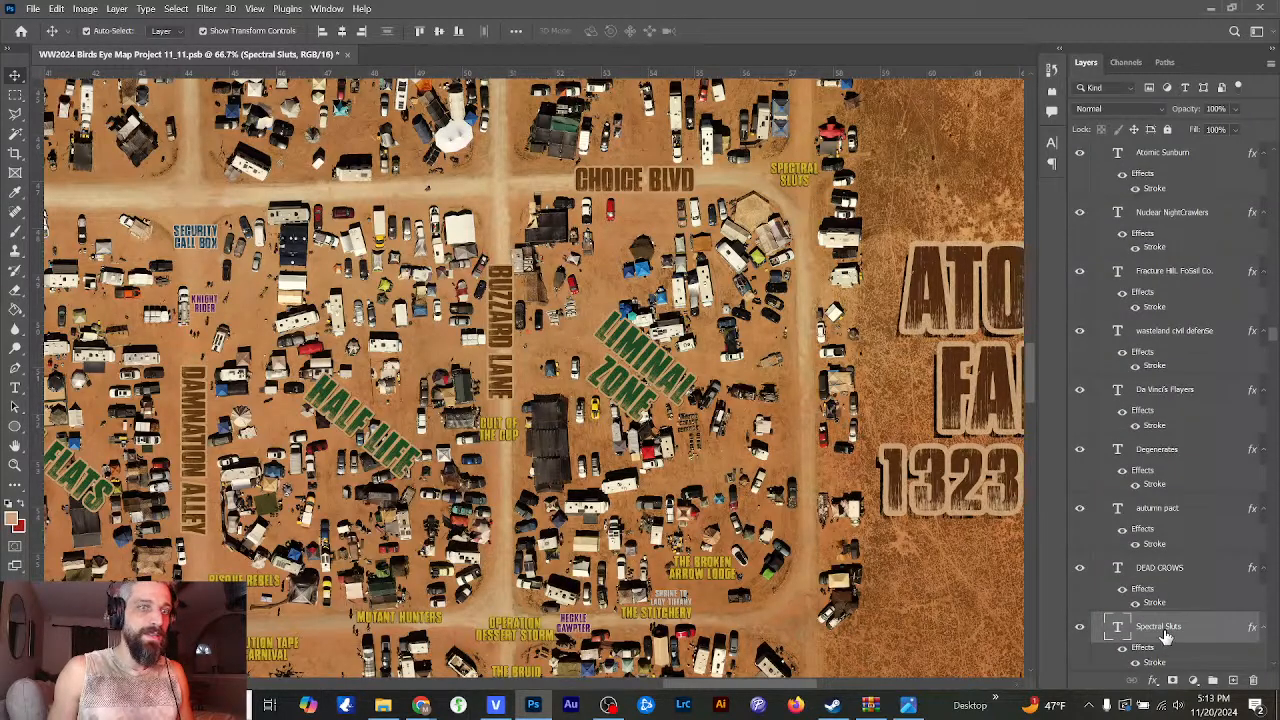
pyautogui.moveTo(1166, 637); pyautogui.dragTo(1233, 681)
pyautogui.moveTo(812, 182); pyautogui.dragTo(508, 188)
pyautogui.click(15, 388)
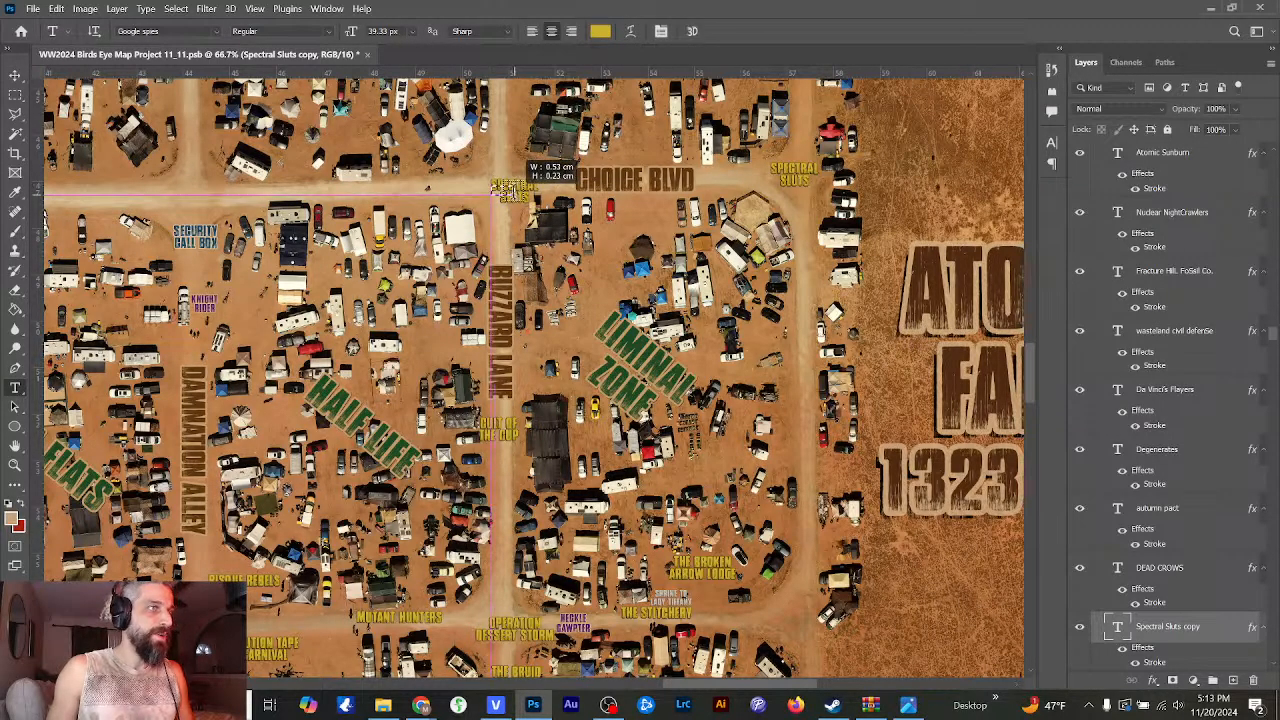
pyautogui.click(512, 189)
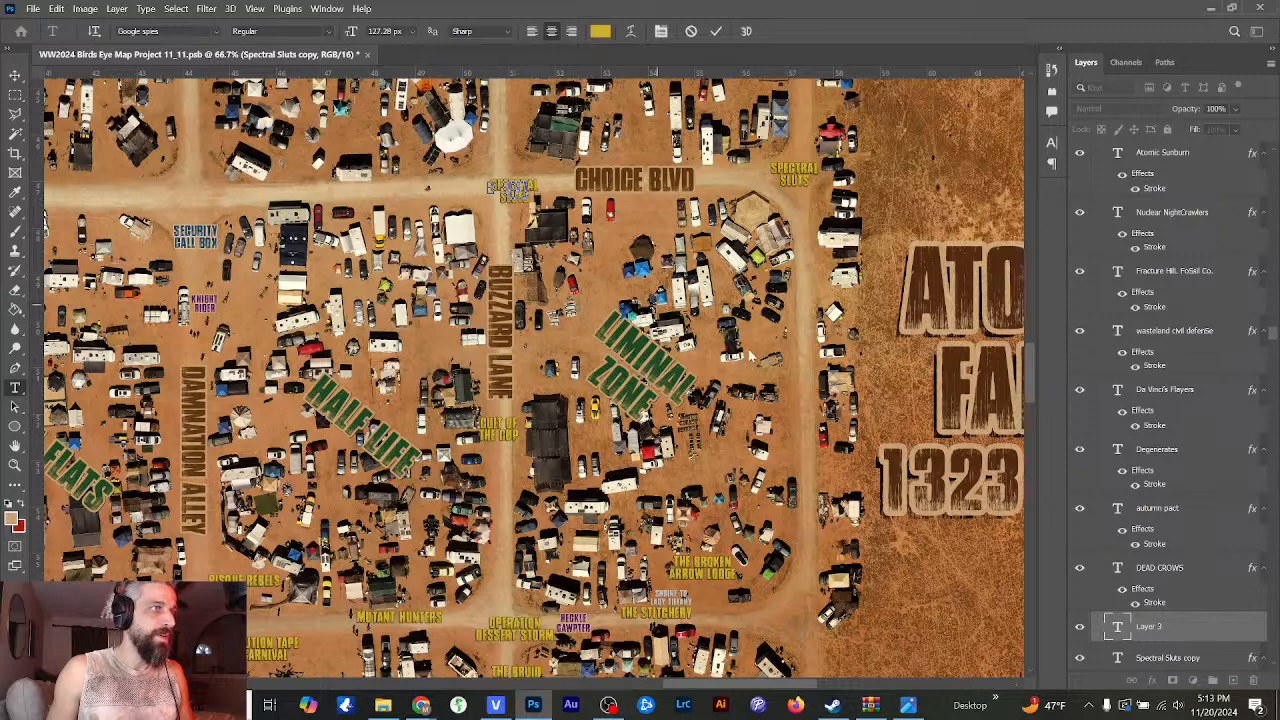
pyautogui.click(1175, 643)
pyautogui.moveTo(1175, 643); pyautogui.dragTo(1252, 681)
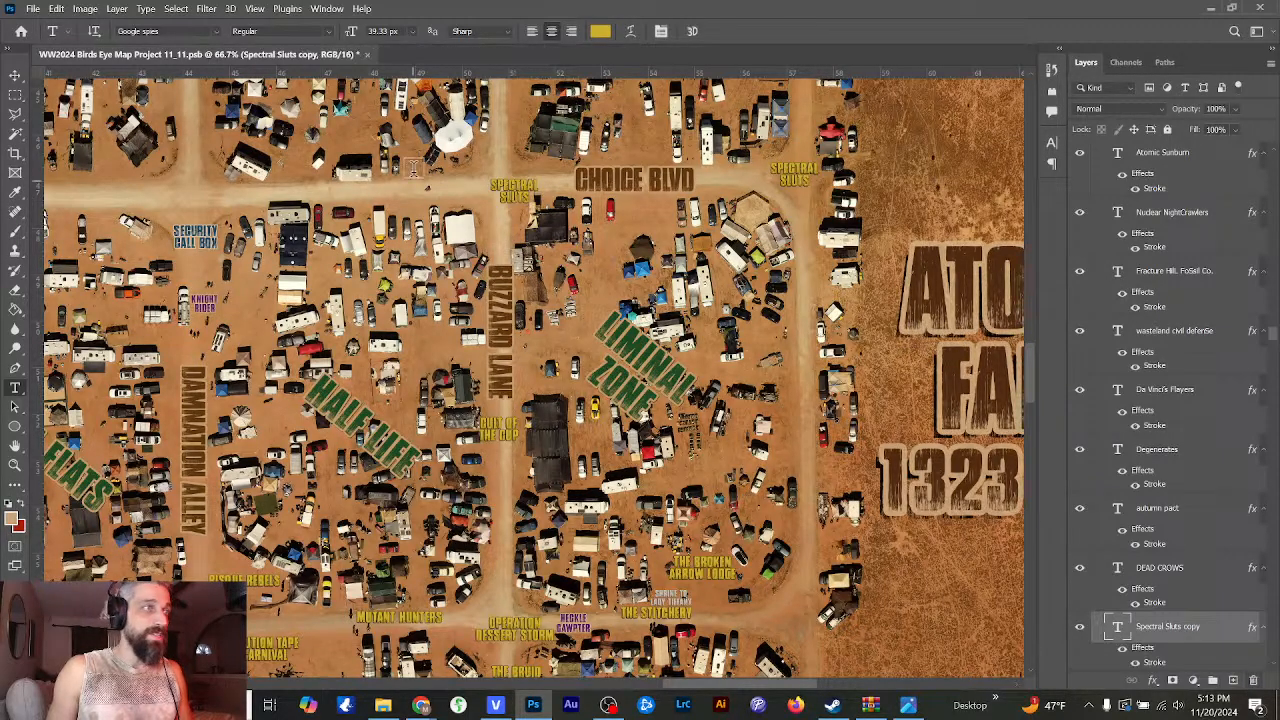
# - Replace the text of the copied Spectral Sluts label at Choice Blvd and Buzzard Lane with "DEAD FLAMINGOES"
pyautogui.click(523, 196)
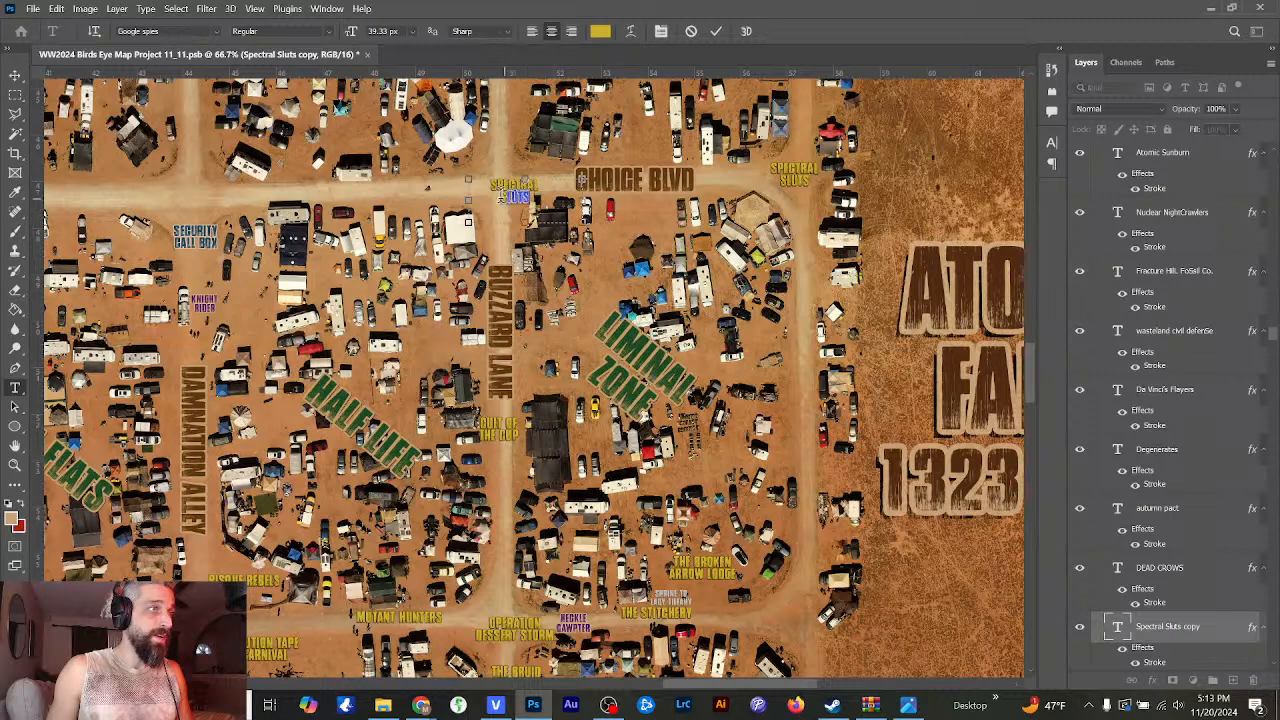
pyautogui.hotkey('ctrl', 'a')
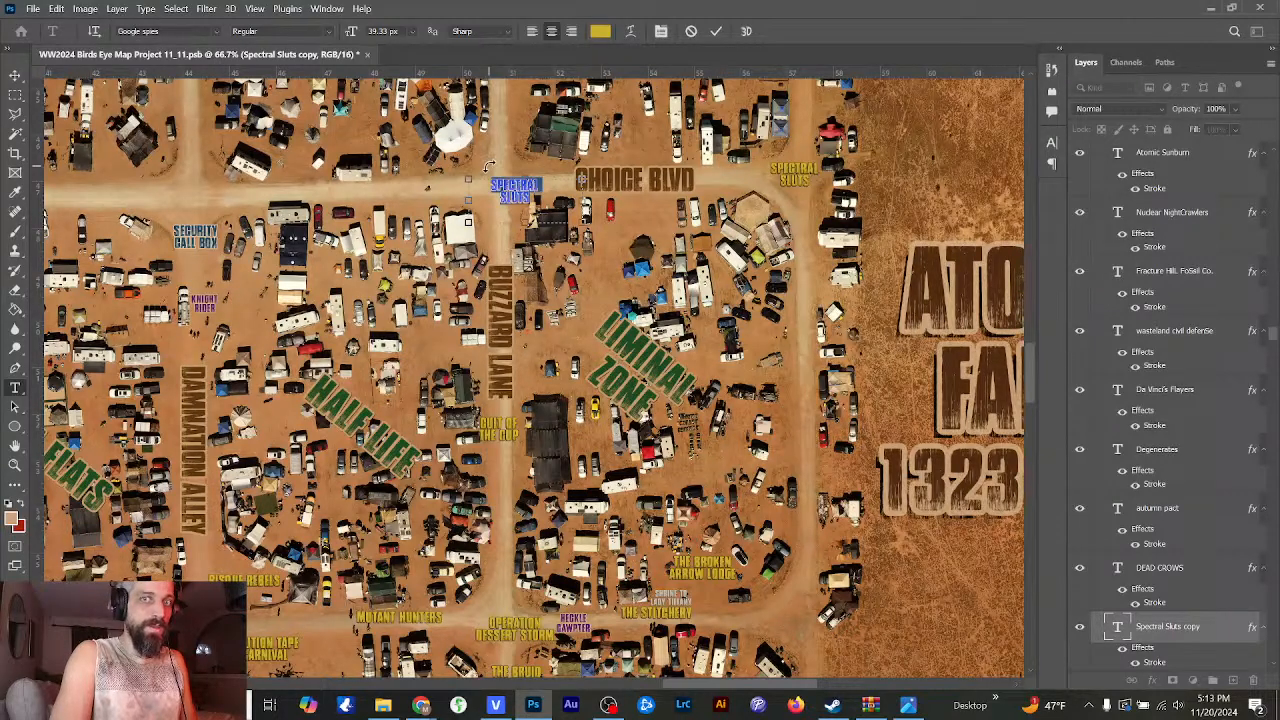
pyautogui.write('DEAD CRO')
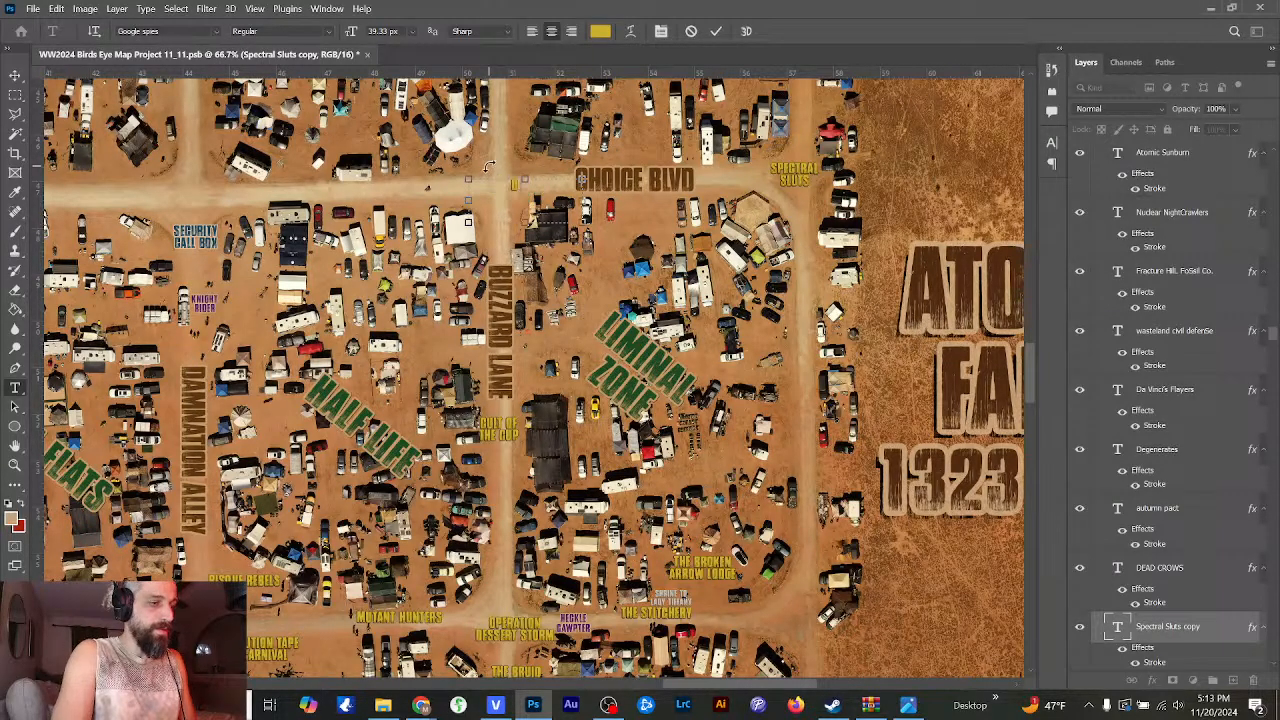
pyautogui.write('MING')
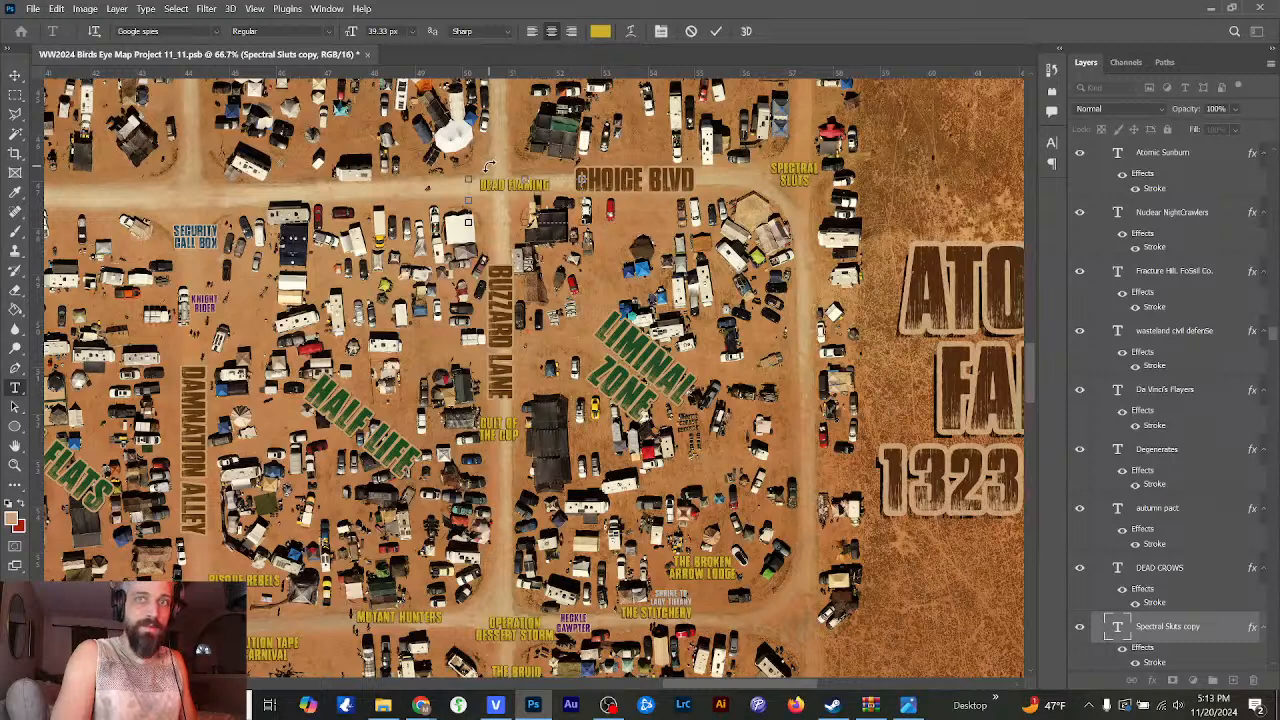
pyautogui.write('OS')
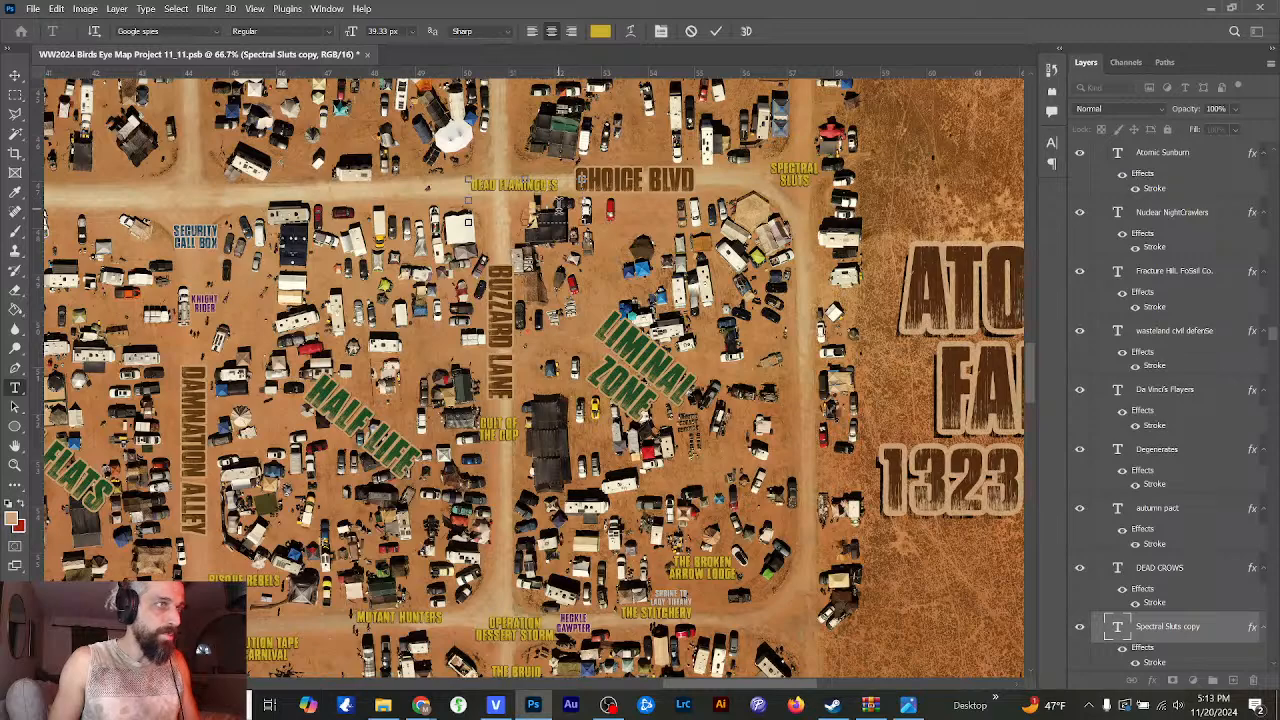
# - Commit the Dead Flamingoes text and shift the label slightly toward the camp southeast of the Choice Blvd and Buzzard Lane crossing
pyautogui.scroll(1, 513, 215)
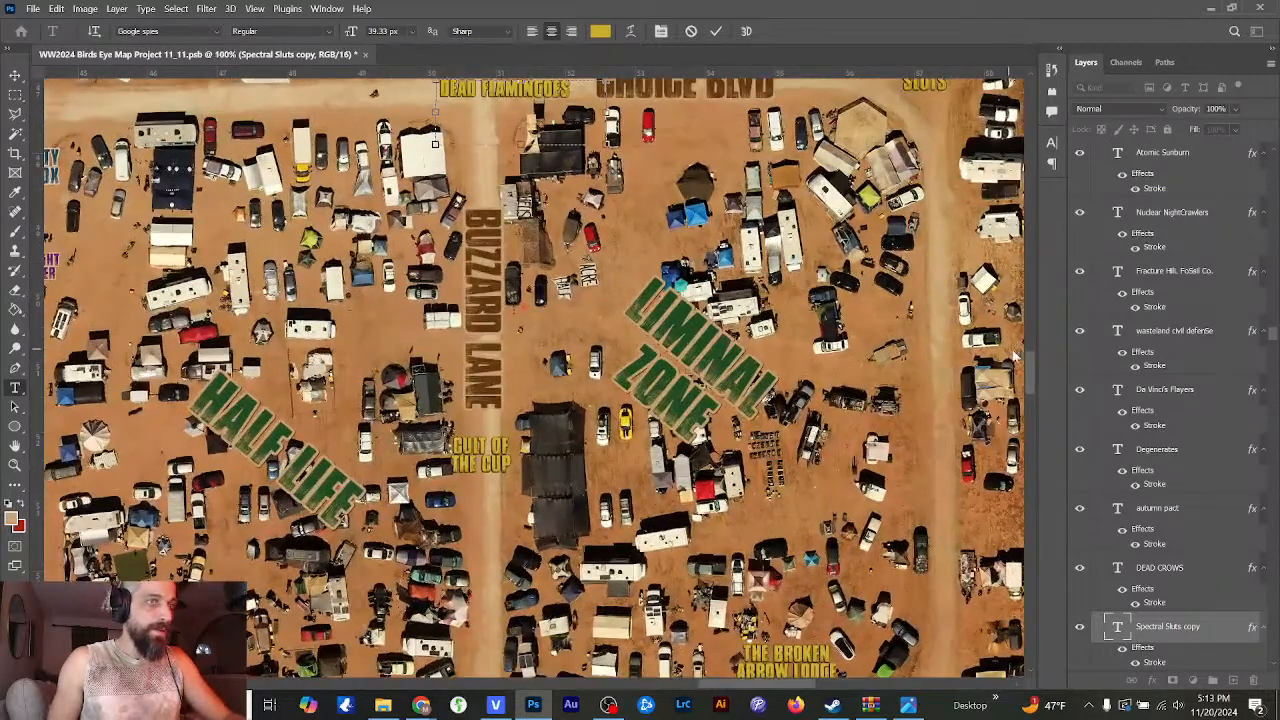
pyautogui.scroll(1, 1027, 366)
pyautogui.hotkey('ctrl', '-')
pyautogui.hotkey('ctrl', '+')
pyautogui.hotkey('ctrl', '+')
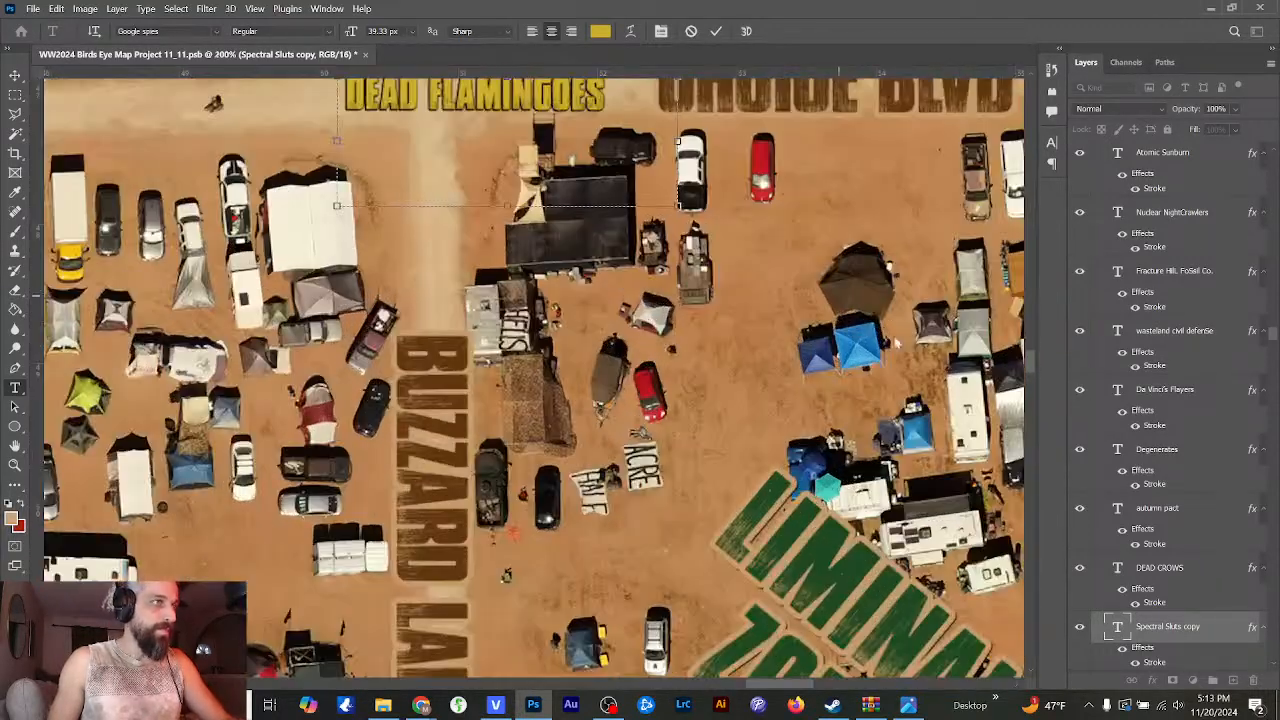
pyautogui.hotkey('ctrl', '-')
pyautogui.click(15, 75)
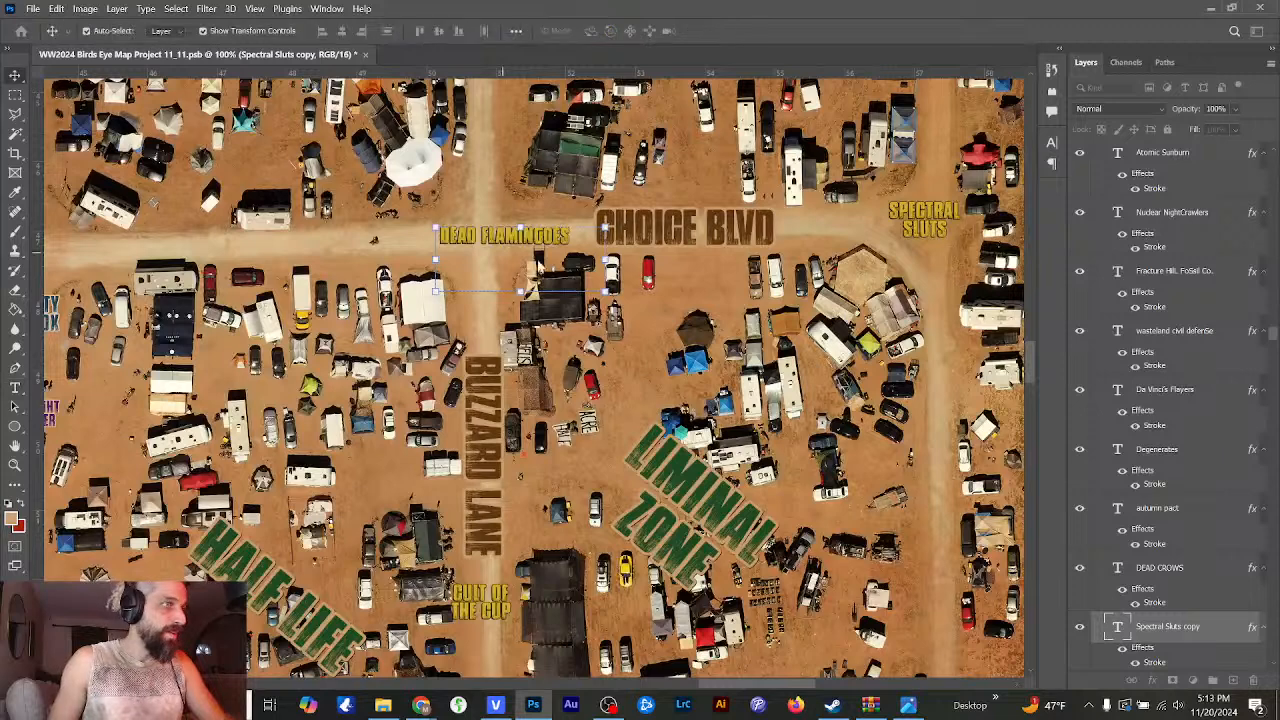
pyautogui.moveTo(563, 235); pyautogui.dragTo(585, 245)
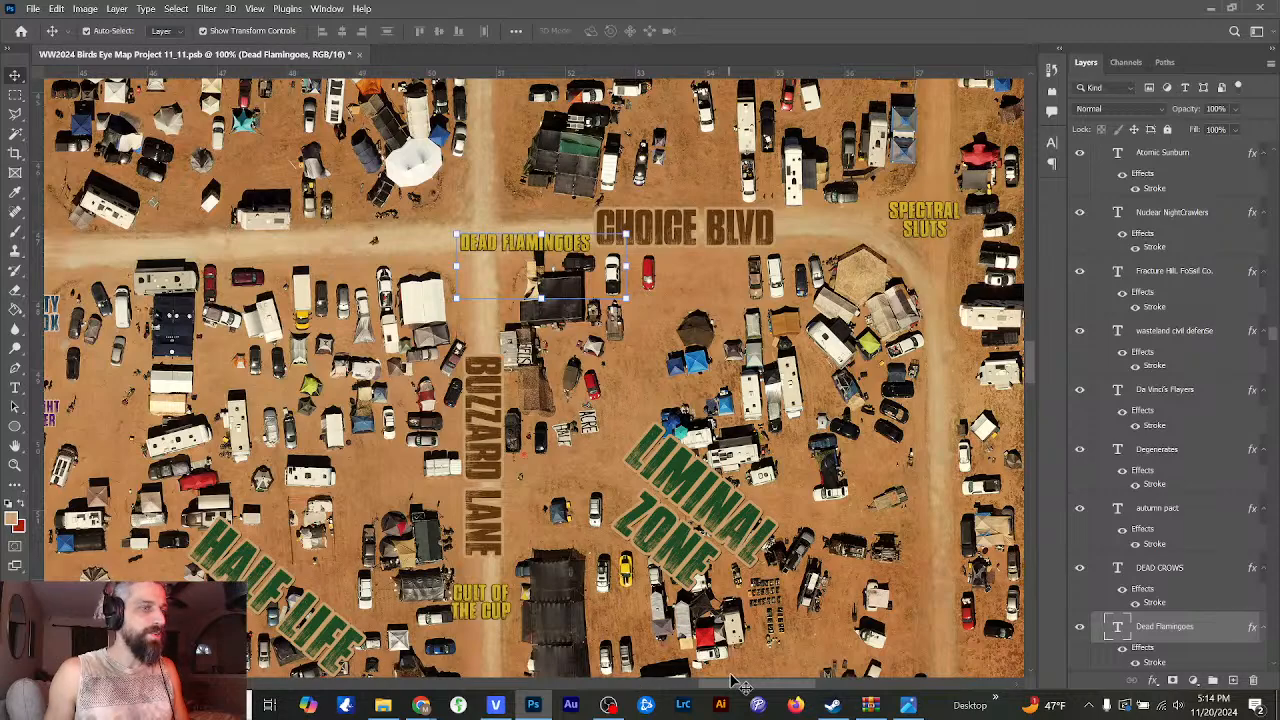
# - Compare the Ashen Fields and Bone Flats blocks with the WW2023 Birds Eye Event Map layer, and hide that layer again
pyautogui.moveTo(740, 686); pyautogui.dragTo(663, 688)
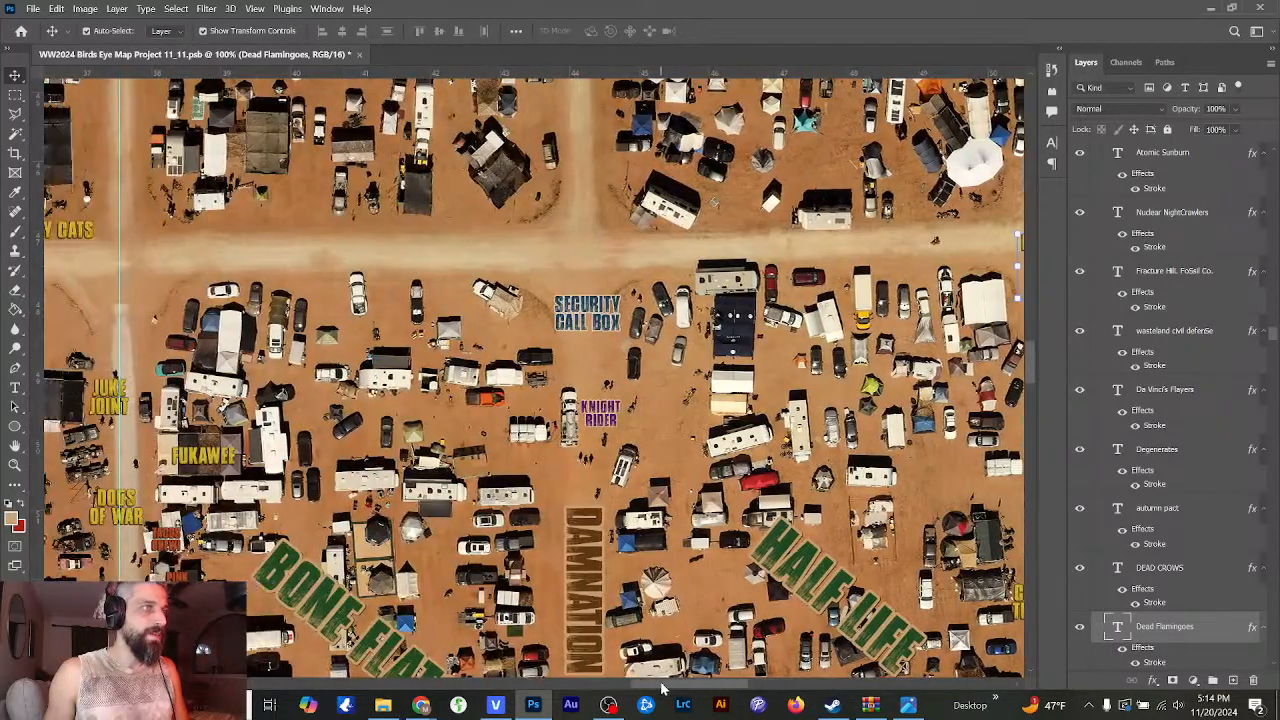
pyautogui.moveTo(1030, 349); pyautogui.dragTo(1029, 375)
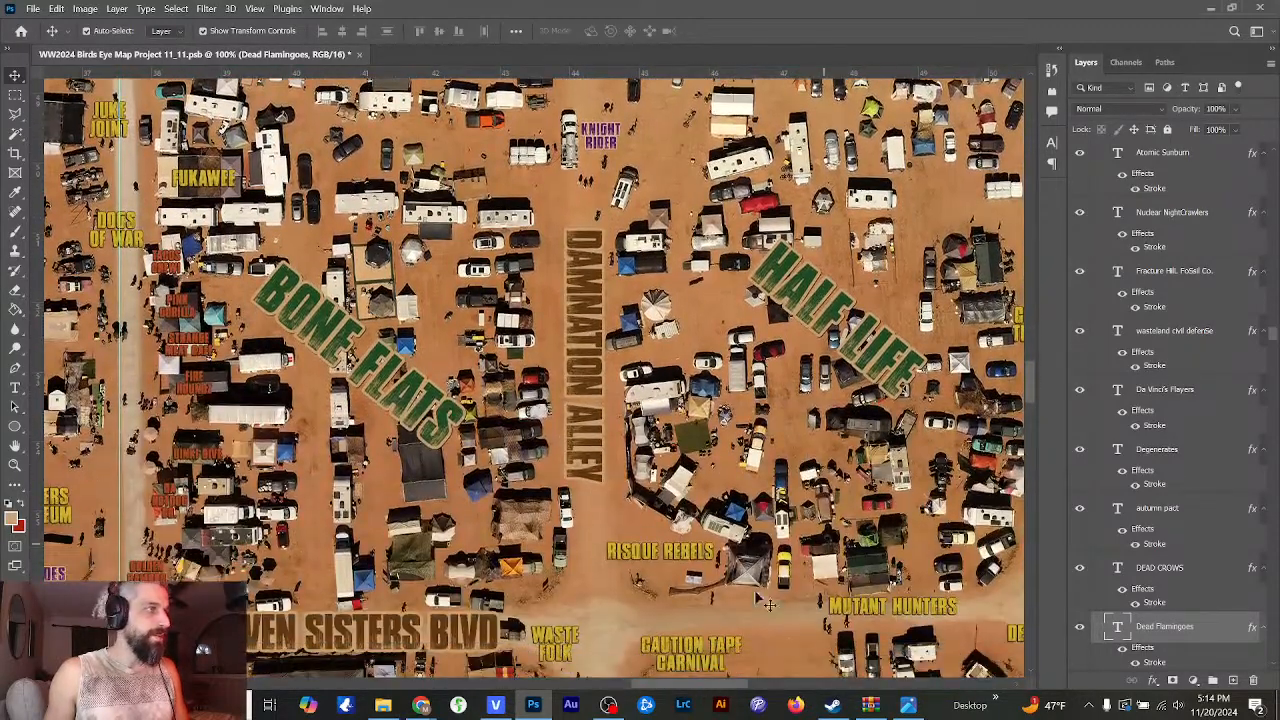
pyautogui.moveTo(706, 688); pyautogui.dragTo(641, 687)
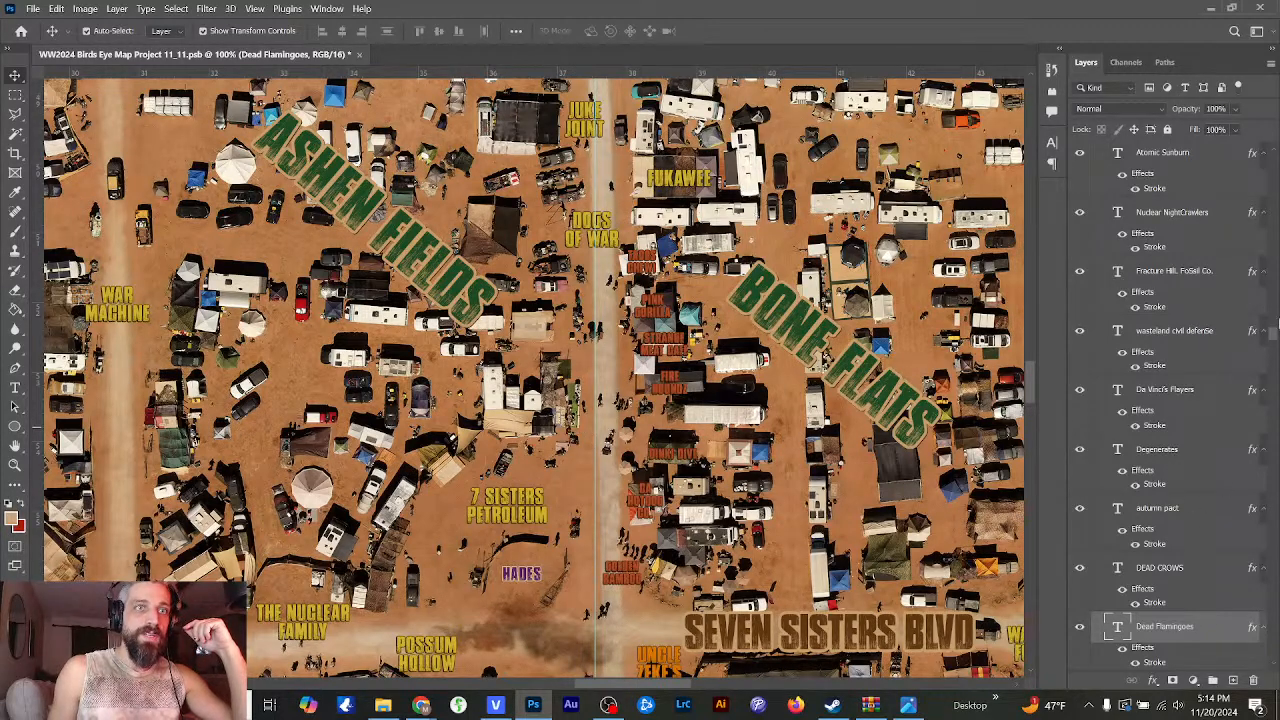
pyautogui.scroll(15, 1265, 330)
pyautogui.click(1078, 160)
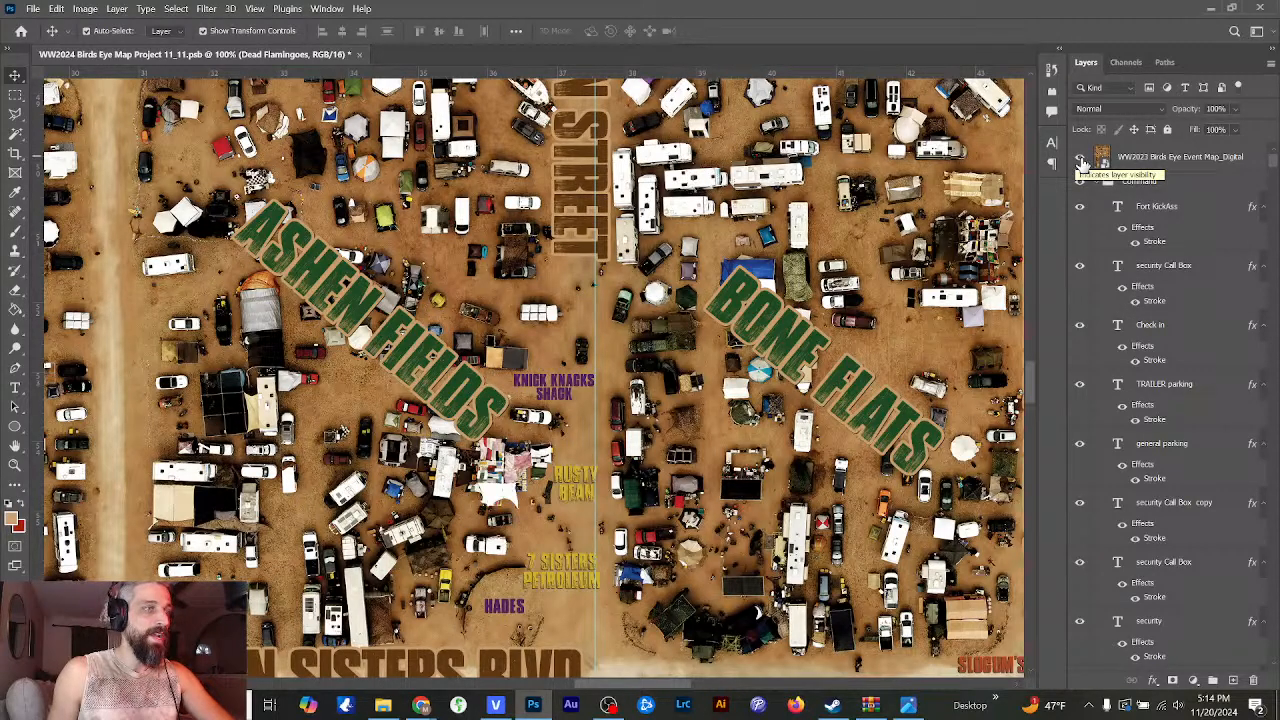
pyautogui.click(1081, 161)
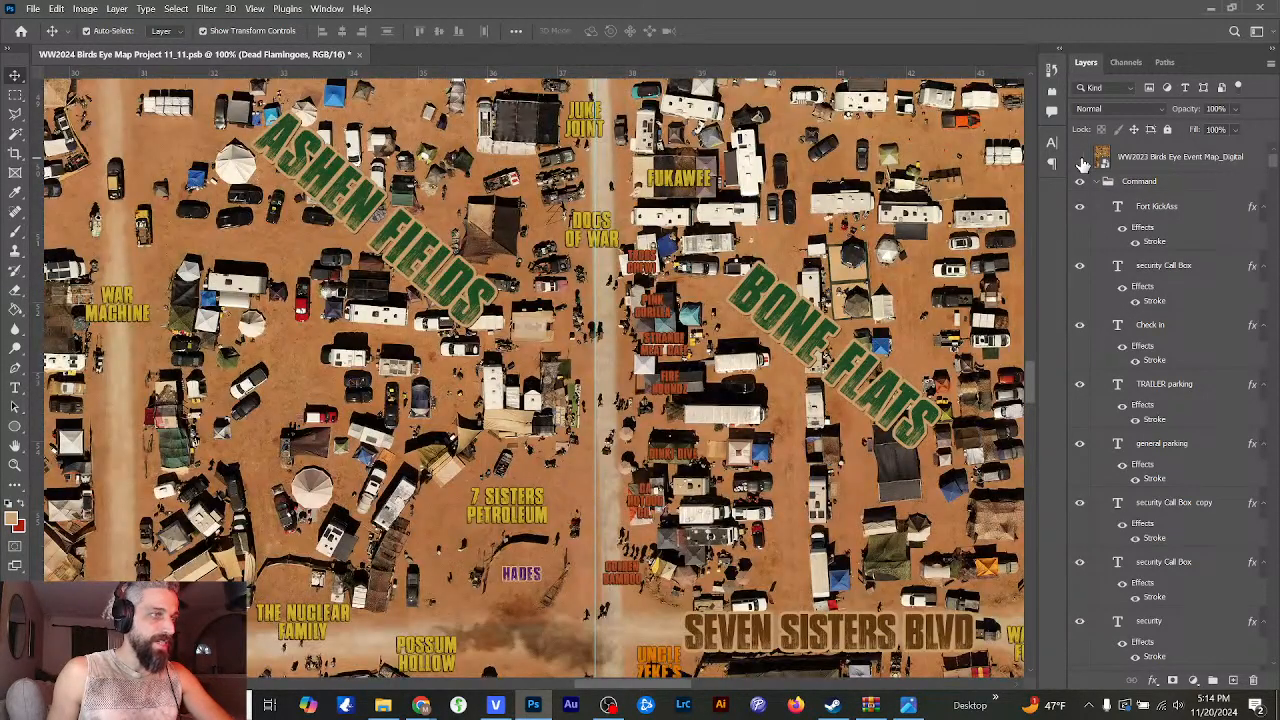
pyautogui.click(1081, 161)
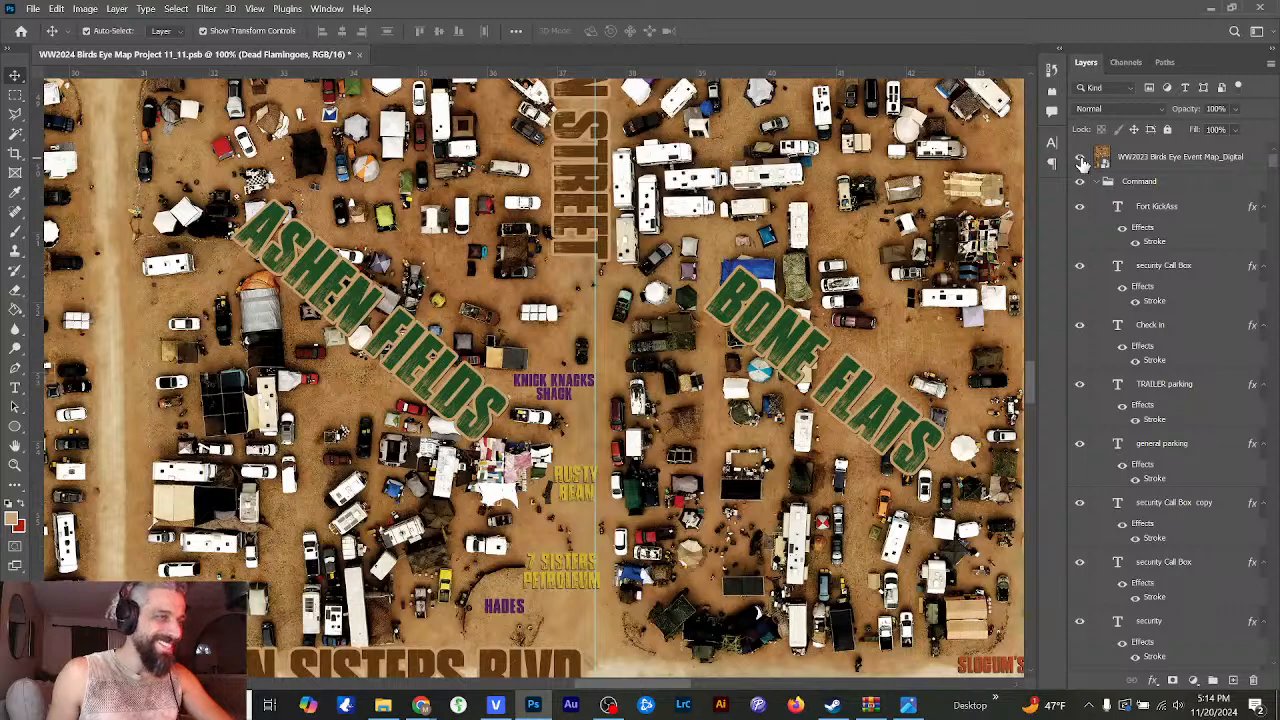
pyautogui.click(1081, 161)
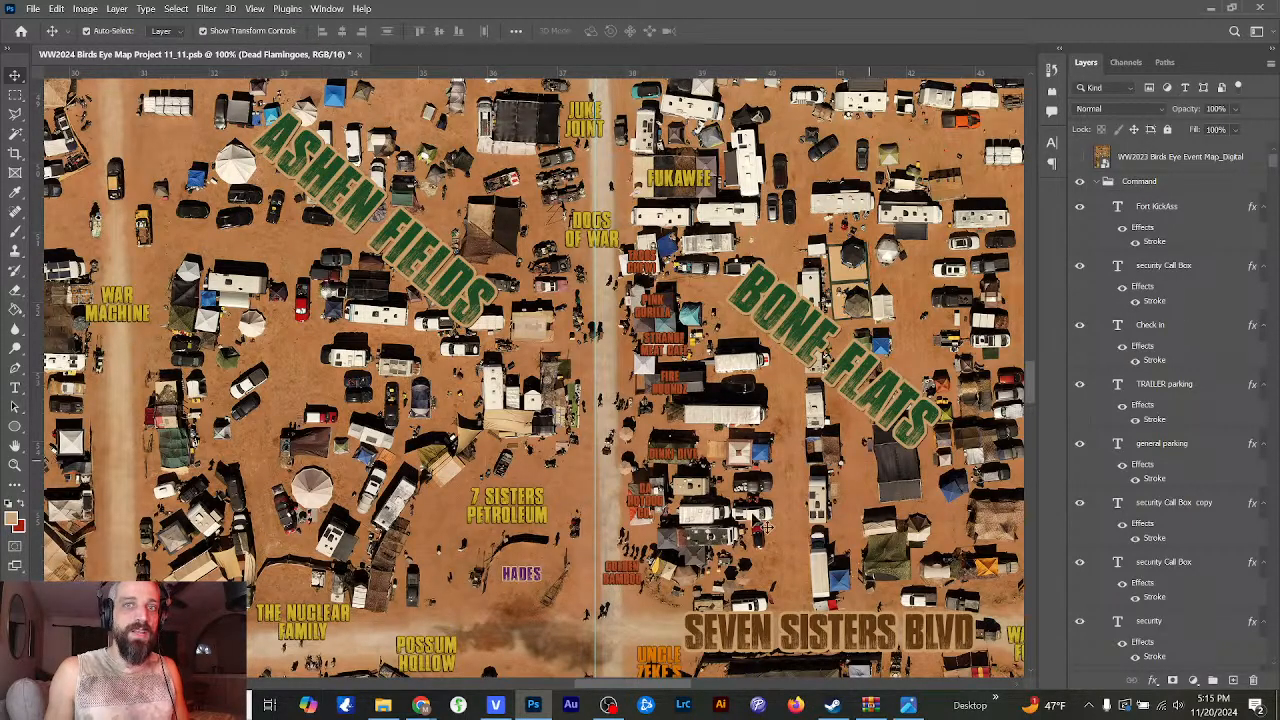
# - Move the Dead Flamingoes label into the block between Choice Blvd and the Liminal Zone title, and deselect it
pyautogui.moveTo(597, 682); pyautogui.dragTo(745, 682)
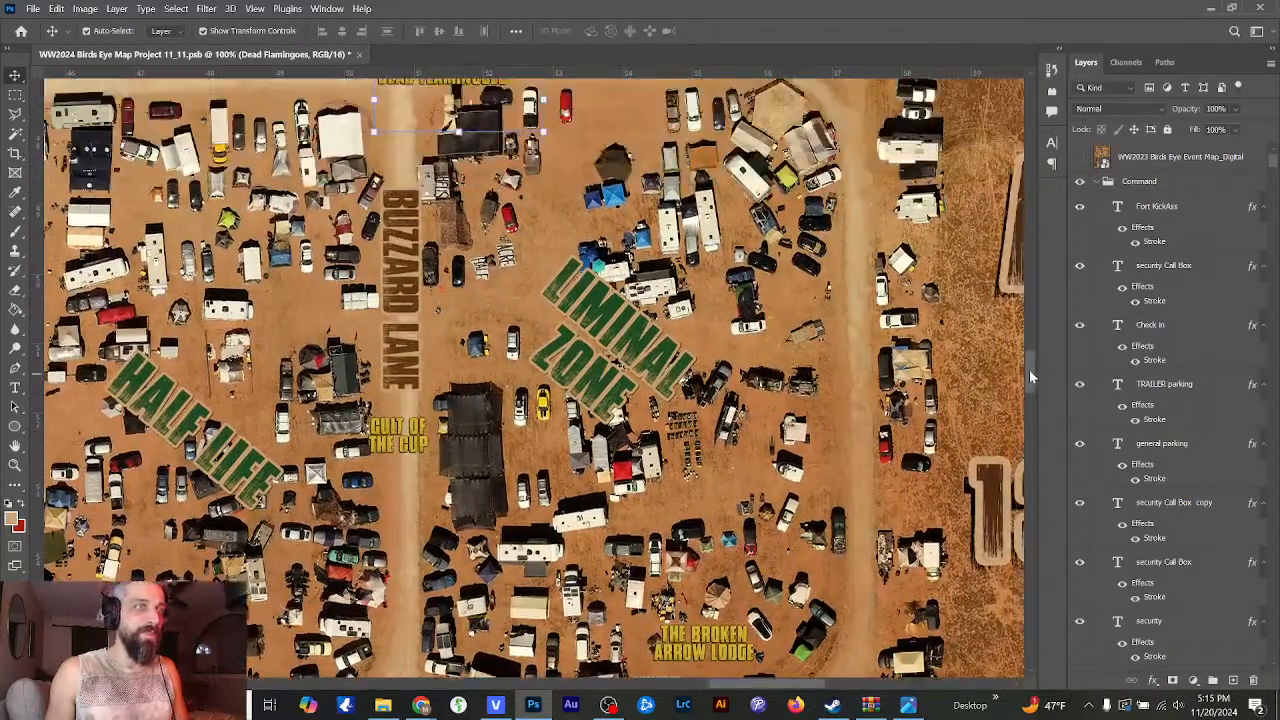
pyautogui.moveTo(1029, 377); pyautogui.dragTo(1029, 370)
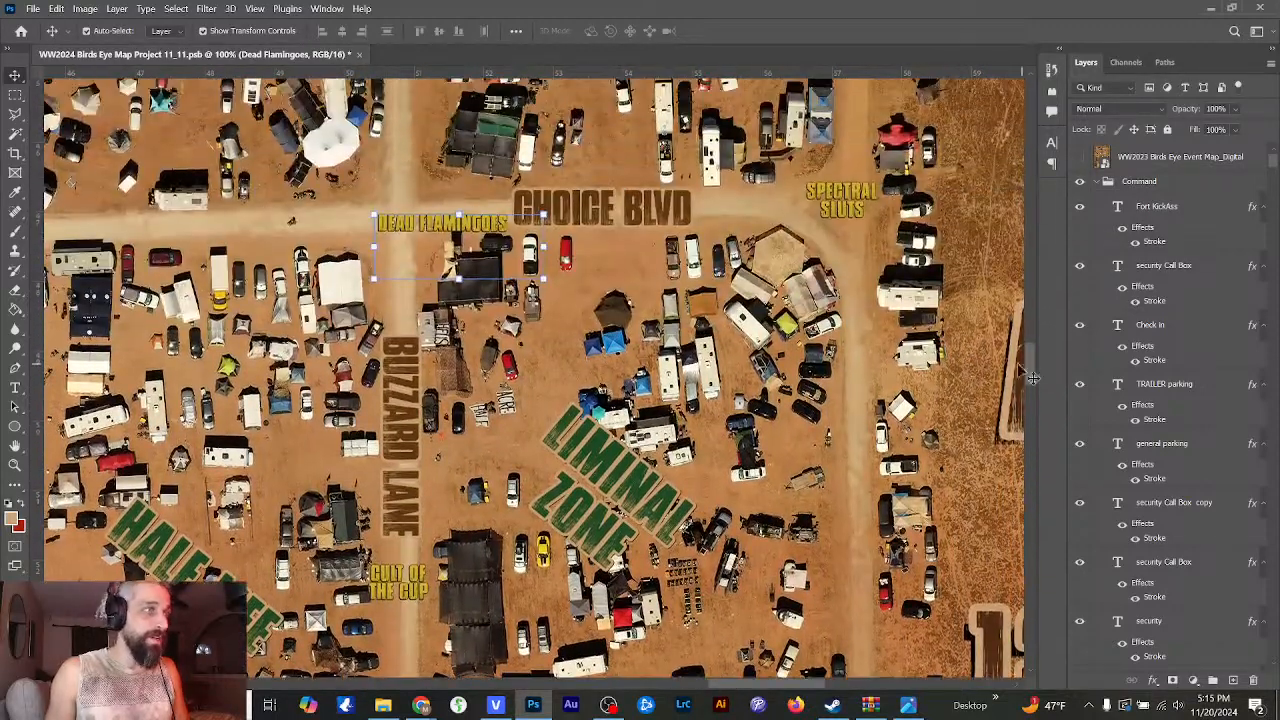
pyautogui.moveTo(468, 232); pyautogui.dragTo(622, 290)
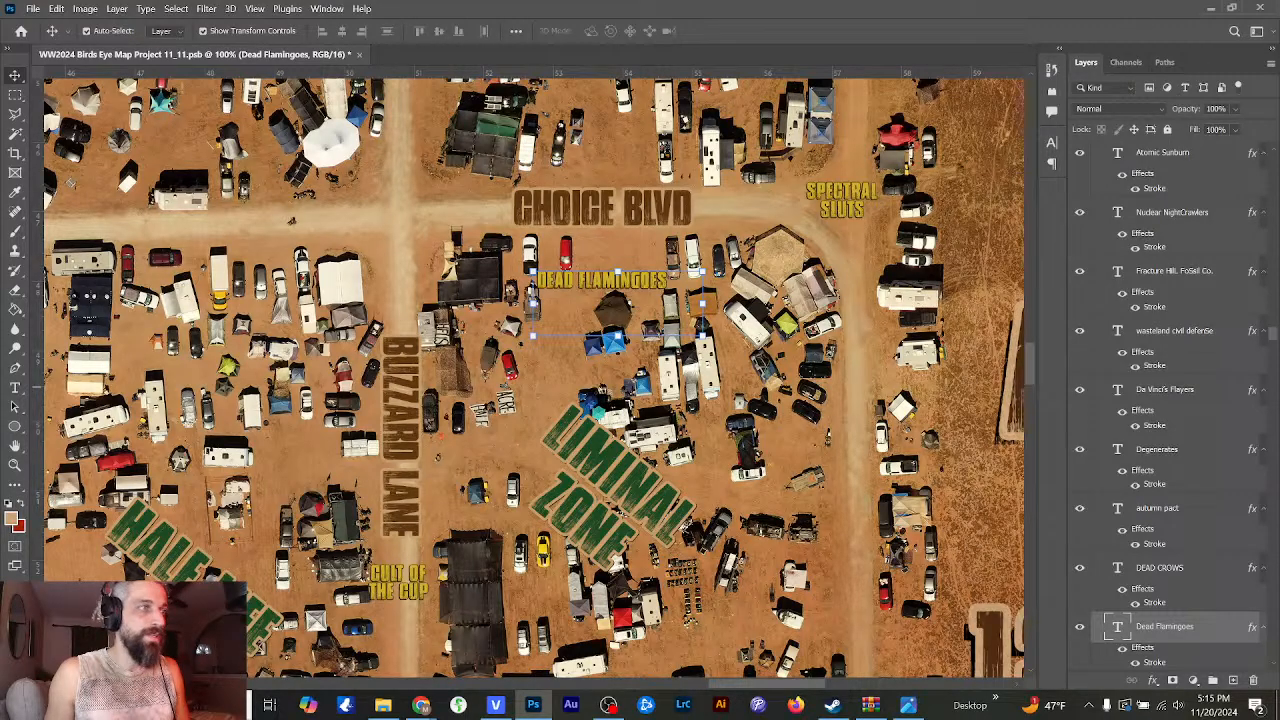
pyautogui.moveTo(1031, 365)
pyautogui.mouseDown()
pyautogui.moveTo(1035, 376)
pyautogui.moveTo(1038, 228)
pyautogui.moveTo(1041, 366)
pyautogui.mouseUp()
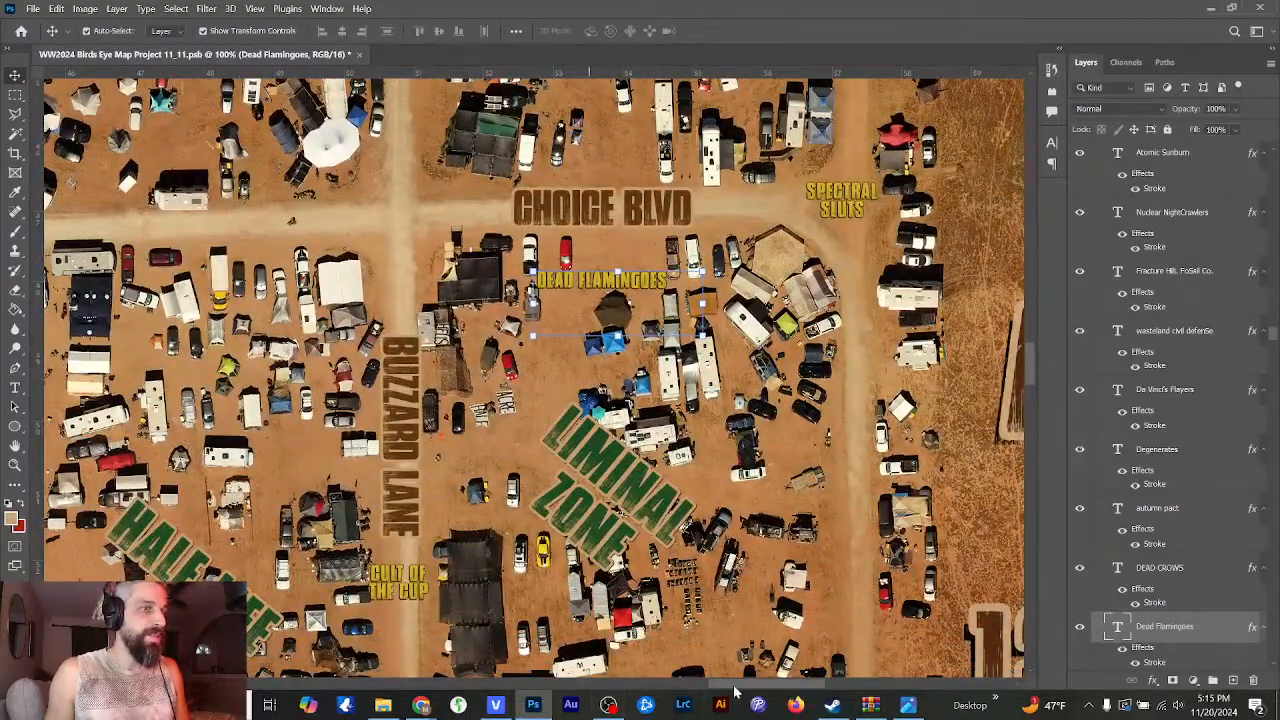
pyautogui.moveTo(735, 686); pyautogui.dragTo(705, 686)
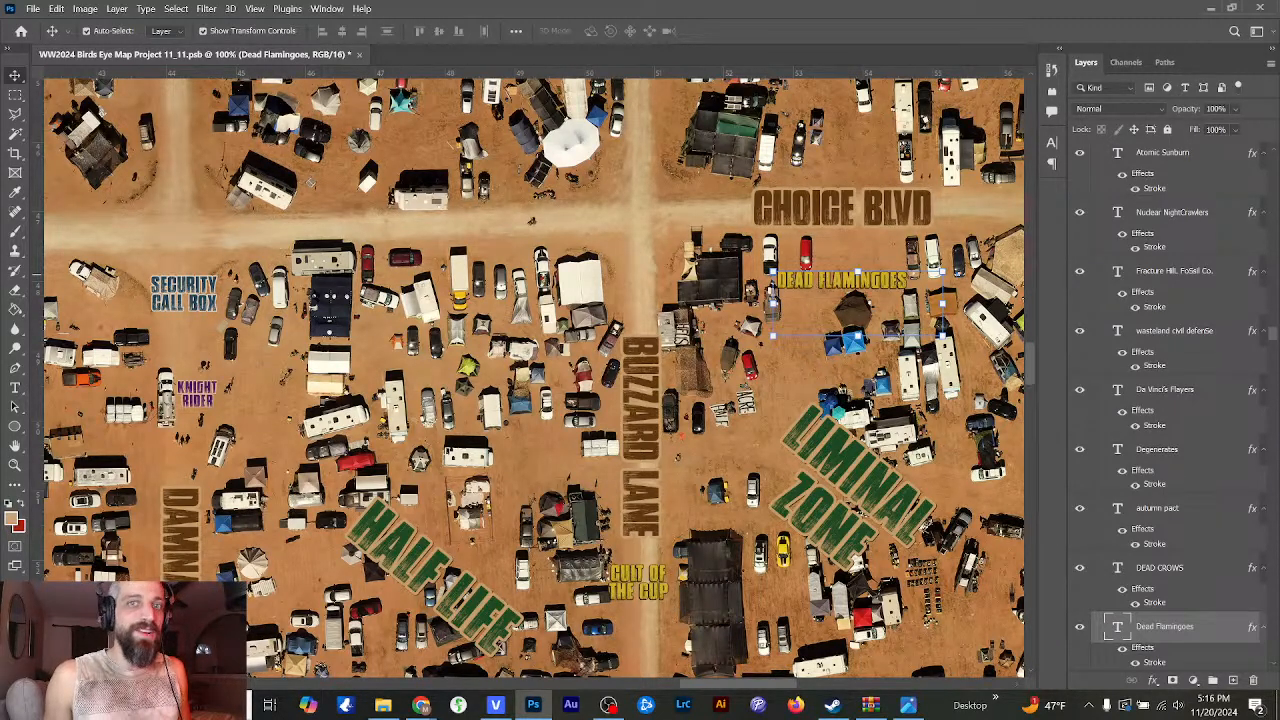
pyautogui.click(862, 262)
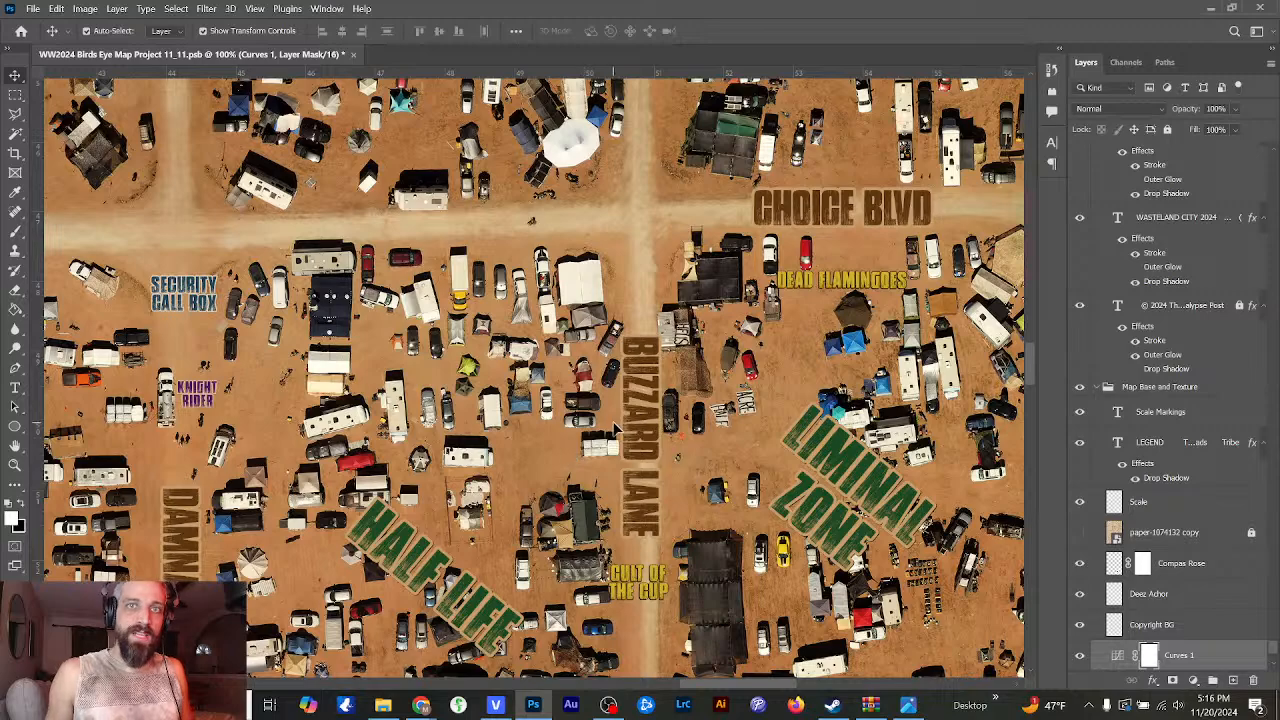
# - Review the camps from Choice Blvd down to Fury Road, and those along Seven Sisters Blvd from The Stitchery to Camp Cozy Box
pyautogui.hscroll(-10, 900, 450)
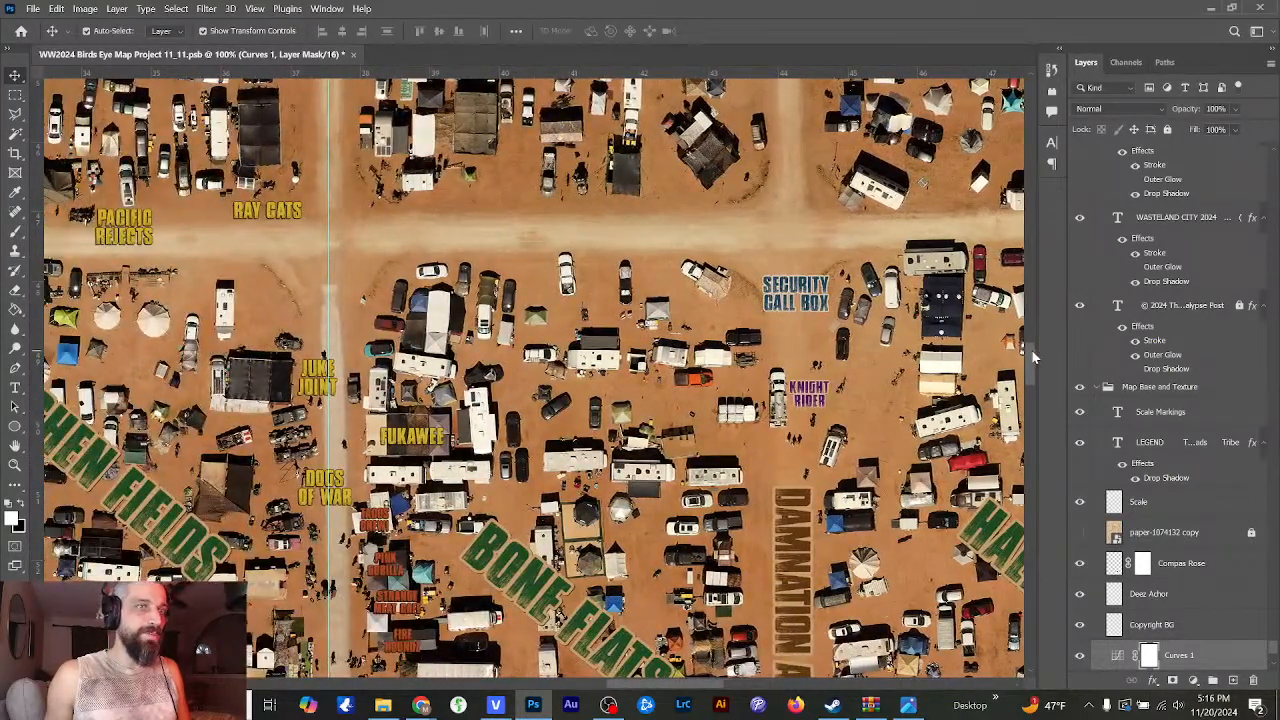
pyautogui.moveTo(1031, 349); pyautogui.dragTo(1029, 432)
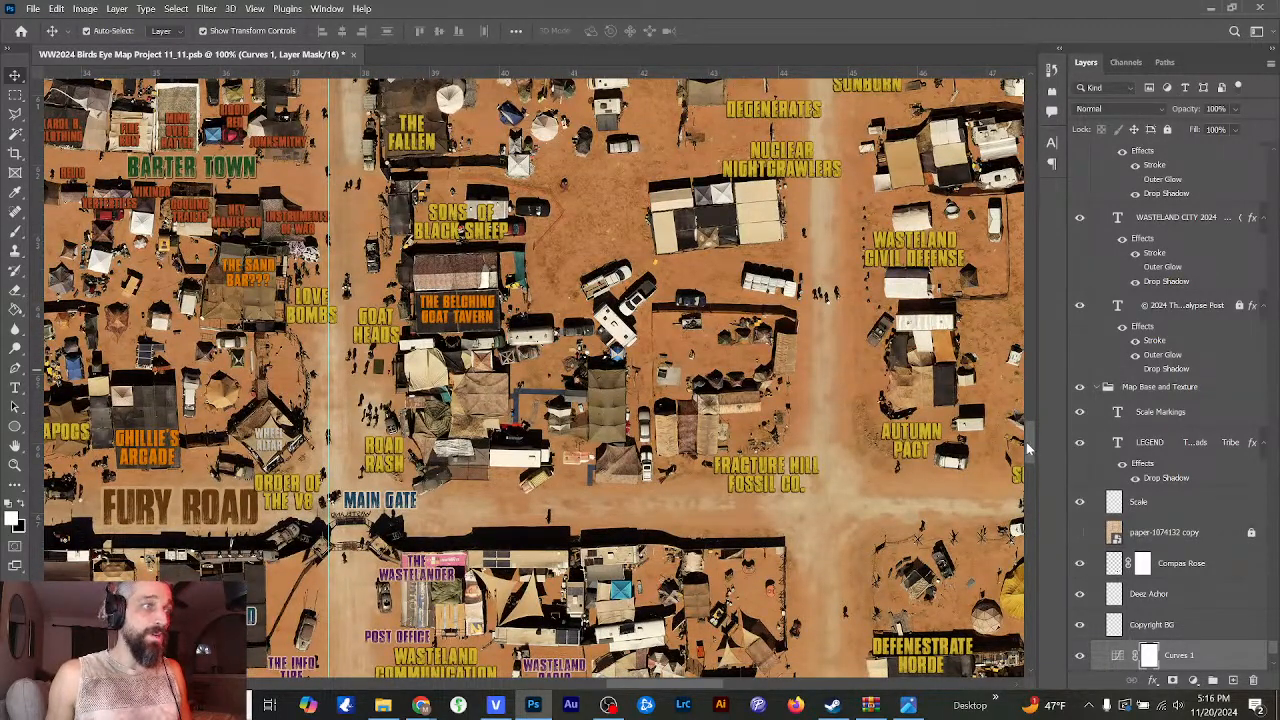
pyautogui.moveTo(1028, 445)
pyautogui.mouseDown()
pyautogui.moveTo(1030, 420)
pyautogui.moveTo(1034, 446)
pyautogui.mouseUp()
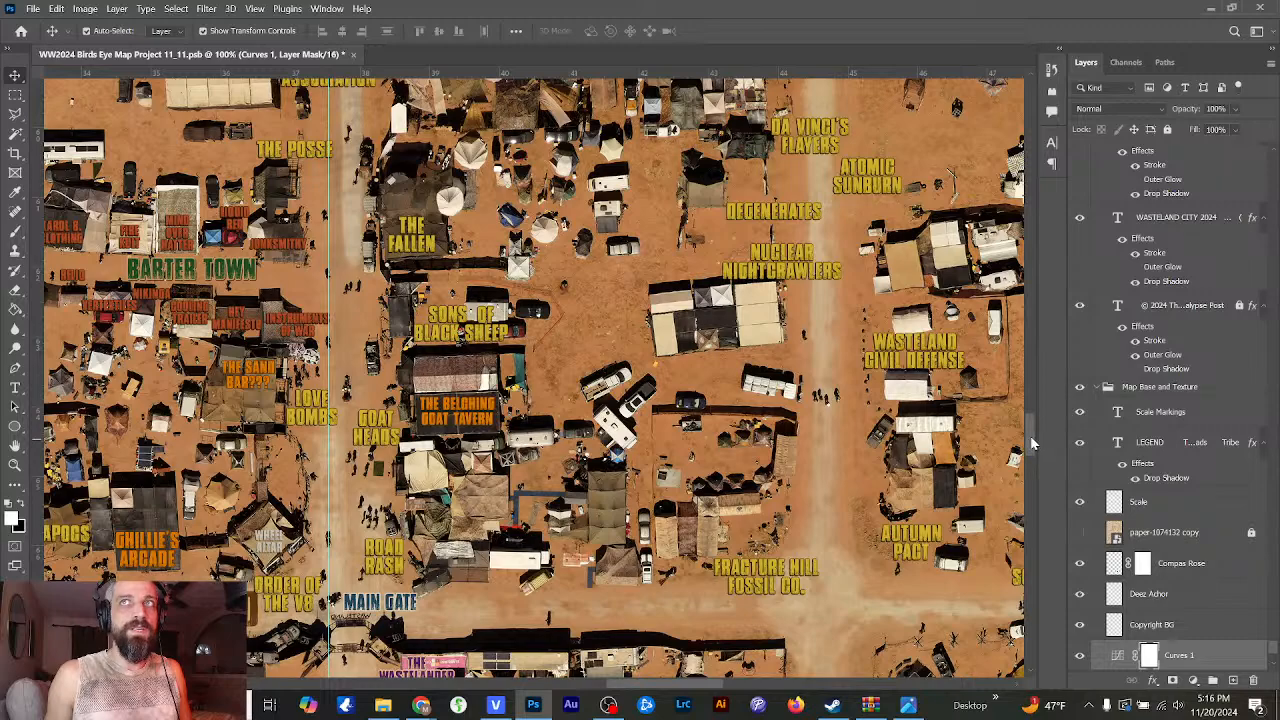
pyautogui.moveTo(1033, 448); pyautogui.dragTo(1036, 385)
pyautogui.moveTo(700, 684); pyautogui.dragTo(808, 688)
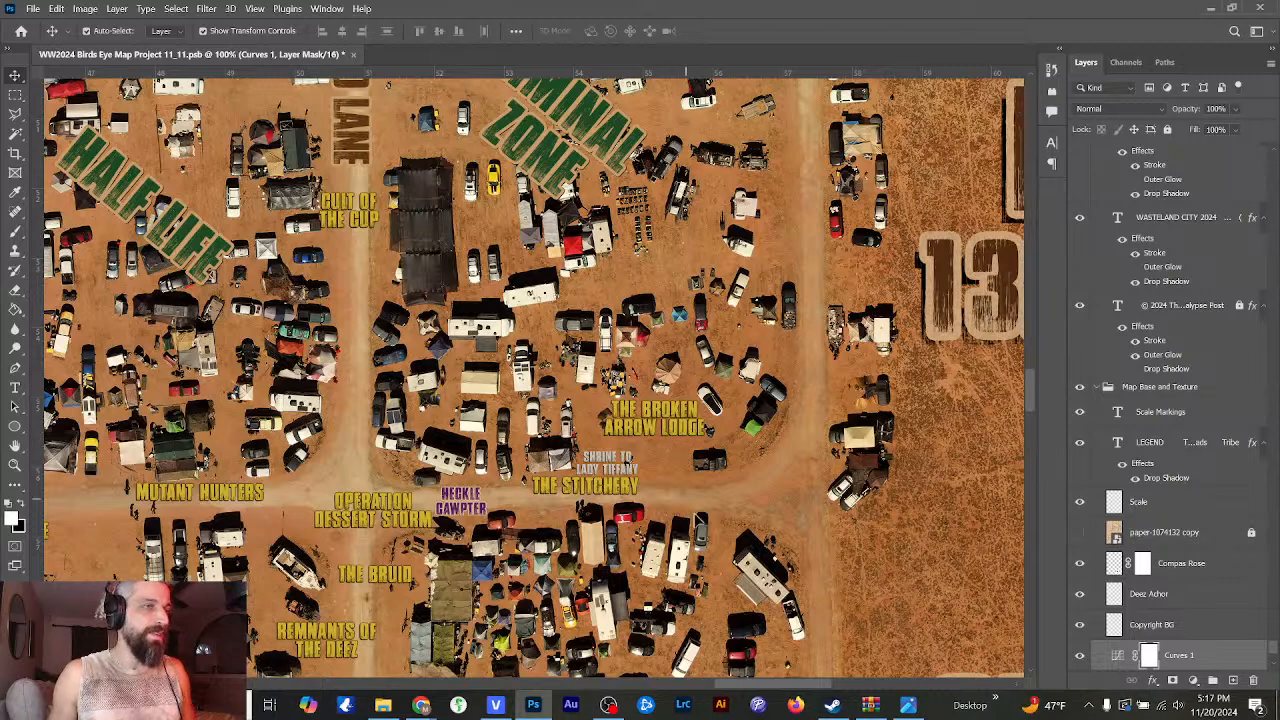
pyautogui.moveTo(745, 688); pyautogui.dragTo(733, 690)
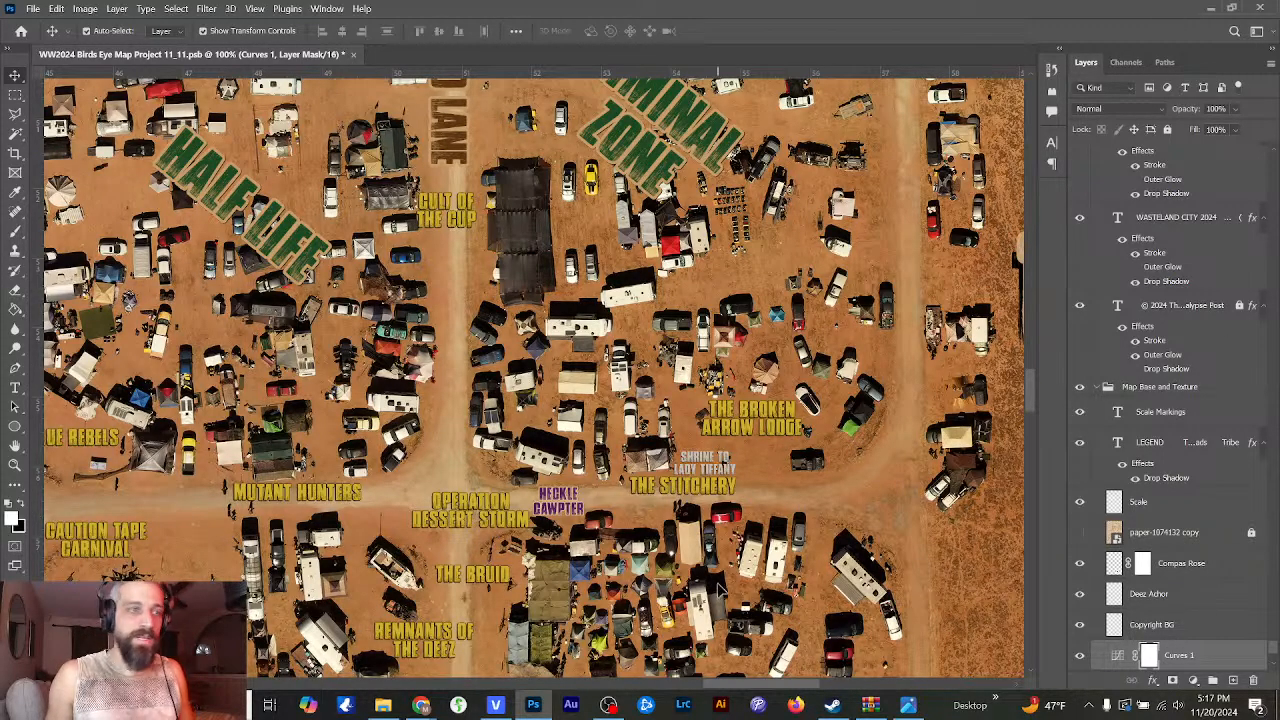
pyautogui.moveTo(789, 684); pyautogui.dragTo(660, 688)
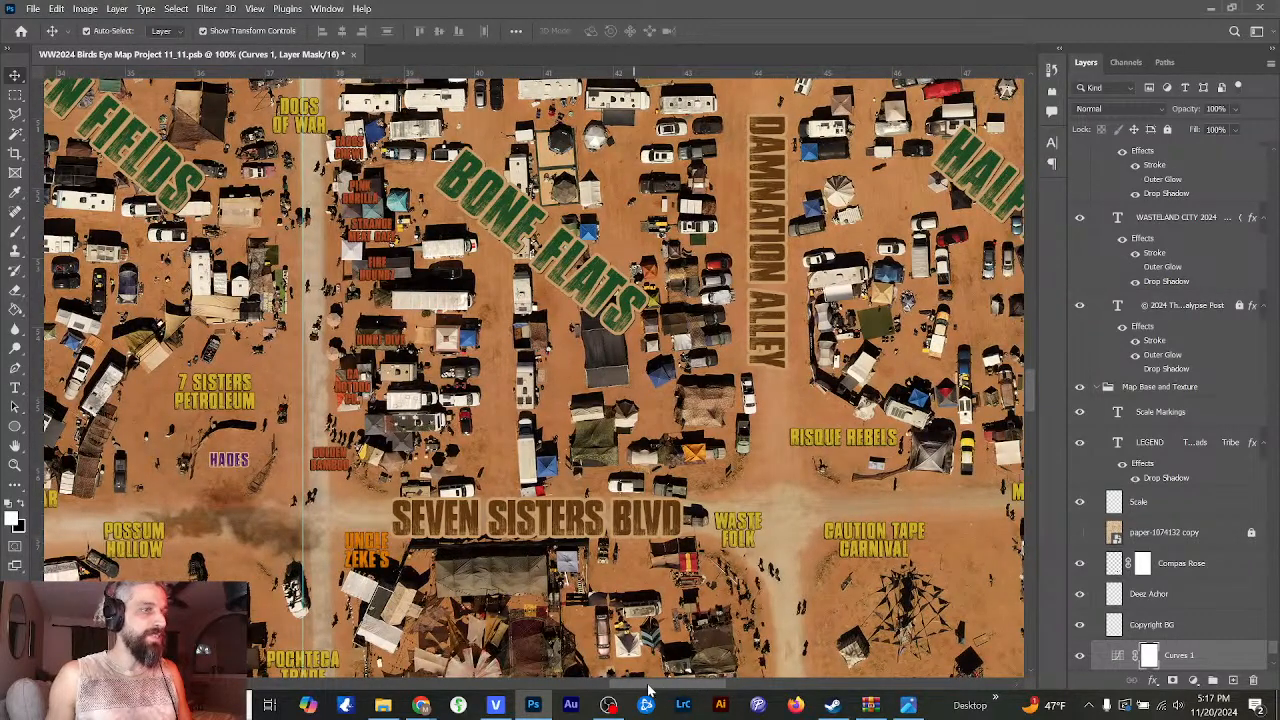
pyautogui.hscroll(-5, 640, 422)
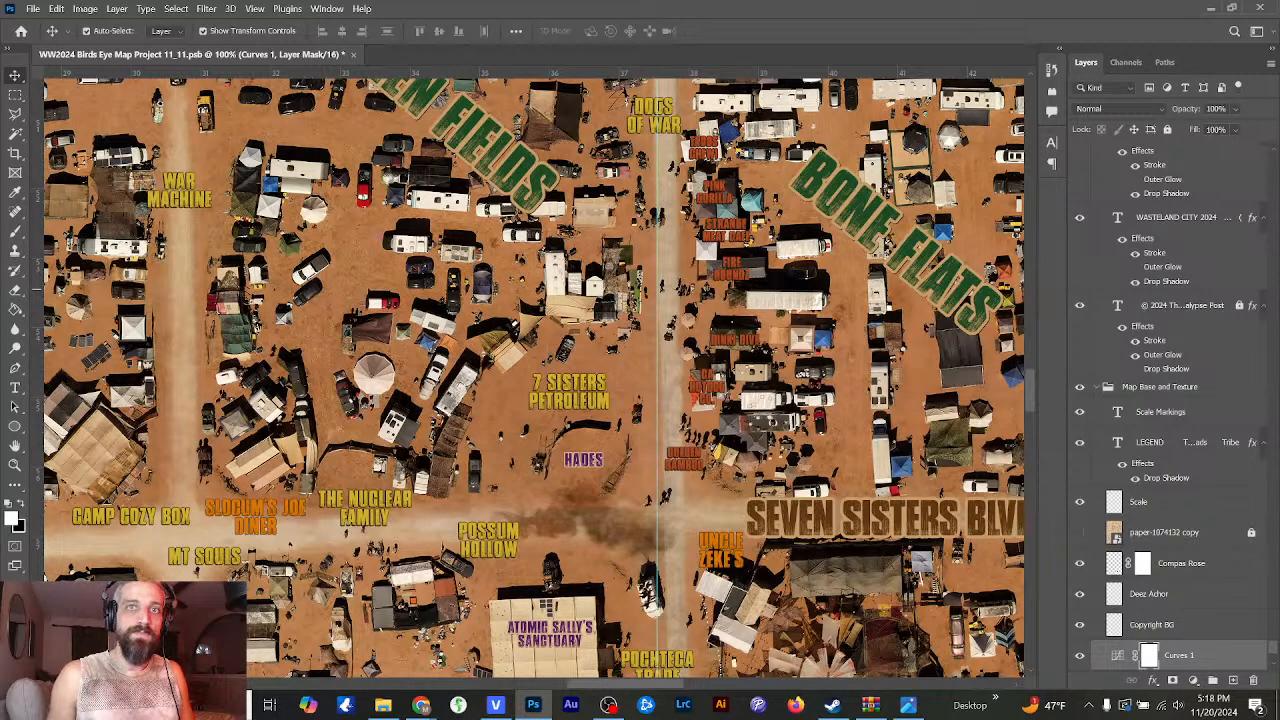
# - Duplicate the 7 Sisters Petroleum label and the orange Uncle Zeke's label
pyautogui.click(554, 396)
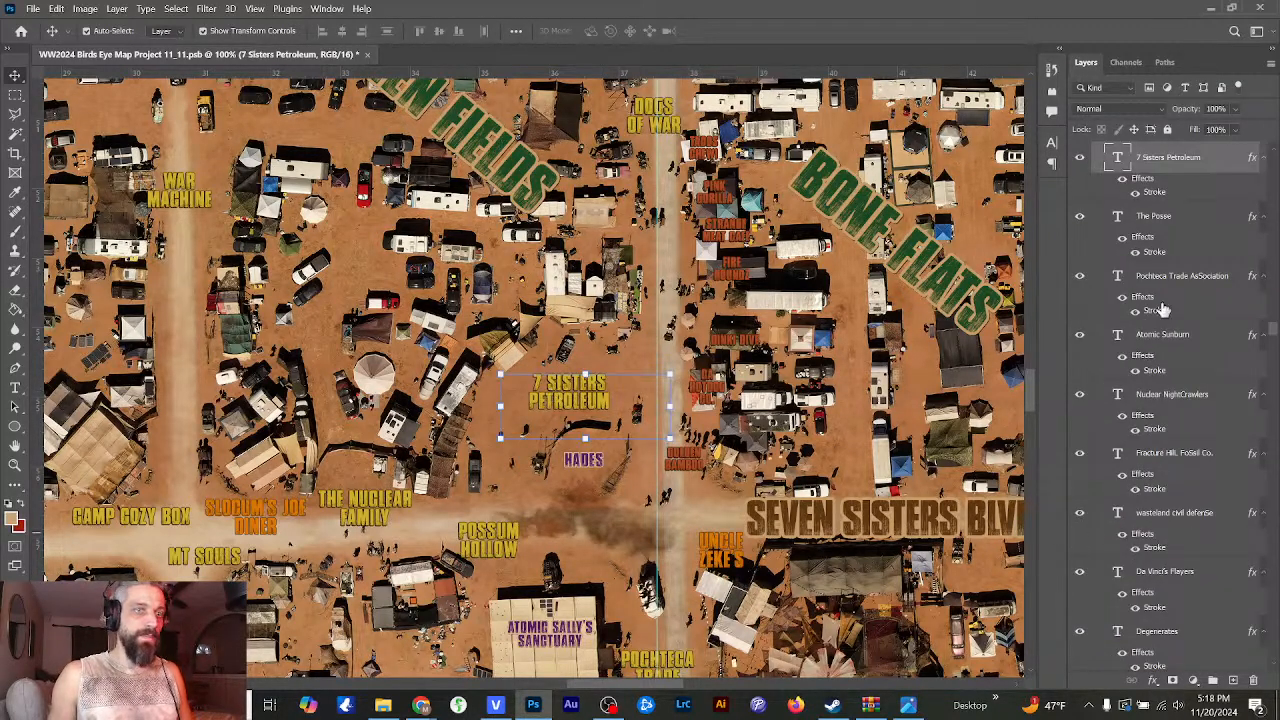
pyautogui.moveTo(1155, 163); pyautogui.dragTo(1225, 677)
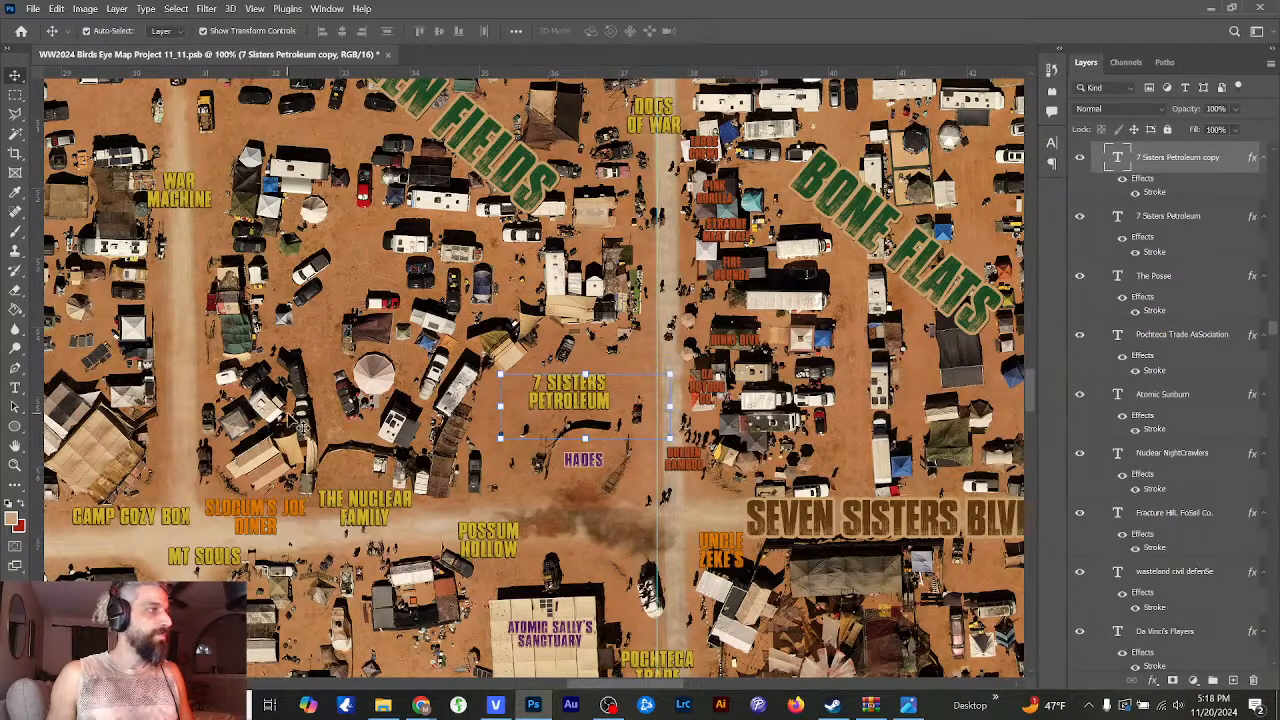
pyautogui.click(748, 575)
pyautogui.moveTo(1160, 165); pyautogui.dragTo(1232, 679)
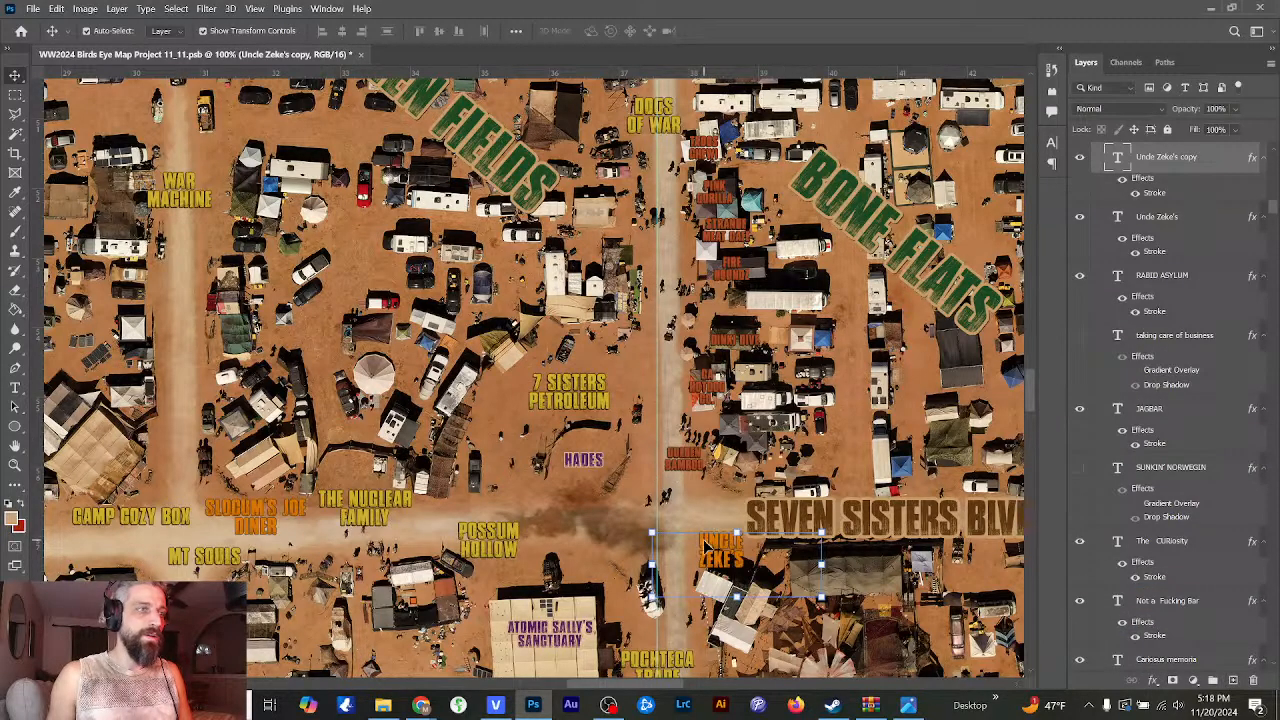
# - Move the Uncle Zeke's copy beside Main Street, above and right of 7 Sisters Petroleum, and delete the duplicate 7 Sisters Petroleum label
pyautogui.moveTo(722, 548); pyautogui.dragTo(495, 400)
pyautogui.hotkey('ctrl', 't')
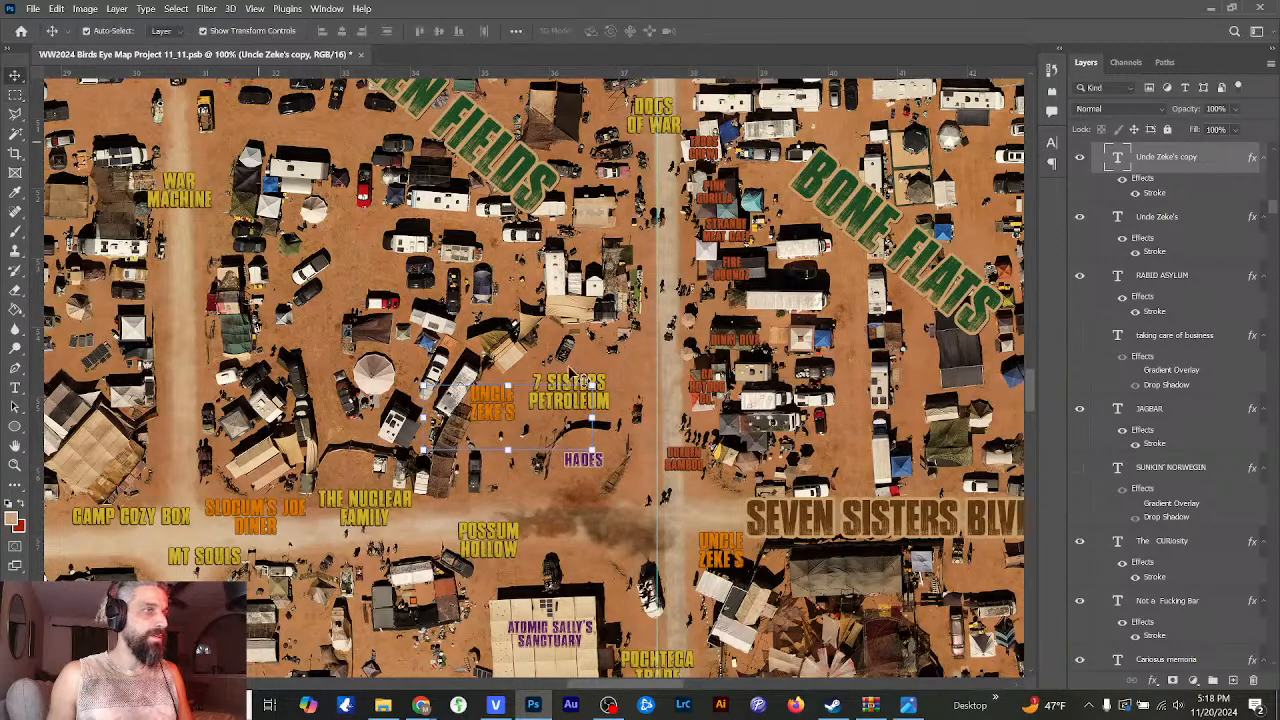
pyautogui.moveTo(497, 415); pyautogui.dragTo(620, 402)
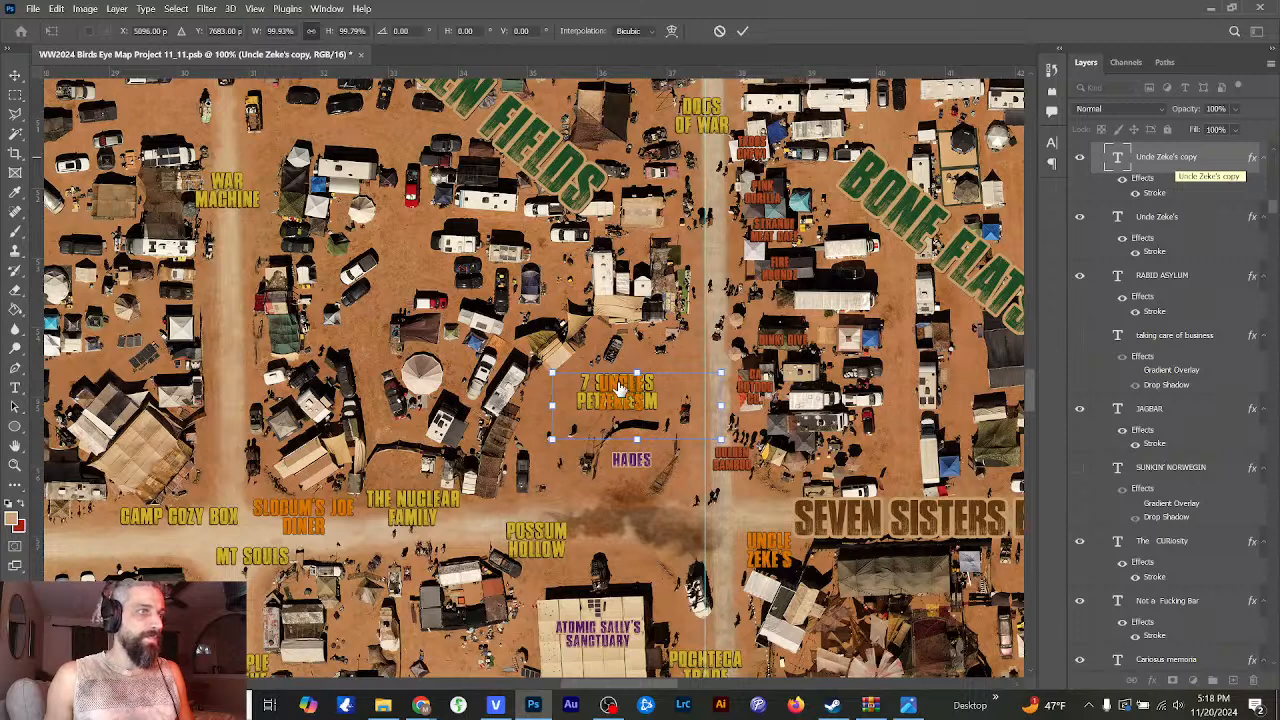
pyautogui.moveTo(618, 395); pyautogui.dragTo(690, 312)
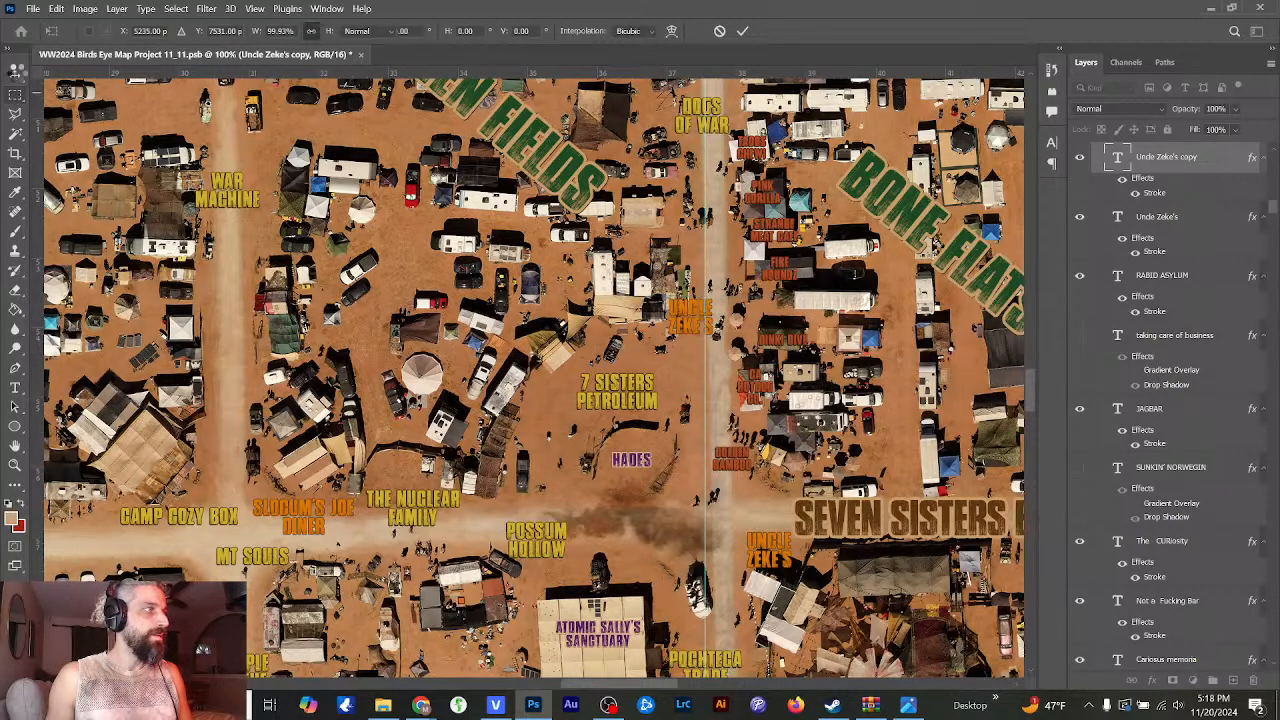
pyautogui.click(16, 77)
pyautogui.click(628, 418)
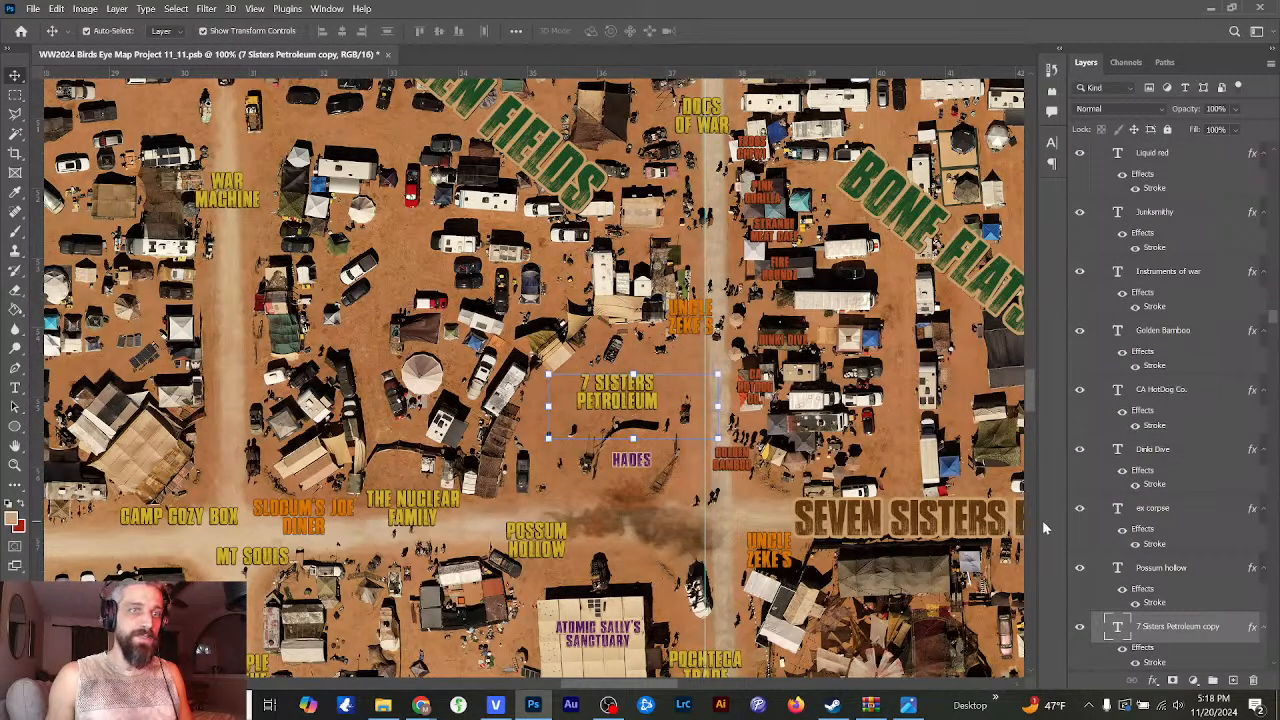
pyautogui.moveTo(1187, 632); pyautogui.dragTo(1253, 680)
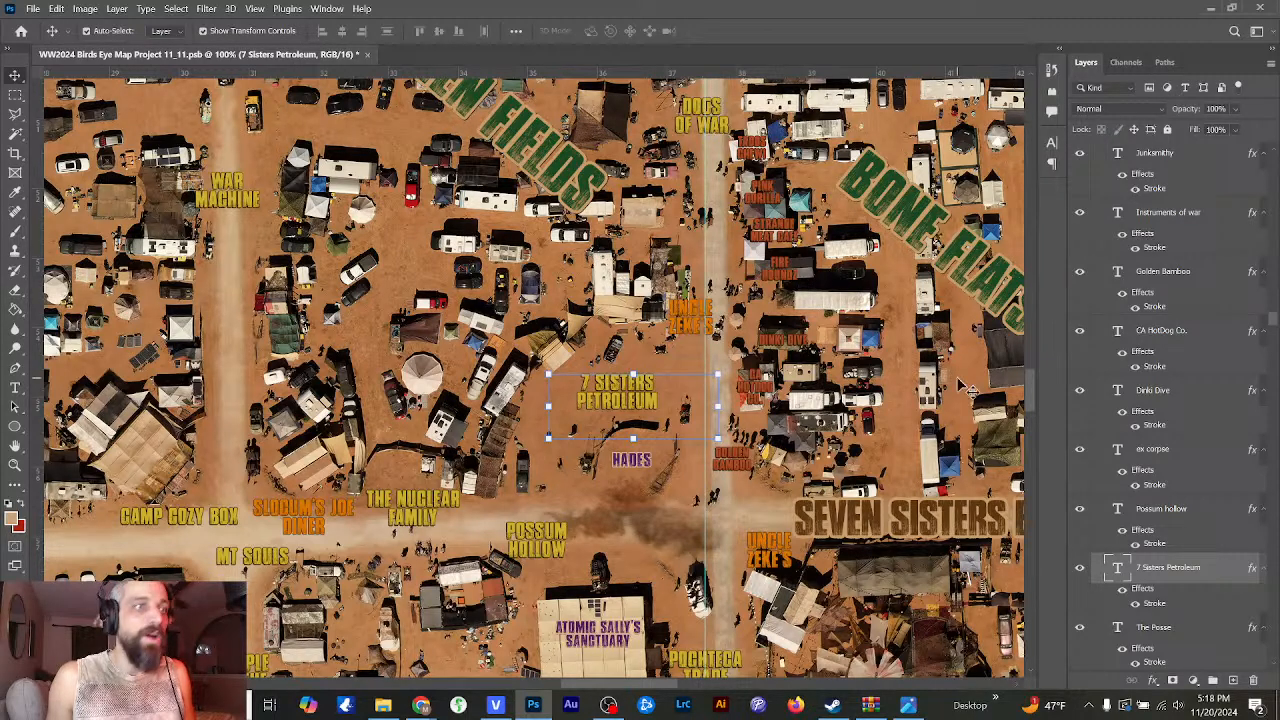
# - Replace the Uncle Zeke's copy's text with RUSTY BEAN on two lines, move it up toward Dogs of War, and deselect it
pyautogui.keyDown('alt'); pyautogui.moveTo(686, 318); pyautogui.dragTo(730, 338); pyautogui.keyUp('alt')
pyautogui.click(15, 388)
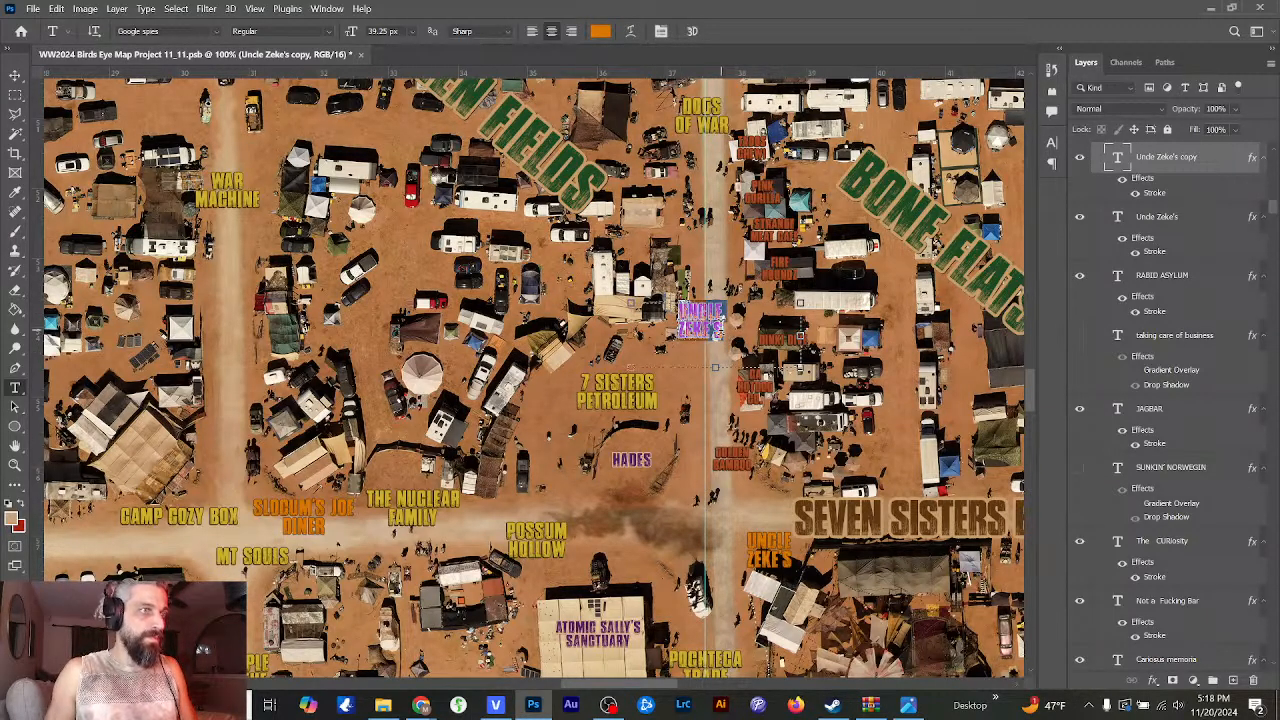
pyautogui.click(722, 332)
pyautogui.moveTo(722, 332); pyautogui.dragTo(668, 306)
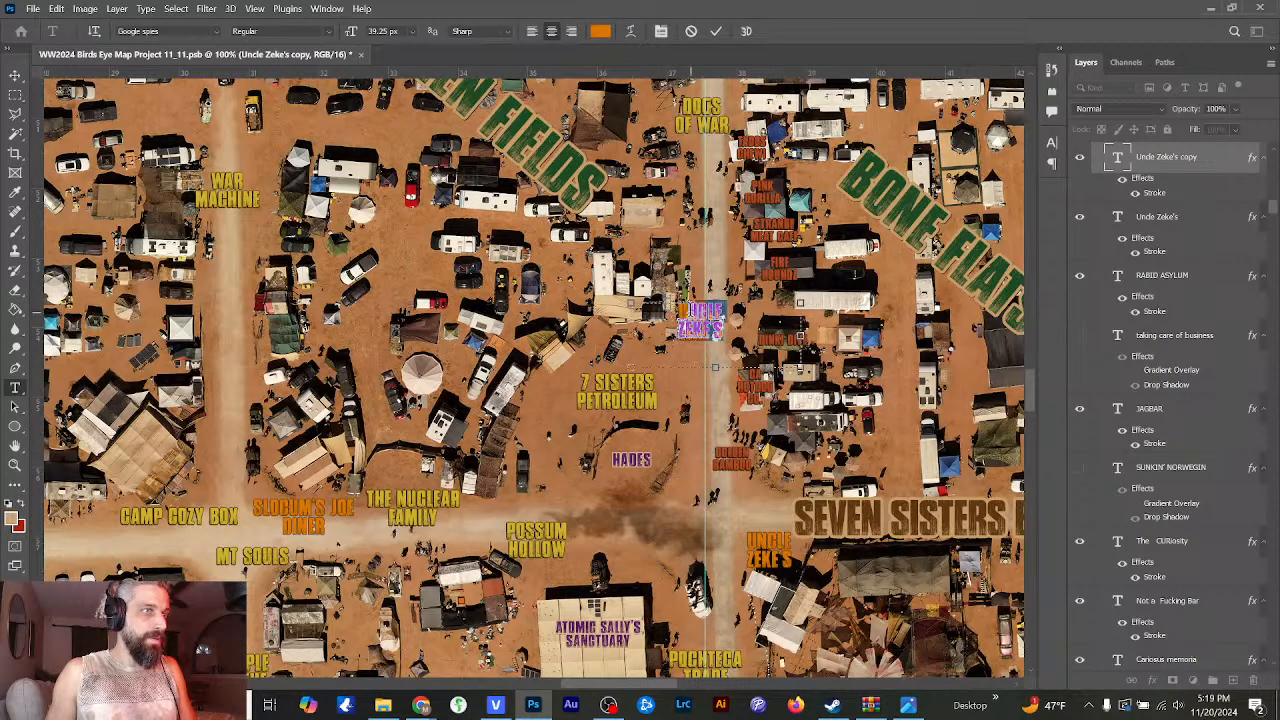
pyautogui.press('BackSpace')
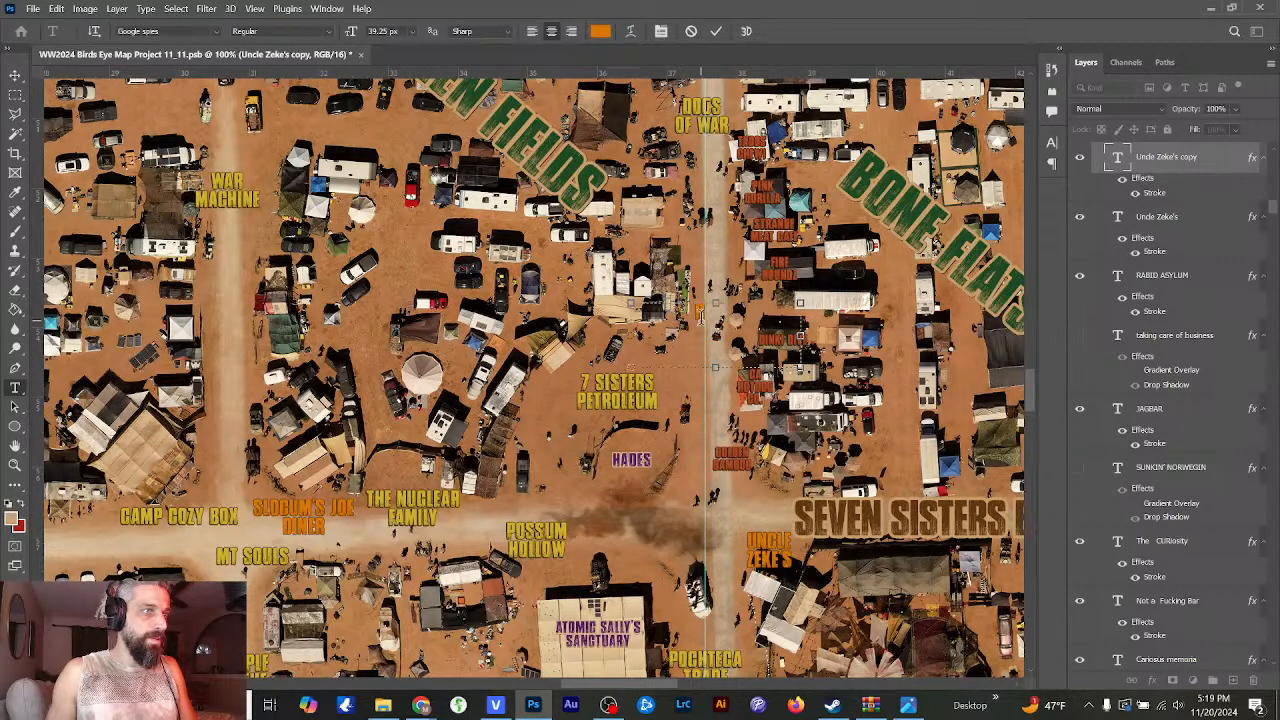
pyautogui.write('RUSTY CAN')
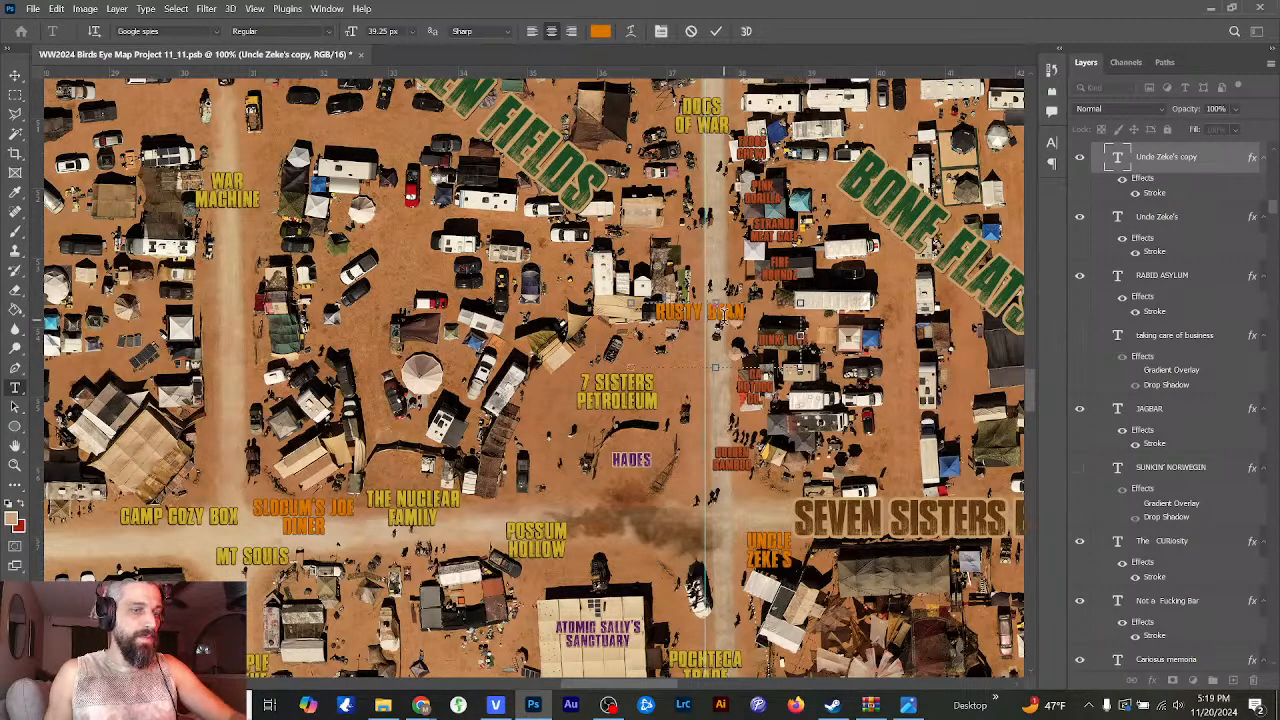
pyautogui.press('Return')
pyautogui.click(15, 75)
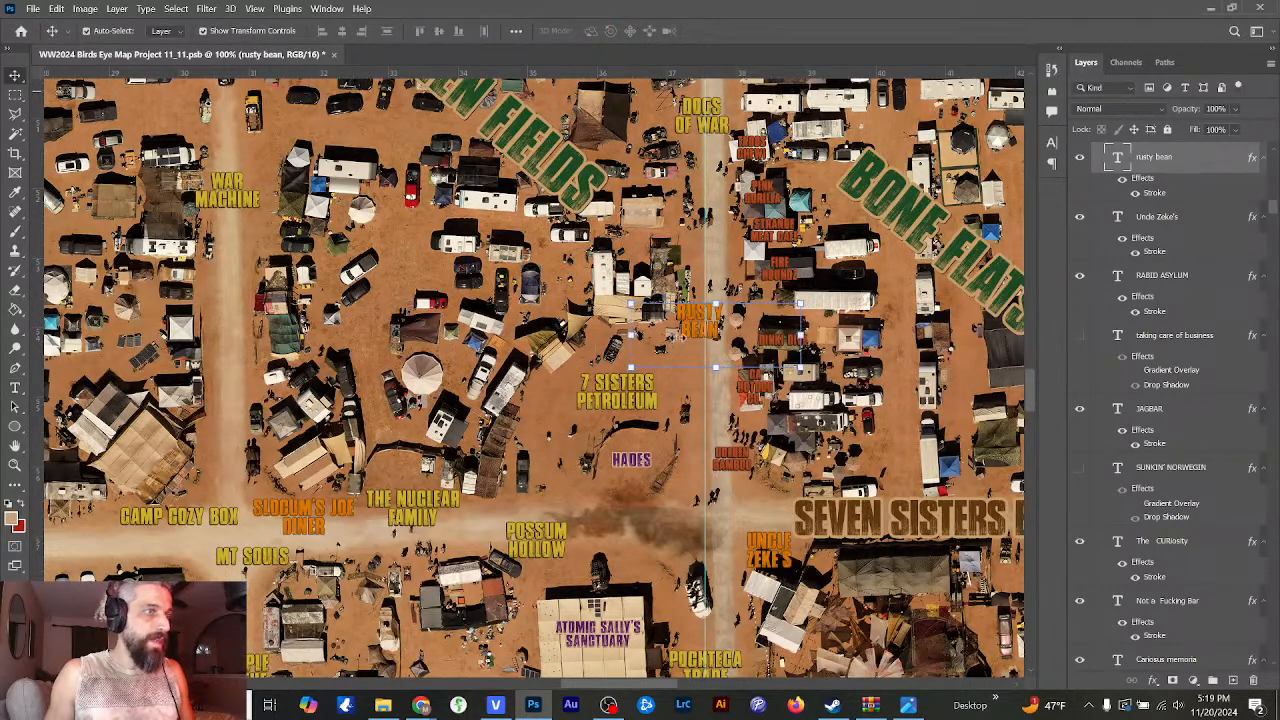
pyautogui.moveTo(703, 332); pyautogui.dragTo(697, 257)
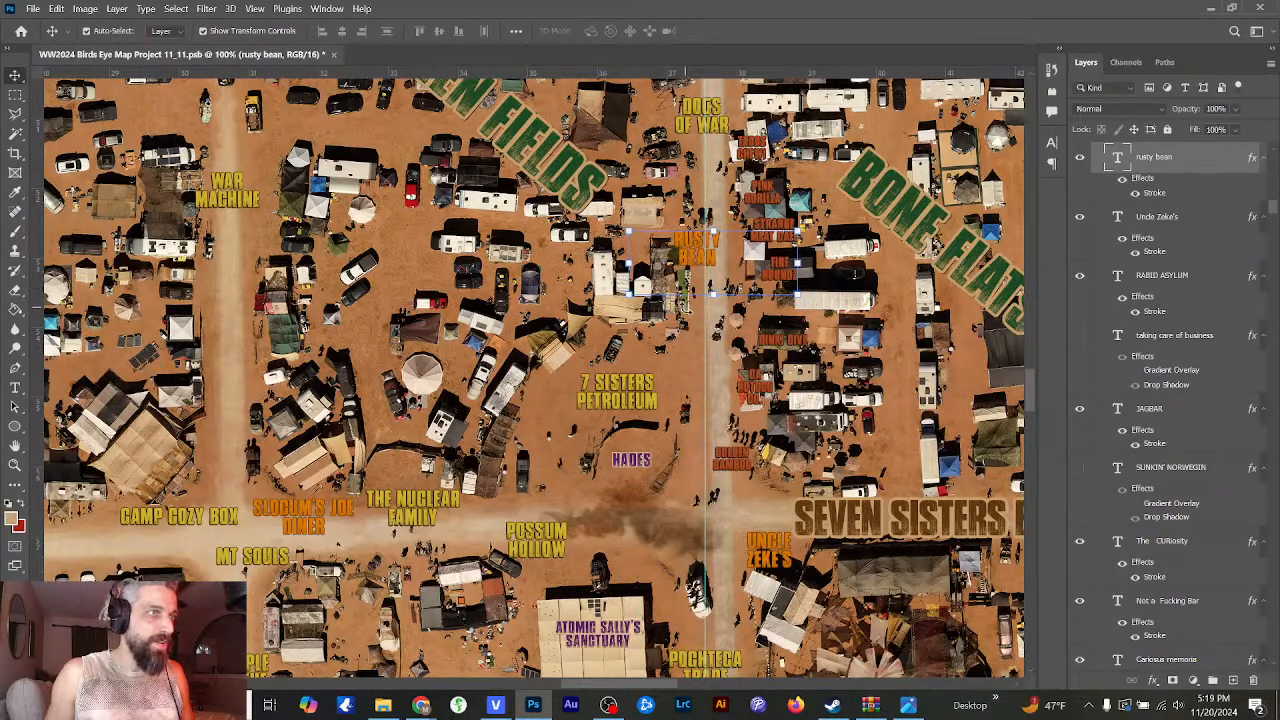
pyautogui.click(730, 360)
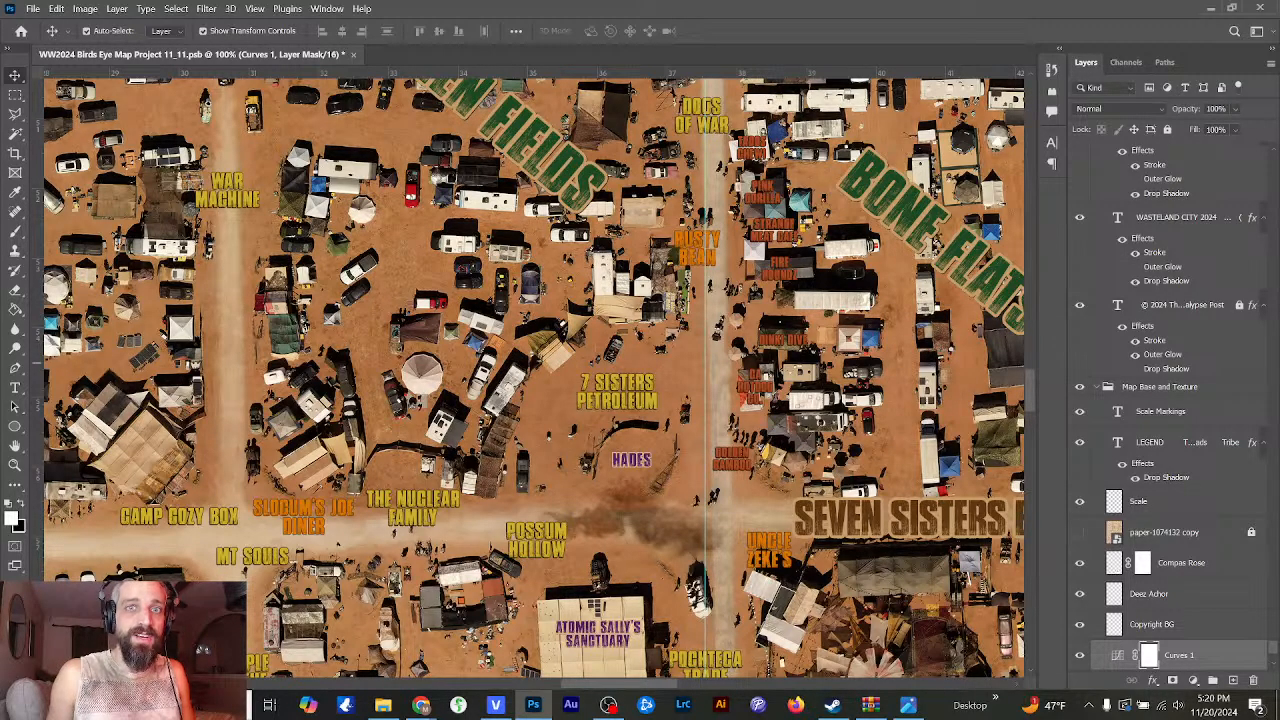
# - Duplicate the Rusty Bean label and place the copy on the block just above Ray Cats, left of Main Street
pyautogui.moveTo(1030, 381); pyautogui.dragTo(1025, 514)
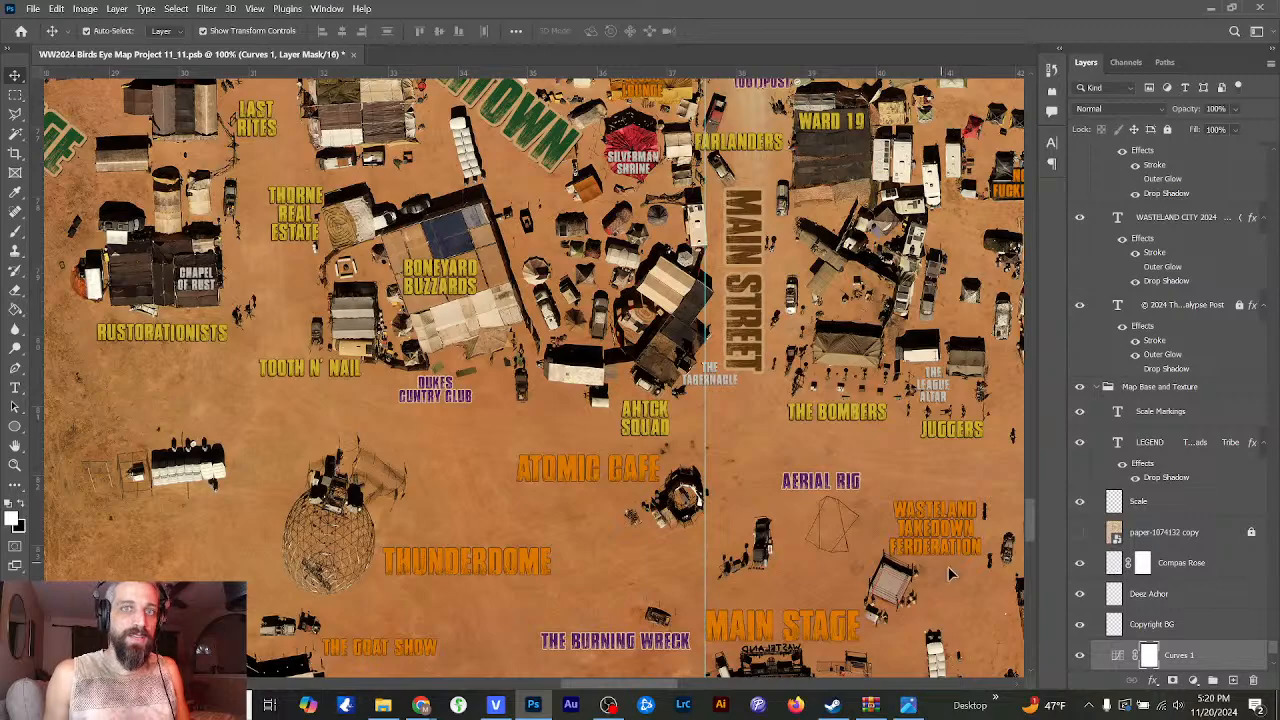
pyautogui.moveTo(1032, 537); pyautogui.dragTo(1025, 398)
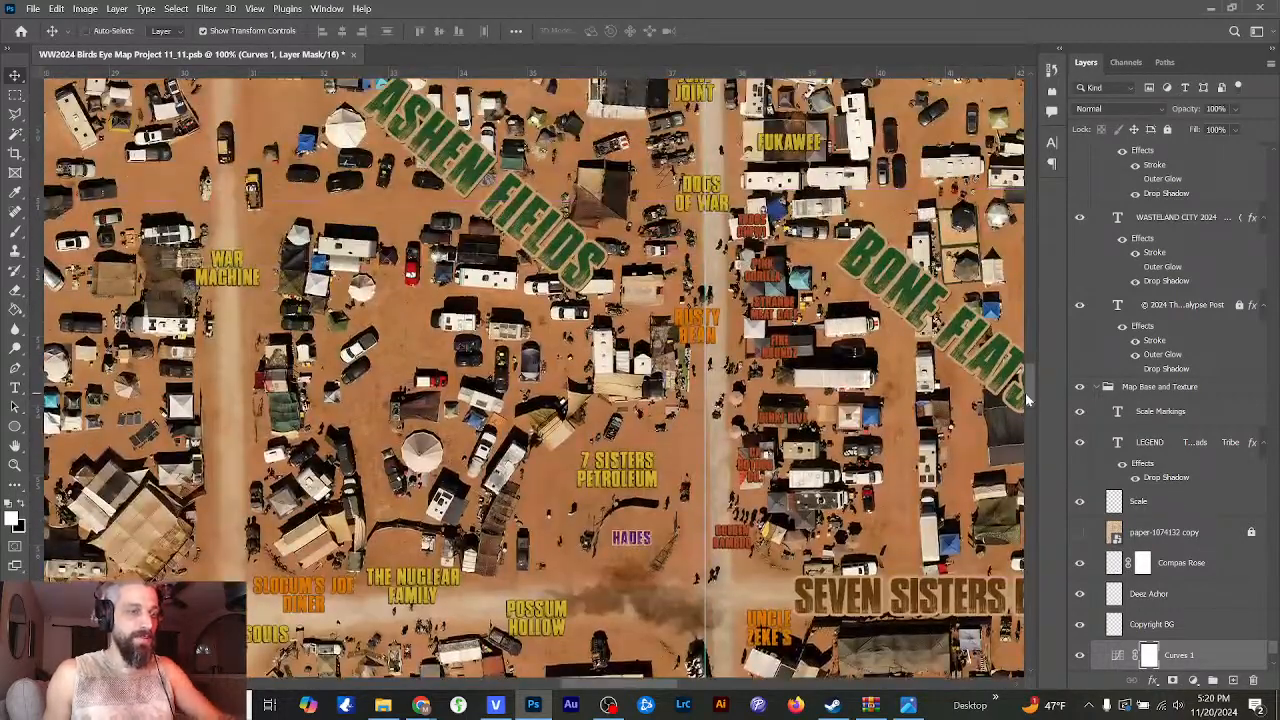
pyautogui.hotkey('ctrl', '-')
pyautogui.hotkey('ctrl', '-')
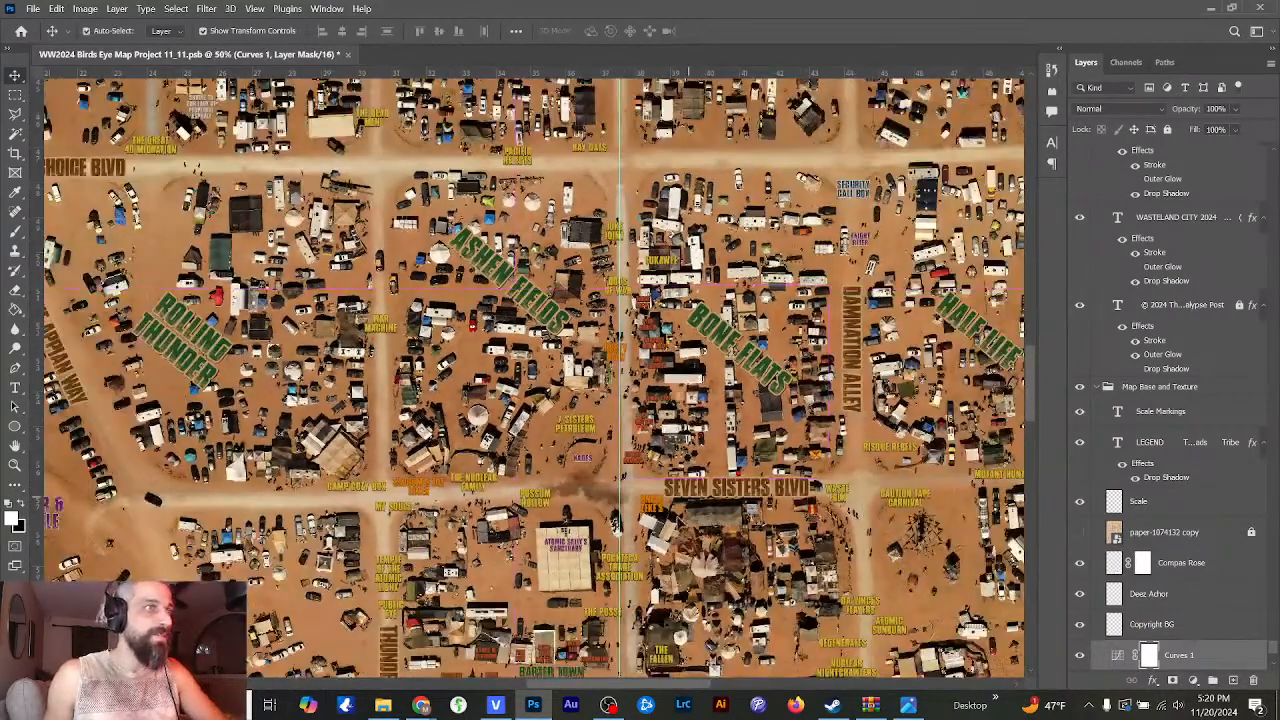
pyautogui.keyDown('ctrl'); pyautogui.click(612, 141); pyautogui.keyUp('ctrl')
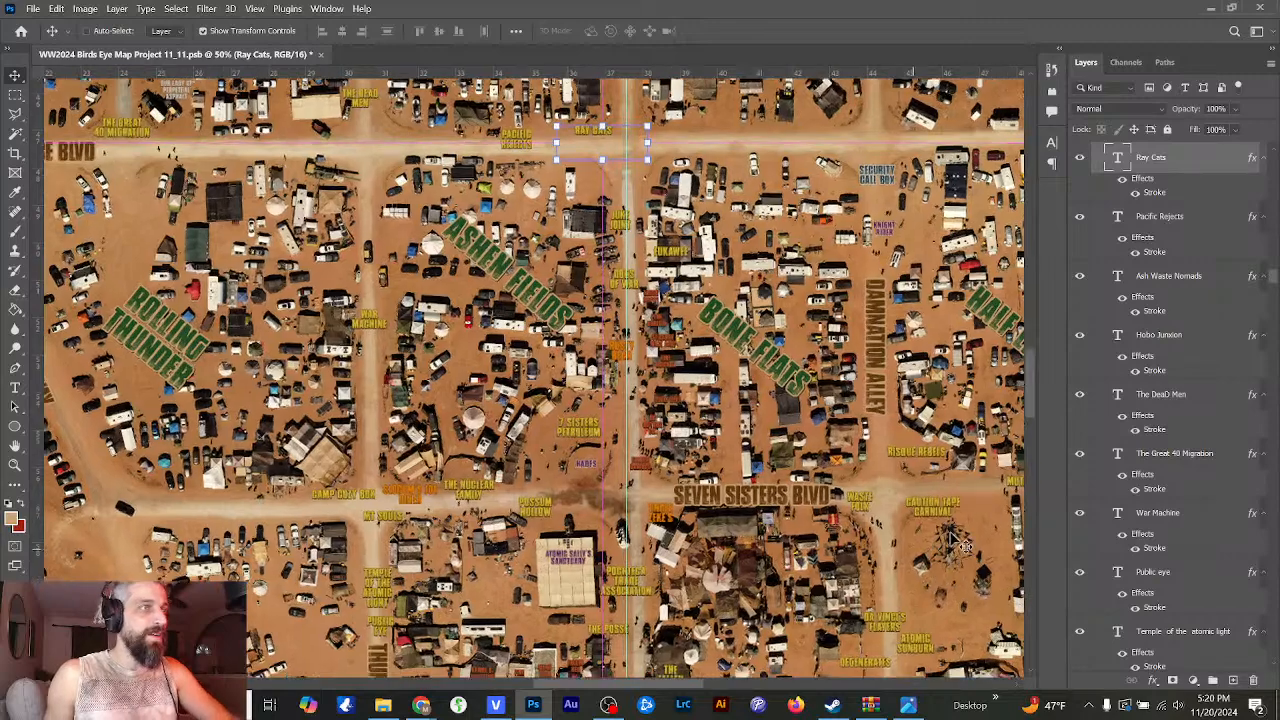
pyautogui.hotkey('ctrl', '+')
pyautogui.scroll(6, 1027, 381)
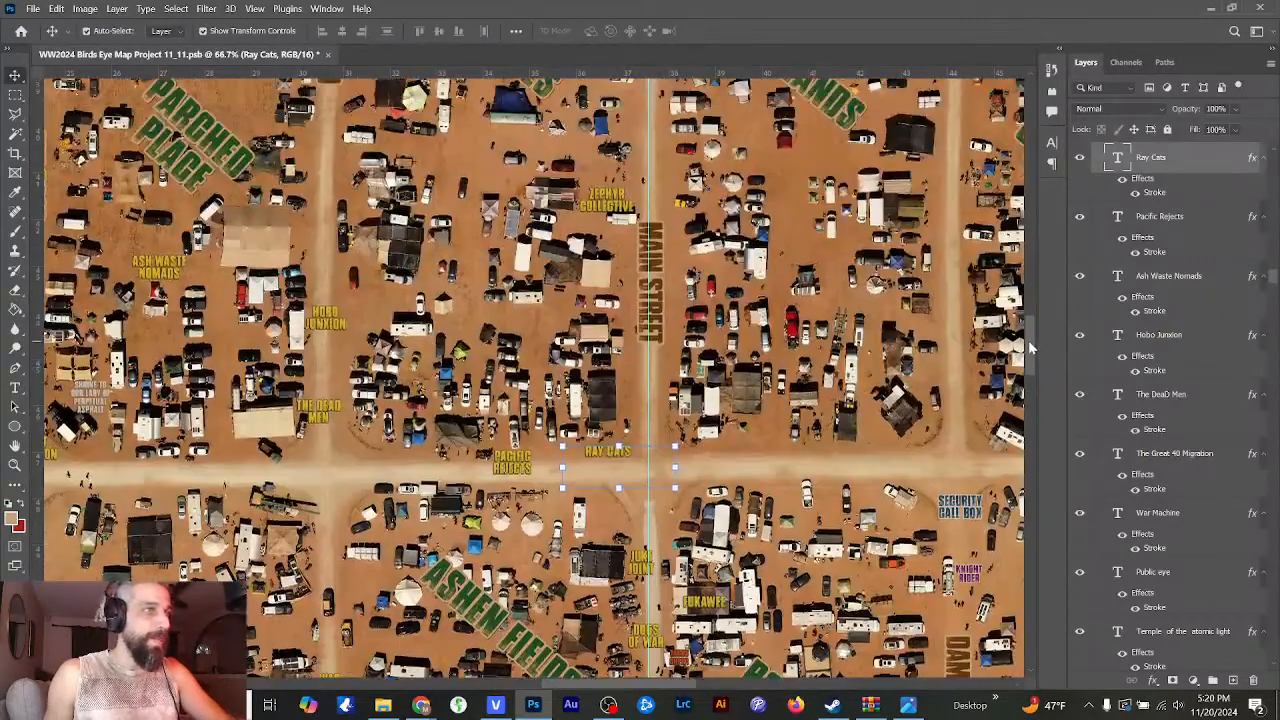
pyautogui.moveTo(1028, 340); pyautogui.dragTo(1030, 366)
pyautogui.click(644, 515)
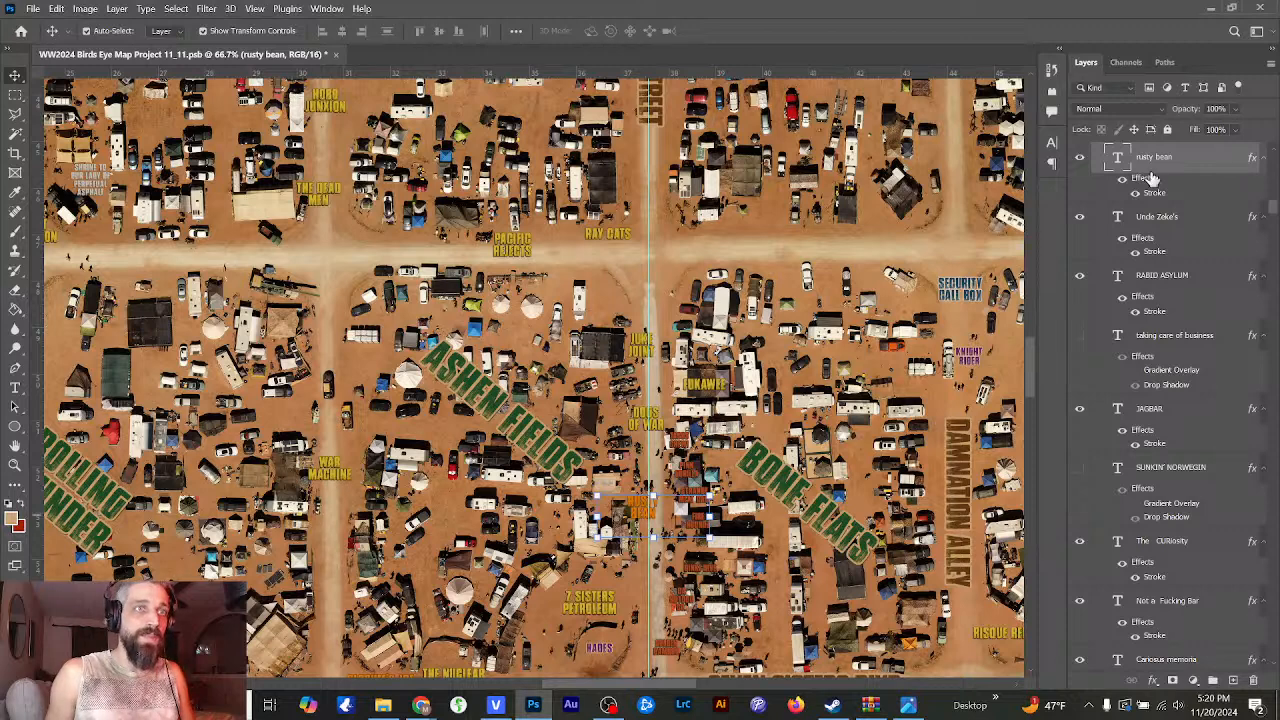
pyautogui.hotkey('ctrl', 'j')
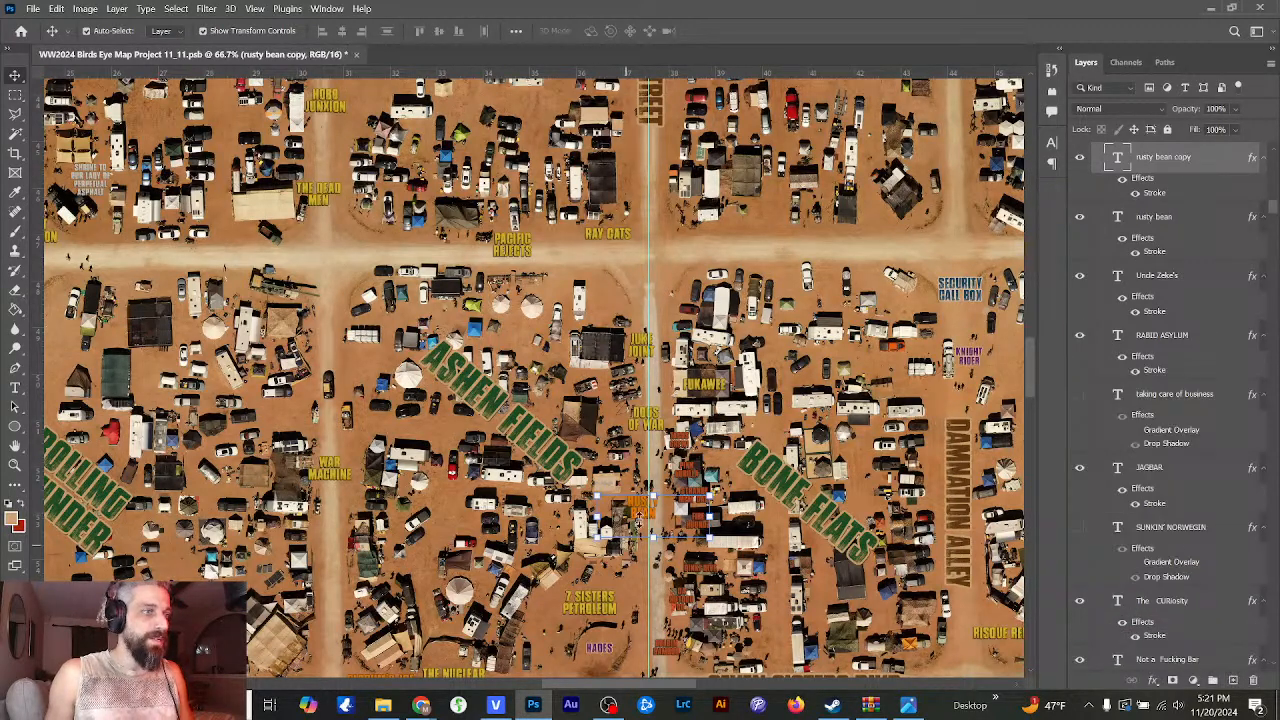
pyautogui.moveTo(638, 519); pyautogui.dragTo(614, 168)
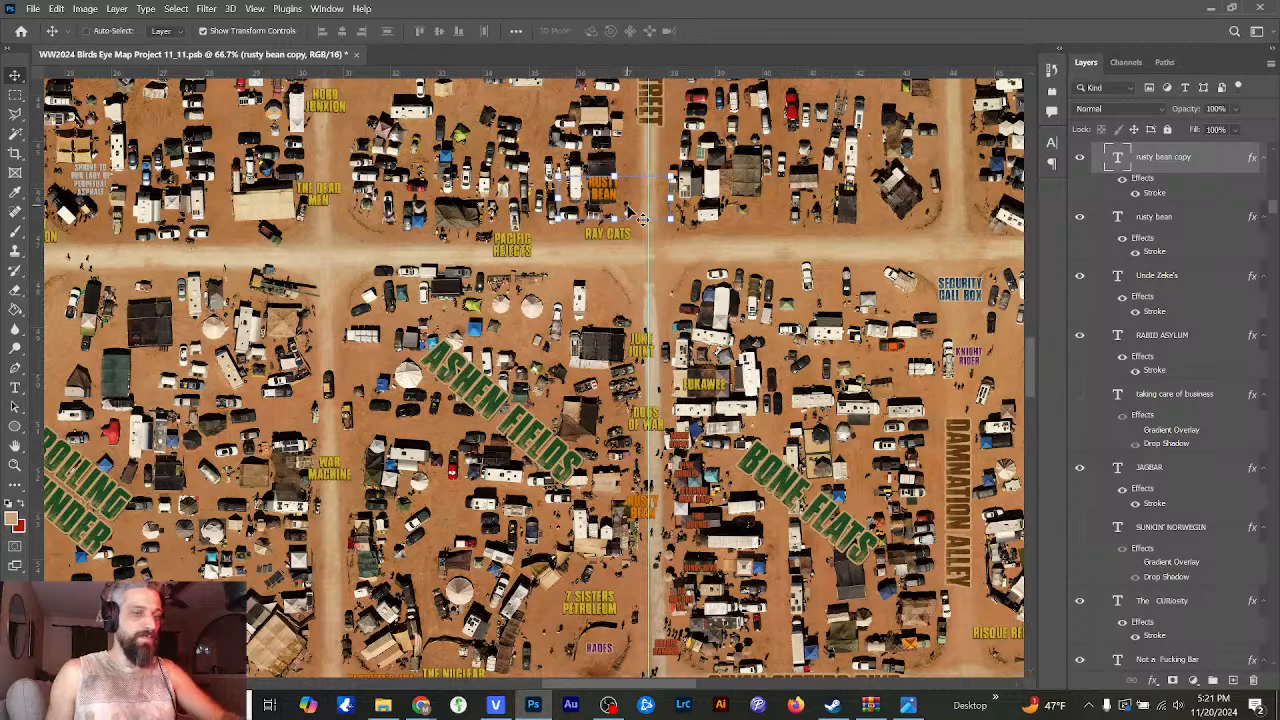
# - Replace the text of the Rusty Bean copy above Ray Cats with THE SUMP
pyautogui.hotkey('ctrl', '+')
pyautogui.hotkey('ctrl', '+')
pyautogui.moveTo(1030, 364); pyautogui.dragTo(1027, 338)
pyautogui.moveTo(612, 686); pyautogui.dragTo(628, 688)
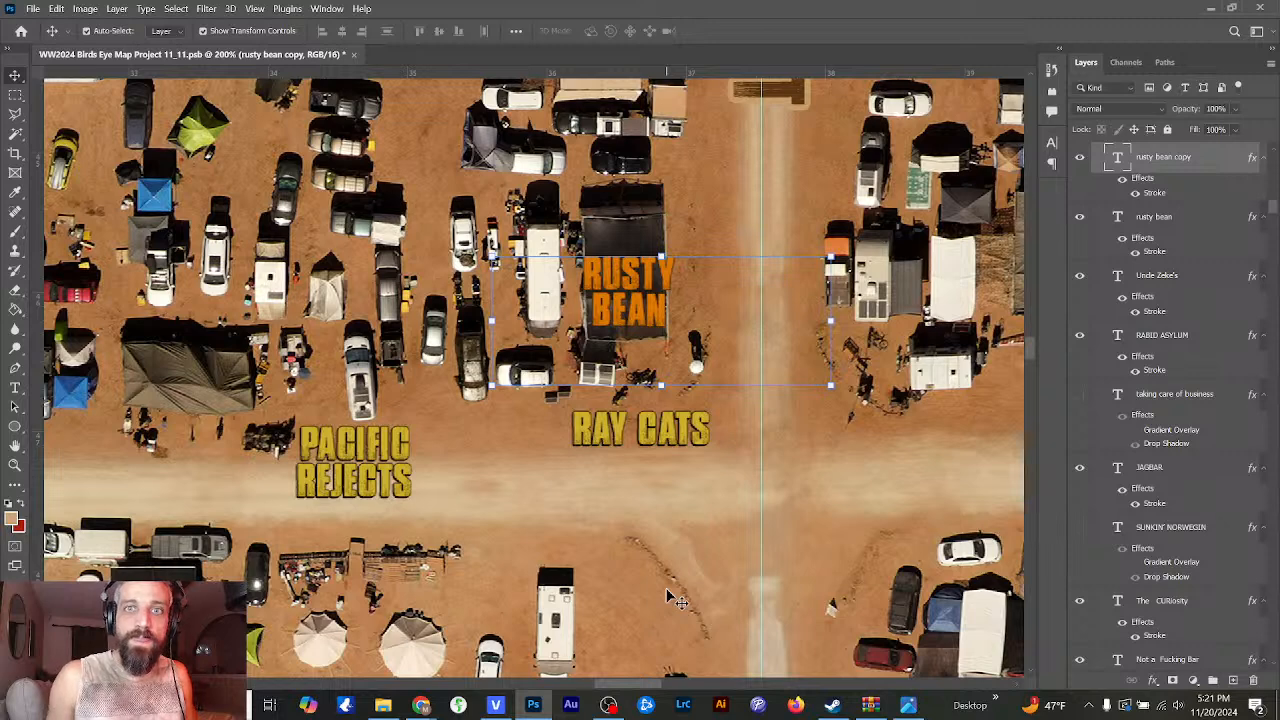
pyautogui.click(15, 388)
pyautogui.moveTo(582, 258); pyautogui.dragTo(667, 318)
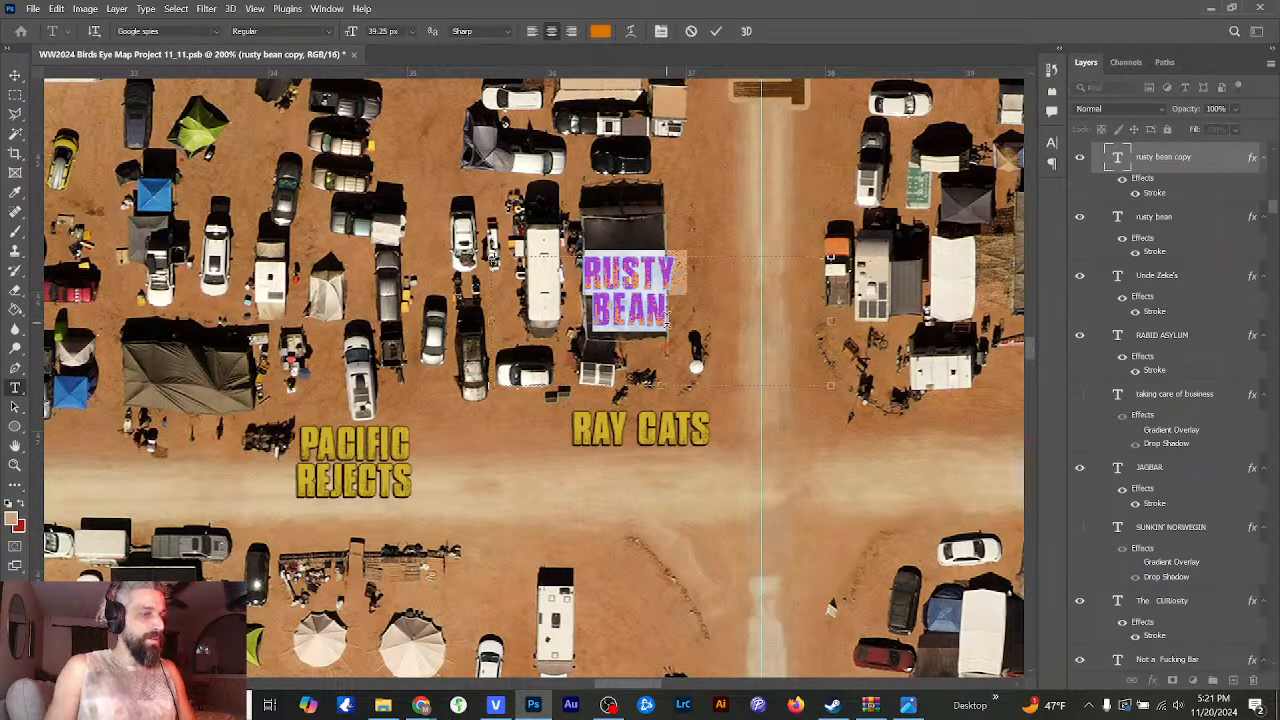
pyautogui.write('THE SUMO')
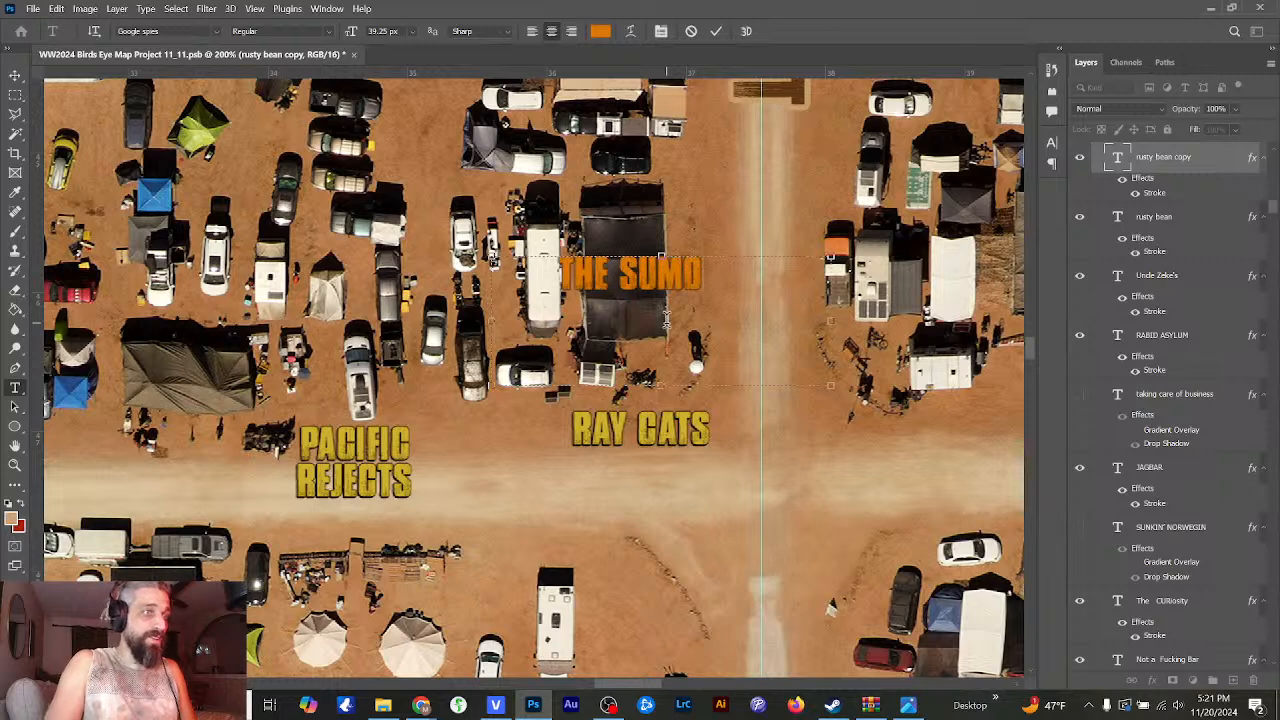
pyautogui.press('BackSpace')
pyautogui.write('P')
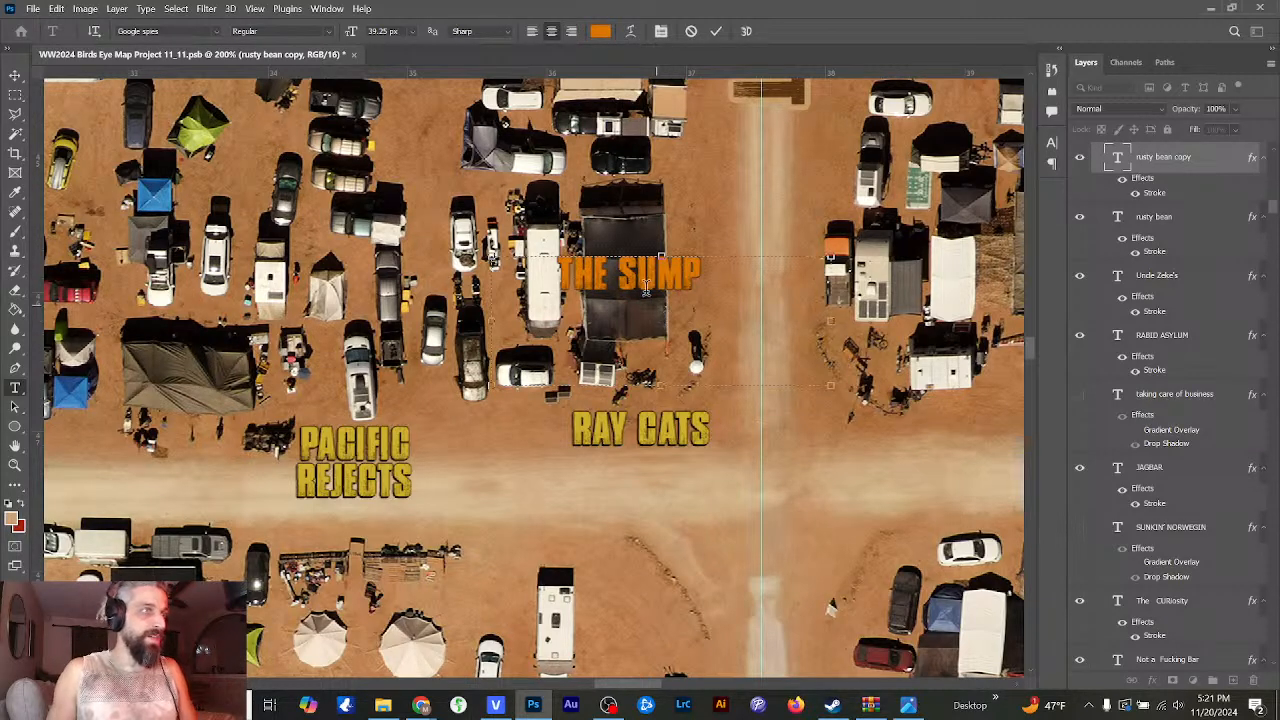
# - Break the THE SUMP label onto two lines, move it up onto the dark canopy above Ray Cats, and deselect it
pyautogui.moveTo(626, 268)
pyautogui.mouseDown()
pyautogui.moveTo(670, 272)
pyautogui.moveTo(619, 275)
pyautogui.mouseUp()
pyautogui.press('BackSpace')
pyautogui.press('Return')
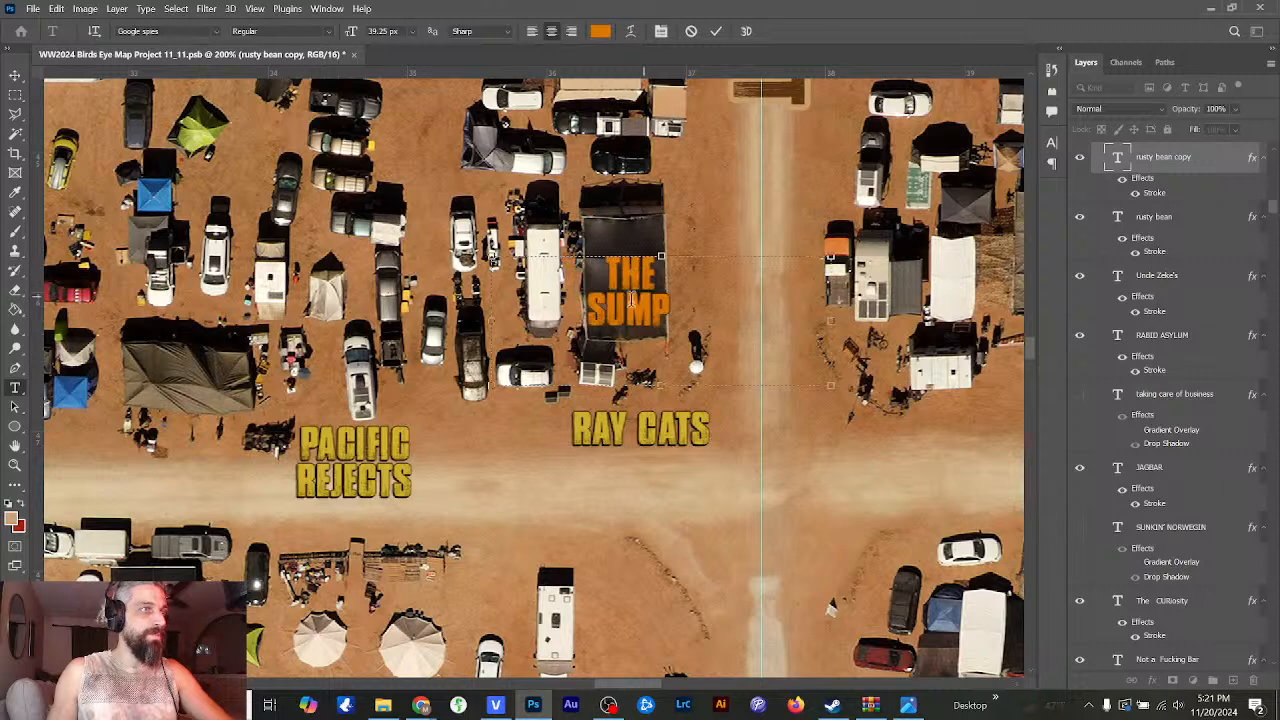
pyautogui.click(15, 75)
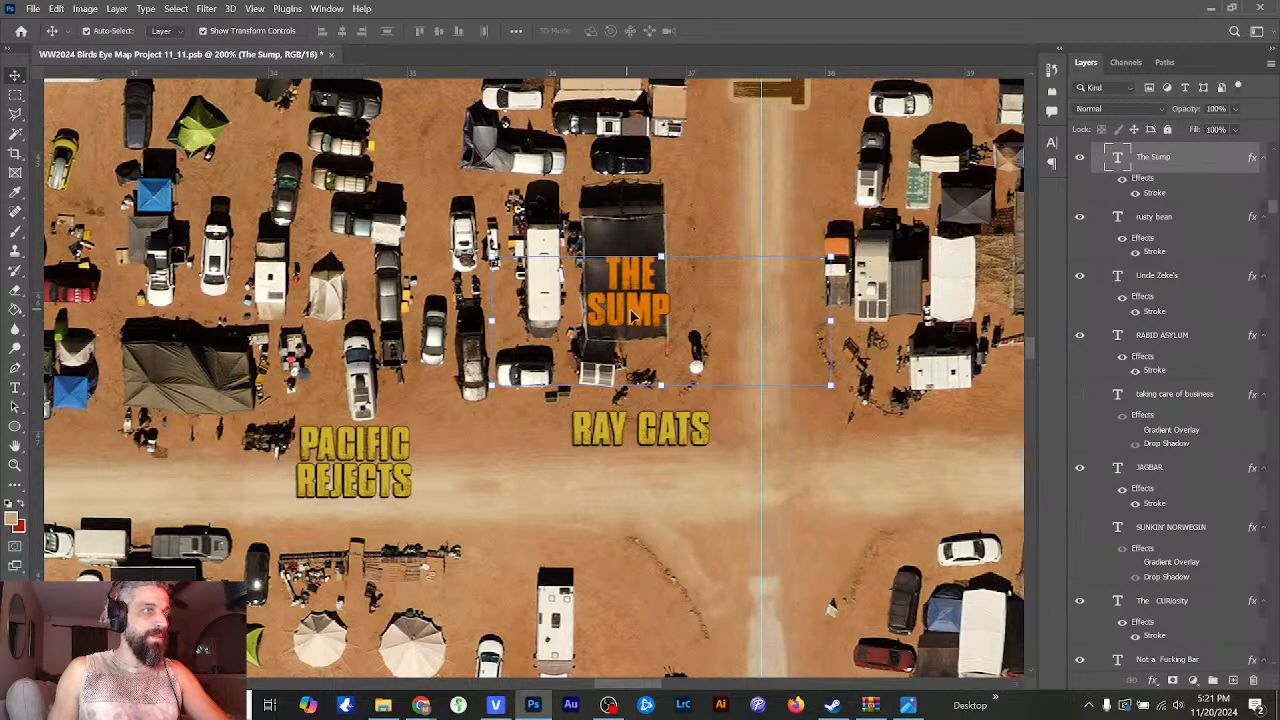
pyautogui.moveTo(630, 315); pyautogui.dragTo(631, 284)
pyautogui.click(730, 402)
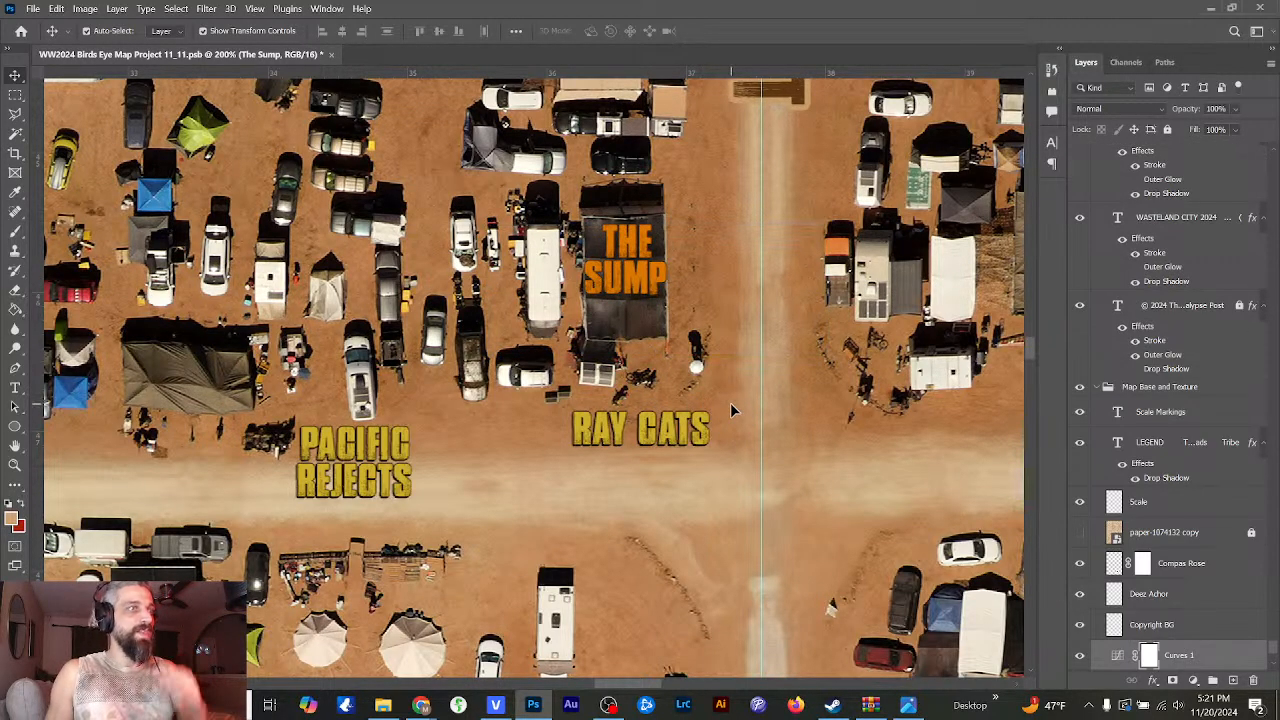
# - Move the Rusty Bean label down the road to just above and right of 7 Sisters Petroleum
pyautogui.hotkey('ctrl', '-')
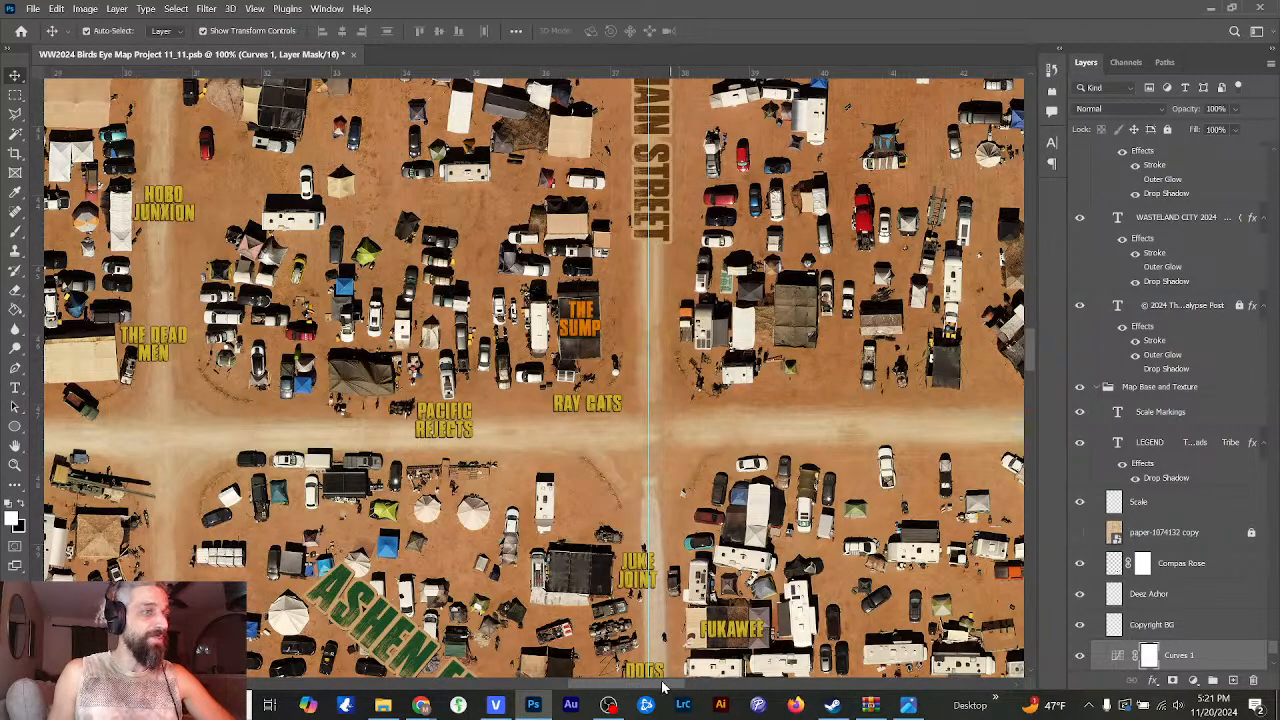
pyautogui.moveTo(660, 690); pyautogui.dragTo(620, 686)
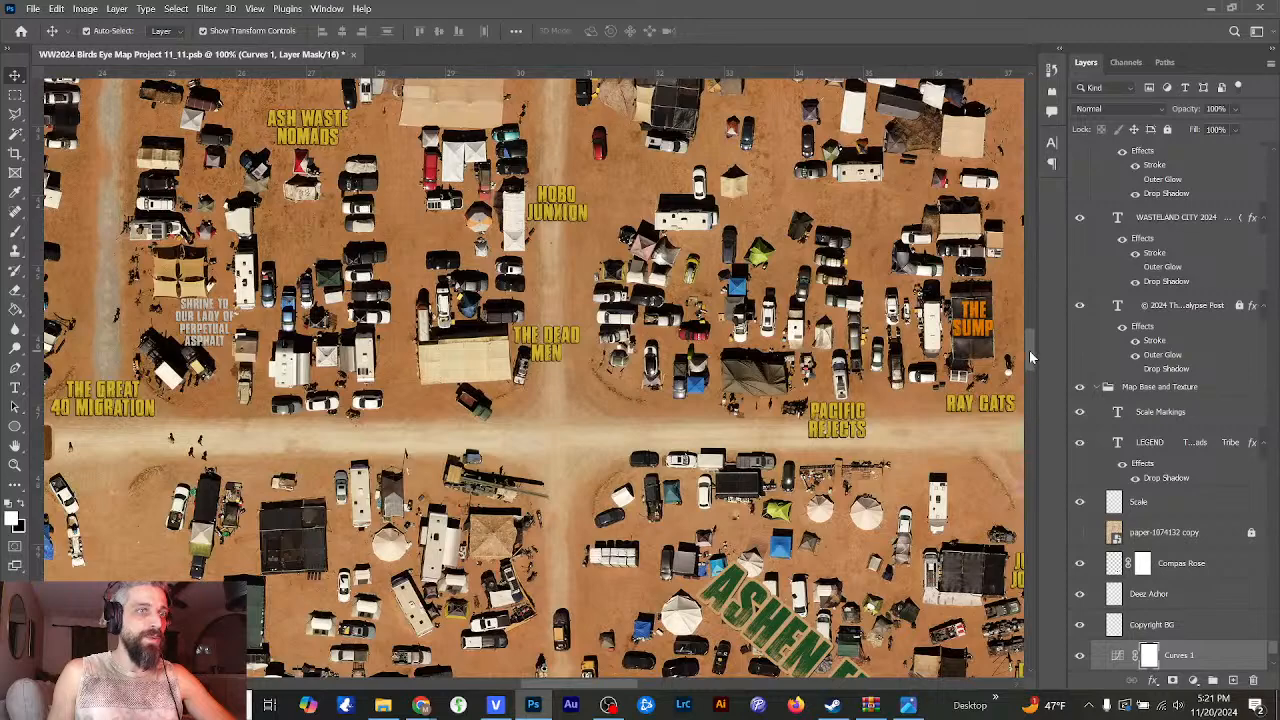
pyautogui.moveTo(1029, 350); pyautogui.dragTo(1034, 383)
pyautogui.moveTo(624, 690); pyautogui.dragTo(666, 690)
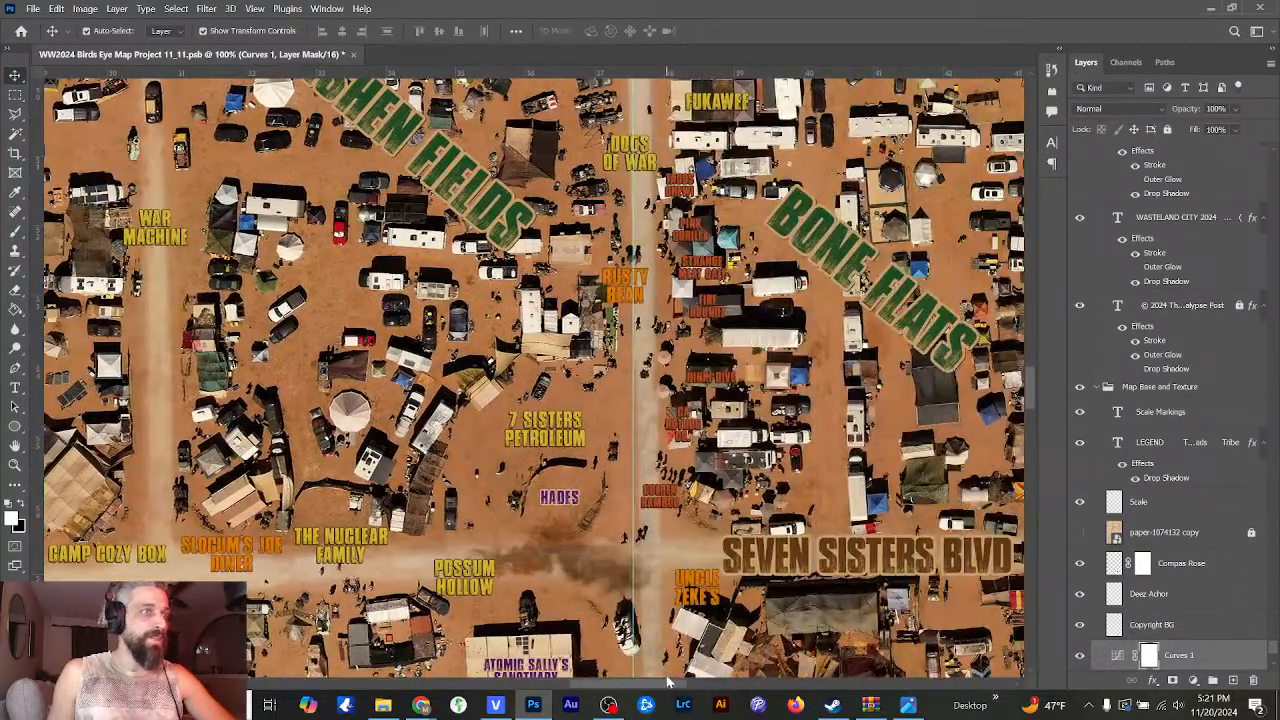
pyautogui.moveTo(626, 280); pyautogui.dragTo(620, 393)
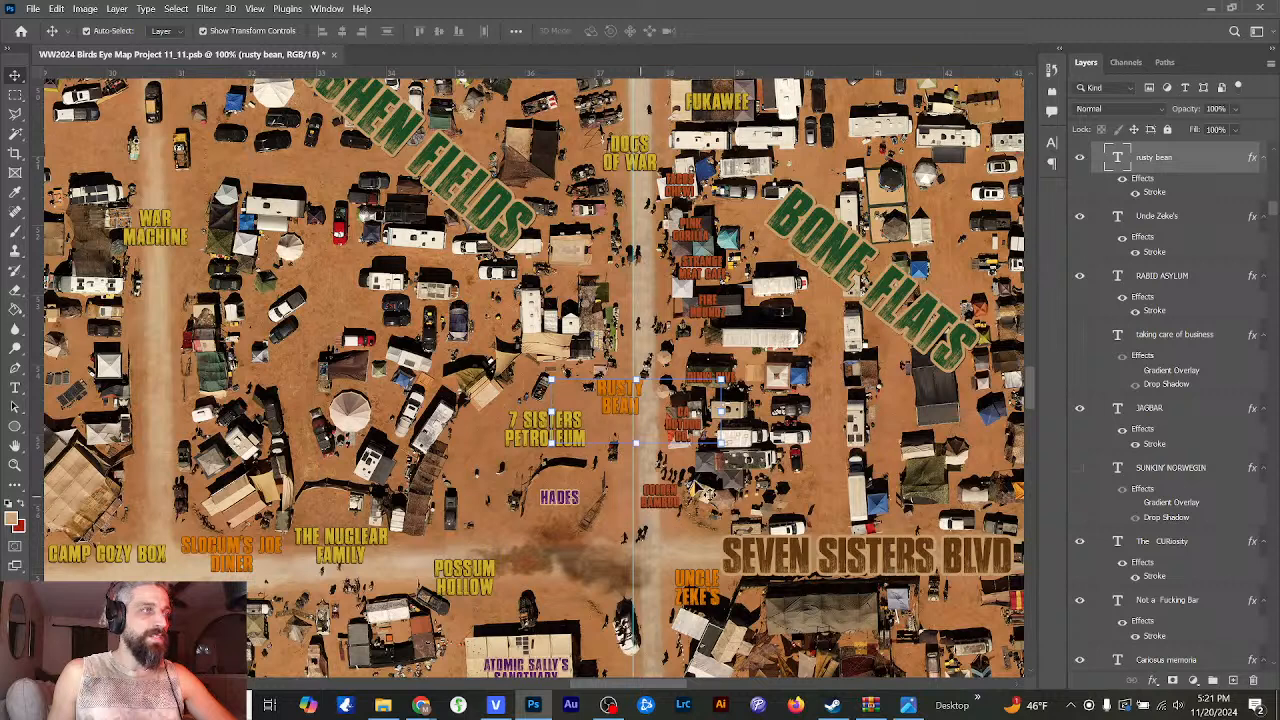
# - Duplicate the Hades label and place the copy beside Main Street, above Rusty Bean and across the road from Strange Meat Cafe
pyautogui.click(576, 493)
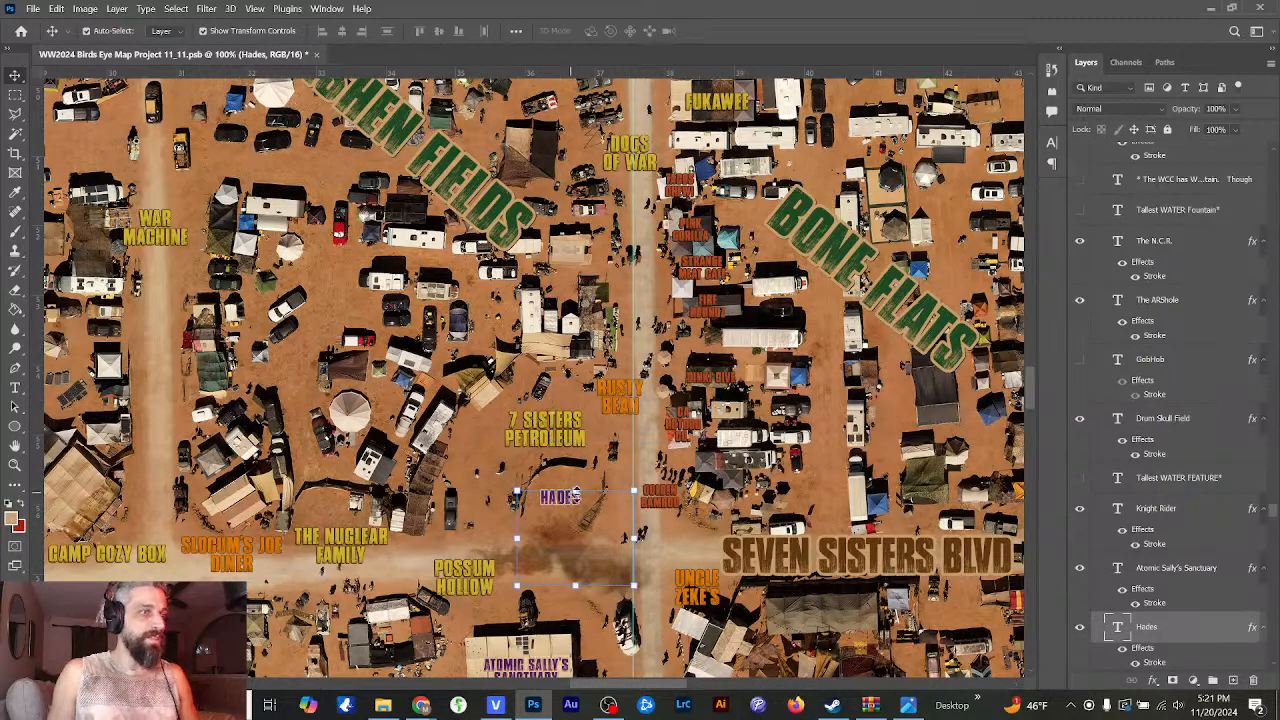
pyautogui.moveTo(1145, 642); pyautogui.dragTo(1232, 681)
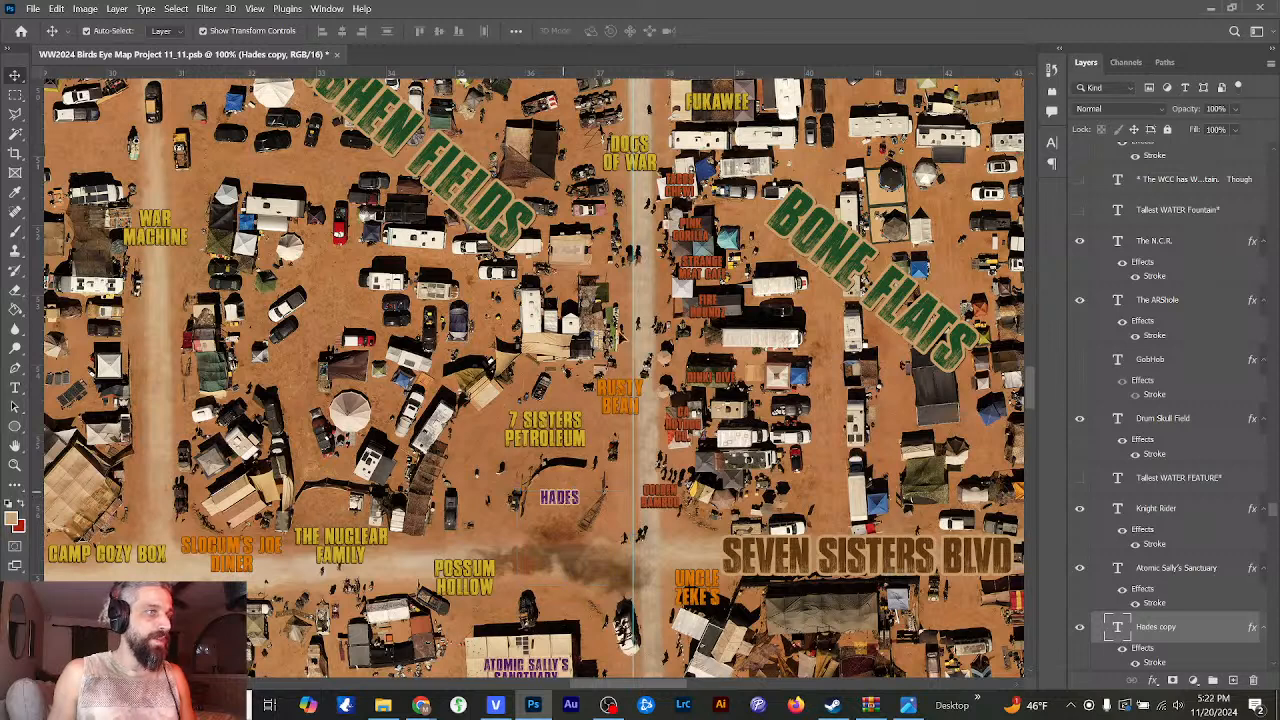
pyautogui.moveTo(565, 504); pyautogui.dragTo(627, 282)
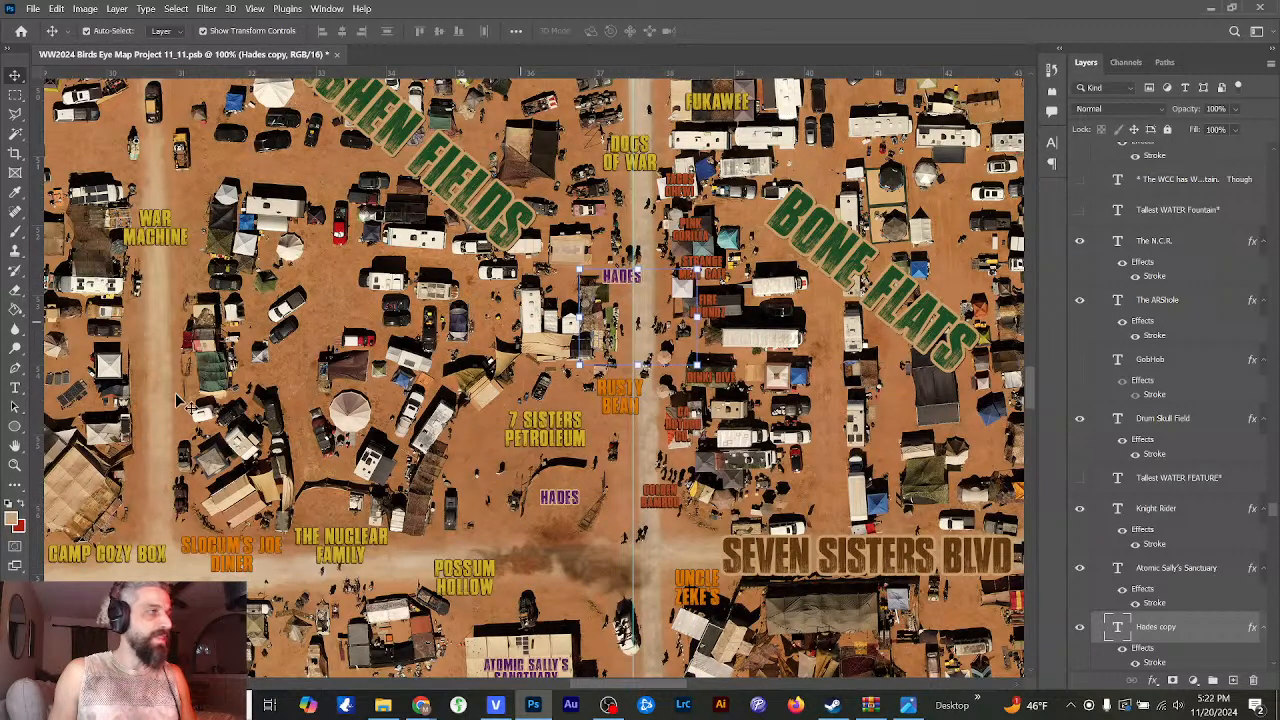
# - Replace the text of the Hades copy above Rusty Bean with NICK NACK'S SHACK, one word per line
pyautogui.click(15, 388)
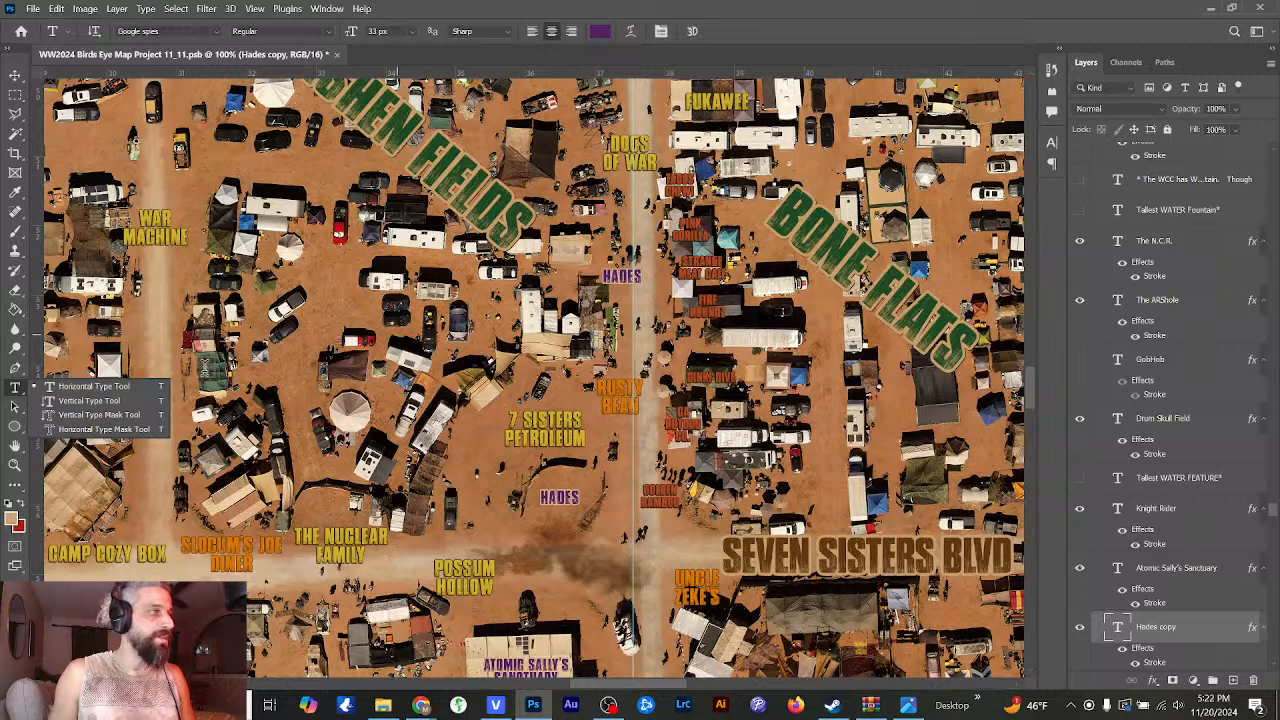
pyautogui.click(608, 276)
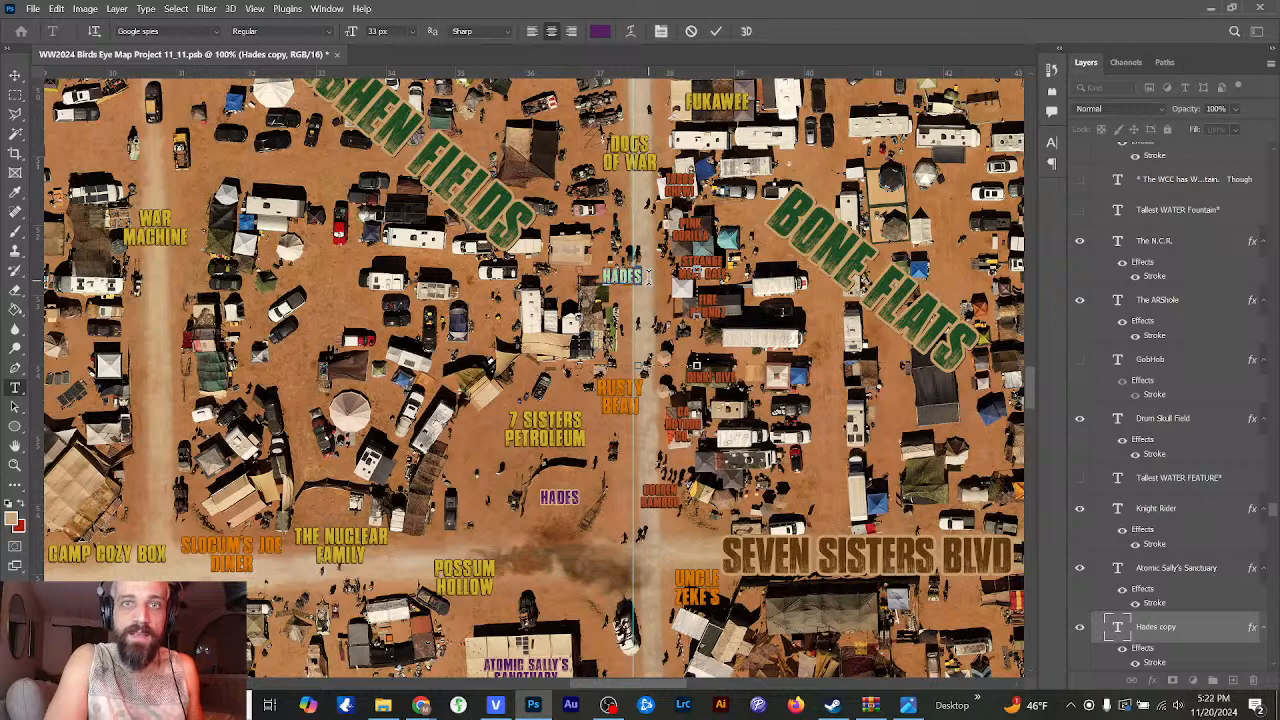
pyautogui.write('NIGH')
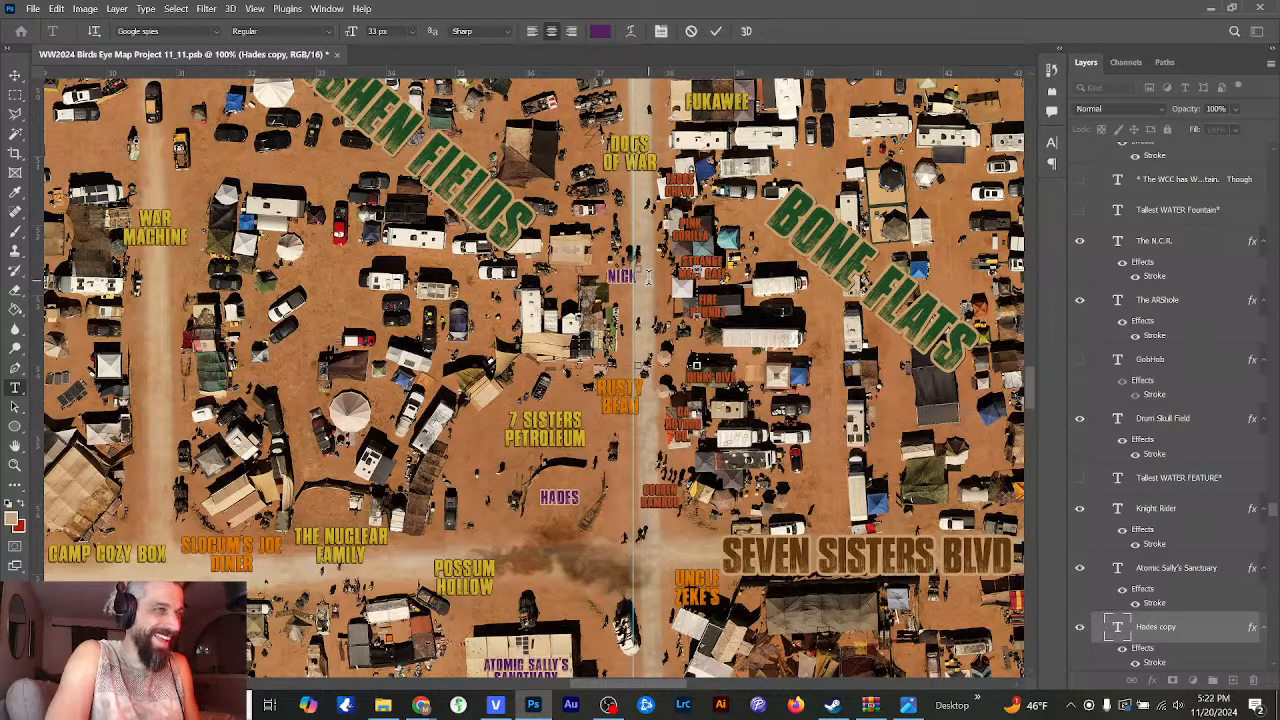
pyautogui.press('Return')
pyautogui.write("NACK'S")
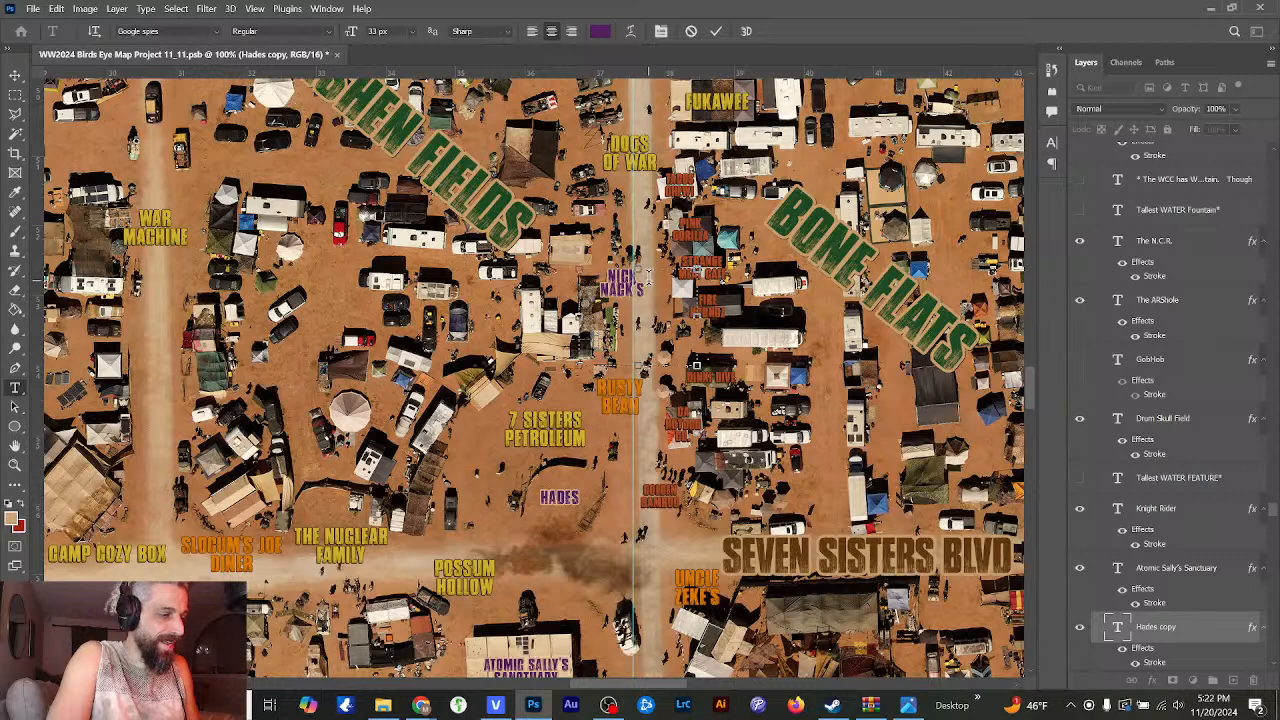
pyautogui.press('Return')
pyautogui.write('SHACK')
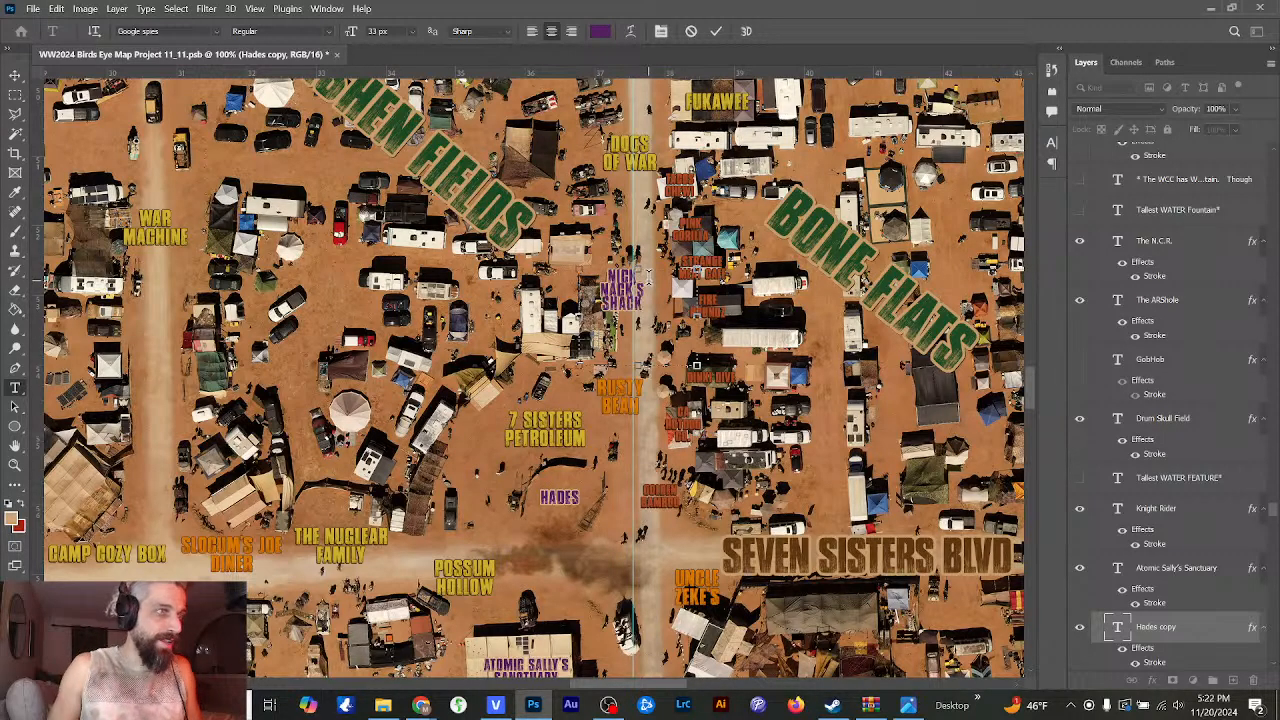
pyautogui.hotkey('ctrl', 'Return')
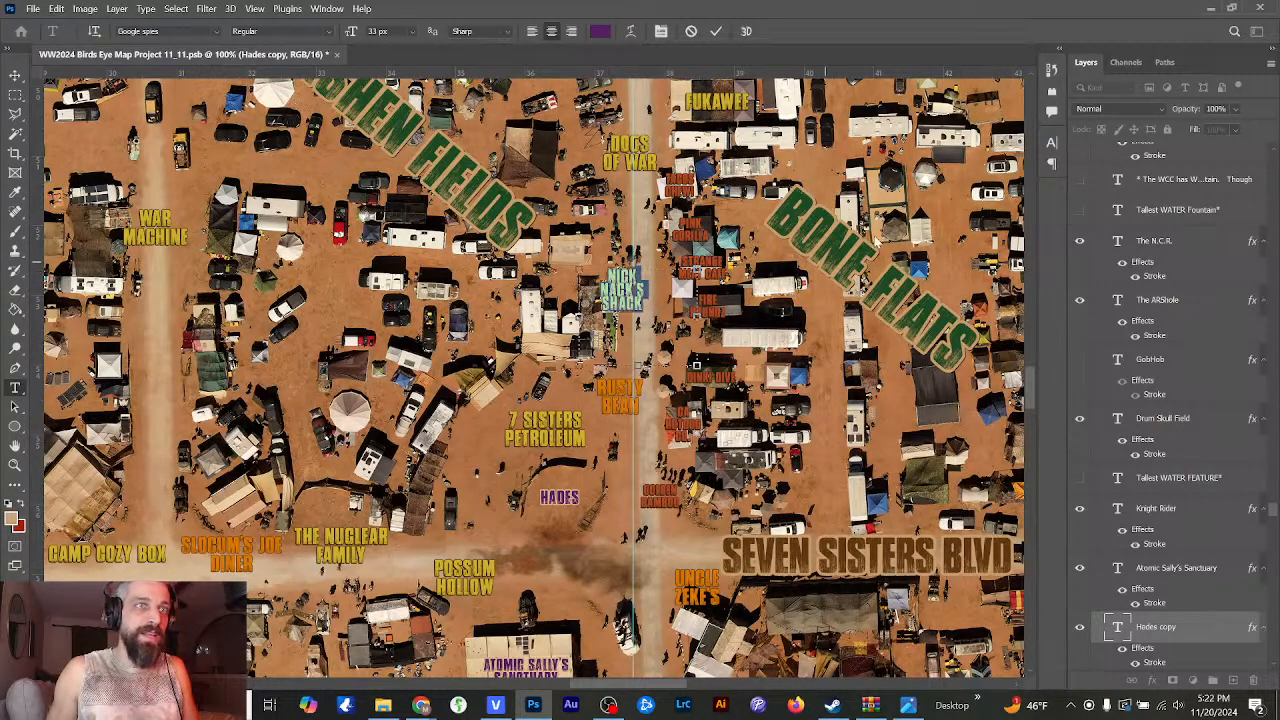
# - Set the leading of the NICK NACK'S SHACK label to 30 px and commit the text edit
pyautogui.click(1051, 143)
pyautogui.click(1001, 197)
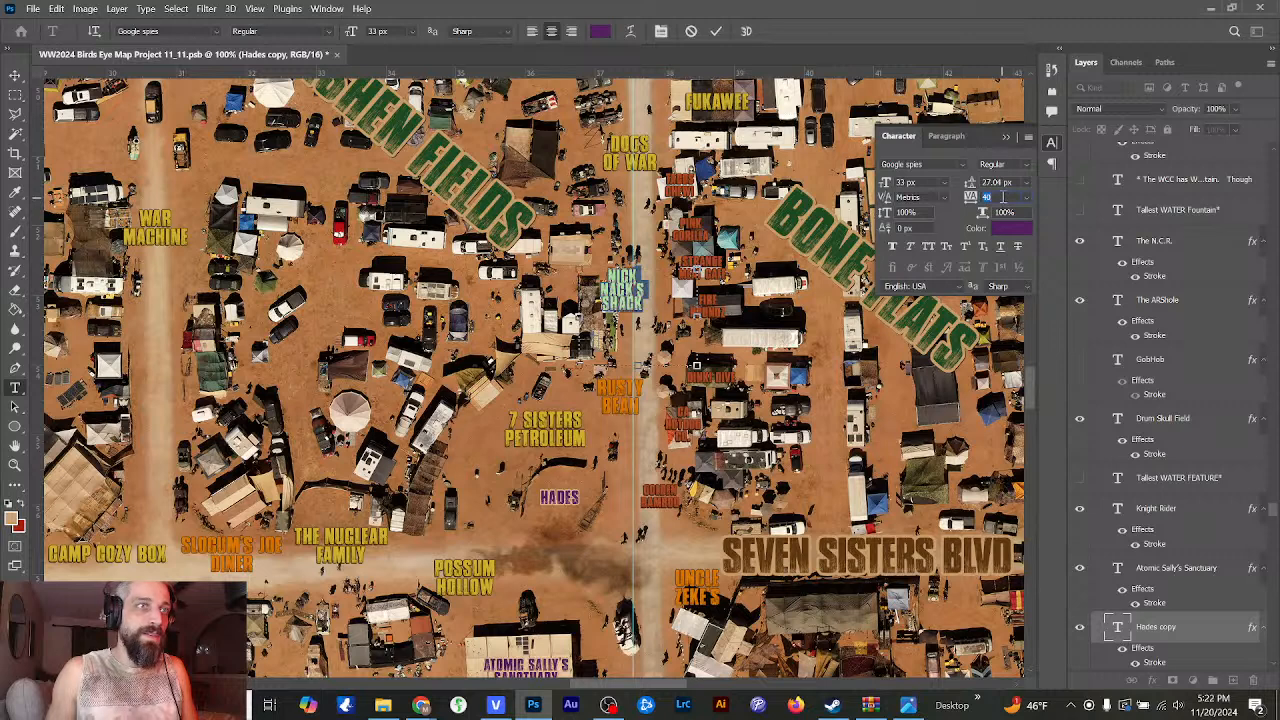
pyautogui.click(990, 182)
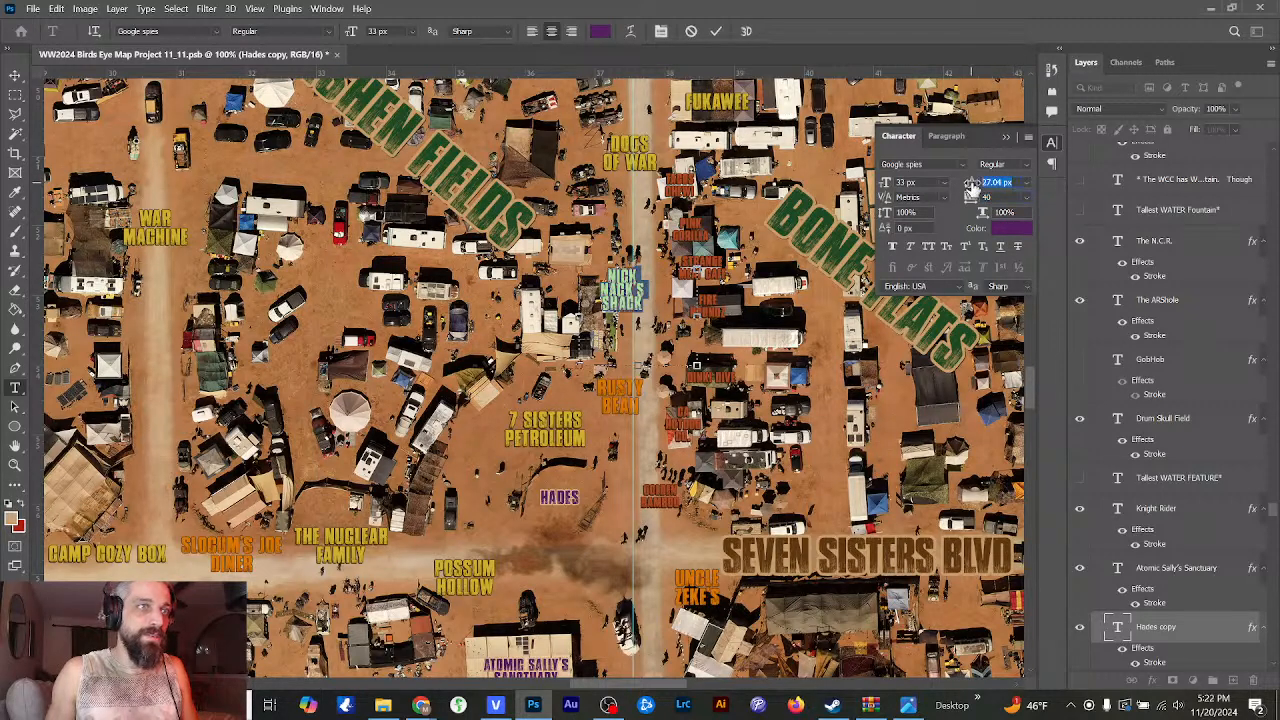
pyautogui.write('35')
pyautogui.press('Return')
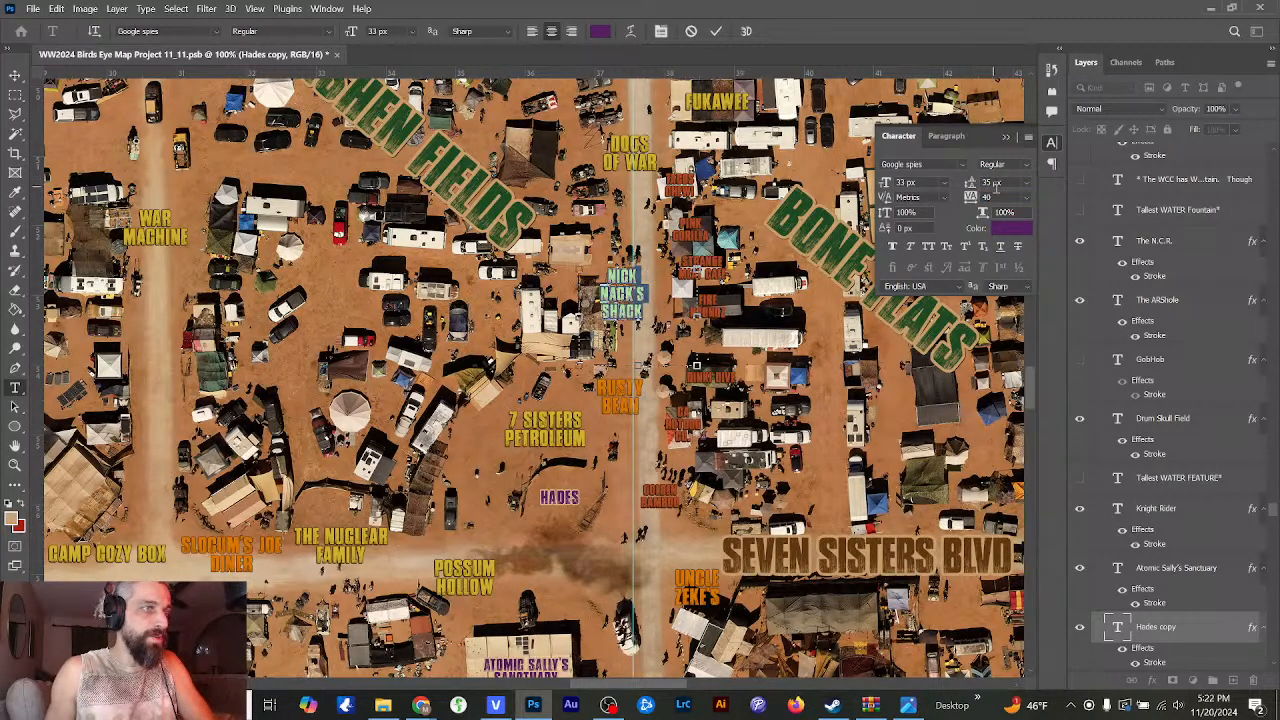
pyautogui.write('30')
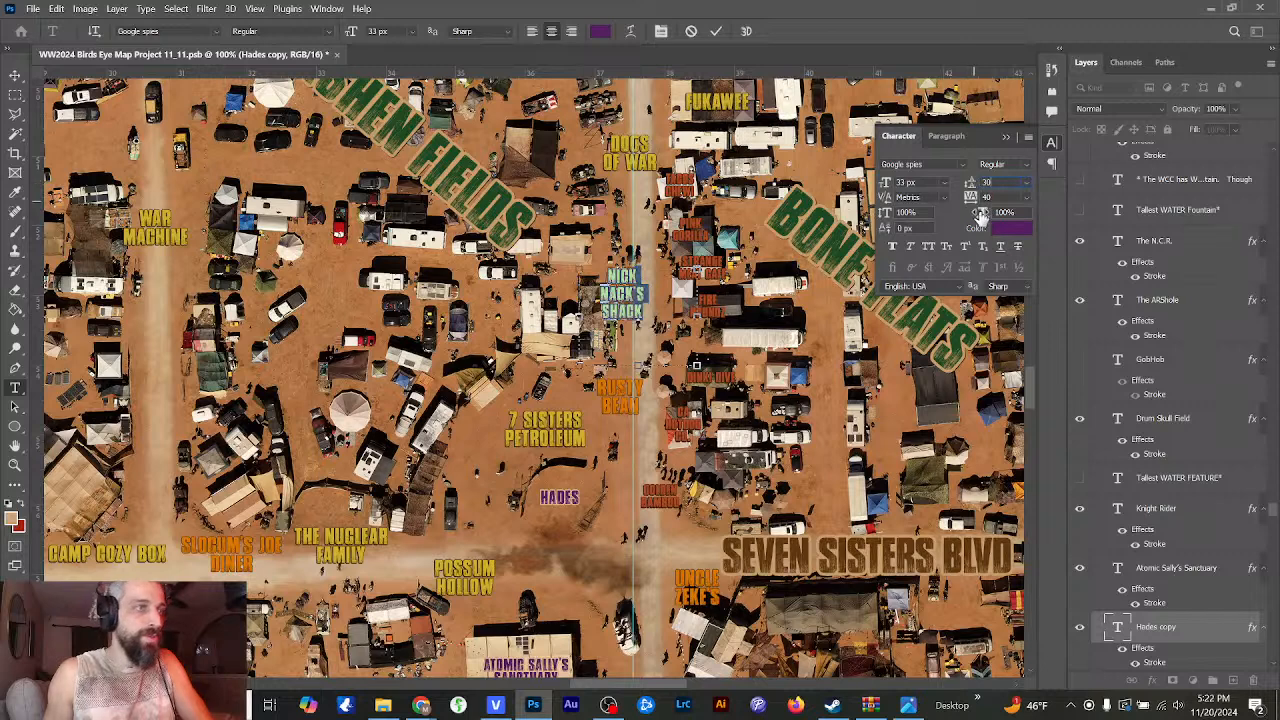
pyautogui.press('Return')
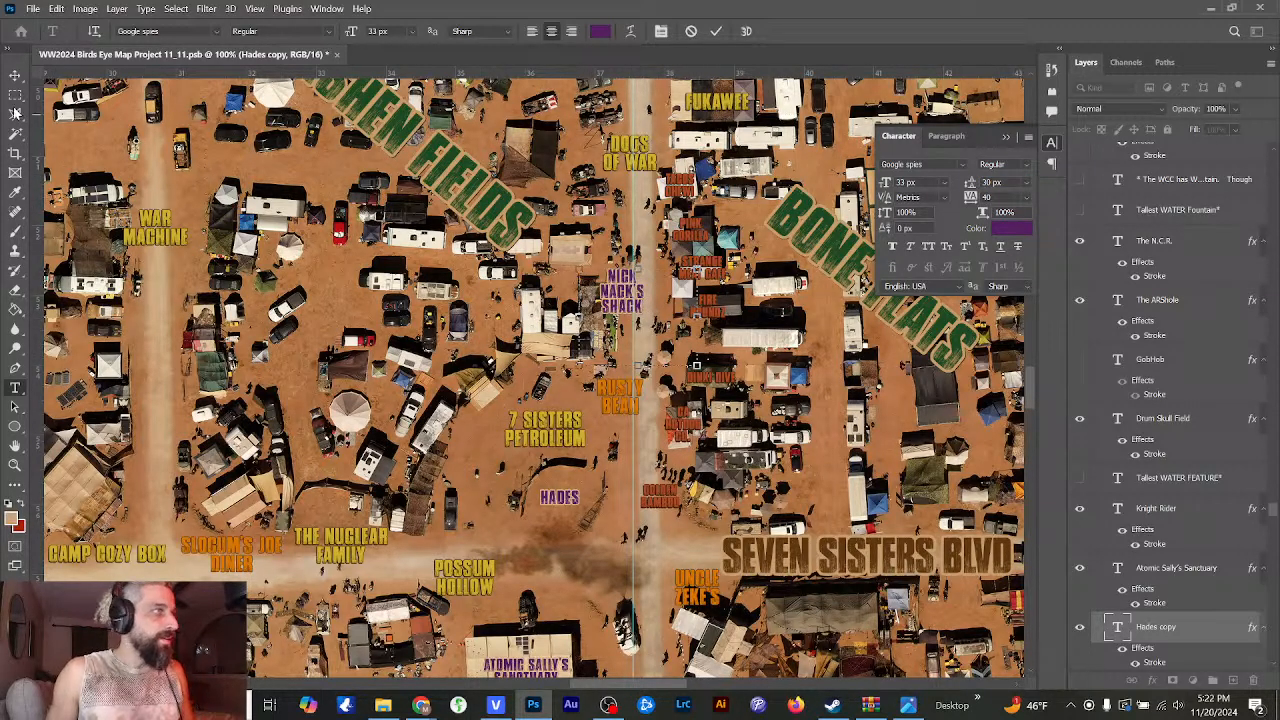
# - Nudge the NICK NACK'S SHACK label slightly up and to the right, and deselect it
pyautogui.click(15, 76)
pyautogui.moveTo(617, 305); pyautogui.dragTo(622, 298)
pyautogui.click(621, 330)
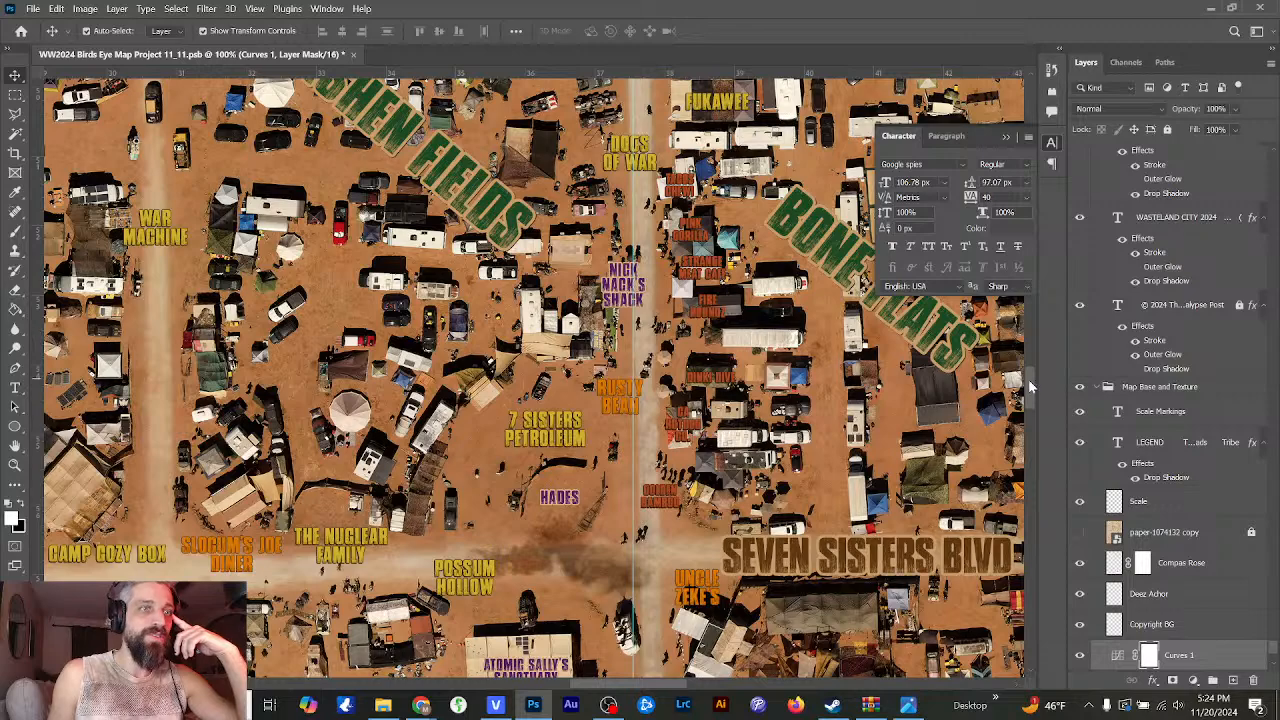
# - Examine the people and camps along the street between Children of Aesir and Barter Hole close up
pyautogui.moveTo(1028, 379); pyautogui.dragTo(1029, 483)
pyautogui.moveTo(617, 693); pyautogui.dragTo(634, 693)
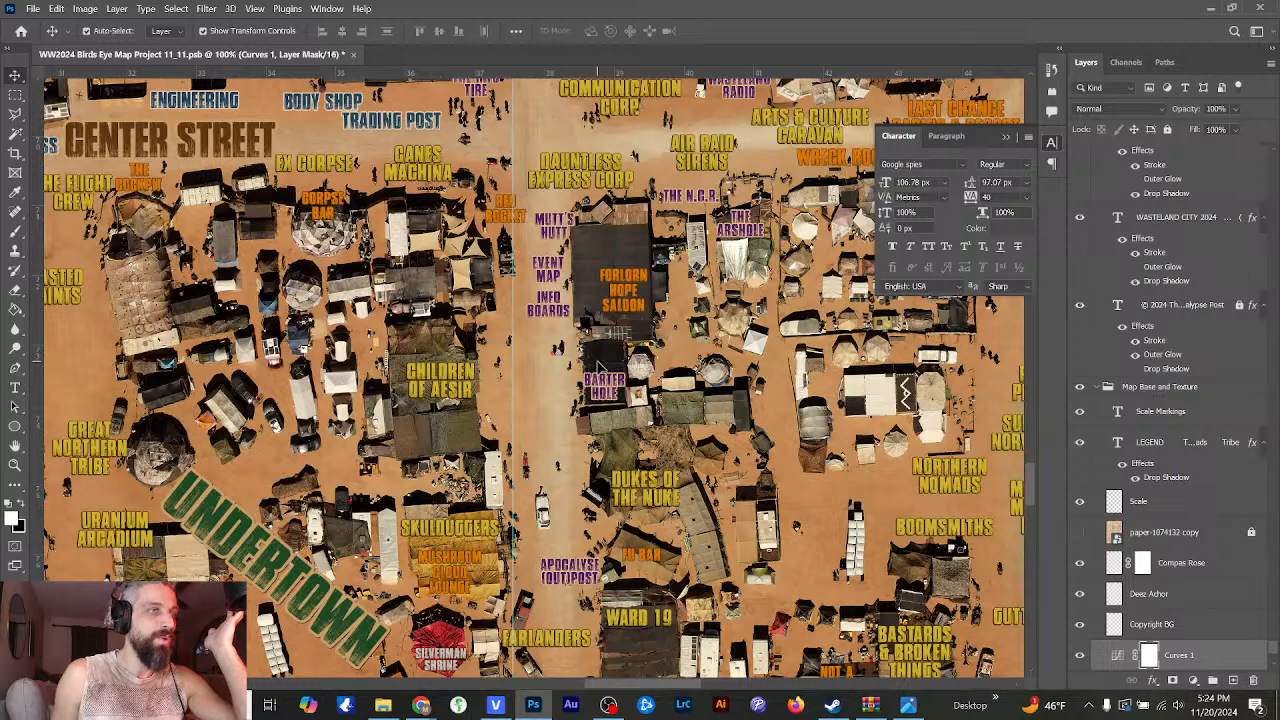
pyautogui.hotkey('ctrl', '+')
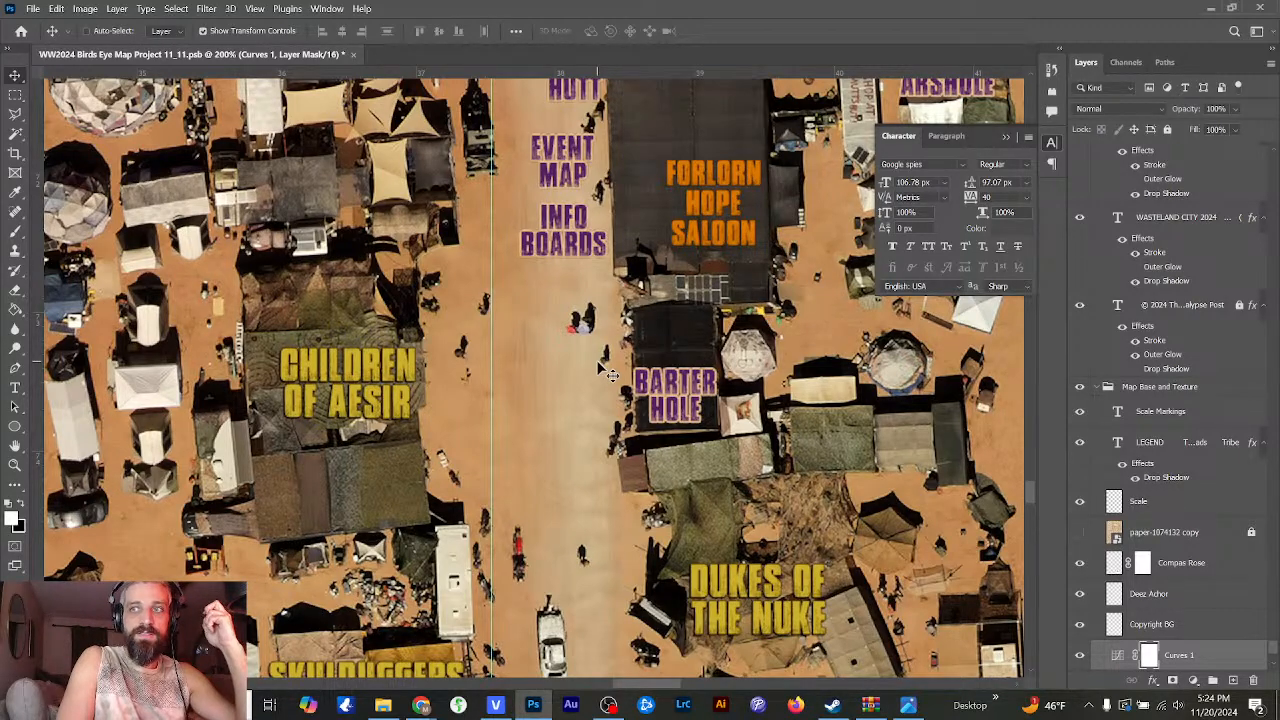
pyautogui.hotkey('ctrl', '-')
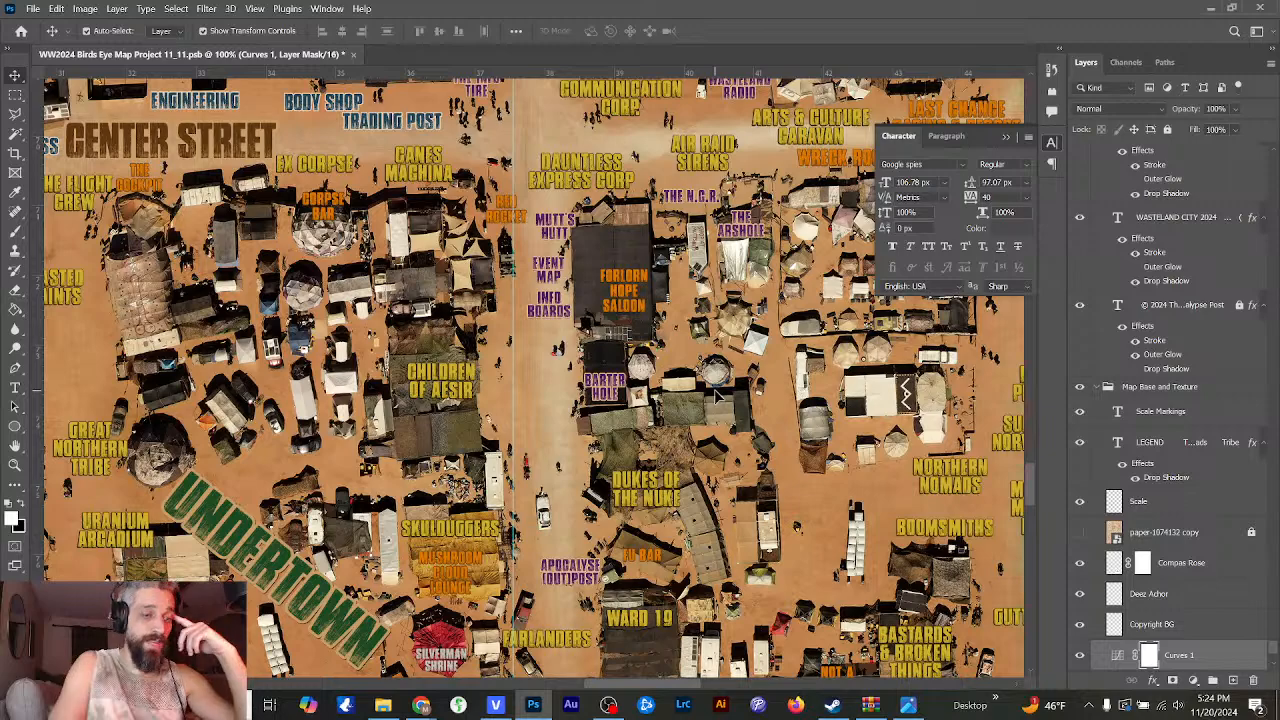
pyautogui.scroll(4, 715, 395)
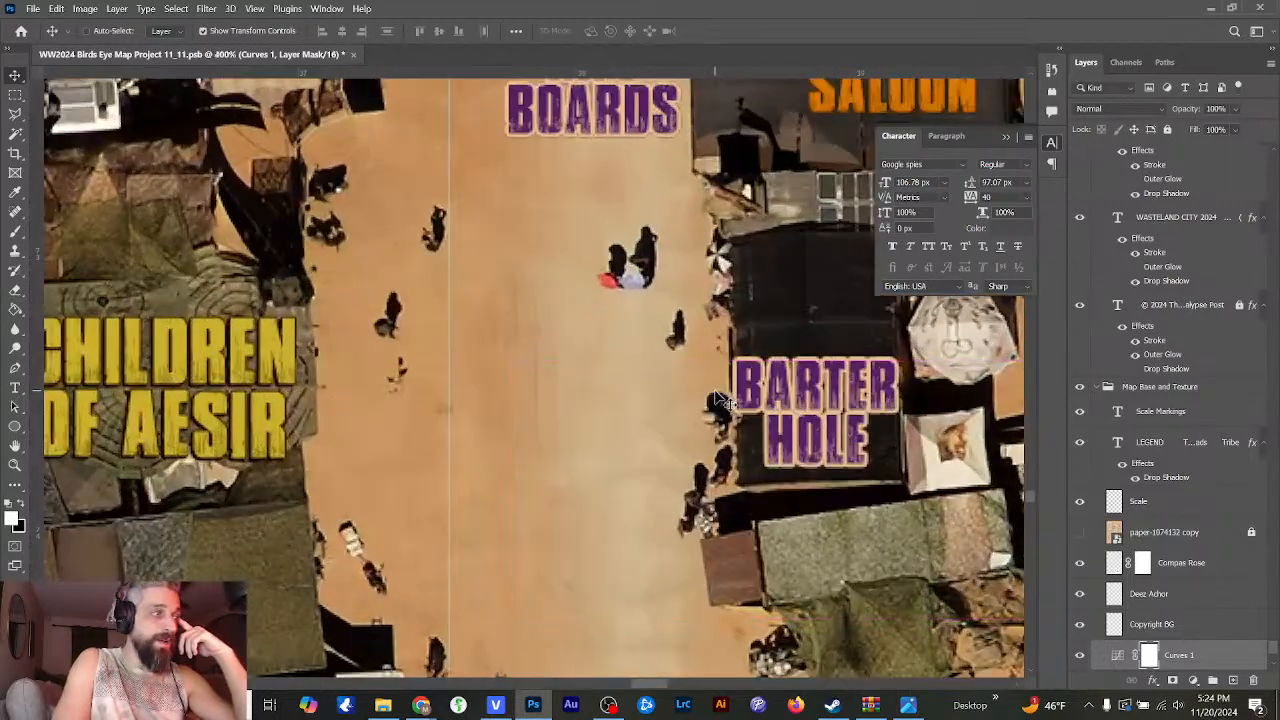
pyautogui.scroll(2, 716, 399)
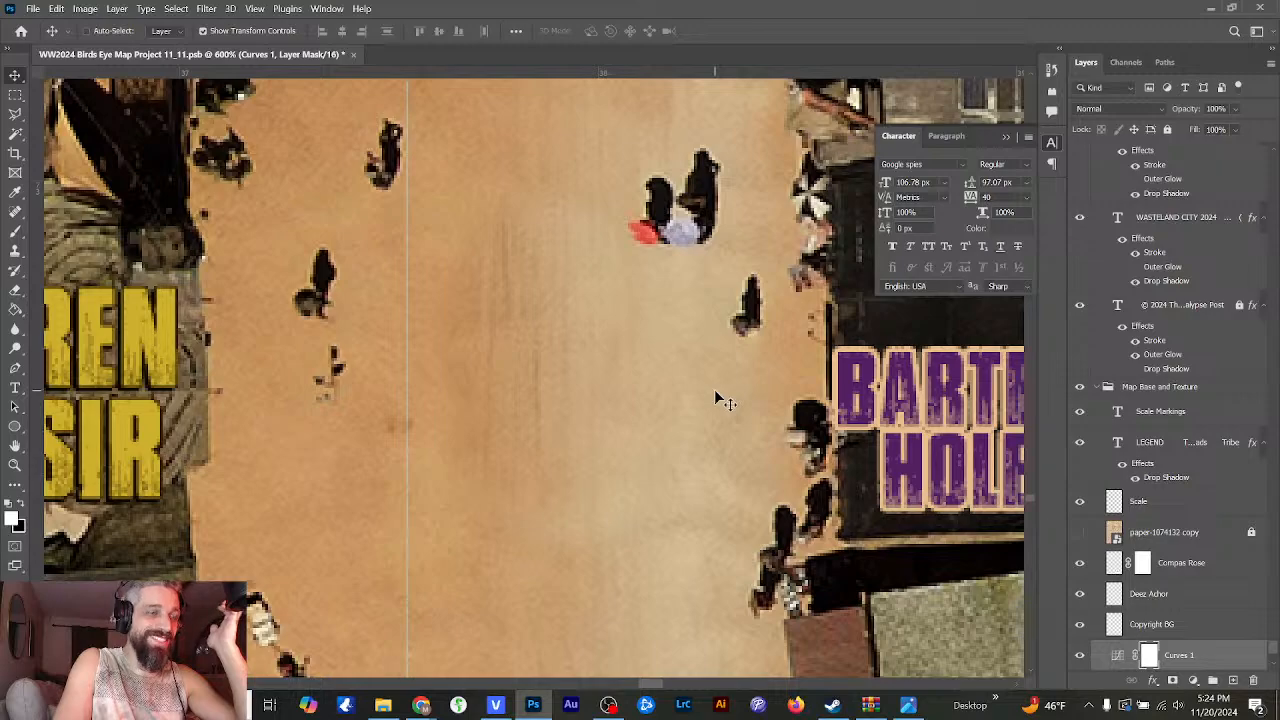
pyautogui.scroll(-4, 715, 395)
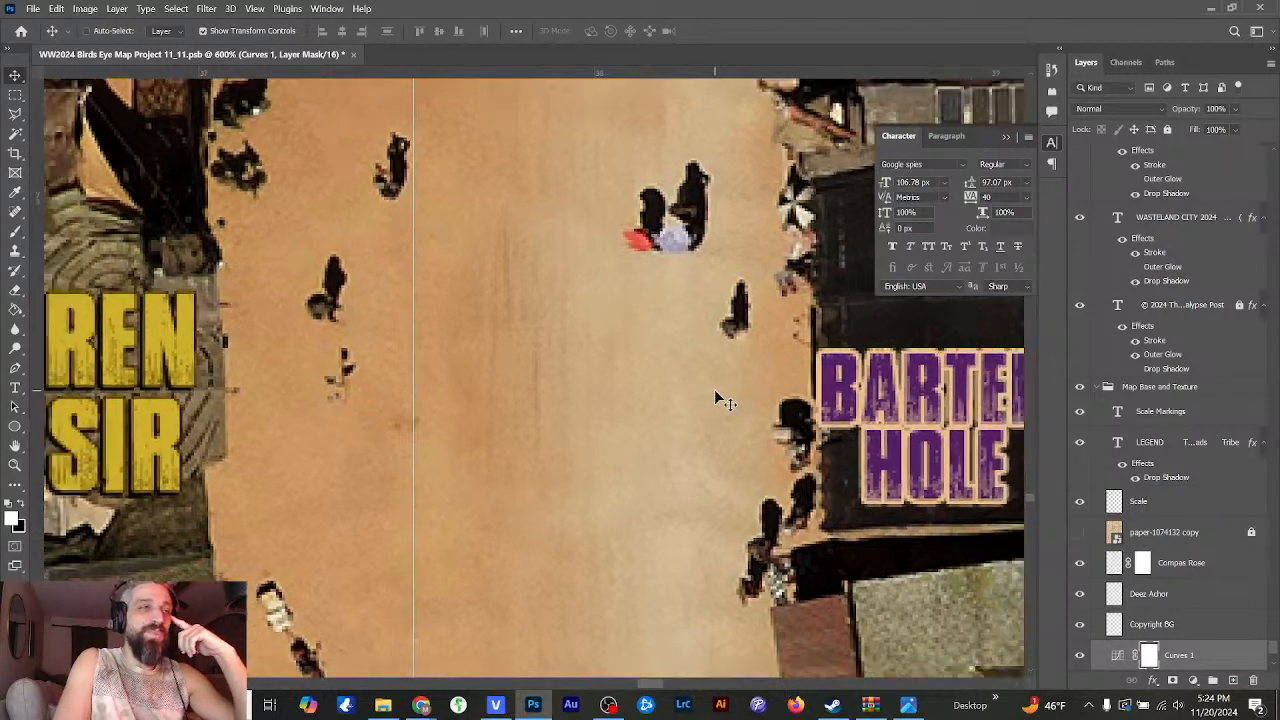
pyautogui.scroll(-2, 717, 394)
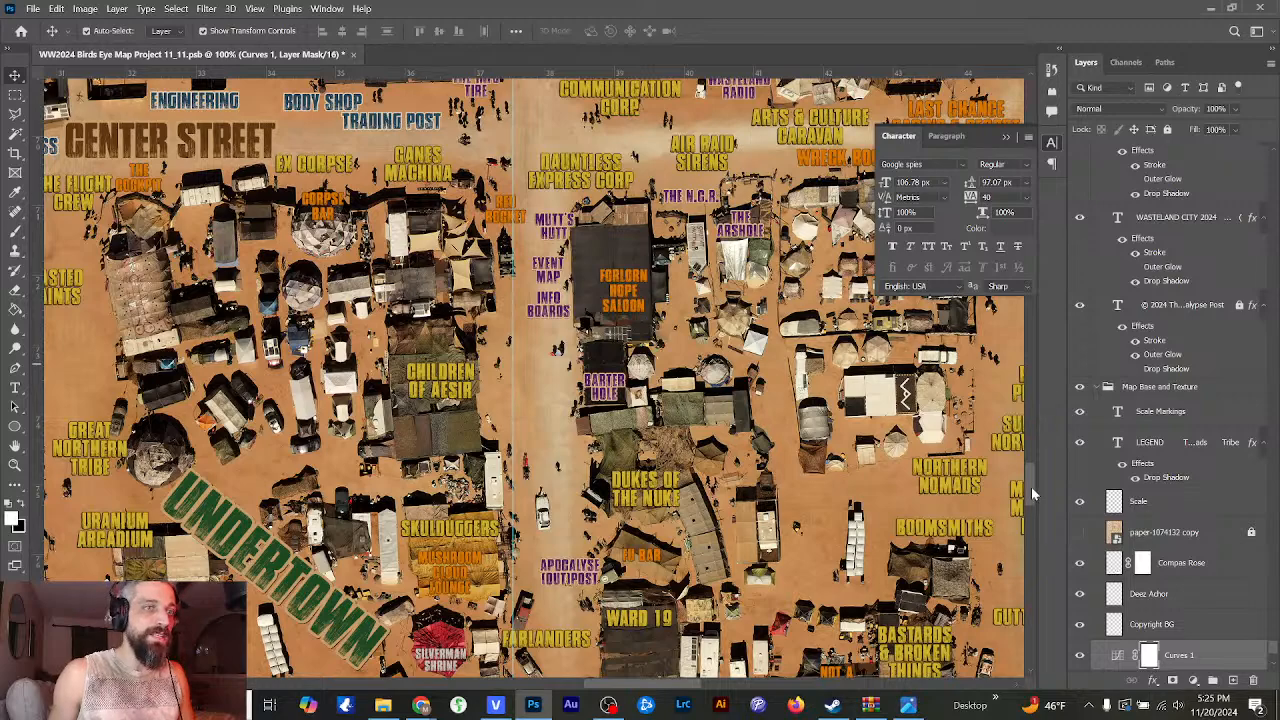
# - Inspect the labelled camps from Barter Town and The Belching Goat Tavern down to the Main Gate
pyautogui.moveTo(1034, 494); pyautogui.dragTo(1024, 435)
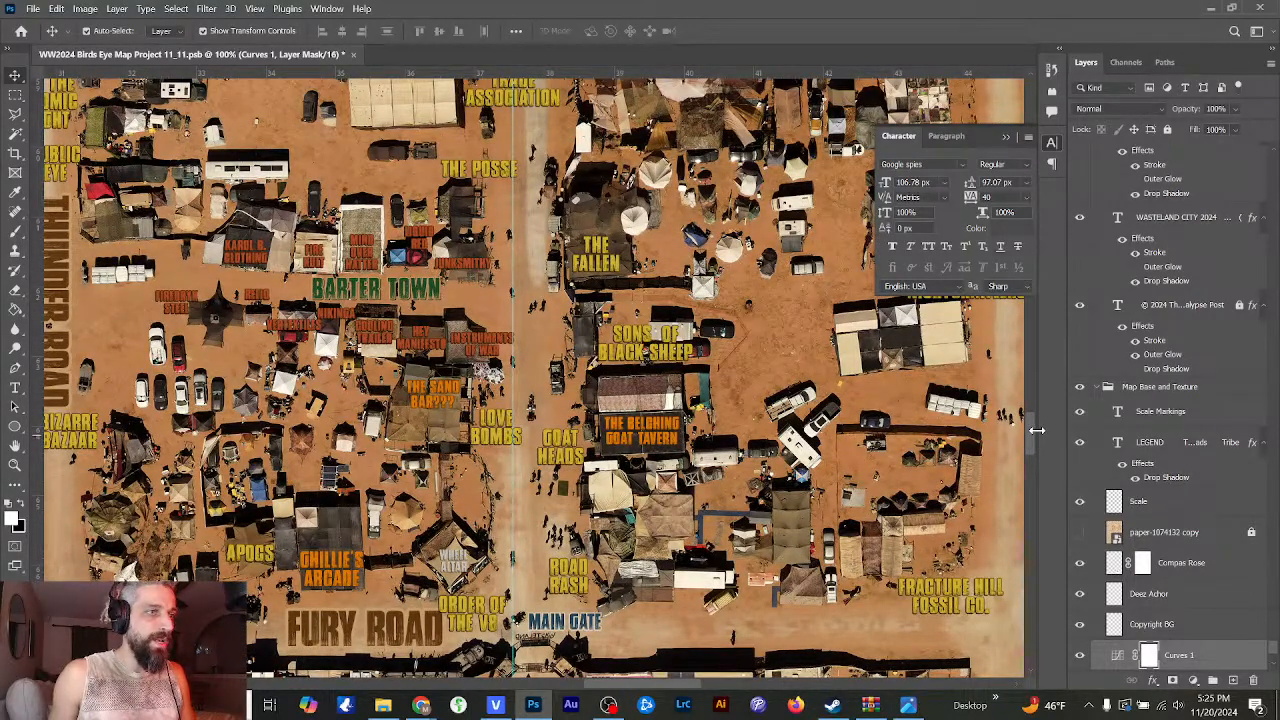
pyautogui.hotkey('ctrl', '+')
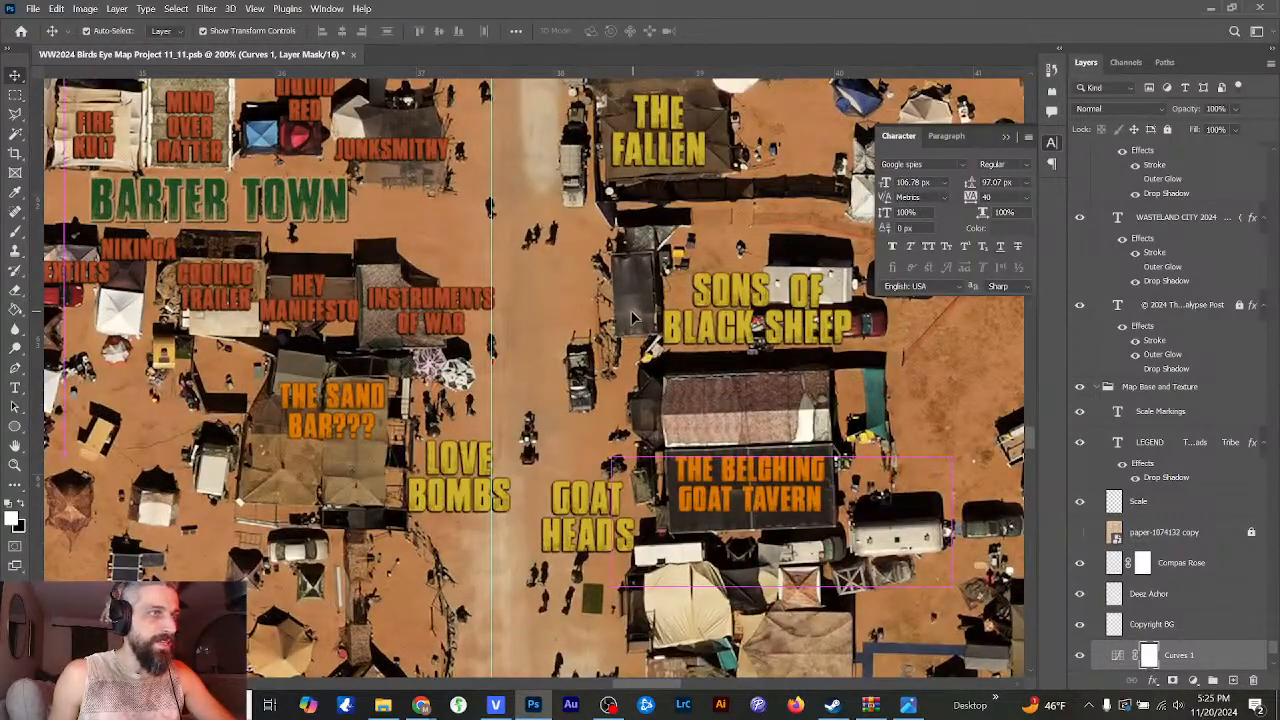
pyautogui.moveTo(1030, 438); pyautogui.dragTo(1030, 447)
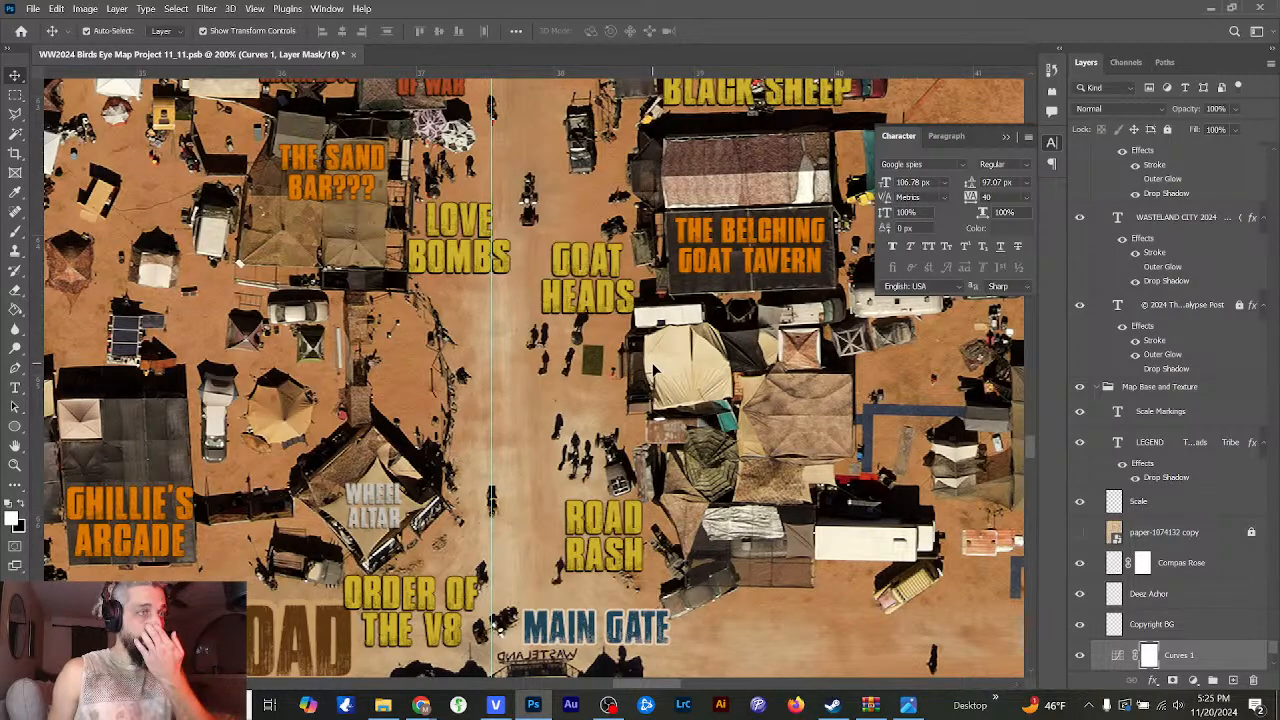
pyautogui.hotkey('ctrl', '-')
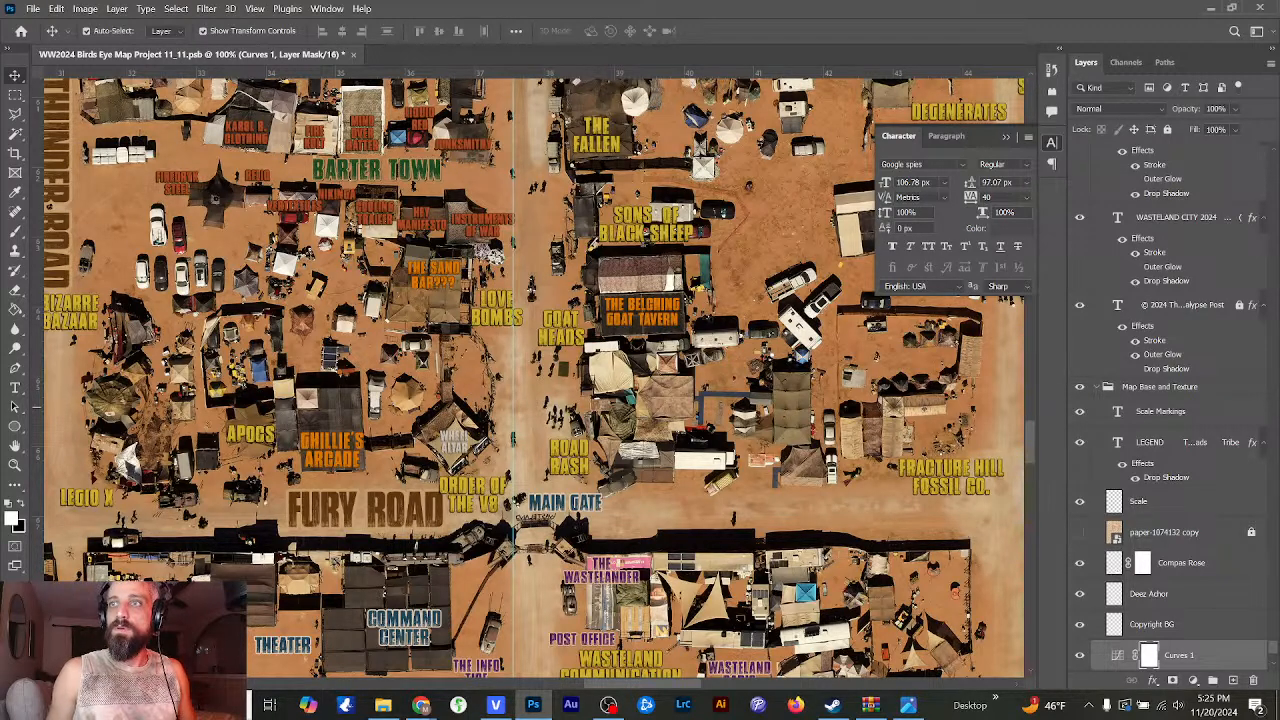
# - Switch to Chrome, enlarge the Wasteland Weekend website to the full screen and open its Event Layout page
pyautogui.click(421, 705)
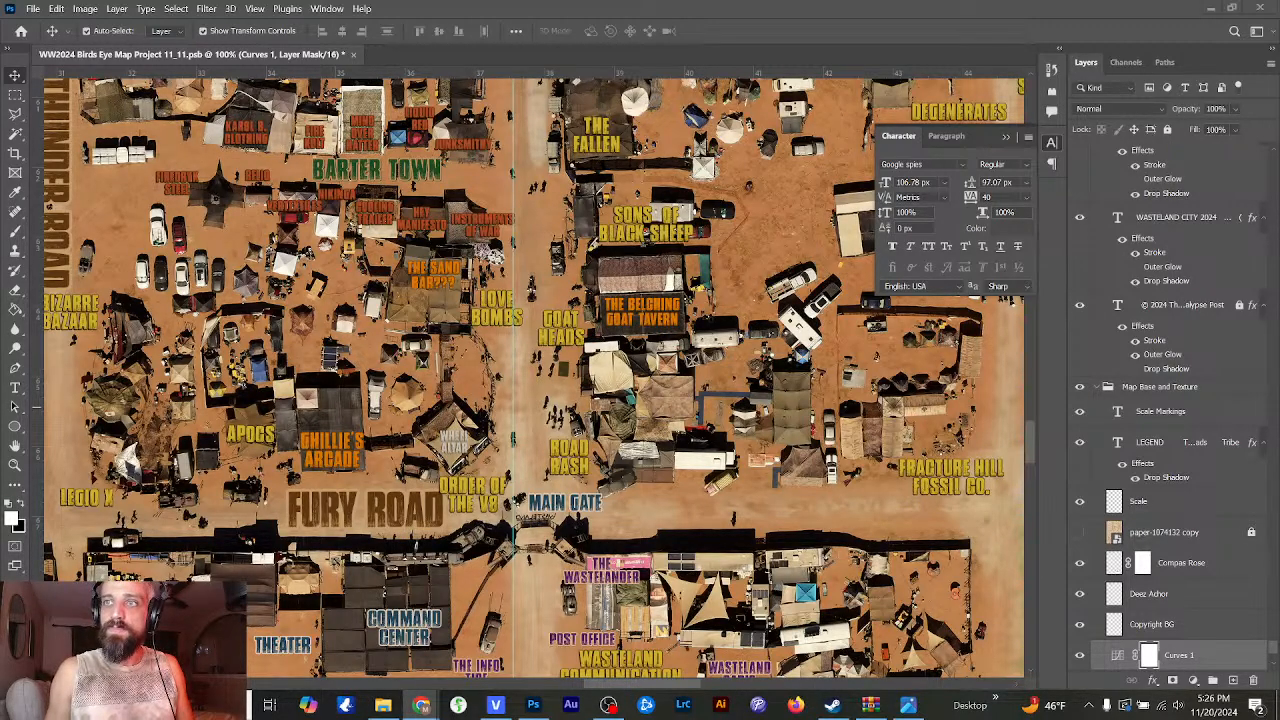
pyautogui.moveTo(1279, 250); pyautogui.dragTo(636, 64)
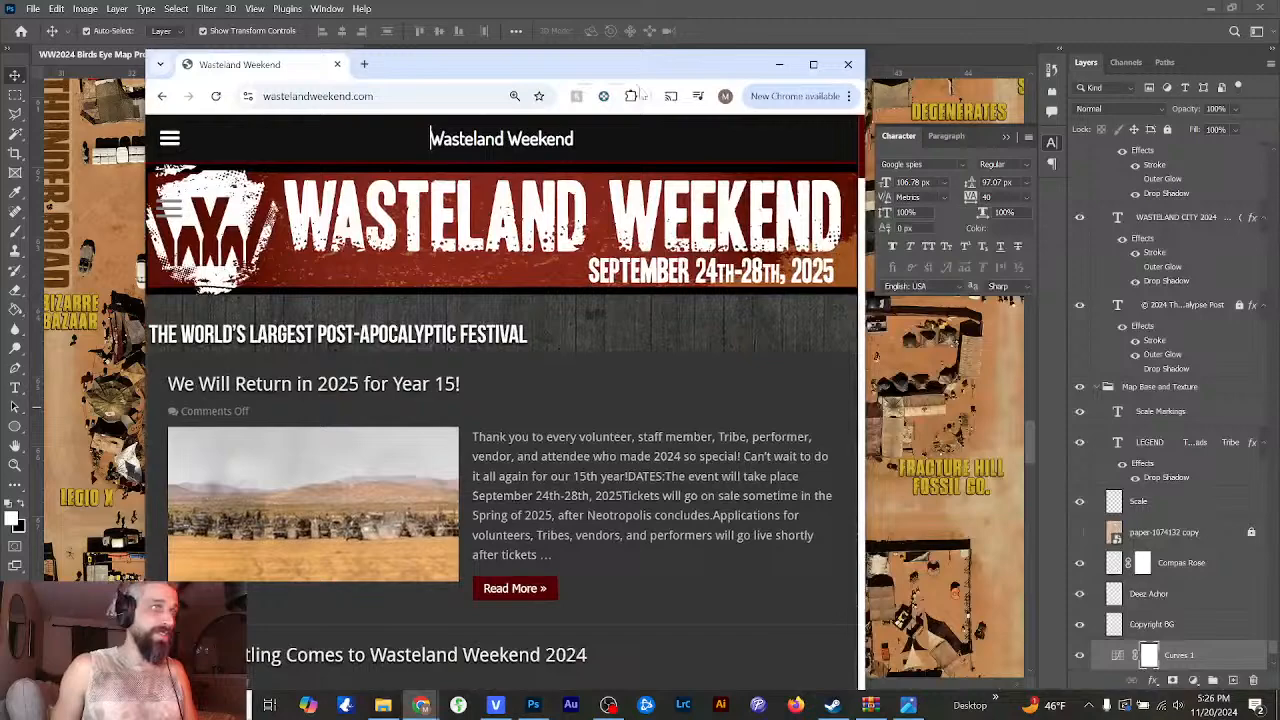
pyautogui.click(815, 64)
pyautogui.moveTo(269, 275)
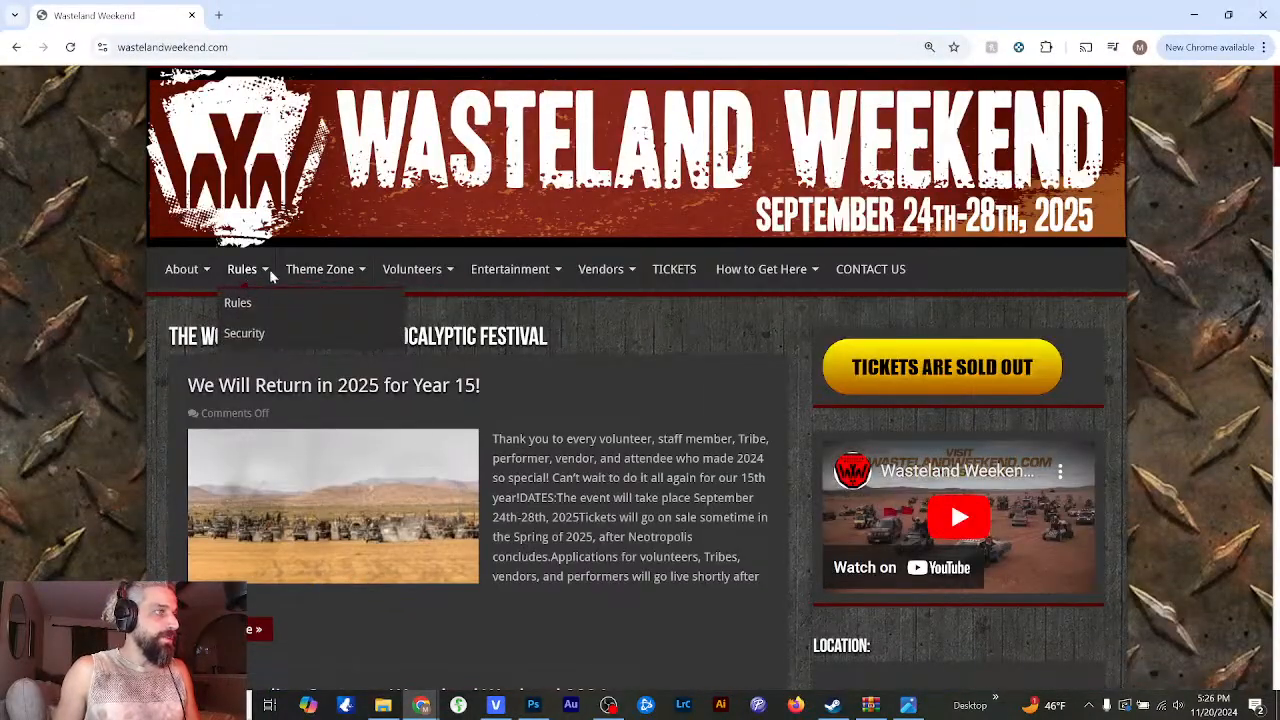
pyautogui.moveTo(180, 277)
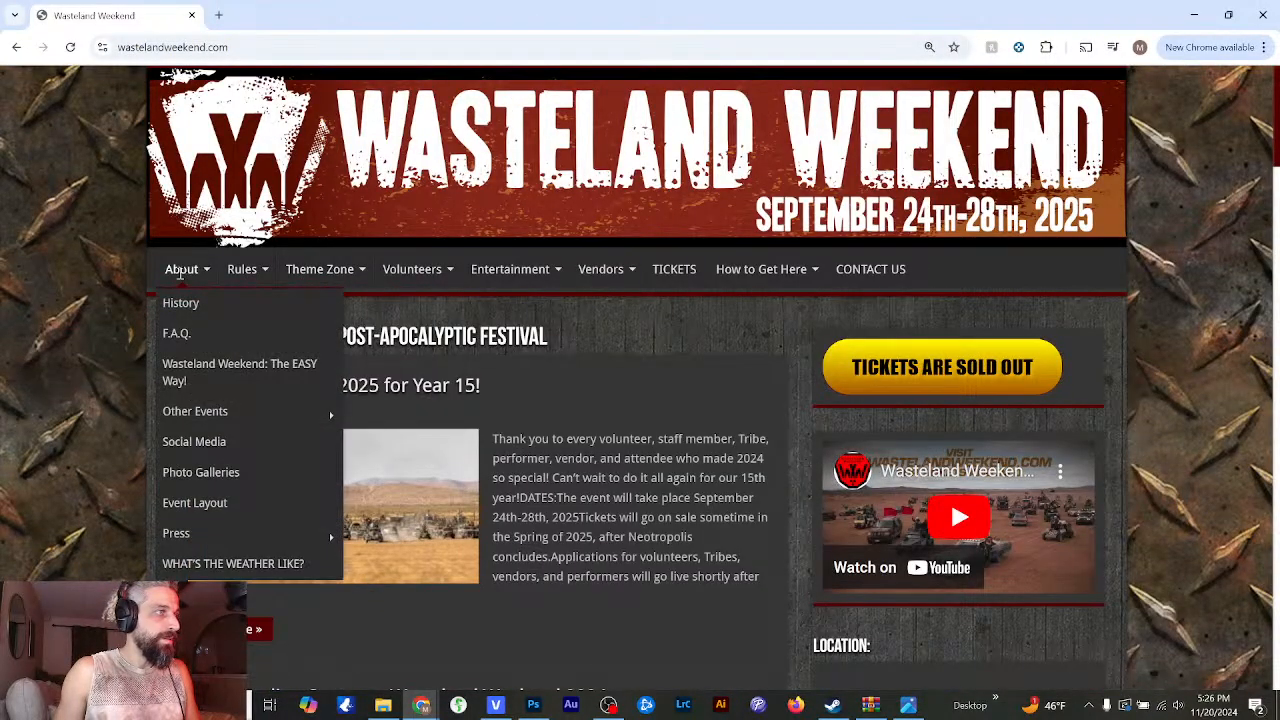
pyautogui.click(211, 513)
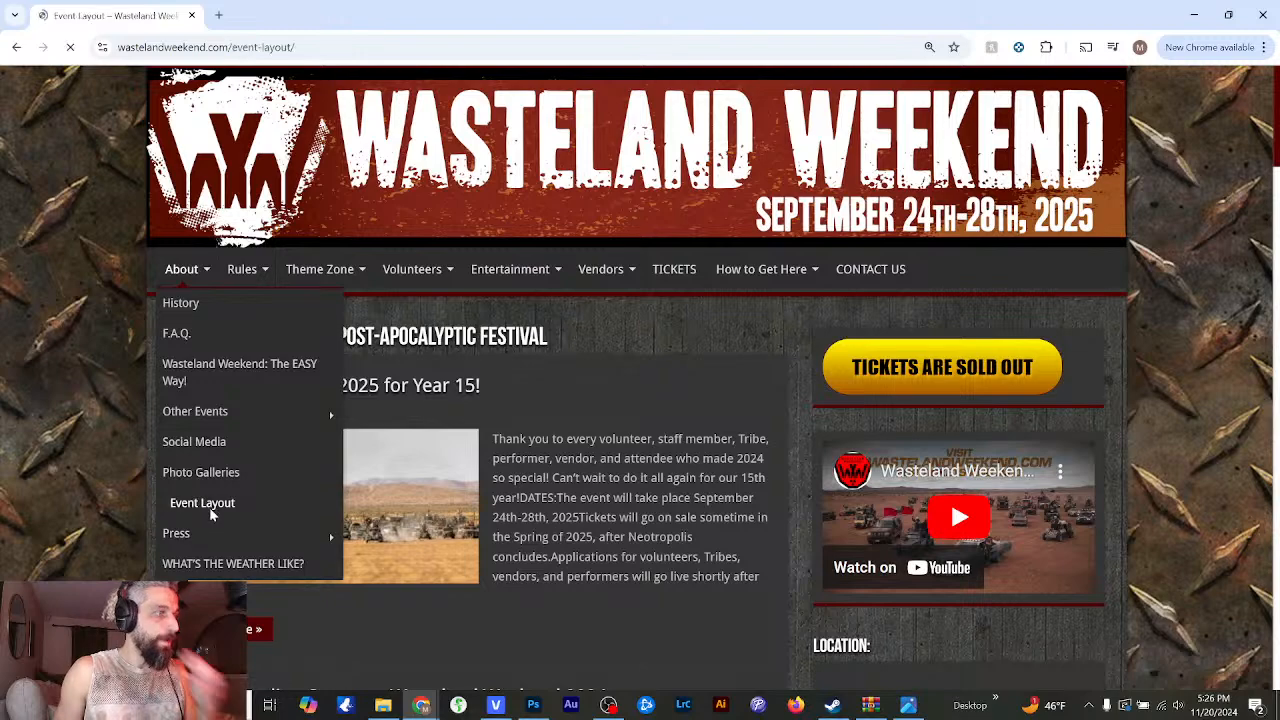
# - Review the official 2024 event map with its camp and food vendor lists, and return to the bird's-eye map in Photoshop
pyautogui.scroll(-3, 450, 452)
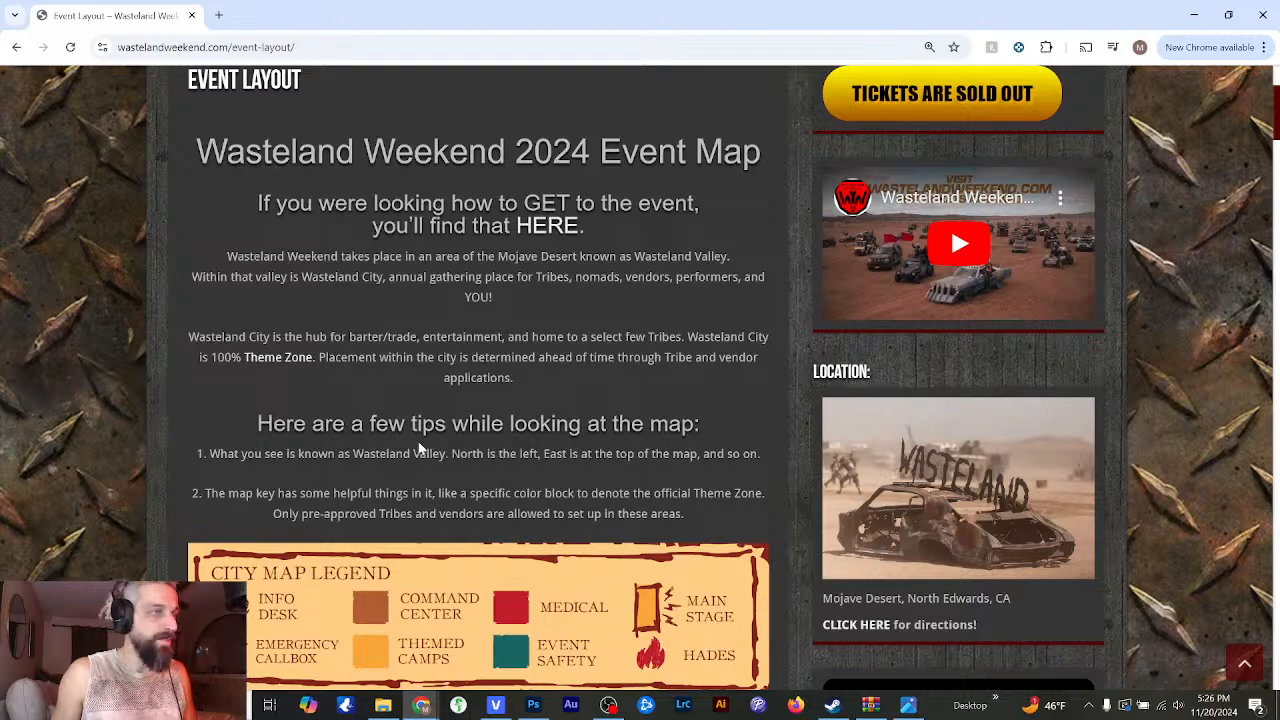
pyautogui.scroll(-4, 420, 445)
pyautogui.scroll(-4, 423, 438)
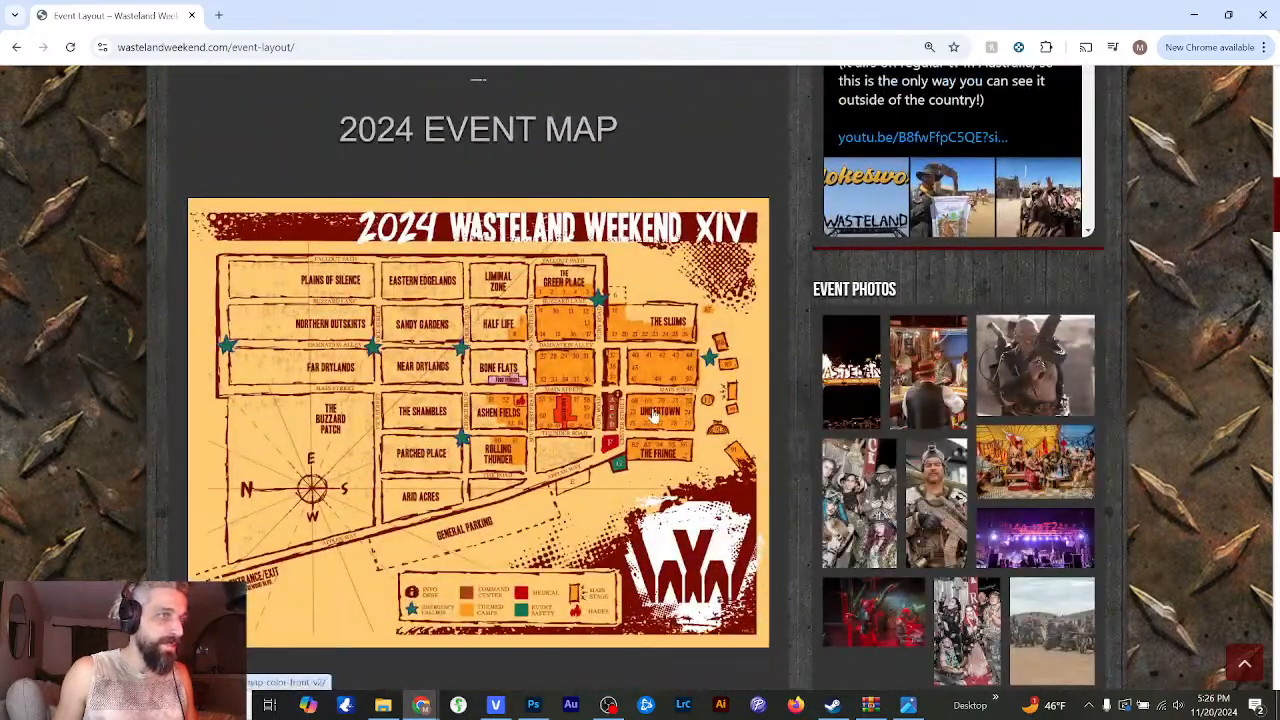
pyautogui.scroll(-1, 594, 412)
pyautogui.scroll(-5, 594, 412)
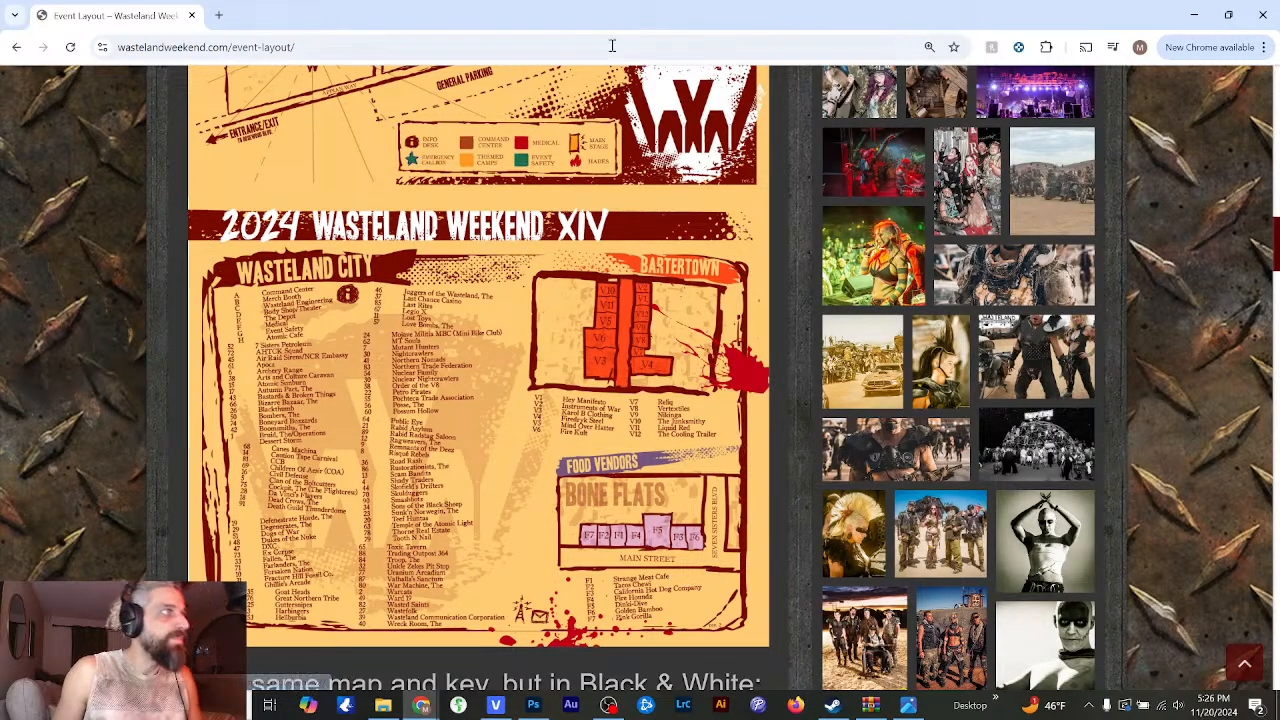
pyautogui.click(1193, 15)
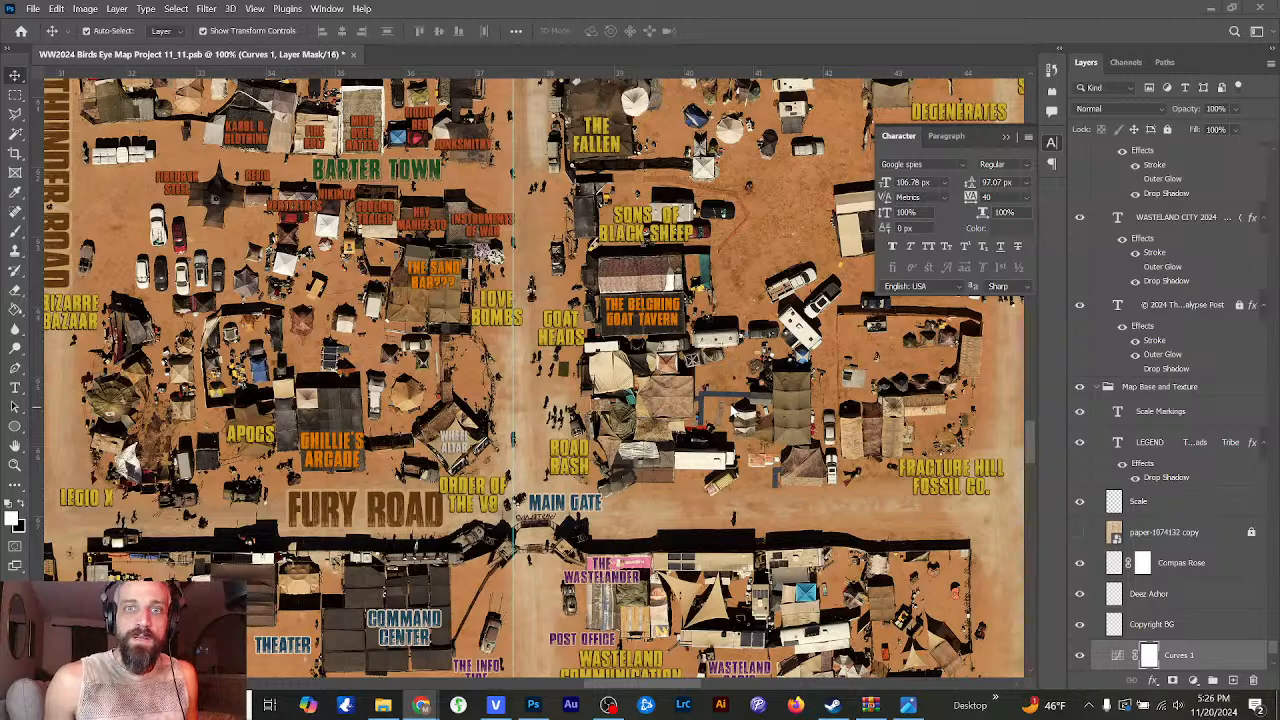
# - Examine the map from Fury Road up to Ashen Fields and Bone Flats, and back down around Atomic Sally's Sanctuary
pyautogui.scroll(1, 748, 412)
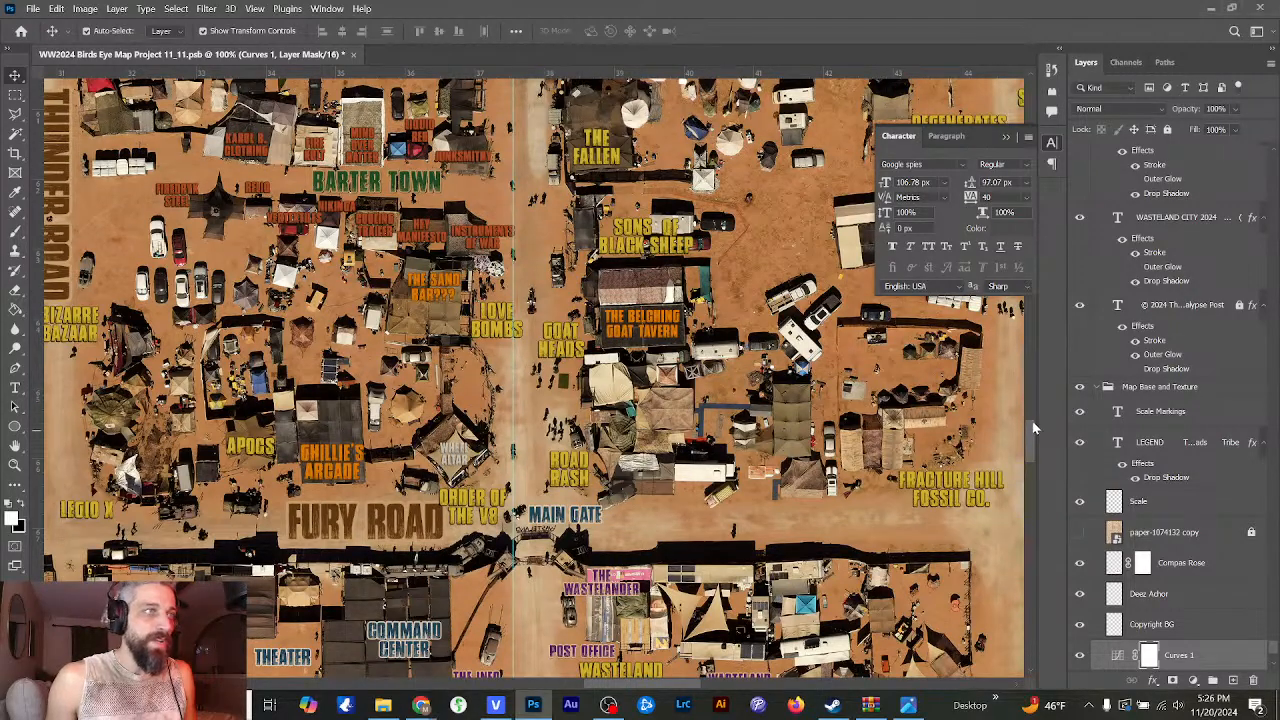
pyautogui.moveTo(1030, 436); pyautogui.dragTo(1031, 377)
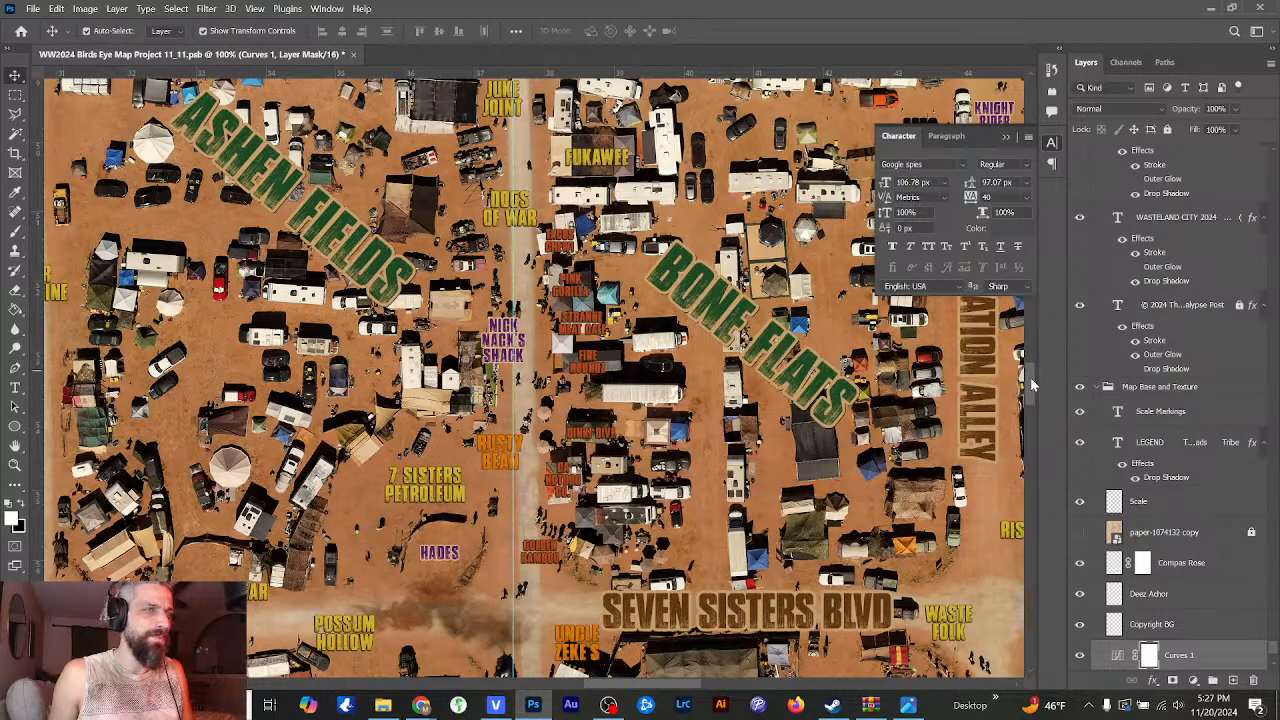
pyautogui.moveTo(1030, 377); pyautogui.dragTo(1031, 395)
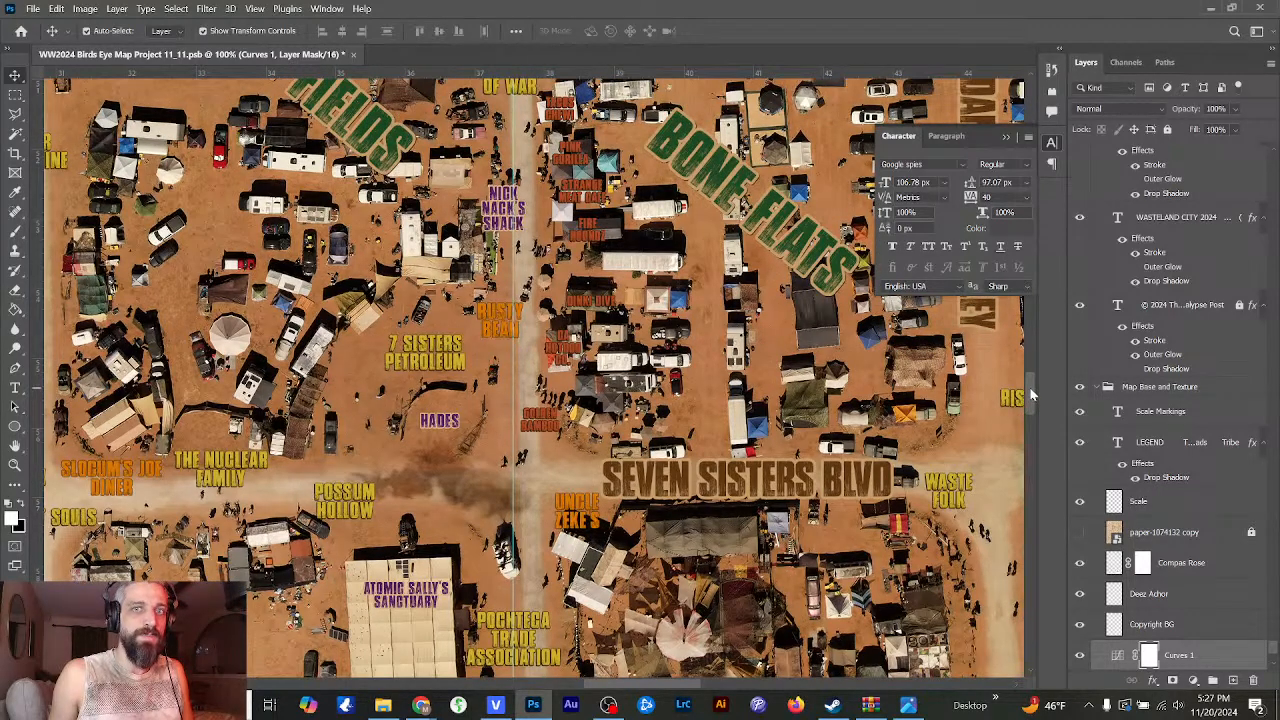
pyautogui.moveTo(1029, 387); pyautogui.dragTo(1030, 408)
pyautogui.scroll(-5, 1028, 407)
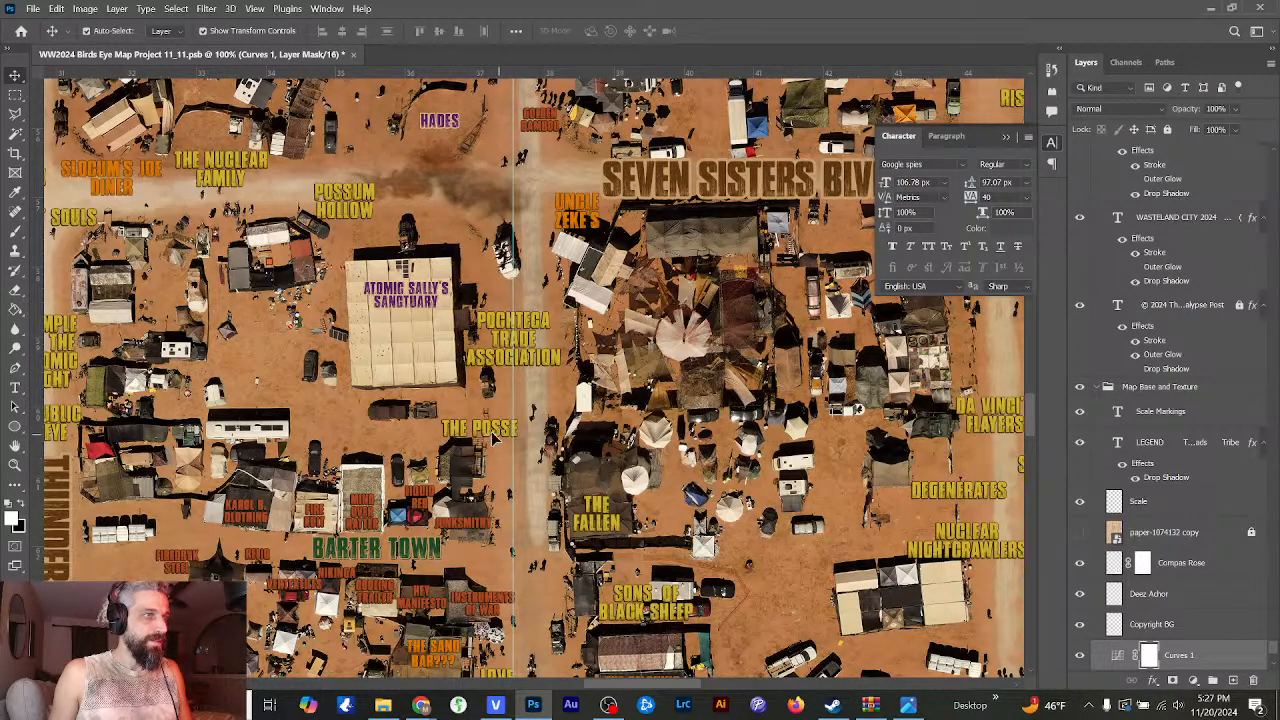
pyautogui.moveTo(661, 689); pyautogui.dragTo(648, 690)
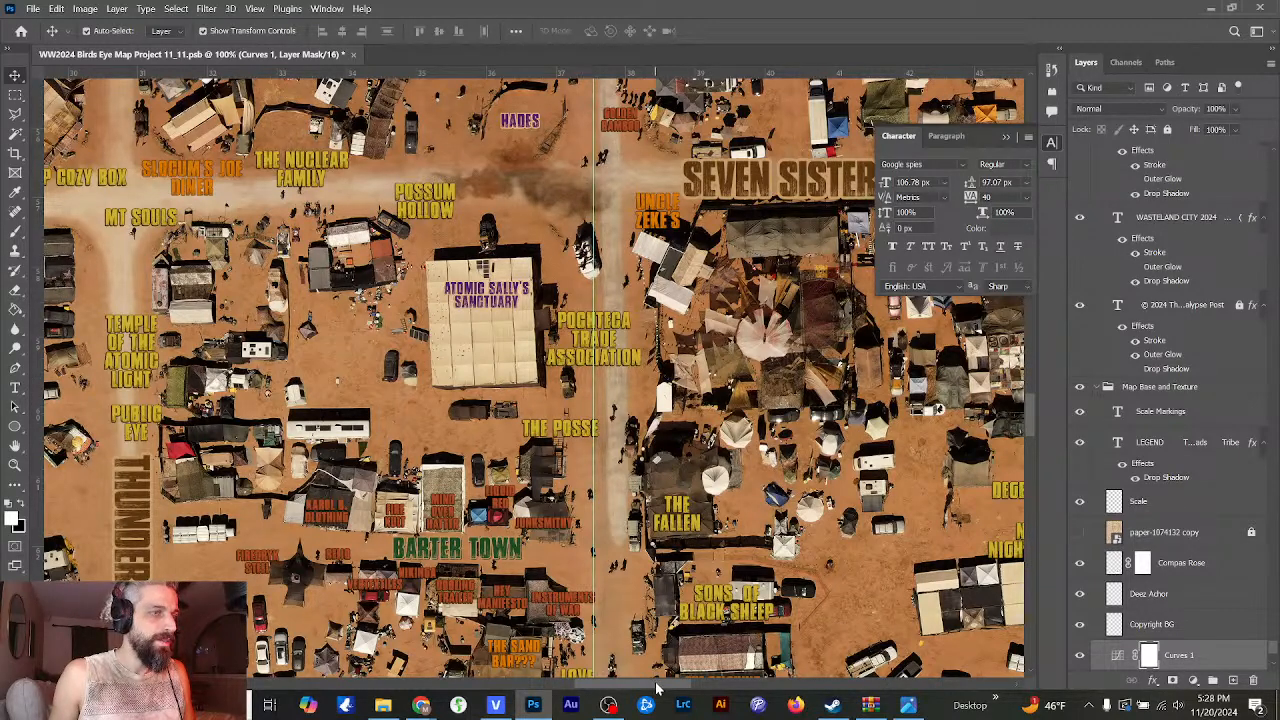
pyautogui.moveTo(658, 688); pyautogui.dragTo(640, 690)
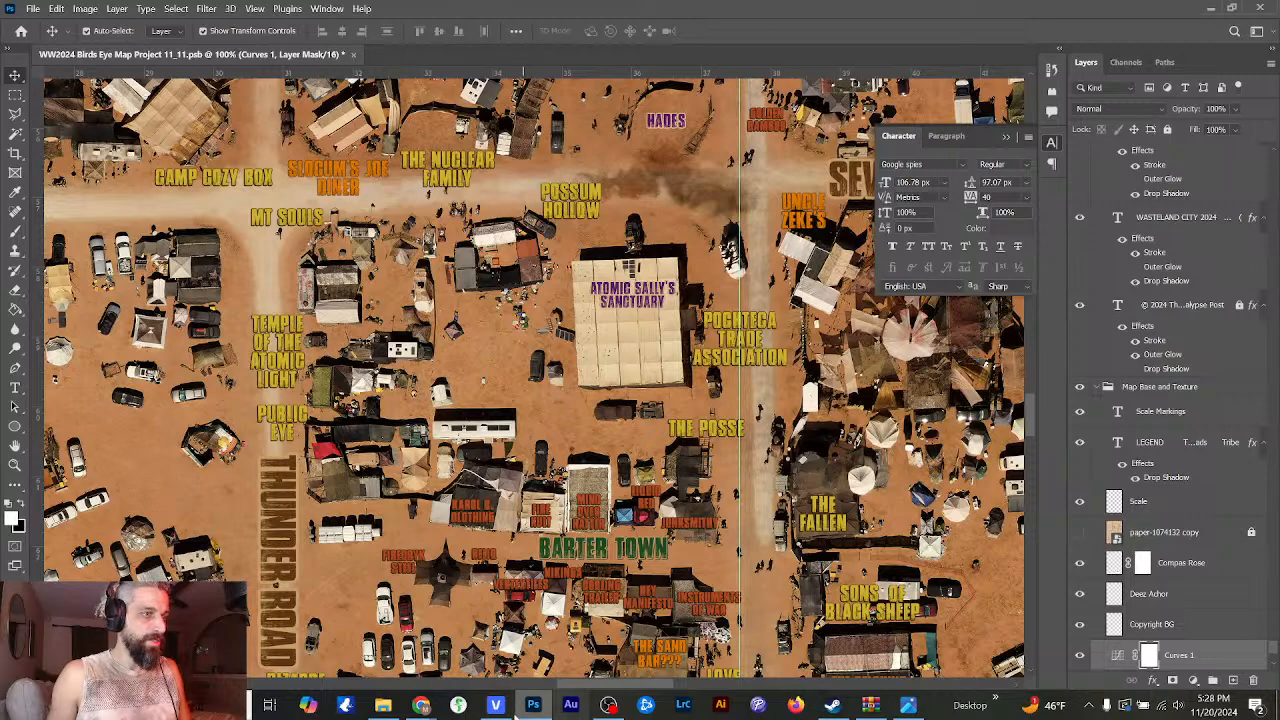
# - Switch to Chrome to check the official 2024 Wasteland City camp list, and return to the map in Photoshop
pyautogui.moveTo(422, 705)
pyautogui.click(695, 665)
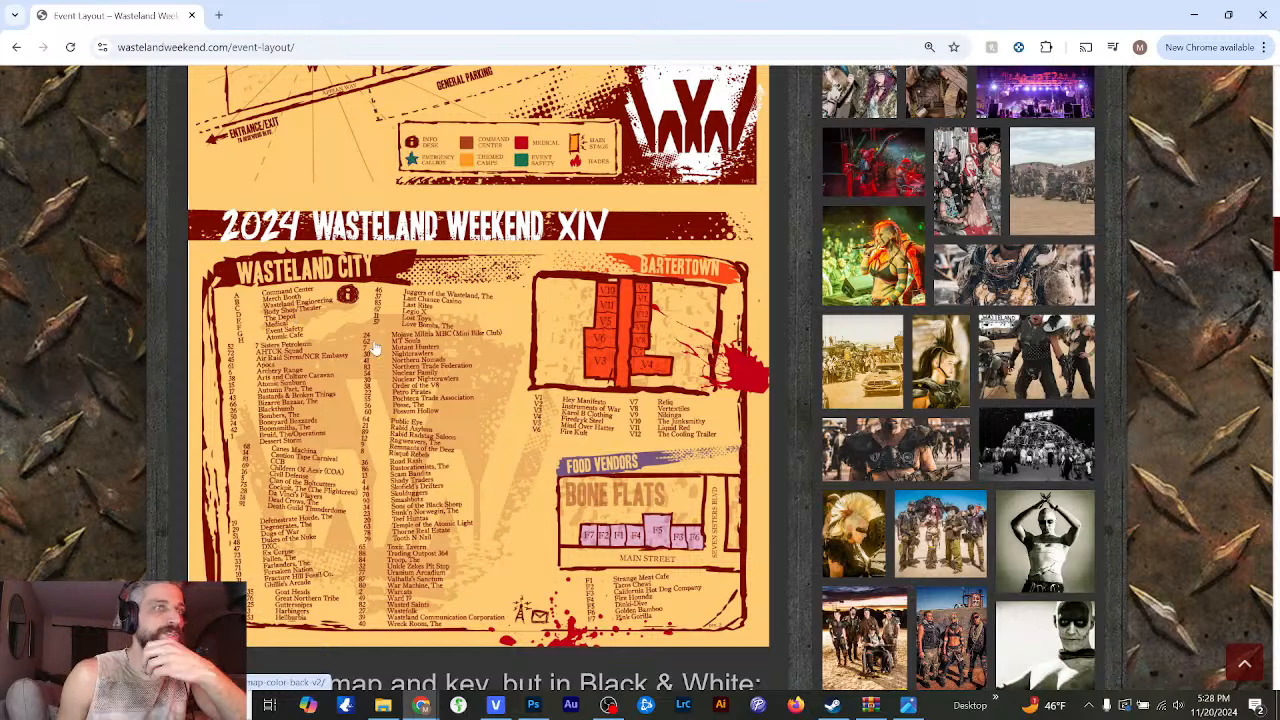
pyautogui.click(1194, 14)
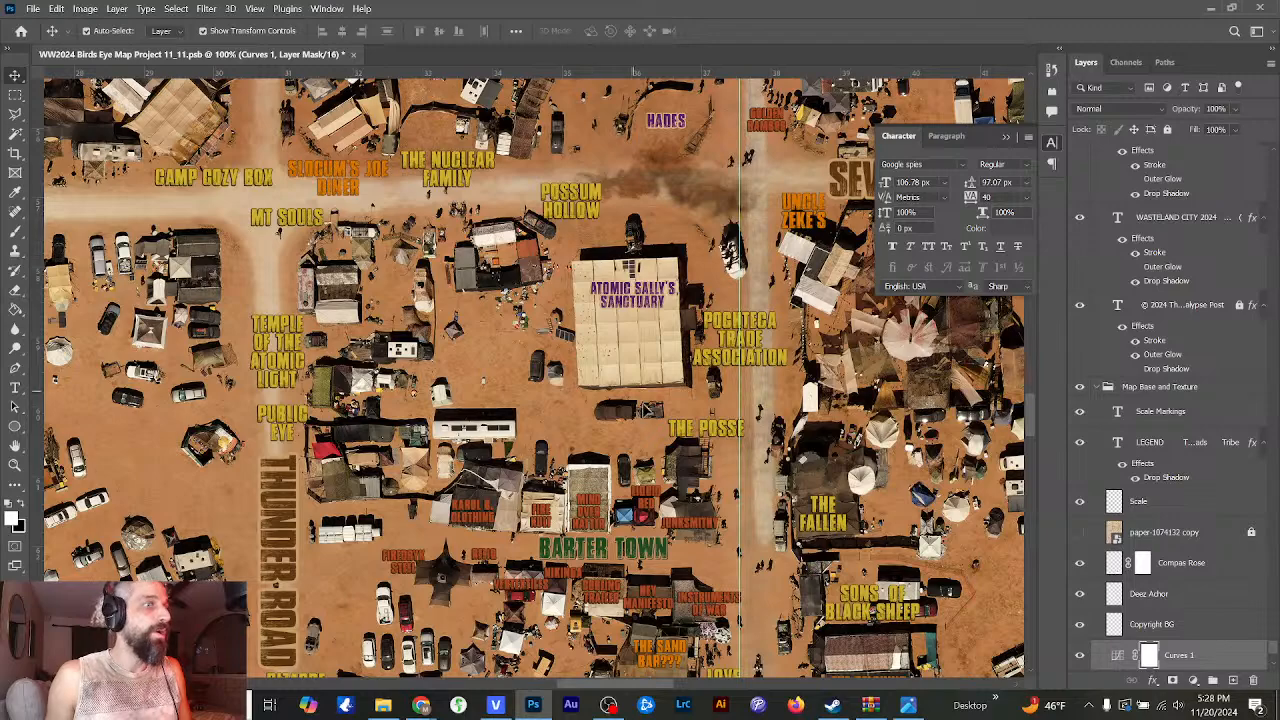
# - Inspect the street between The Posse, Barter Town and The Fallen close up
pyautogui.scroll(-5, 1036, 418)
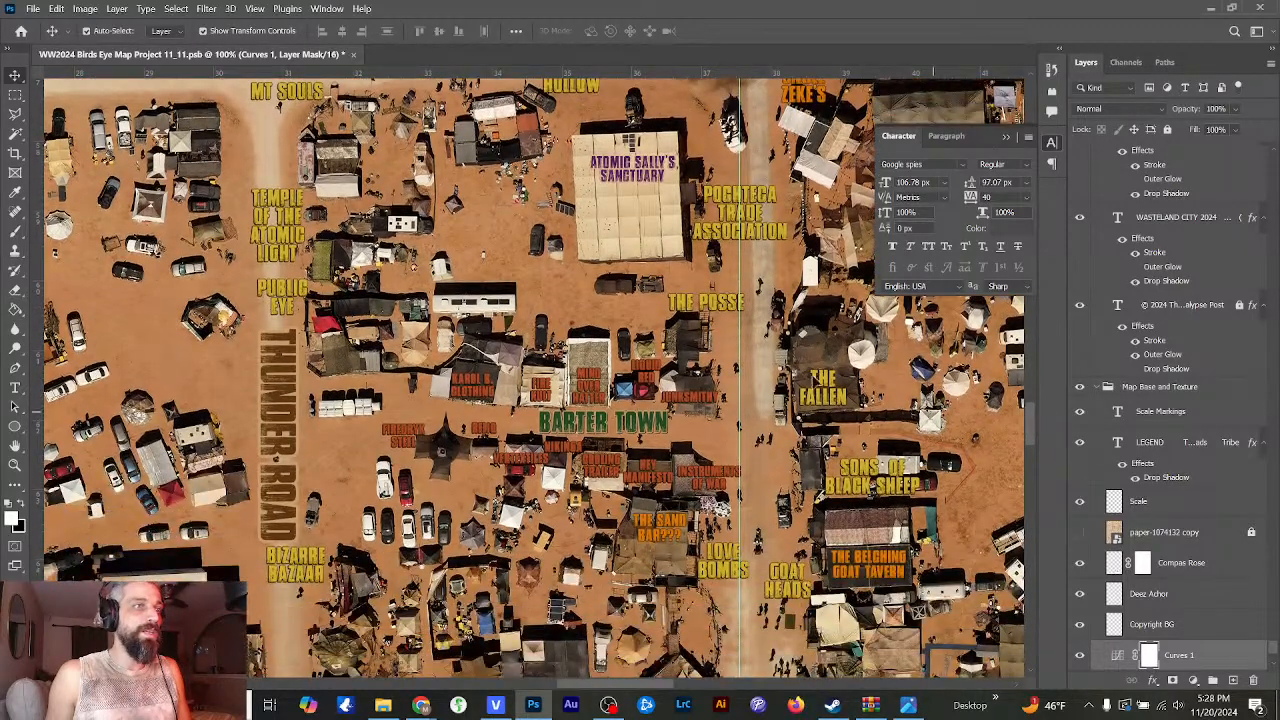
pyautogui.hscroll(7, 676, 688)
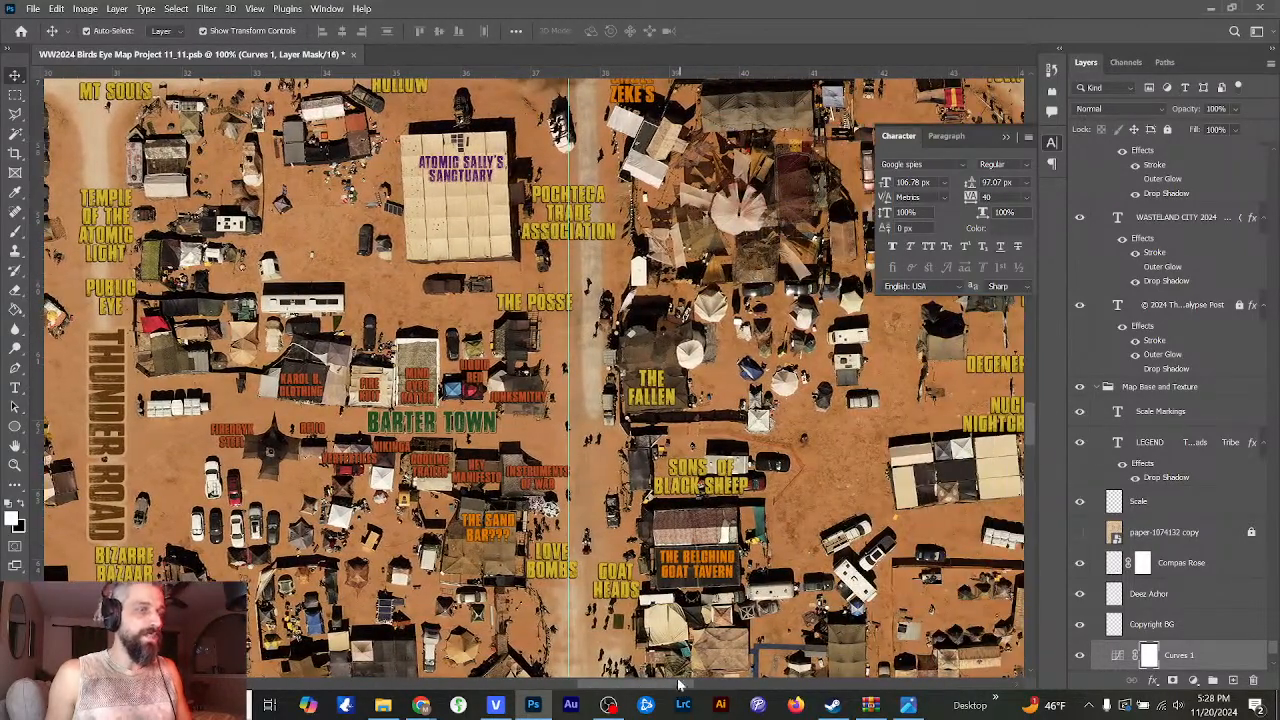
pyautogui.hotkey('ctrl', '+')
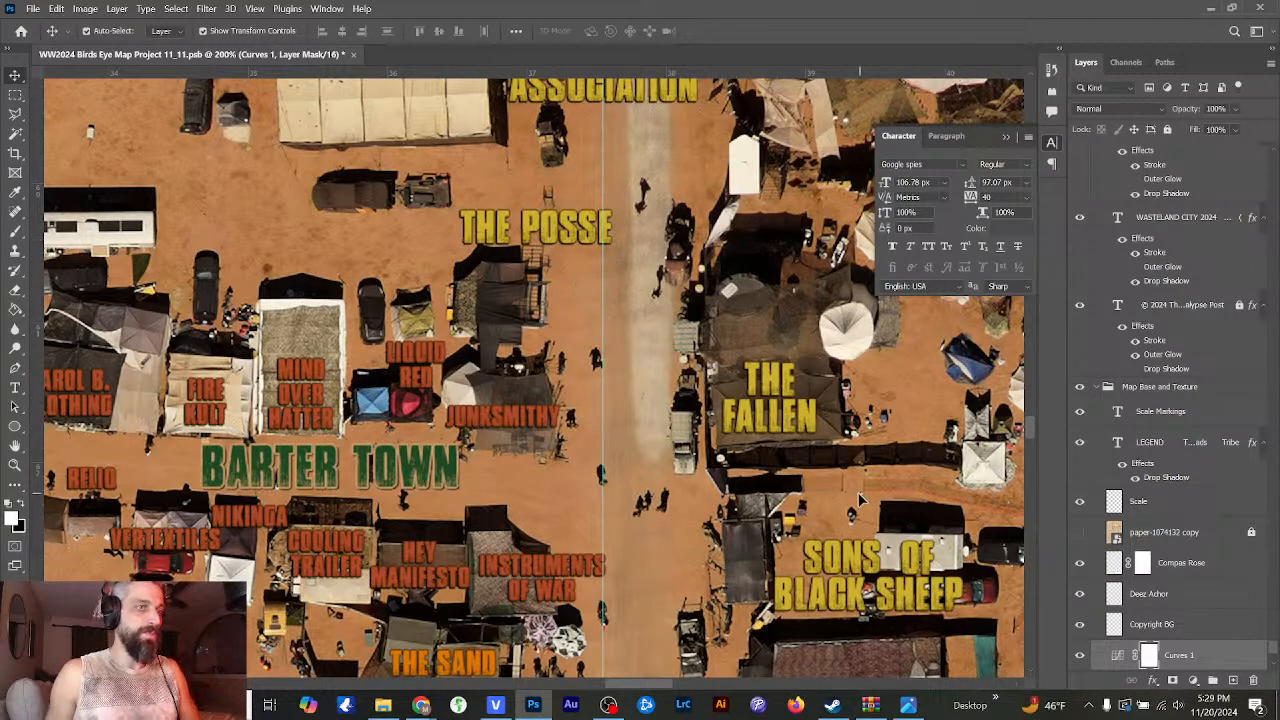
pyautogui.hotkey('ctrl', '-')
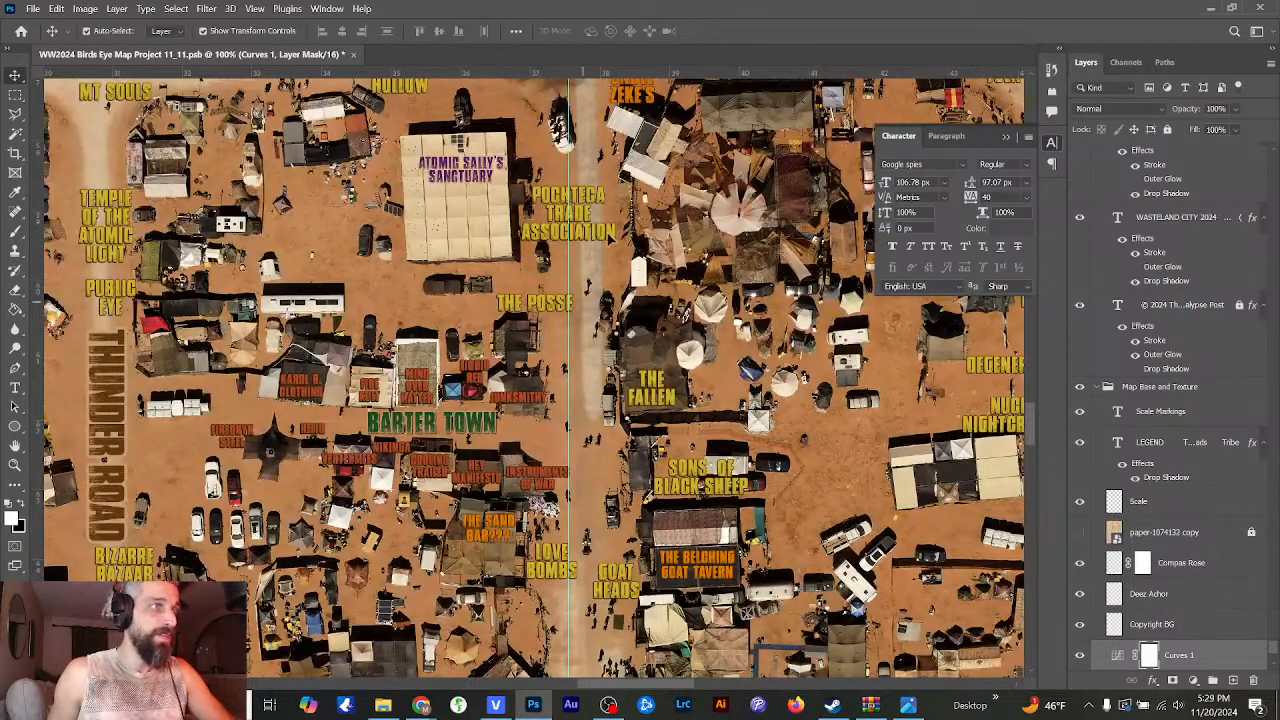
# - Duplicate the Atomic Sally's Sanctuary label and place the copy just below The Posse
pyautogui.click(632, 100)
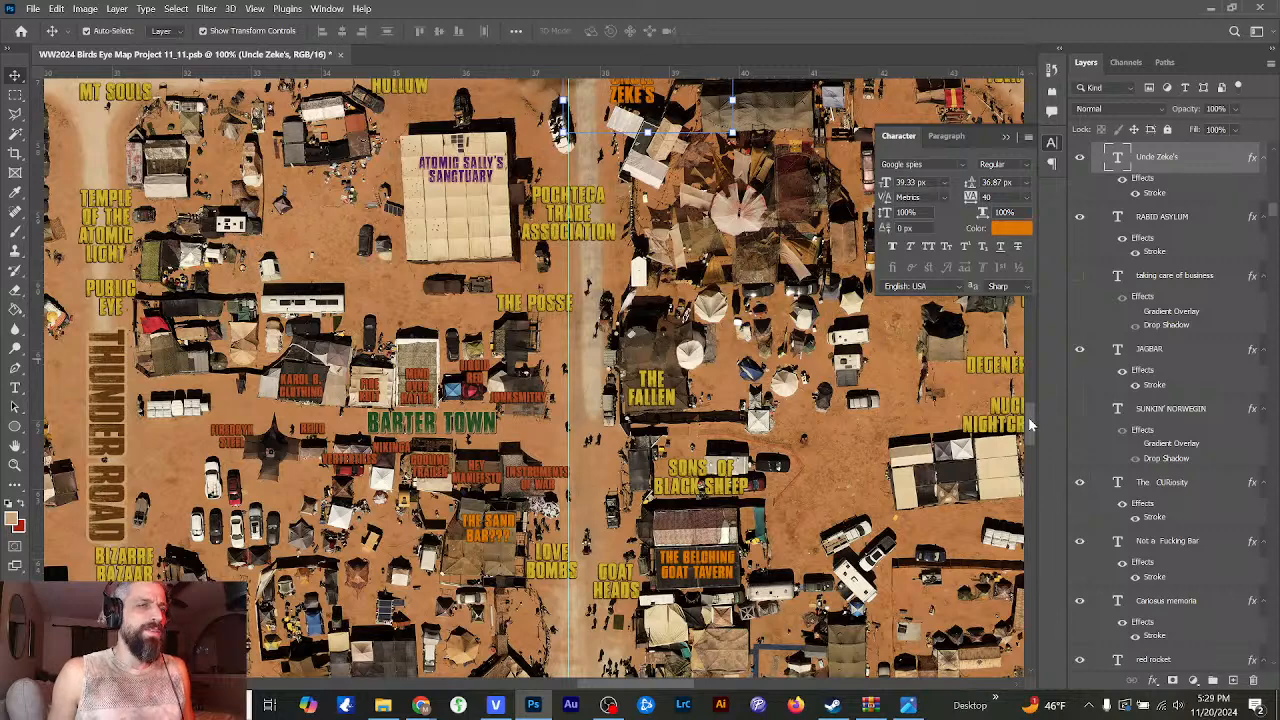
pyautogui.scroll(4, 1028, 417)
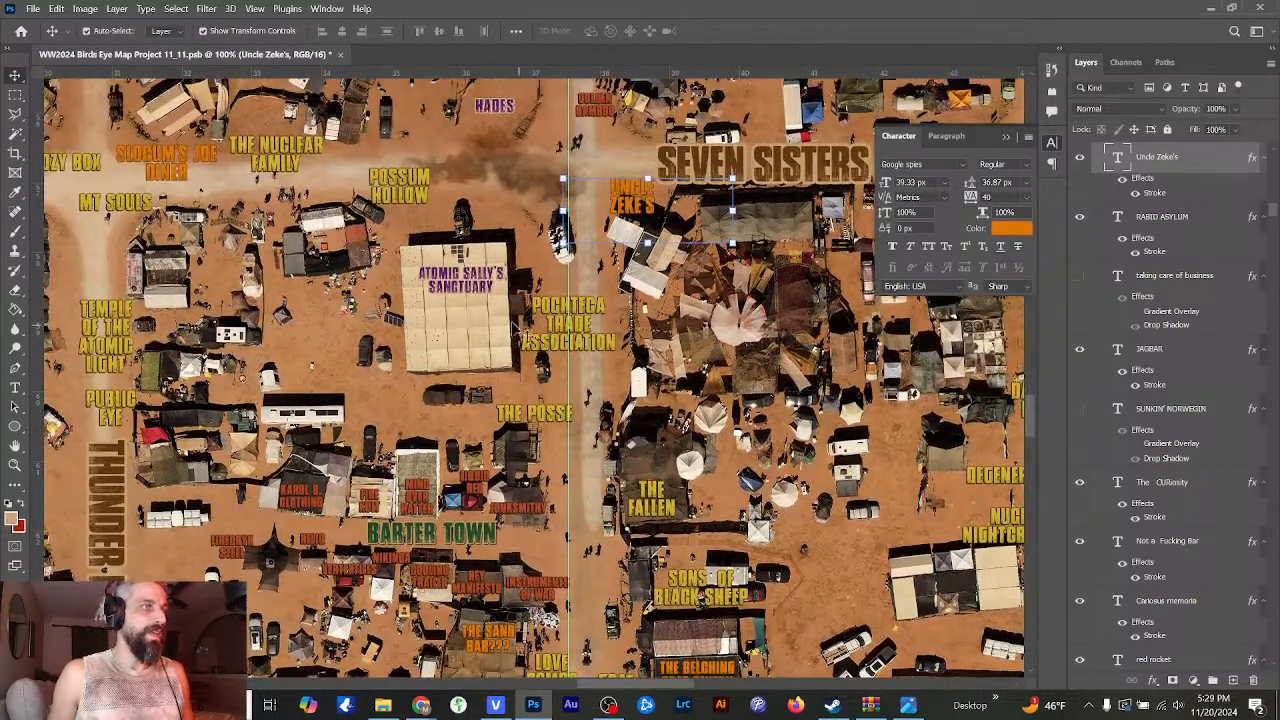
pyautogui.click(480, 287)
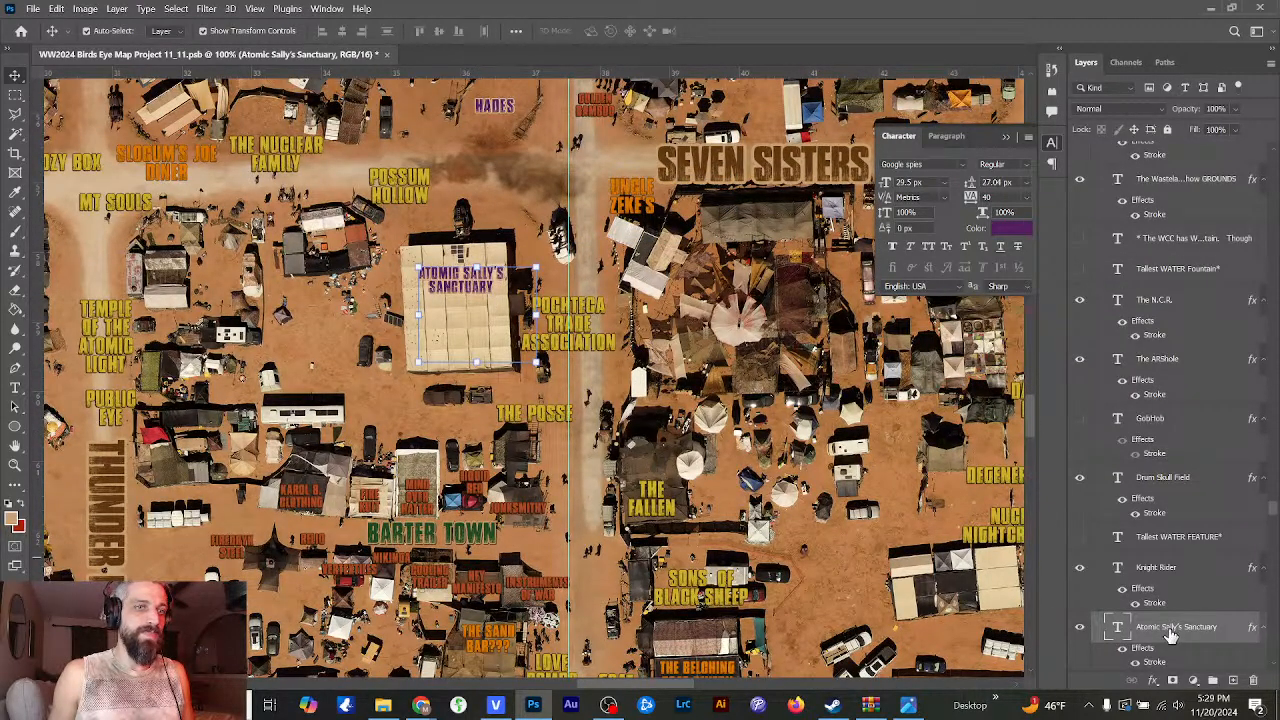
pyautogui.moveTo(1163, 651); pyautogui.dragTo(1233, 680)
pyautogui.moveTo(501, 358); pyautogui.dragTo(601, 523)
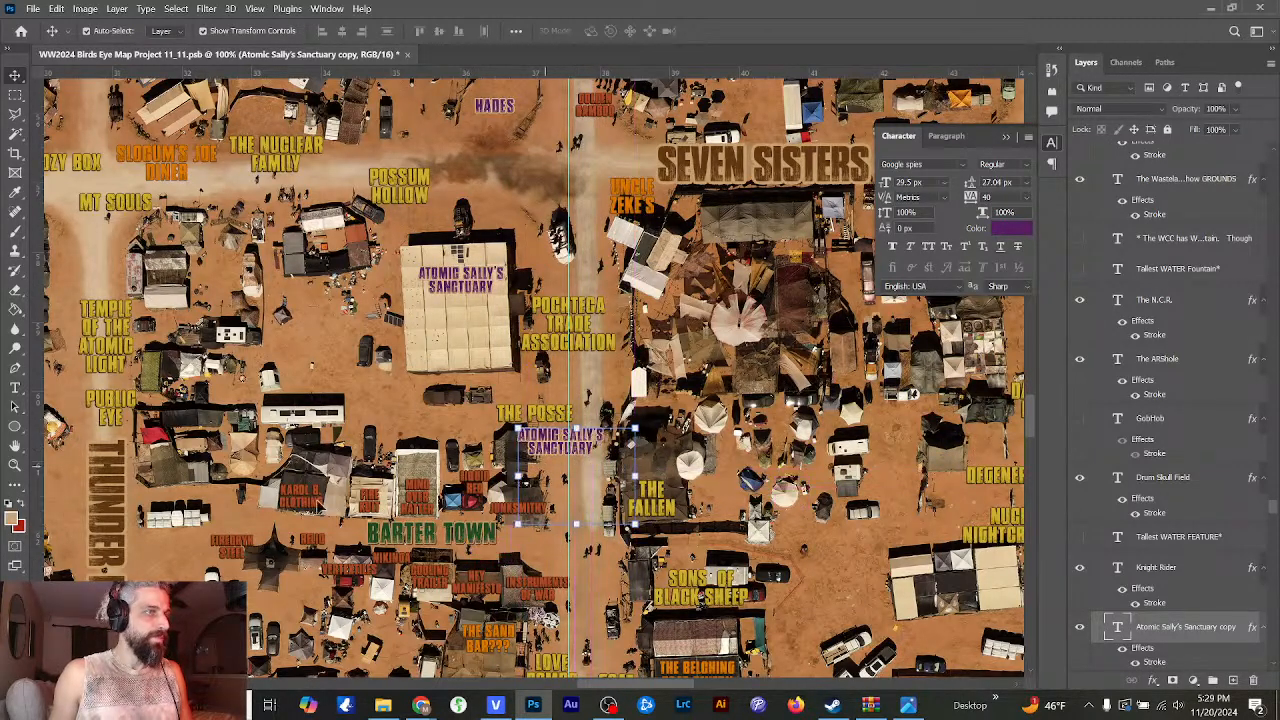
# - Change the copied label's text to "Rasputin's Tea Shop"
pyautogui.click(15, 387)
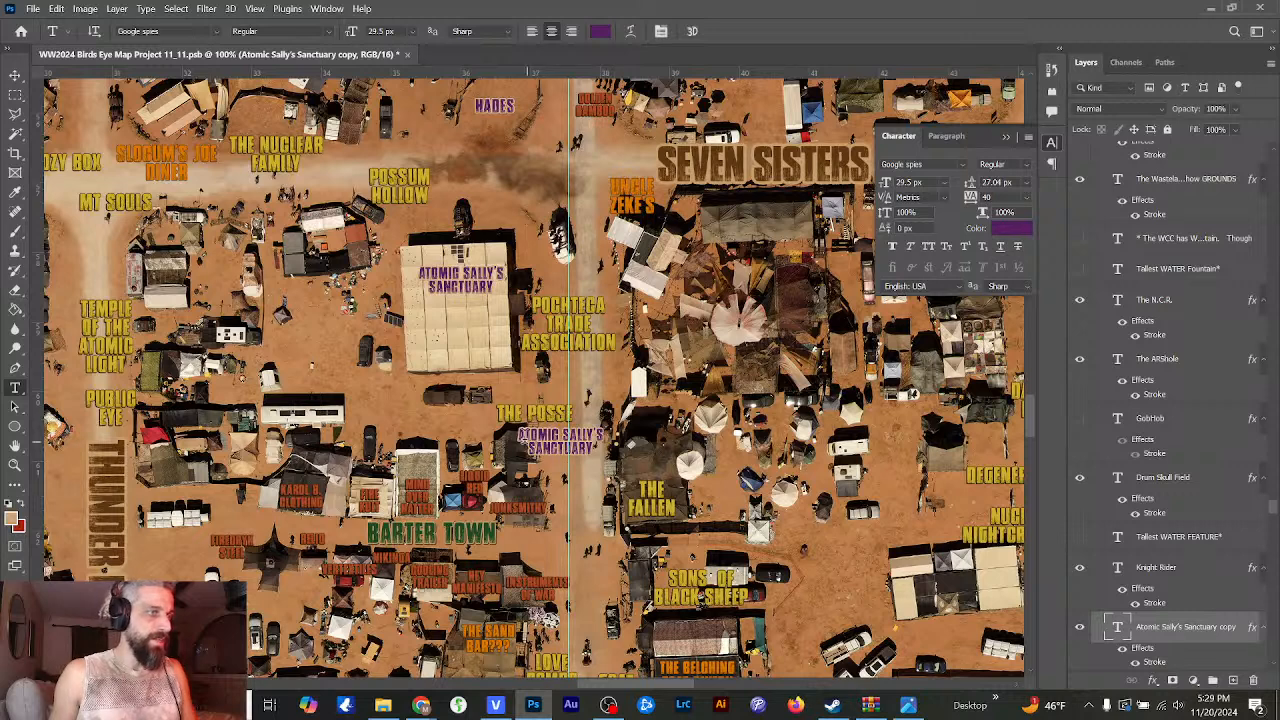
pyautogui.click(520, 436)
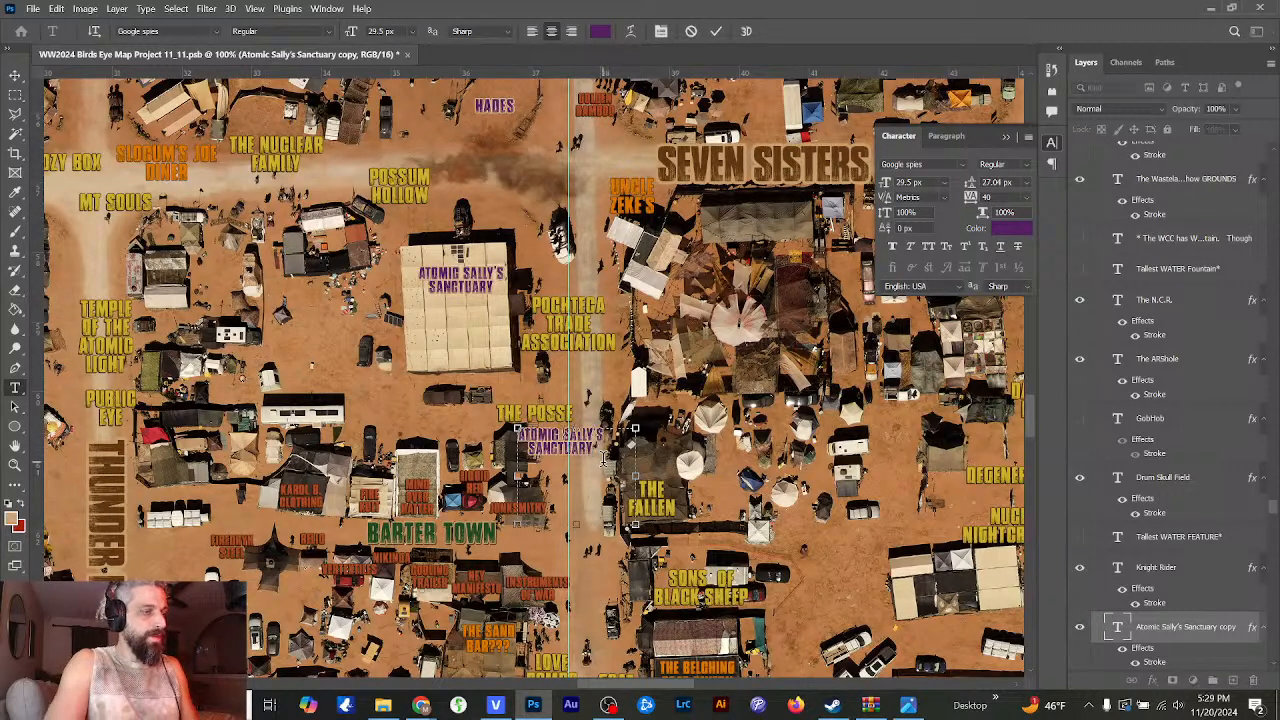
pyautogui.hotkey('ctrl', 'a')
pyautogui.write('RAS')
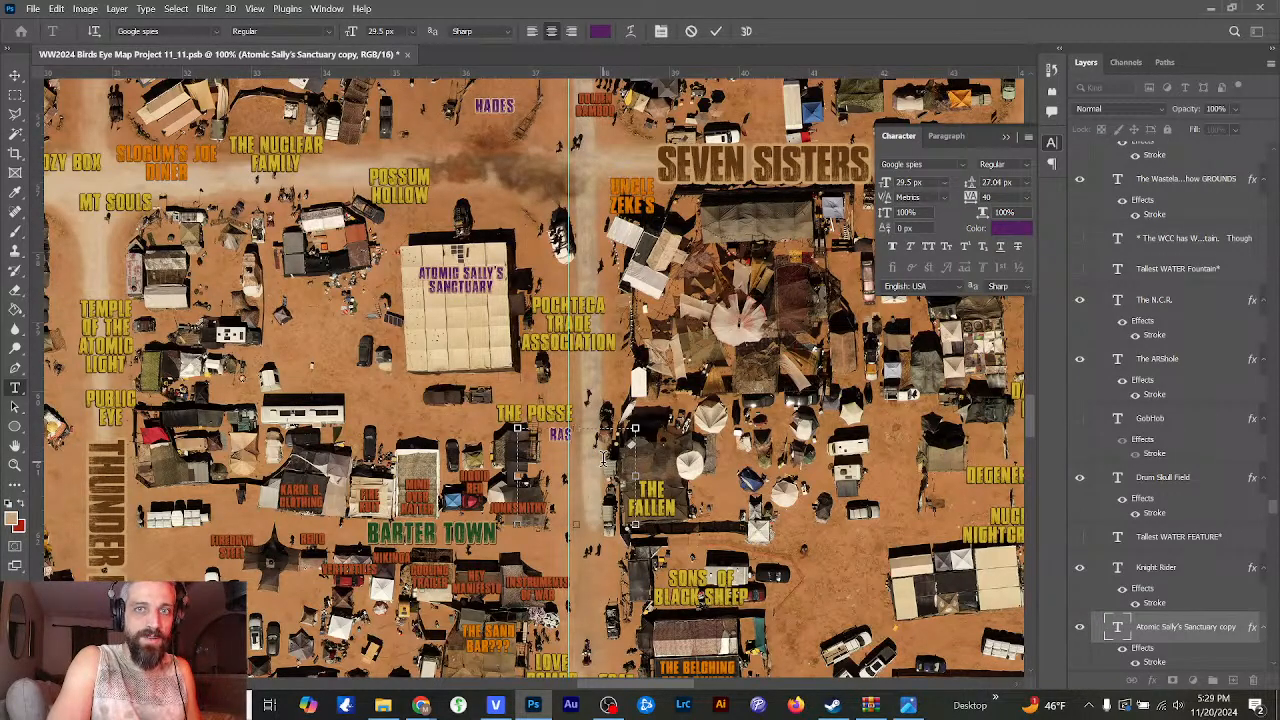
pyautogui.write('P')
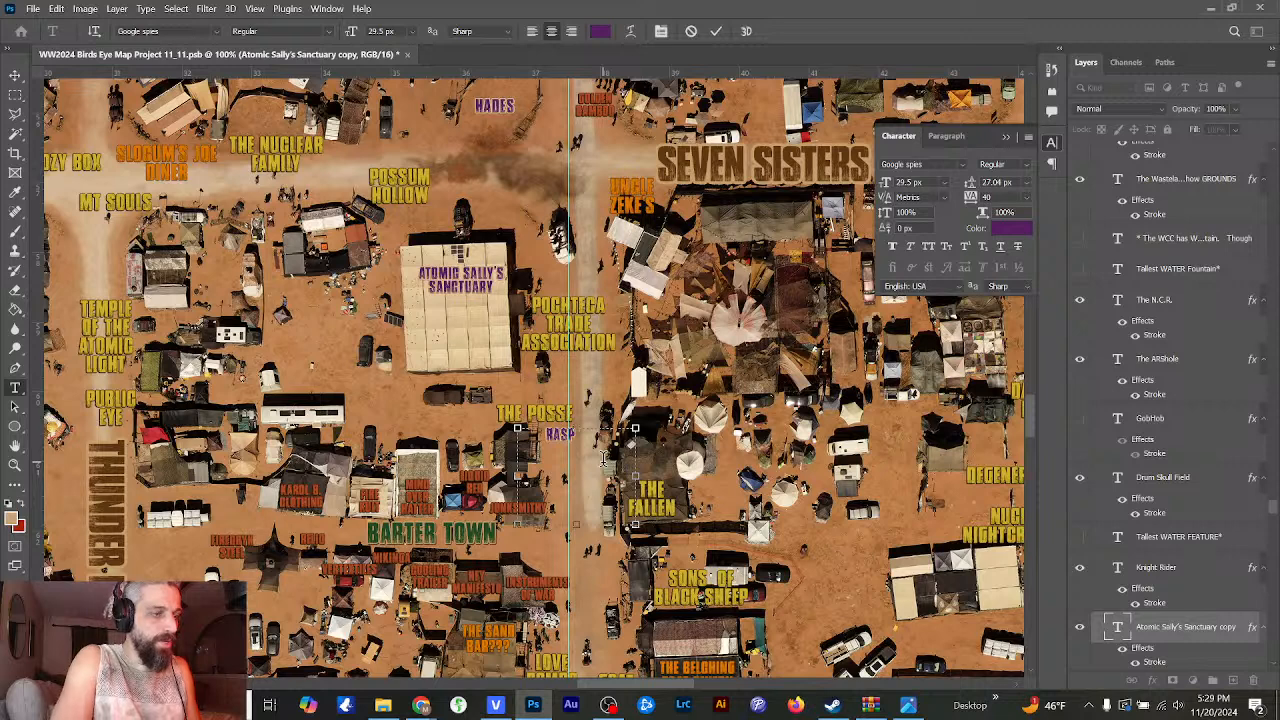
pyautogui.write('UTIN')
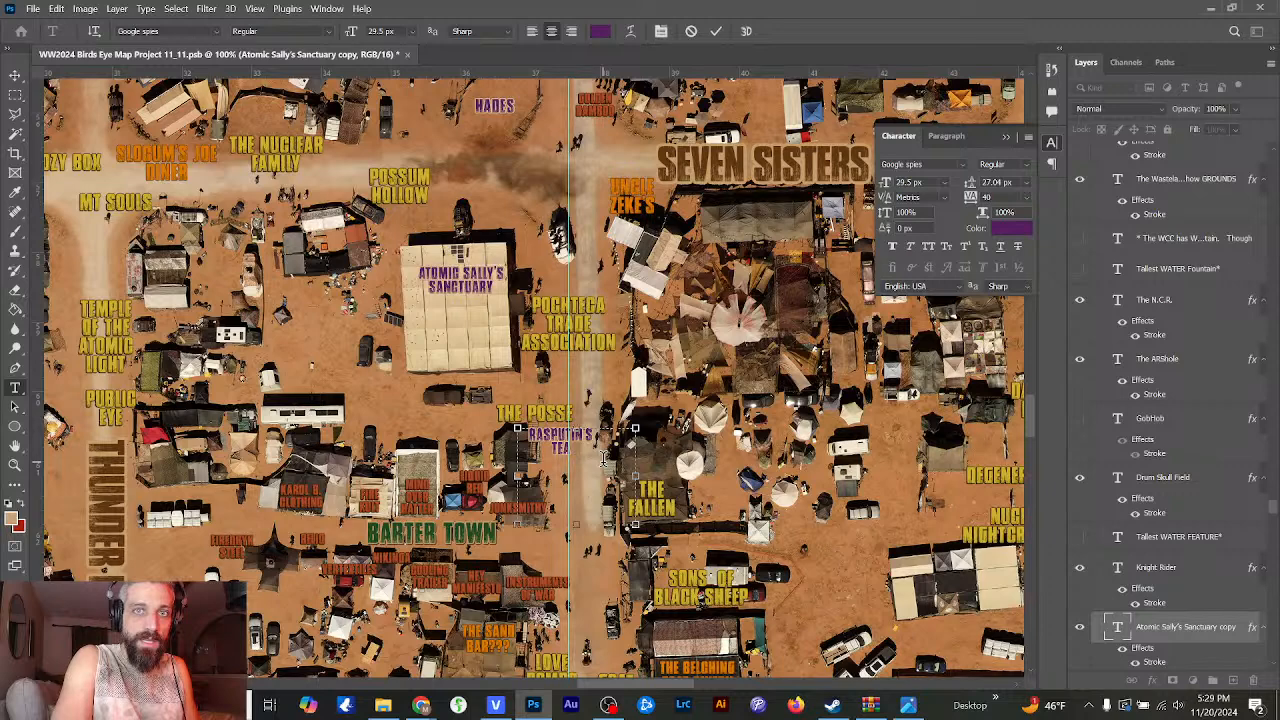
pyautogui.write('SHOP')
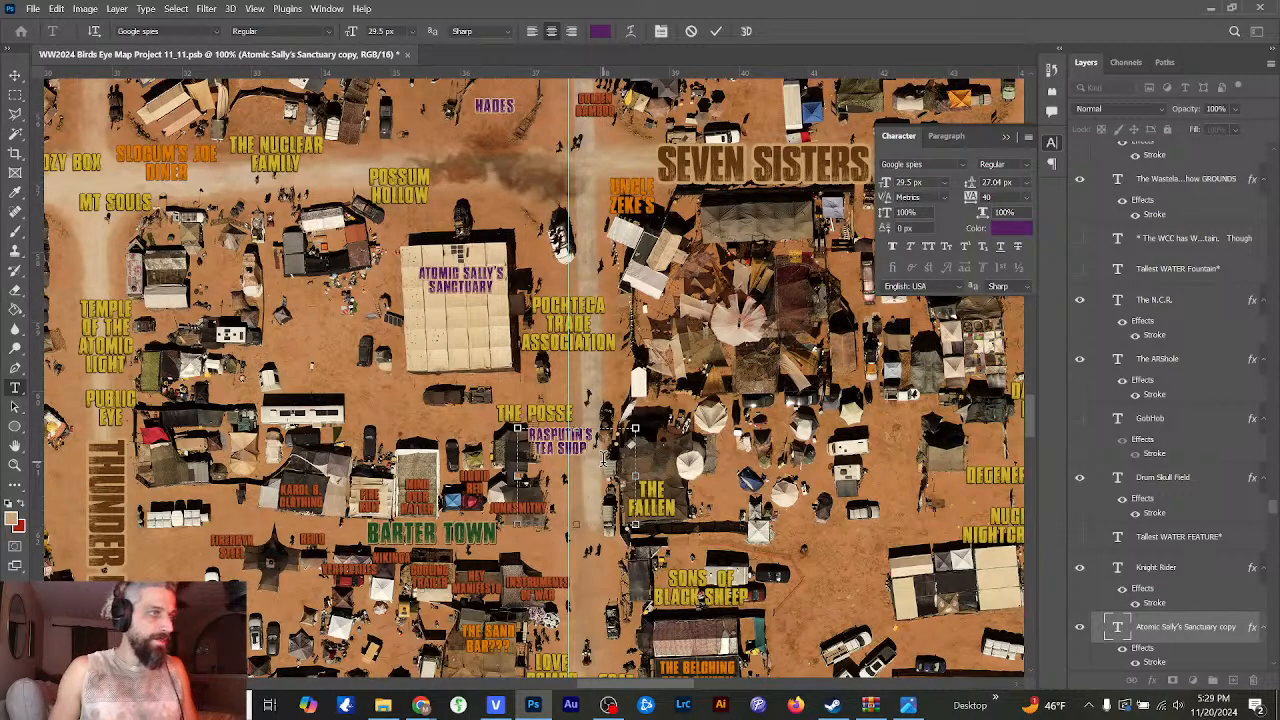
pyautogui.hotkey('ctrl', '+')
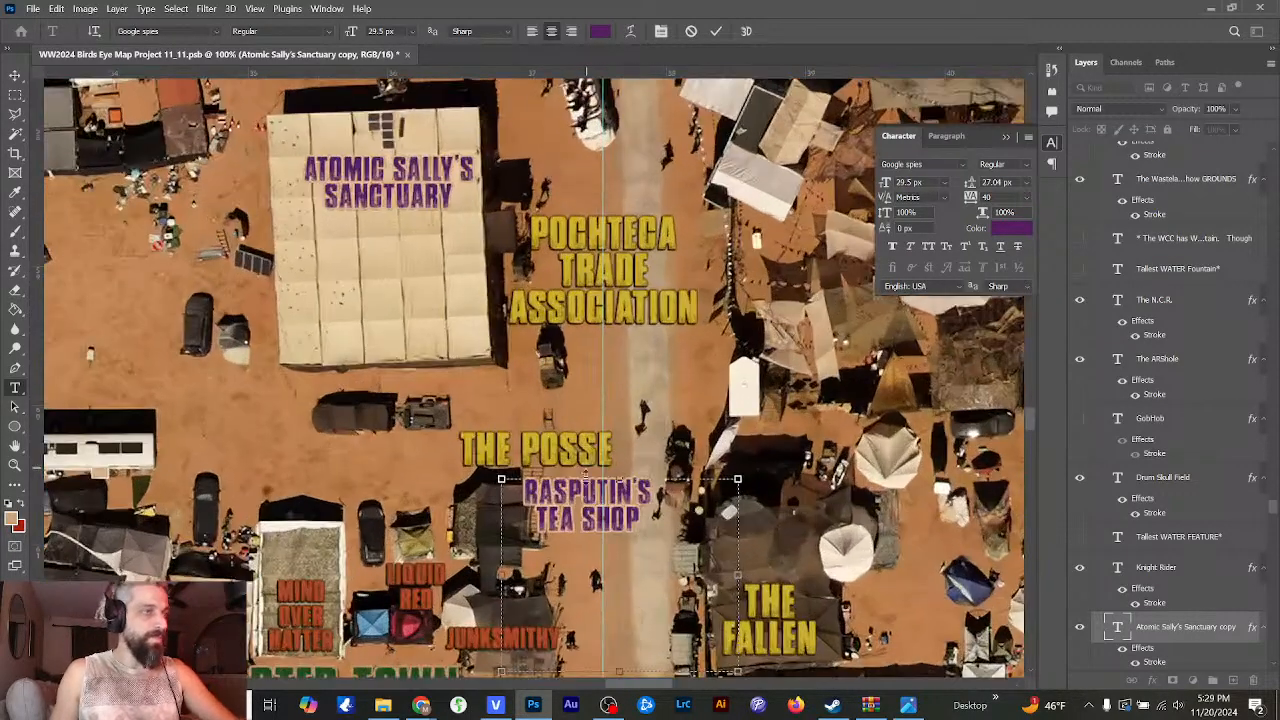
pyautogui.scroll(-3, 1035, 422)
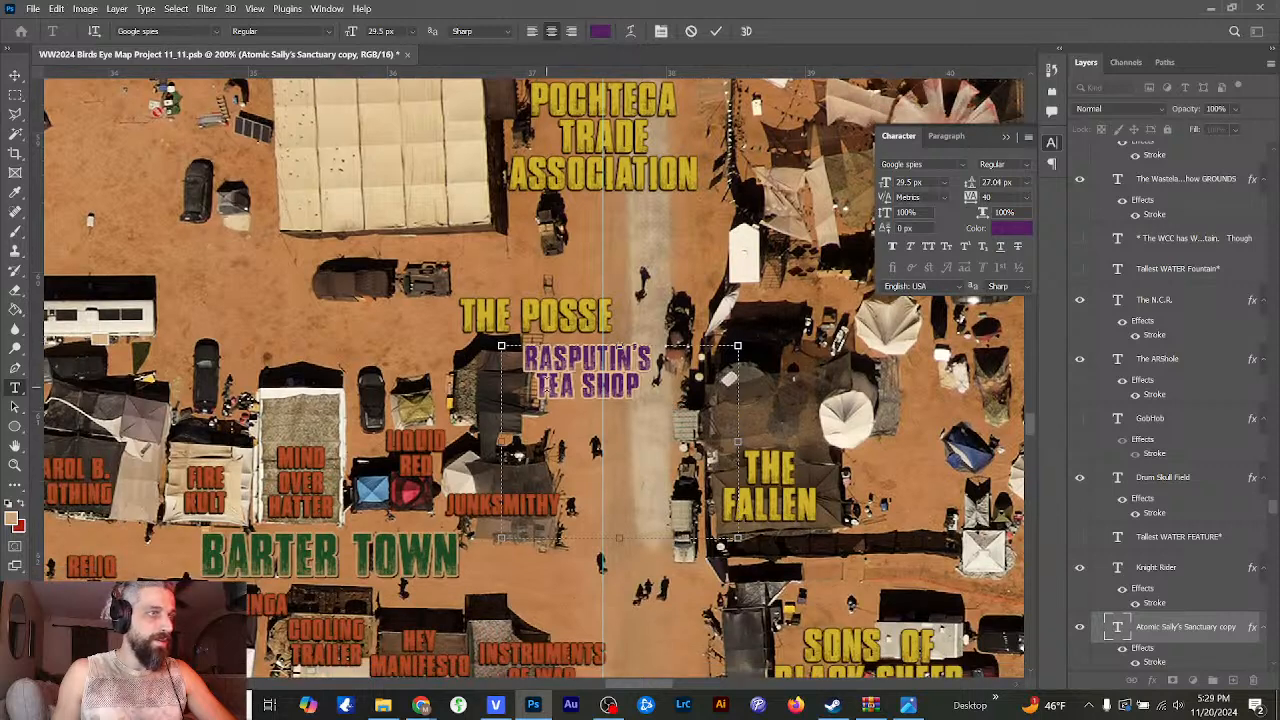
pyautogui.click(16, 77)
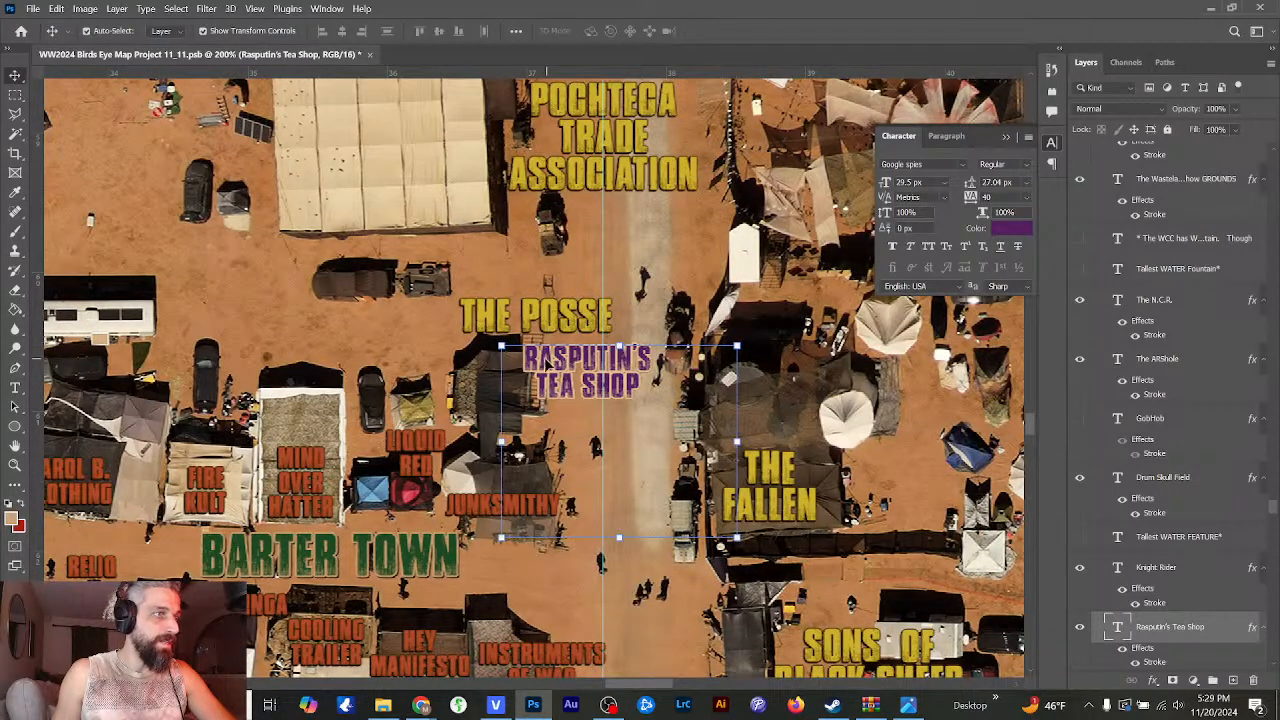
# - Move the Rasputin's Tea Shop label beside The Posse, above the Liquid Red stall
pyautogui.moveTo(545, 364); pyautogui.dragTo(366, 350)
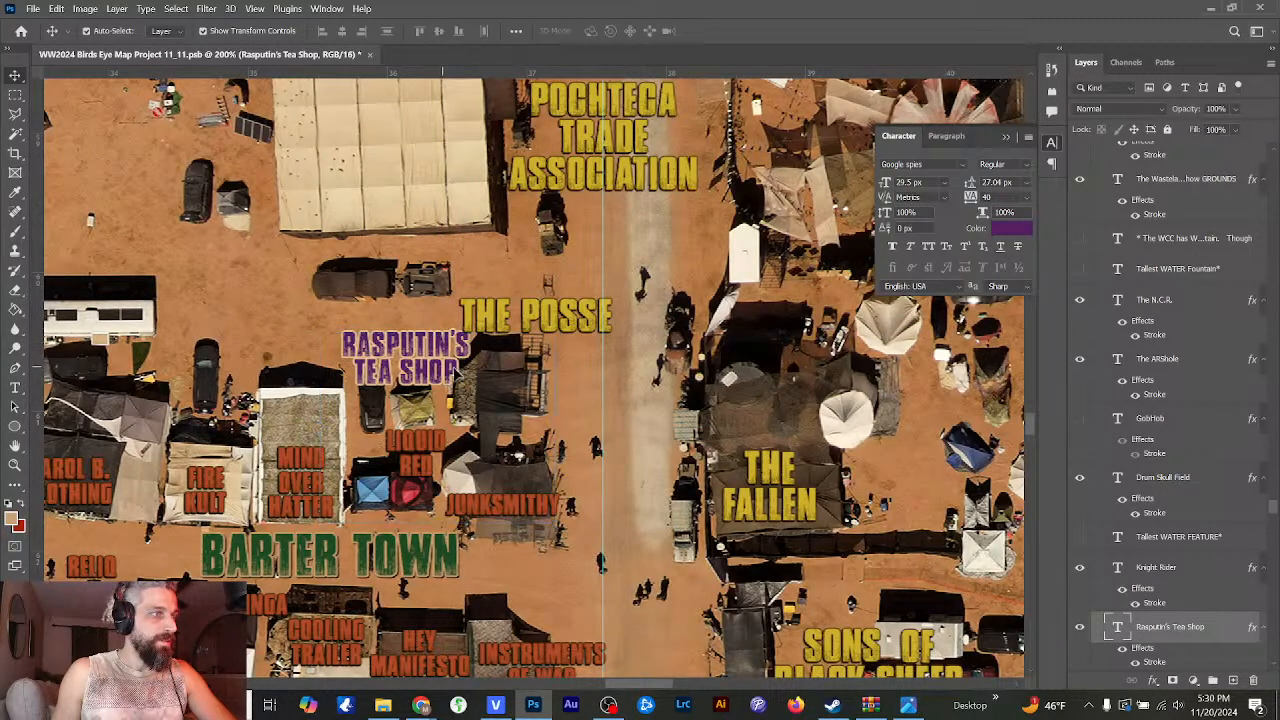
pyautogui.moveTo(455, 372); pyautogui.dragTo(635, 415)
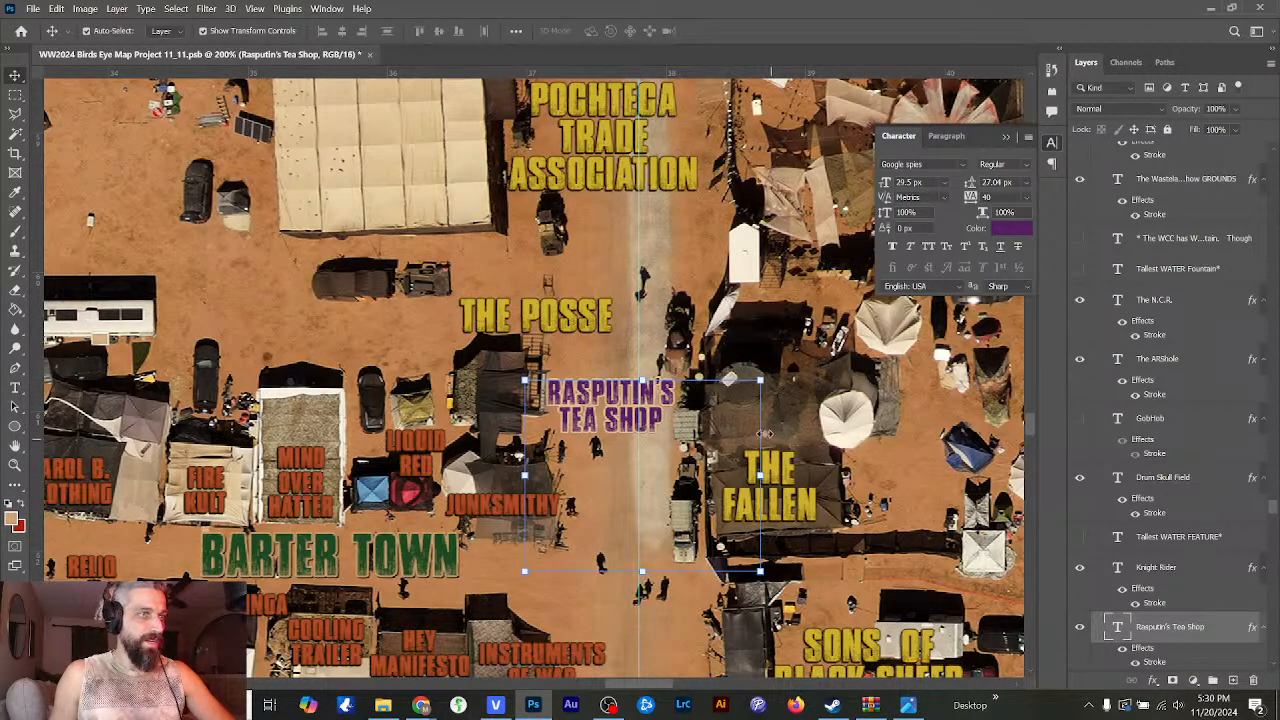
pyautogui.moveTo(637, 432); pyautogui.dragTo(409, 363)
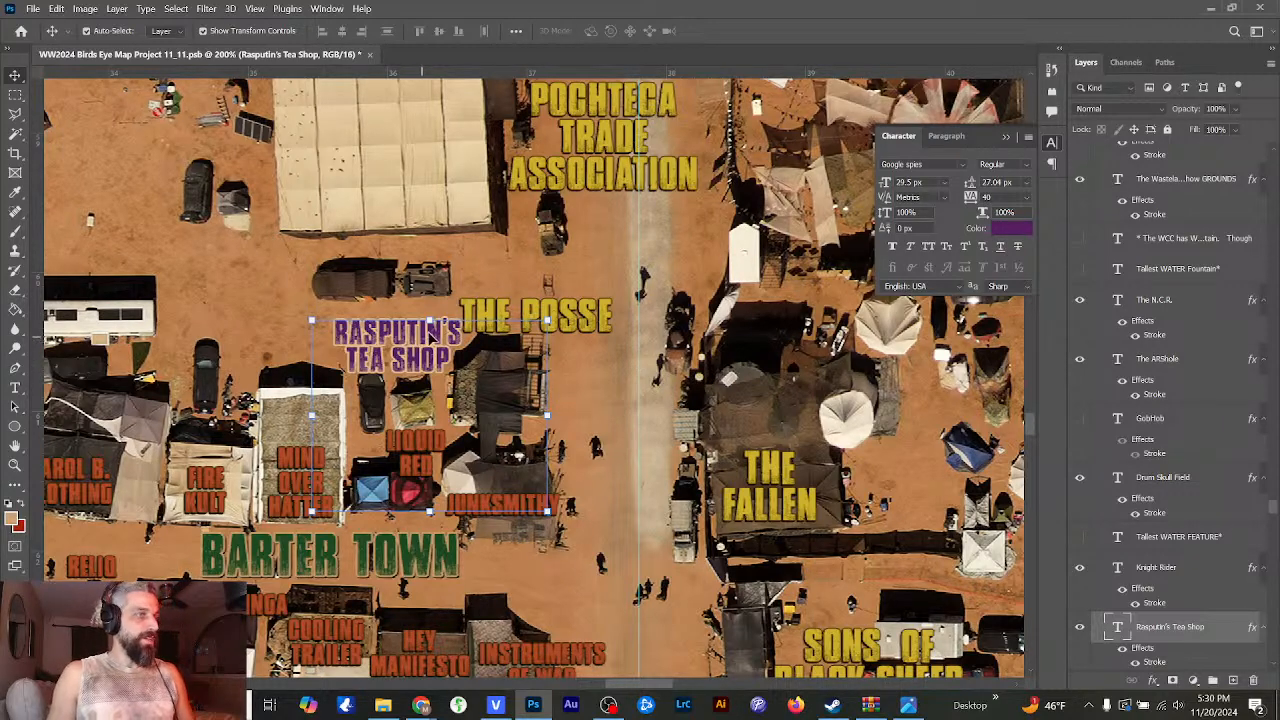
# - Create a "The Slammer" label from a copy of the Rasputin's Tea Shop label and place it in the street below The Posse
pyautogui.moveTo(1205, 630); pyautogui.dragTo(1232, 680)
pyautogui.moveTo(460, 360); pyautogui.dragTo(662, 388)
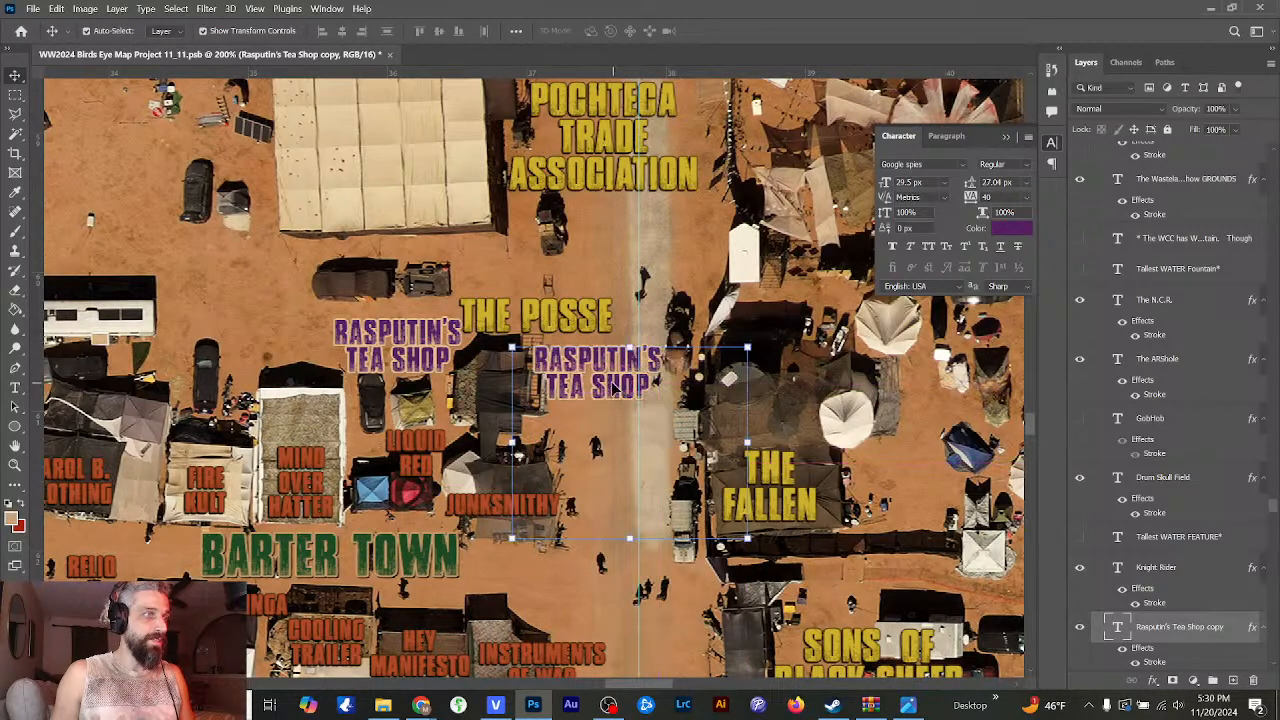
pyautogui.click(18, 388)
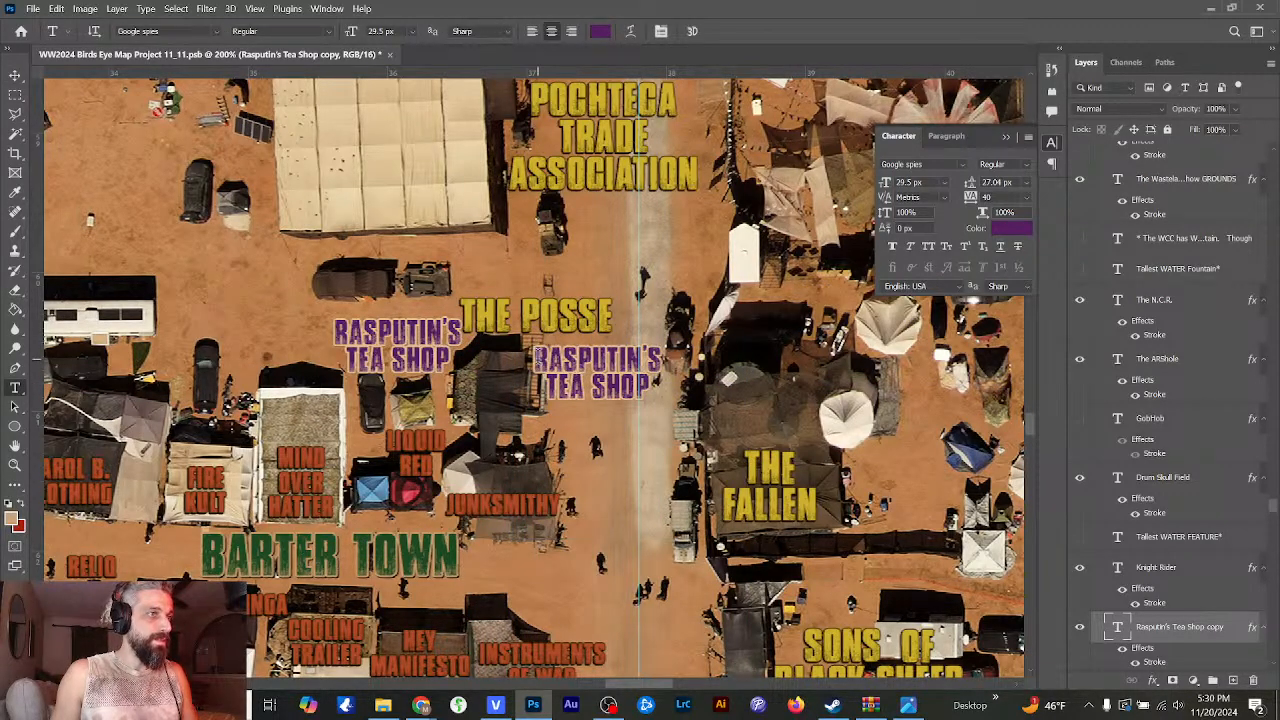
pyautogui.click(537, 357)
pyautogui.hotkey('ctrl', 'a')
pyautogui.write('T')
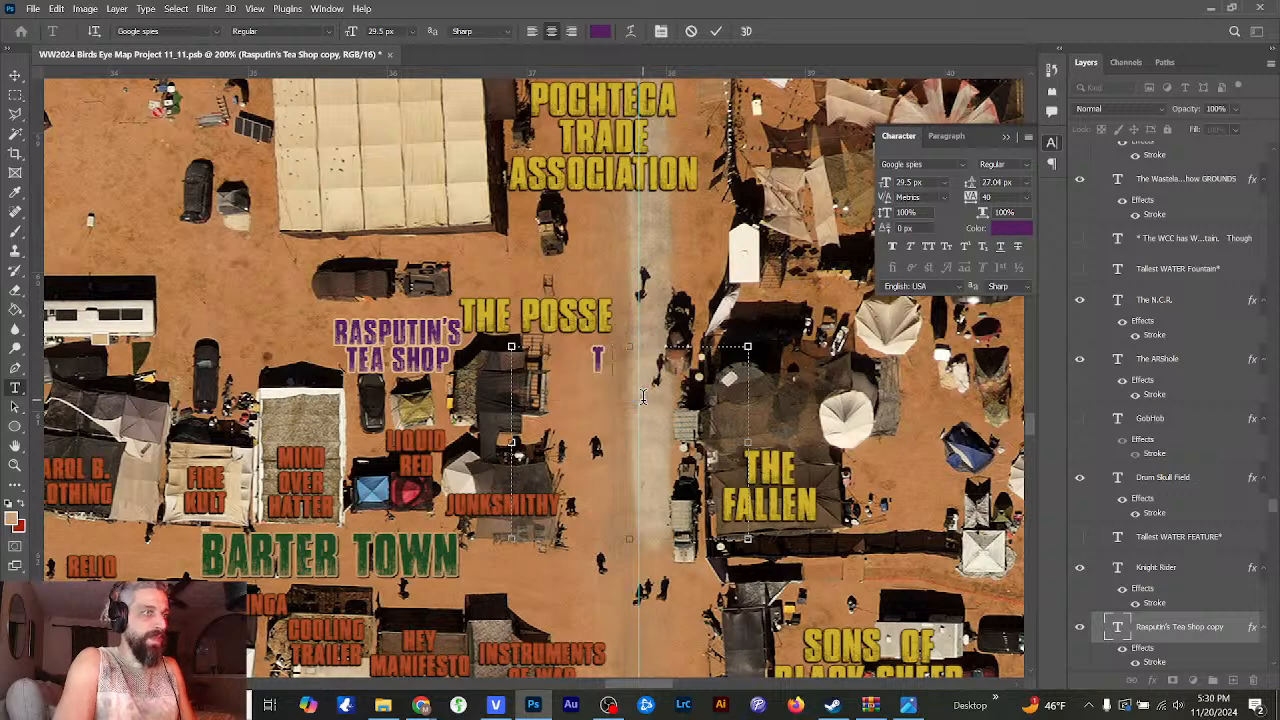
pyautogui.write('HE ')
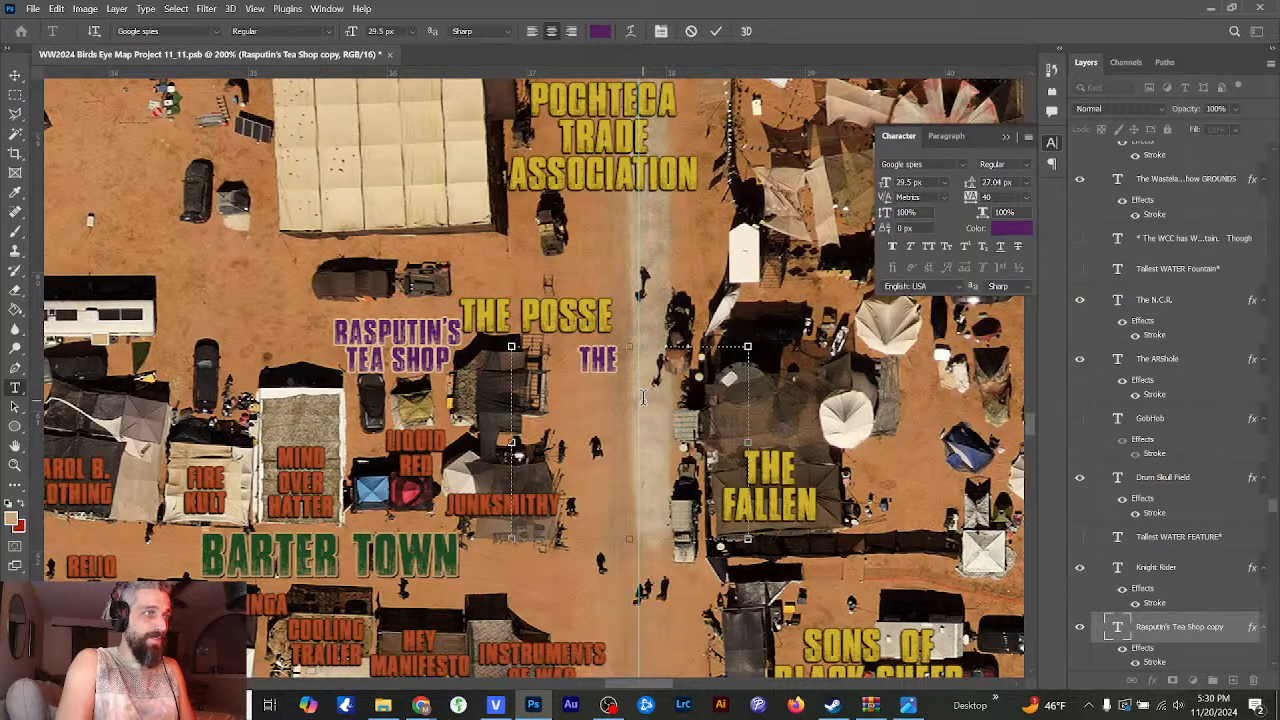
pyautogui.write('SLAMMER')
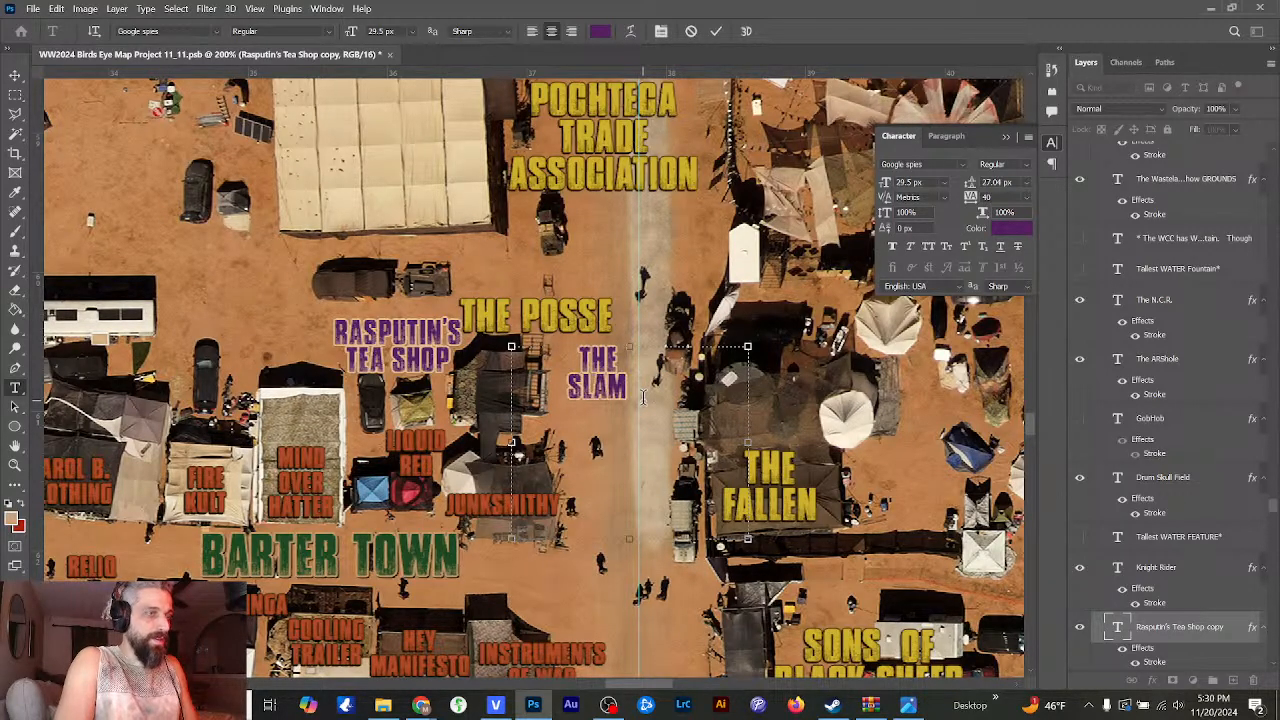
pyautogui.click(15, 75)
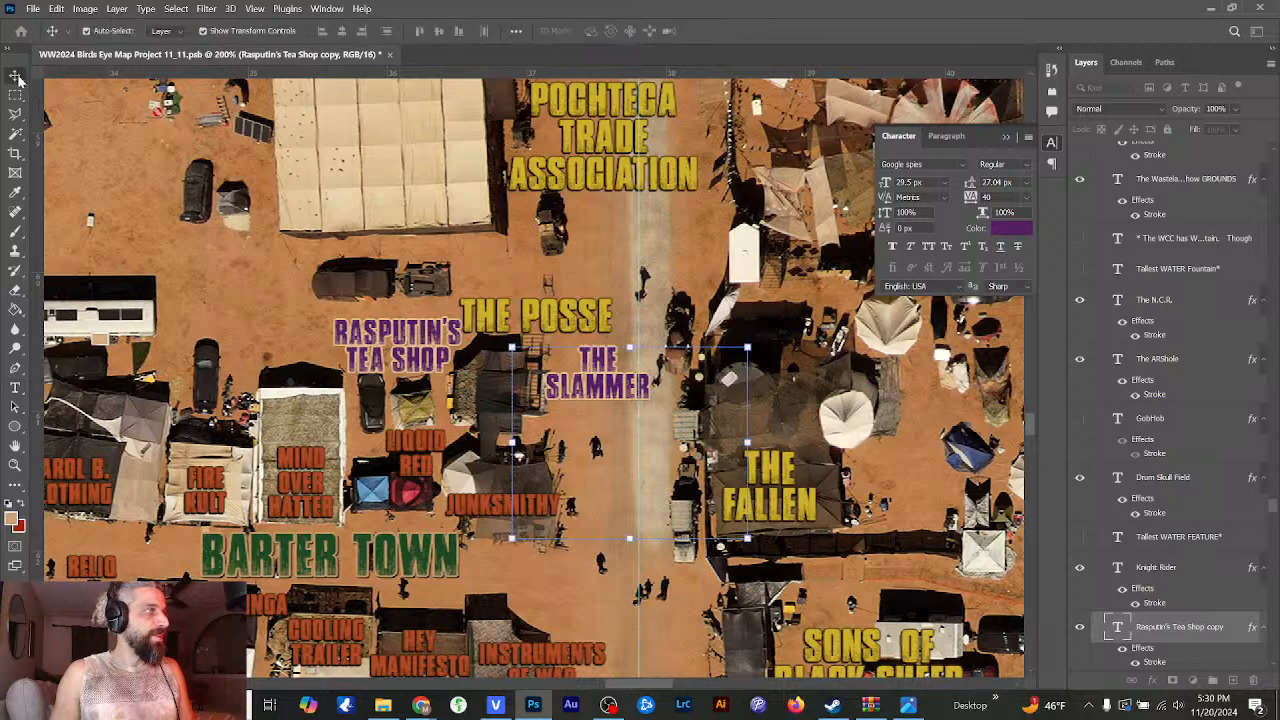
pyautogui.moveTo(590, 407)
pyautogui.mouseDown()
pyautogui.moveTo(583, 437)
pyautogui.moveTo(608, 385)
pyautogui.moveTo(599, 424)
pyautogui.mouseUp()
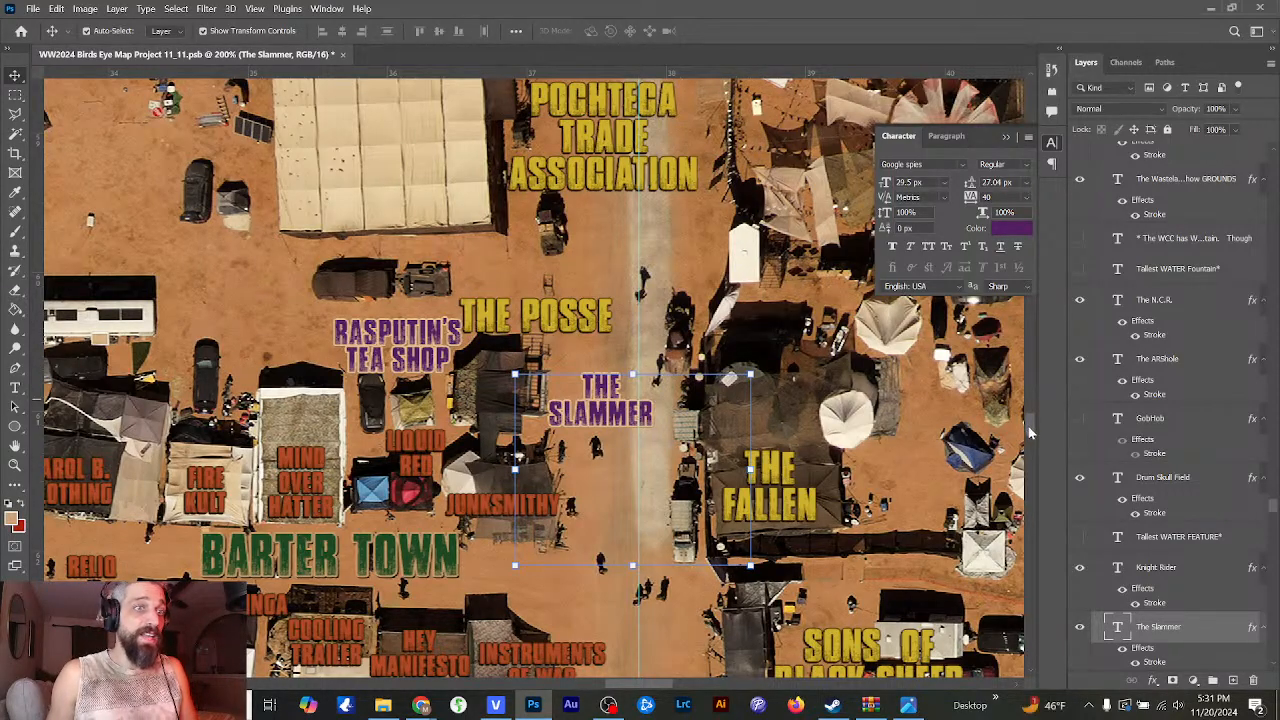
# - Examine the labels around the Main Stage, from Thunderdome and Atomic Cafe across to the Rabid Radstag Saloon
pyautogui.moveTo(1028, 426); pyautogui.dragTo(1036, 548)
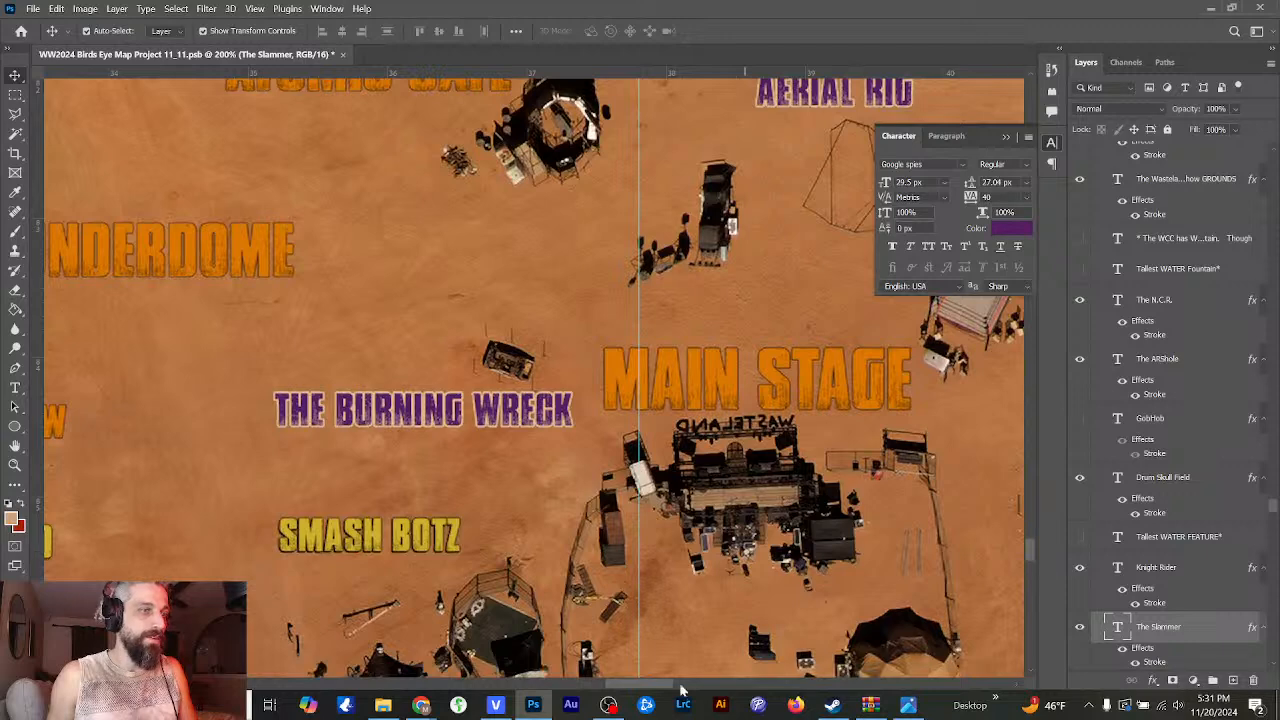
pyautogui.moveTo(650, 688); pyautogui.dragTo(683, 685)
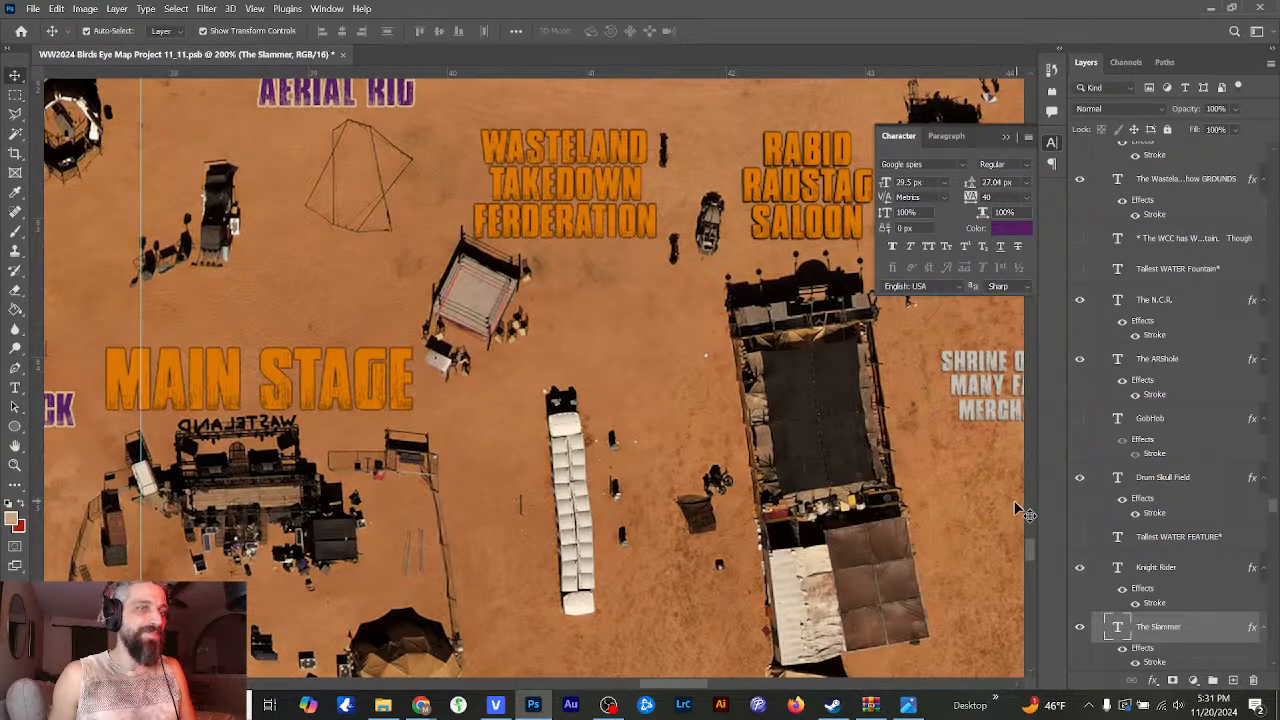
pyautogui.scroll(2, 1033, 550)
pyautogui.scroll(1, 1031, 545)
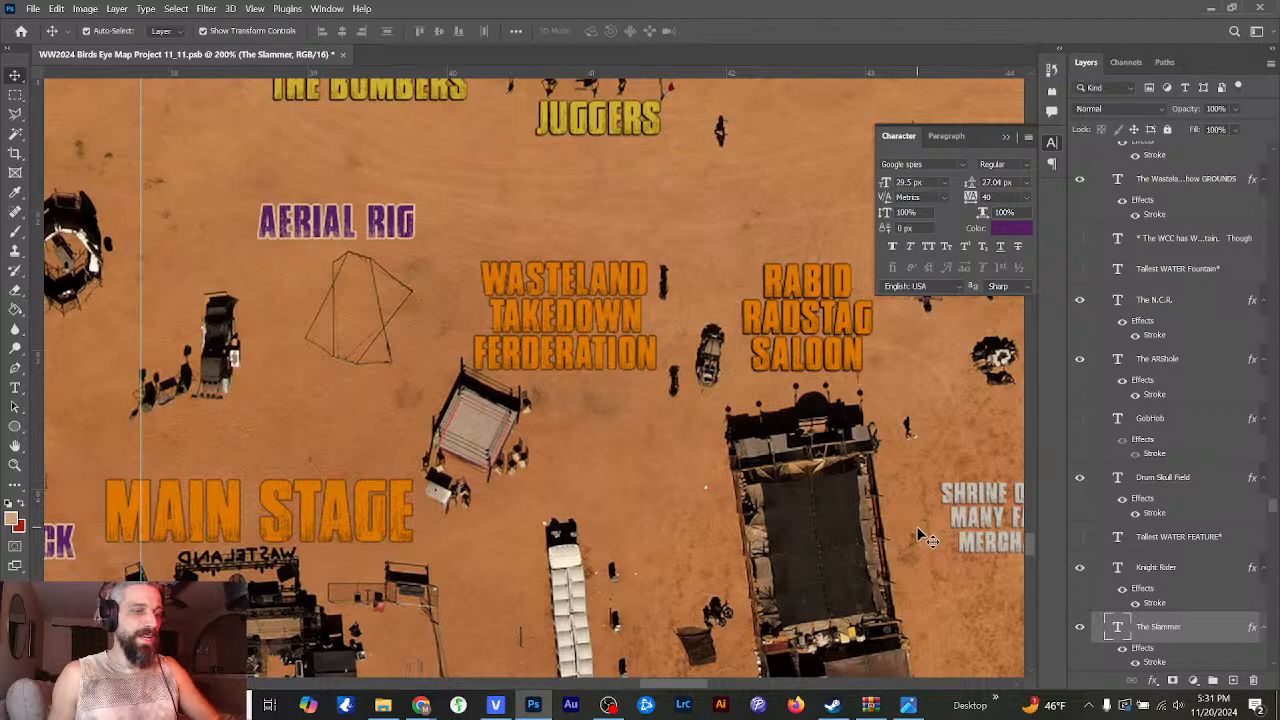
pyautogui.hotkey('ctrl', '-')
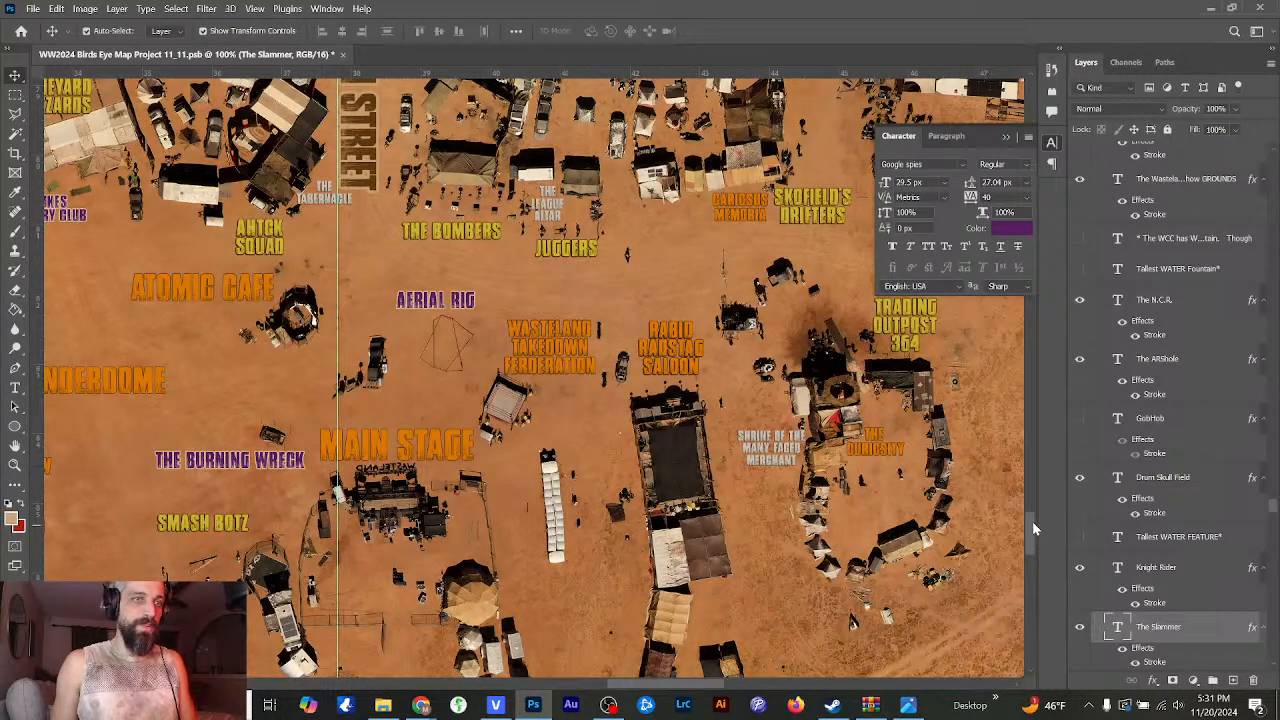
pyautogui.scroll(3, 1032, 521)
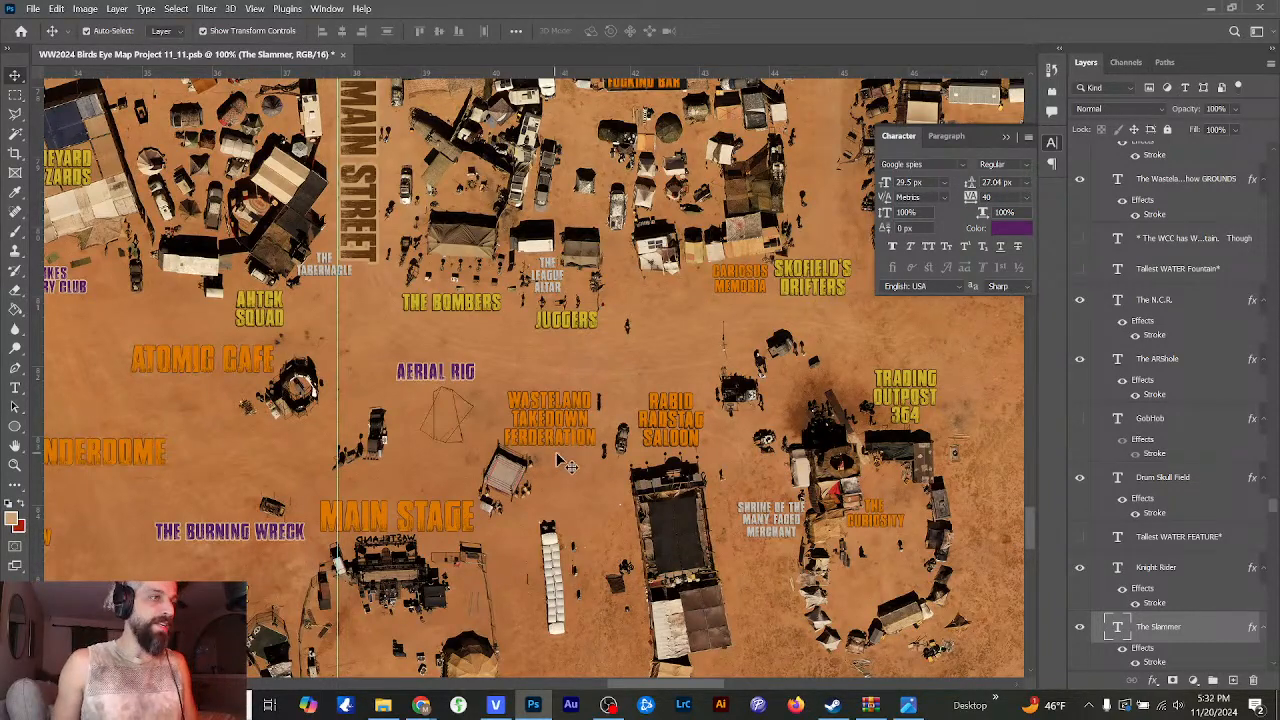
pyautogui.hscroll(-5, 585, 550)
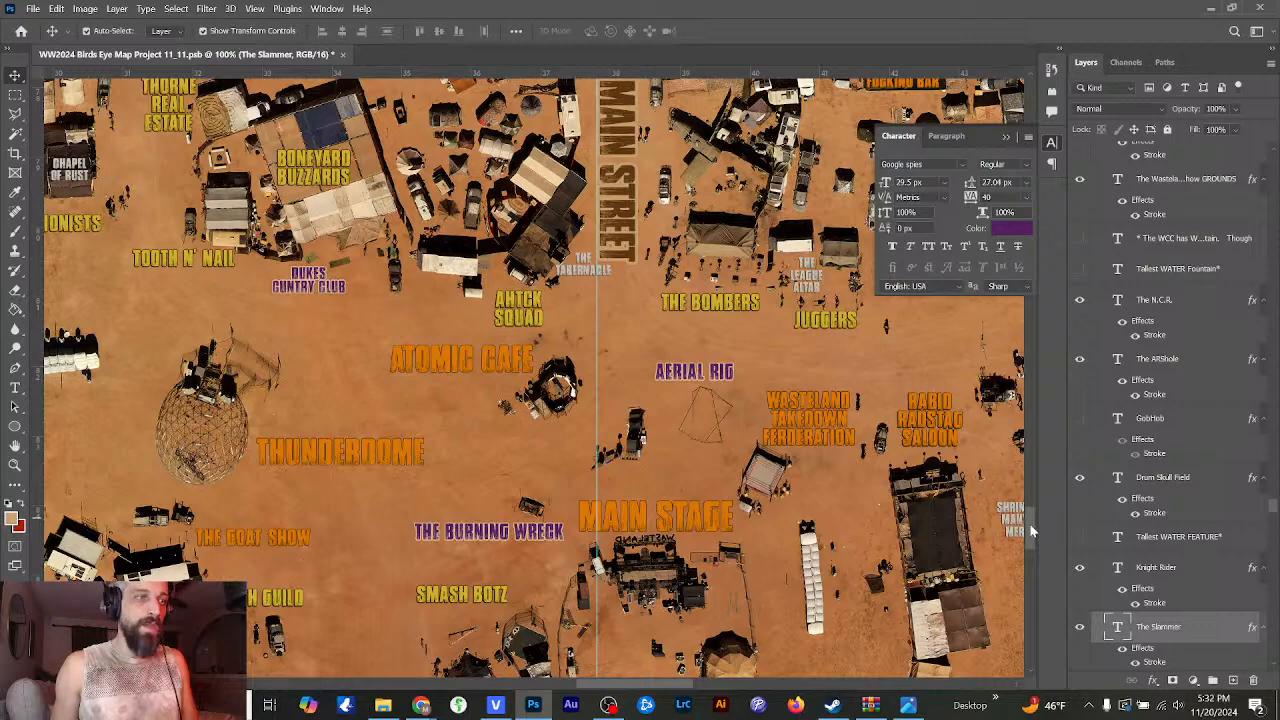
pyautogui.scroll(1, 1030, 530)
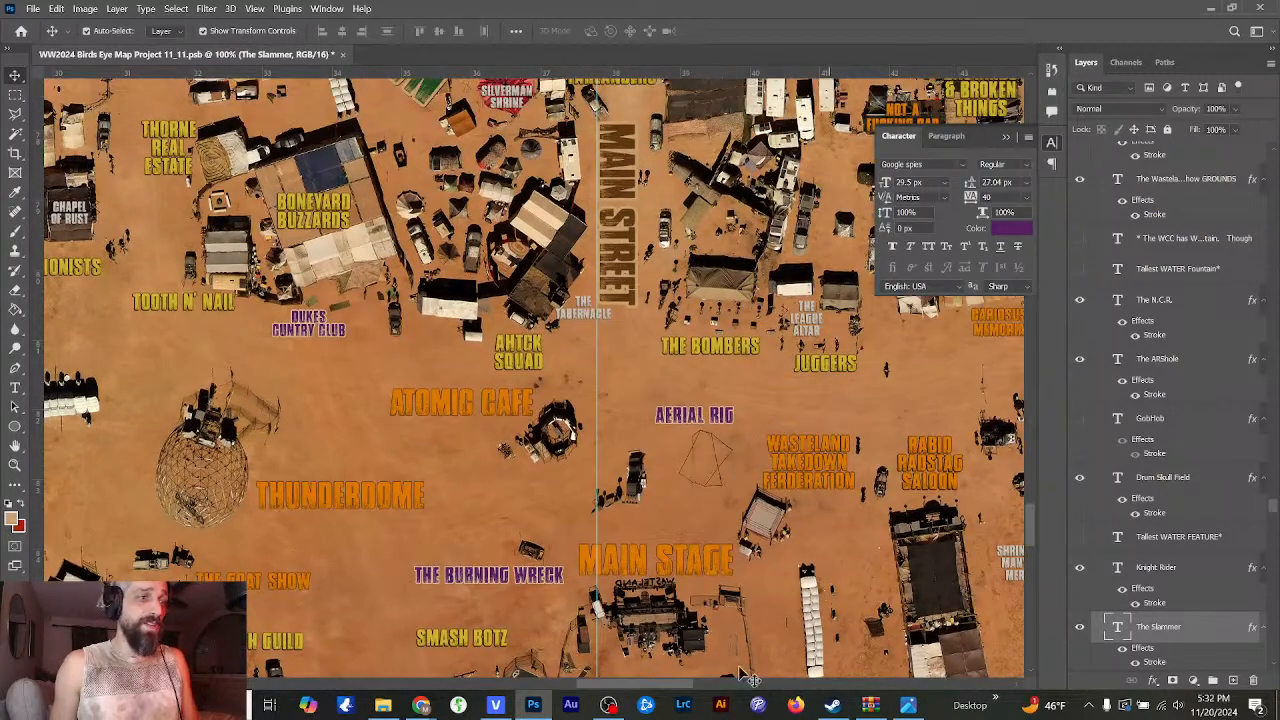
pyautogui.hscroll(1, 660, 686)
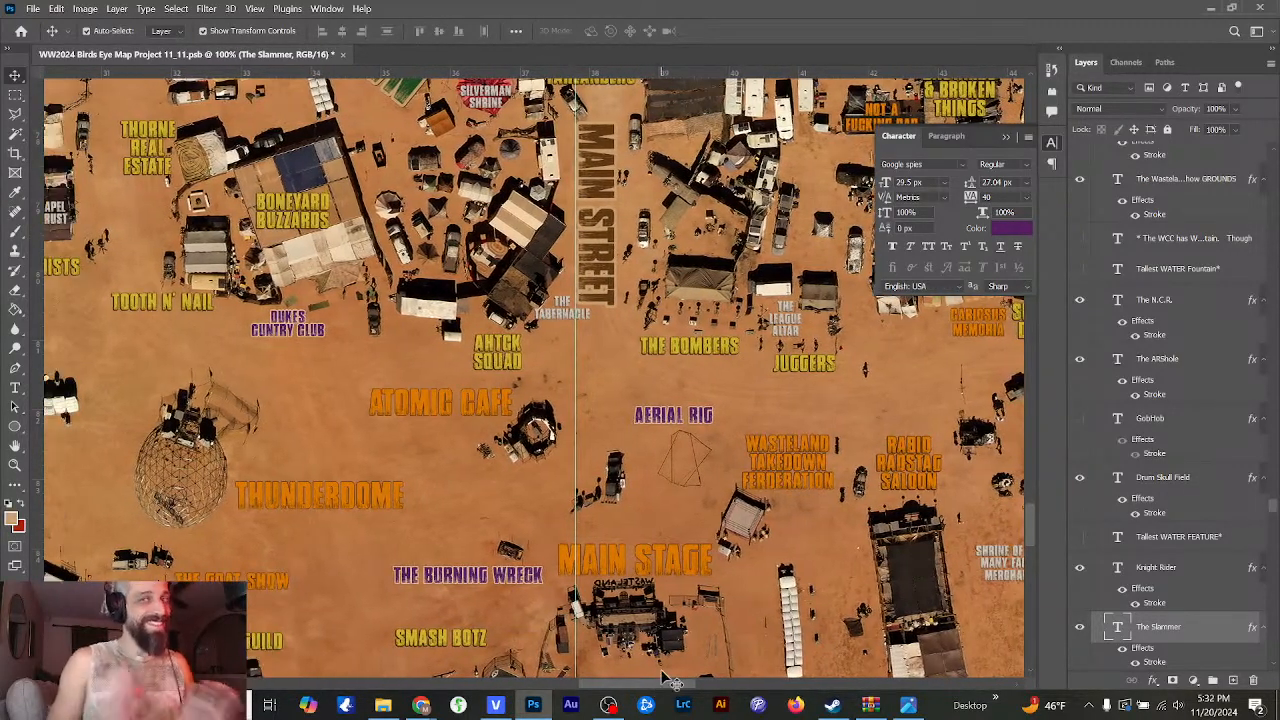
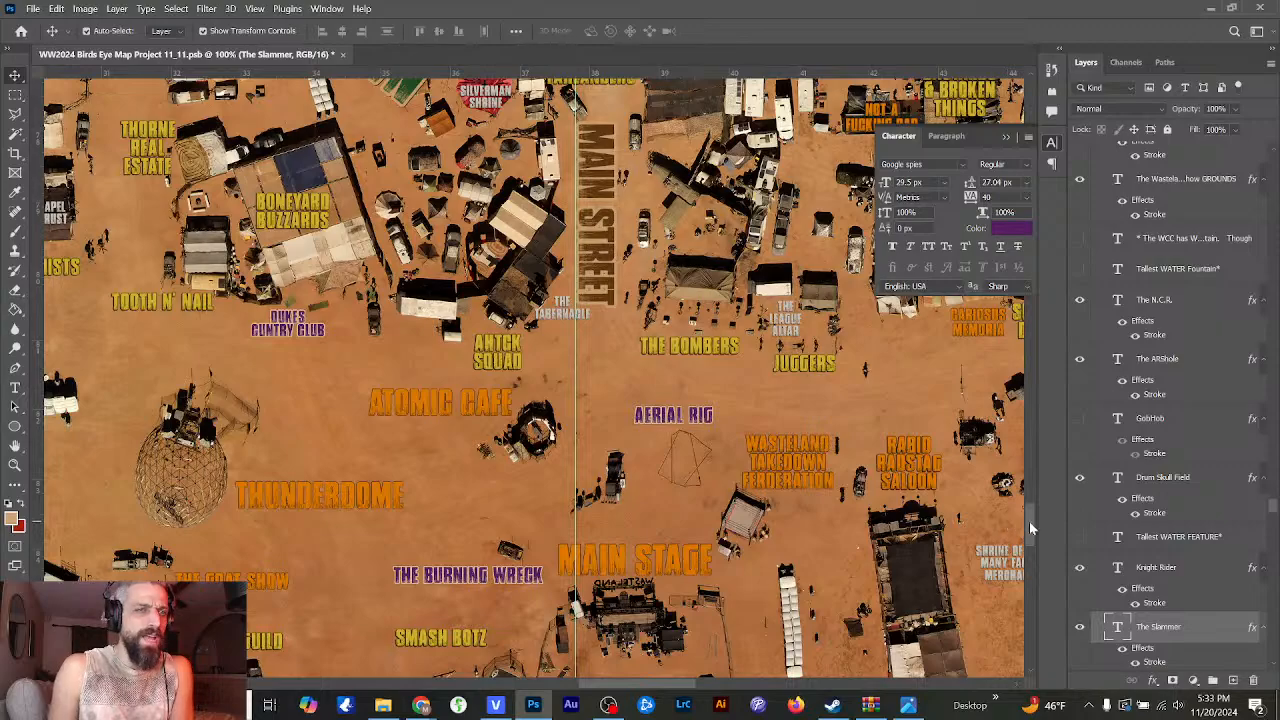
# - Examine the camps and labels along Seven Sisters Blvd, around Damnation Alley and Caution Tape Carnival
pyautogui.scroll(-3, 1008, 512)
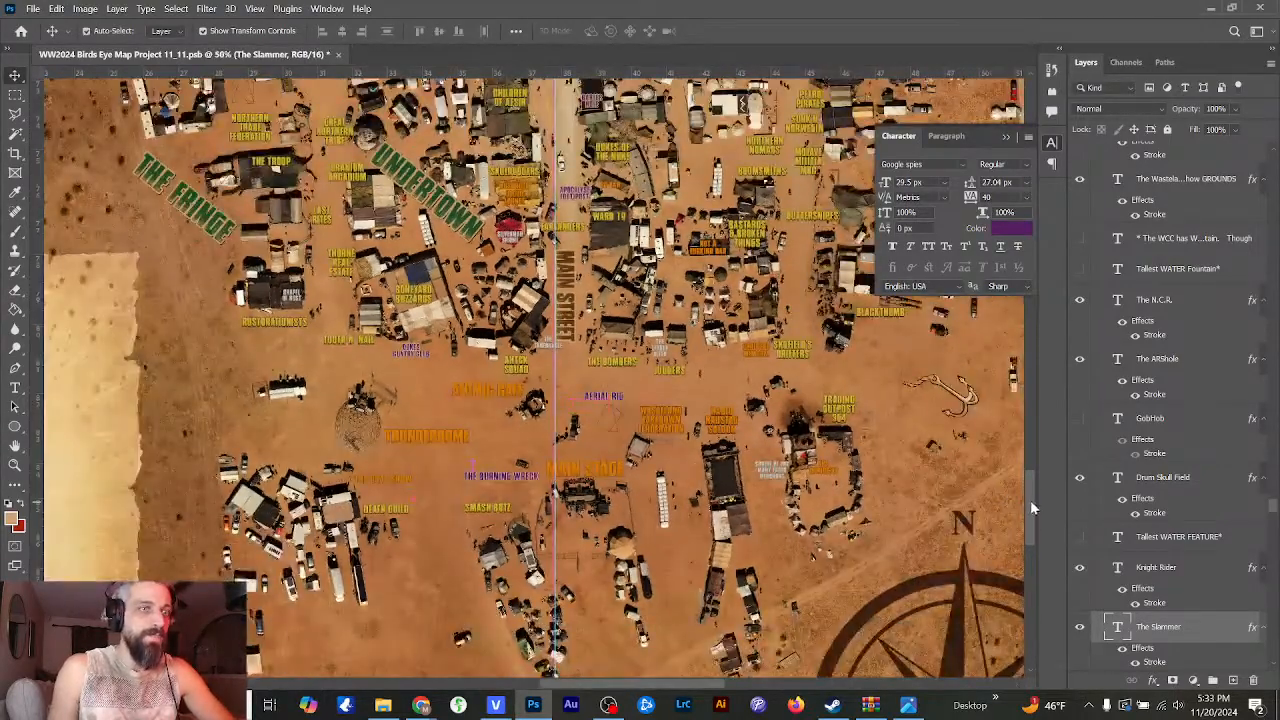
pyautogui.moveTo(1030, 500); pyautogui.dragTo(1038, 386)
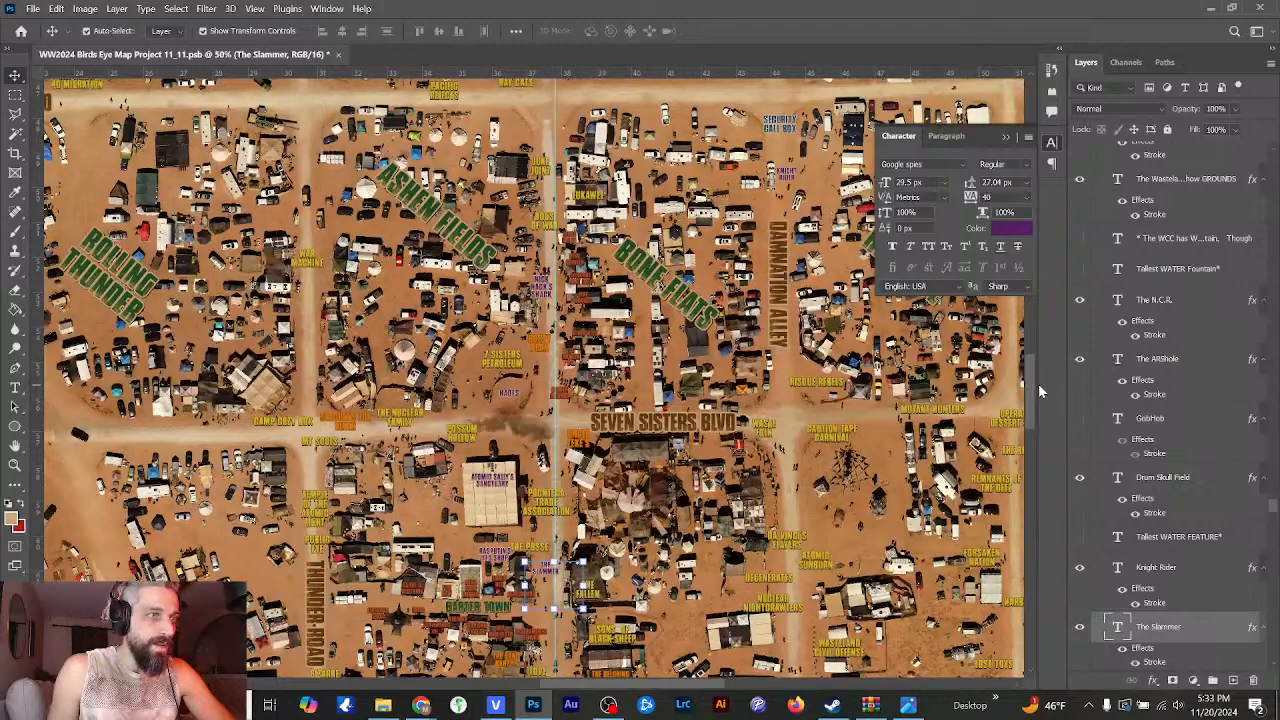
pyautogui.moveTo(780, 446); pyautogui.dragTo(793, 456)
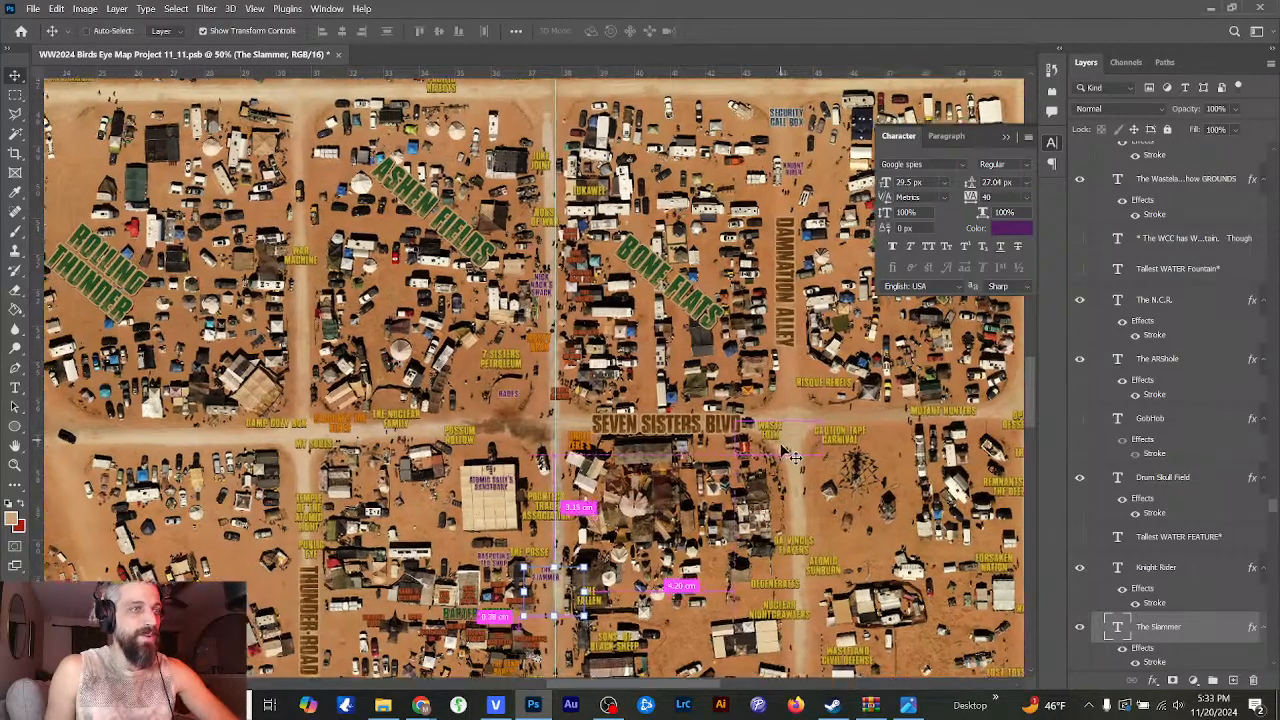
pyautogui.scroll(4, 793, 456)
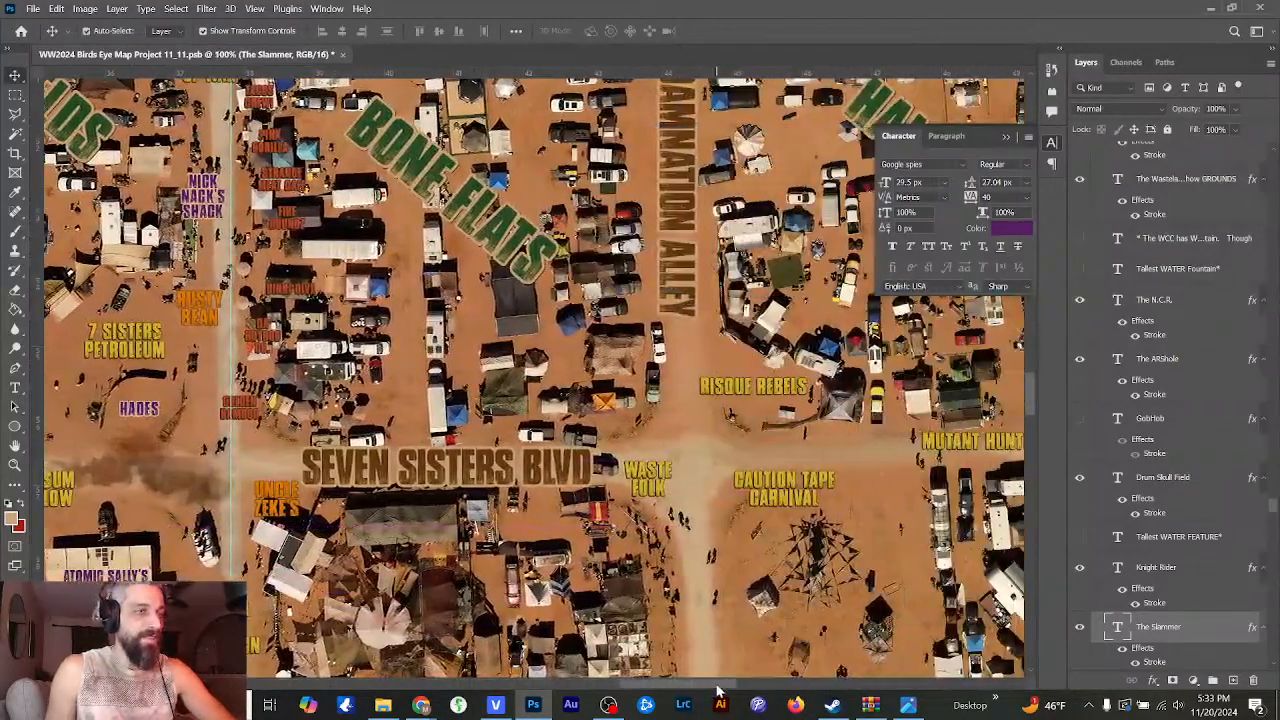
pyautogui.scroll(-3, 825, 432)
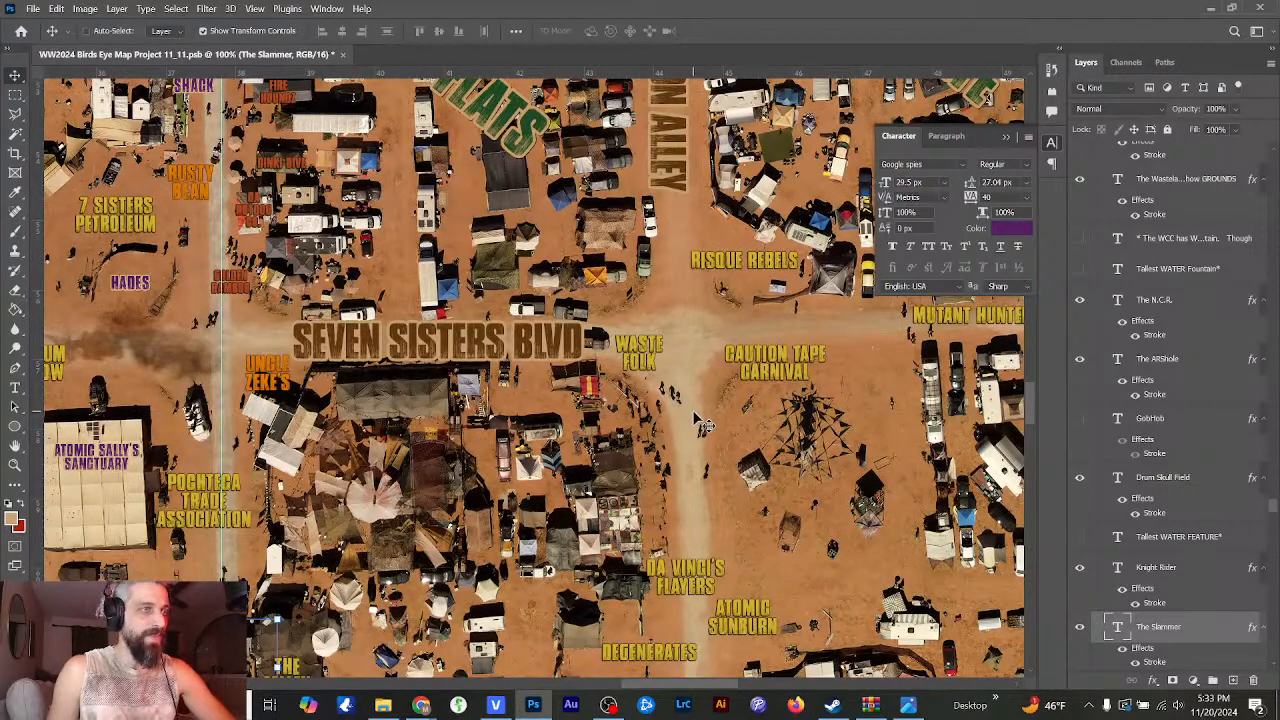
pyautogui.hotkey('ctrl', '-')
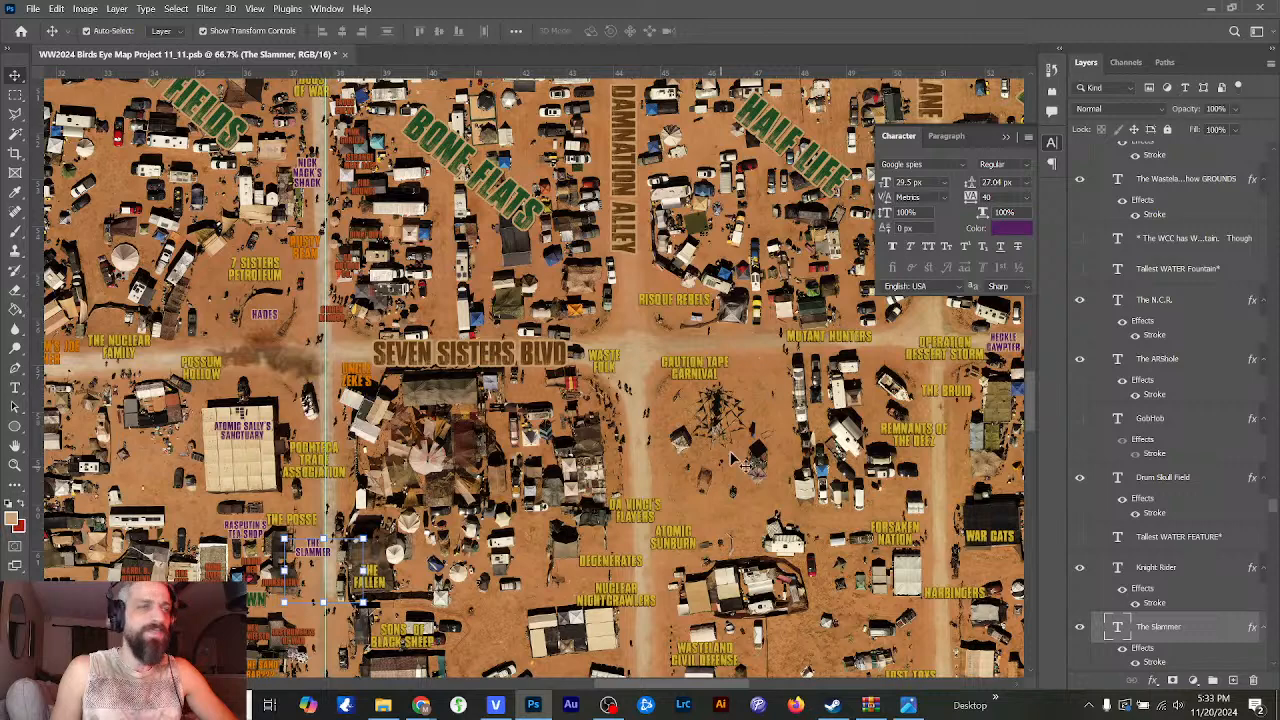
pyautogui.hscroll(-5, 785, 622)
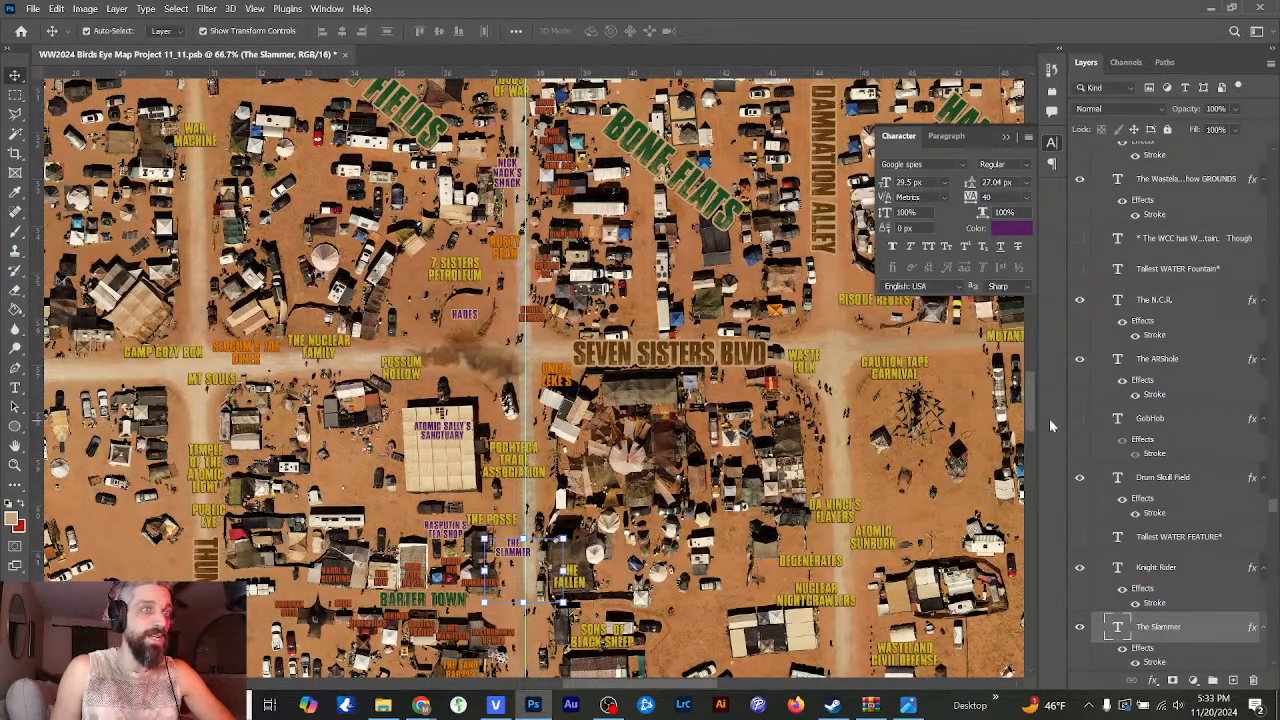
# - Hide the character settings and examine the Ashen Fields and Bone Flats blocks up to the street above them
pyautogui.click(1007, 137)
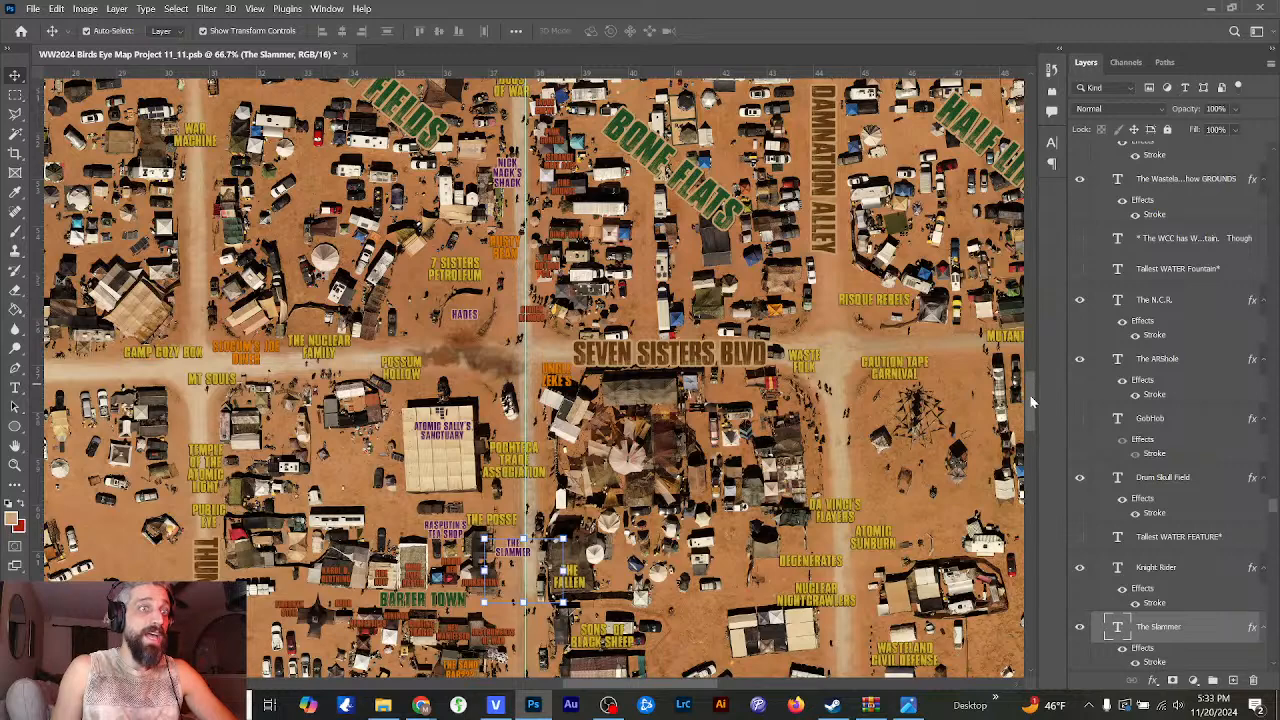
pyautogui.moveTo(1029, 394); pyautogui.dragTo(1028, 368)
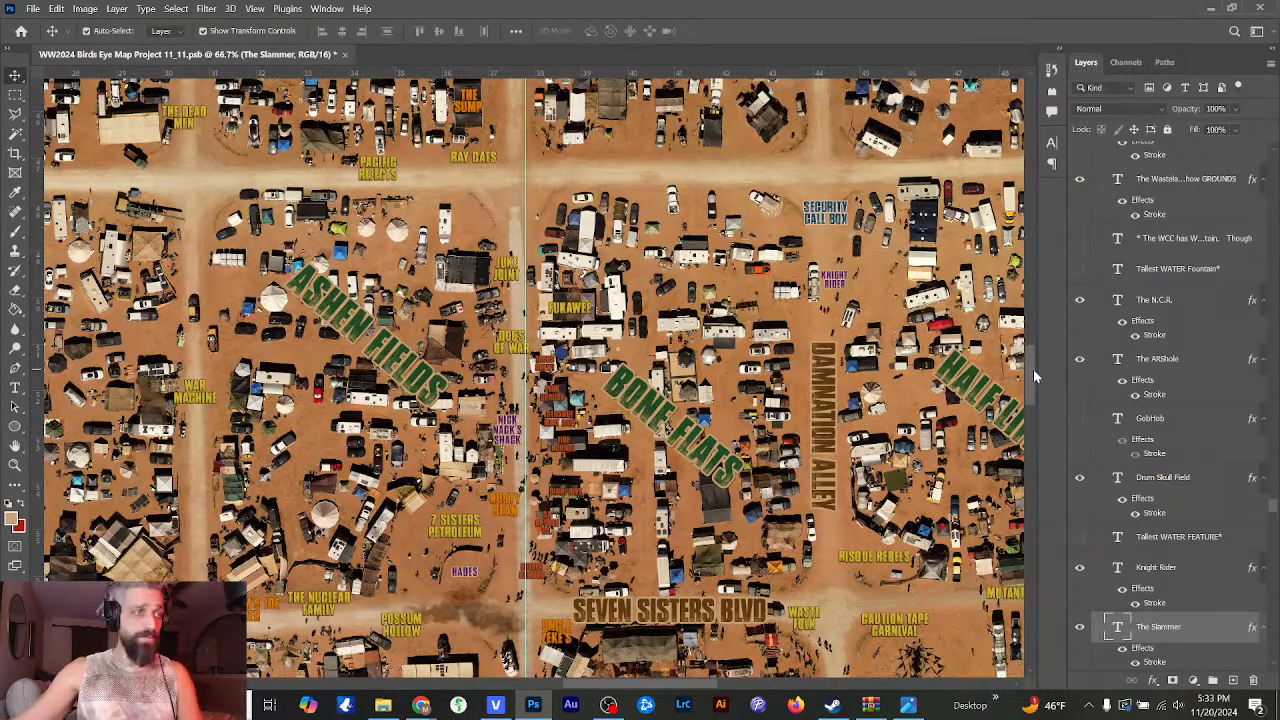
pyautogui.scroll(3, 1033, 369)
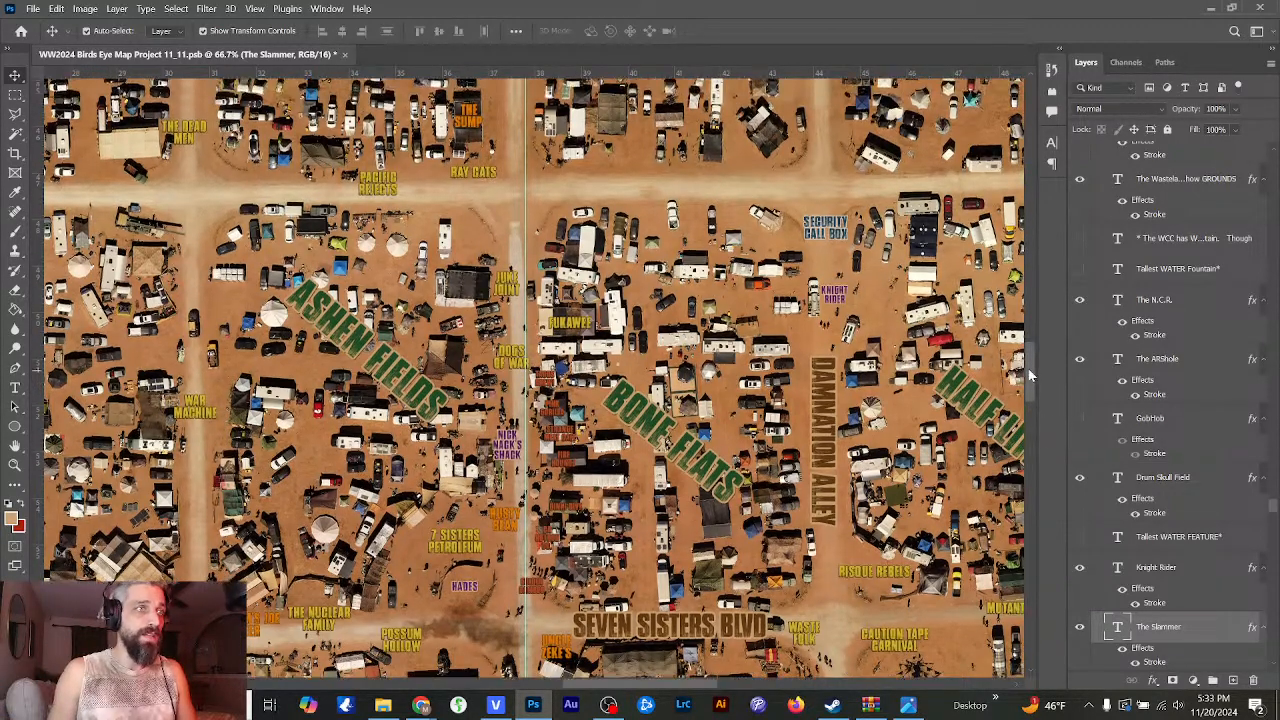
pyautogui.scroll(1, 1033, 365)
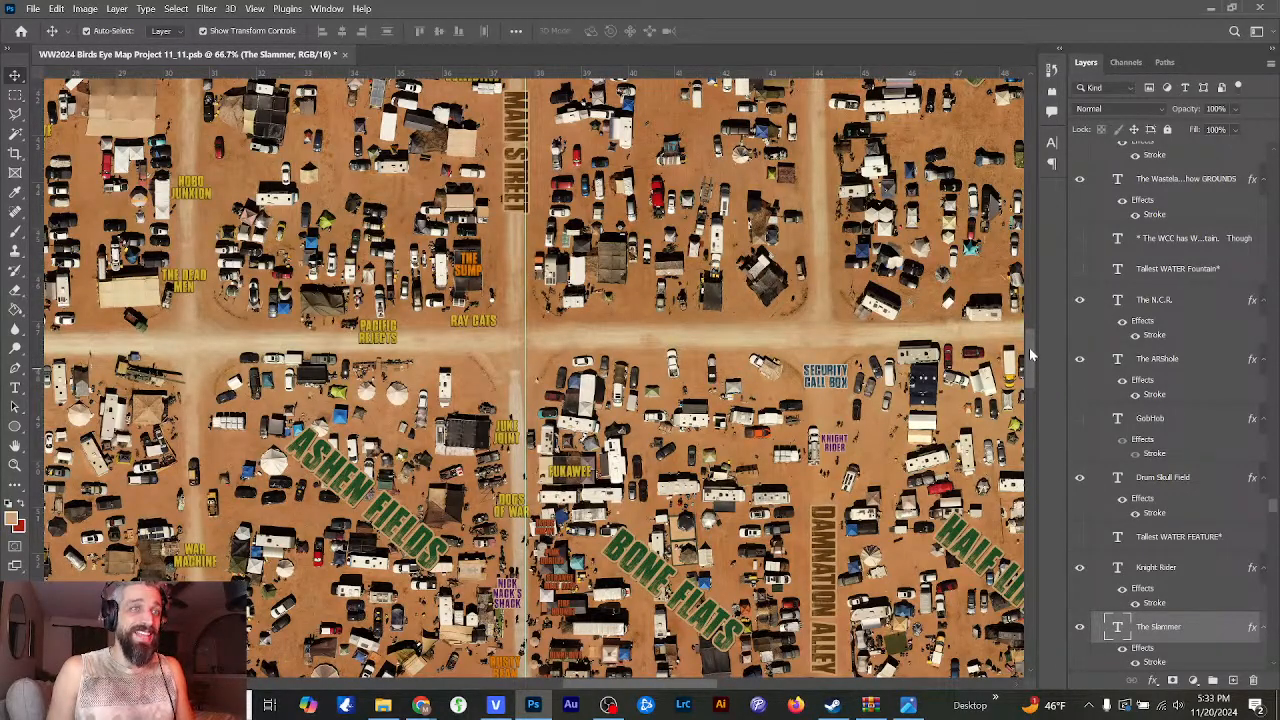
# - Examine the map from the Main Stage and Thunderdome area up through Undertown to Center Street
pyautogui.moveTo(1029, 348); pyautogui.dragTo(1036, 517)
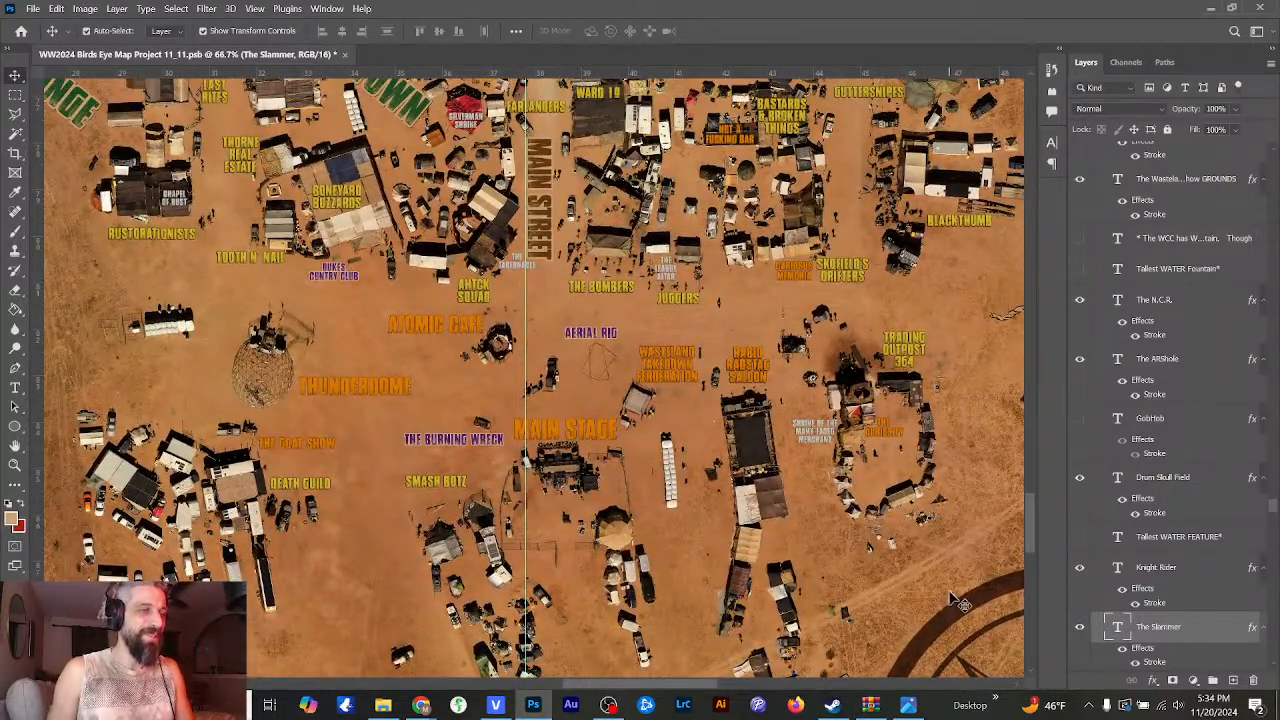
pyautogui.moveTo(694, 686); pyautogui.dragTo(685, 686)
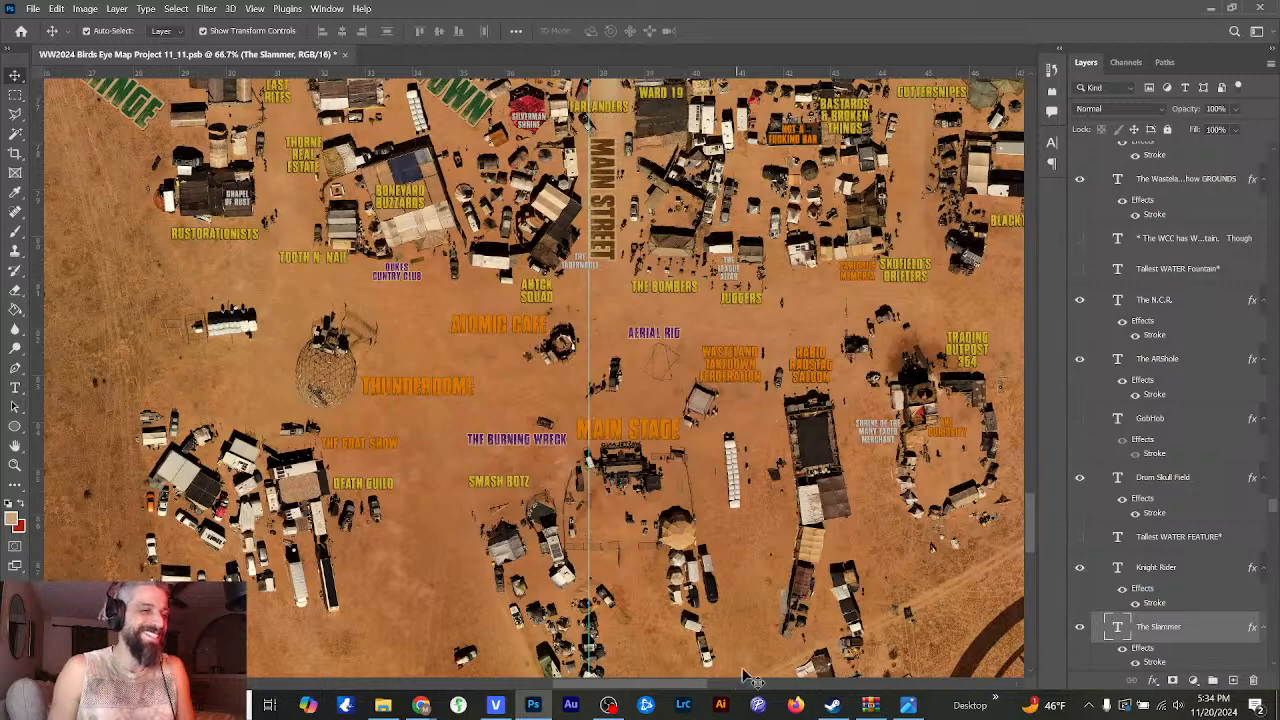
pyautogui.moveTo(1029, 522); pyautogui.dragTo(1029, 511)
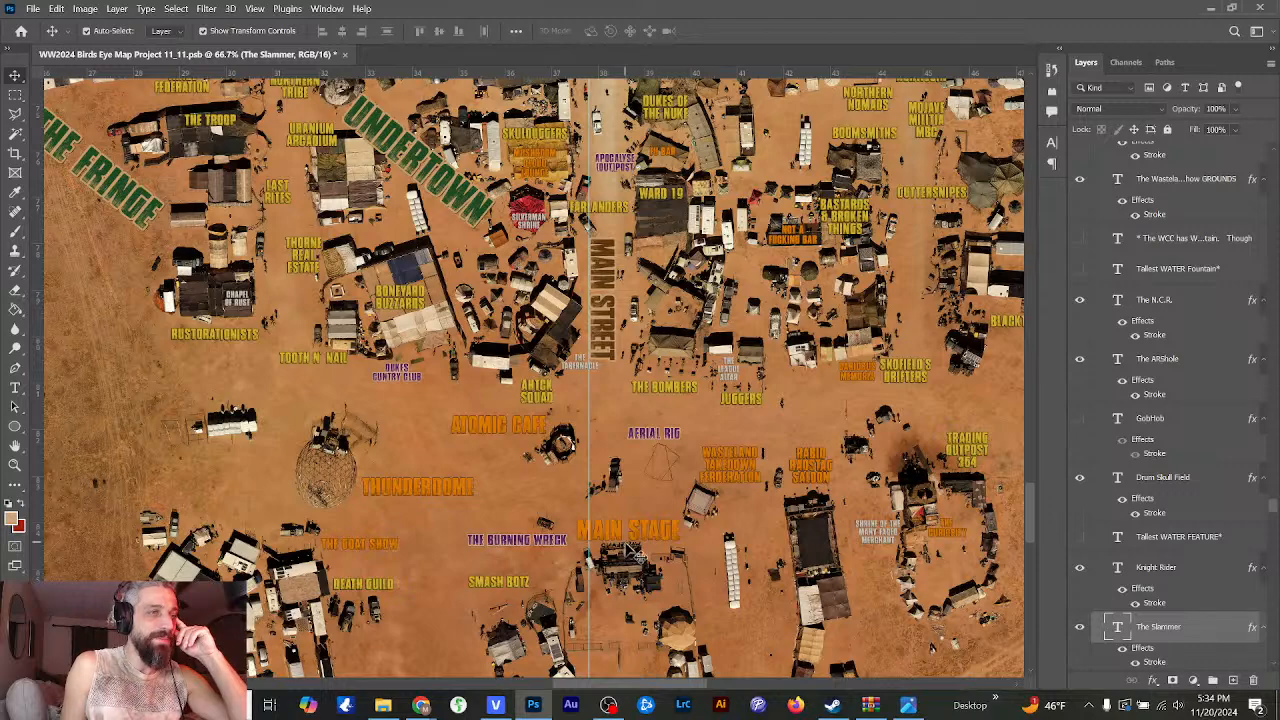
pyautogui.moveTo(1030, 513); pyautogui.dragTo(1036, 485)
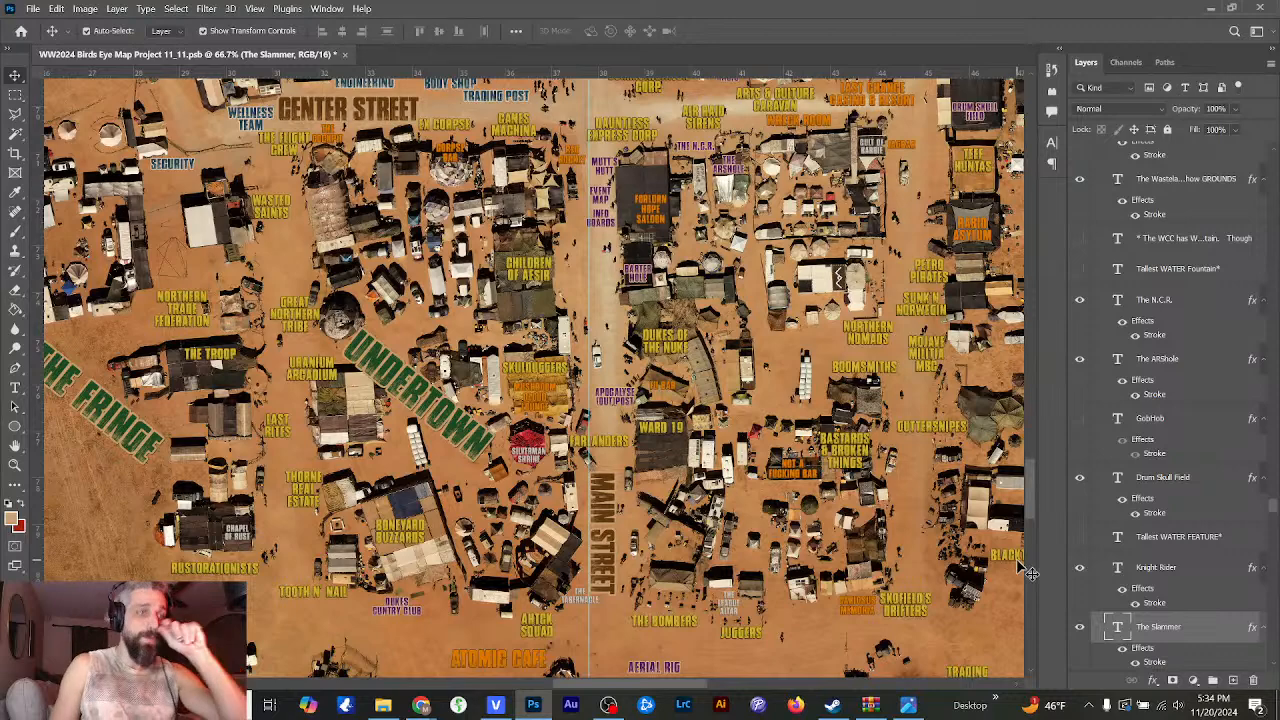
# - Examine the blocks where Choice Blvd crosses Main Street, around Ray Cats and Juke Joint, for unlabelled camps
pyautogui.moveTo(1026, 499); pyautogui.dragTo(1052, 366)
pyautogui.hotkey('ctrl', '-')
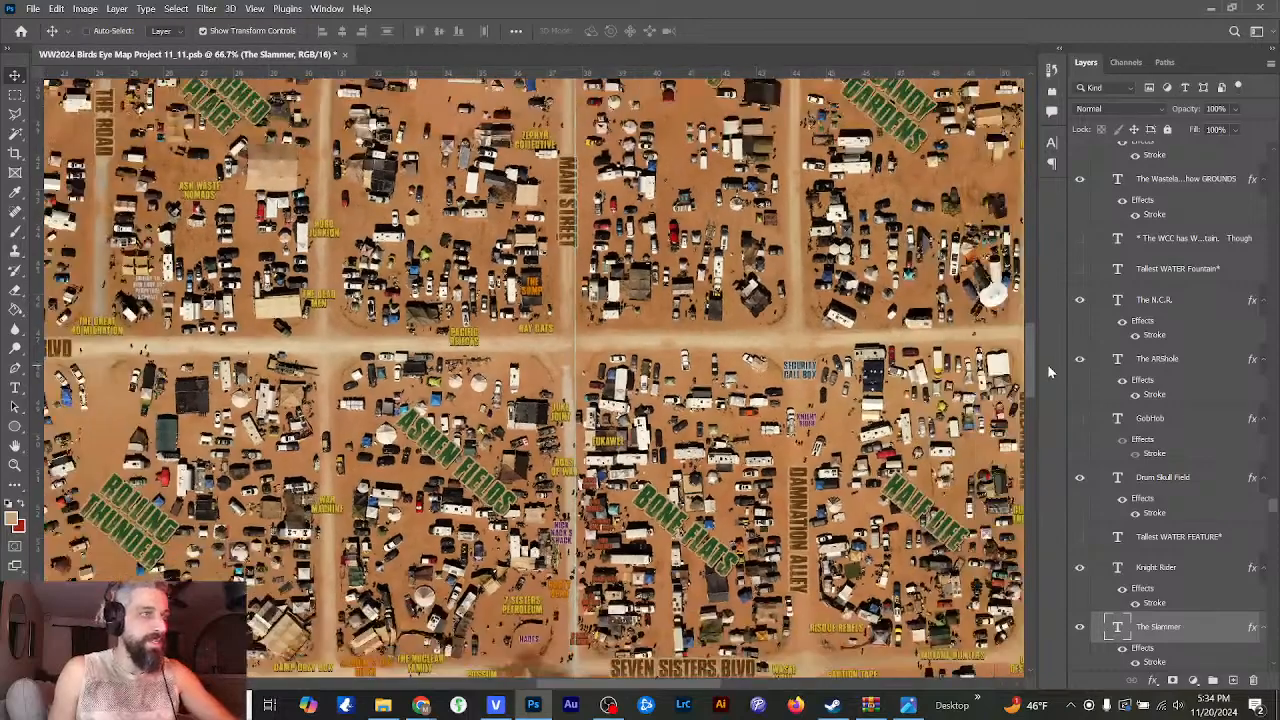
pyautogui.hotkey('ctrl', '-')
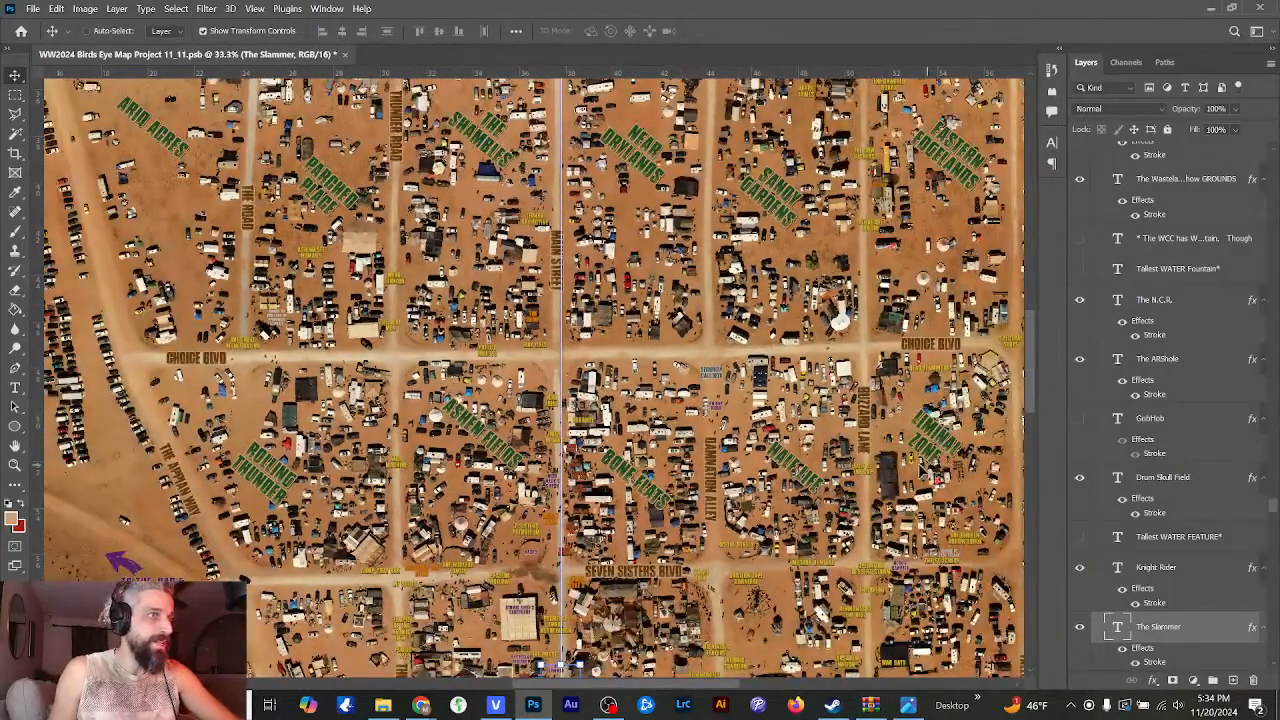
pyautogui.hotkey('ctrl', '+')
pyautogui.hotkey('ctrl', '+')
pyautogui.hotkey('ctrl', '+')
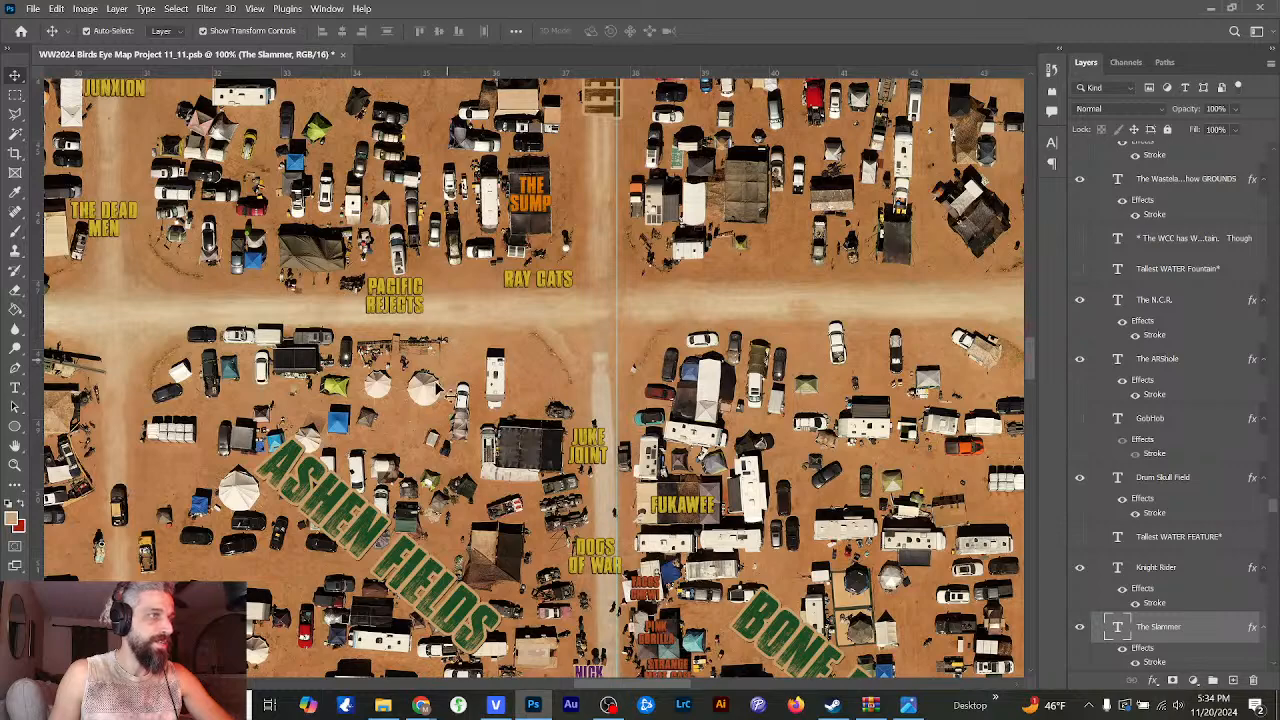
pyautogui.moveTo(1028, 357)
pyautogui.mouseDown()
pyautogui.moveTo(1032, 322)
pyautogui.moveTo(1034, 349)
pyautogui.mouseUp()
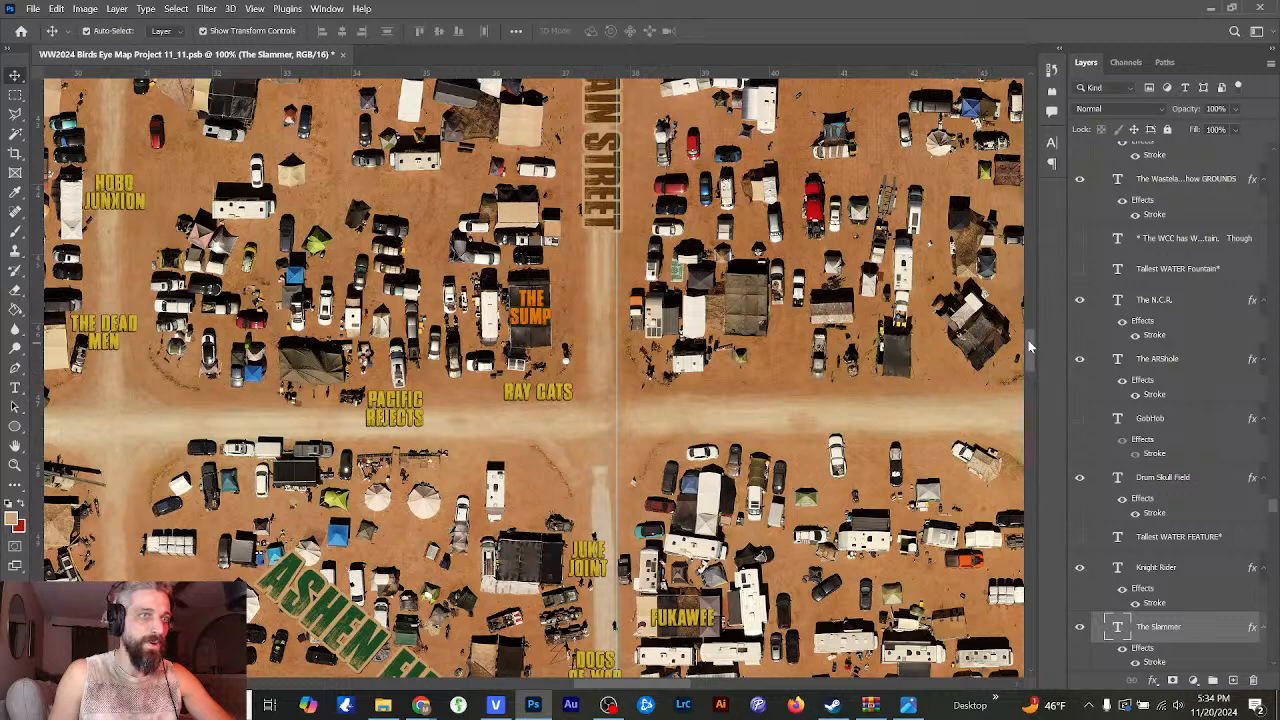
pyautogui.scroll(-2, 1029, 344)
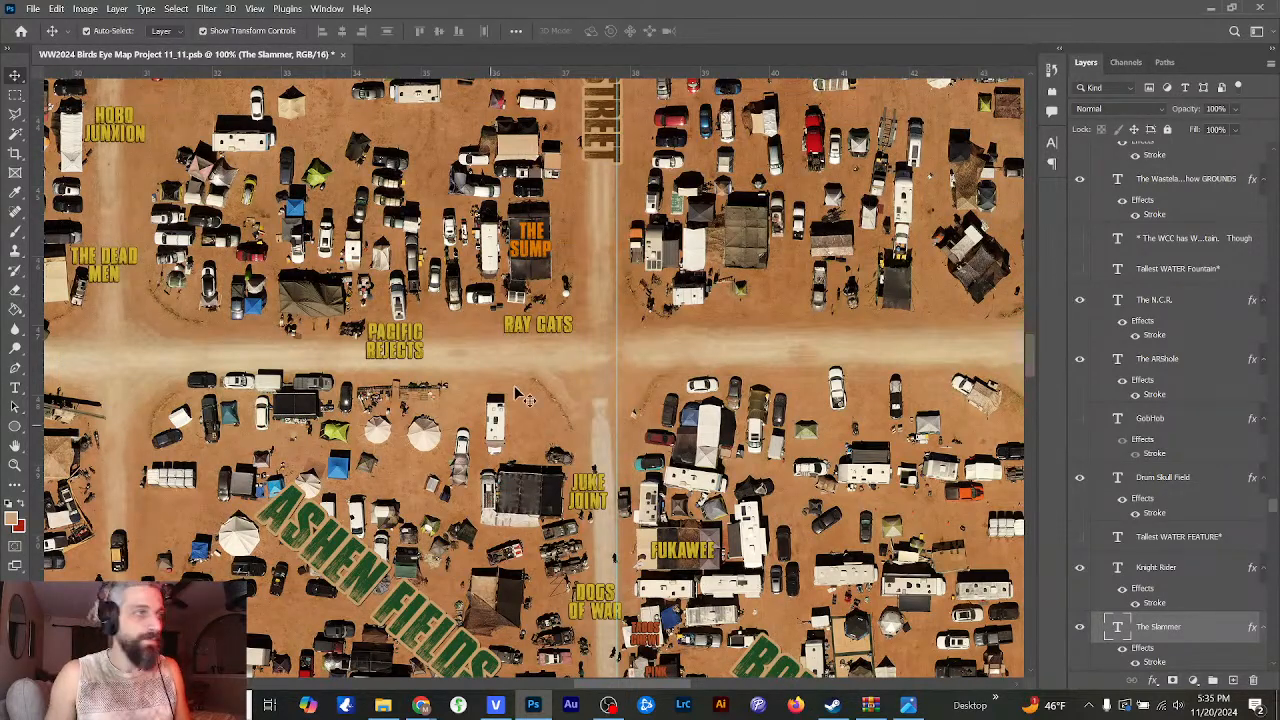
# - Duplicate the Ray Cats label and place the copy across Main Street, at the lower edge of the opposite block
pyautogui.click(550, 332)
pyautogui.moveTo(1163, 160); pyautogui.dragTo(1237, 682)
pyautogui.moveTo(572, 345); pyautogui.dragTo(565, 337)
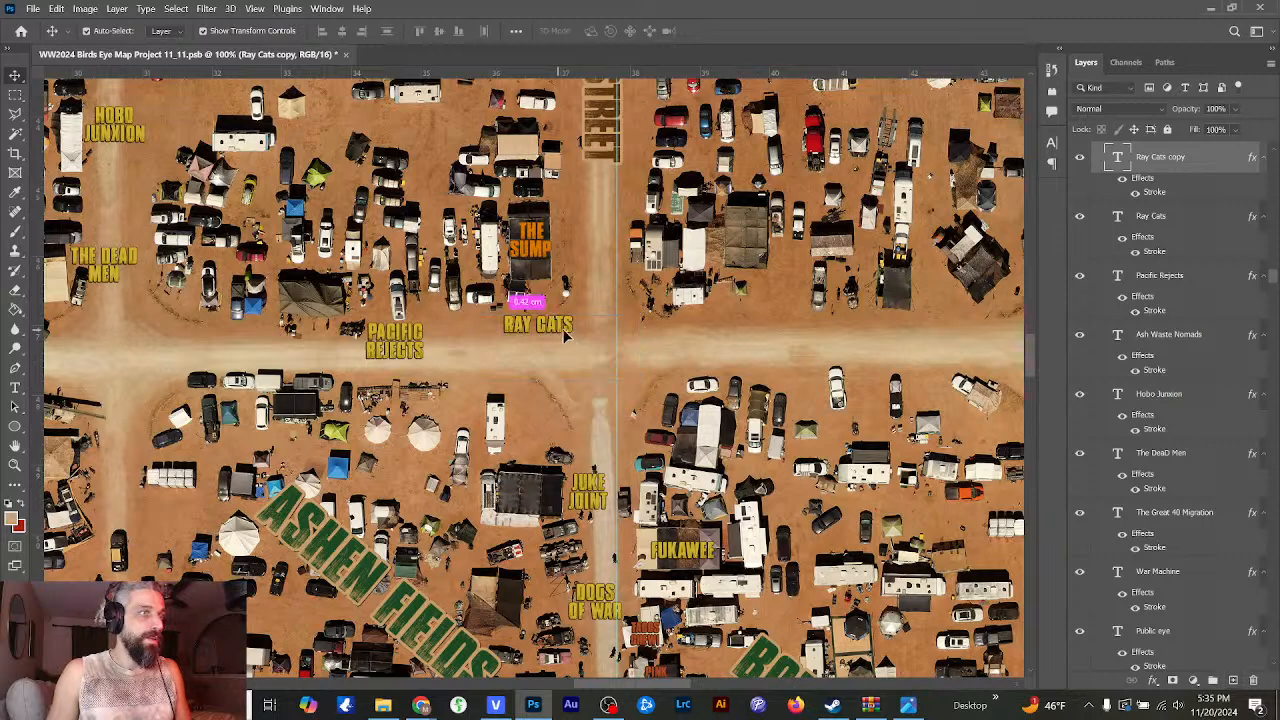
pyautogui.moveTo(697, 352); pyautogui.dragTo(709, 342)
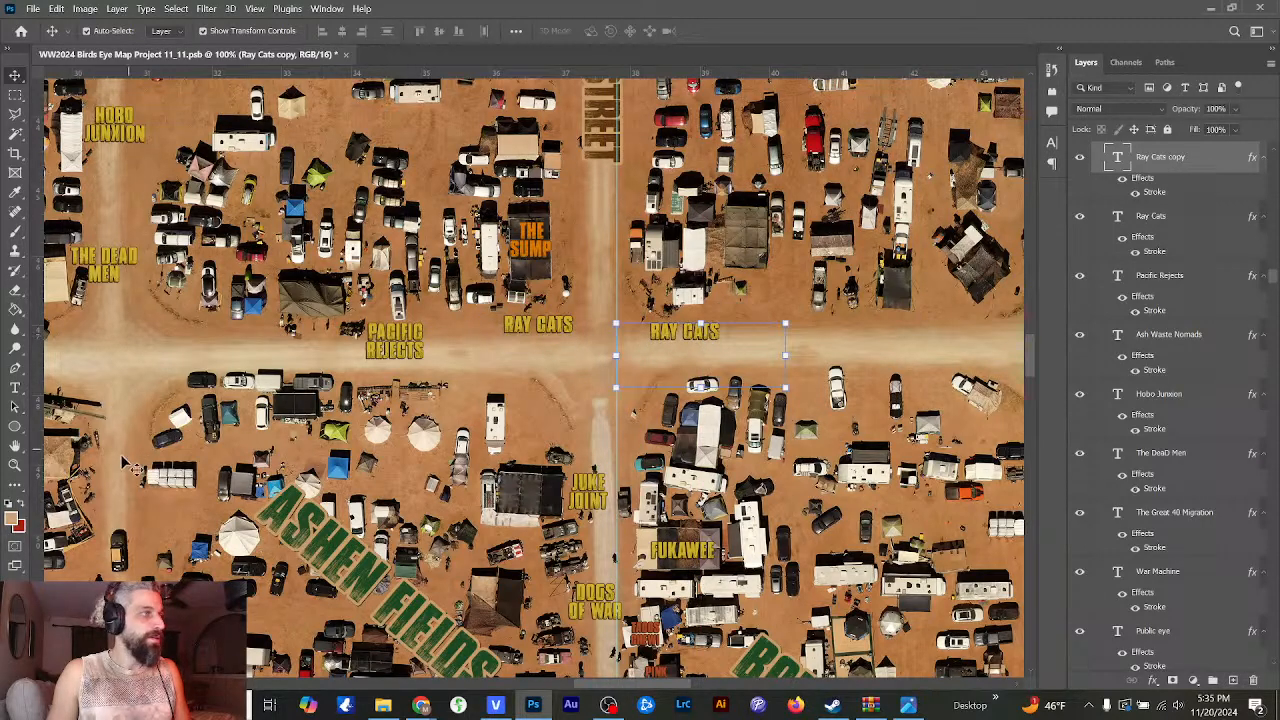
# - Change the copied label's text to "Camp WTF"
pyautogui.click(15, 388)
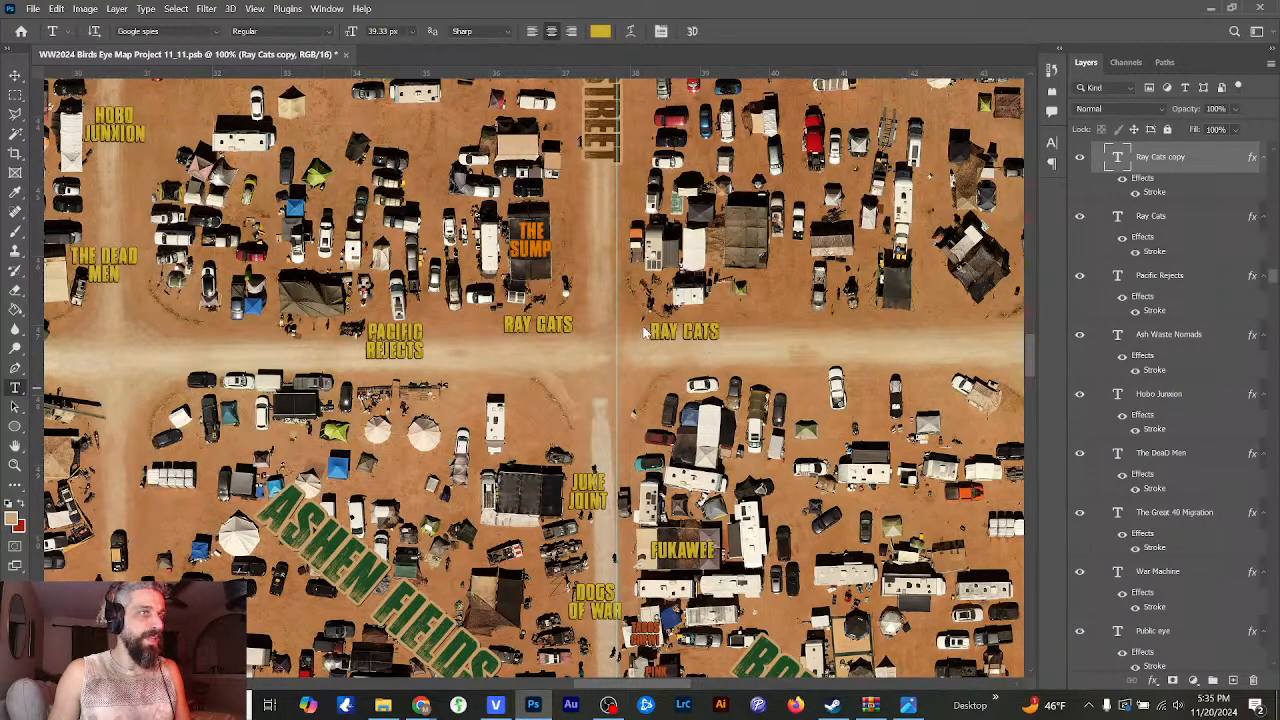
pyautogui.moveTo(650, 332); pyautogui.dragTo(726, 334)
pyautogui.write('C')
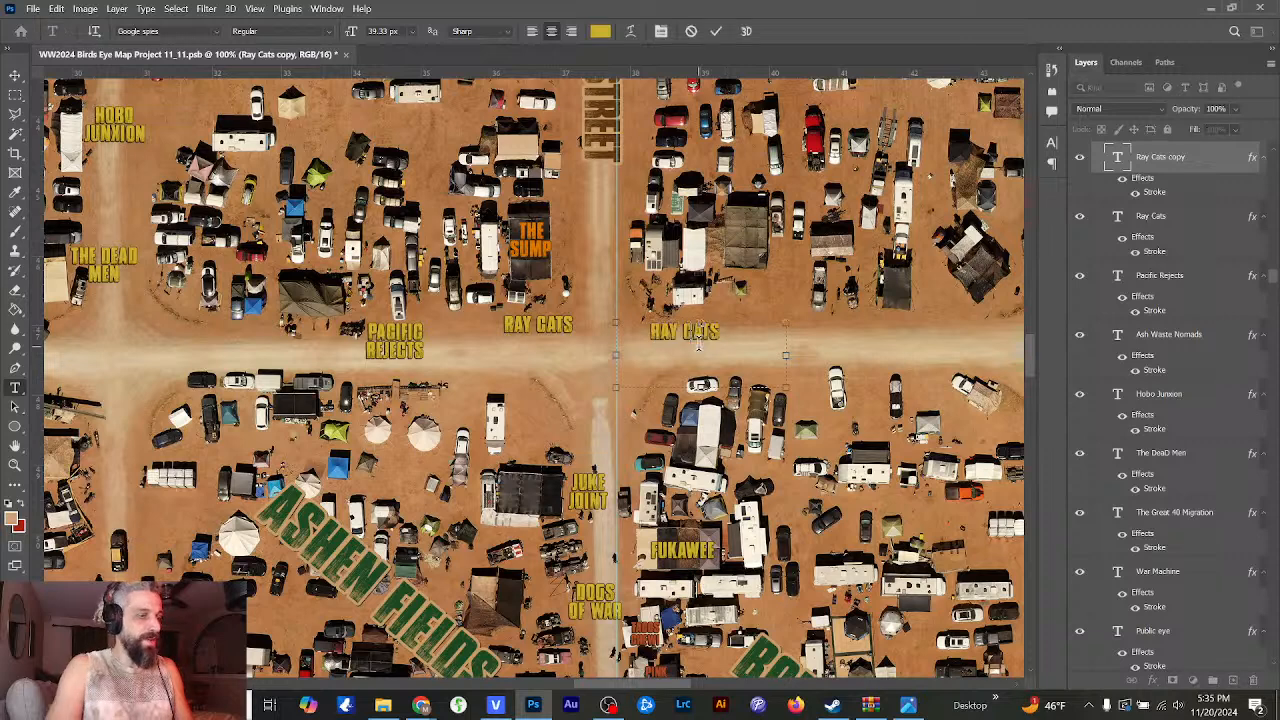
pyautogui.write('AMP WTF')
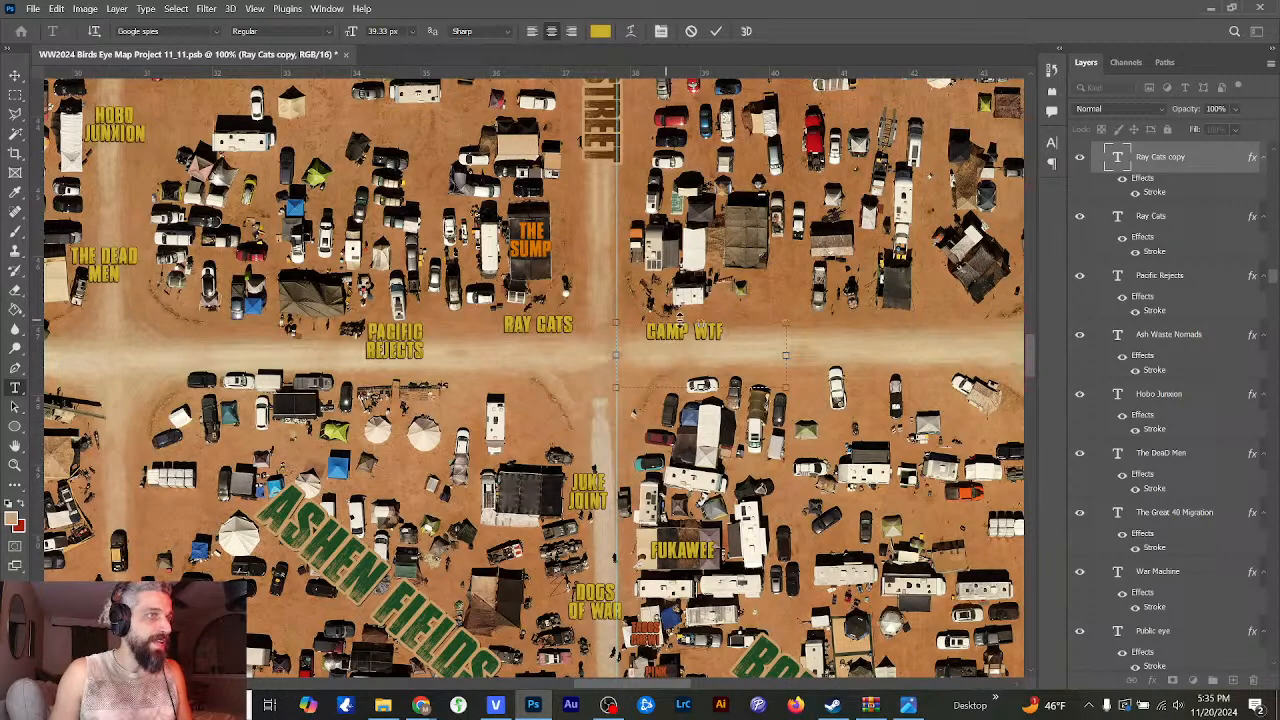
pyautogui.click(14, 76)
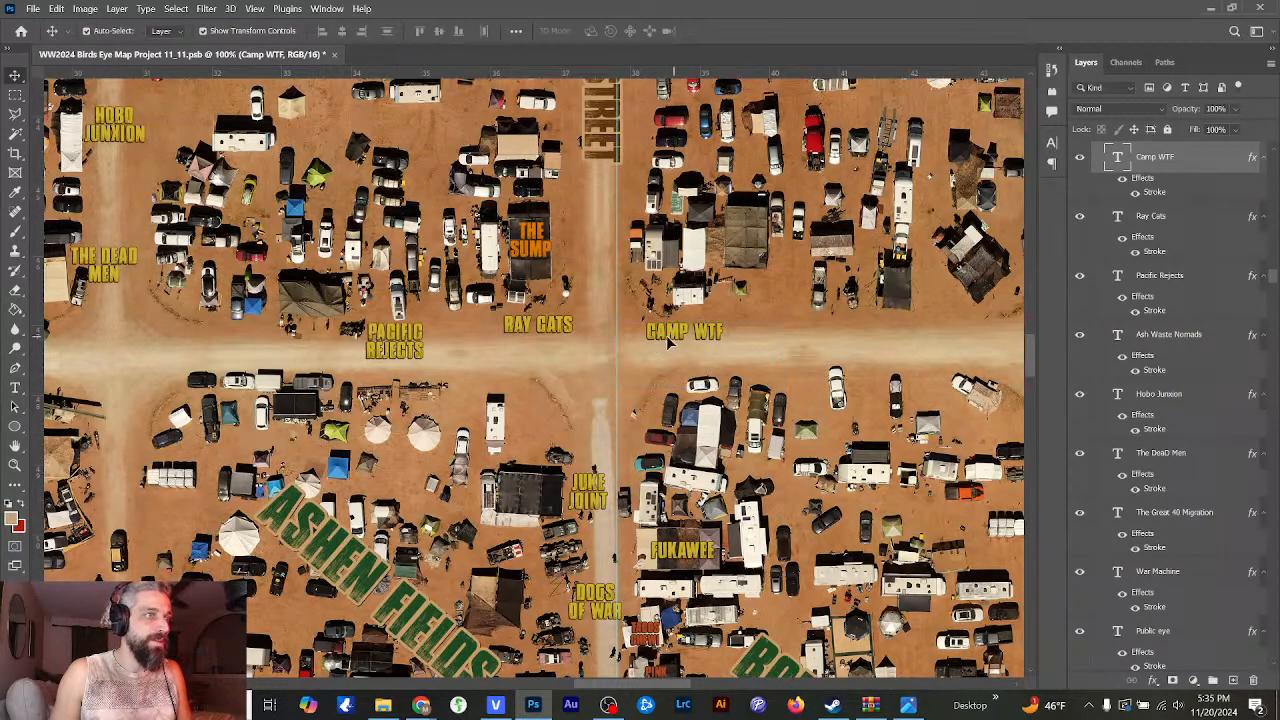
# - Move the Camp WTF label across Main Street to below Choice Blvd, and put Pacific Rejects on one line, shifted toward Main Street
pyautogui.moveTo(638, 364); pyautogui.dragTo(455, 381)
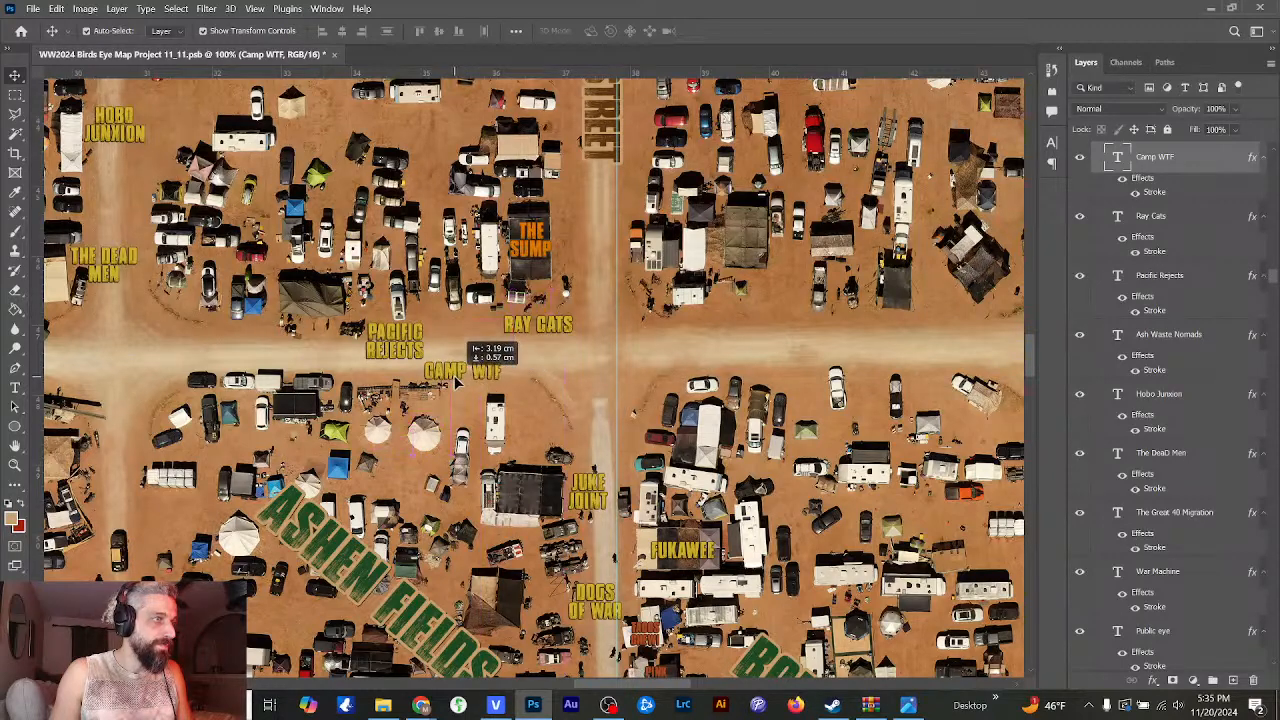
pyautogui.click(408, 345)
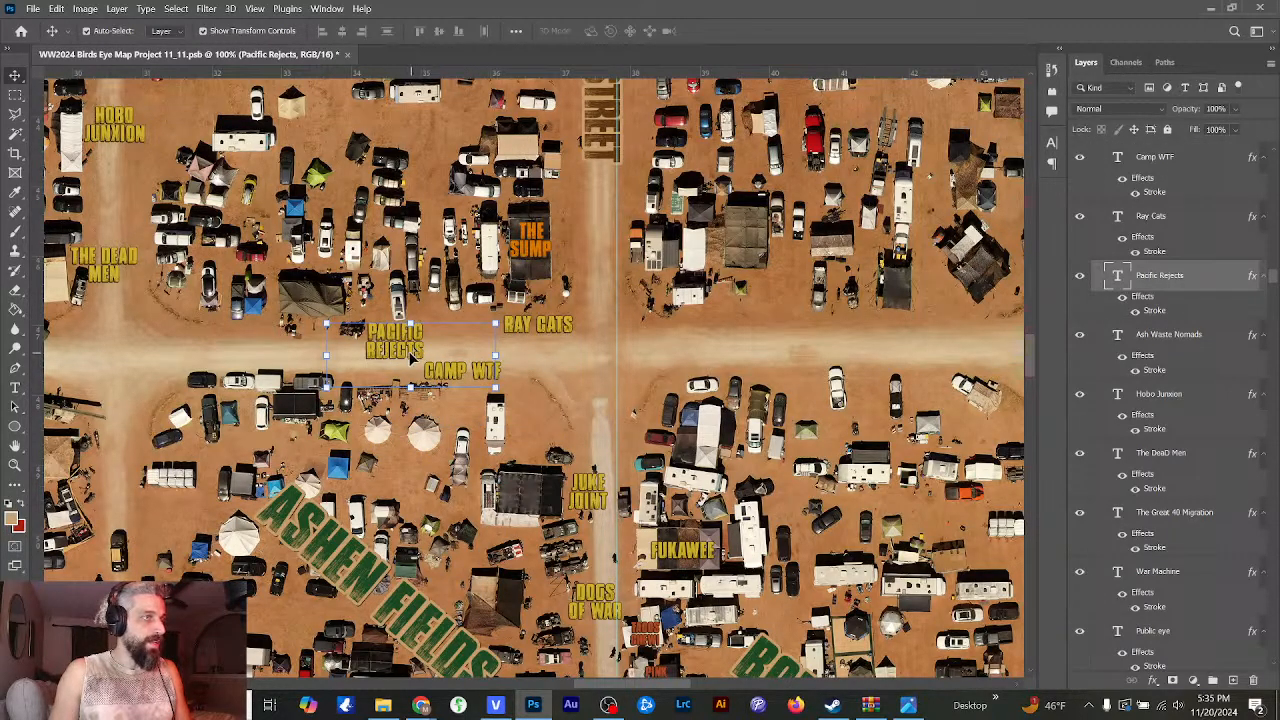
pyautogui.click(15, 387)
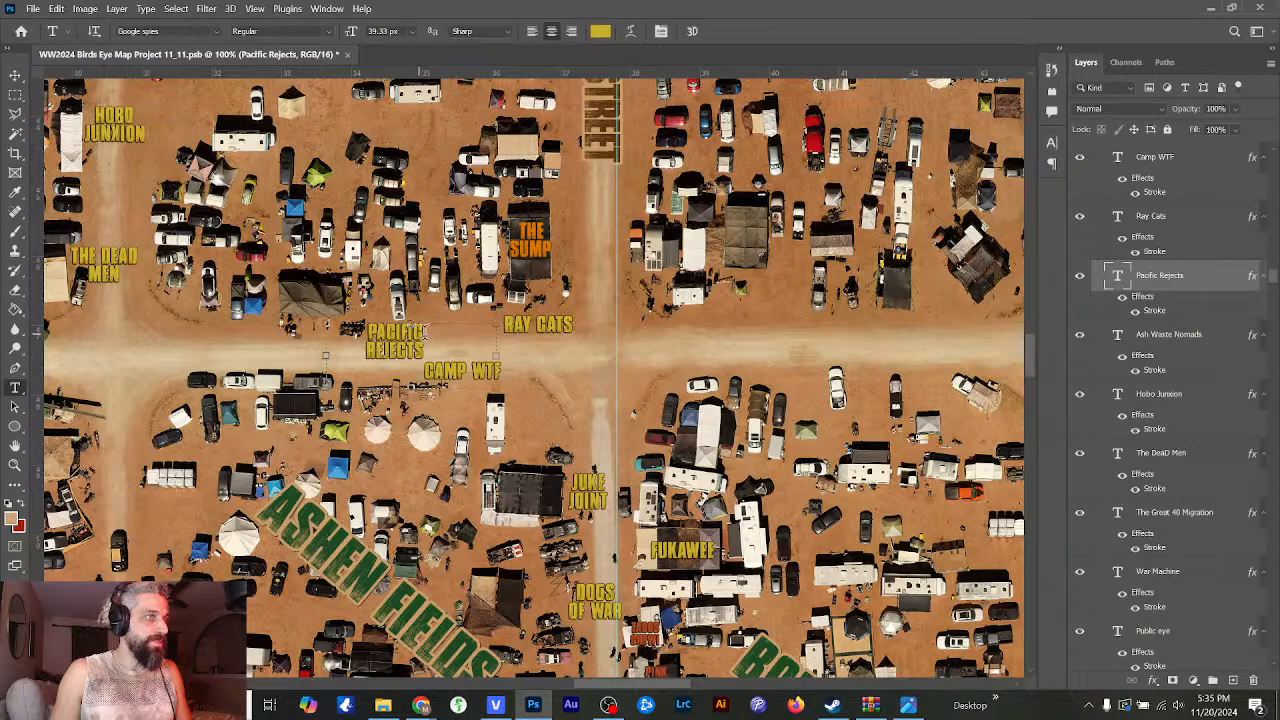
pyautogui.click(426, 334)
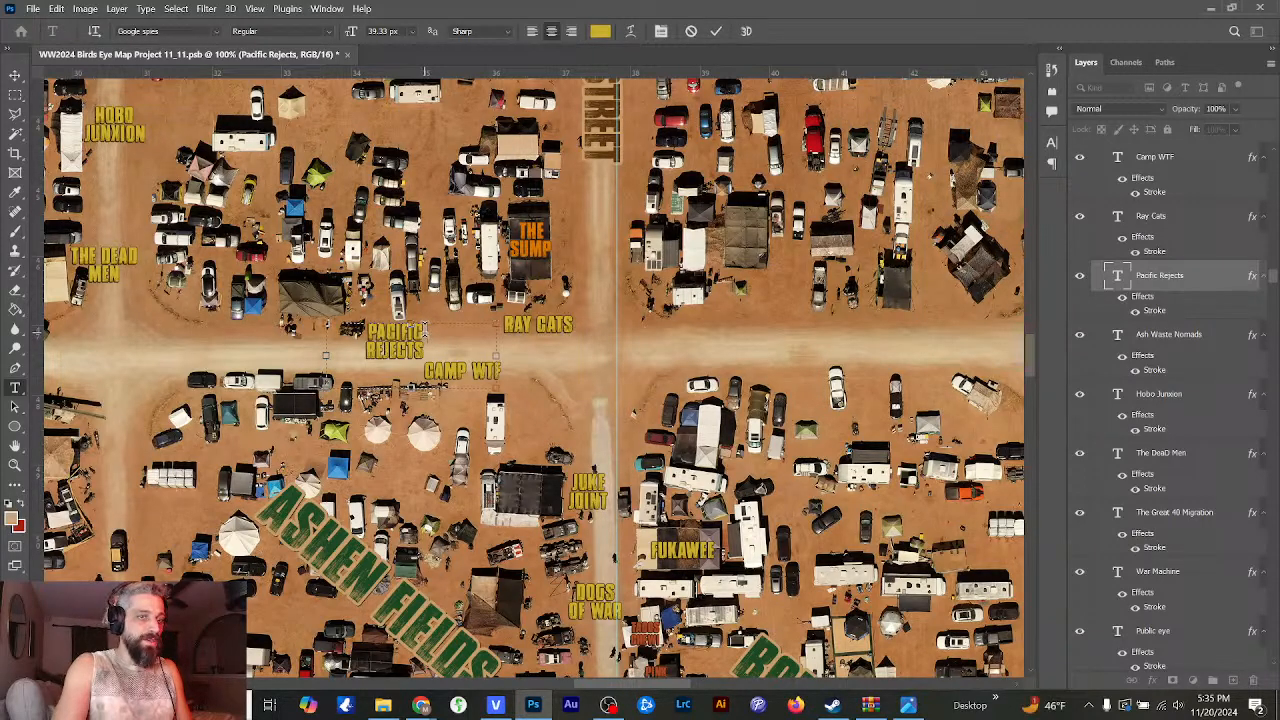
pyautogui.press('Delete')
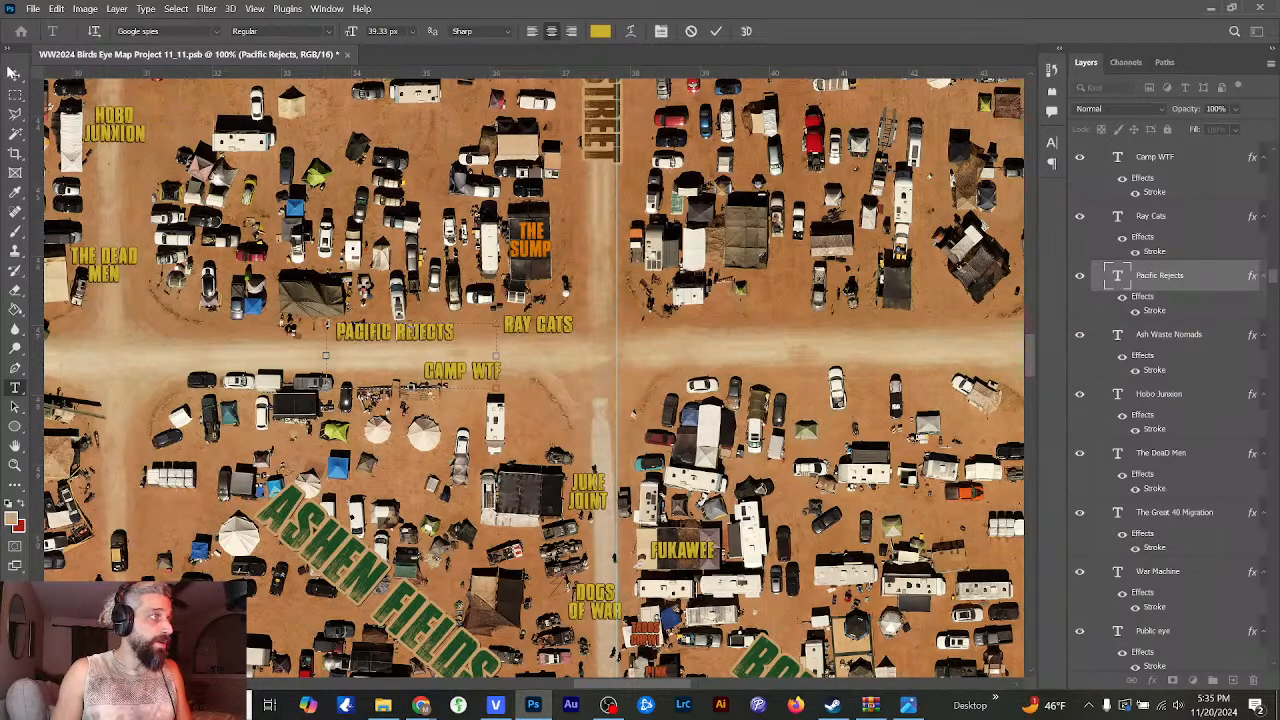
pyautogui.click(15, 76)
pyautogui.moveTo(414, 334); pyautogui.dragTo(447, 333)
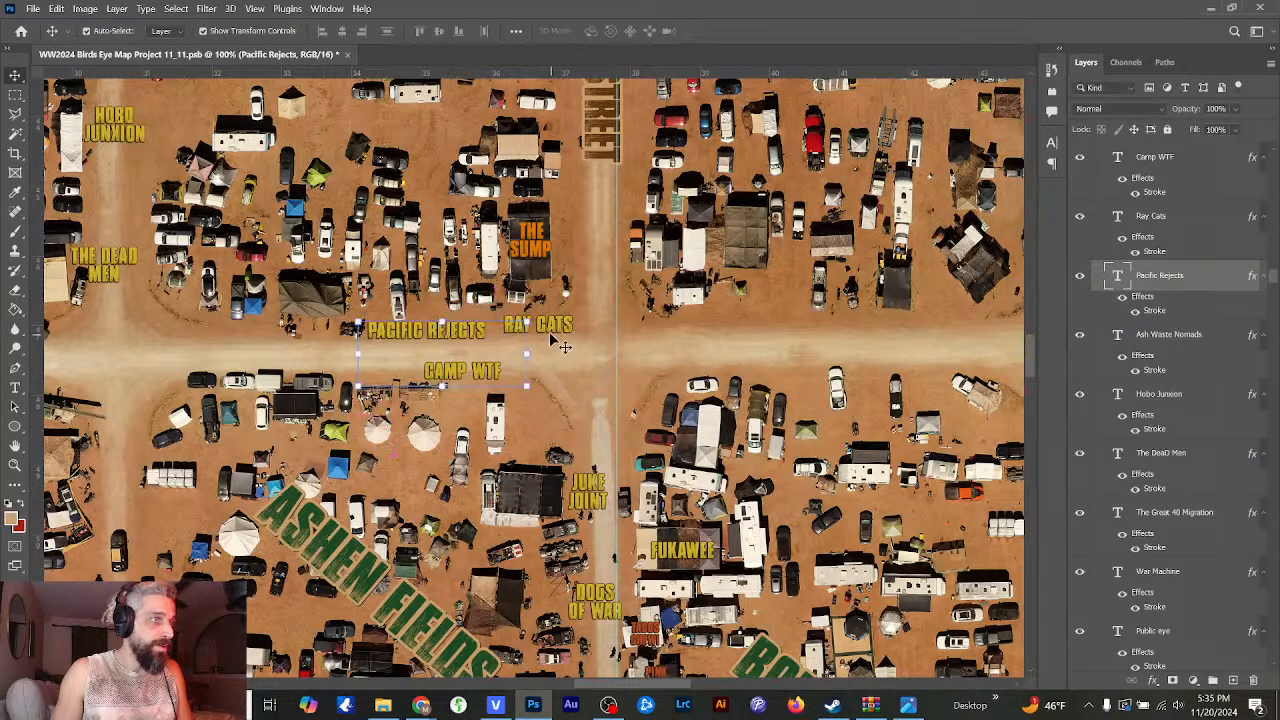
# - Nudge the Ray Cats label closer to Main Street and move Camp WTF away from Main Street to the block's upper edge
pyautogui.moveTo(558, 336); pyautogui.dragTo(571, 334)
pyautogui.moveTo(442, 374); pyautogui.dragTo(371, 376)
pyautogui.click(514, 384)
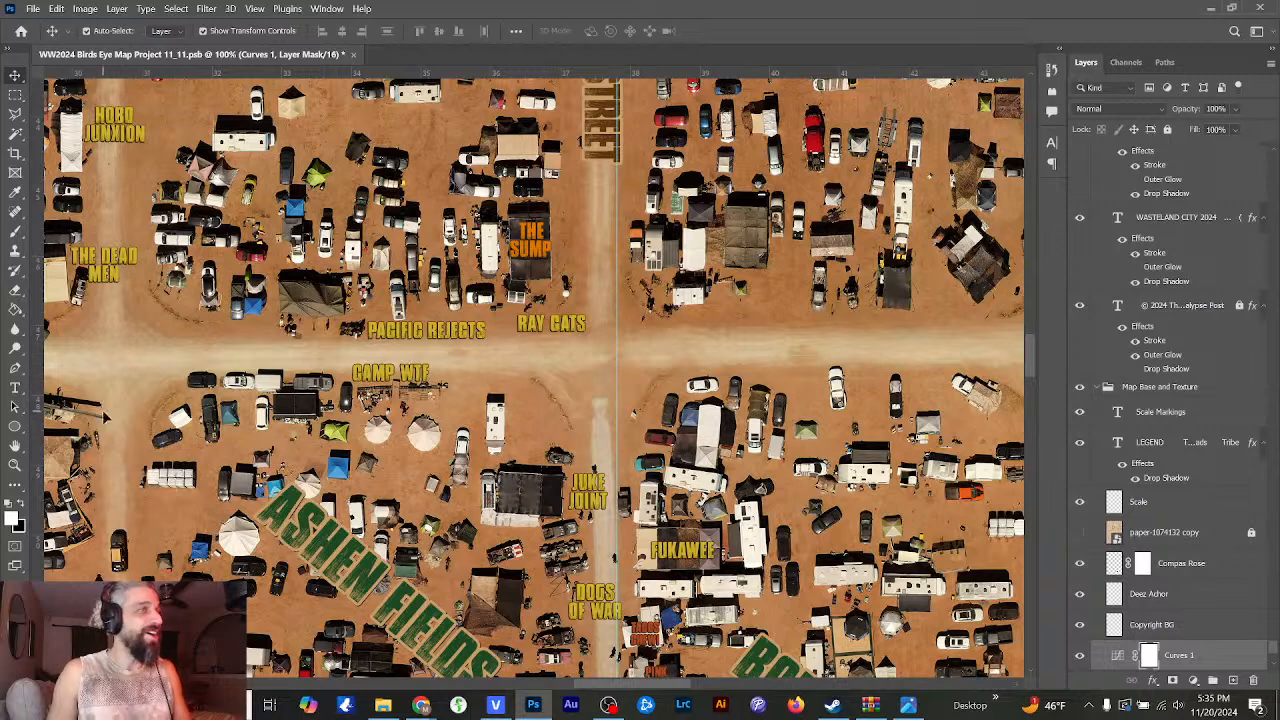
# - Replace the Camp WTF label's text with "Wyld Thingsz Frontier", putting "Frontier" on a second line
pyautogui.press('t')
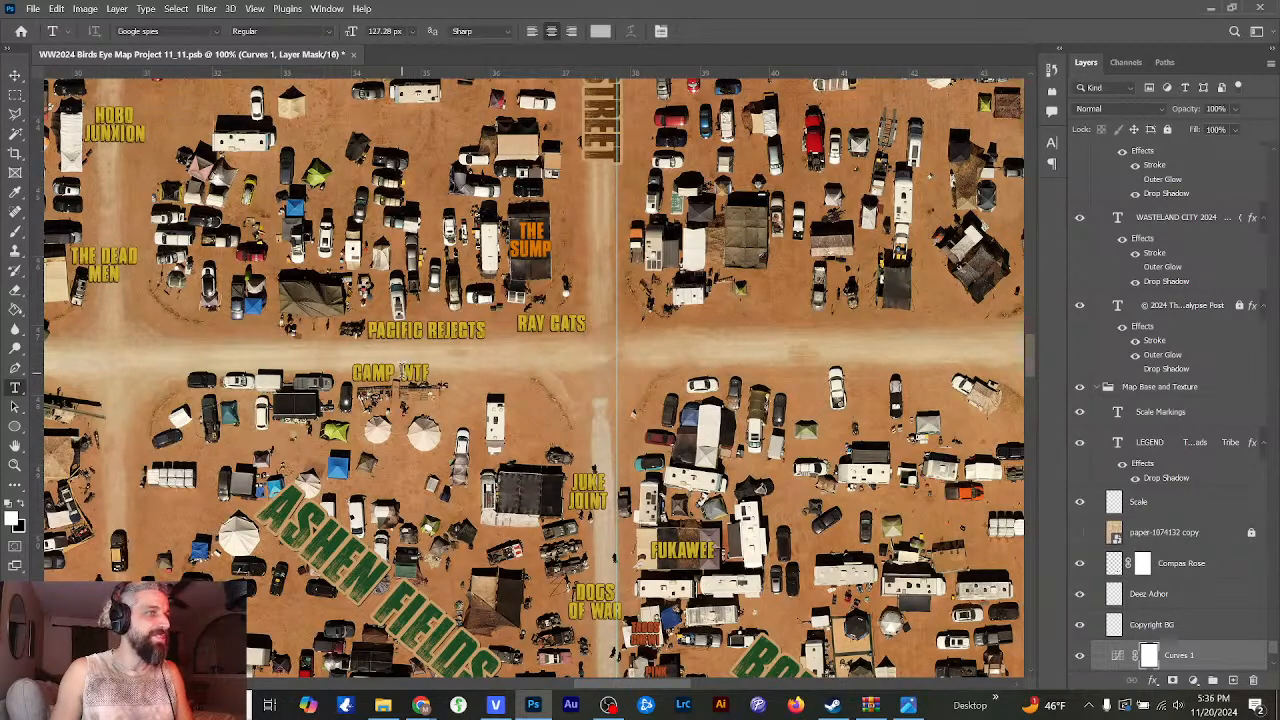
pyautogui.tripleClick(403, 371)
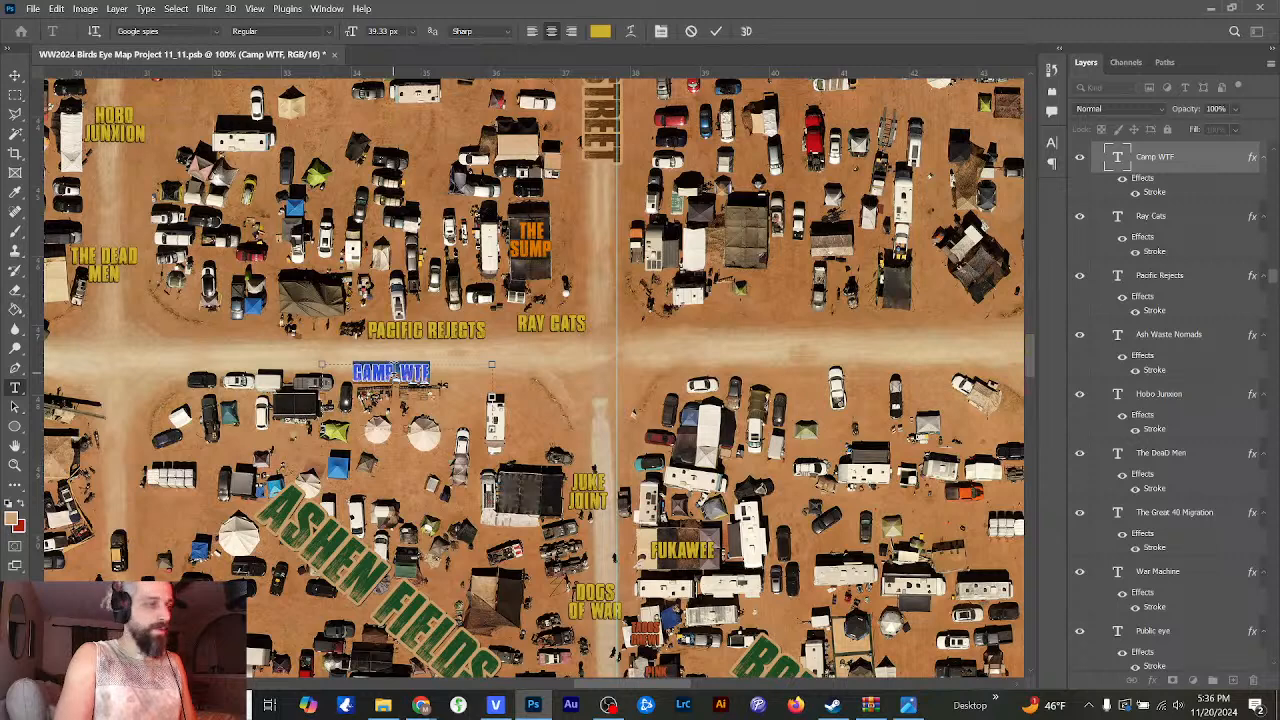
pyautogui.write('WYLD')
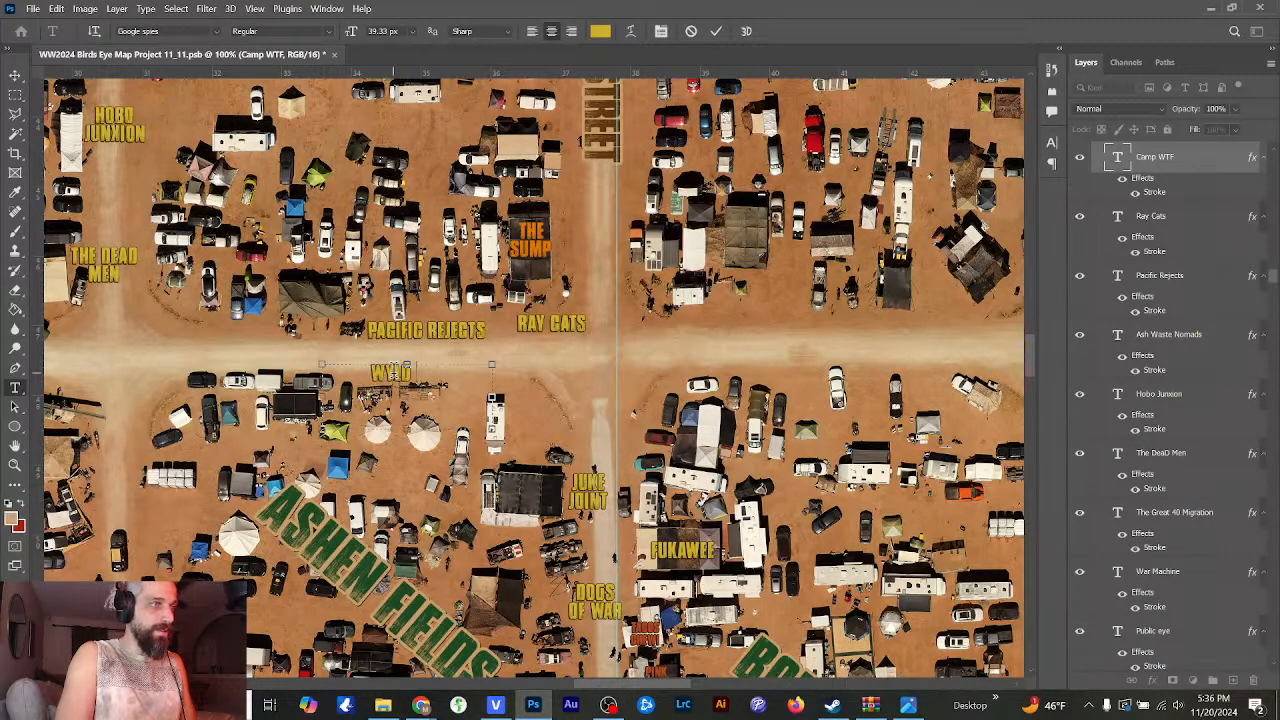
pyautogui.write(' THINGSZ')
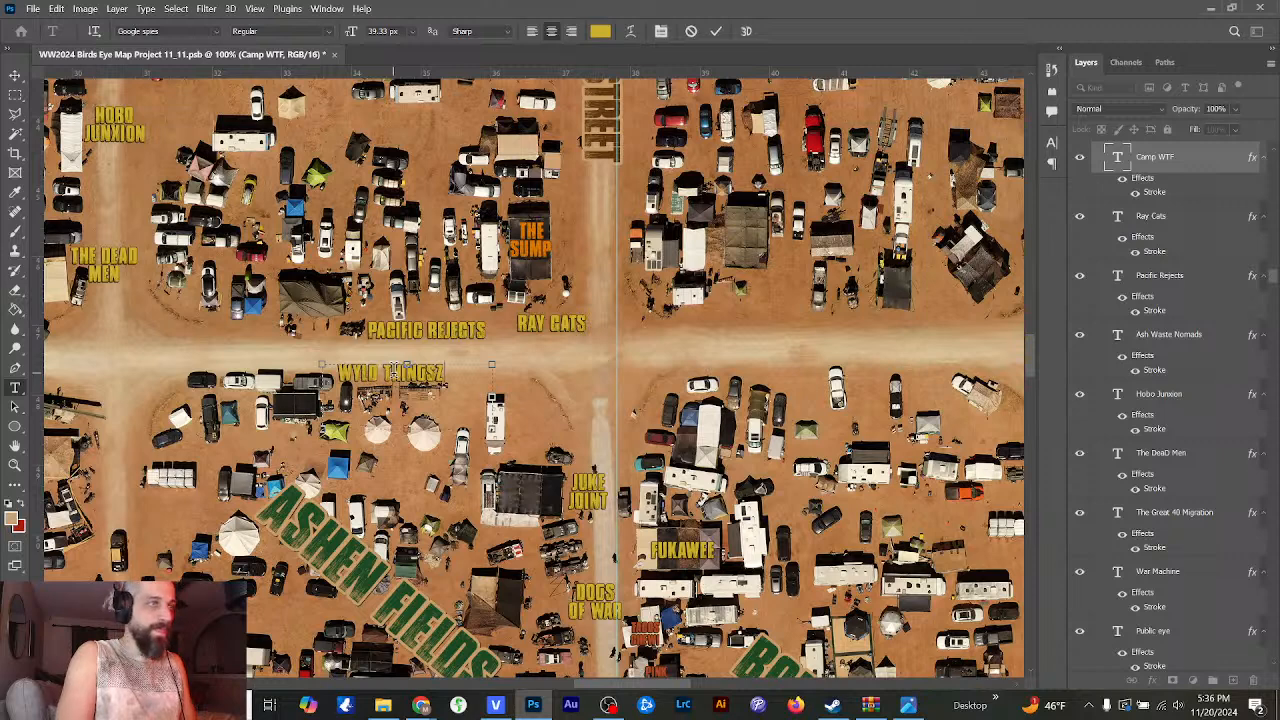
pyautogui.press('Return')
pyautogui.write('FRONTIER')
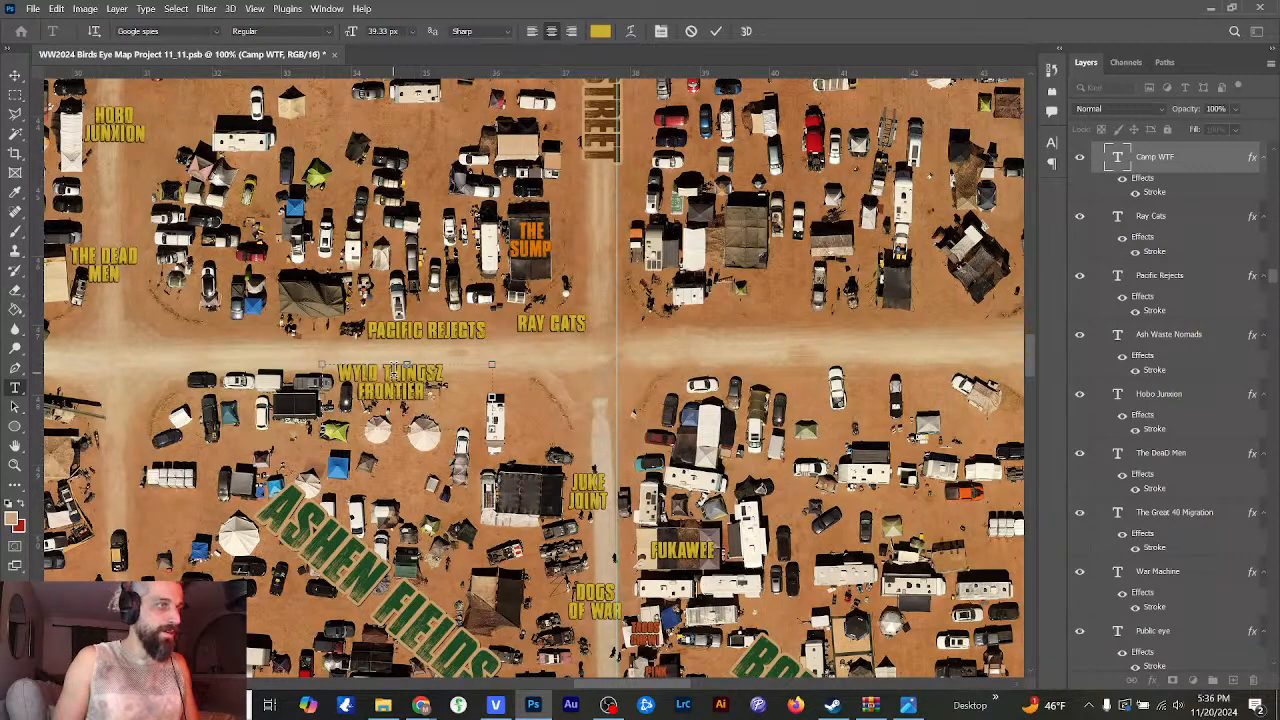
# - Move the Wyld Thingsz Frontier label toward Main Street, just above the white trailer north of Juke Joint
pyautogui.click(15, 75)
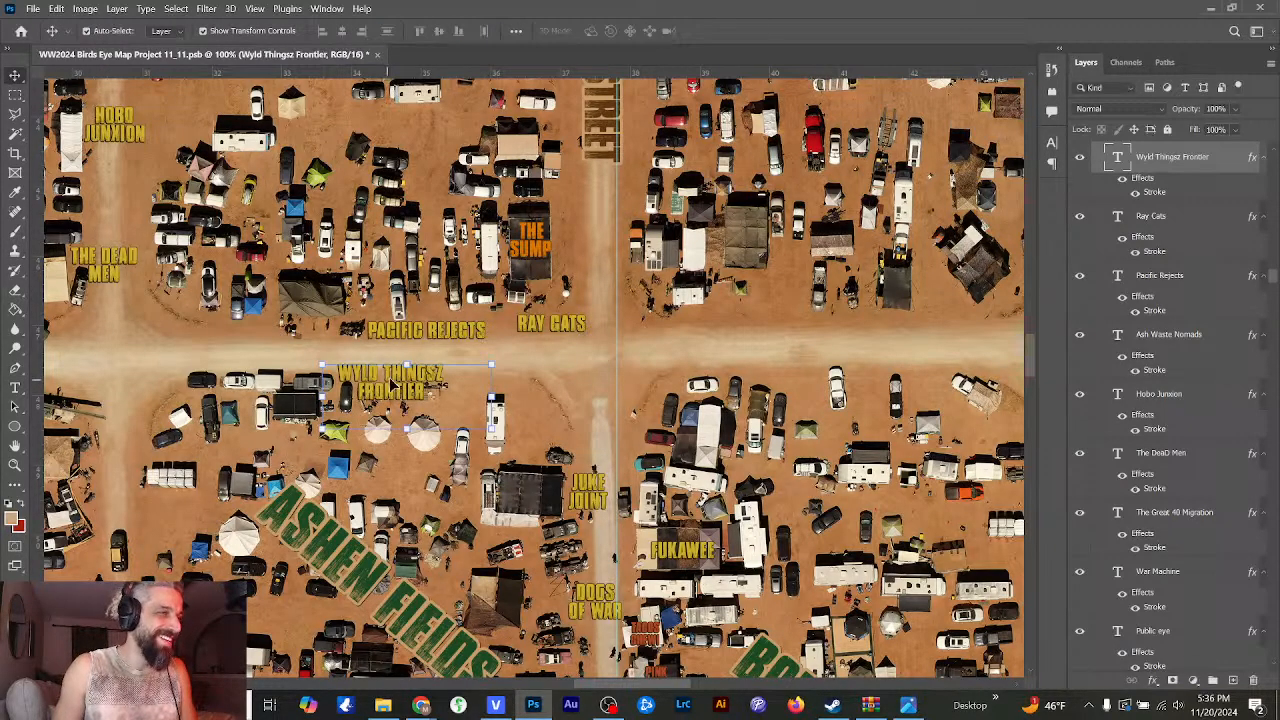
pyautogui.moveTo(402, 379); pyautogui.dragTo(494, 372)
pyautogui.click(558, 405)
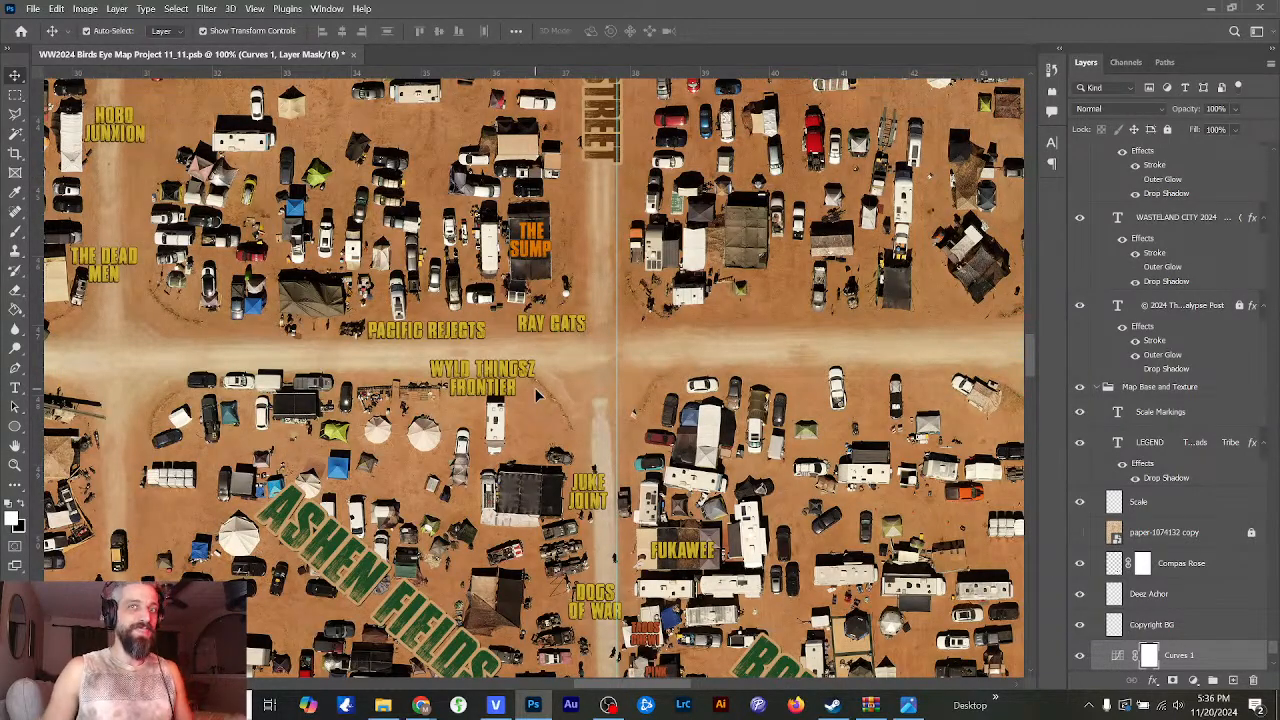
# - Examine the blocks around Choice Blvd and Seven Sisters Blvd, and the Car & Motorcycle Cruise marker beside The Appian Way
pyautogui.scroll(-3, 537, 397)
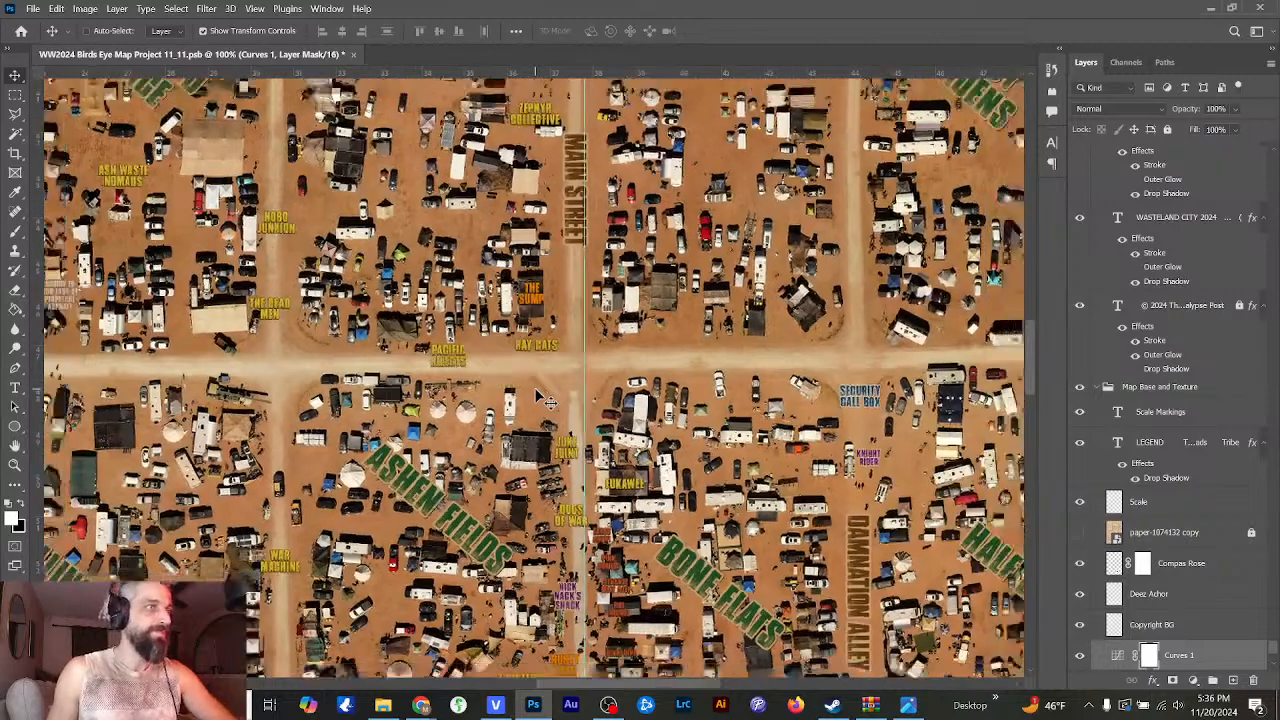
pyautogui.scroll(-2, 549, 401)
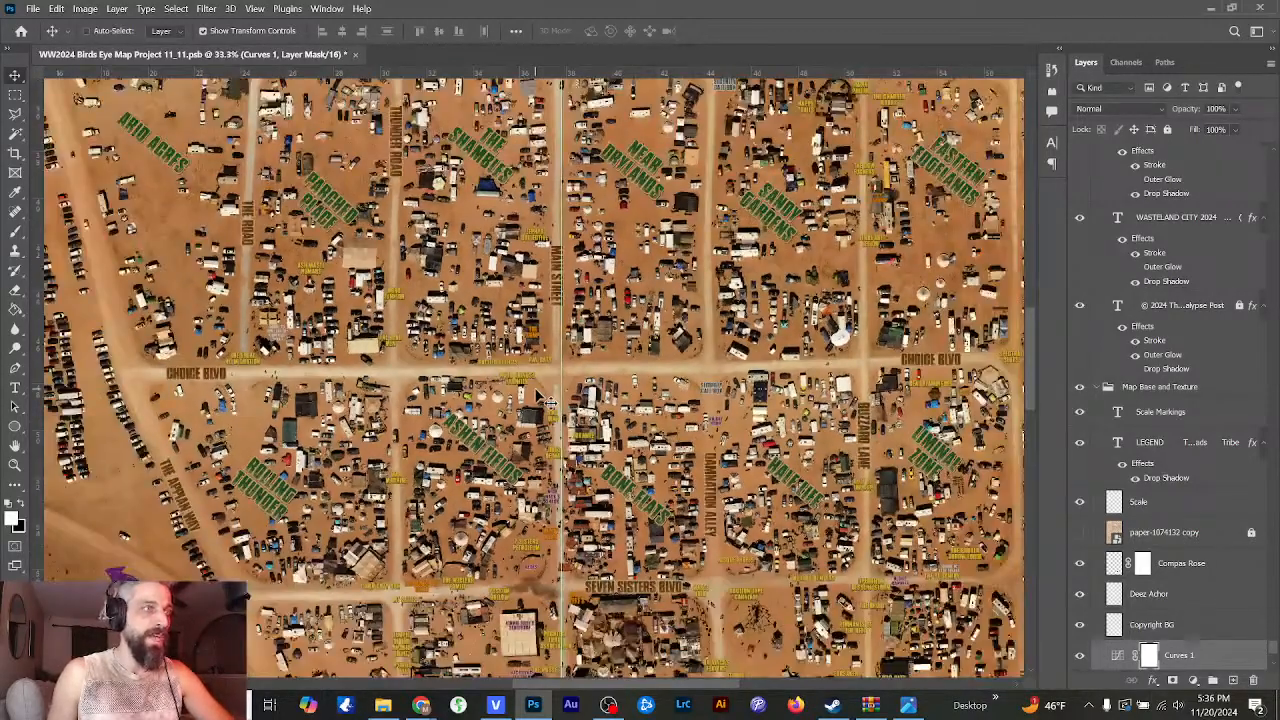
pyautogui.scroll(3, 1033, 375)
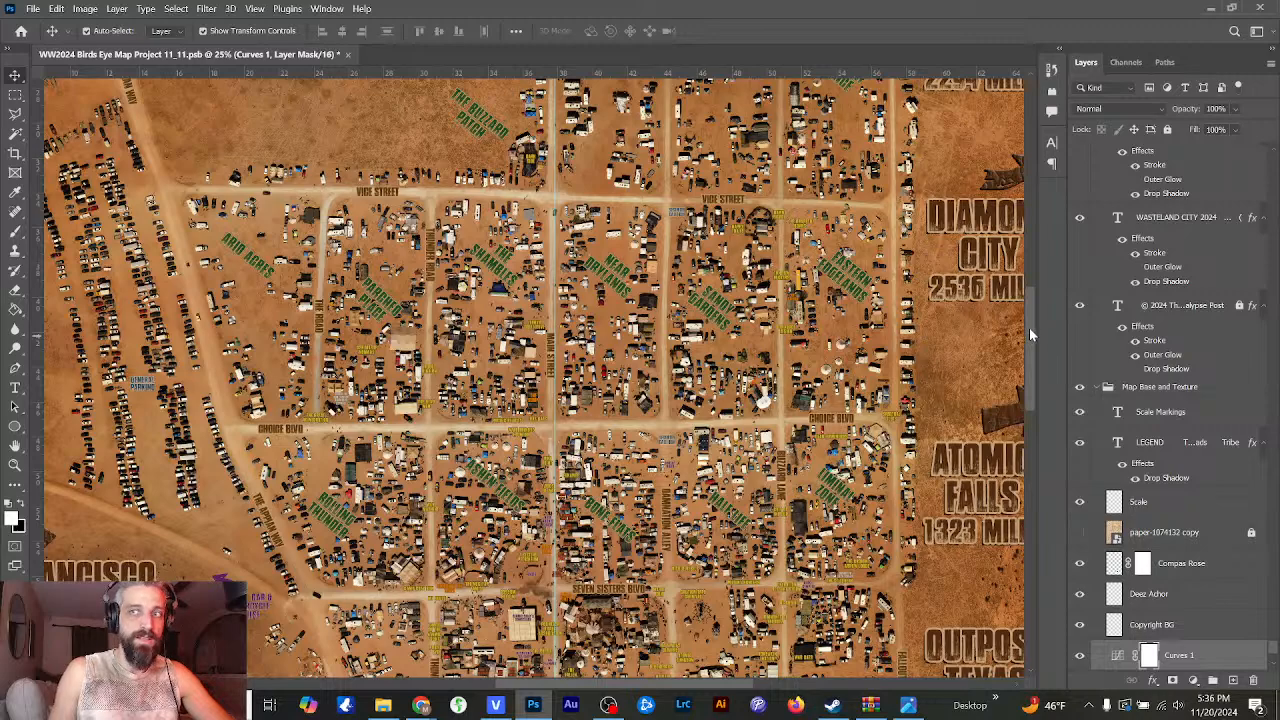
pyautogui.moveTo(1029, 328); pyautogui.dragTo(1036, 380)
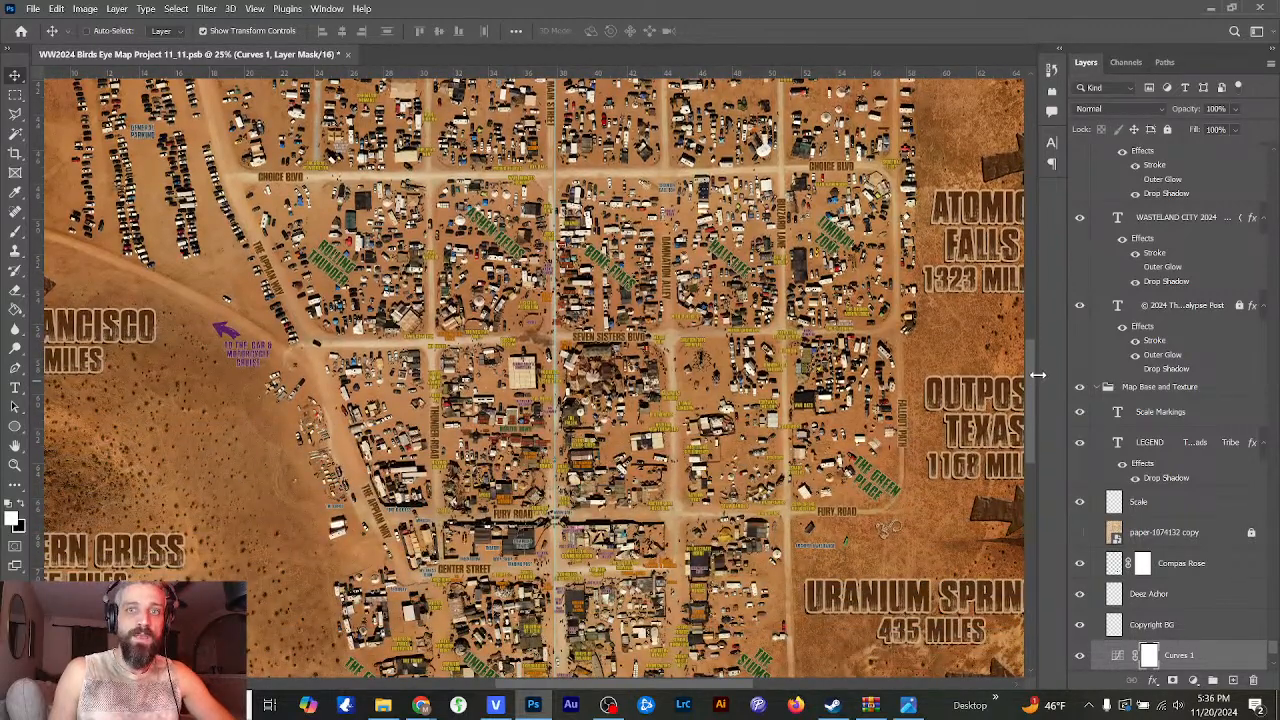
pyautogui.hotkey('ctrl', '-')
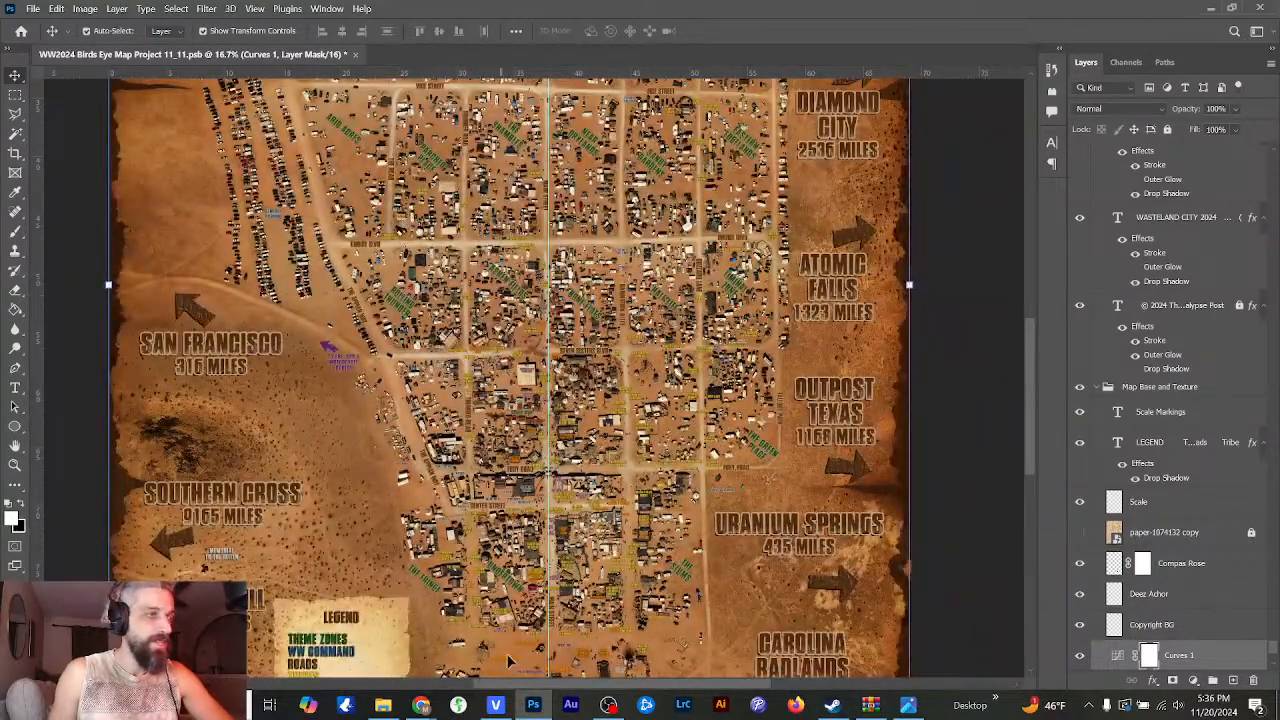
pyautogui.hscroll(-5, 610, 684)
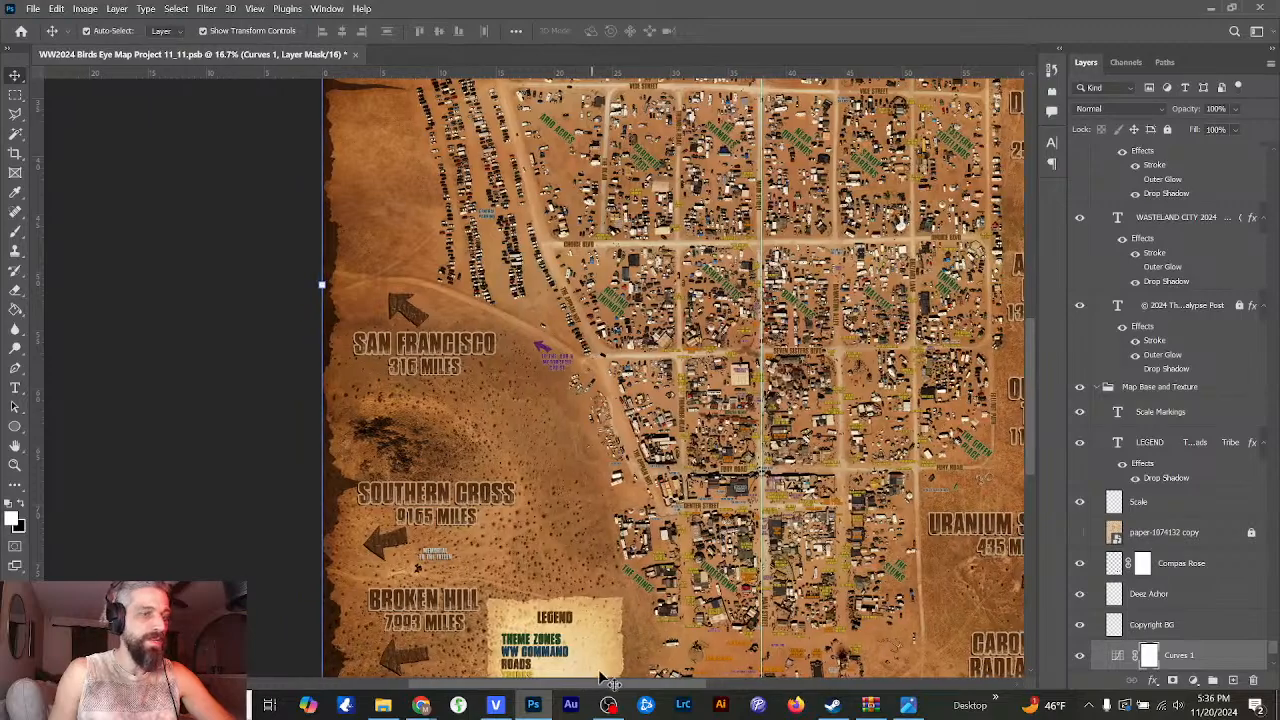
pyautogui.hotkey('ctrl', '+')
pyautogui.hotkey('ctrl', '+')
pyautogui.hotkey('ctrl', '+')
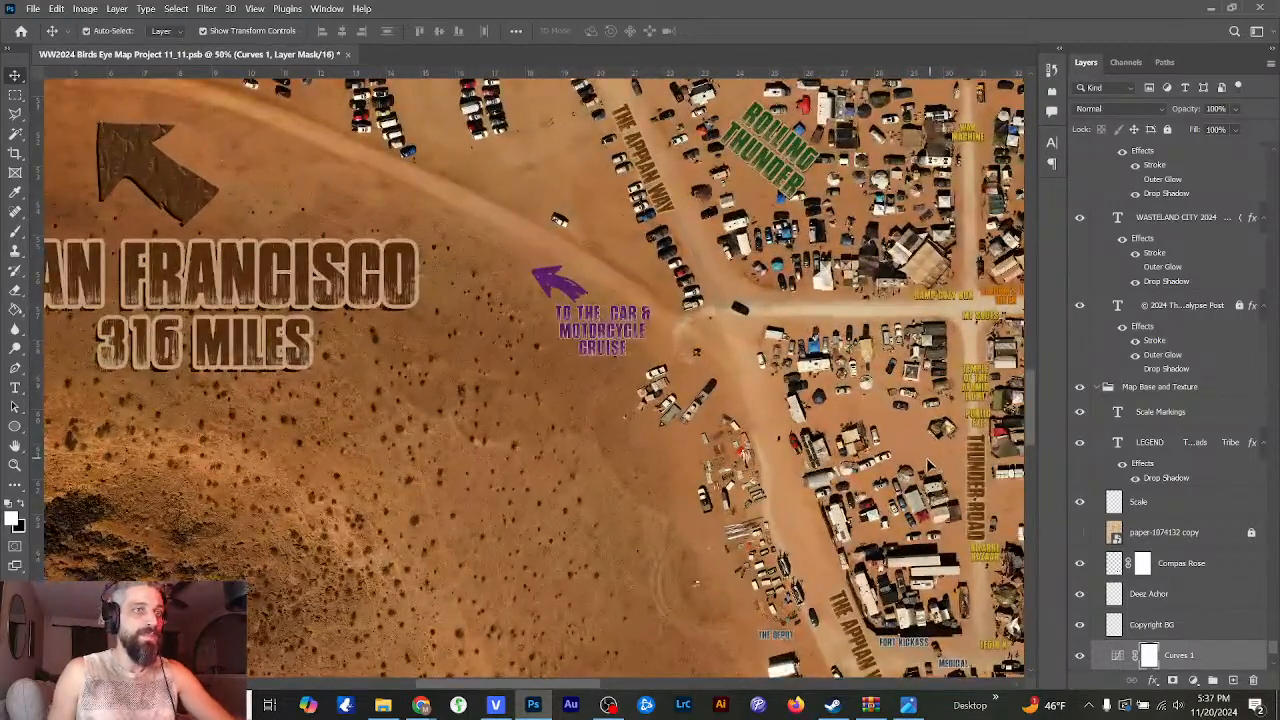
pyautogui.hotkey('ctrl', '+')
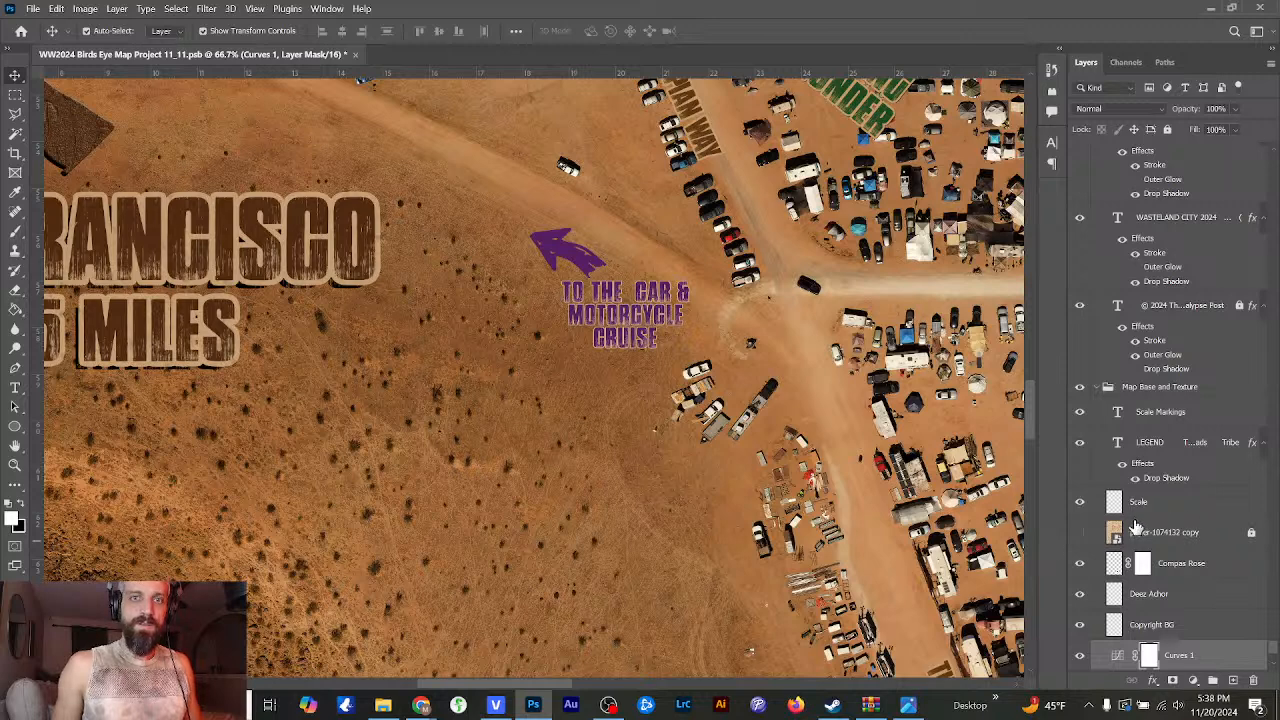
# - Examine the whole map, the Memorial to the Fallen below Southern Cross, and the legend with its scale bar
pyautogui.hotkey('alt', 'Tab')
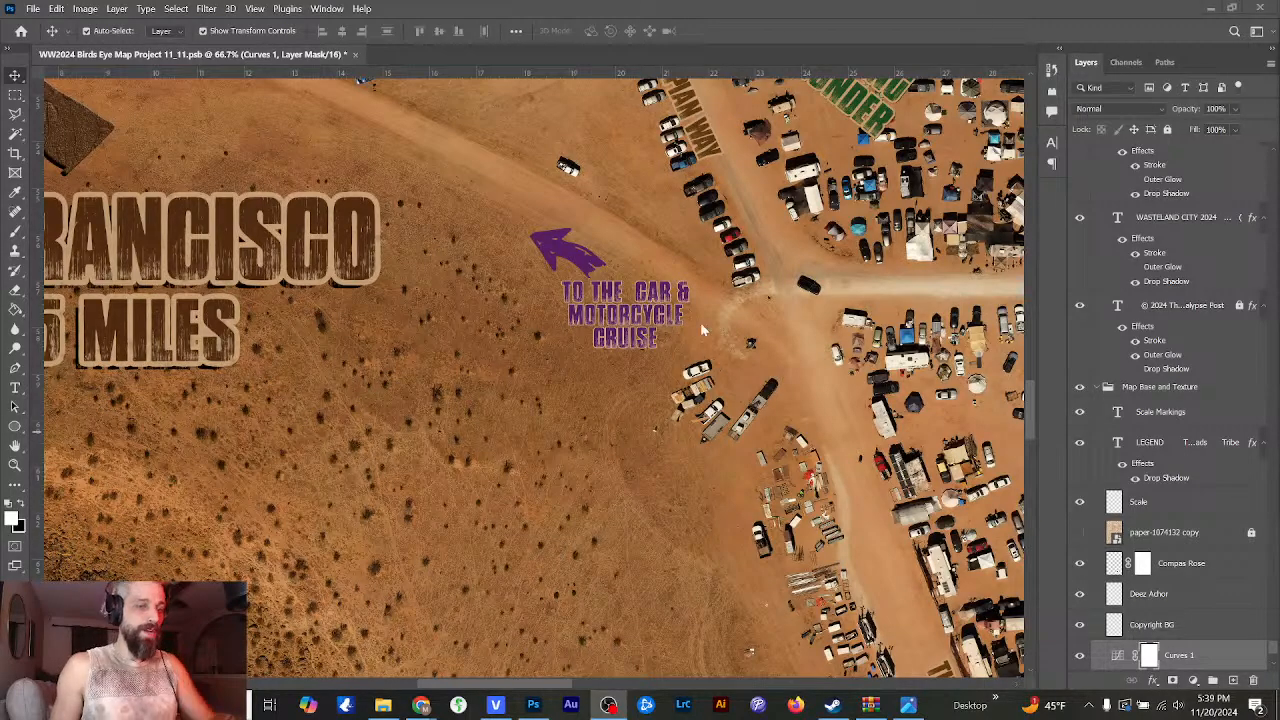
pyautogui.hotkey('ctrl', '-')
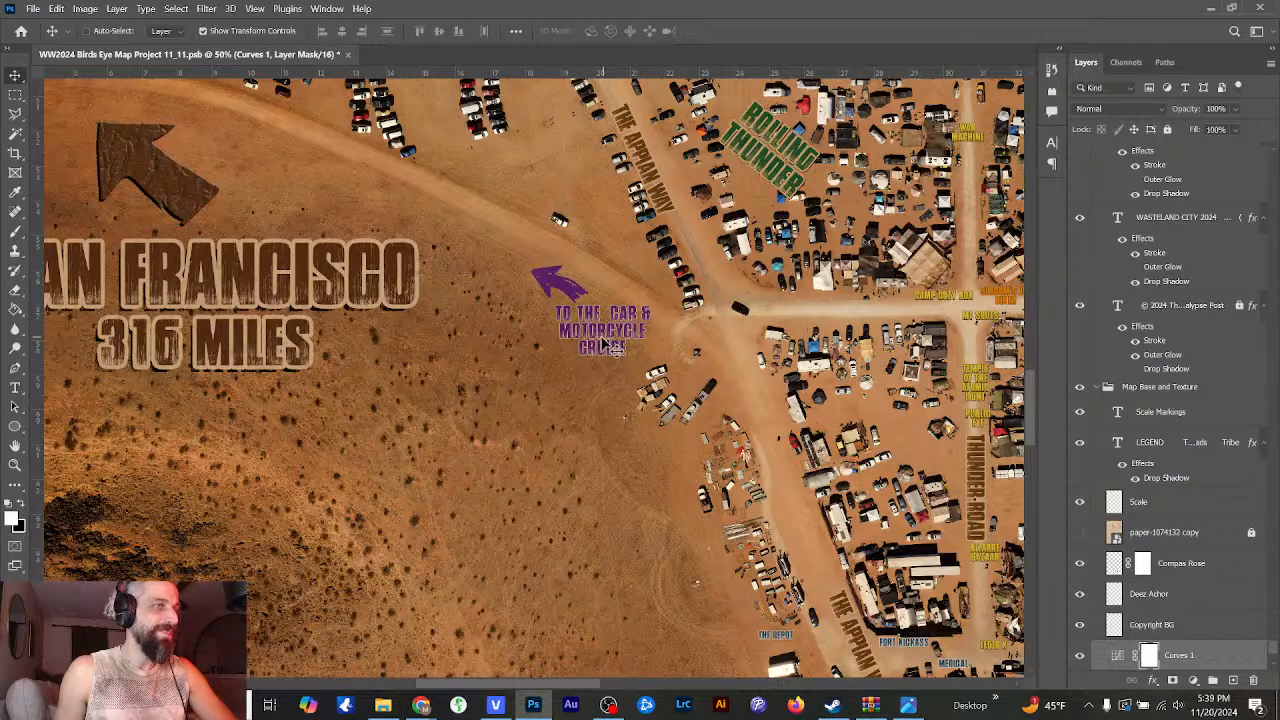
pyautogui.hotkey('ctrl', '-')
pyautogui.hotkey('ctrl', '-')
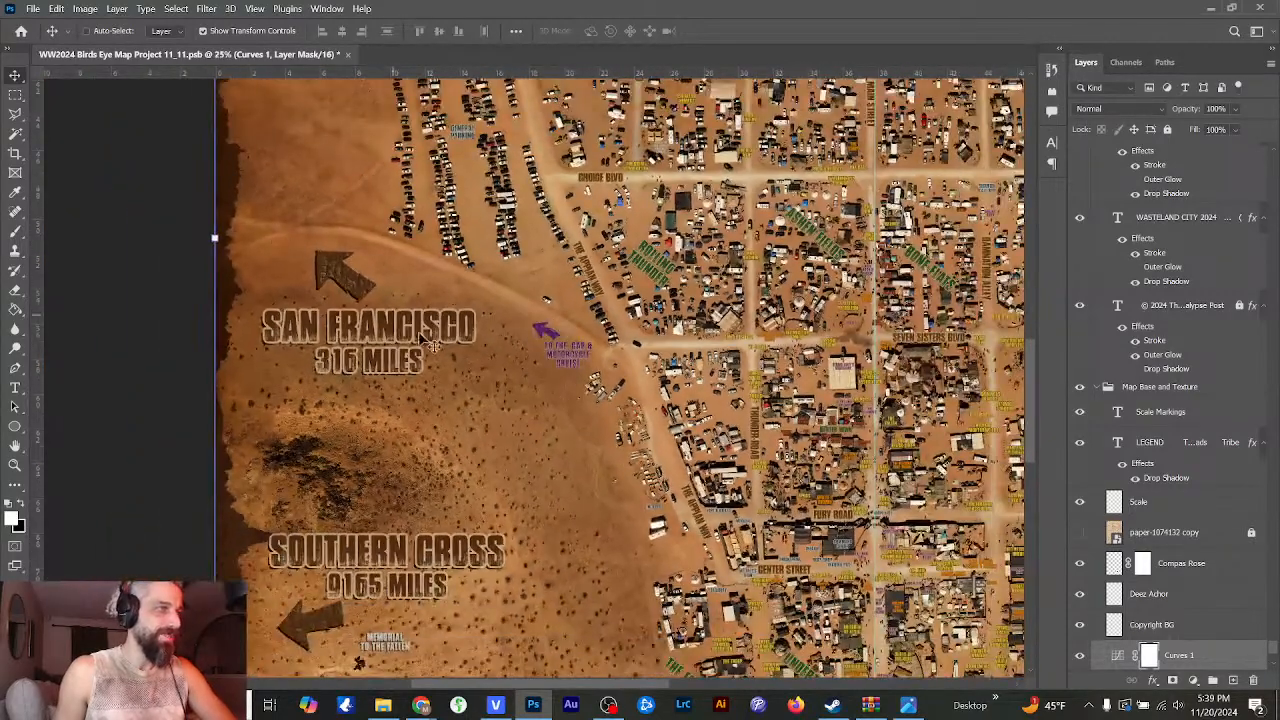
pyautogui.hotkey('ctrl', '-')
pyautogui.hotkey('ctrl', '-')
pyautogui.moveTo(482, 388); pyautogui.dragTo(503, 378)
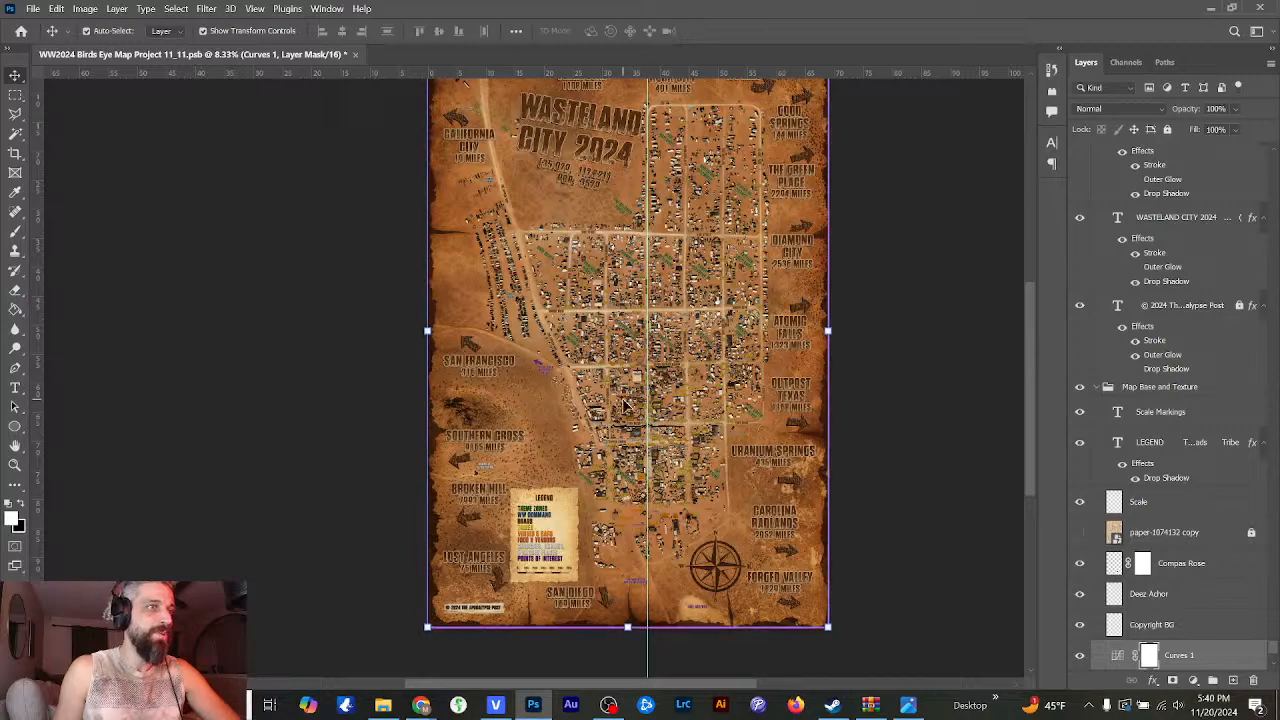
pyautogui.scroll(3, 633, 395)
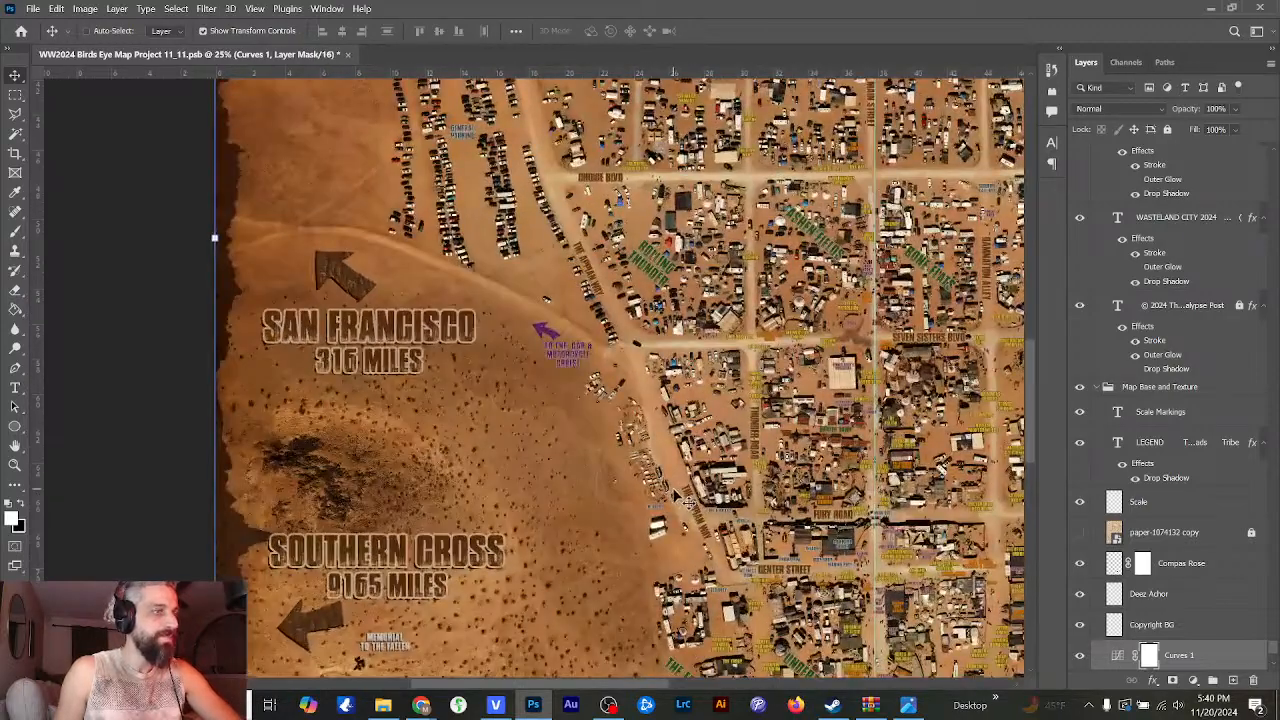
pyautogui.scroll(1, 670, 497)
pyautogui.moveTo(1025, 395); pyautogui.dragTo(1025, 425)
pyautogui.scroll(-4, 765, 427)
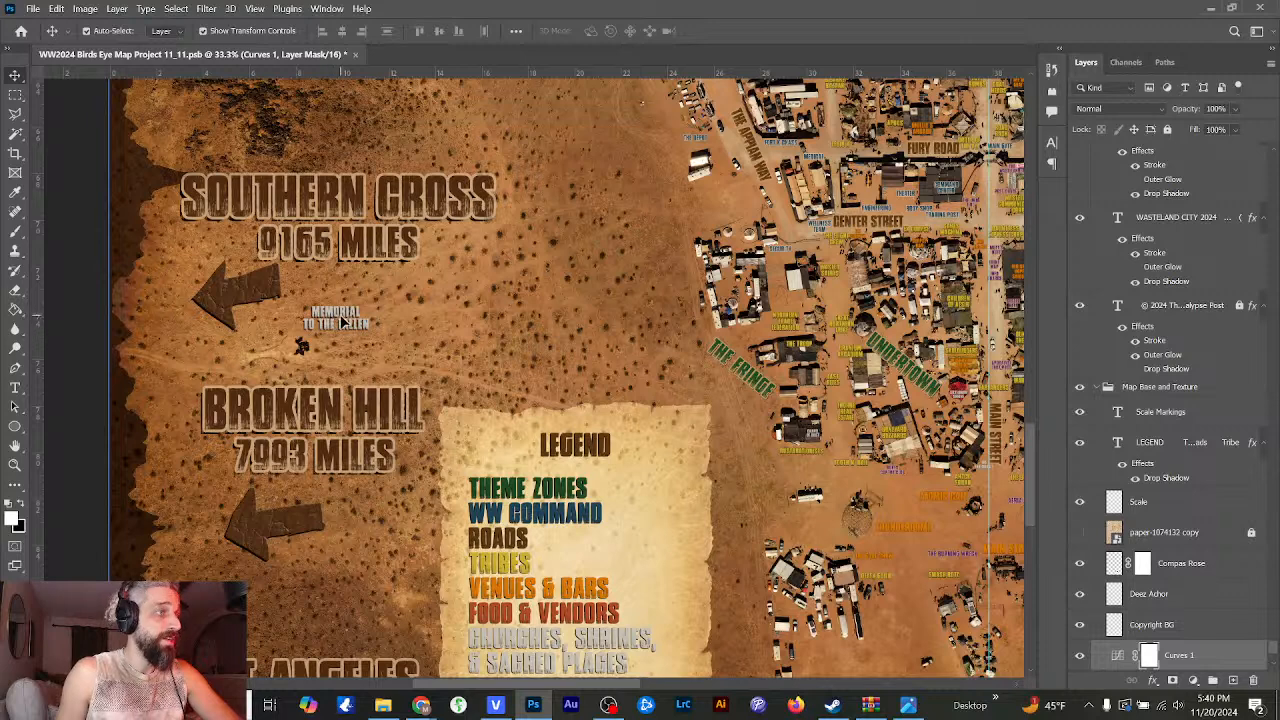
pyautogui.moveTo(614, 686); pyautogui.dragTo(604, 686)
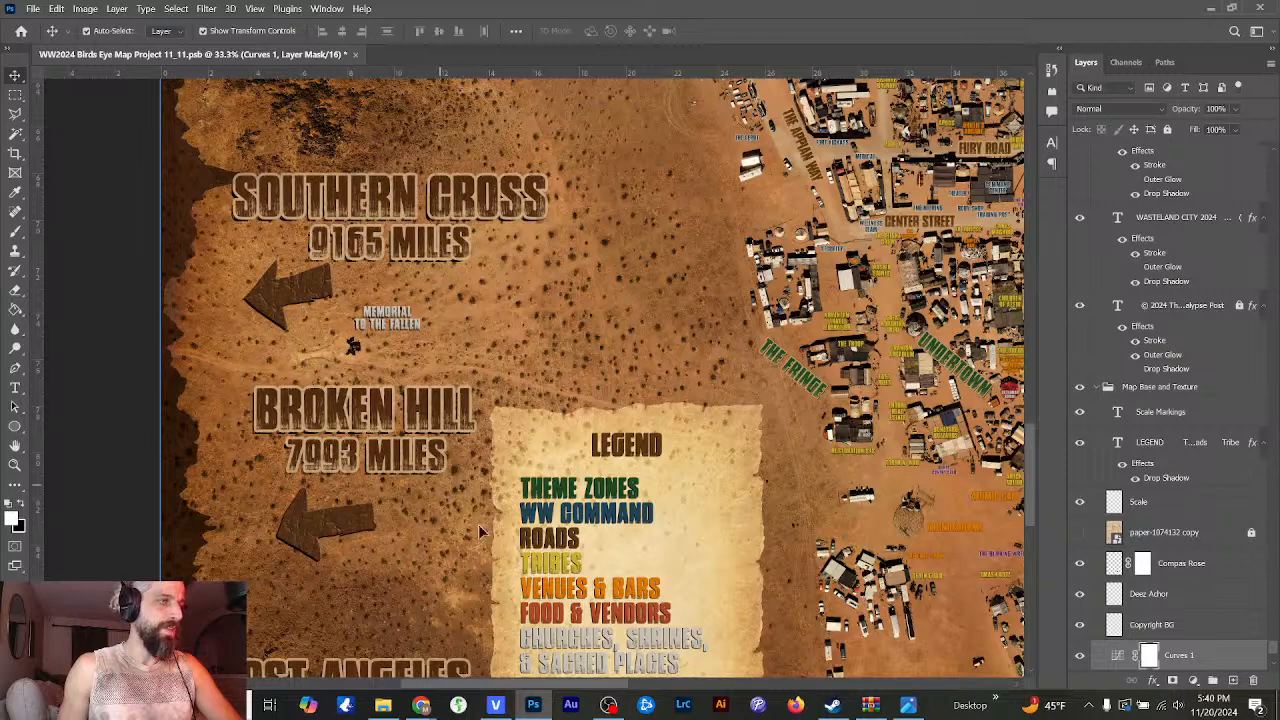
pyautogui.moveTo(1026, 440); pyautogui.dragTo(1033, 480)
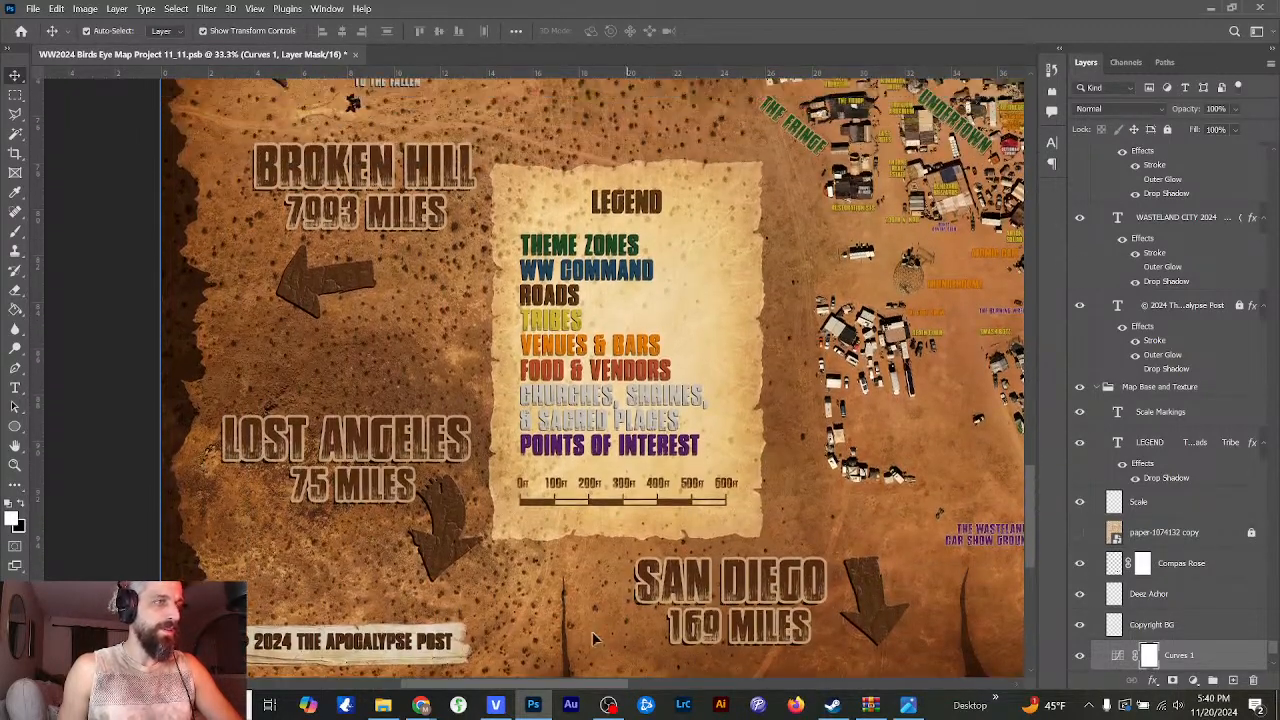
pyautogui.moveTo(588, 690); pyautogui.dragTo(707, 643)
# - Examine the map from the compass rose and Main Stage up through The Slums to Fury Road and The Green Place
pyautogui.hotkey('ctrl', '+')
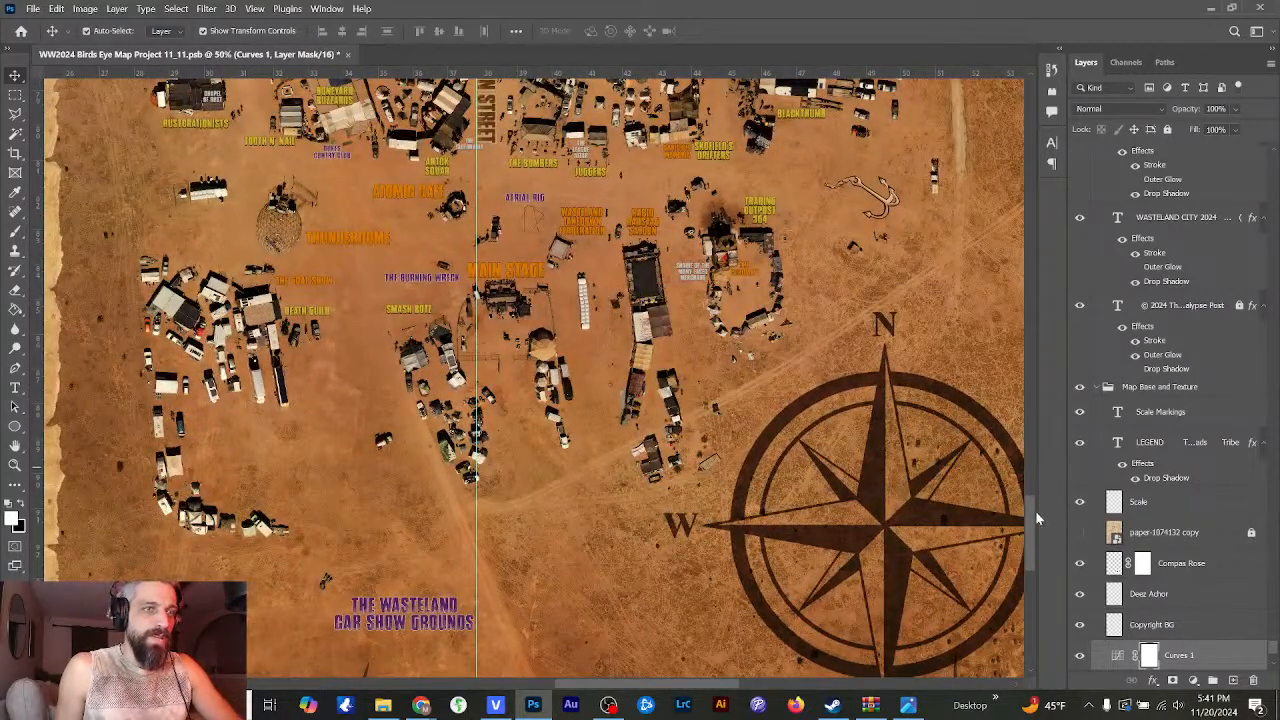
pyautogui.moveTo(1036, 512); pyautogui.dragTo(1032, 480)
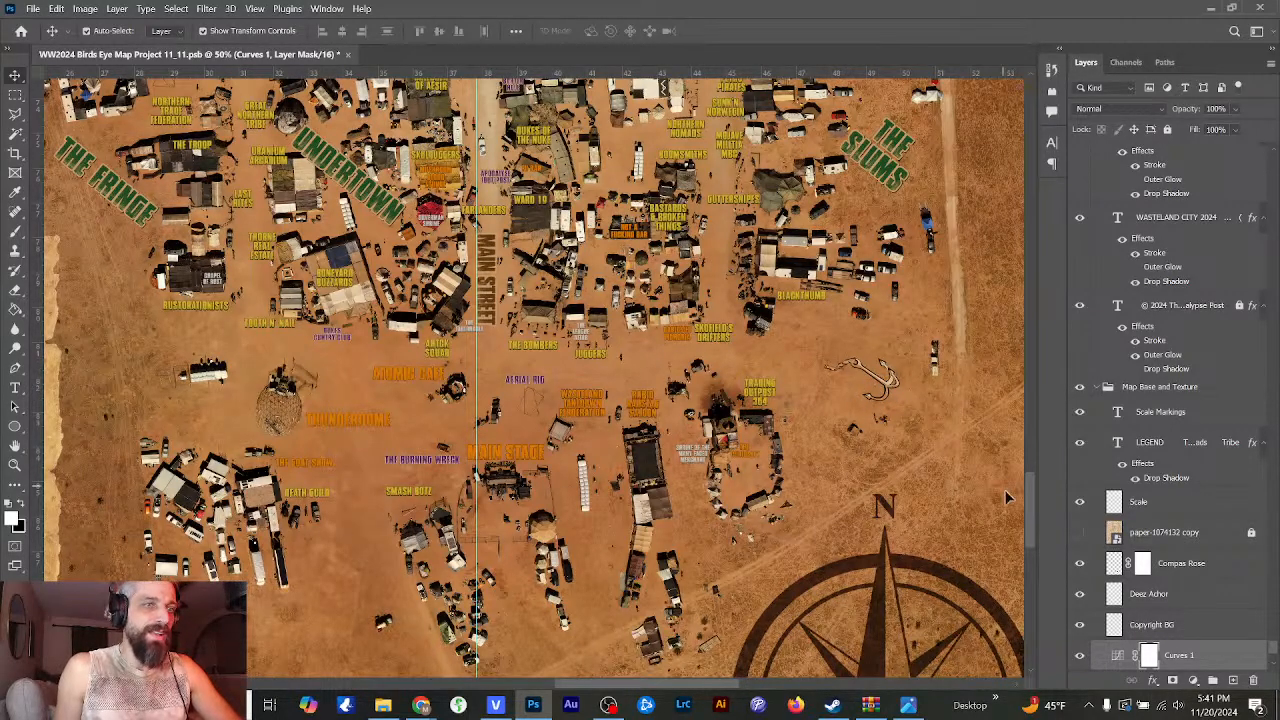
pyautogui.moveTo(1027, 494); pyautogui.dragTo(1026, 467)
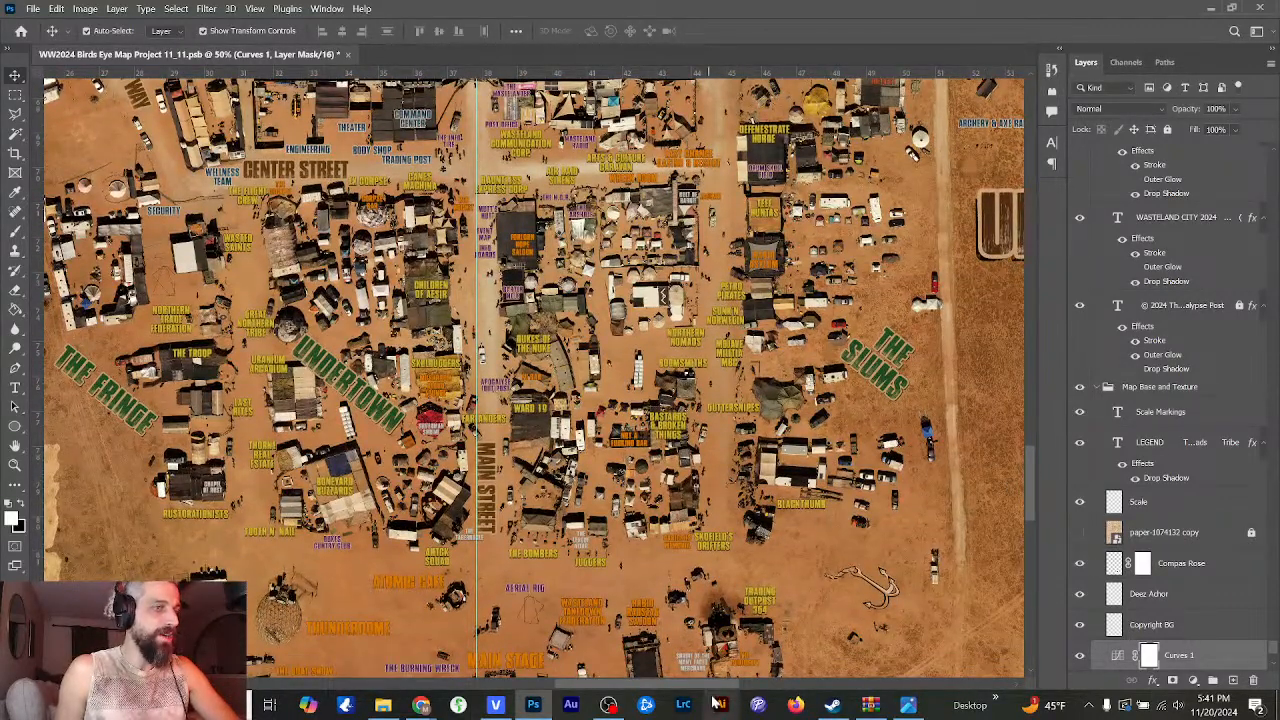
pyautogui.hscroll(5, 980, 420)
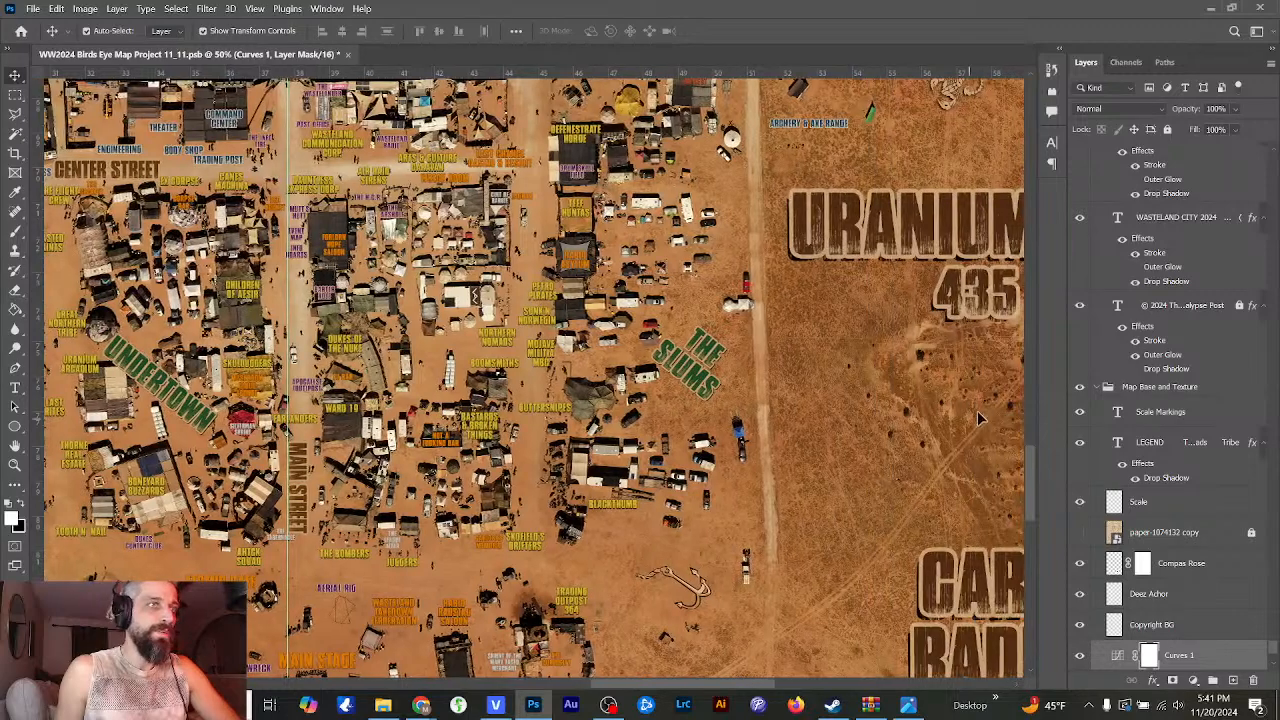
pyautogui.scroll(5, 1033, 470)
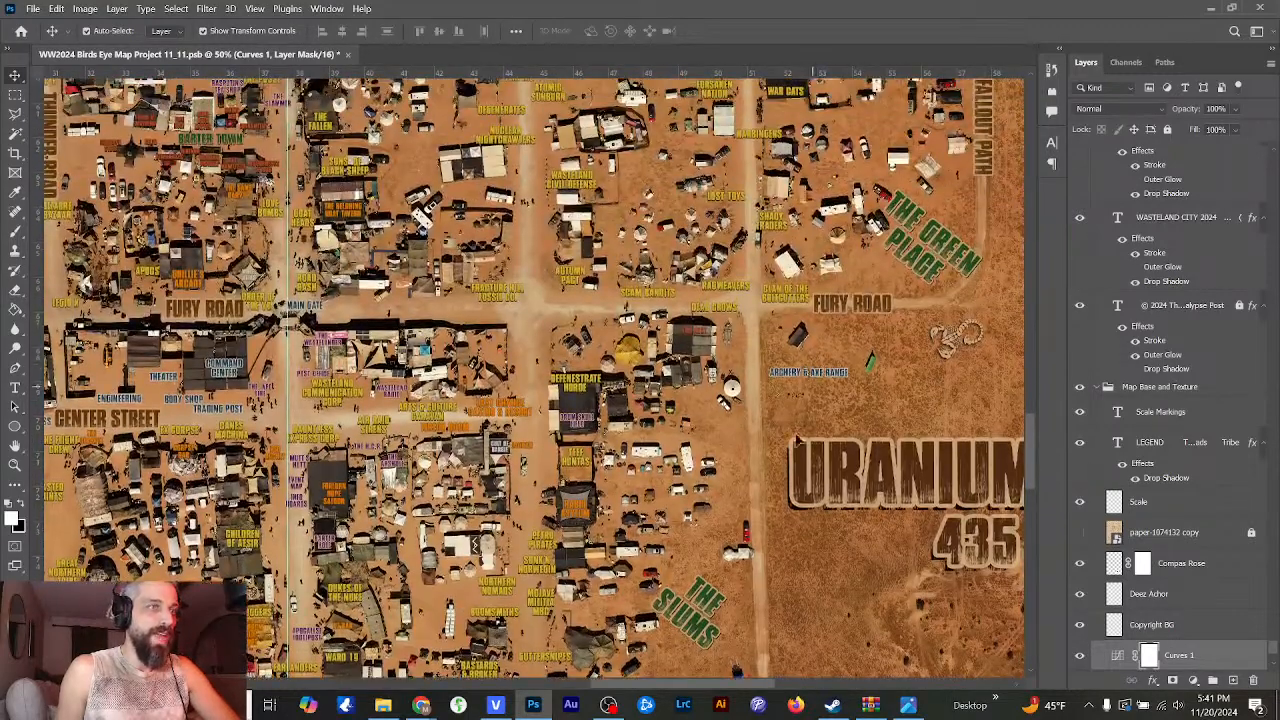
# - Examine the map from Uranium Springs up to Seven Sisters Blvd, including the Heckle Cawpter, Operation Dessert Storm and The Stitchery labels
pyautogui.hscroll(5, 745, 682)
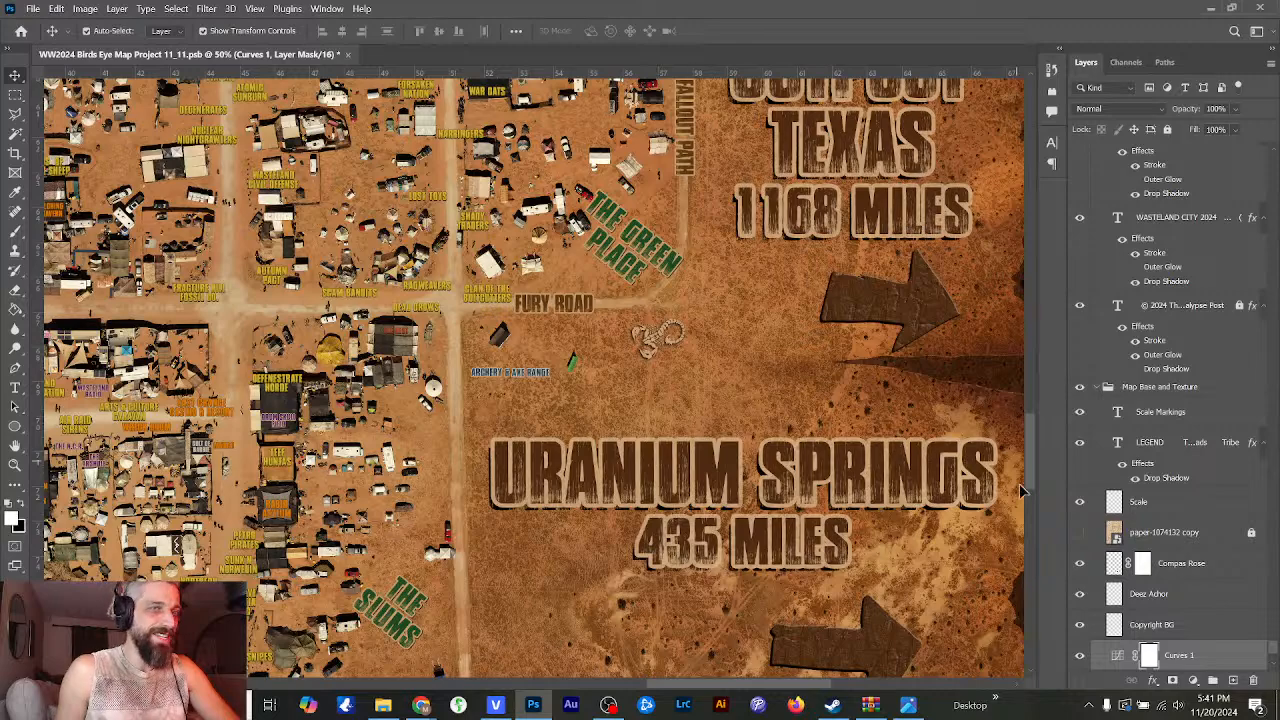
pyautogui.hscroll(-3, 808, 690)
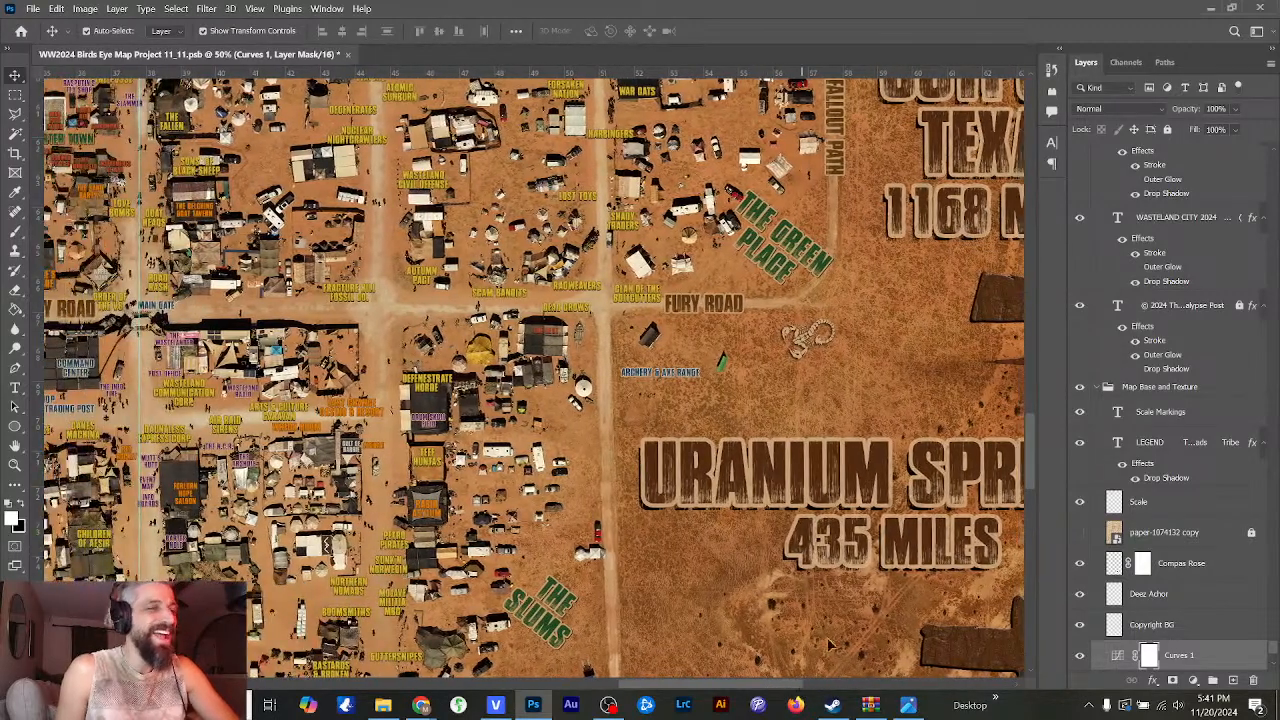
pyautogui.scroll(5, 1029, 453)
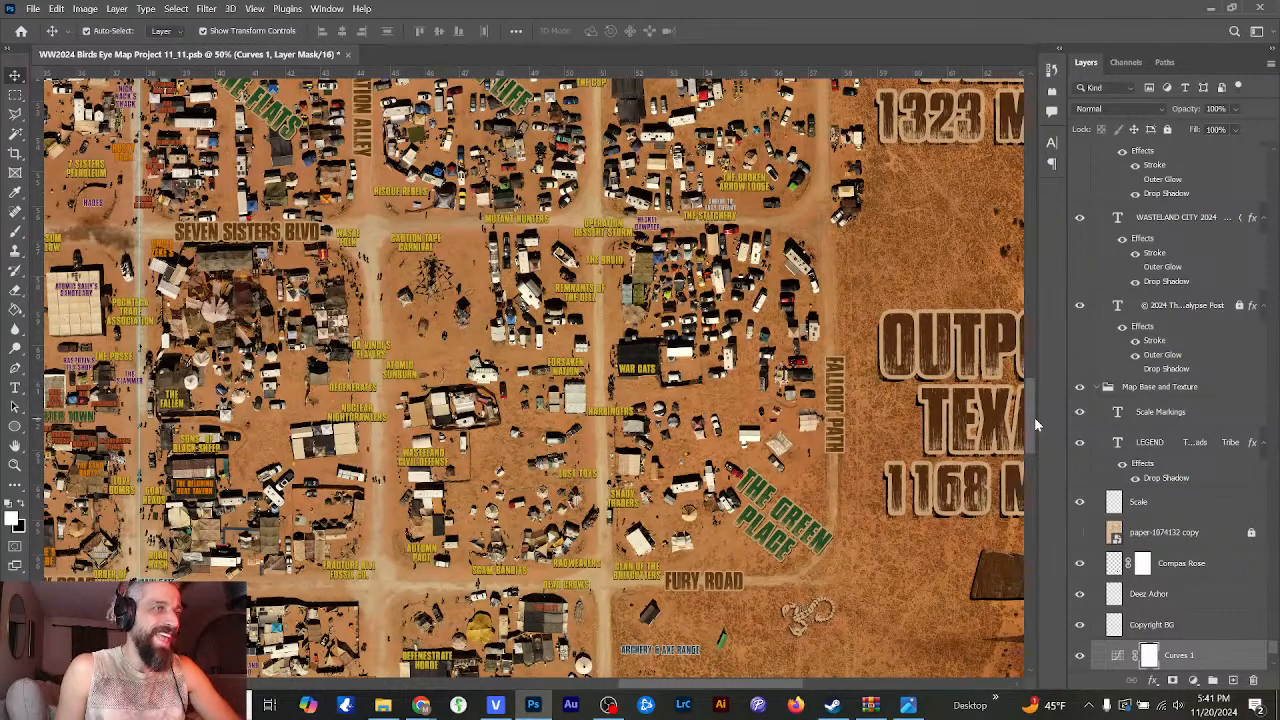
pyautogui.scroll(3, 1035, 402)
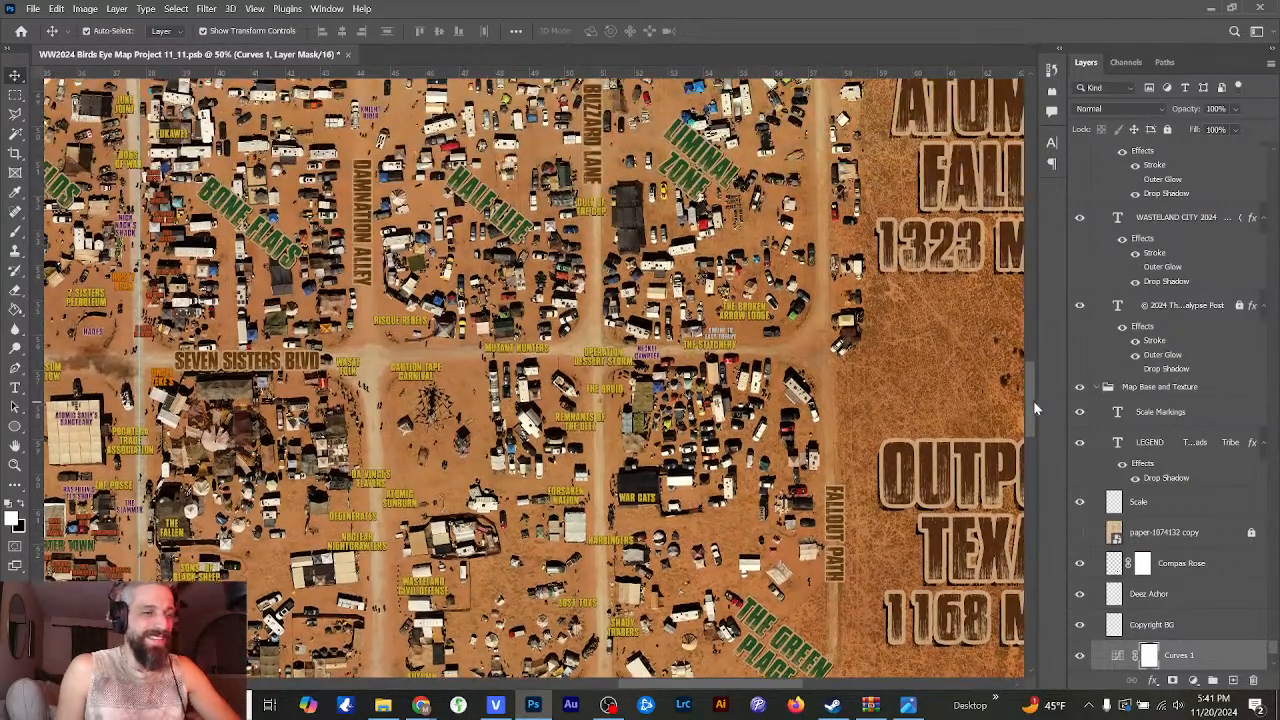
pyautogui.scroll(2, 795, 475)
pyautogui.scroll(2, 628, 560)
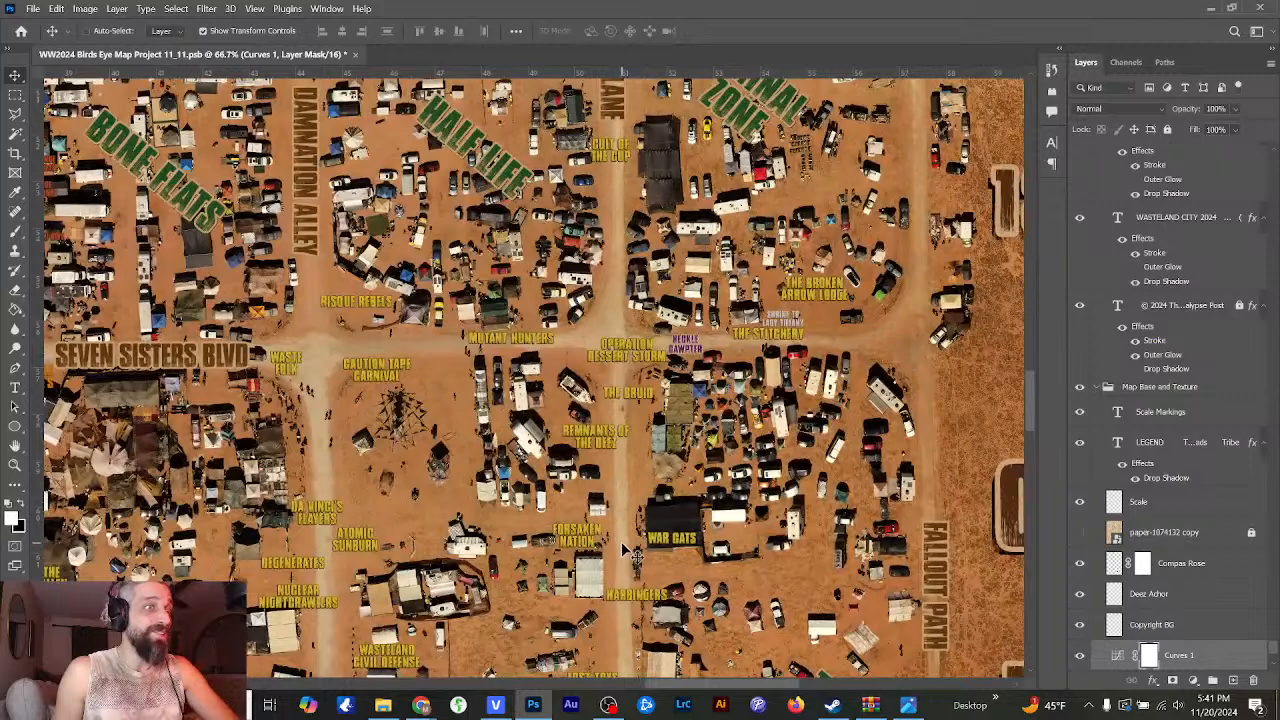
pyautogui.scroll(2, 628, 555)
pyautogui.hotkey('ctrl', '+')
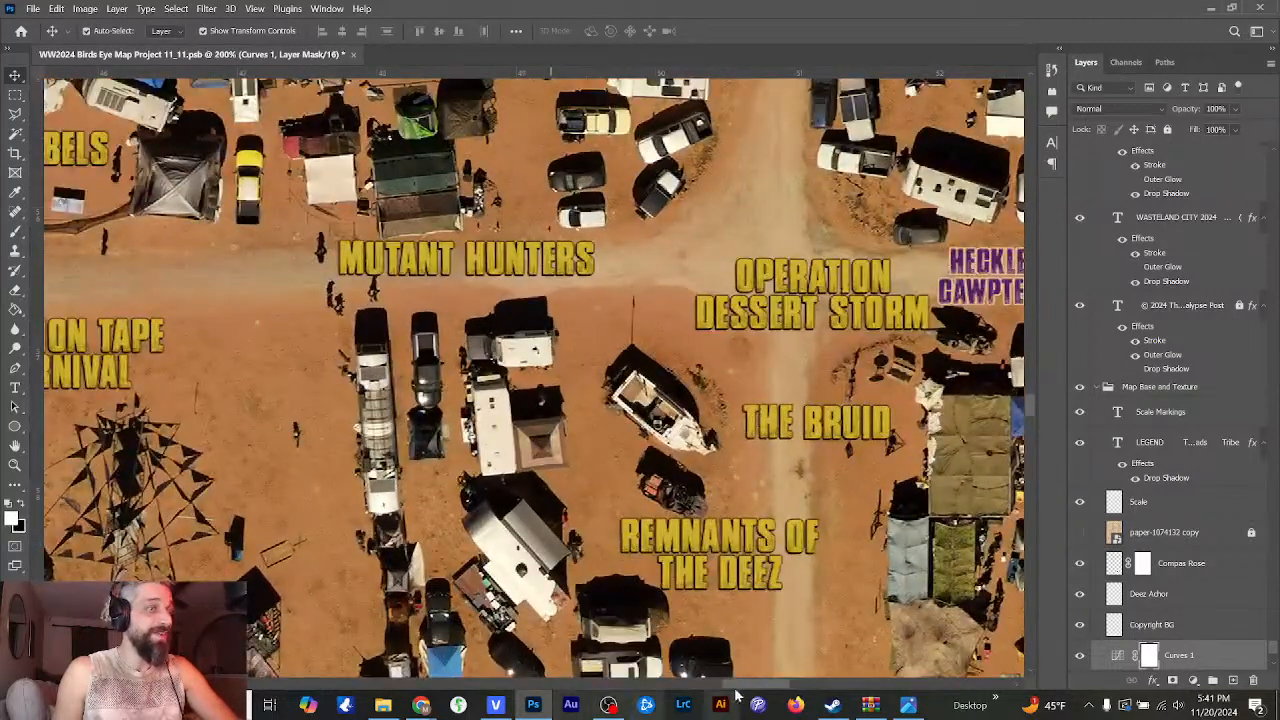
pyautogui.moveTo(740, 686); pyautogui.dragTo(773, 687)
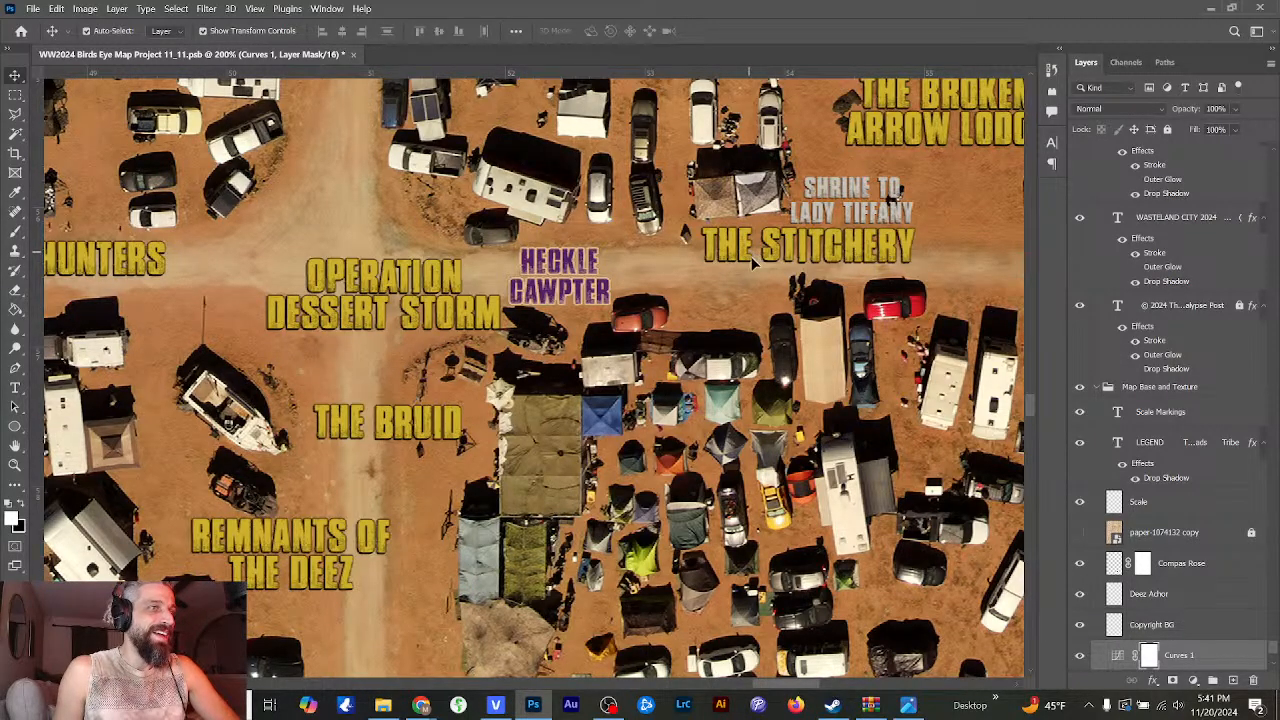
pyautogui.hotkey('ctrl', '-')
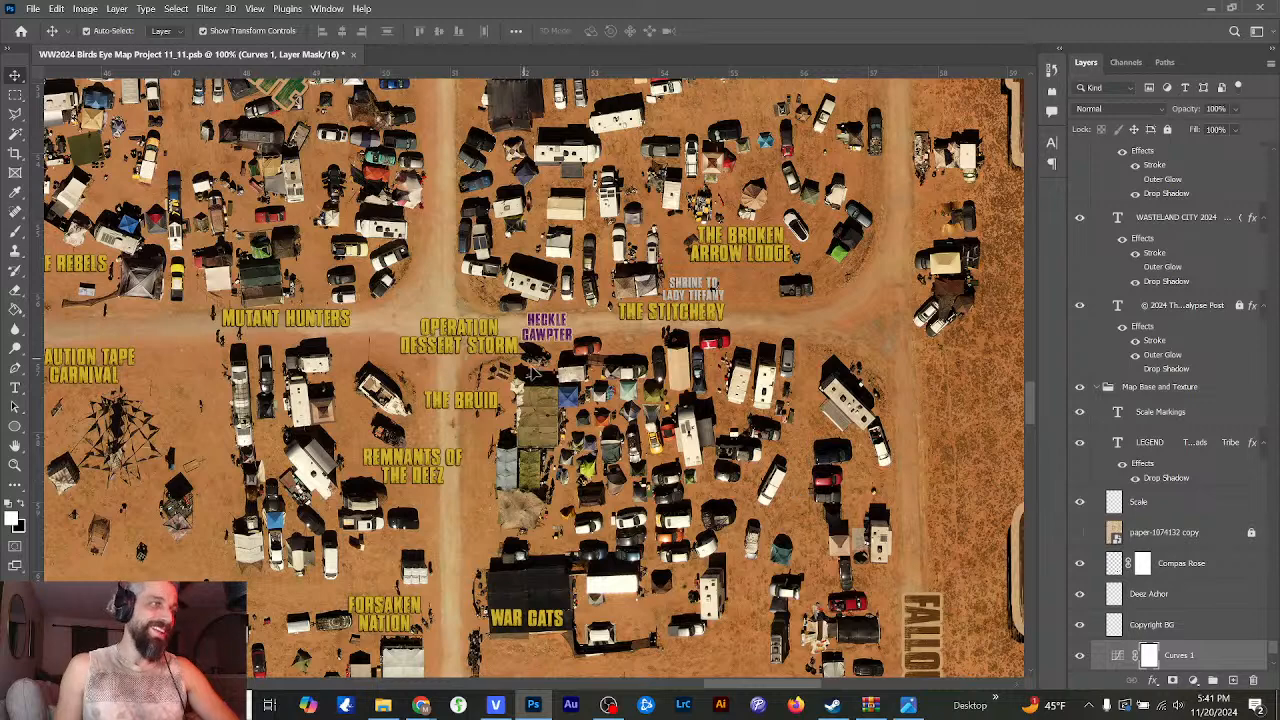
pyautogui.hotkey('ctrl', '-')
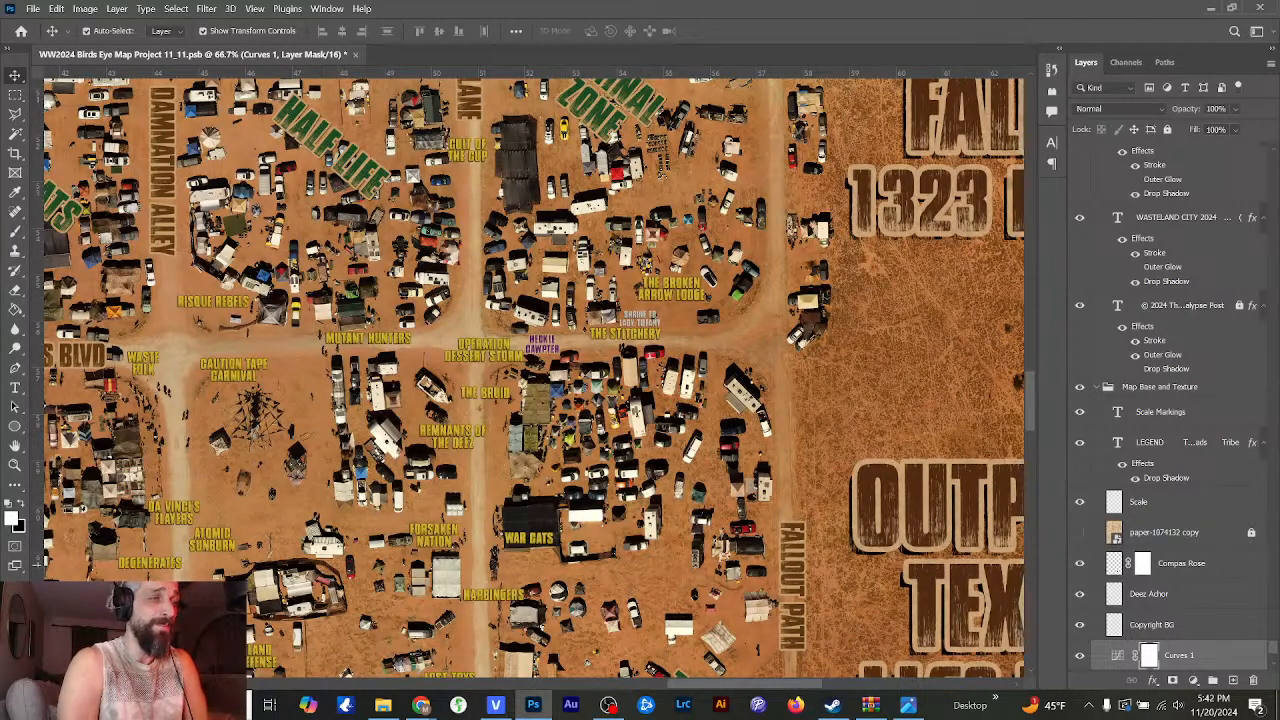
# - Examine the northern part of the map, from the Wasteland City 2024 title to the Northern Outskirts and Plains of Silence
pyautogui.scroll(-2, 685, 657)
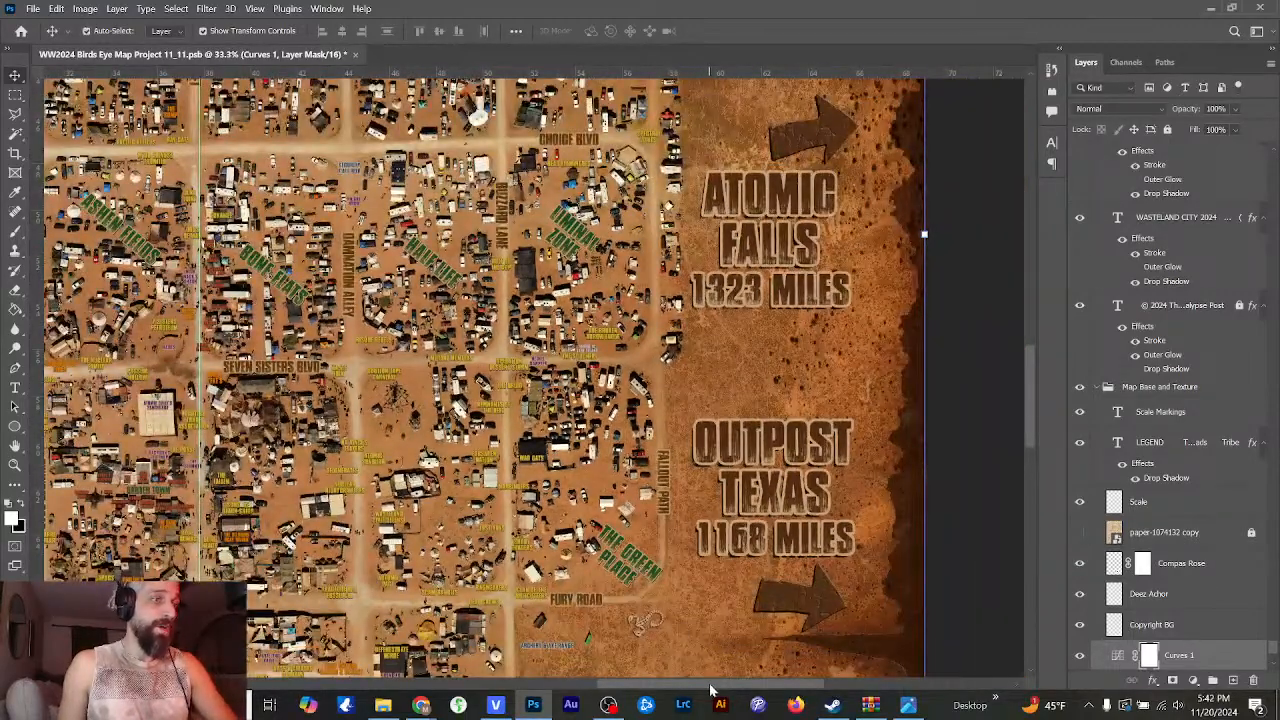
pyautogui.hscroll(-5, 680, 665)
pyautogui.scroll(-2, 662, 677)
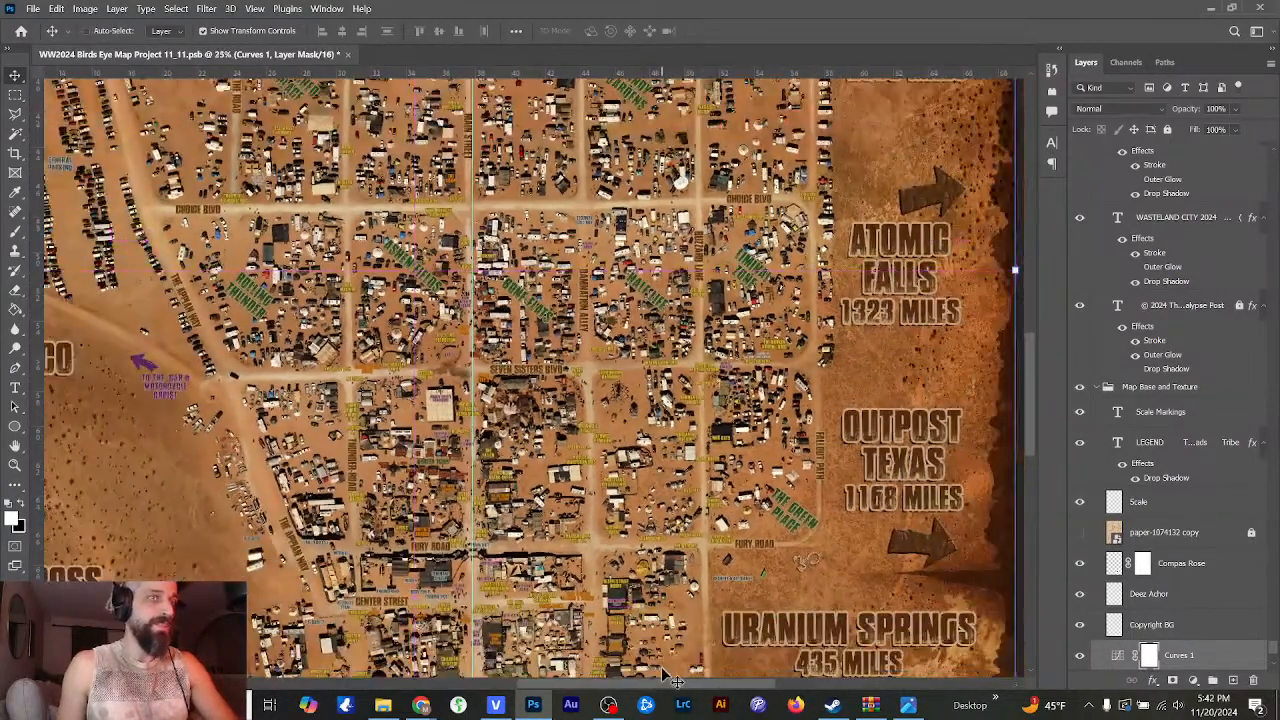
pyautogui.moveTo(670, 685); pyautogui.dragTo(651, 686)
pyautogui.moveTo(1030, 373); pyautogui.dragTo(1029, 262)
pyautogui.hotkey('ctrl', '-')
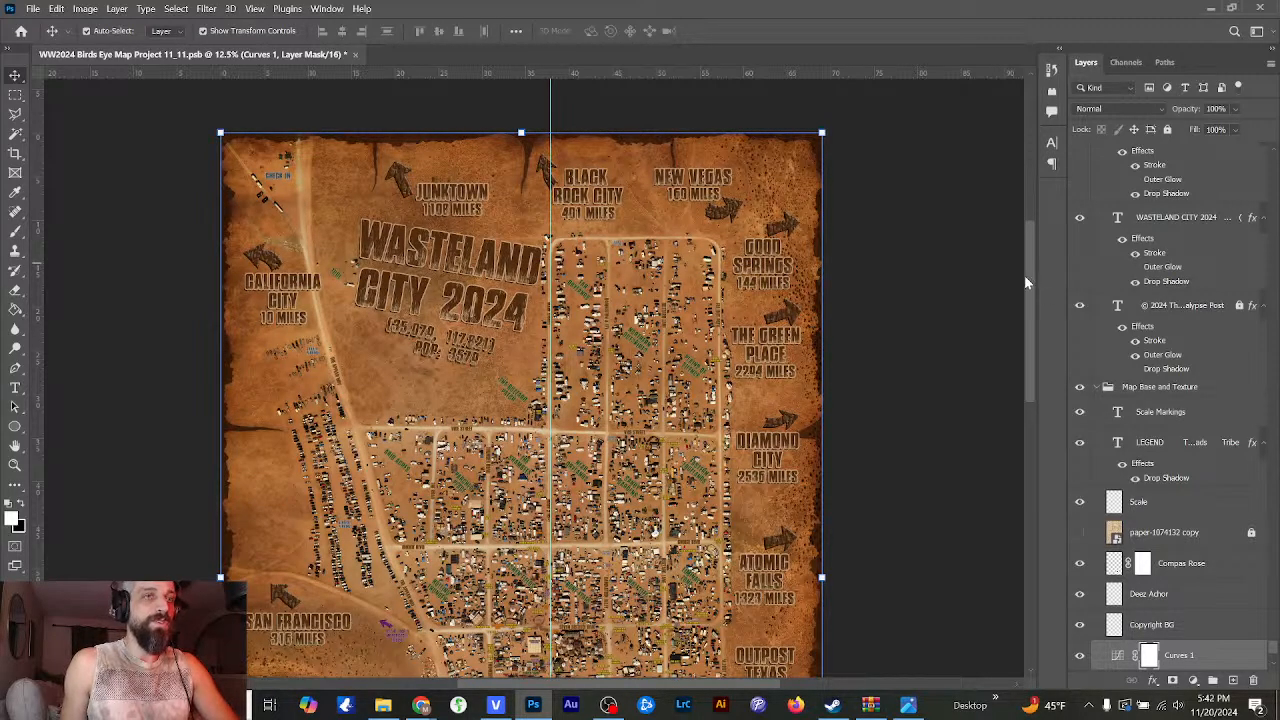
pyautogui.moveTo(1030, 273)
pyautogui.mouseDown()
pyautogui.moveTo(1033, 376)
pyautogui.moveTo(1034, 287)
pyautogui.mouseUp()
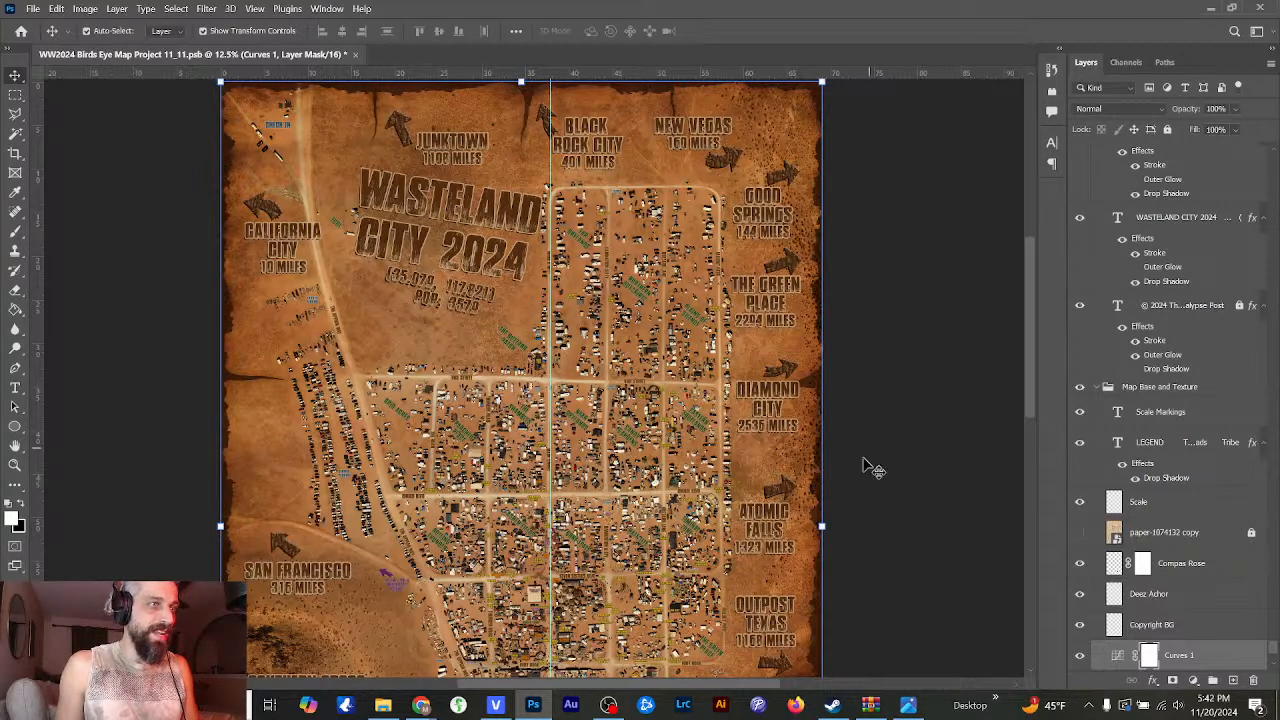
pyautogui.moveTo(690, 685); pyautogui.dragTo(746, 685)
pyautogui.scroll(3, 791, 543)
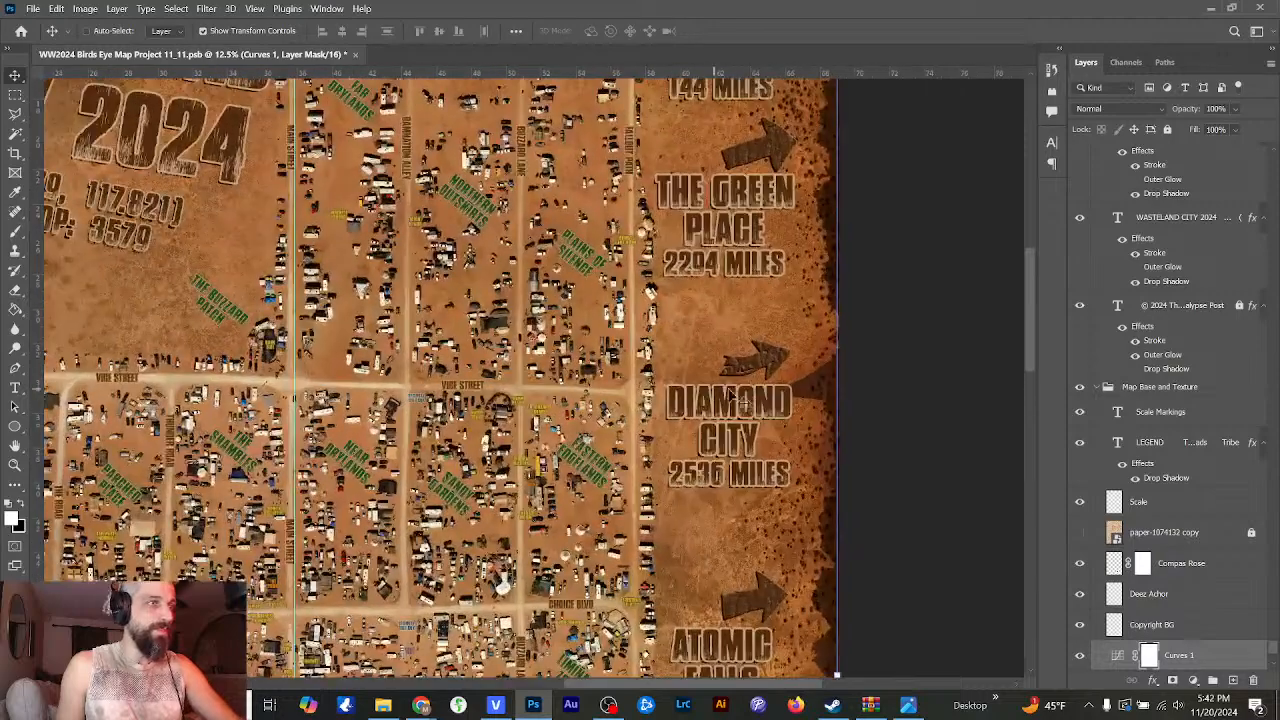
pyautogui.scroll(3, 1029, 313)
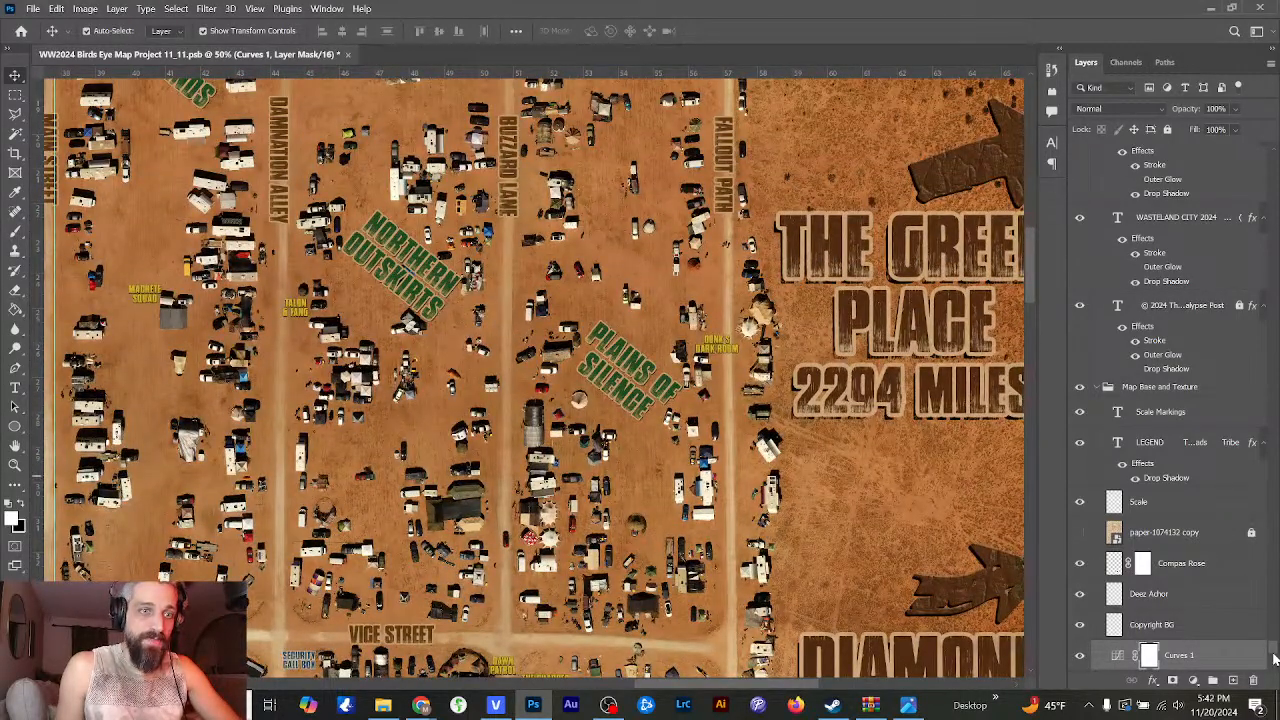
# - Switch the WW2023 Birds Eye Event Map_Digital layer on and off repeatedly to compare the northern blocks with last year's map, leaving it hidden
pyautogui.scroll(10, 1231, 527)
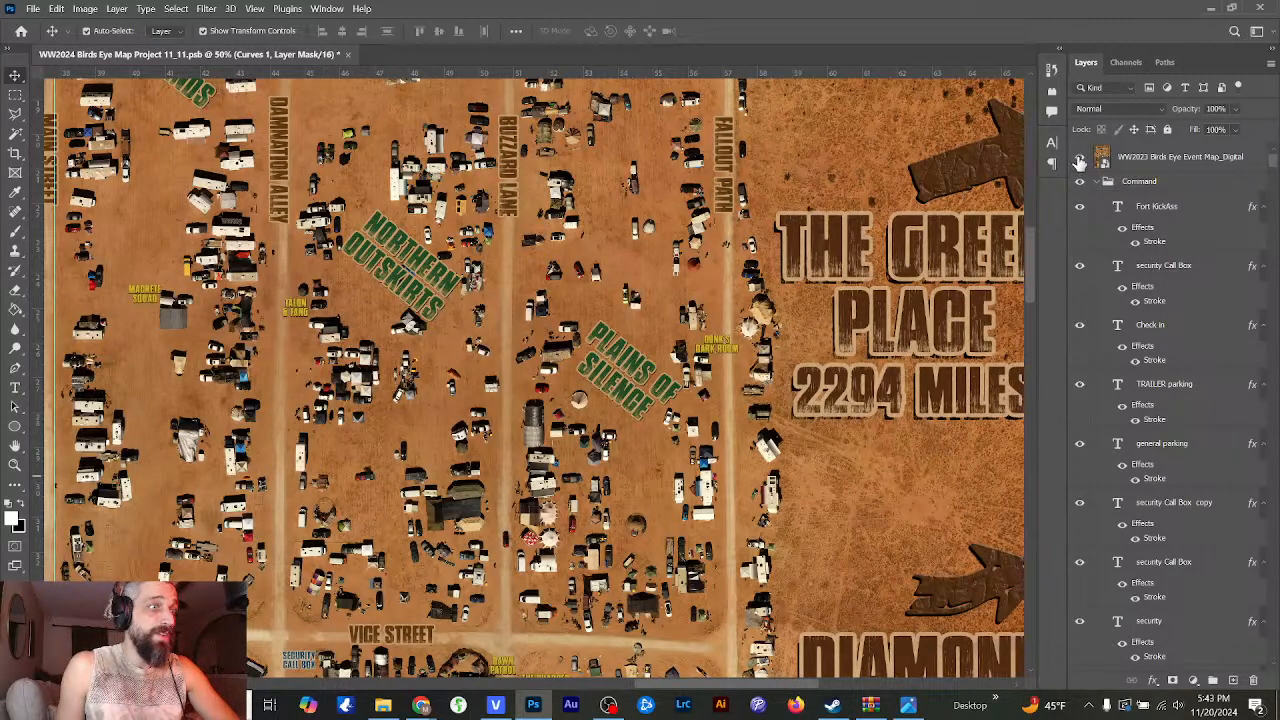
pyautogui.click(1080, 160)
pyautogui.click(1080, 160)
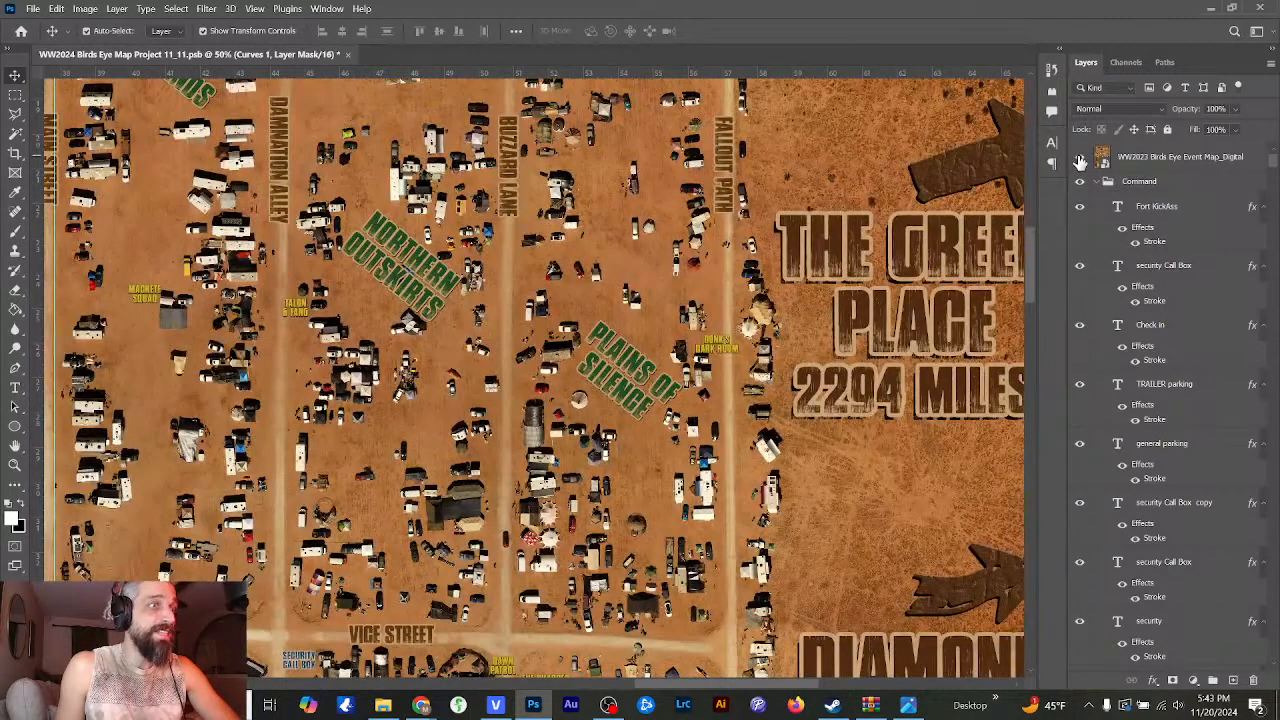
pyautogui.click(1080, 160)
pyautogui.click(1080, 160)
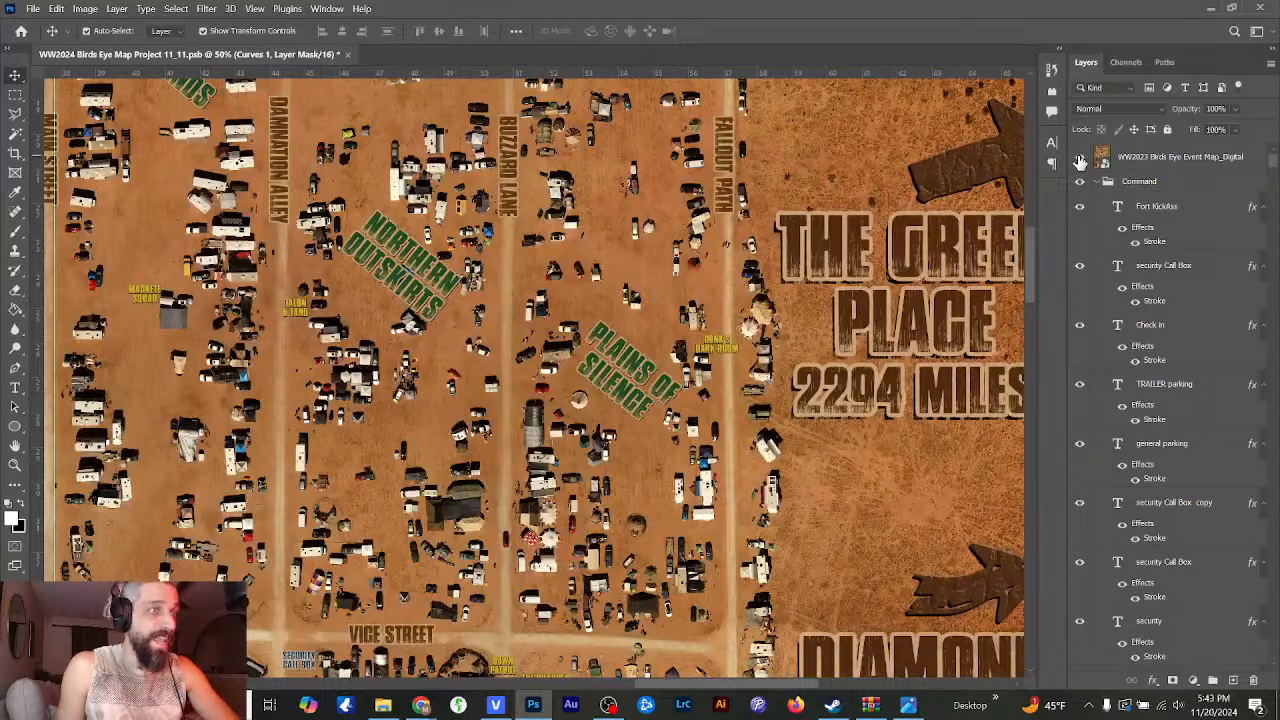
pyautogui.click(1080, 160)
pyautogui.click(1080, 160)
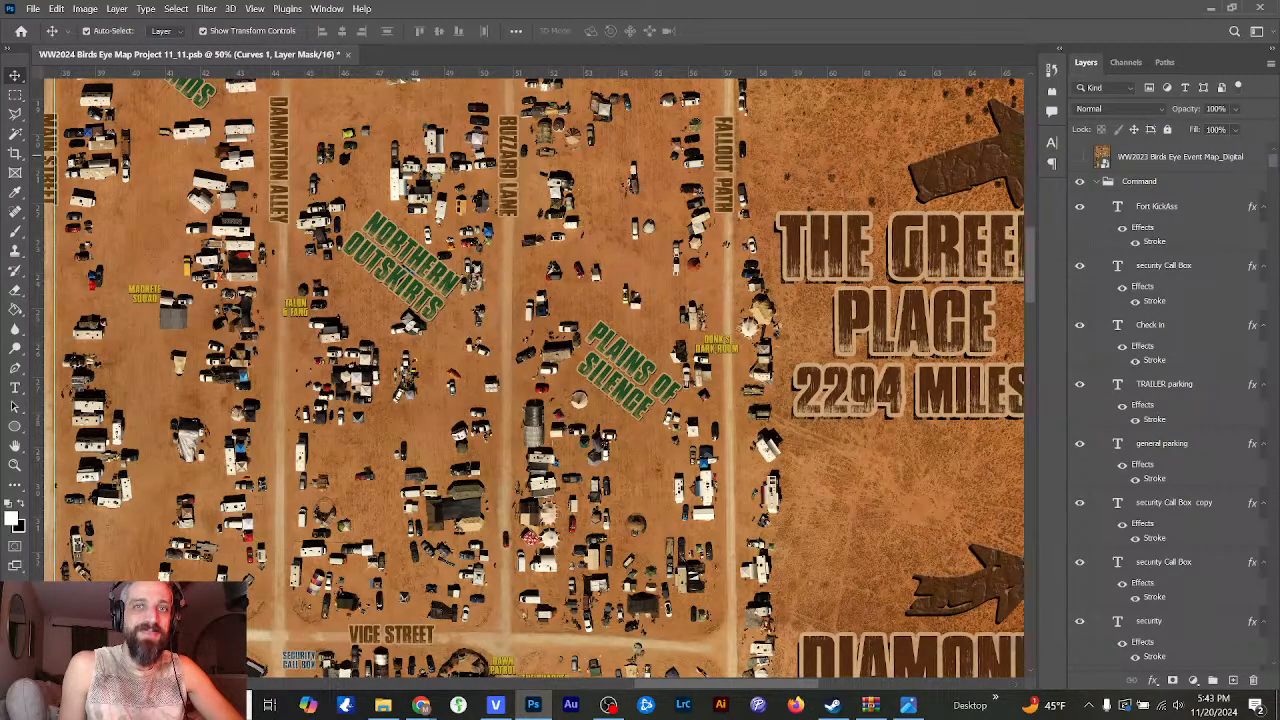
# - Examine the southern camps below The Slums, closing in on the Cariosus Memoria and Skofield's Drifters labels
pyautogui.moveTo(1037, 283); pyautogui.dragTo(1027, 510)
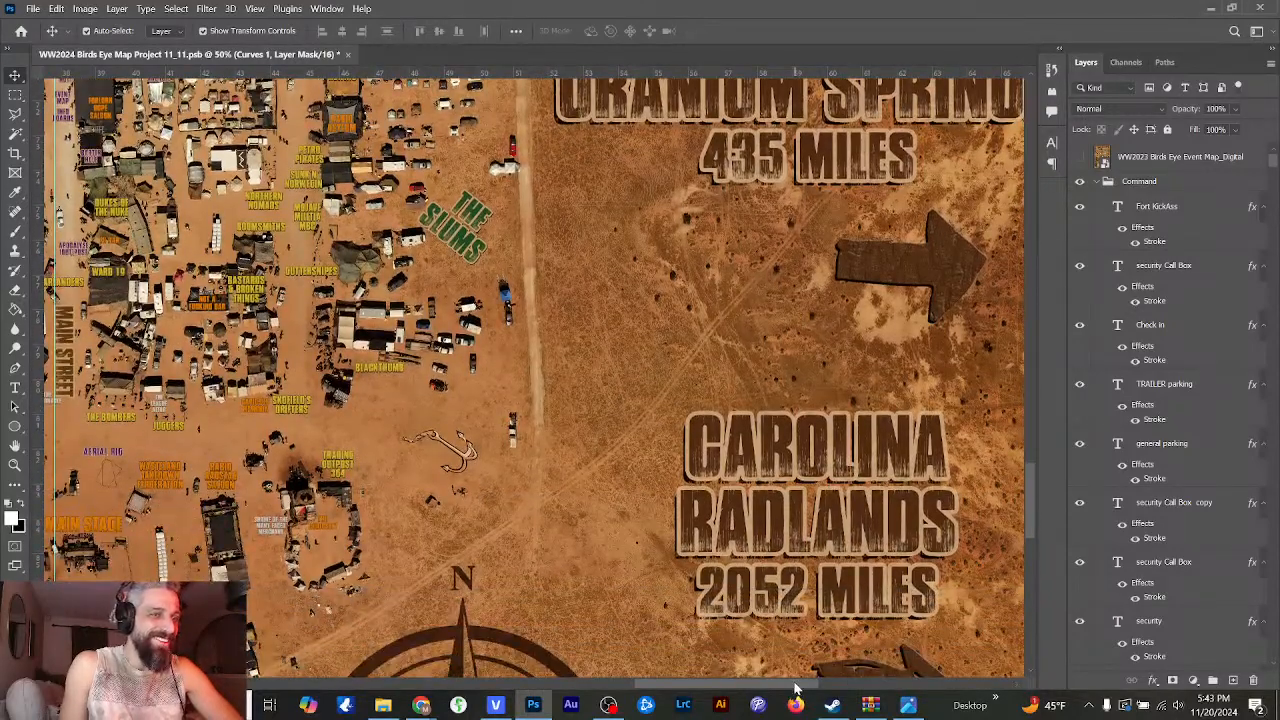
pyautogui.moveTo(795, 690); pyautogui.dragTo(749, 694)
pyautogui.scroll(1, 797, 654)
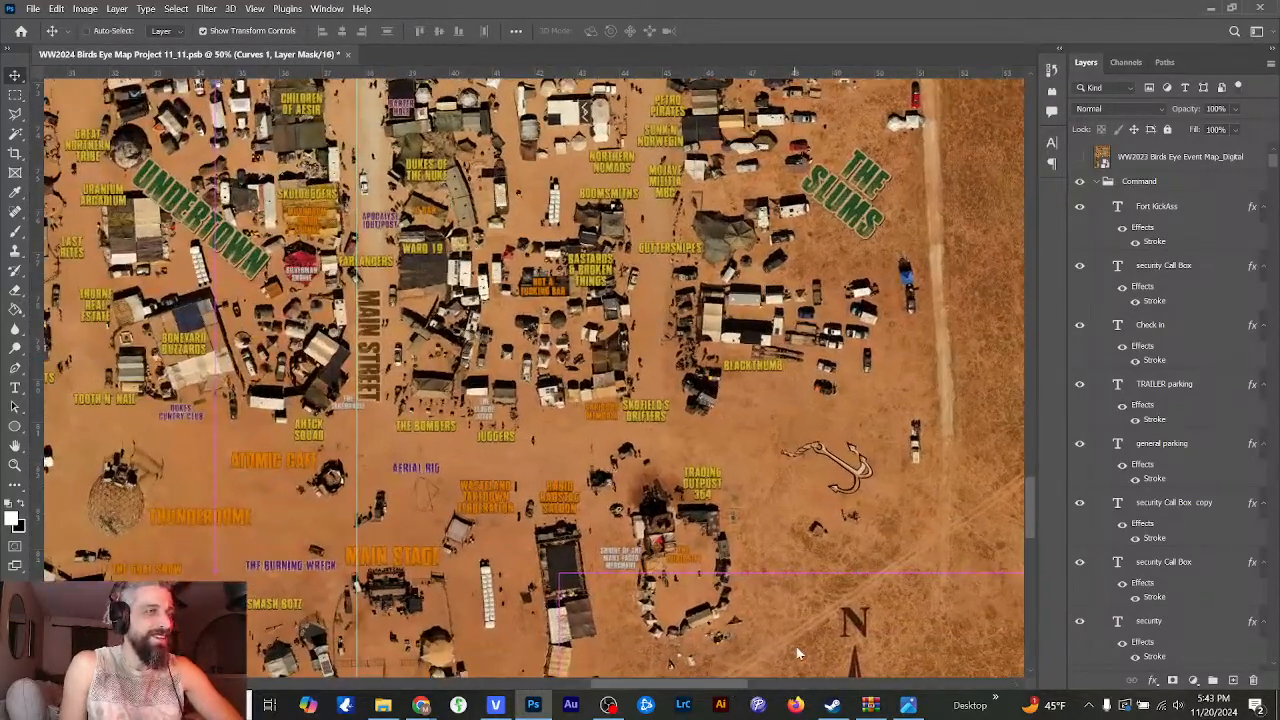
pyautogui.hotkey('ctrl', '+')
pyautogui.hotkey('ctrl', '+')
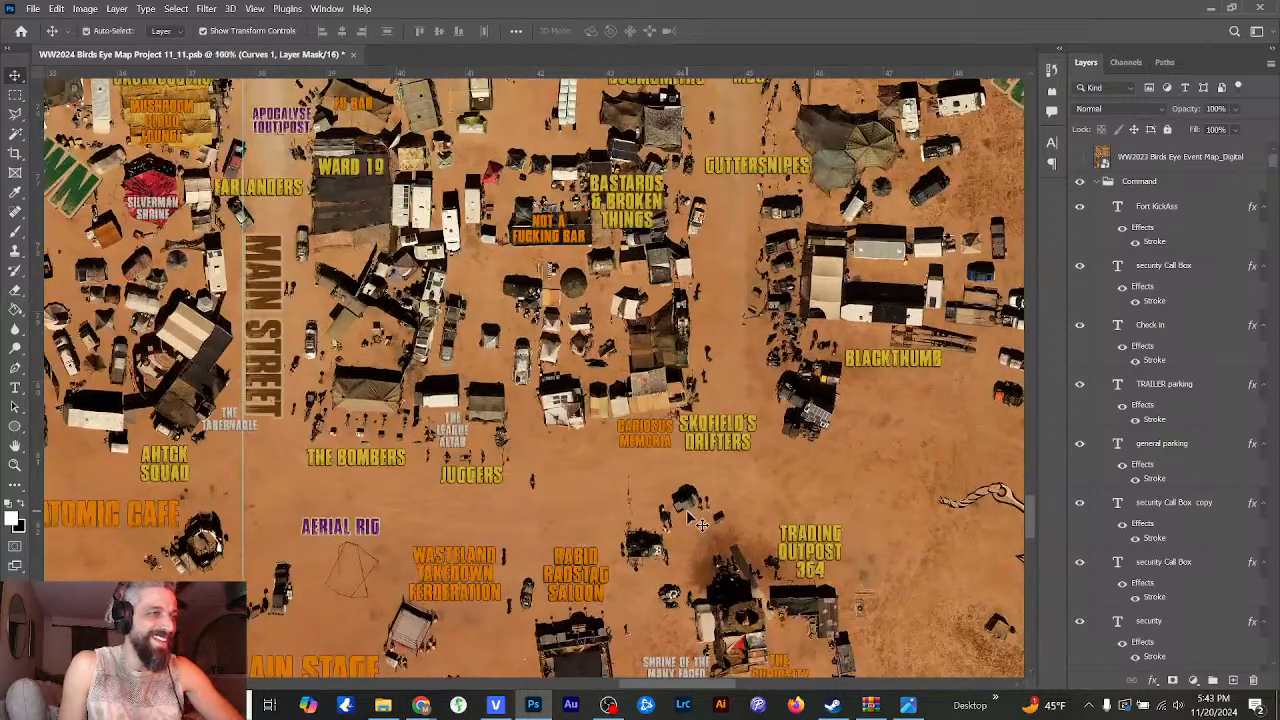
pyautogui.hotkey('ctrl', '+')
pyautogui.moveTo(712, 688); pyautogui.dragTo(710, 687)
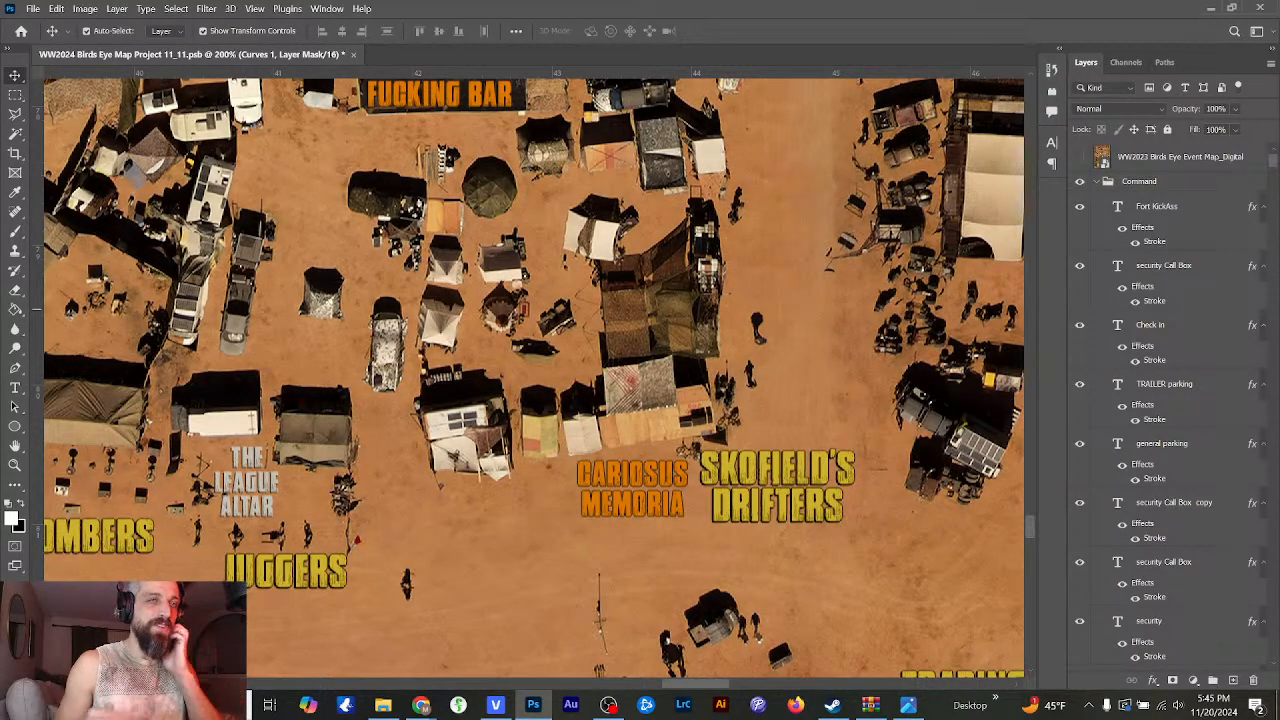
# - Show the WW2023 Birds Eye Event Map_Digital layer and examine last year's layout from Cariosus Memoria up to The Nub Tribe near Vice Street
pyautogui.click(1079, 157)
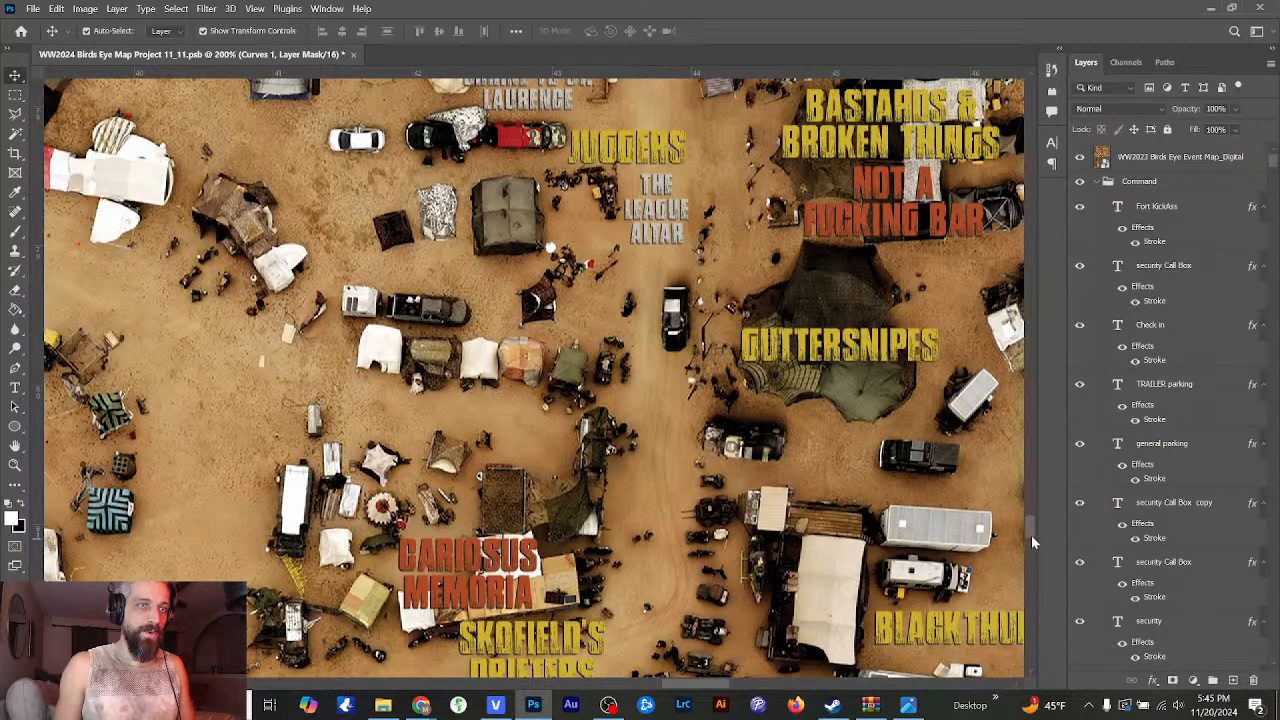
pyautogui.moveTo(1031, 535); pyautogui.dragTo(1031, 489)
pyautogui.hotkey('ctrl', '-')
pyautogui.hotkey('ctrl', '-')
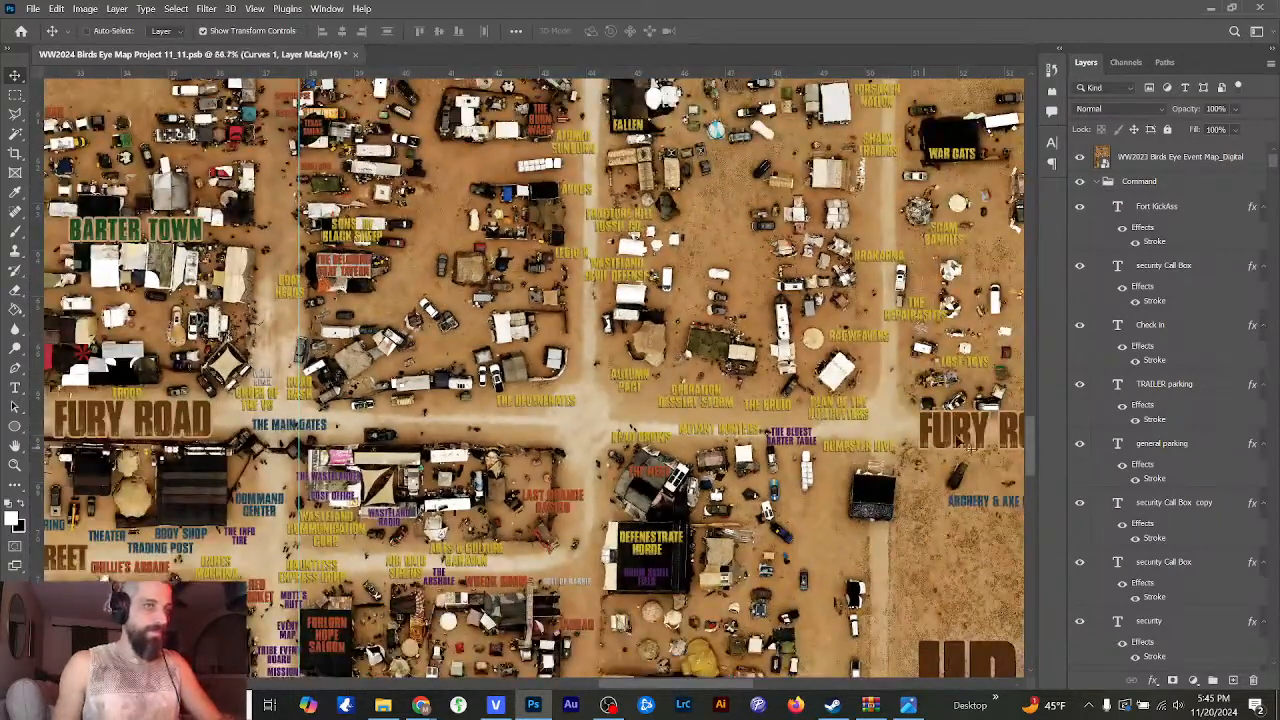
pyautogui.moveTo(1030, 445); pyautogui.dragTo(1040, 289)
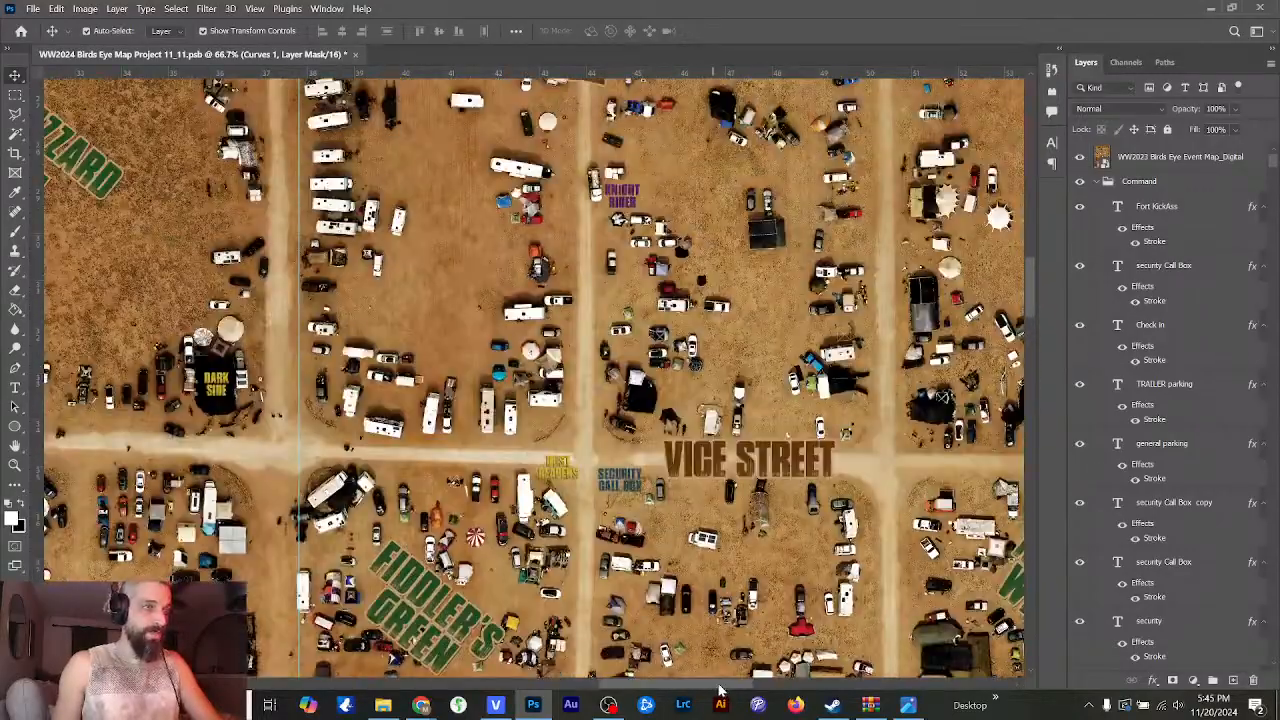
pyautogui.moveTo(718, 690); pyautogui.dragTo(645, 684)
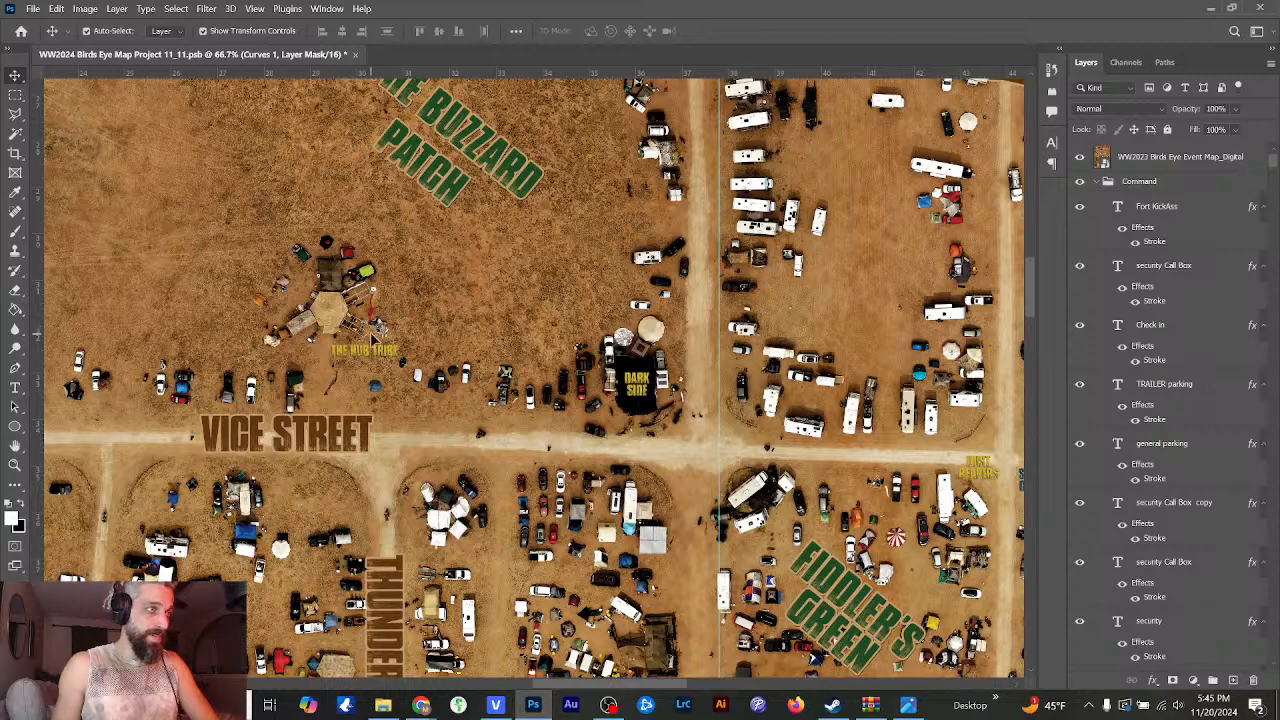
# - Hide the 2023 map layer and examine the 2024 Dark Side camp at the corner of Vice Street and Main Street
pyautogui.click(1079, 157)
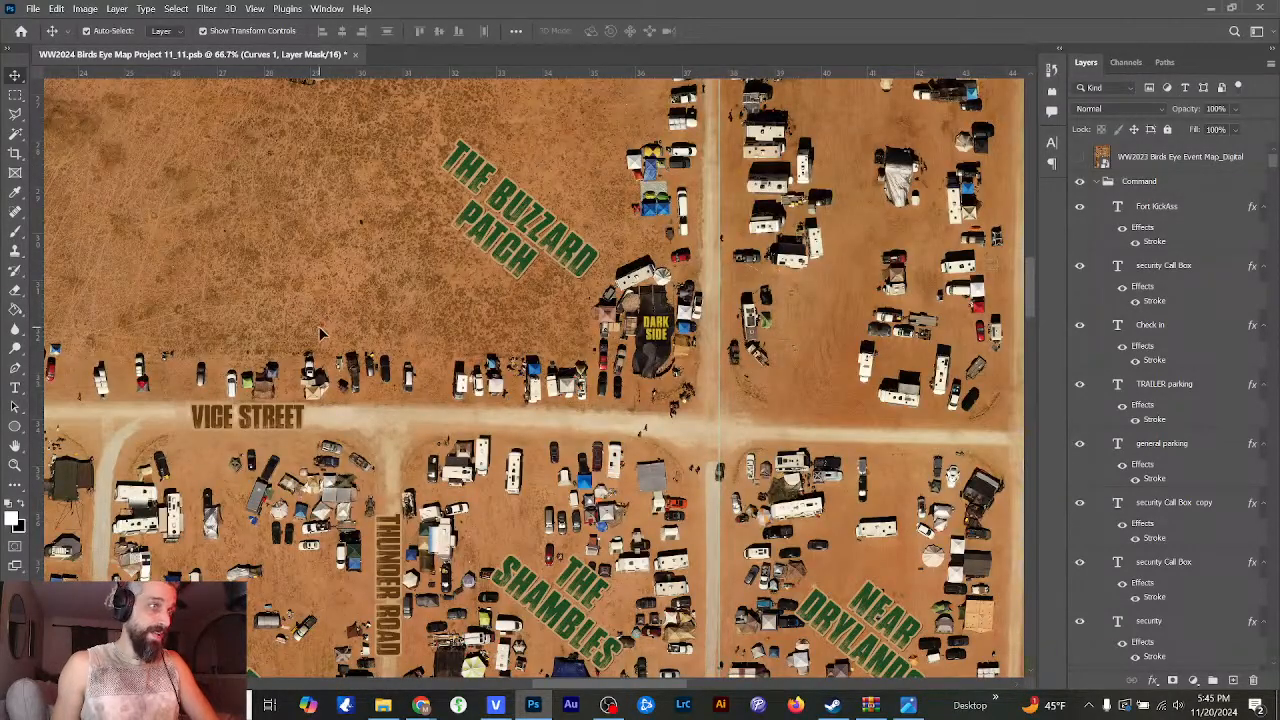
pyautogui.hotkey('ctrl', '+')
pyautogui.hotkey('ctrl', '+')
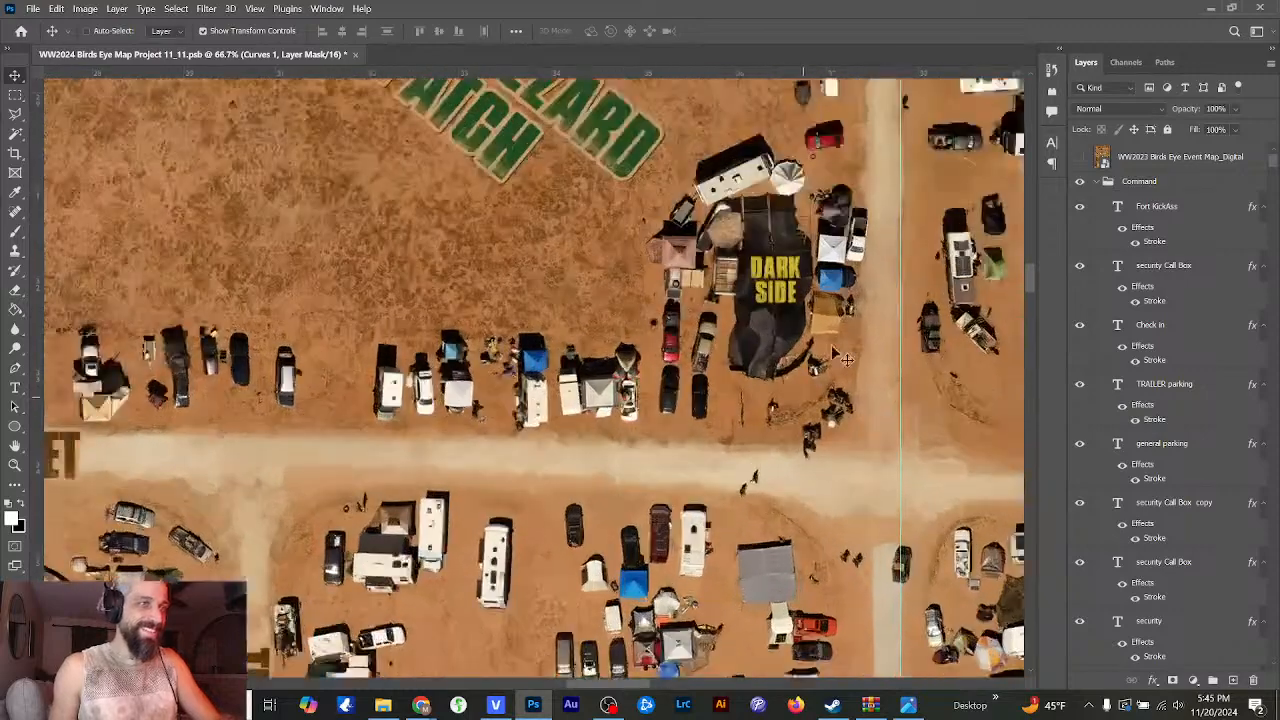
pyautogui.hscroll(8, 1020, 282)
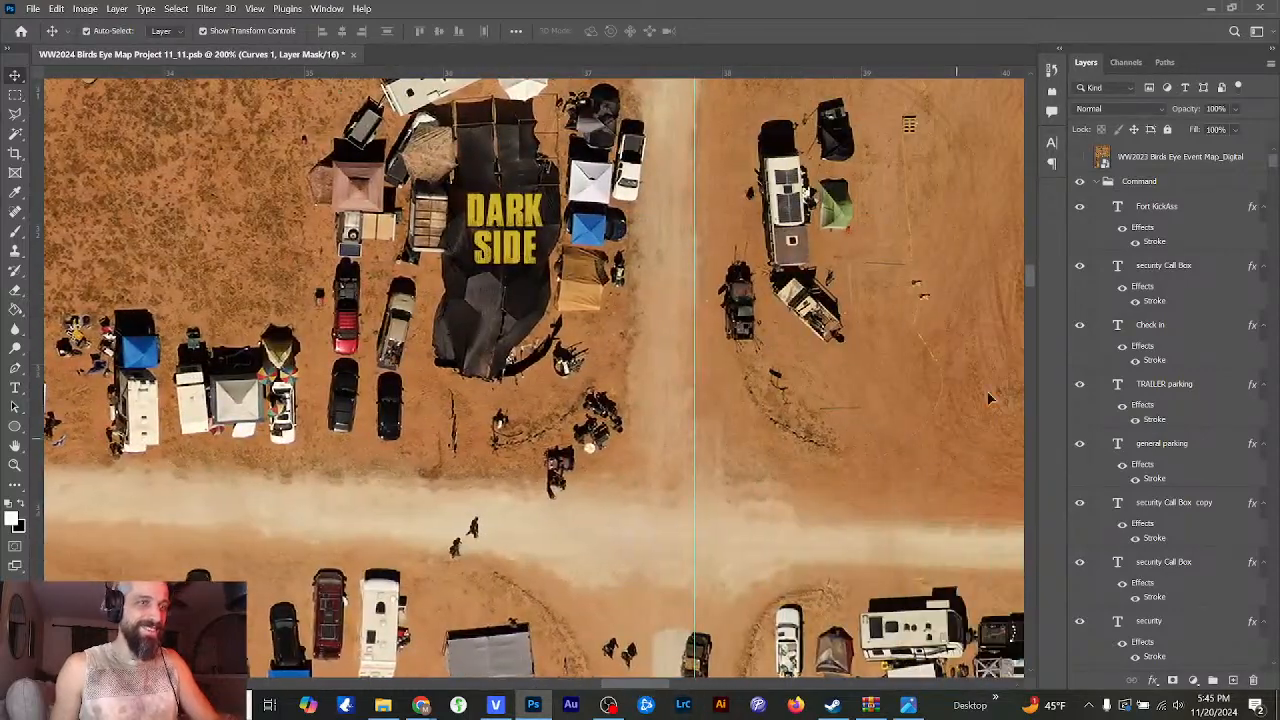
pyautogui.scroll(2, 1029, 272)
# - Compare the Dark Side camp's 2023 and 2024 layouts by switching the 2023 map layer on and off, leaving it shown
pyautogui.click(1080, 157)
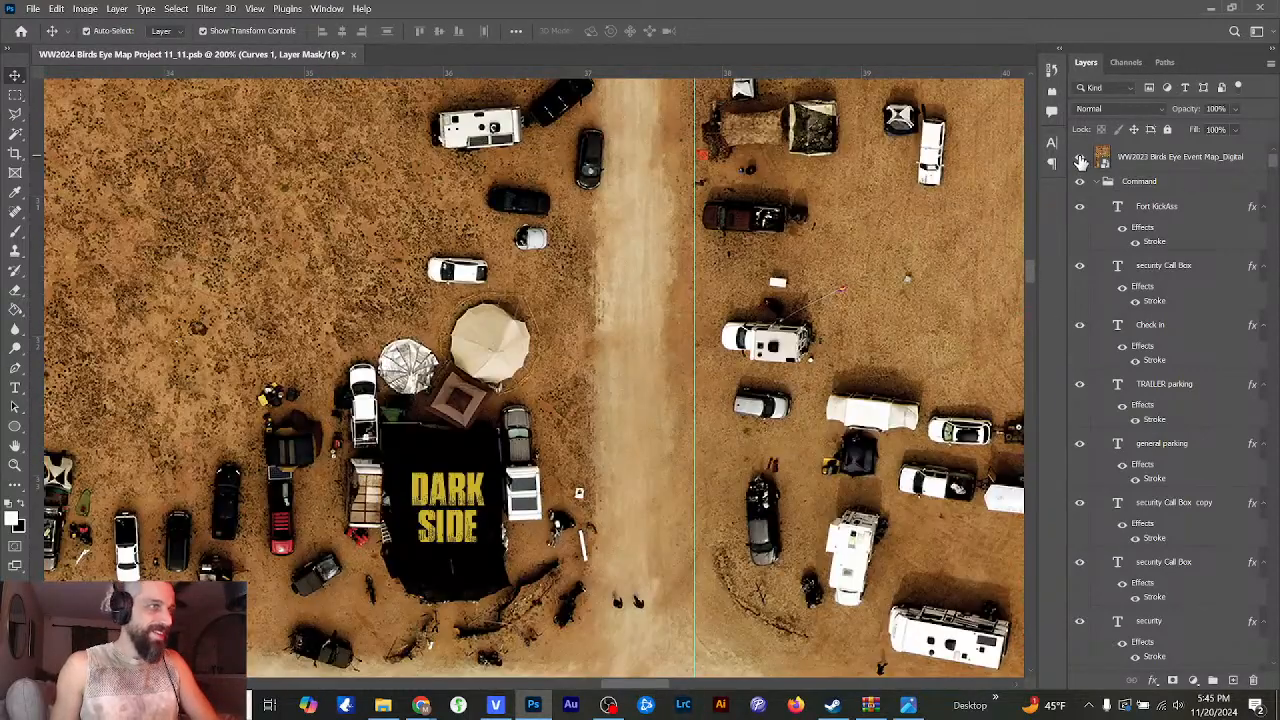
pyautogui.click(1080, 159)
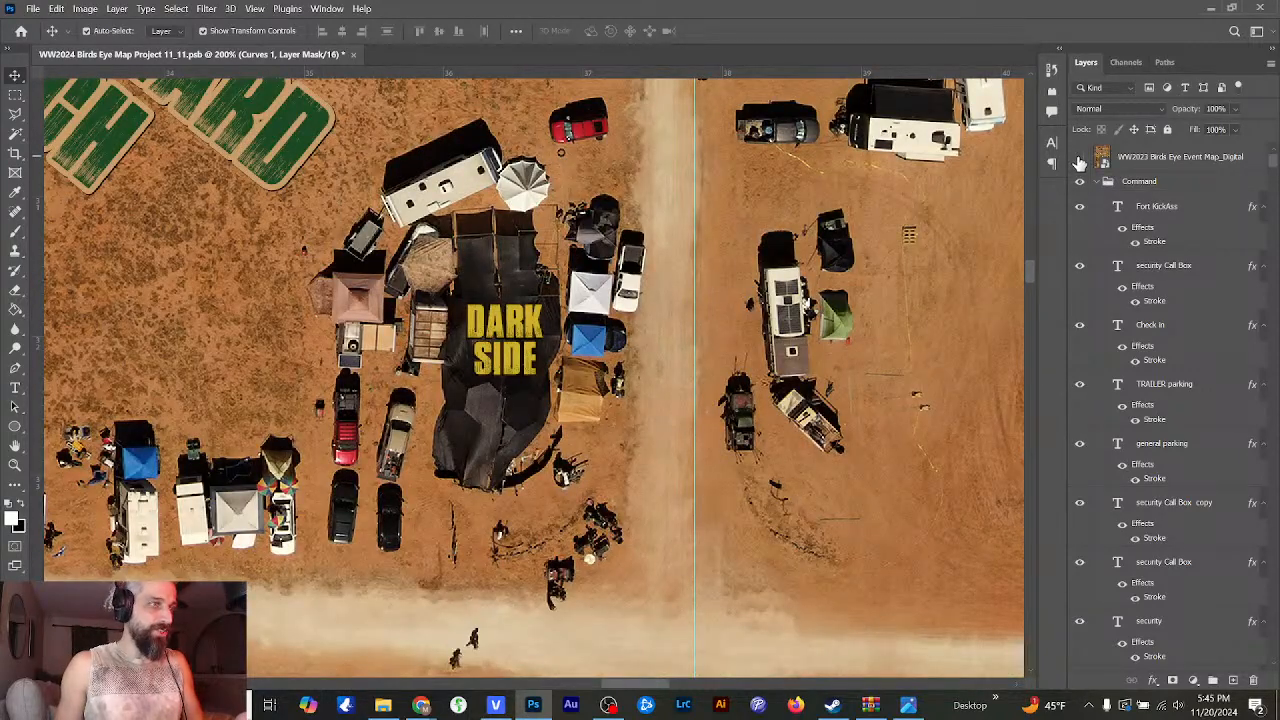
pyautogui.click(1080, 160)
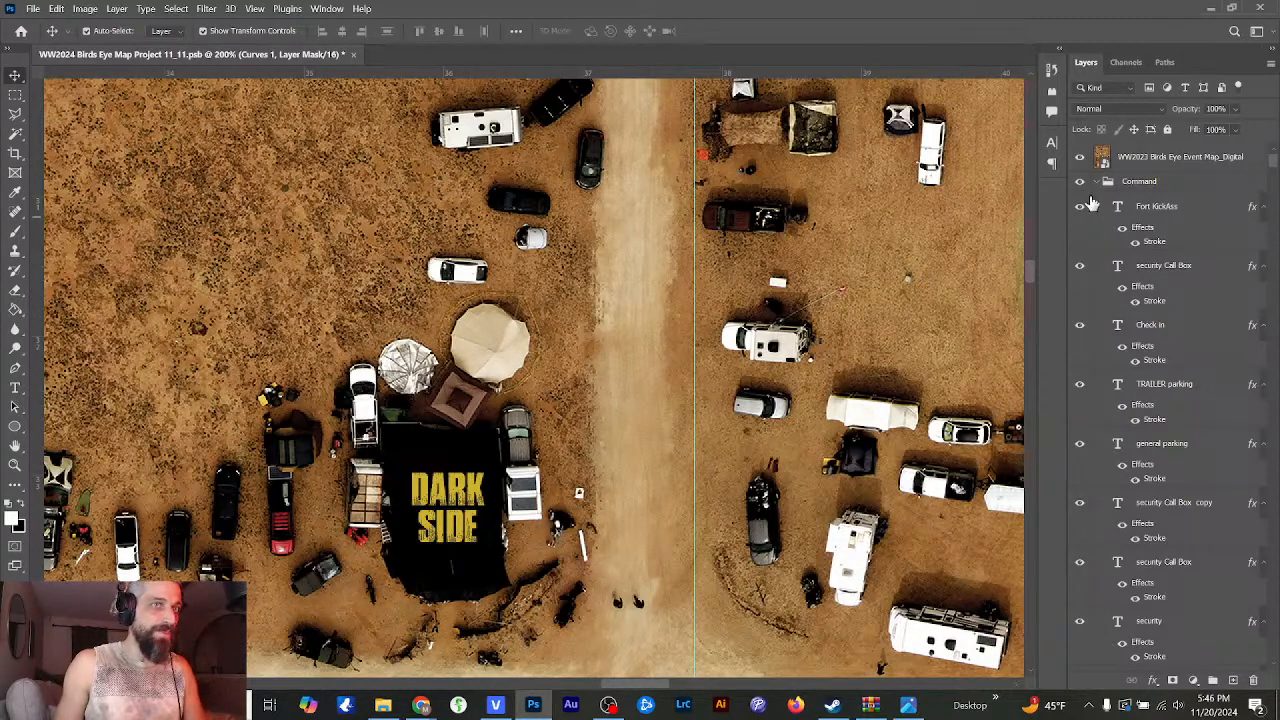
pyautogui.click(1080, 158)
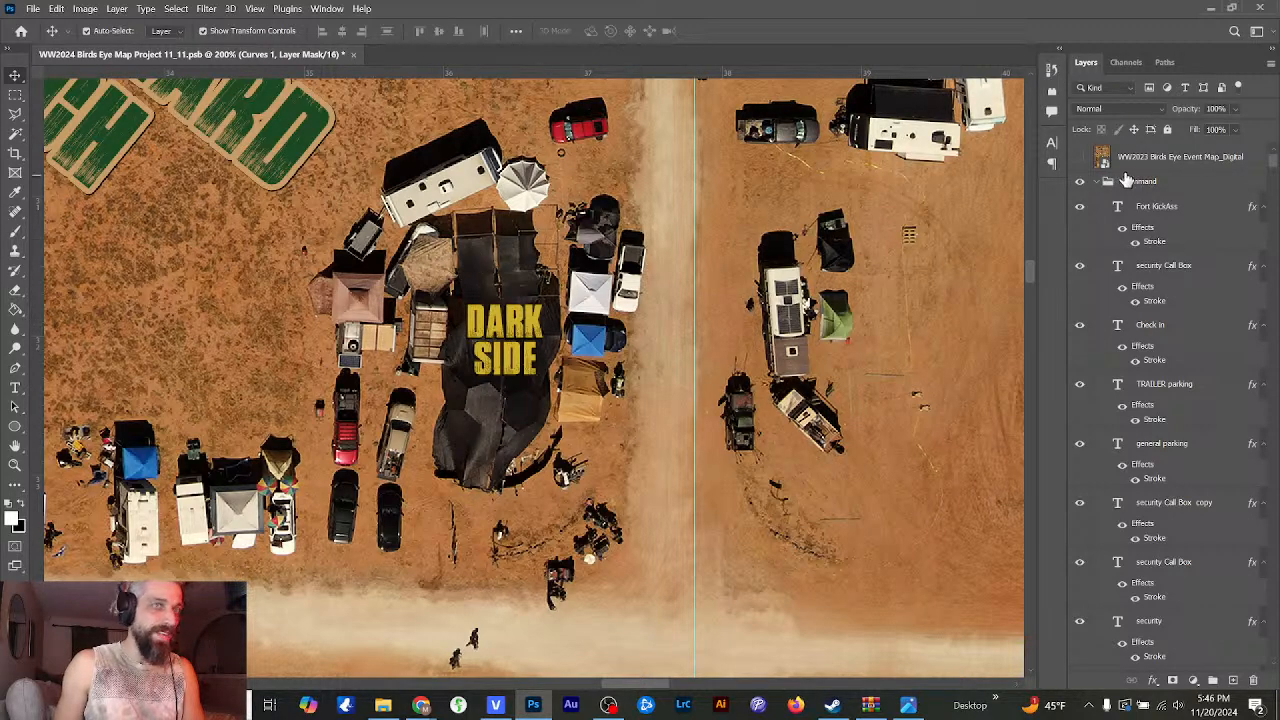
pyautogui.click(1081, 159)
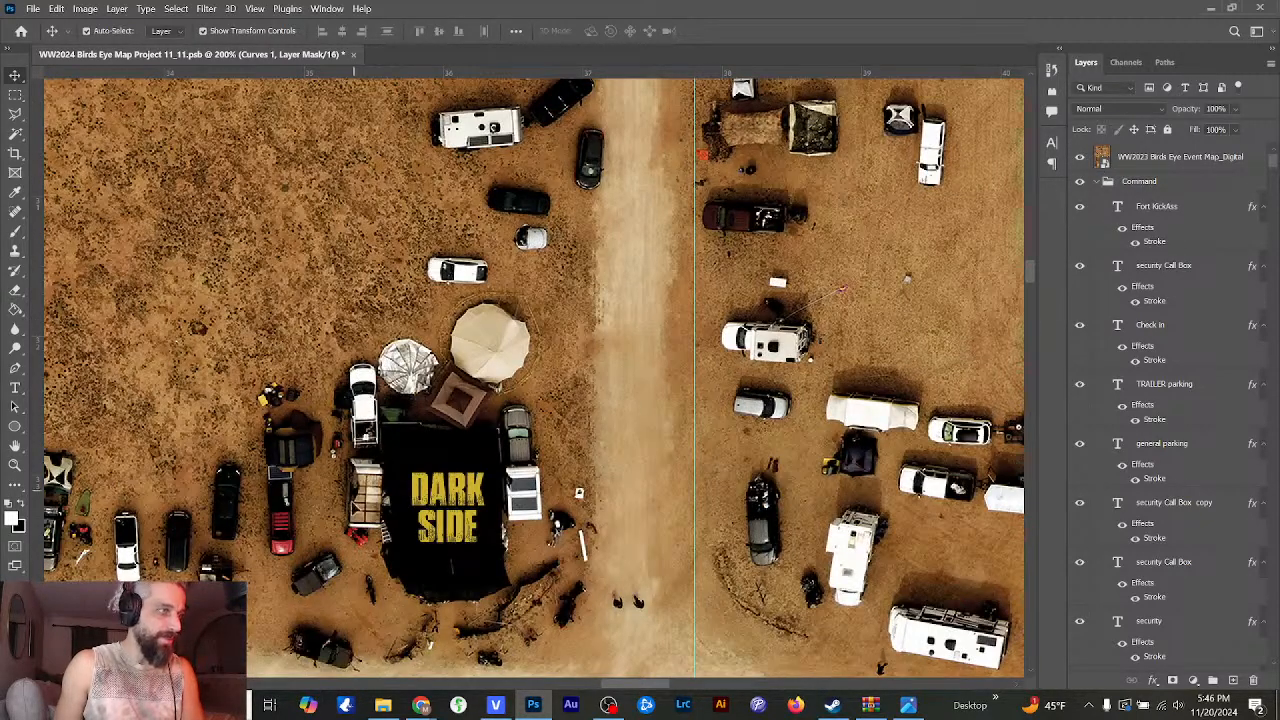
# - Hide the WW2023 Birds Eye Event Map_Digital layer and examine the wider 2024 layout around The Buzzard Patch and Vice Street
pyautogui.click(1080, 158)
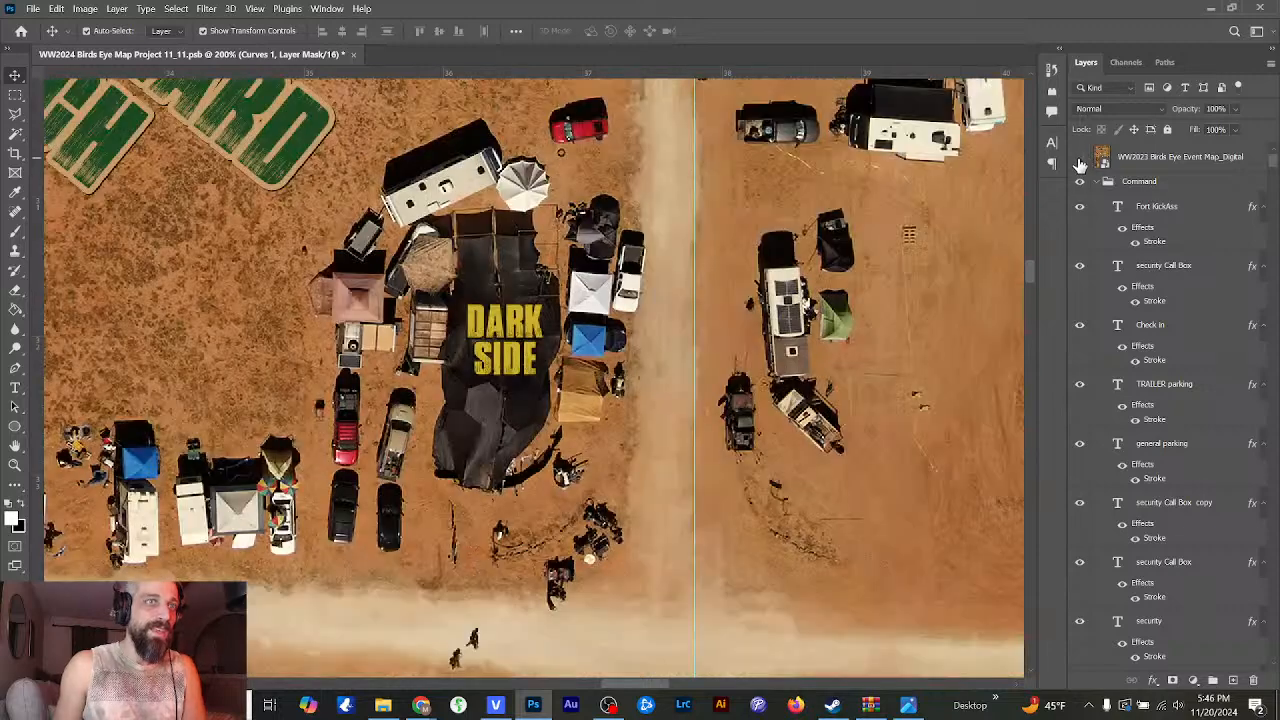
pyautogui.hotkey('ctrl', '-')
pyautogui.hotkey('ctrl', '-')
pyautogui.hotkey('ctrl', '-')
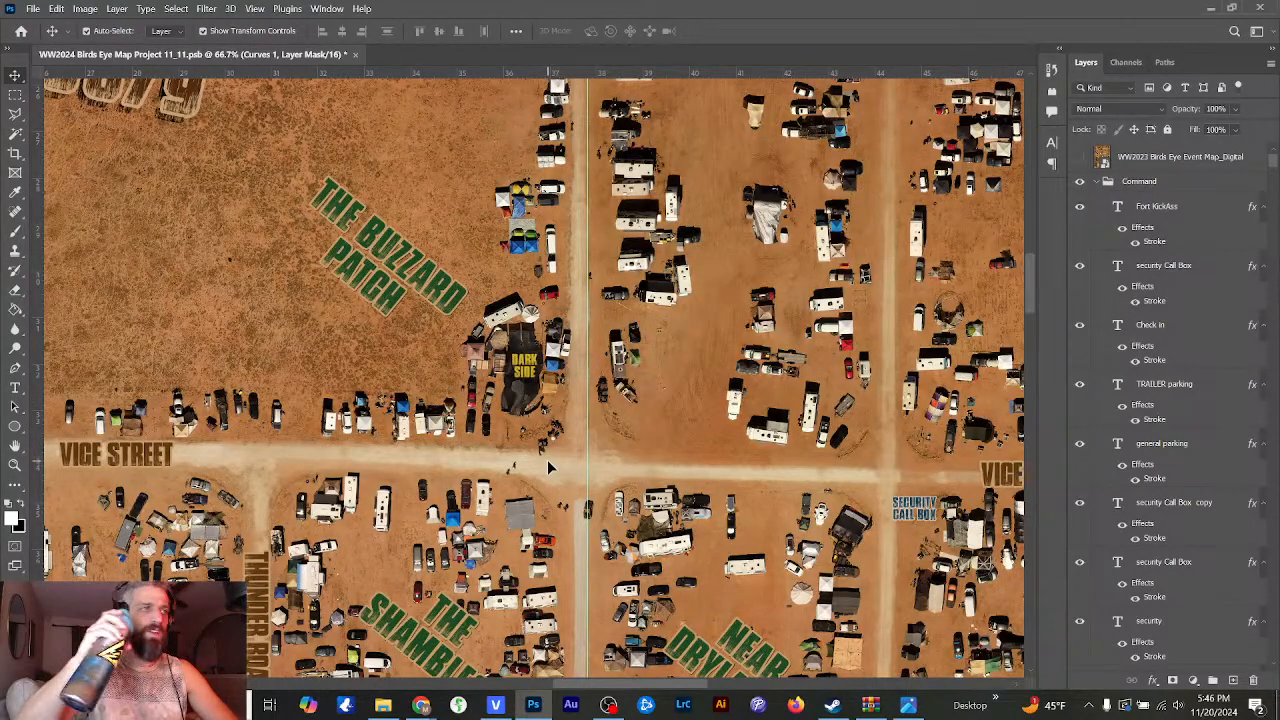
pyautogui.scroll(-1, 547, 466)
pyautogui.scroll(-1, 547, 465)
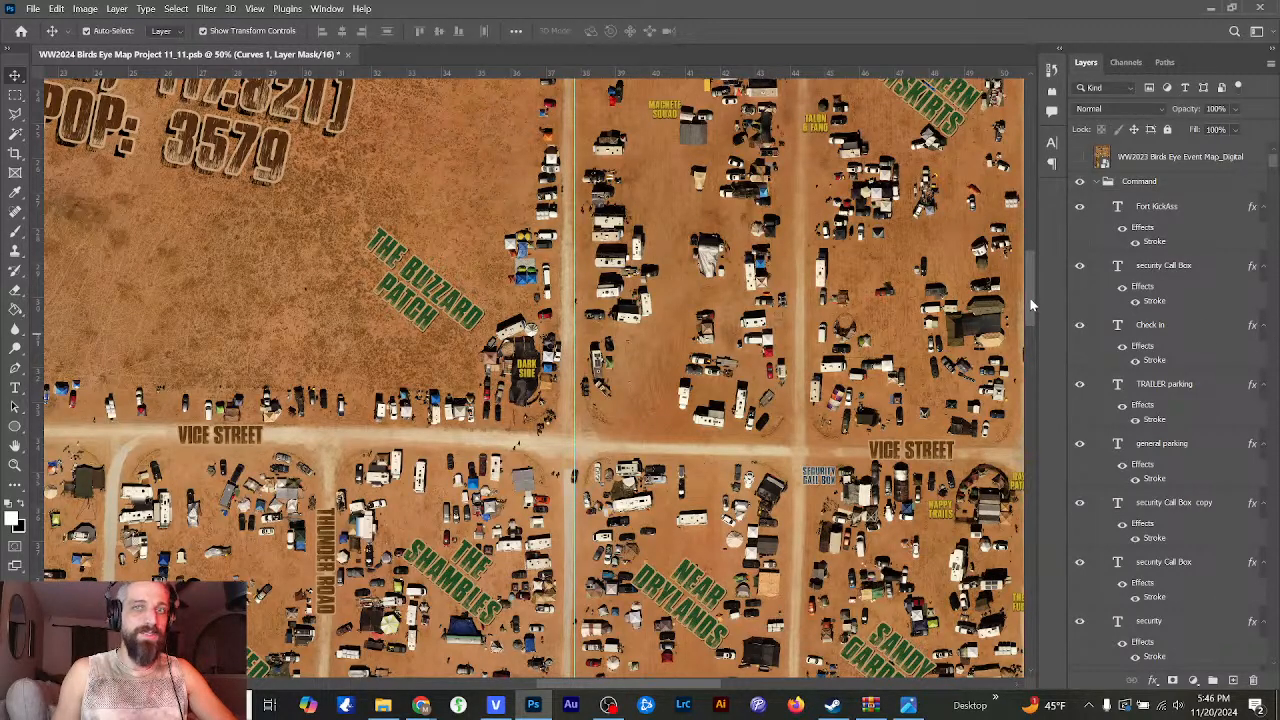
pyautogui.scroll(1, 1031, 303)
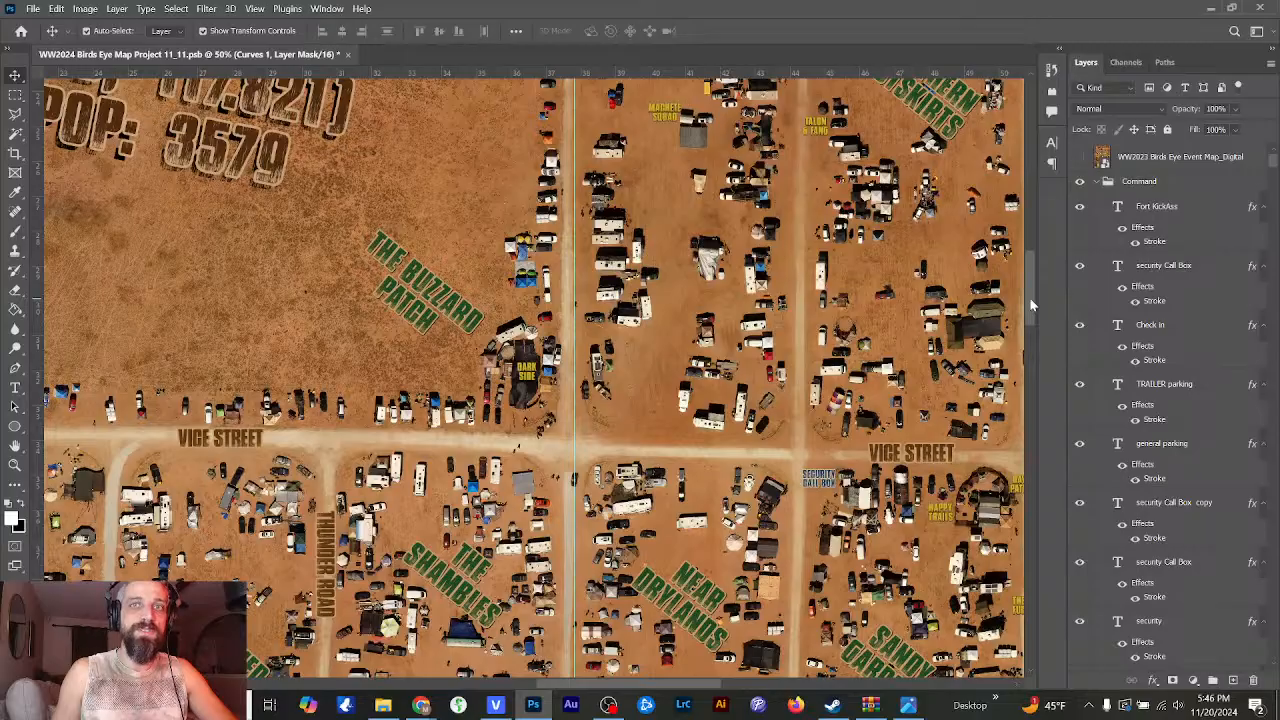
# - Return to the southern camps below The Slums and examine the 2024 tents around Cariosus Memoria and Skofield's Drifters up close
pyautogui.moveTo(1029, 297); pyautogui.dragTo(1024, 515)
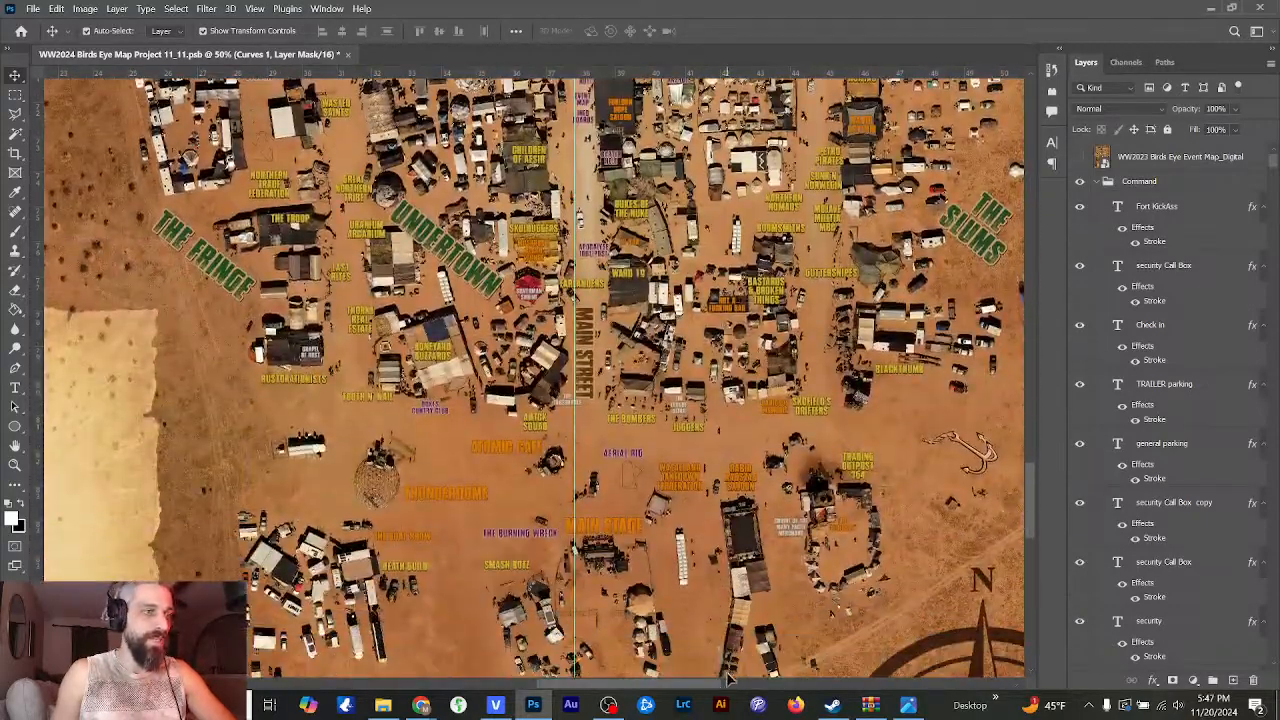
pyautogui.moveTo(728, 680); pyautogui.dragTo(762, 684)
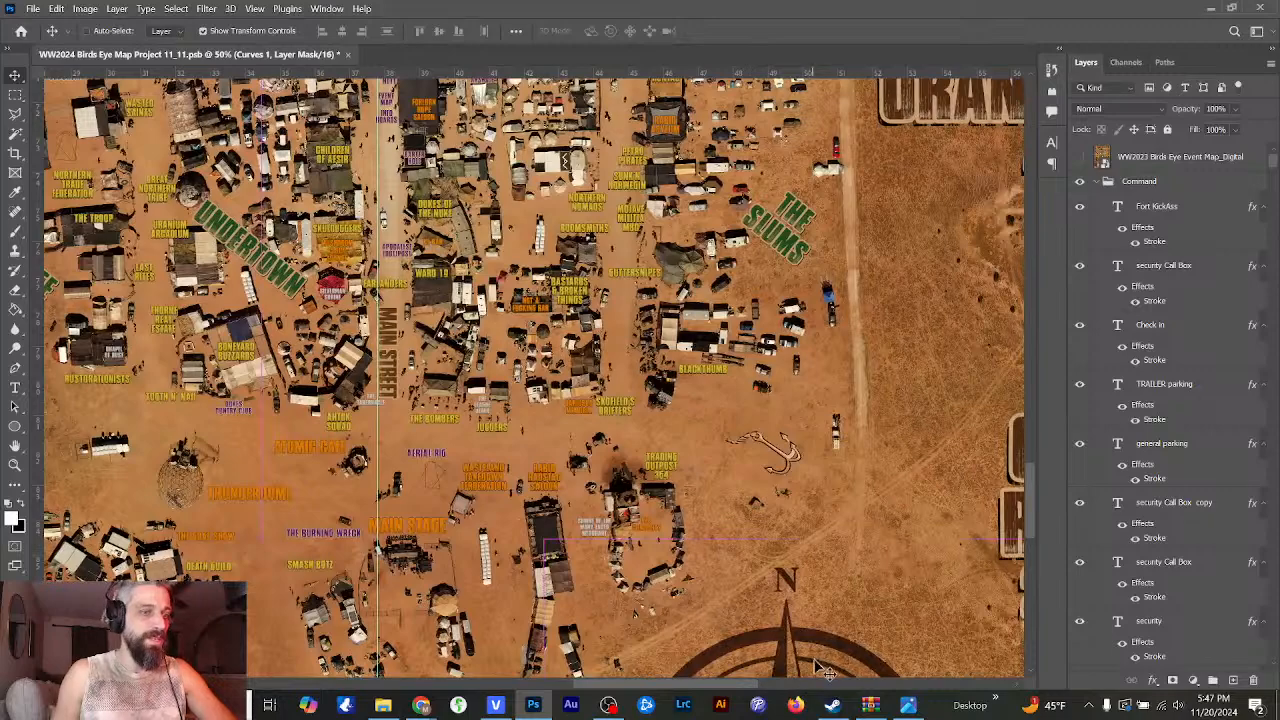
pyautogui.hotkey('ctrl', '+')
pyautogui.hotkey('ctrl', '+')
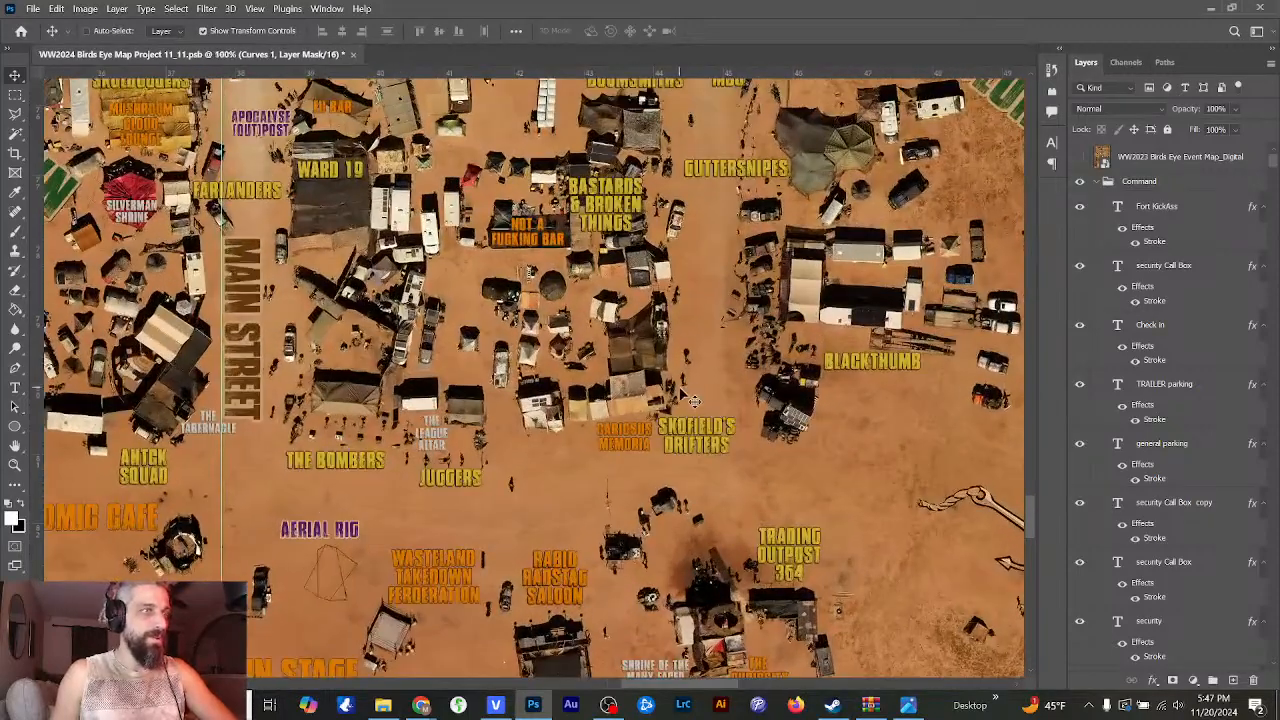
pyautogui.hotkey('ctrl', '+')
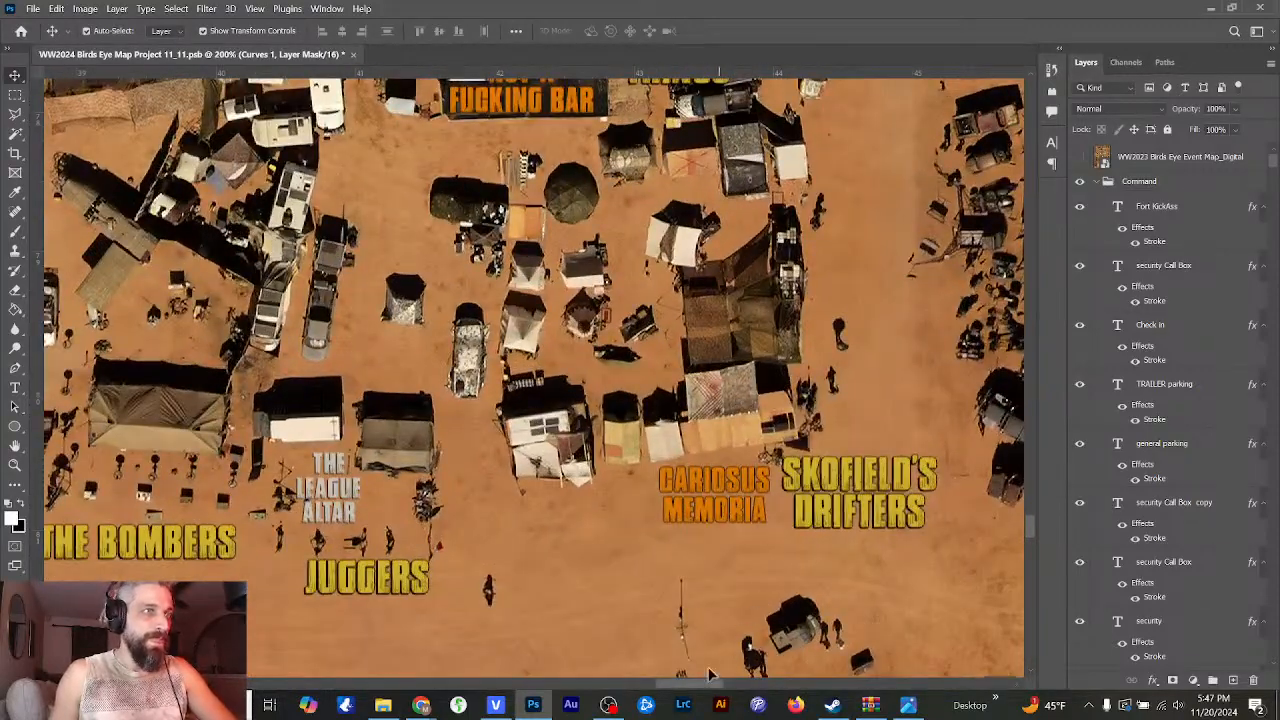
# - Examine the camps around Skofield's Drifters, then the blocks northward past Vice Street to the Northern Outskirts
pyautogui.moveTo(710, 678); pyautogui.dragTo(732, 680)
pyautogui.click(1027, 489)
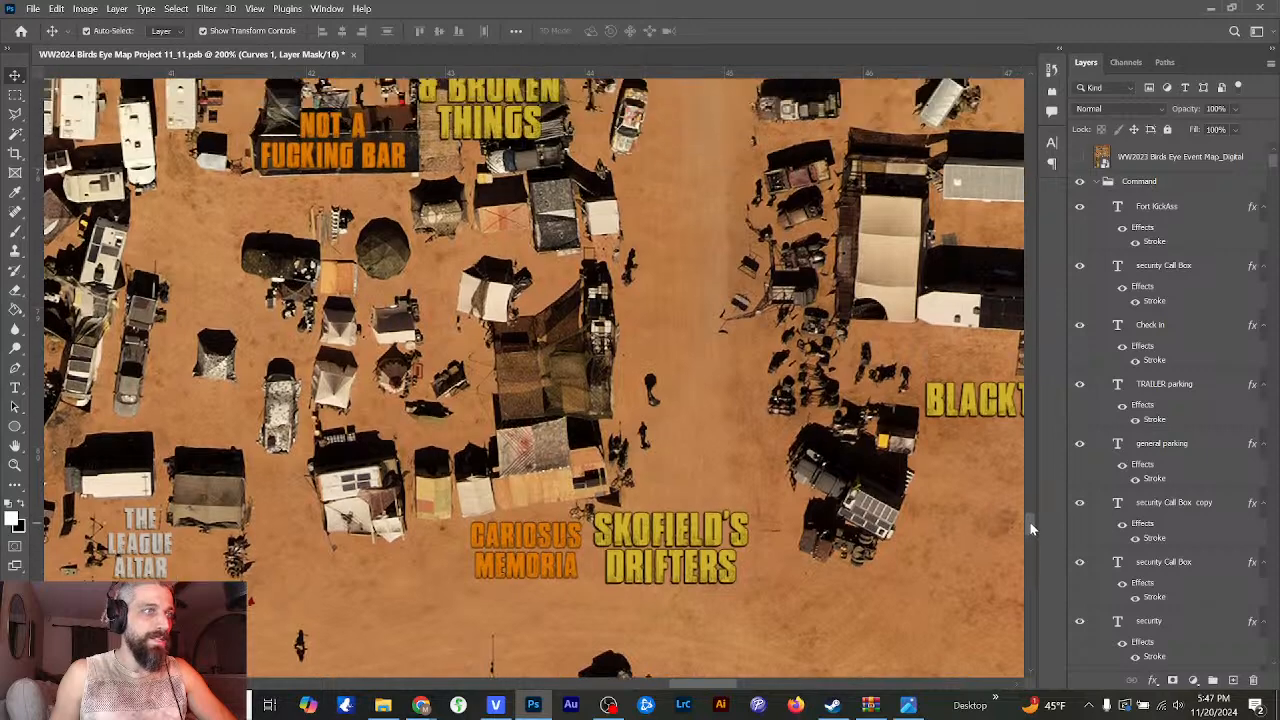
pyautogui.moveTo(1032, 528); pyautogui.dragTo(1025, 516)
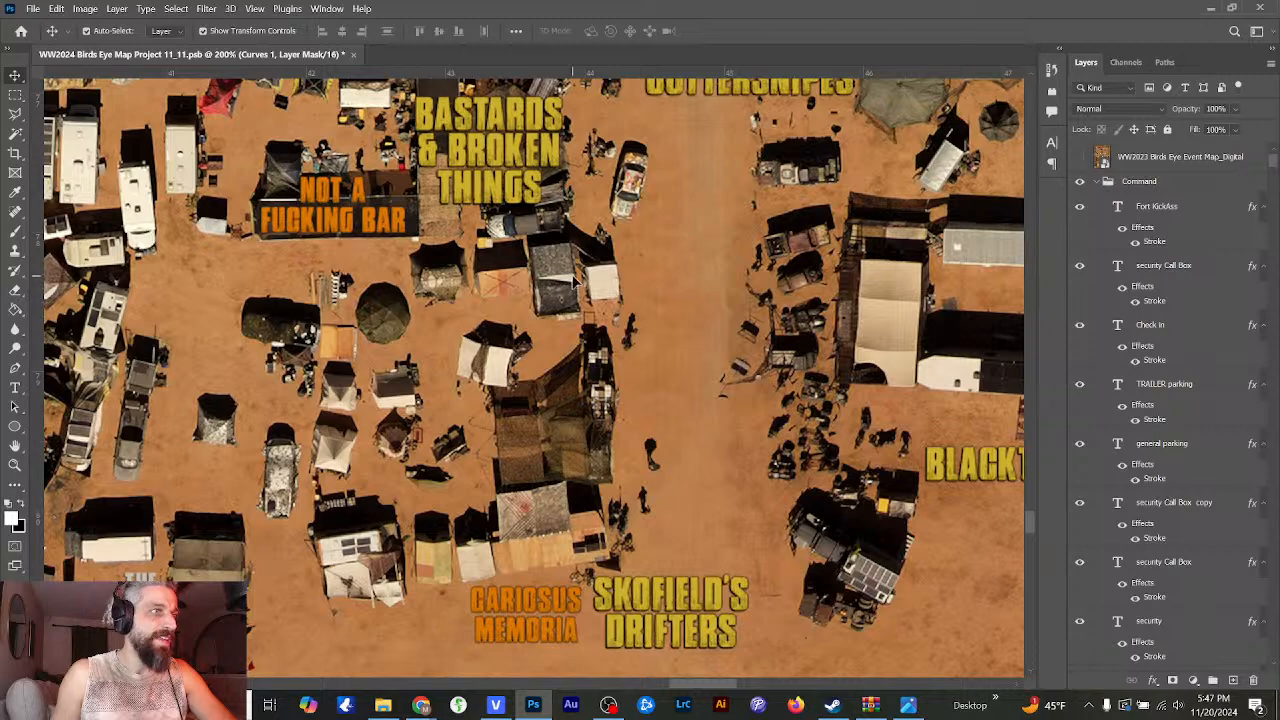
pyautogui.scroll(2, 575, 285)
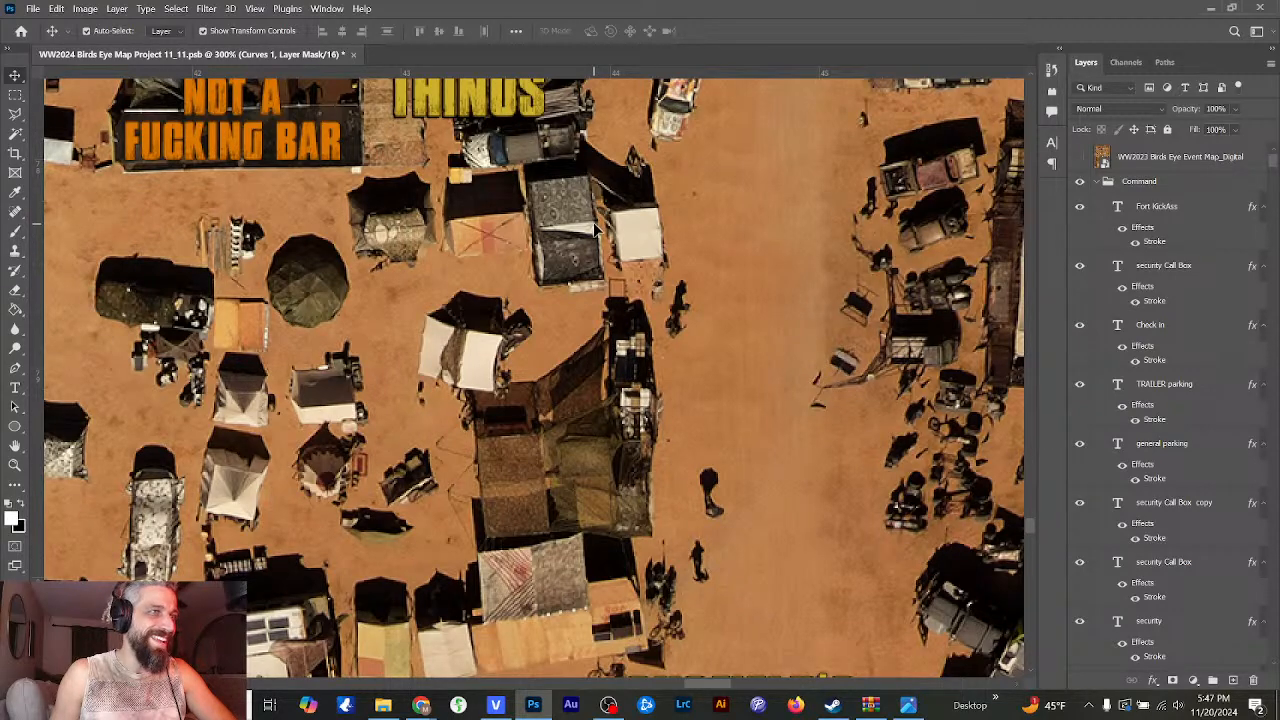
pyautogui.hotkey('ctrl', '-')
pyautogui.hotkey('ctrl', '-')
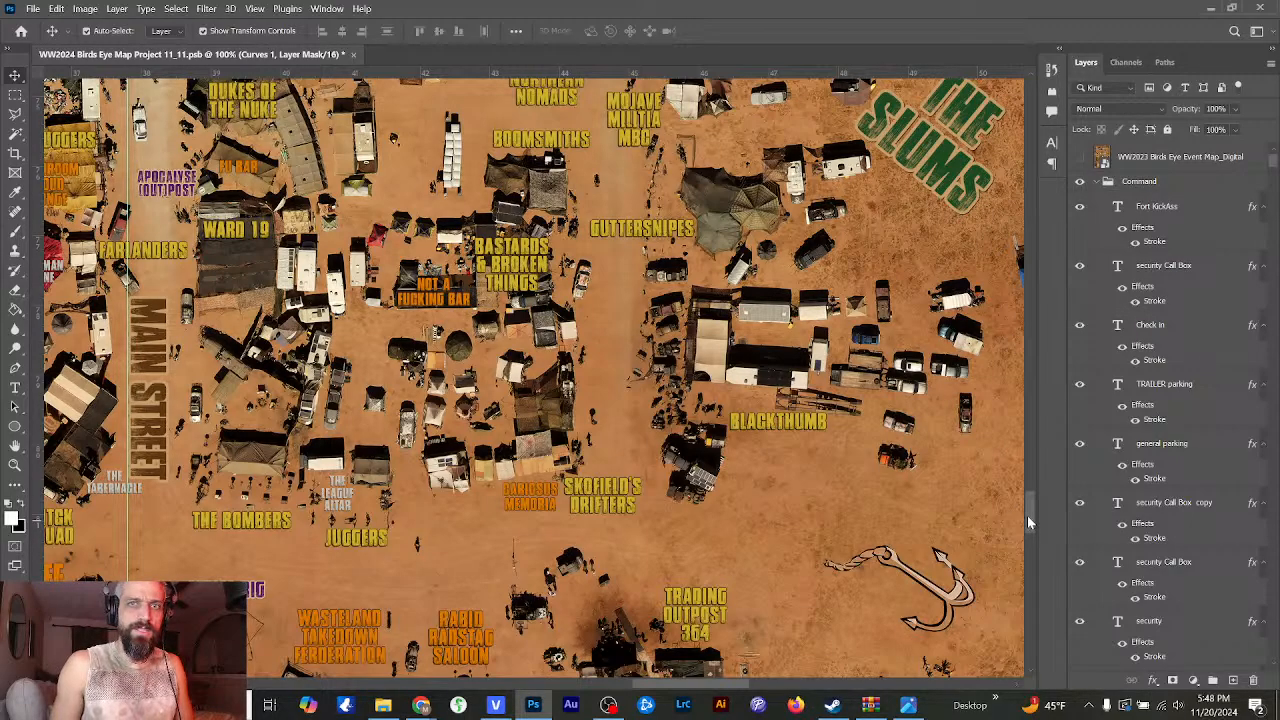
pyautogui.moveTo(1027, 515); pyautogui.dragTo(1022, 353)
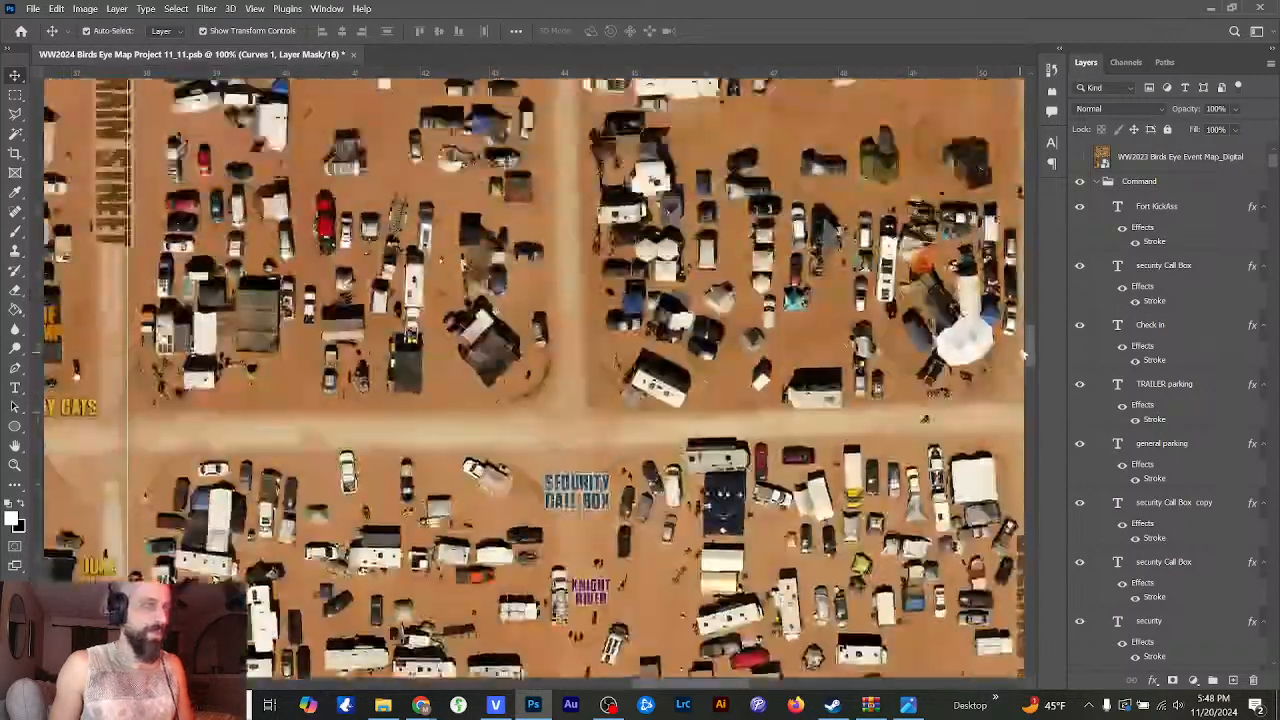
pyautogui.hotkey('ctrl', '-')
pyautogui.scroll(3, 1024, 322)
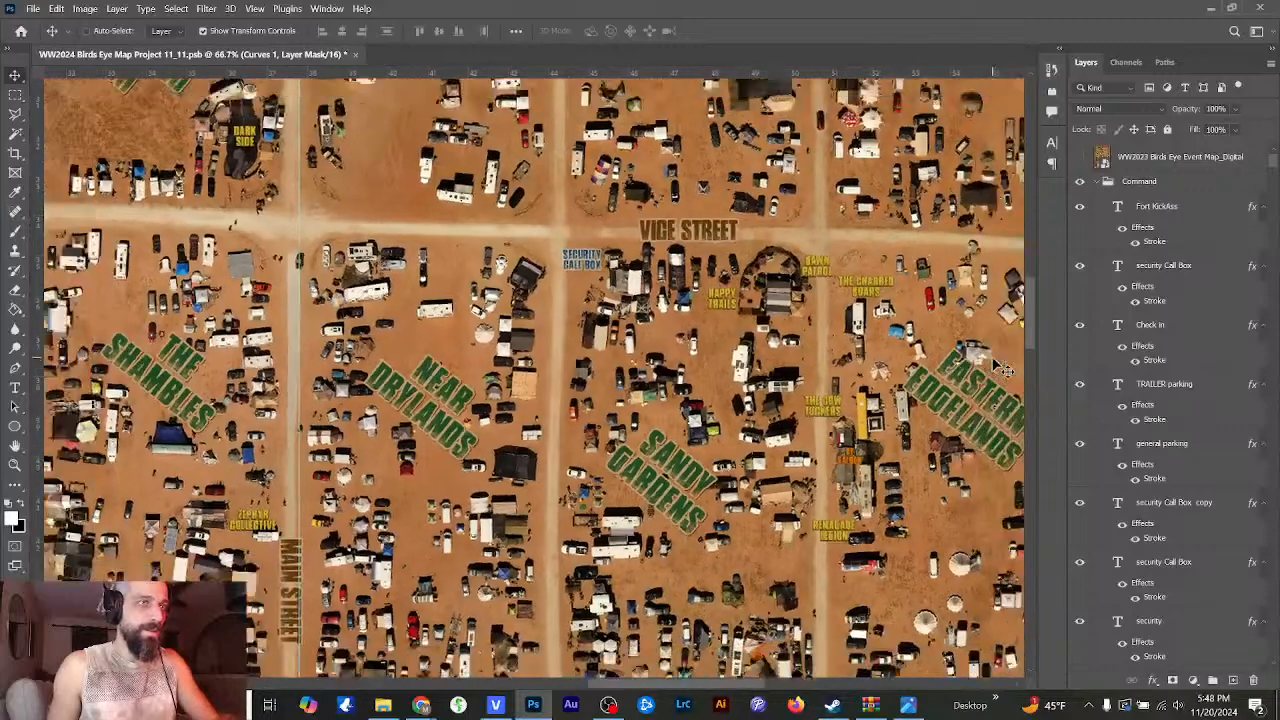
pyautogui.hotkey('ctrl', '-')
pyautogui.hscroll(4, 1010, 330)
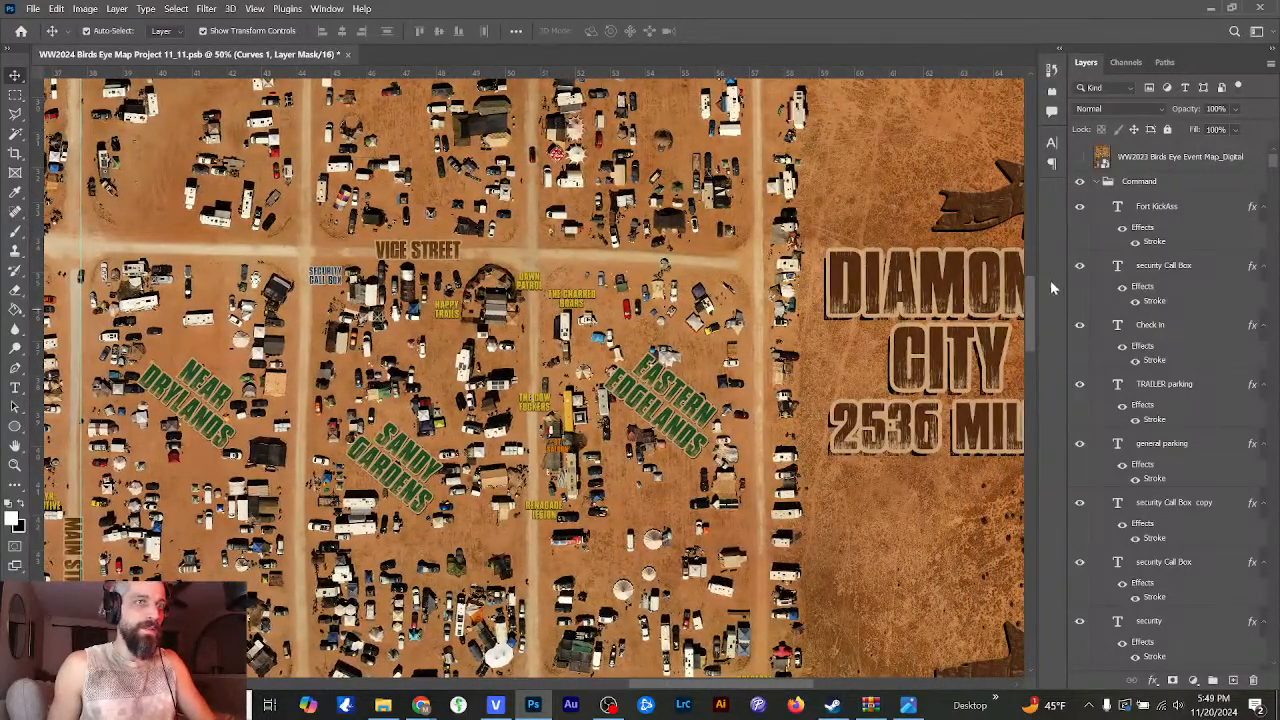
pyautogui.scroll(5, 1045, 275)
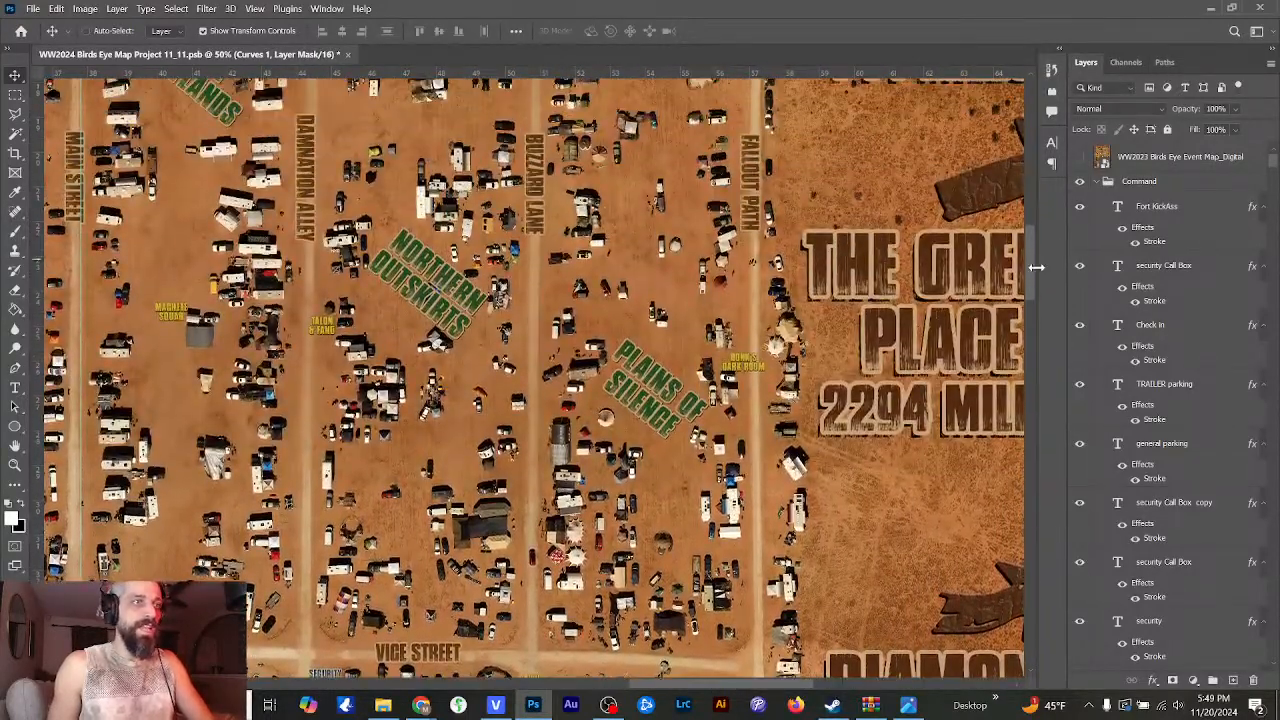
# - Replace the "Donk's Dark Room" label beside Plains of Silence with "Shades of Grey" on two lines
pyautogui.hotkey('ctrl', '+')
pyautogui.hotkey('ctrl', '+')
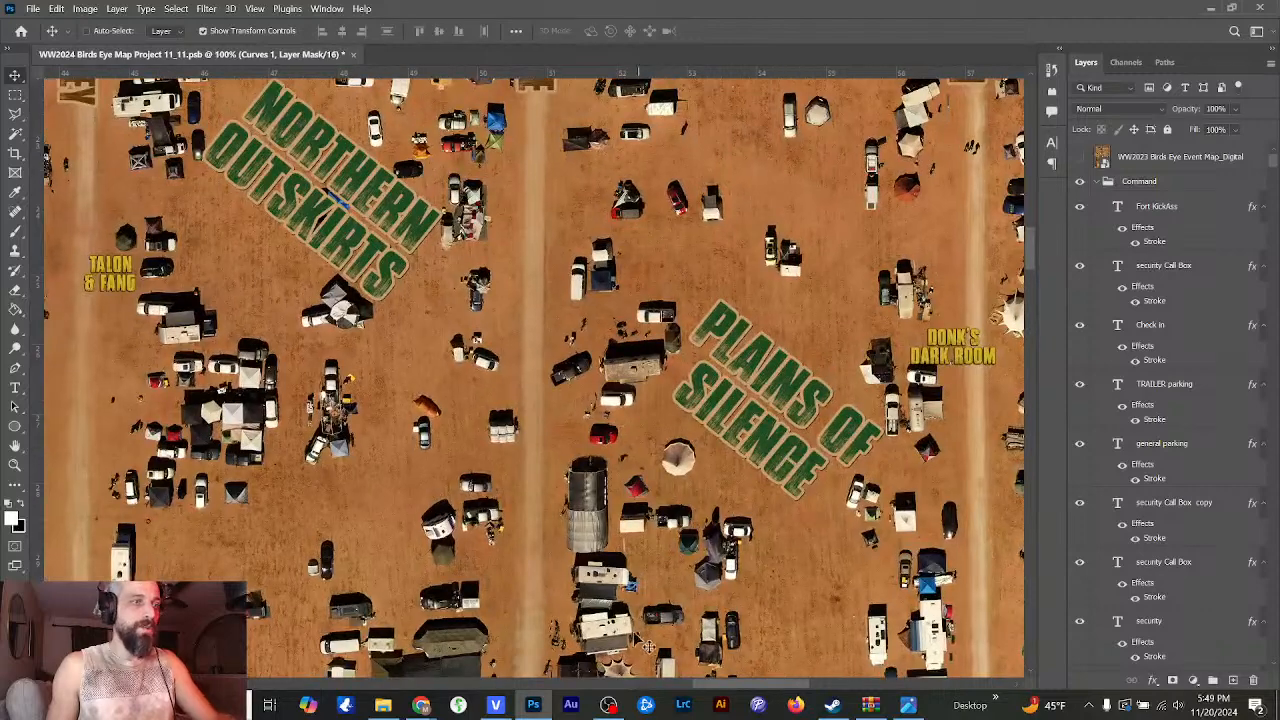
pyautogui.hscroll(3, 648, 647)
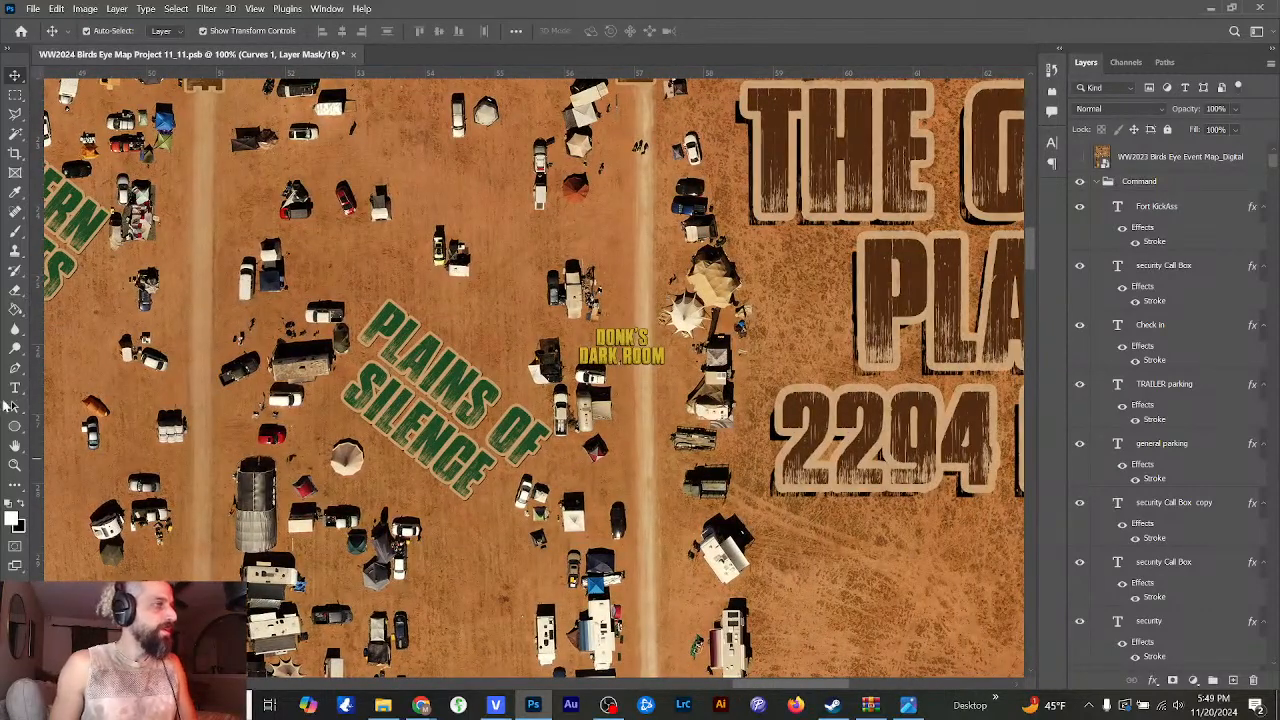
pyautogui.click(15, 388)
pyautogui.moveTo(594, 332); pyautogui.dragTo(662, 362)
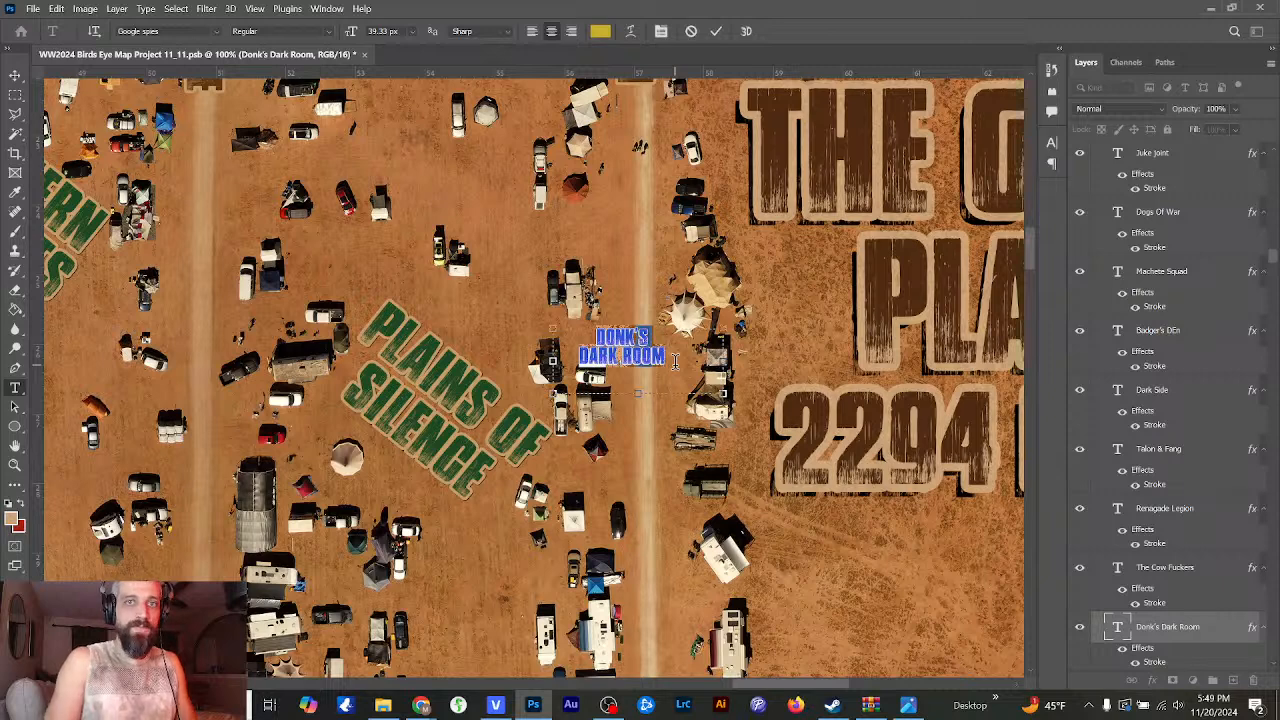
pyautogui.write('S')
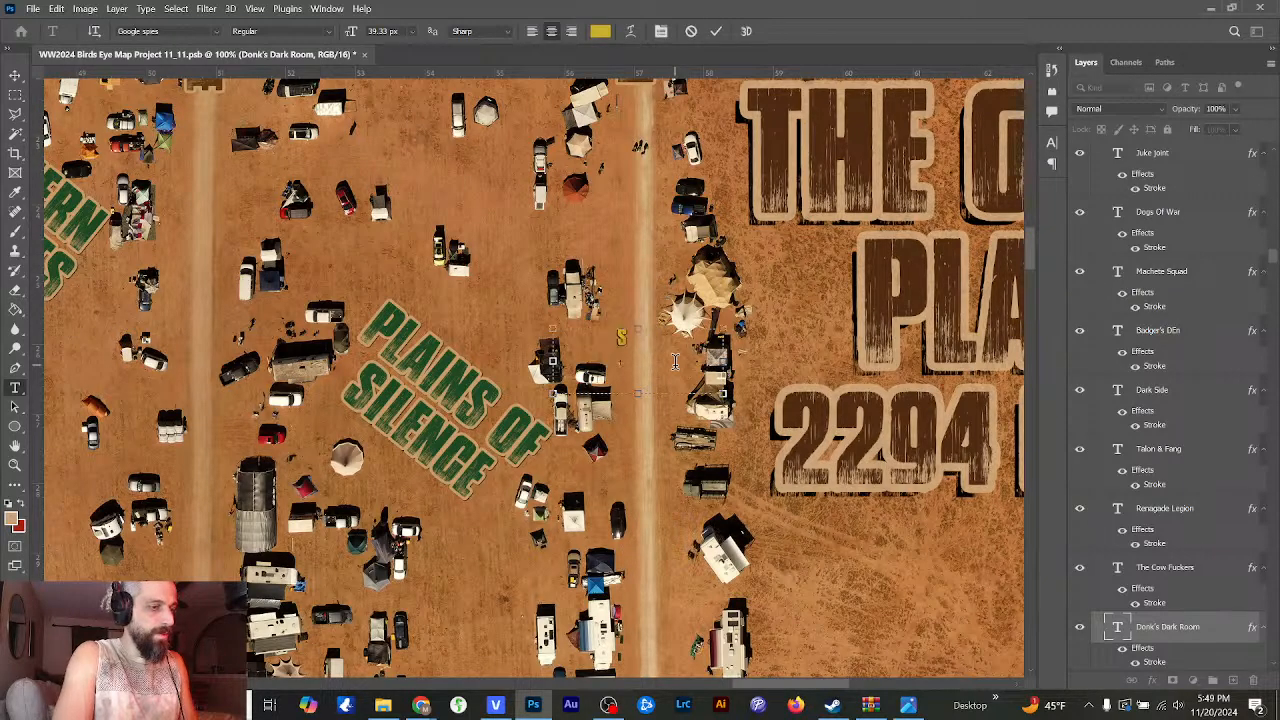
pyautogui.write('HADES')
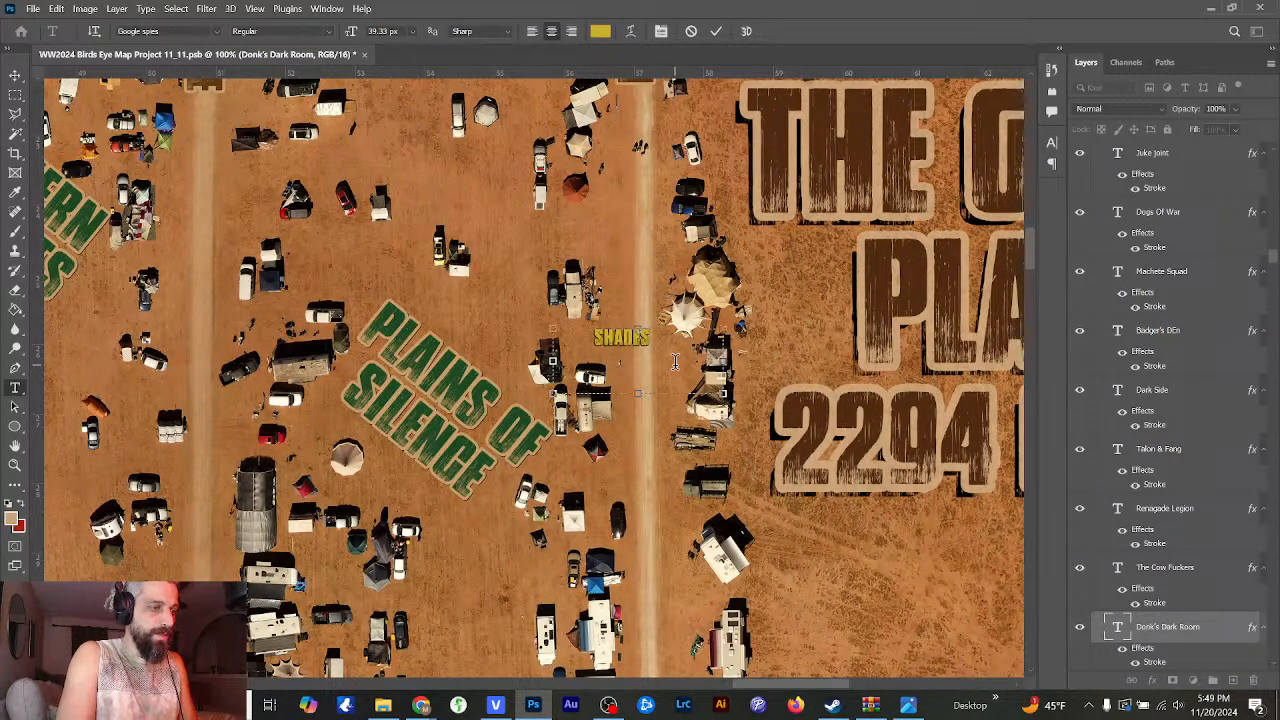
pyautogui.press('Return')
pyautogui.write('OF GR')
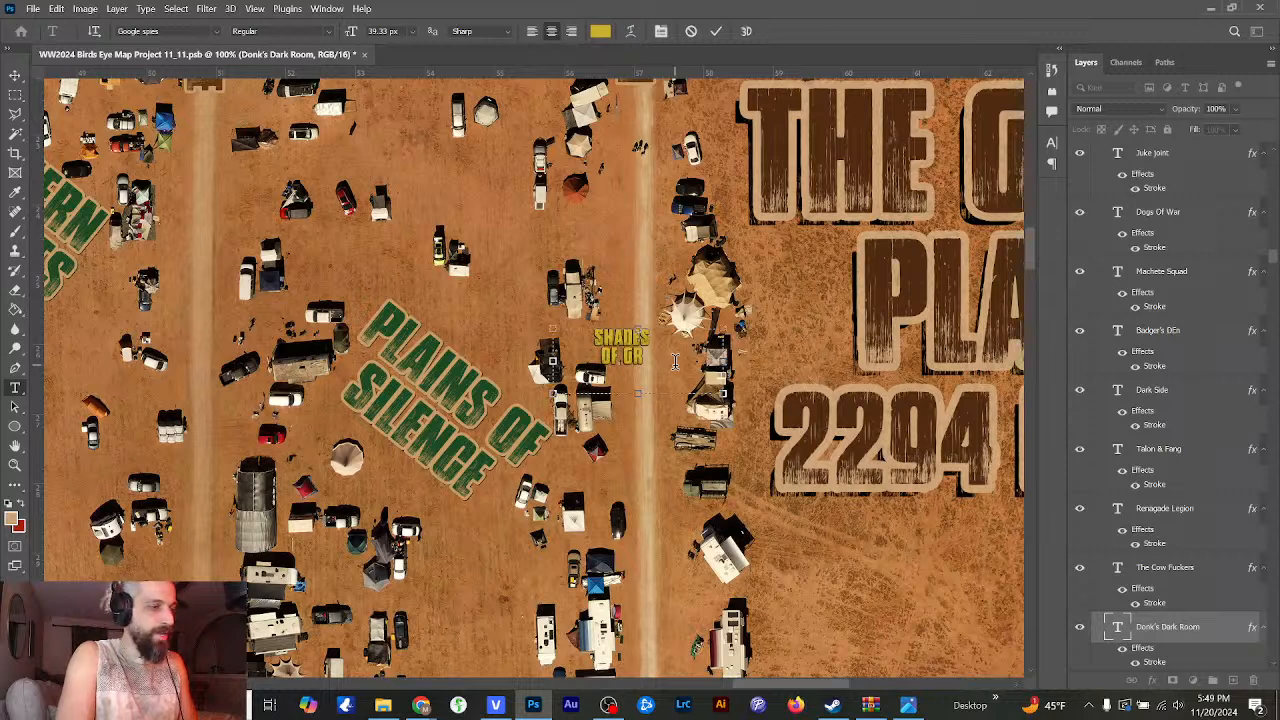
pyautogui.write('EY')
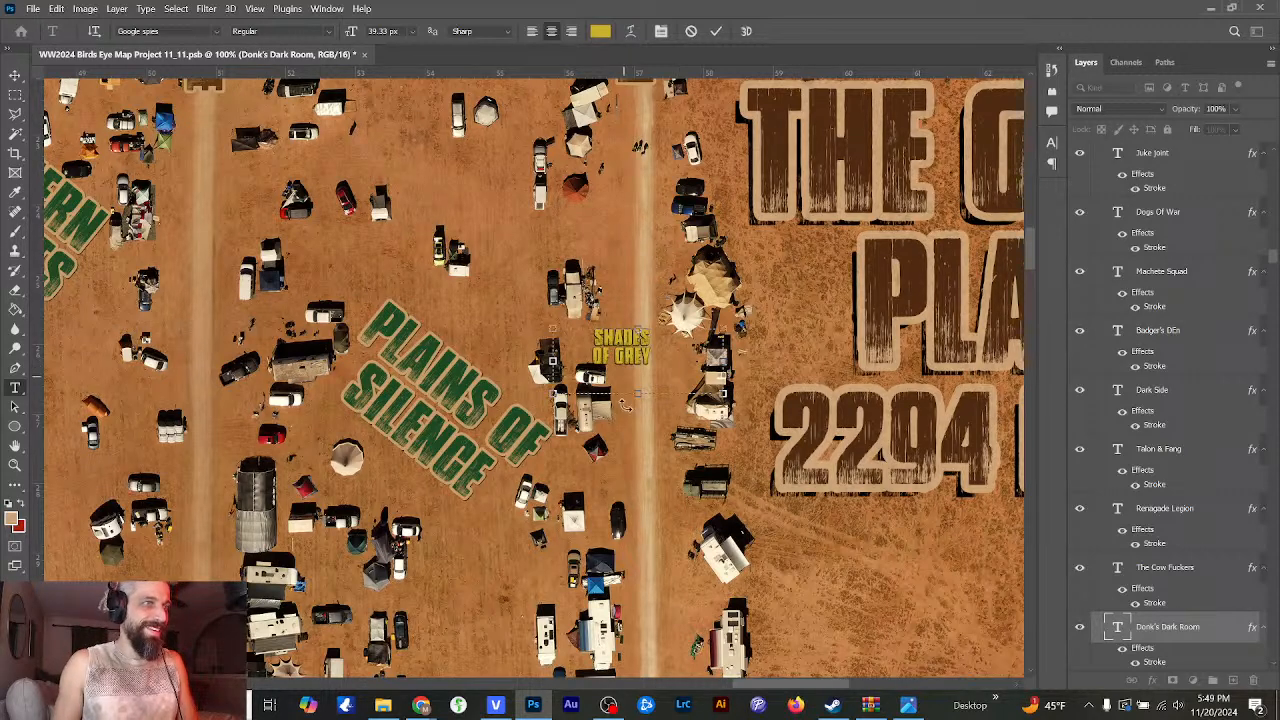
pyautogui.hotkey('ctrl', 'Return')
# - Shift the "Shades of Grey" label slightly east toward the road and deselect it
pyautogui.press('v')
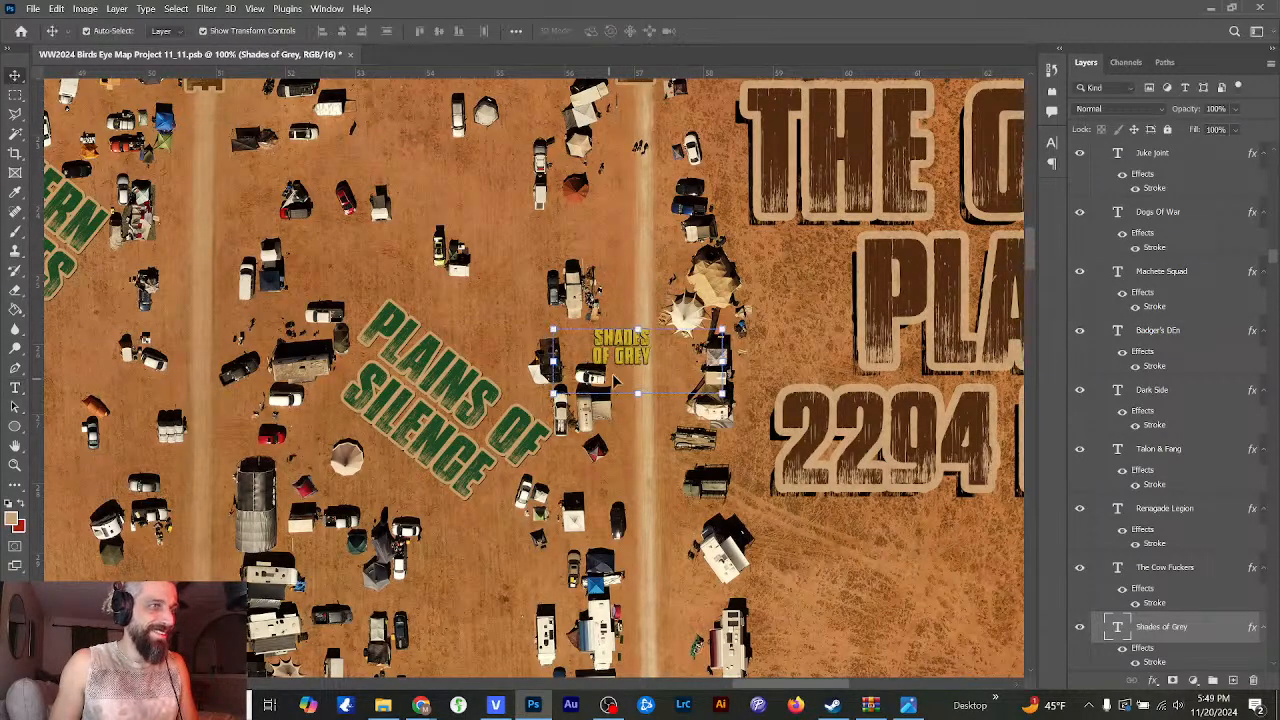
pyautogui.moveTo(625, 347)
pyautogui.mouseDown()
pyautogui.moveTo(612, 355)
pyautogui.moveTo(637, 348)
pyautogui.mouseUp()
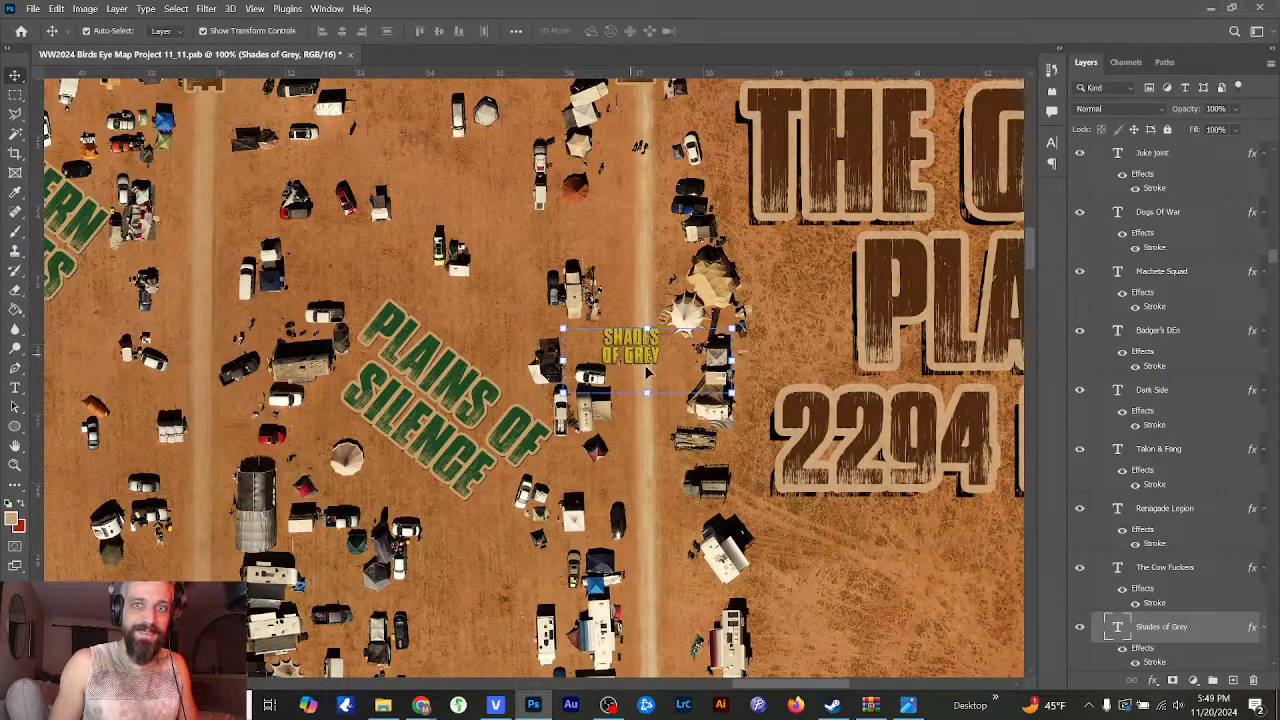
pyautogui.click(655, 450)
pyautogui.moveTo(623, 407); pyautogui.dragTo(628, 410)
# - Move the purple "The Slammer" label near Barter Town slightly up, closer to The Posse
pyautogui.hotkey('ctrl', '-')
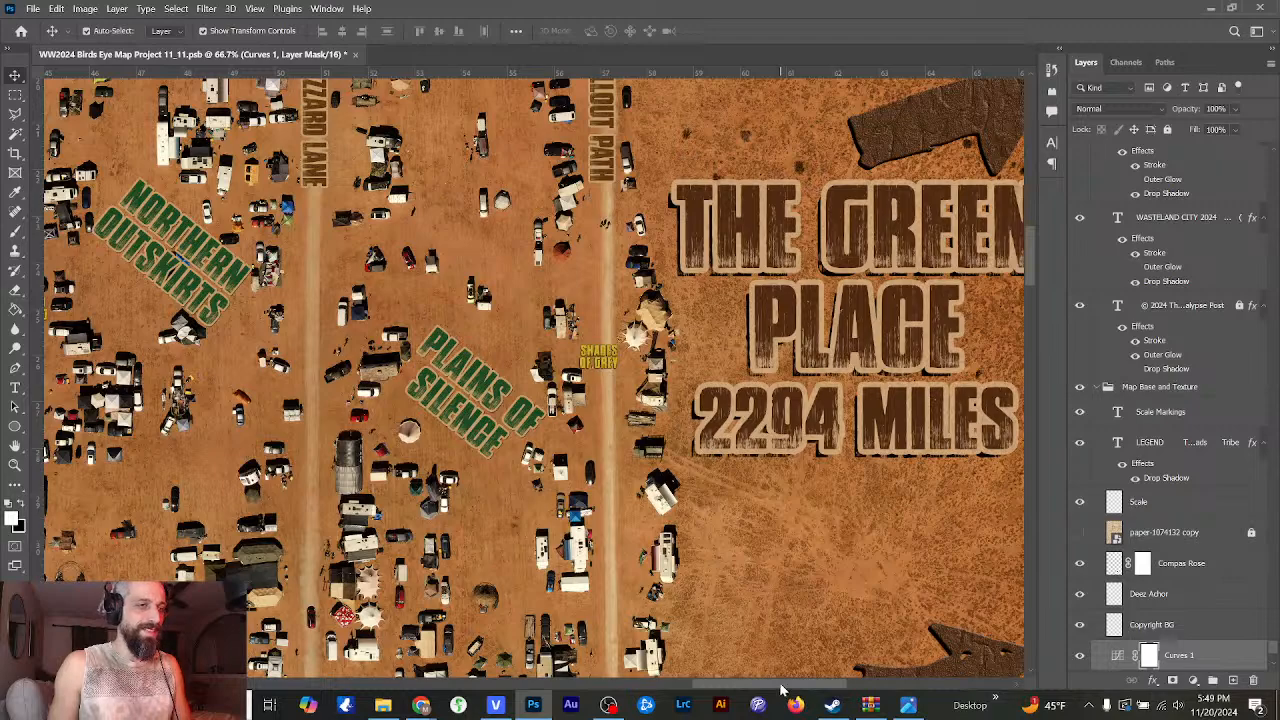
pyautogui.moveTo(781, 686); pyautogui.dragTo(686, 684)
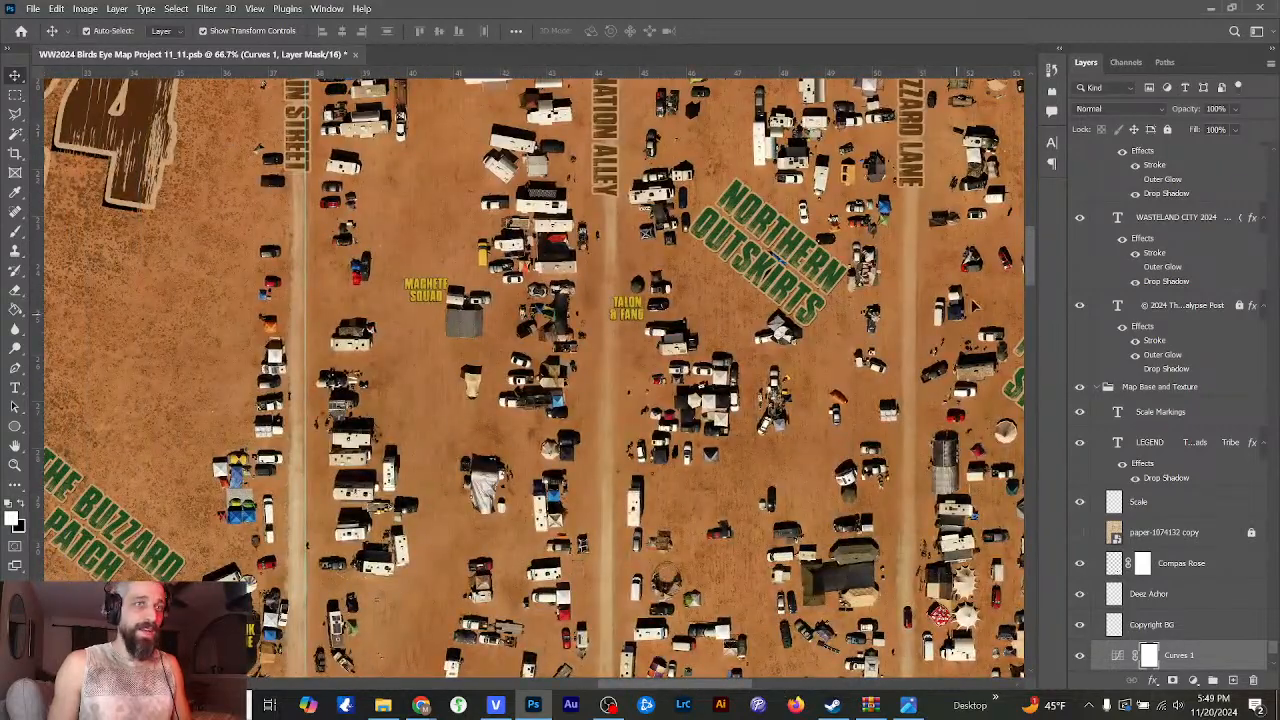
pyautogui.moveTo(1029, 265); pyautogui.dragTo(1040, 393)
pyautogui.moveTo(1039, 390); pyautogui.dragTo(1035, 418)
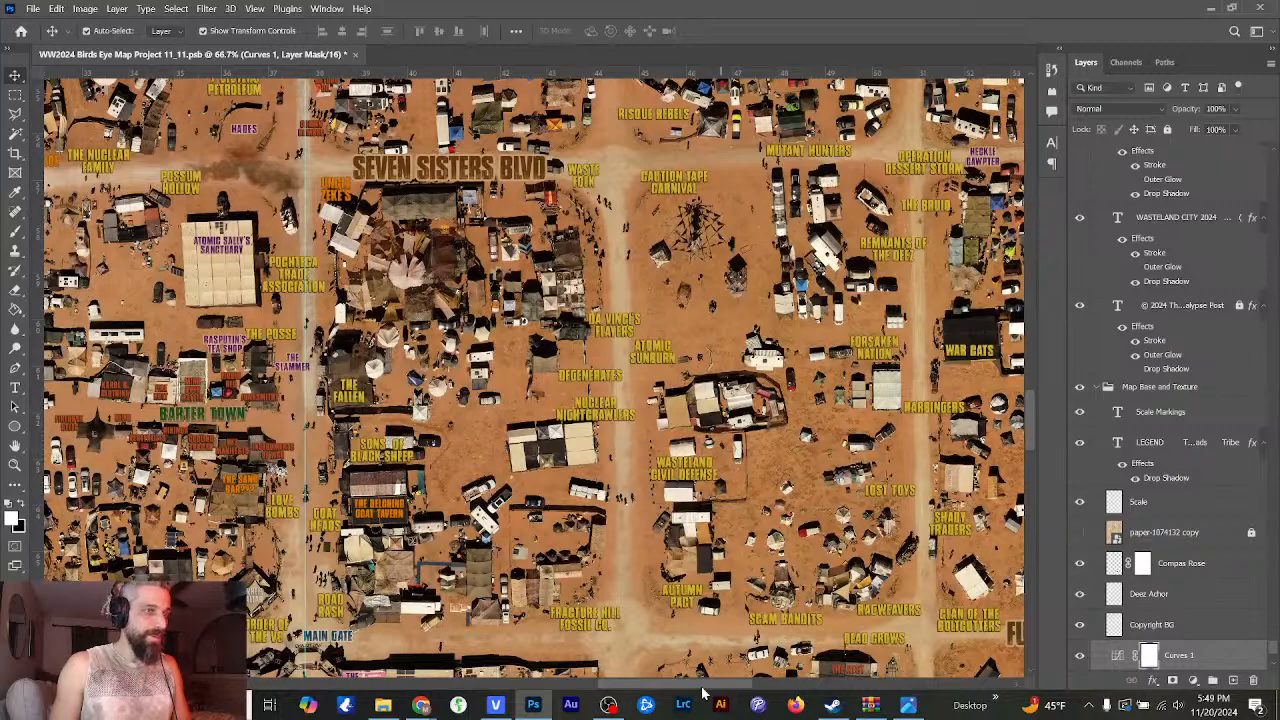
pyautogui.moveTo(705, 688); pyautogui.dragTo(657, 688)
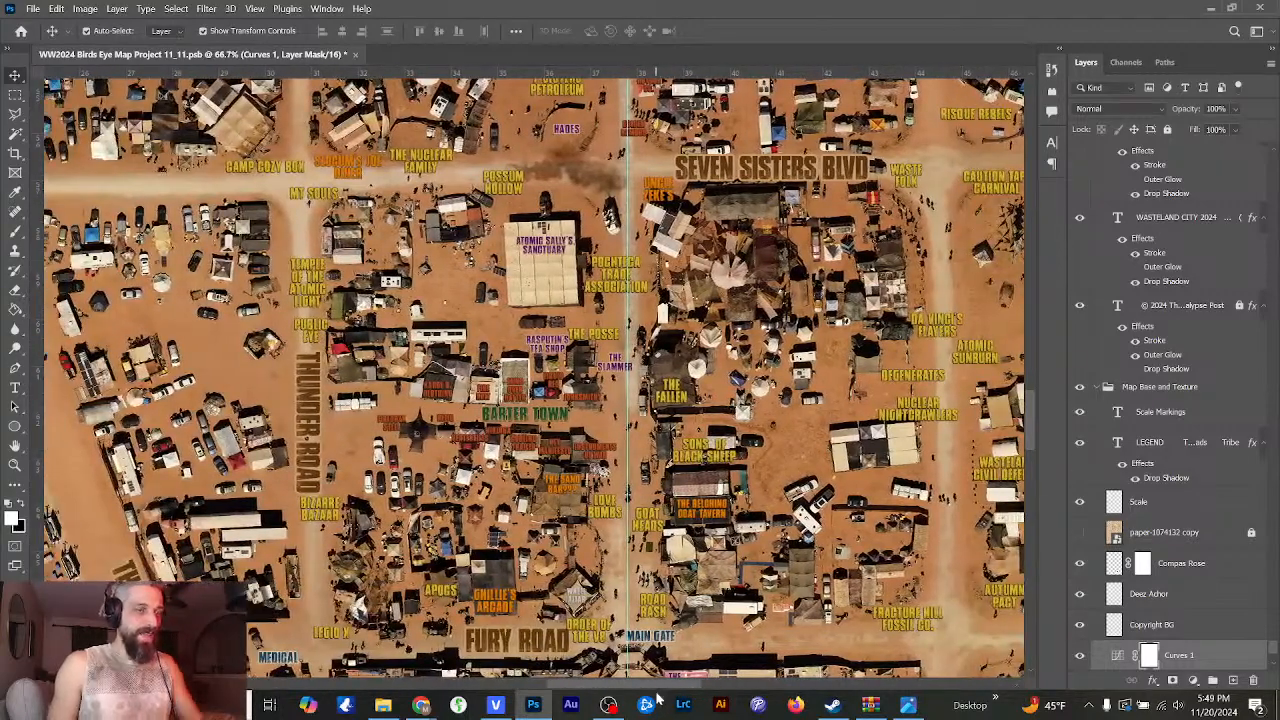
pyautogui.hotkey('ctrl', '+')
pyautogui.hotkey('ctrl', '+')
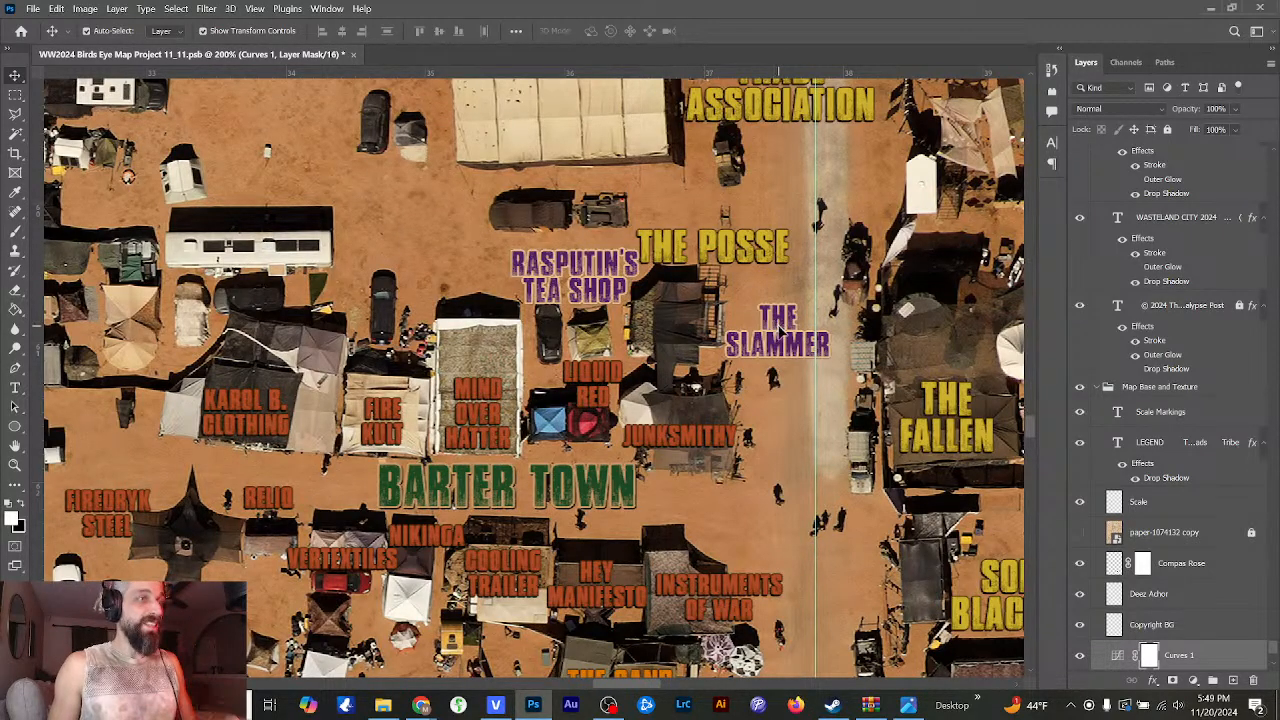
pyautogui.moveTo(778, 325); pyautogui.dragTo(784, 303)
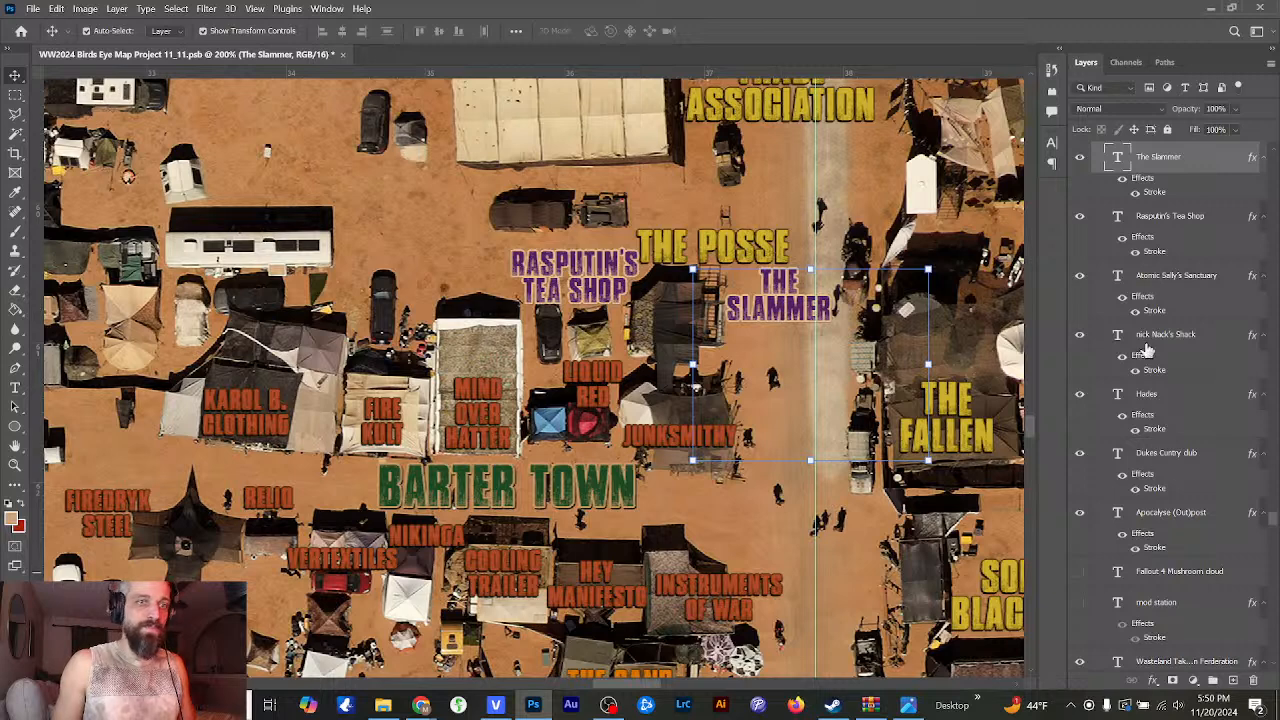
# - Duplicate the "The Slammer" text layer and place the copy directly beneath the original label
pyautogui.moveTo(1156, 160); pyautogui.dragTo(1233, 681)
pyautogui.moveTo(778, 311); pyautogui.dragTo(771, 370)
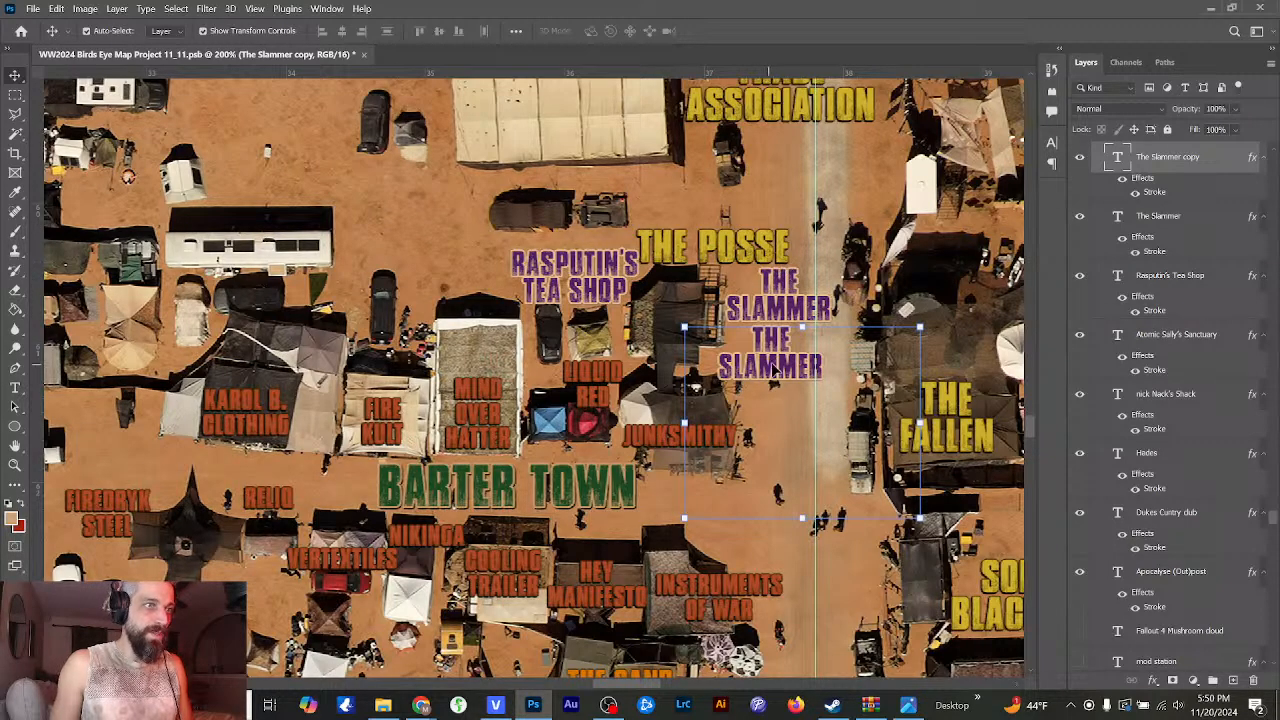
pyautogui.moveTo(777, 367); pyautogui.dragTo(848, 370)
# - Change the duplicated label's text to "Chrome's Gym" on two lines and nudge it slightly below The Slammer
pyautogui.click(15, 388)
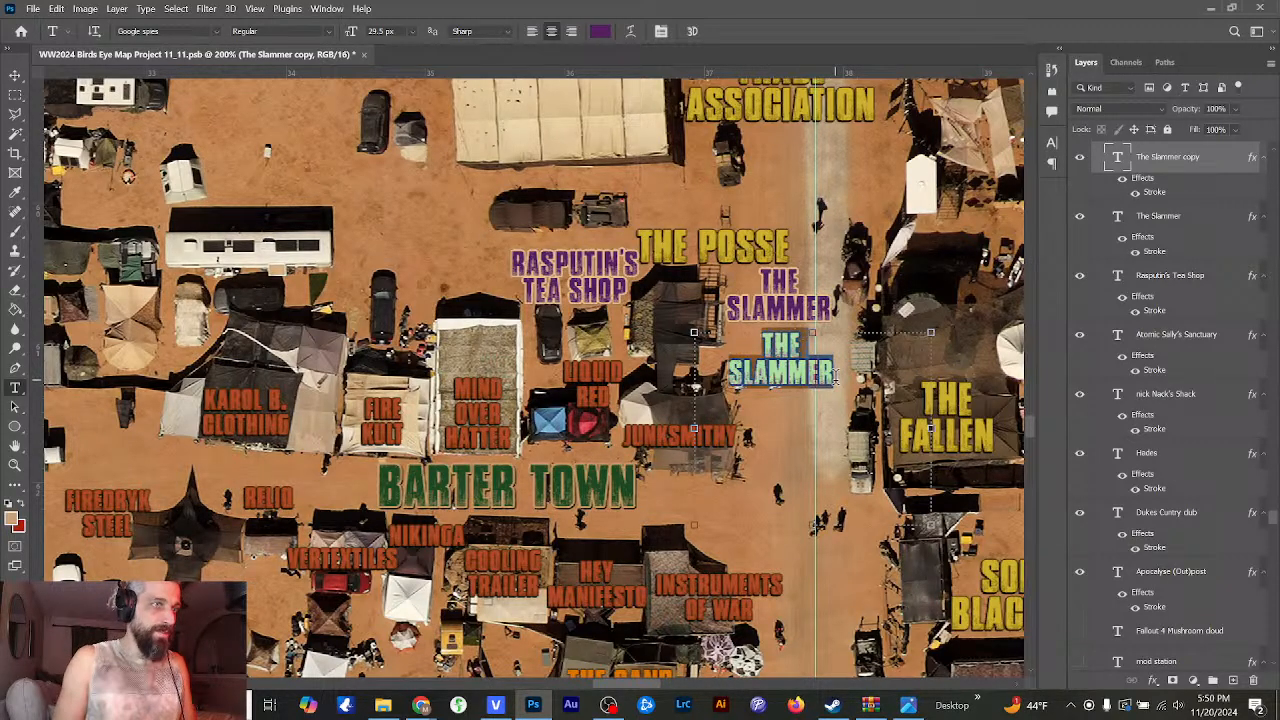
pyautogui.moveTo(821, 372)
pyautogui.mouseDown()
pyautogui.moveTo(833, 375)
pyautogui.moveTo(764, 345)
pyautogui.moveTo(833, 378)
pyautogui.mouseUp()
pyautogui.click(764, 345)
pyautogui.write('CH')
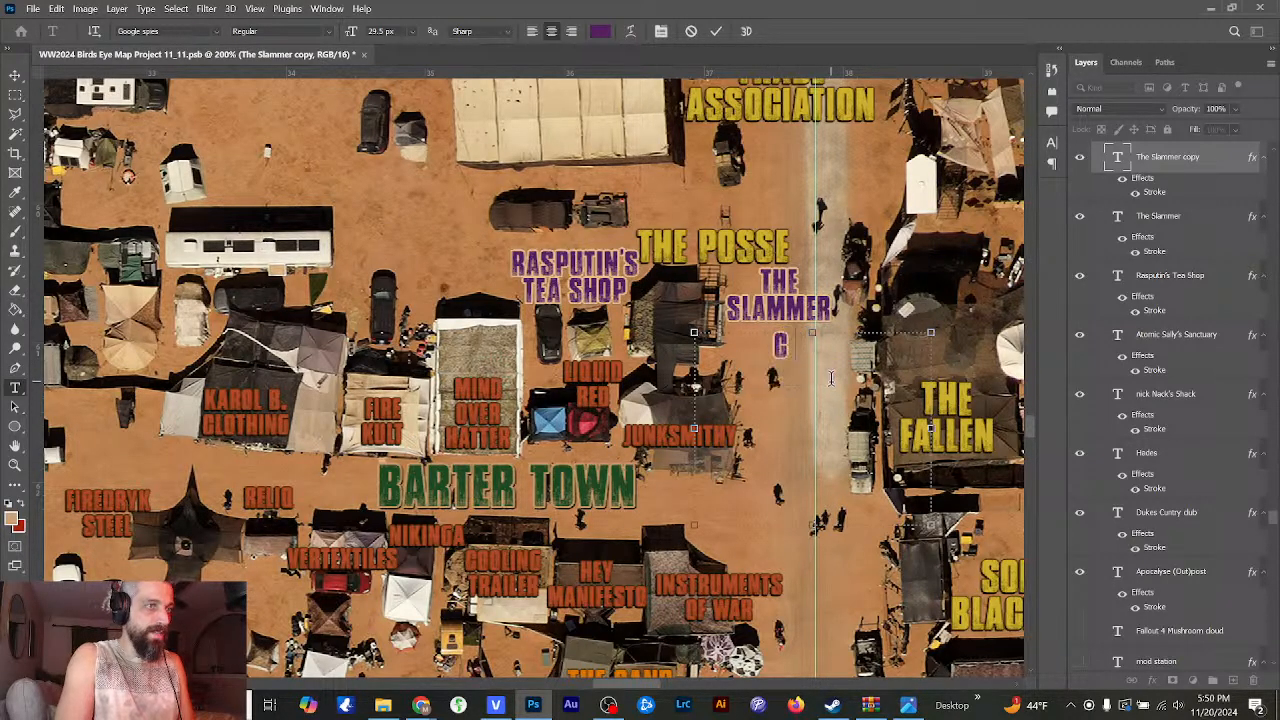
pyautogui.write("ROME'S")
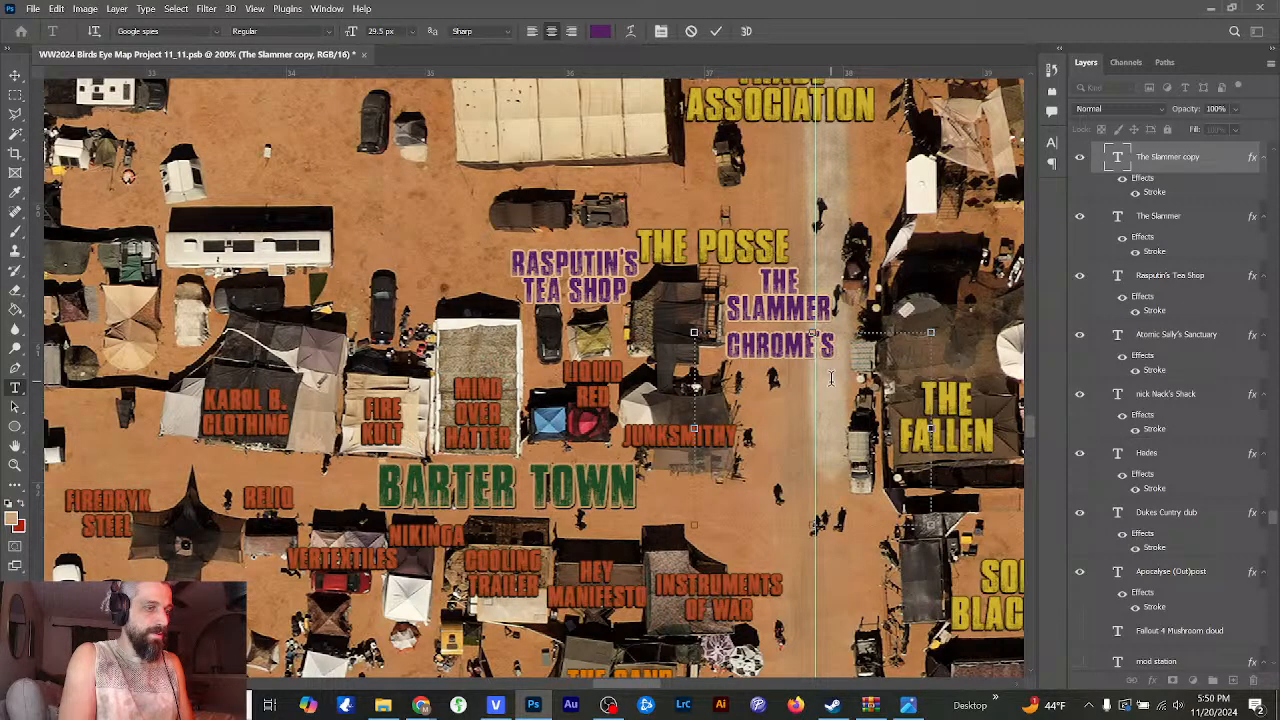
pyautogui.press('Return')
pyautogui.write('GYM')
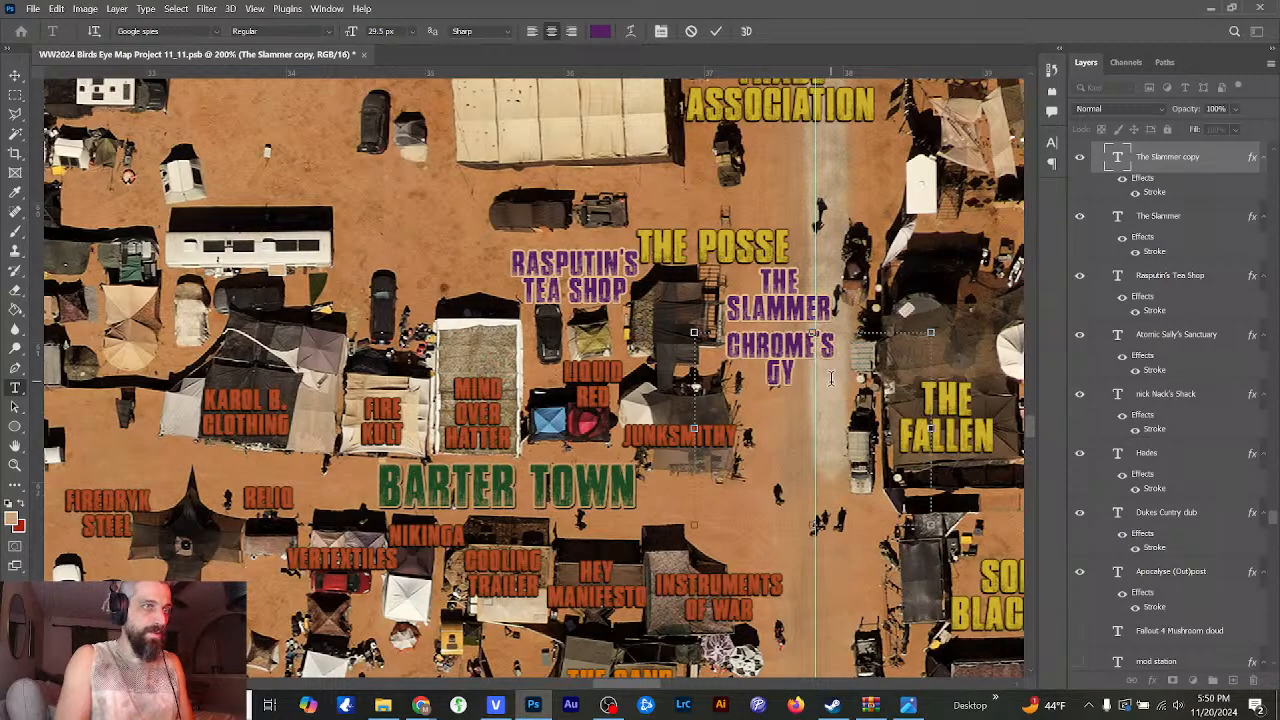
pyautogui.click(15, 76)
pyautogui.moveTo(790, 370)
pyautogui.mouseDown()
pyautogui.moveTo(790, 384)
pyautogui.moveTo(796, 372)
pyautogui.mouseUp()
pyautogui.click(790, 410)
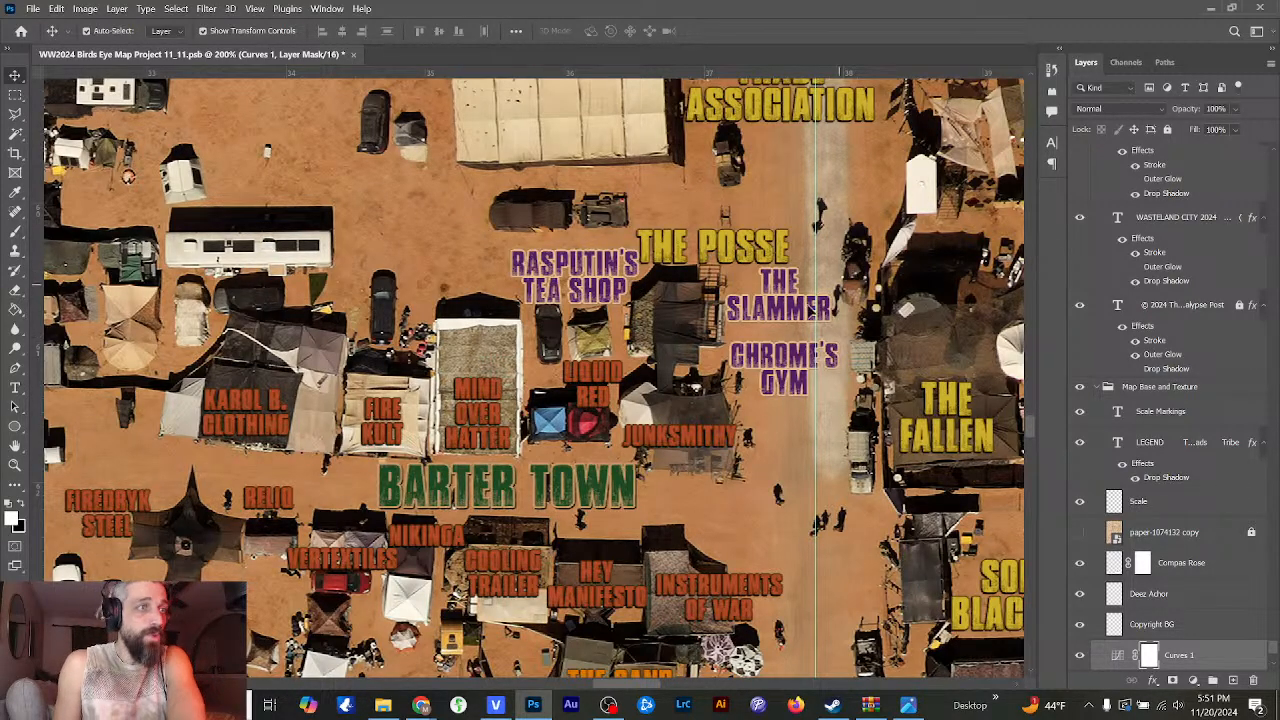
# - Correct the spelling of the "Chrome's Gym" label to "Chrome'z Gym"
pyautogui.click(16, 388)
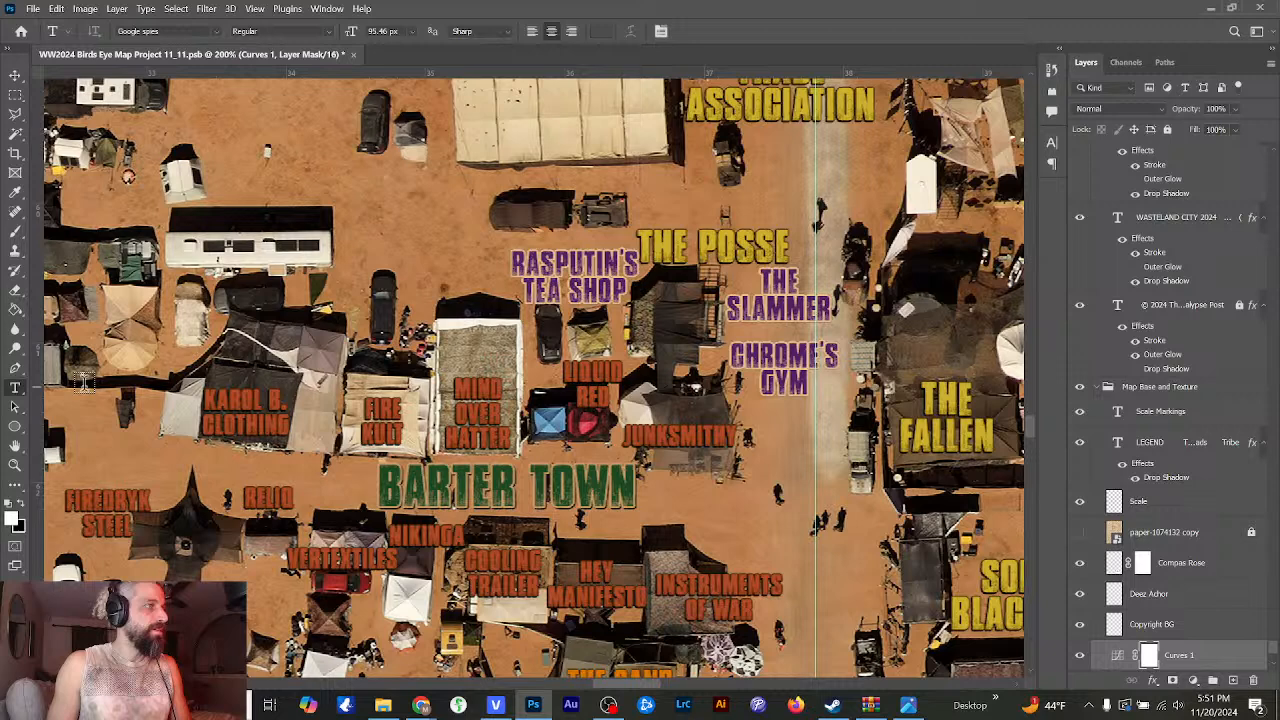
pyautogui.click(822, 348)
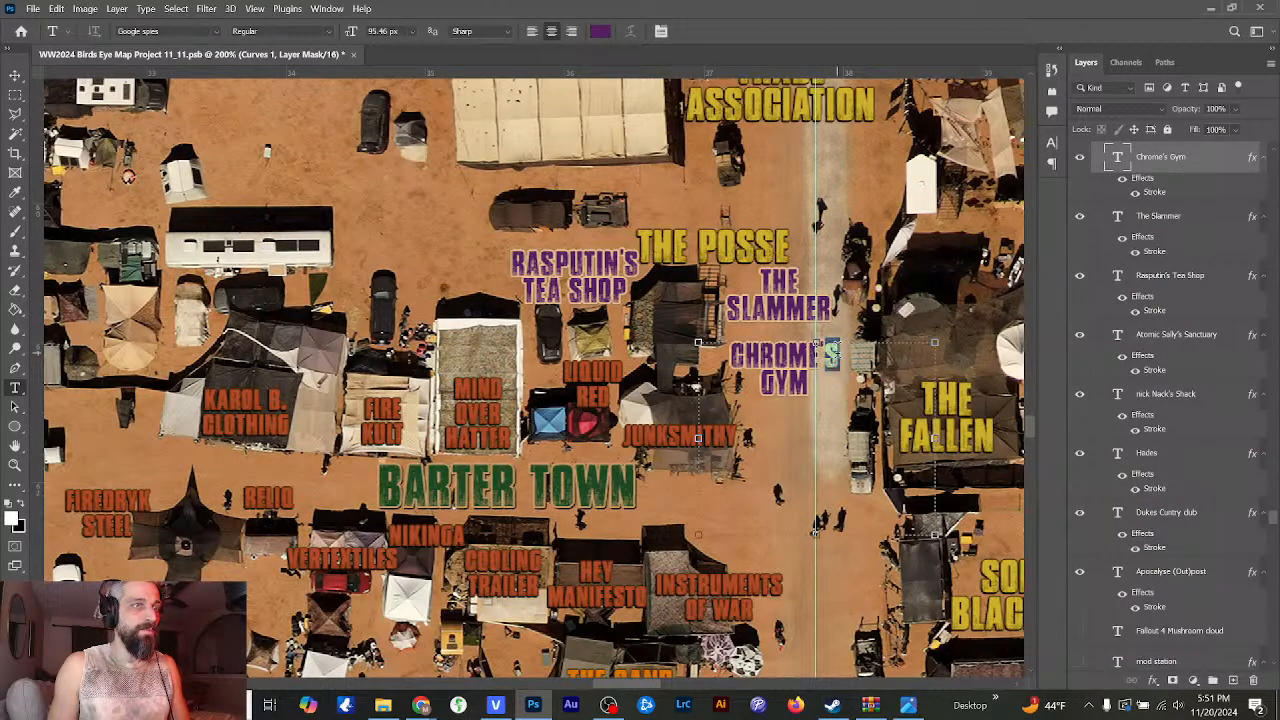
pyautogui.click(830, 352)
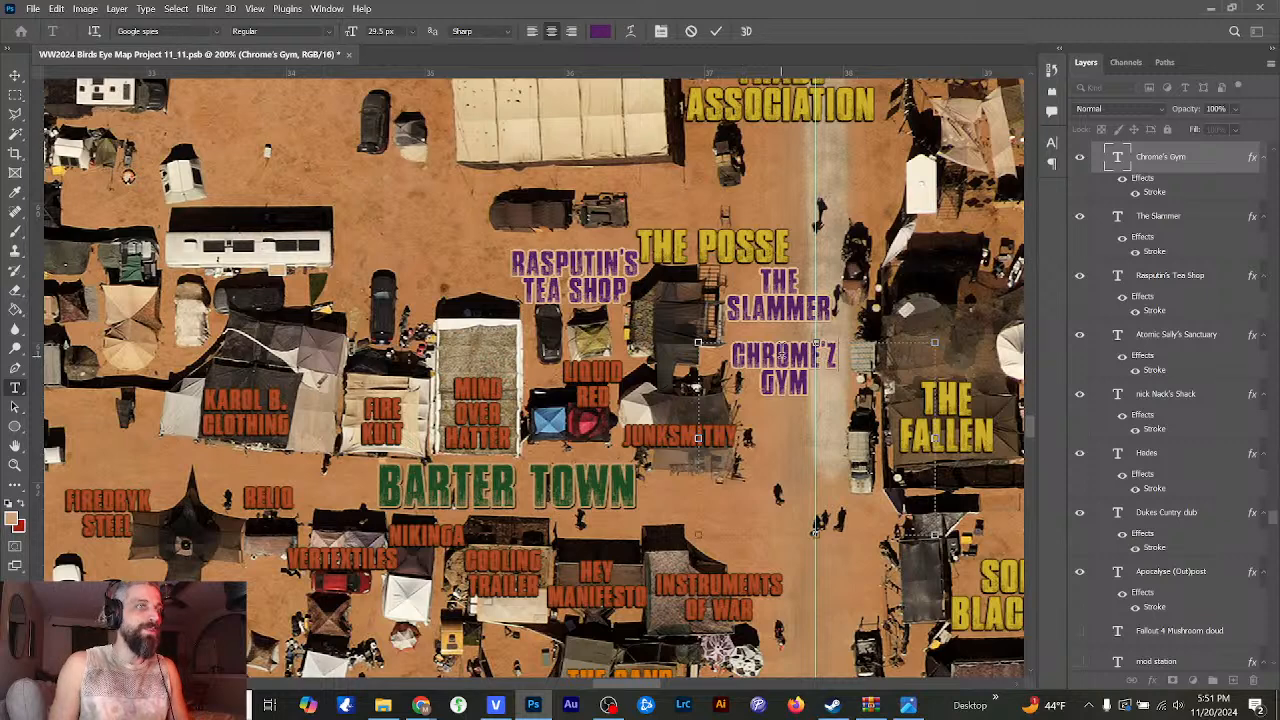
pyautogui.click(15, 75)
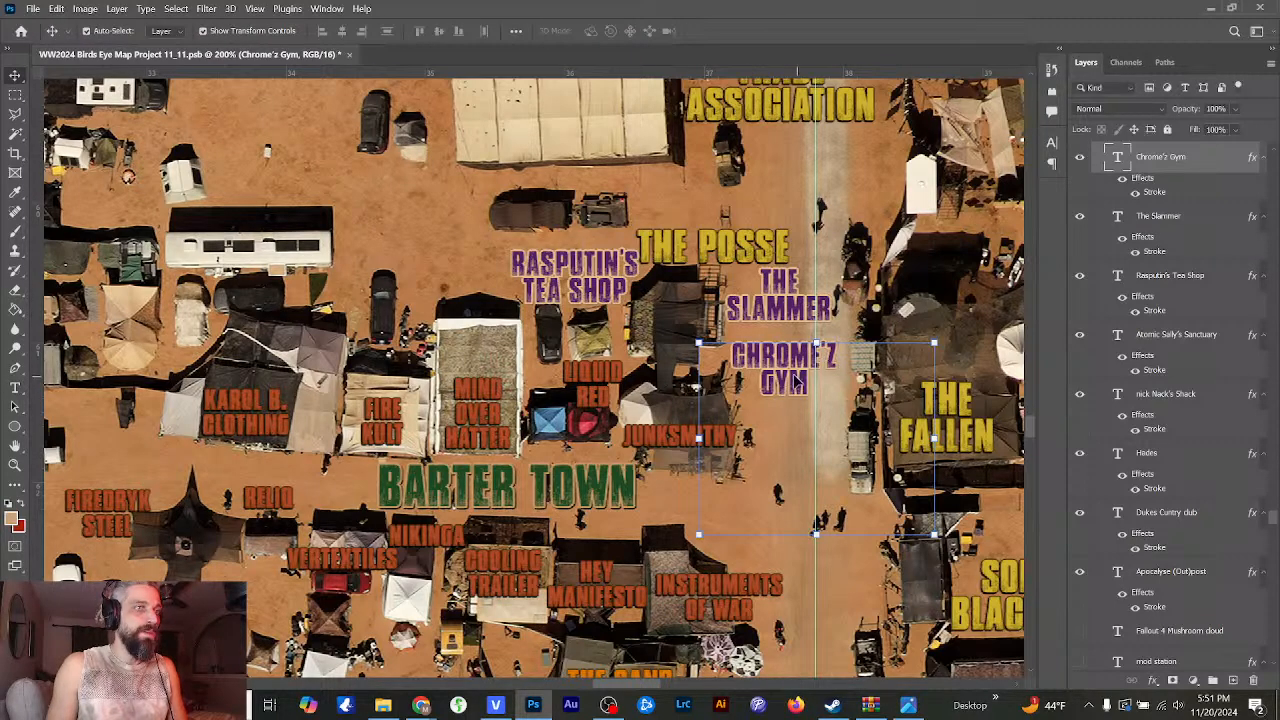
# - Move the "Chrome'z Gym" label down beside Instruments of War and "The Slammer" down to just above Junksmithy
pyautogui.moveTo(798, 384); pyautogui.dragTo(807, 620)
pyautogui.click(783, 318)
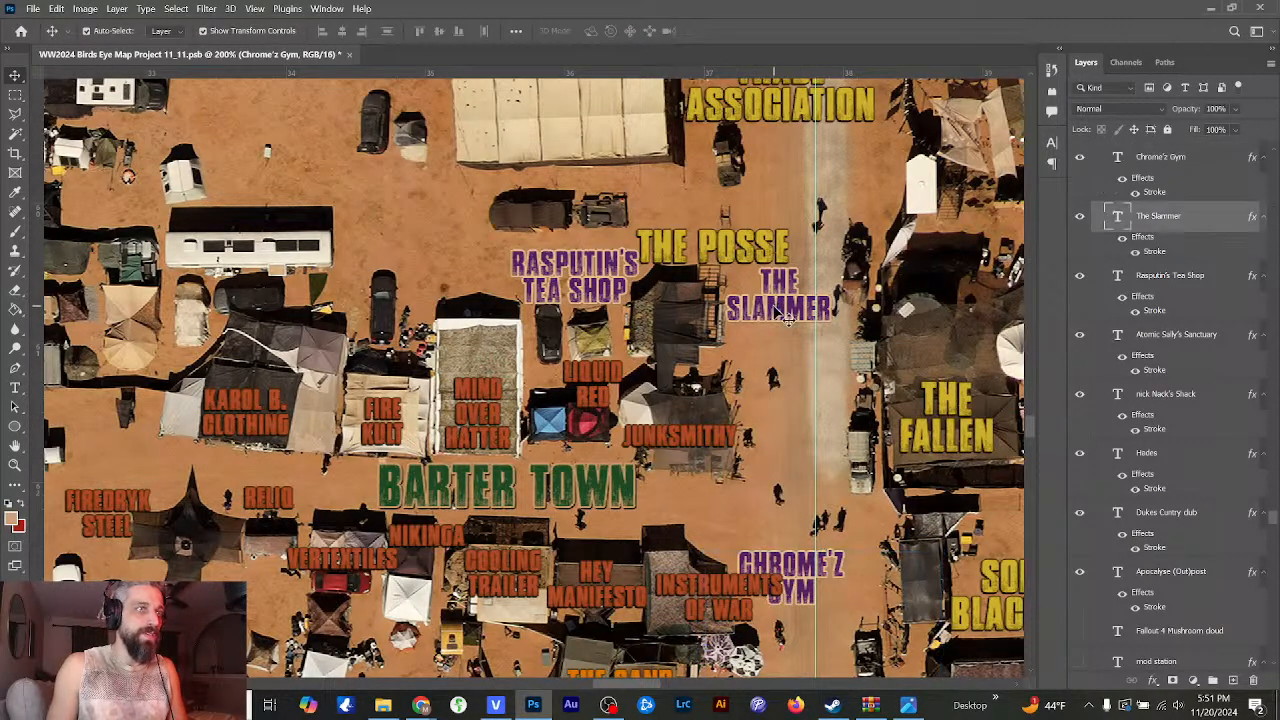
pyautogui.moveTo(783, 318); pyautogui.dragTo(757, 370)
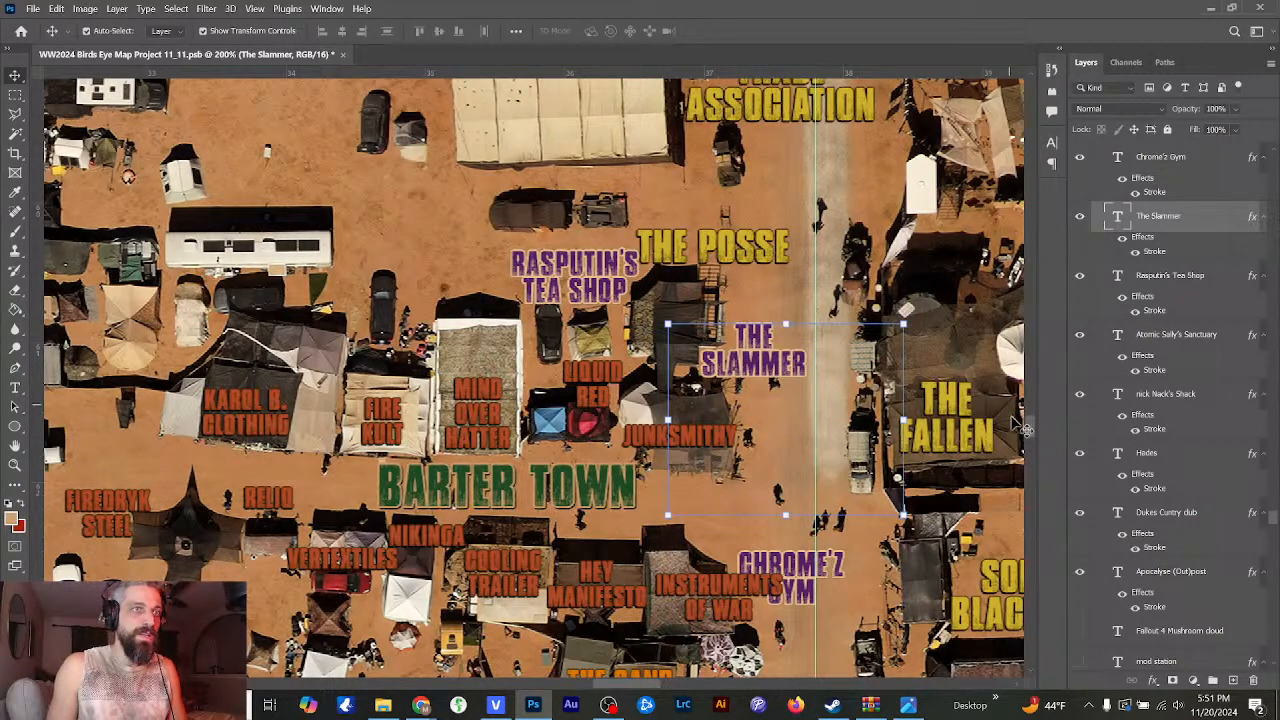
# - Move the "Chrome'z Gym" label south along the main road to just above the Wheel Altar structure
pyautogui.moveTo(1030, 432); pyautogui.dragTo(1031, 448)
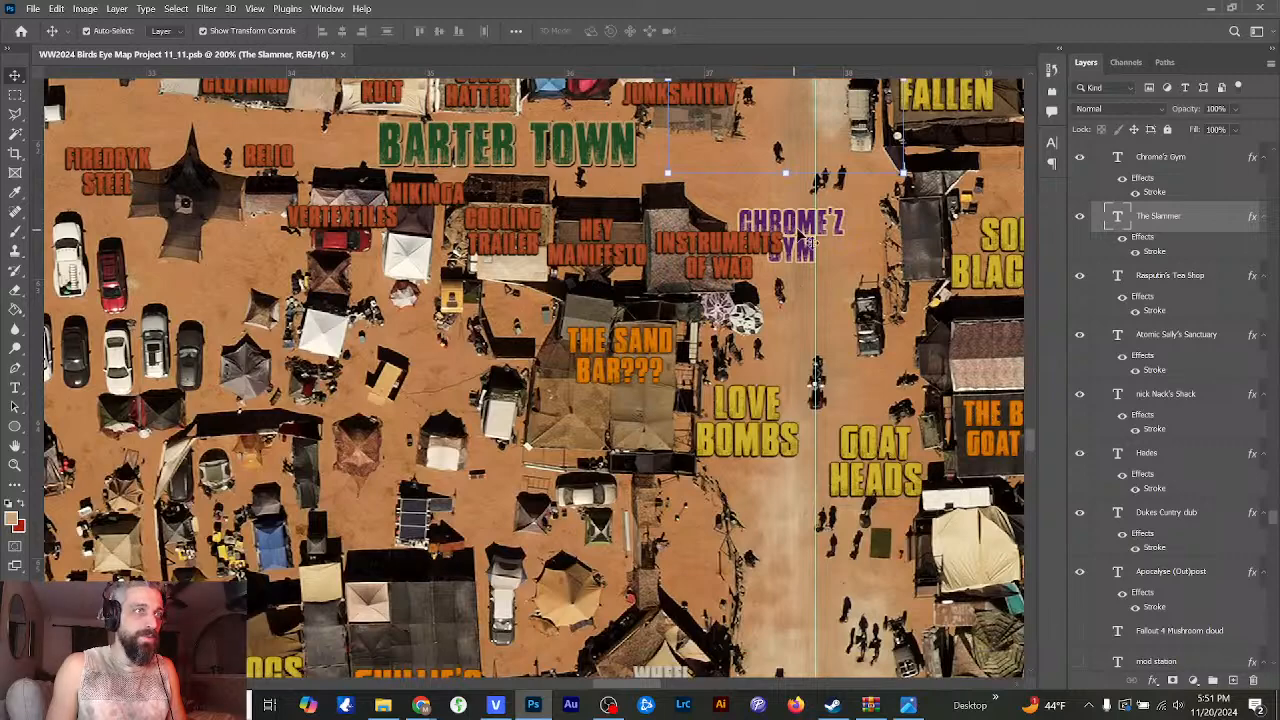
pyautogui.moveTo(799, 234); pyautogui.dragTo(788, 665)
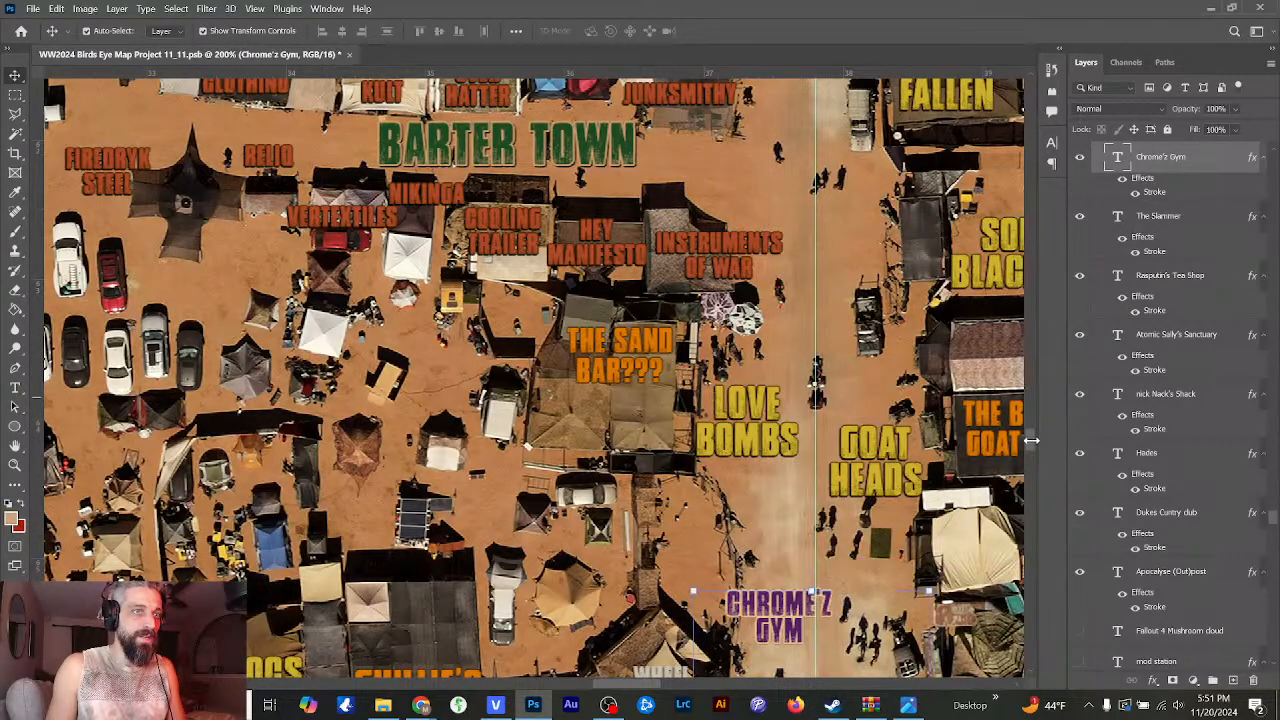
pyautogui.moveTo(1031, 442); pyautogui.dragTo(1031, 449)
pyautogui.moveTo(766, 370)
pyautogui.mouseDown()
pyautogui.moveTo(726, 444)
pyautogui.moveTo(737, 453)
pyautogui.moveTo(694, 331)
pyautogui.moveTo(712, 340)
pyautogui.moveTo(716, 412)
pyautogui.moveTo(779, 355)
pyautogui.moveTo(799, 366)
pyautogui.moveTo(742, 372)
pyautogui.mouseUp()
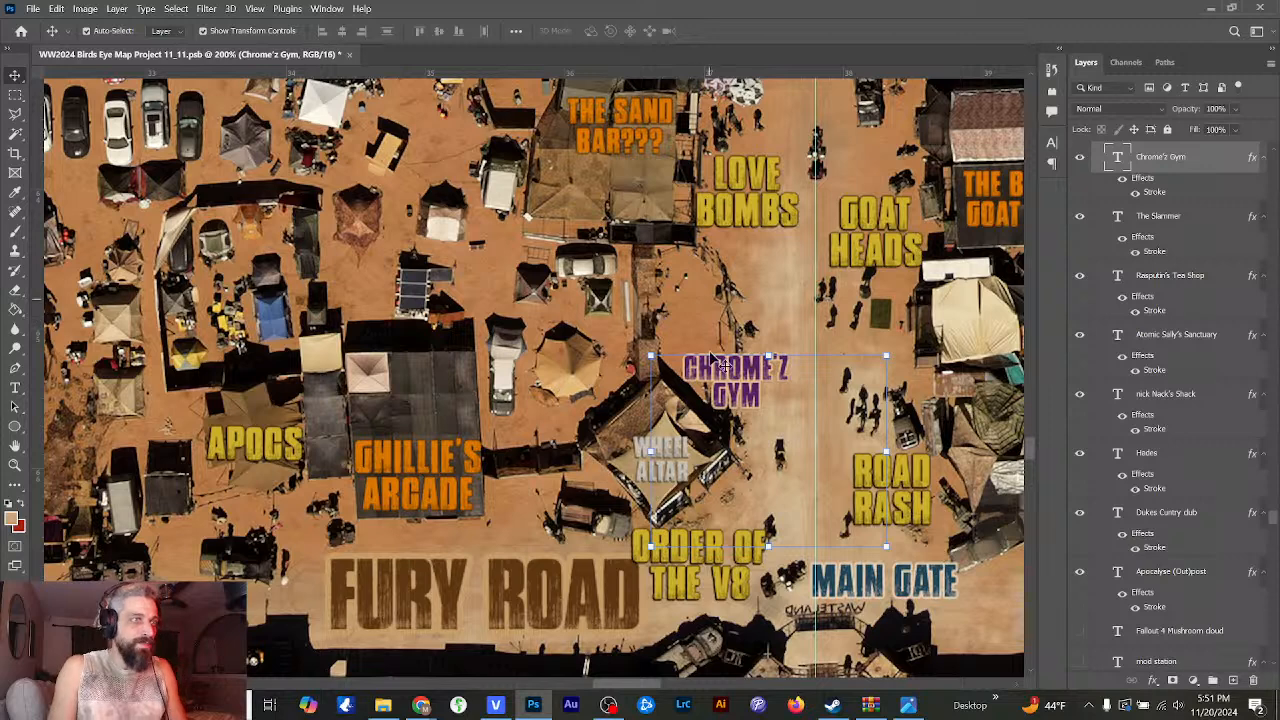
# - Set the "Chrome'z Gym" label's font size and leading to 25 px
pyautogui.click(15, 388)
pyautogui.moveTo(688, 368); pyautogui.dragTo(763, 398)
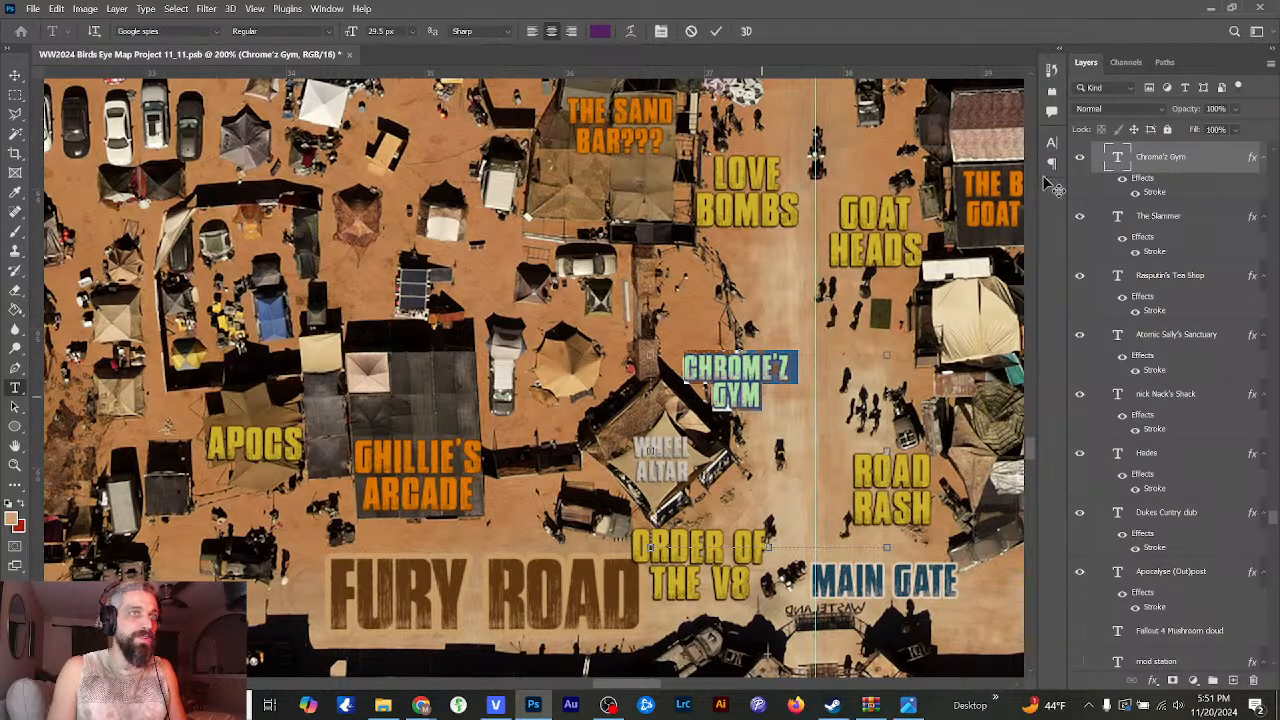
pyautogui.click(1051, 145)
pyautogui.moveTo(921, 184); pyautogui.dragTo(883, 194)
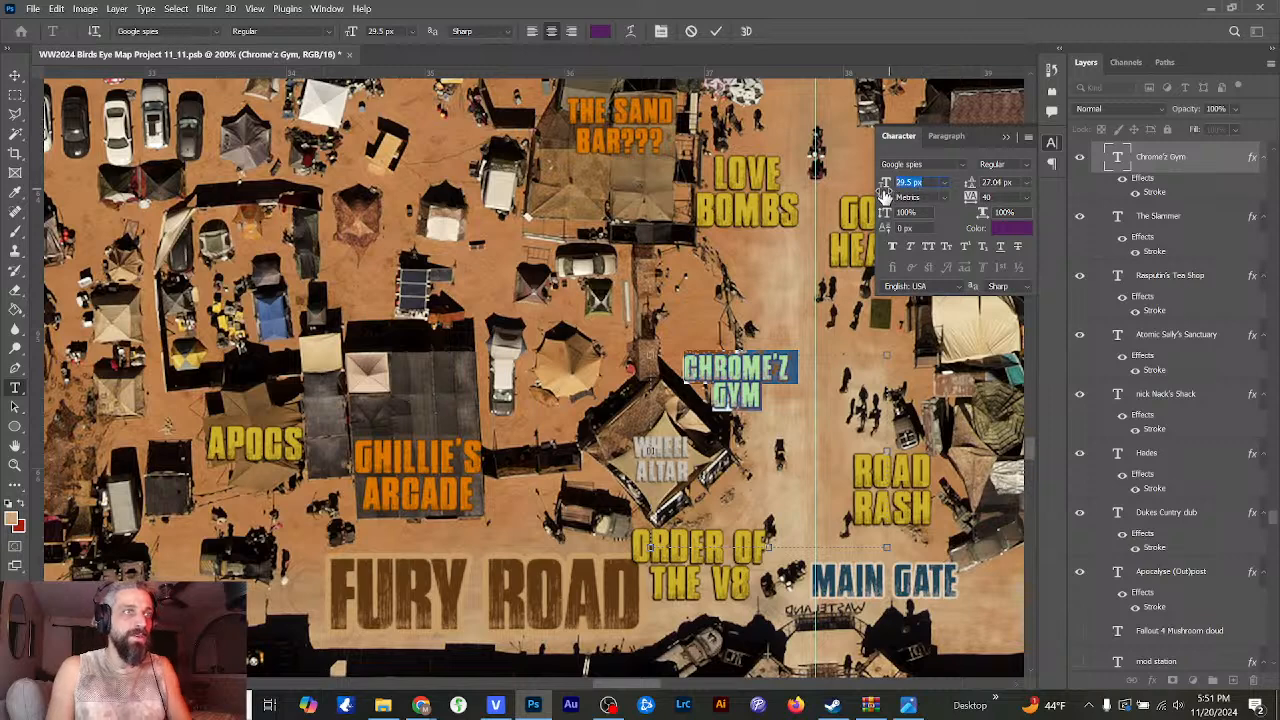
pyautogui.write('25')
pyautogui.press('Return')
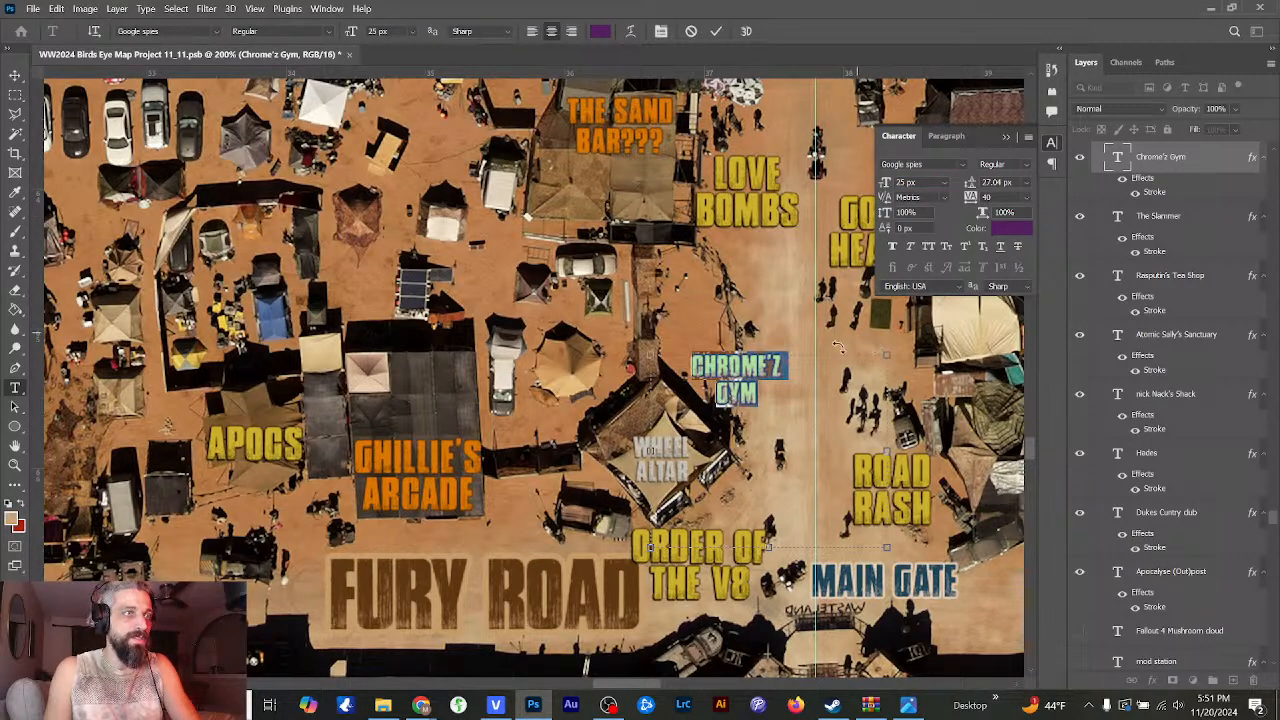
pyautogui.doubleClick(1003, 182)
pyautogui.write('25')
pyautogui.press('Return')
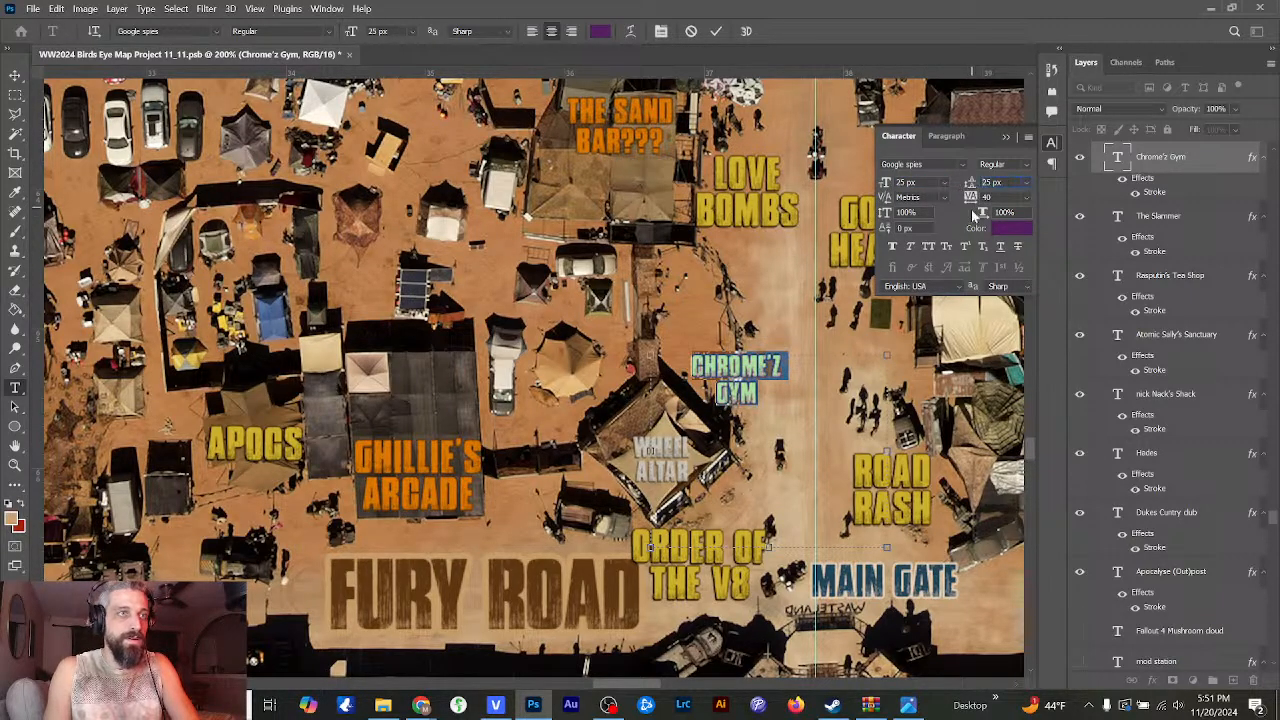
# - Nudge the "Chrome'z Gym" label slightly west, closer to Wheel Altar, and deselect it
pyautogui.click(15, 75)
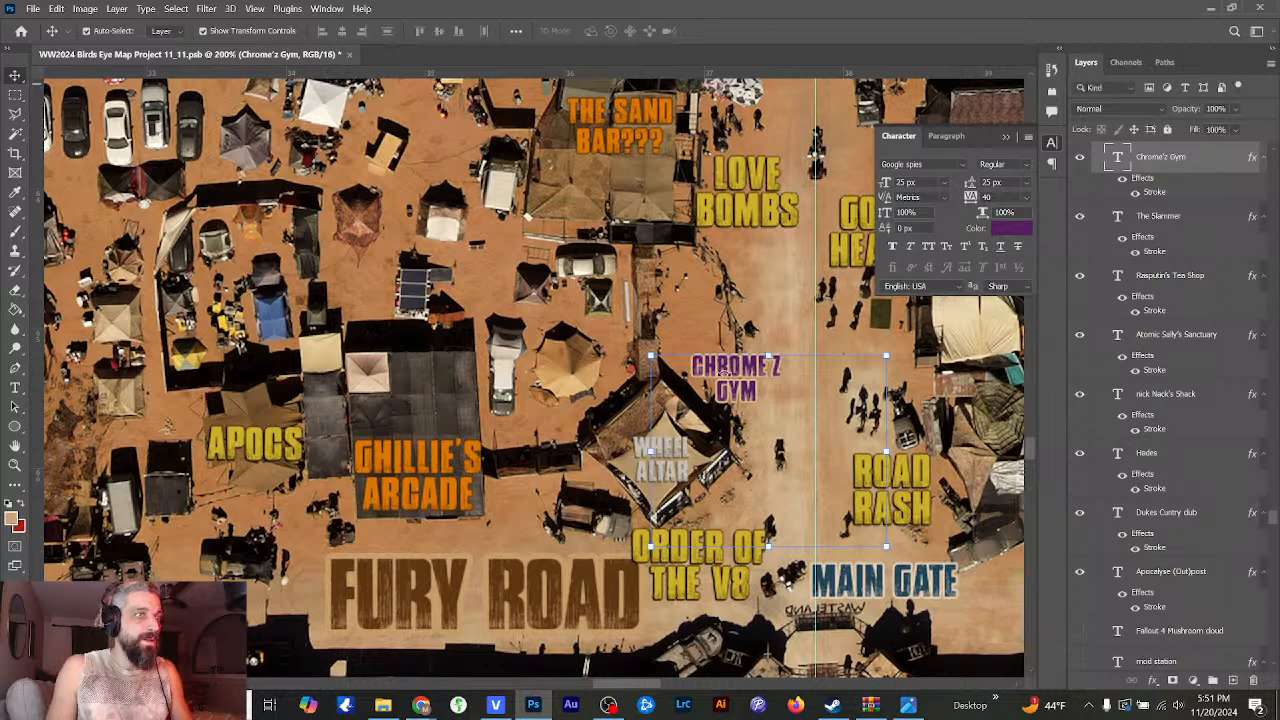
pyautogui.moveTo(738, 372); pyautogui.dragTo(726, 372)
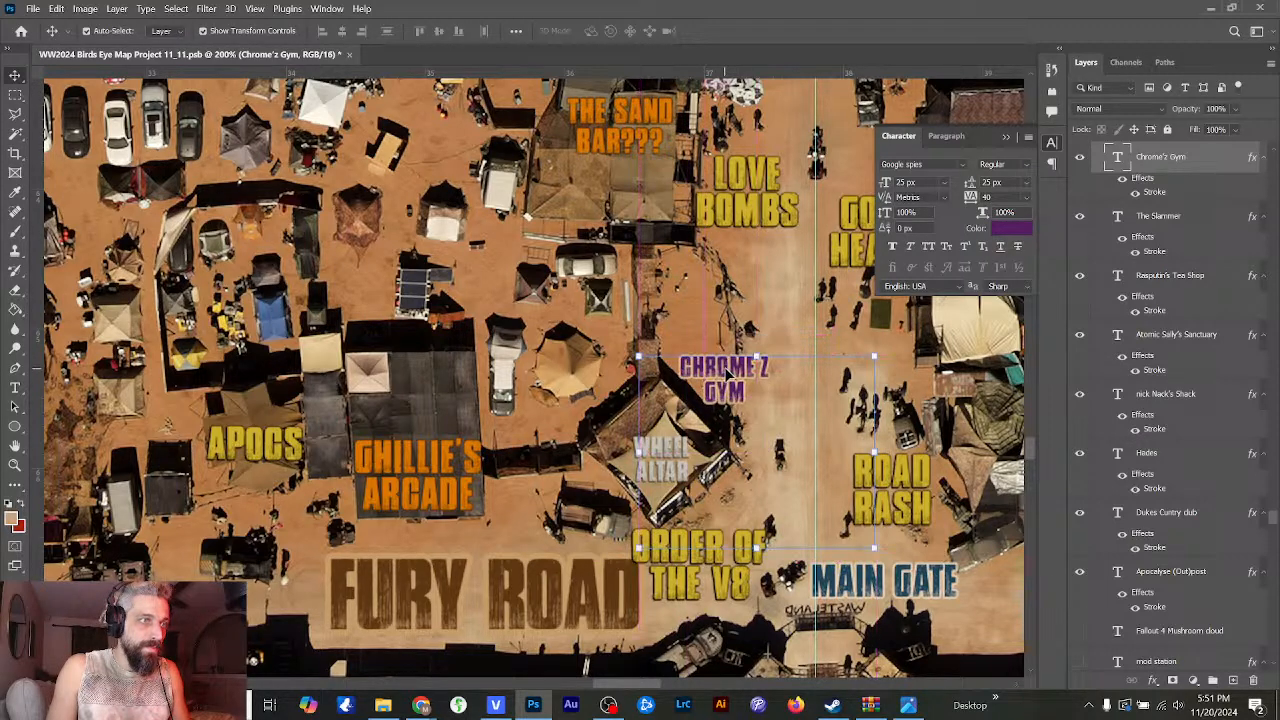
pyautogui.click(782, 405)
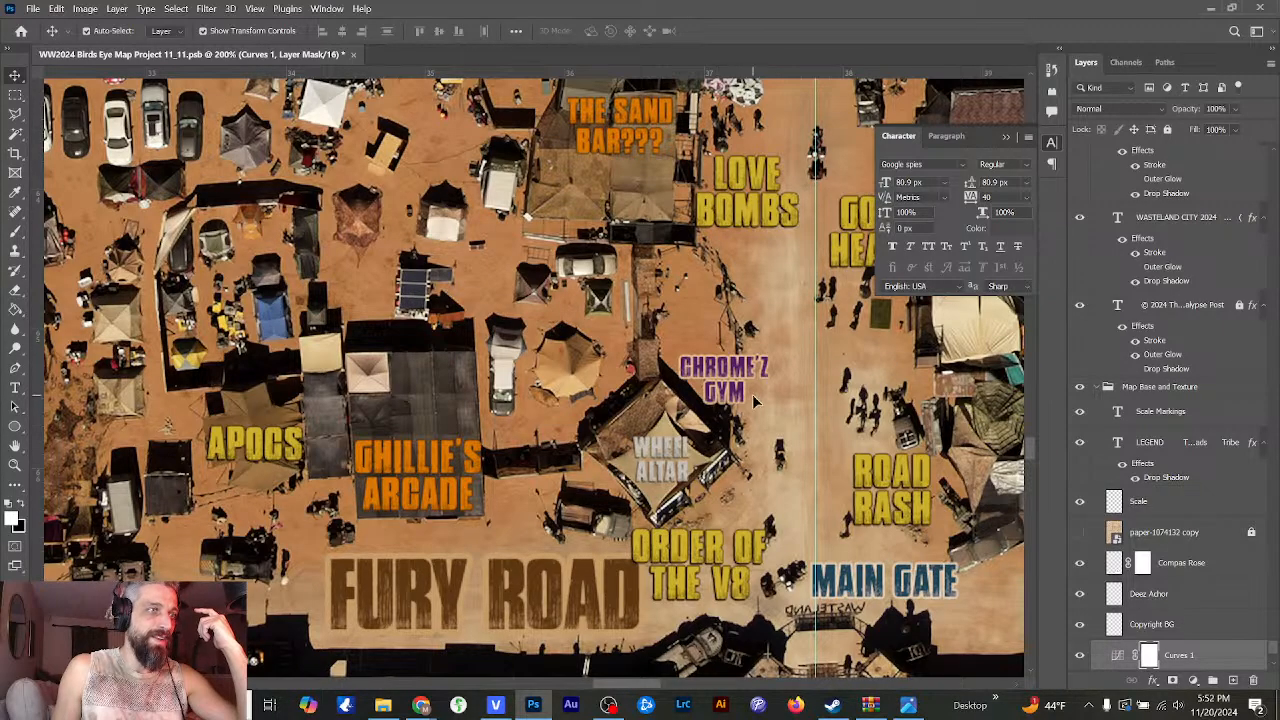
# - Show the "WW2023 Birds Eye Event Map_Digital" layer over the 2024 map for comparison
pyautogui.hotkey('ctrl', '-')
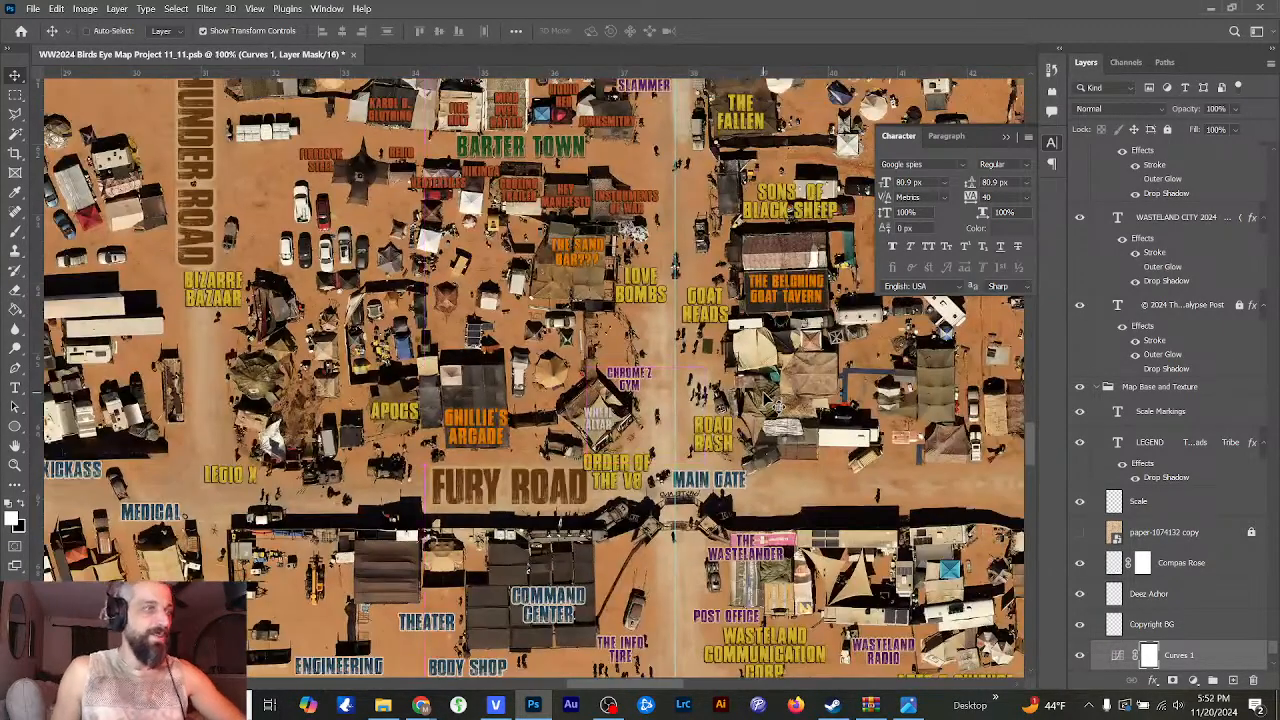
pyautogui.hotkey('ctrl', '-')
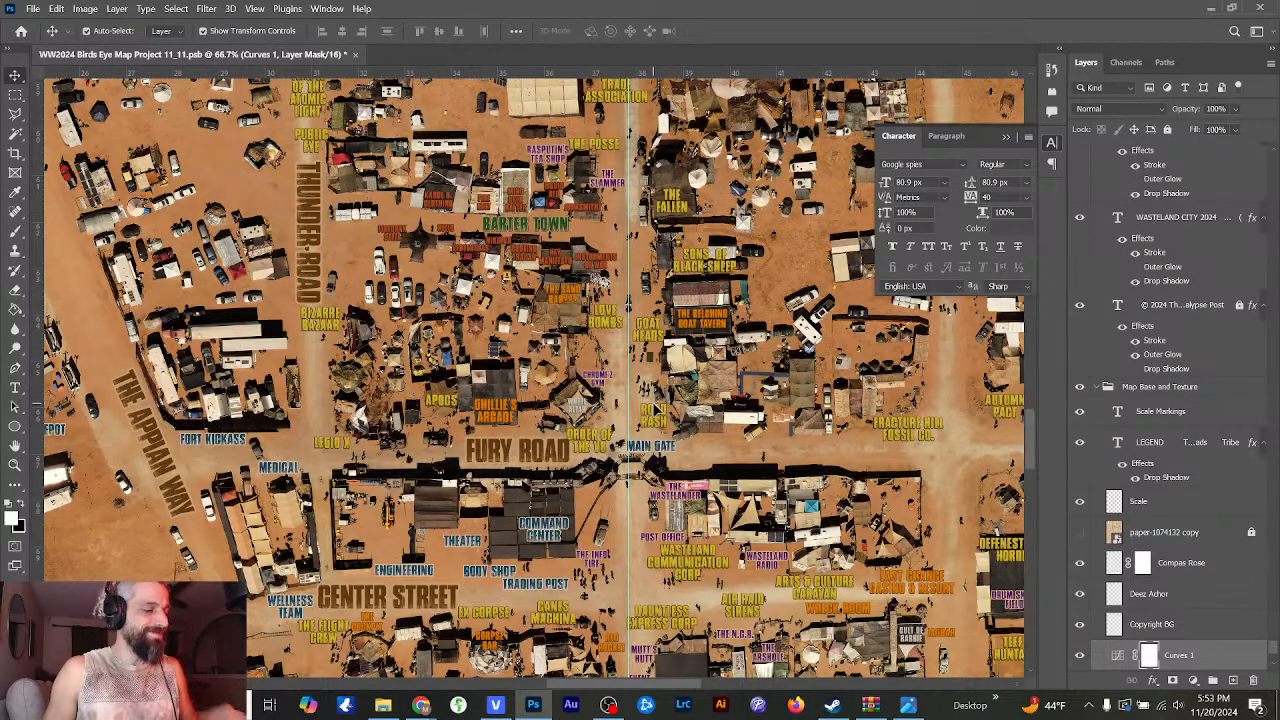
pyautogui.click(1052, 142)
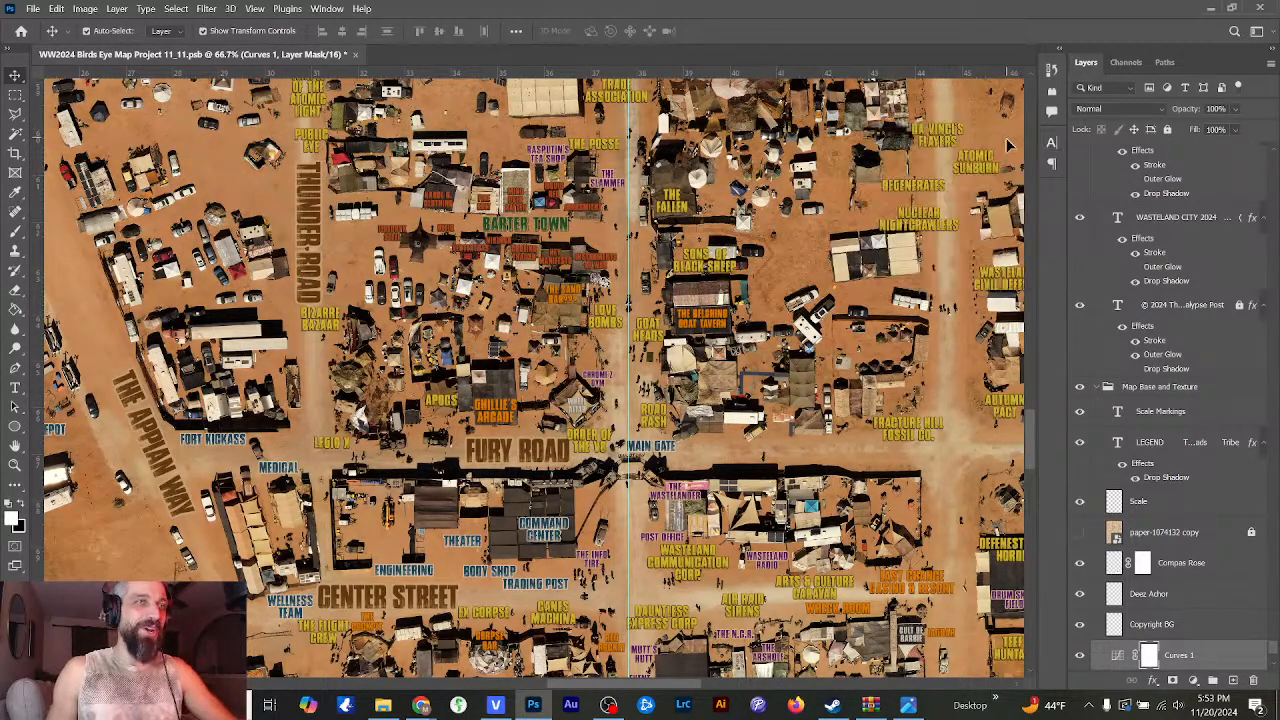
pyautogui.scroll(-4, 897, 420)
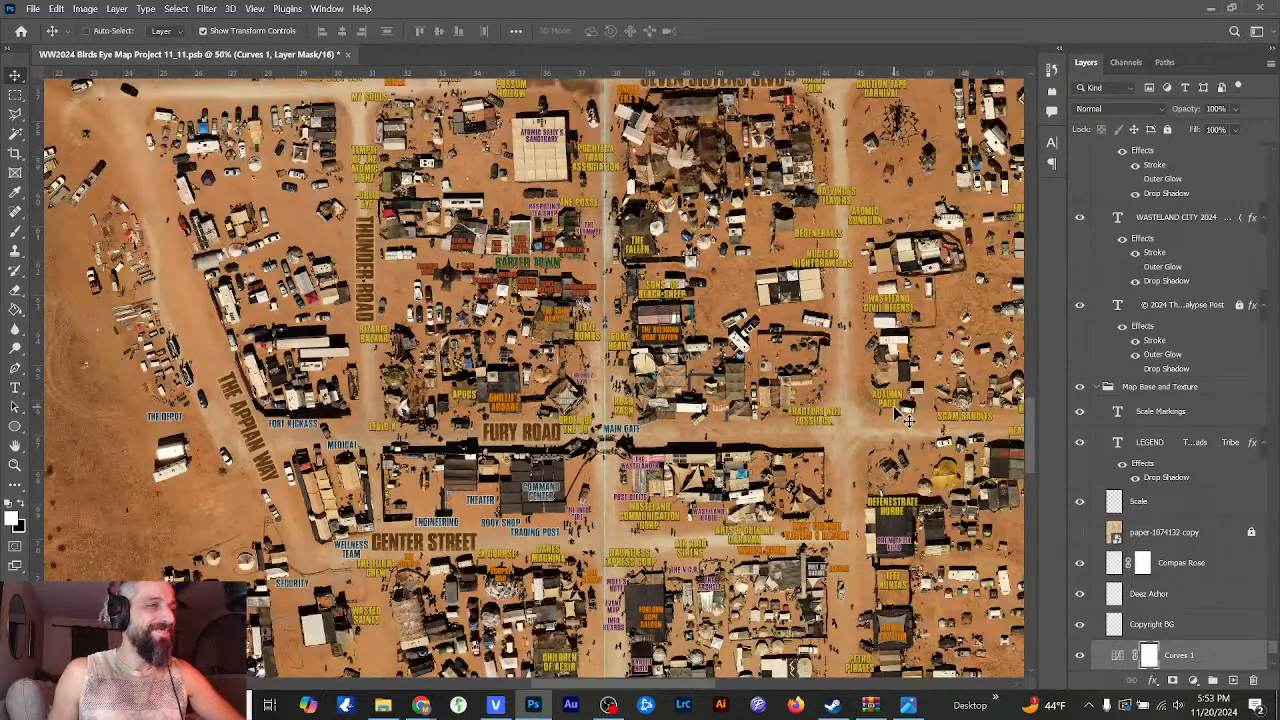
pyautogui.scroll(-1, 897, 420)
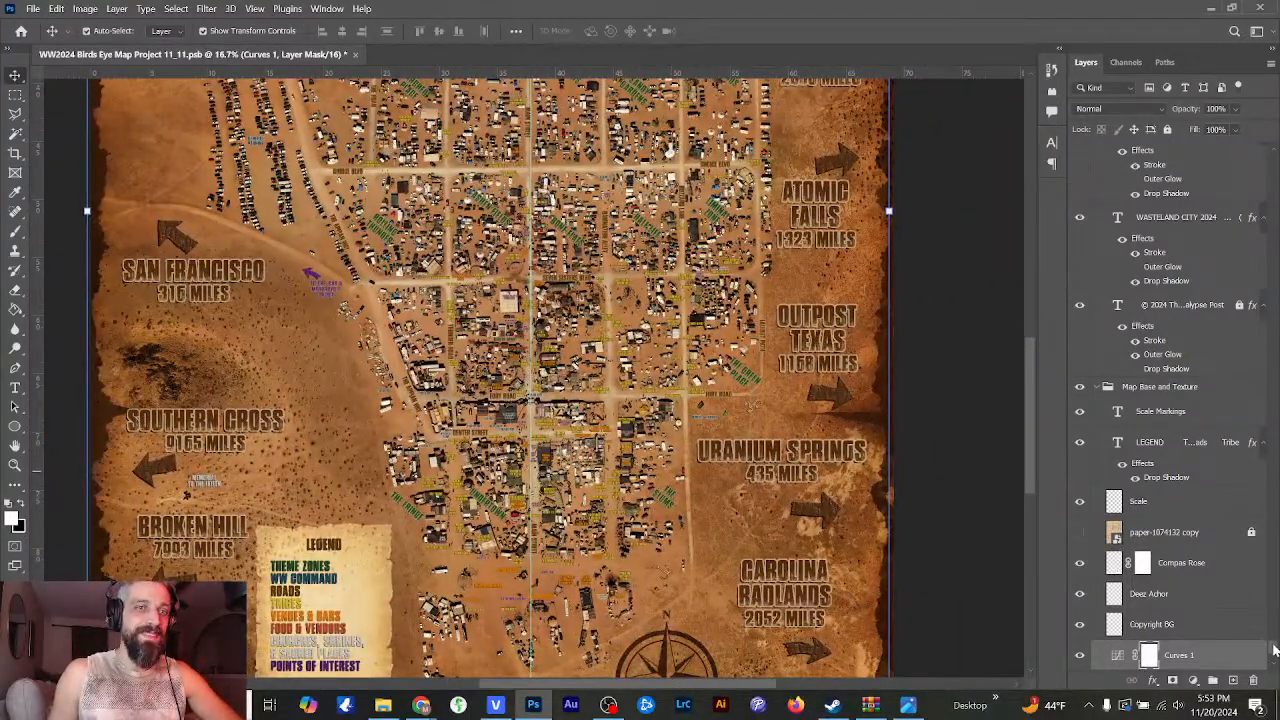
pyautogui.scroll(15, 1265, 632)
pyautogui.click(1080, 158)
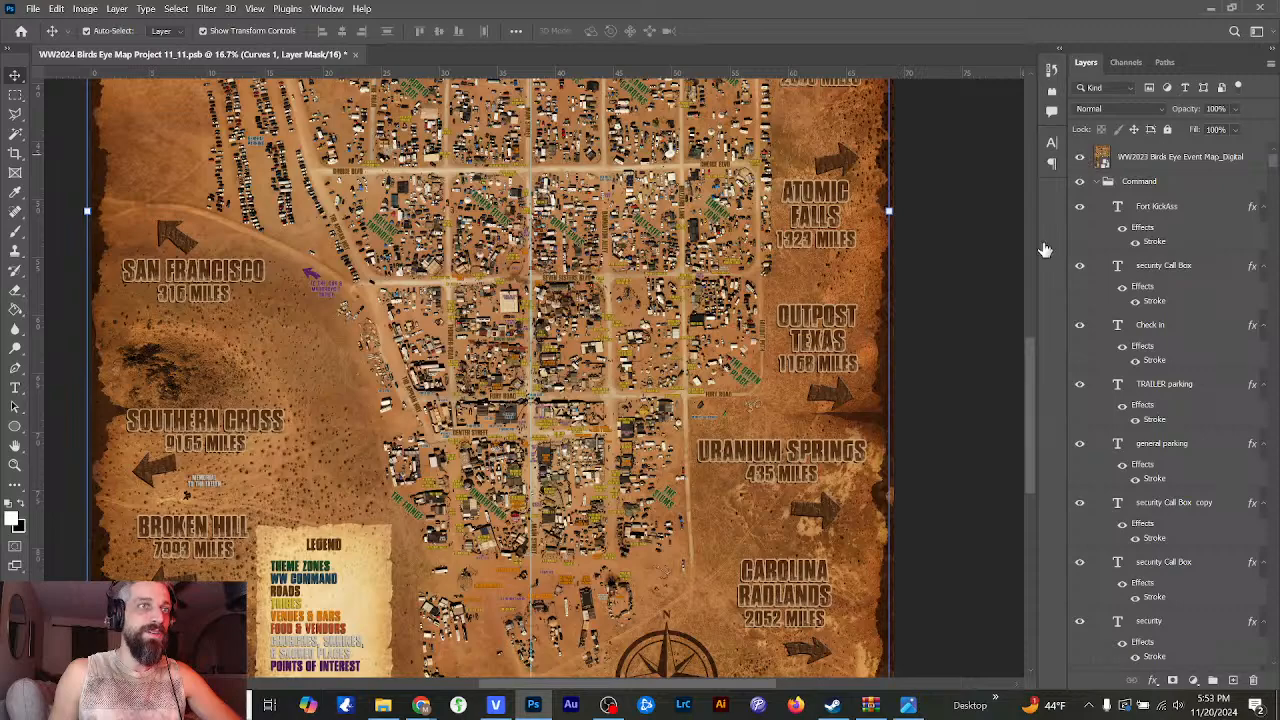
# - Examine the southern part of the 2023 map around Fury Road, Center Street and Main Stage
pyautogui.moveTo(1034, 400); pyautogui.dragTo(1036, 428)
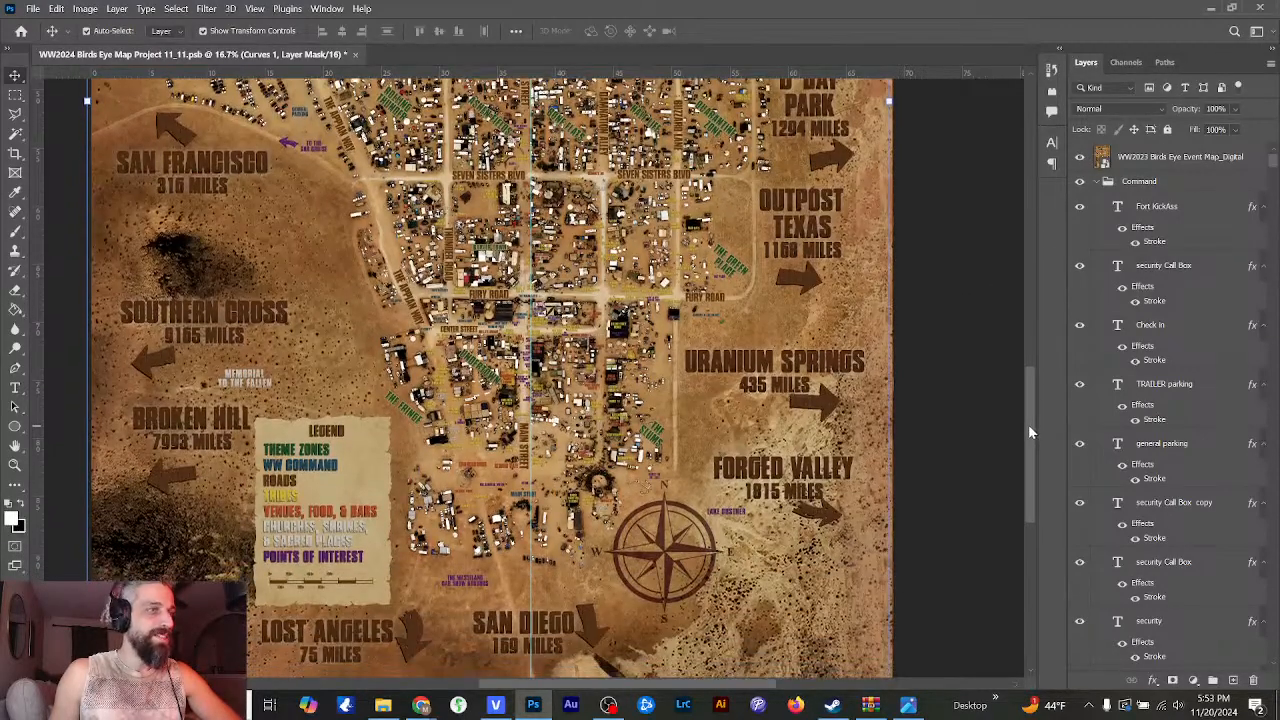
pyautogui.hotkey('ctrl', '+')
pyautogui.hotkey('ctrl', '+')
pyautogui.hotkey('ctrl', '+')
pyautogui.hotkey('ctrl', '+')
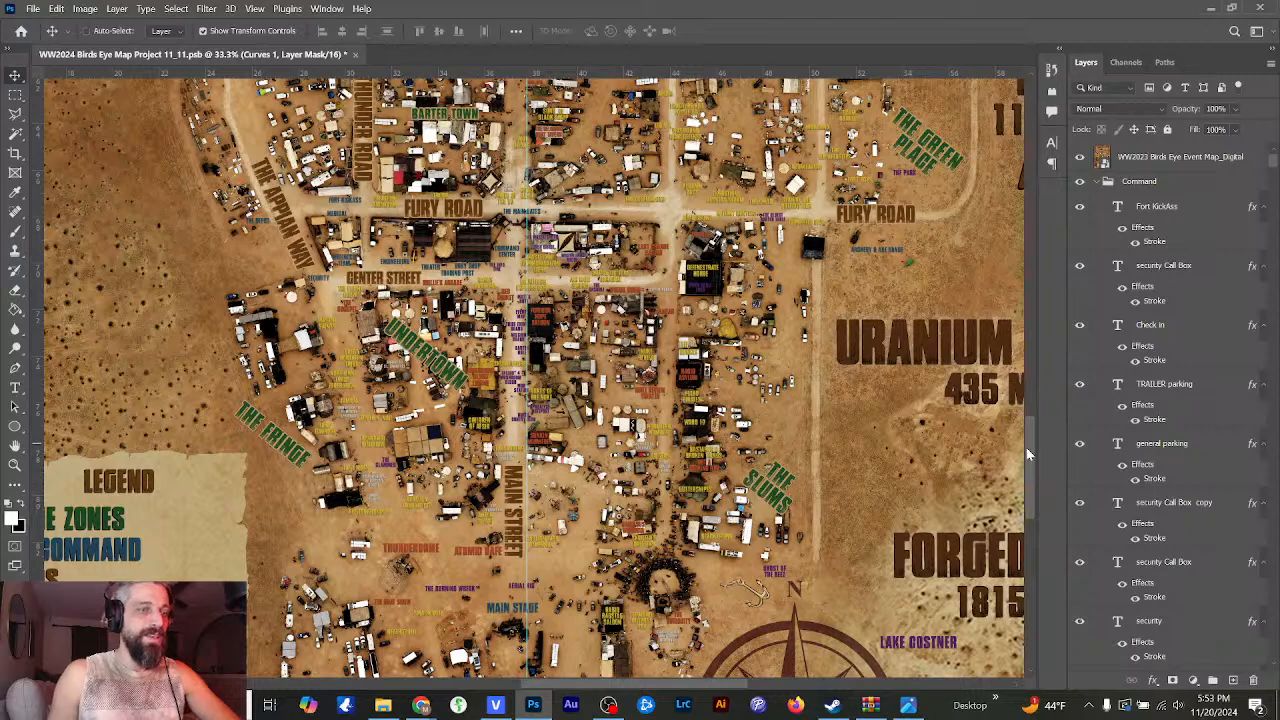
pyautogui.hotkey('ctrl', '-')
# - Compare the 2023 and 2024 layouts around Vice Street and Choice Blvd by toggling the 2023 map layer's visibility
pyautogui.moveTo(1028, 440); pyautogui.dragTo(1050, 320)
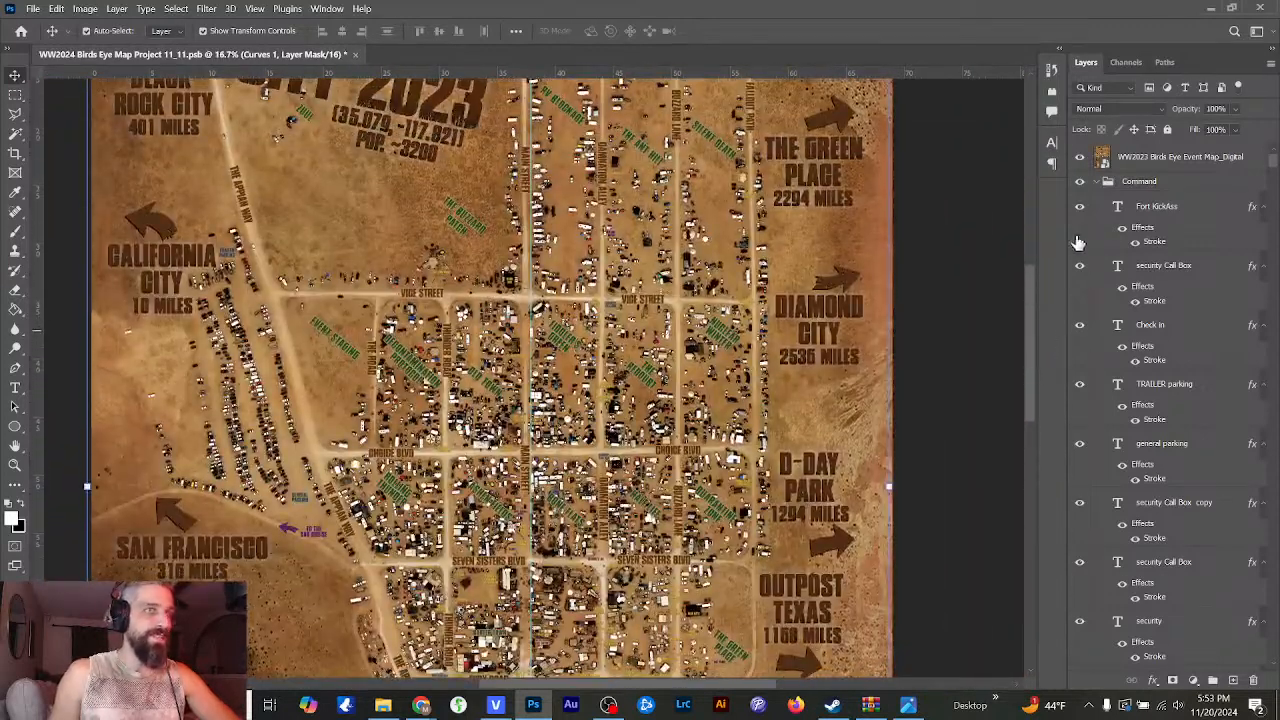
pyautogui.click(1081, 160)
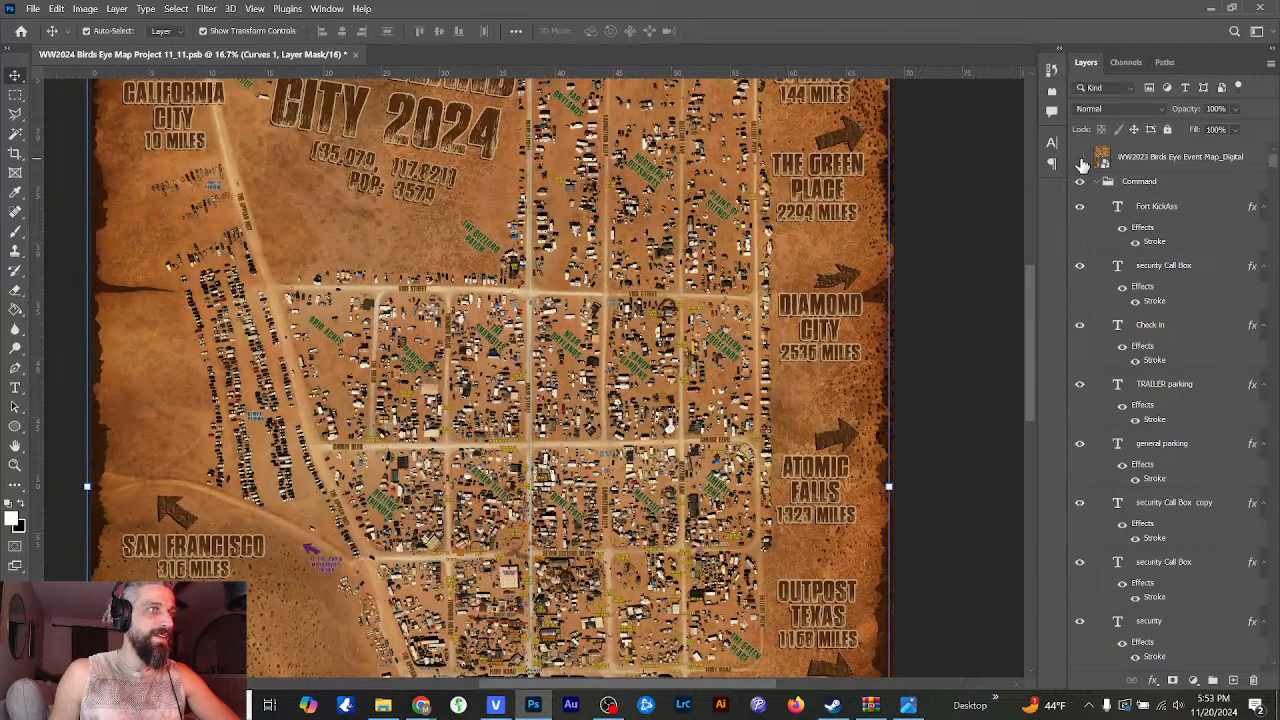
pyautogui.click(1081, 160)
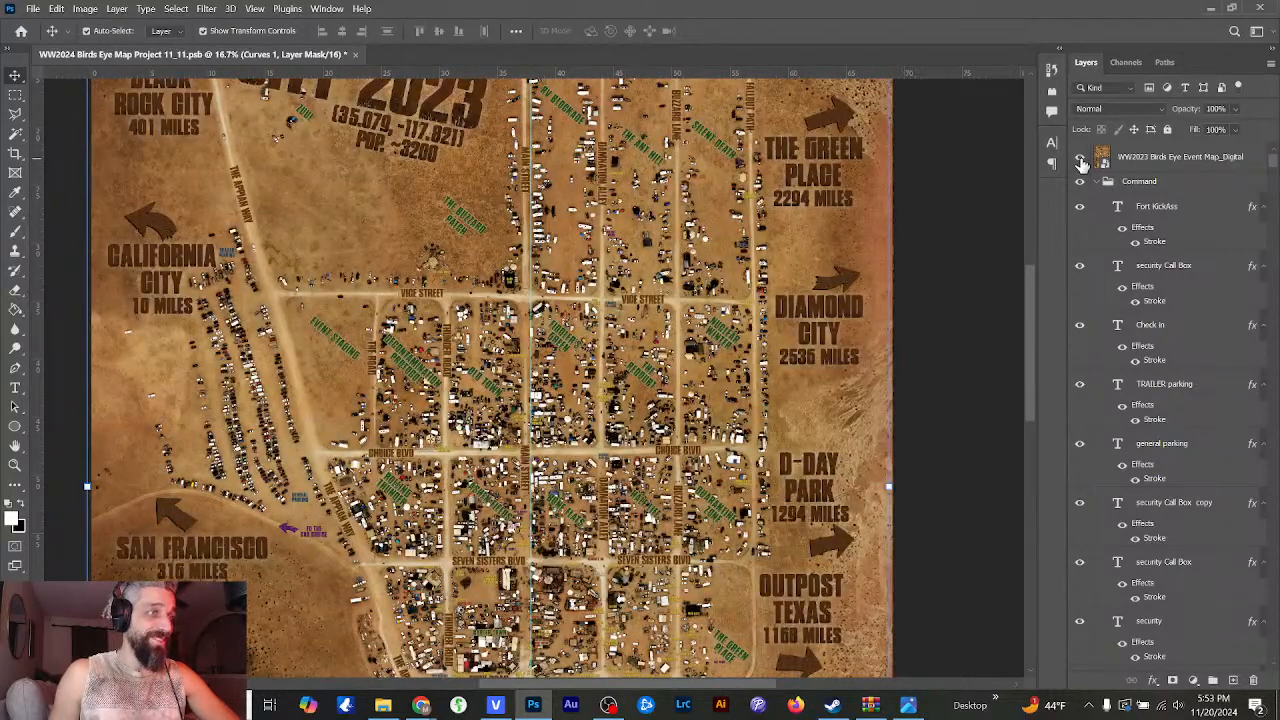
pyautogui.click(1081, 160)
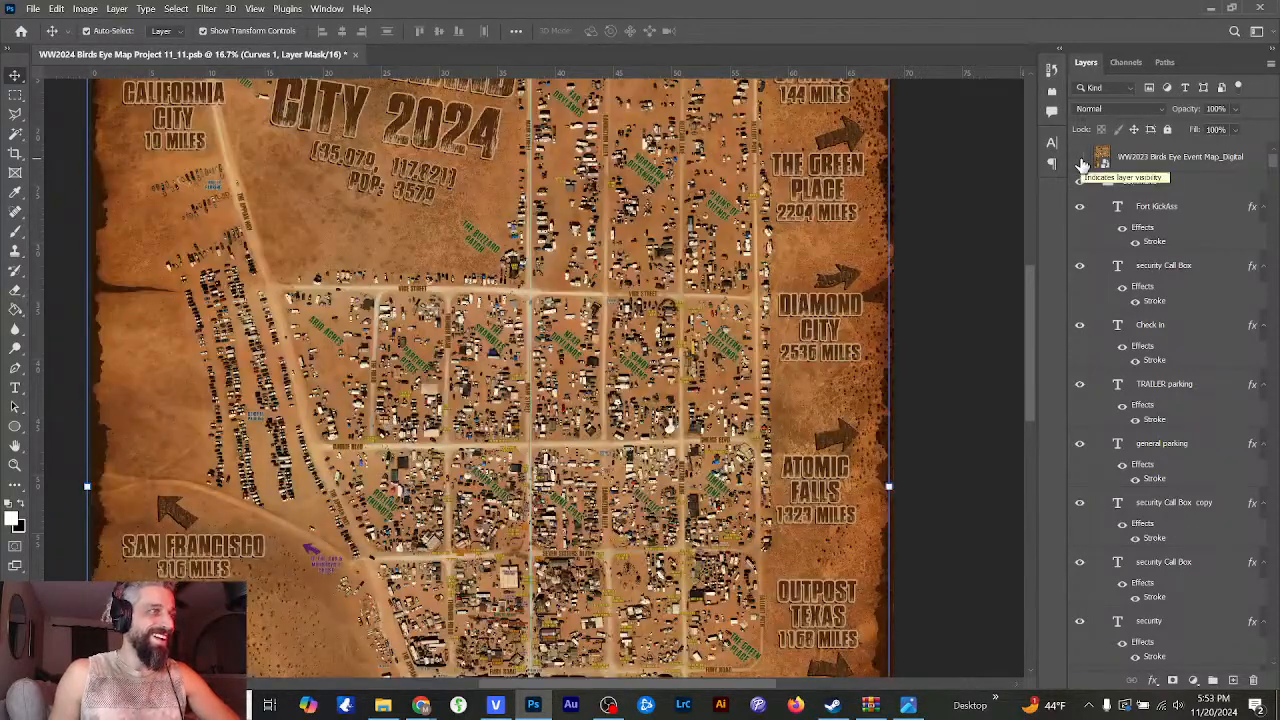
pyautogui.click(1081, 162)
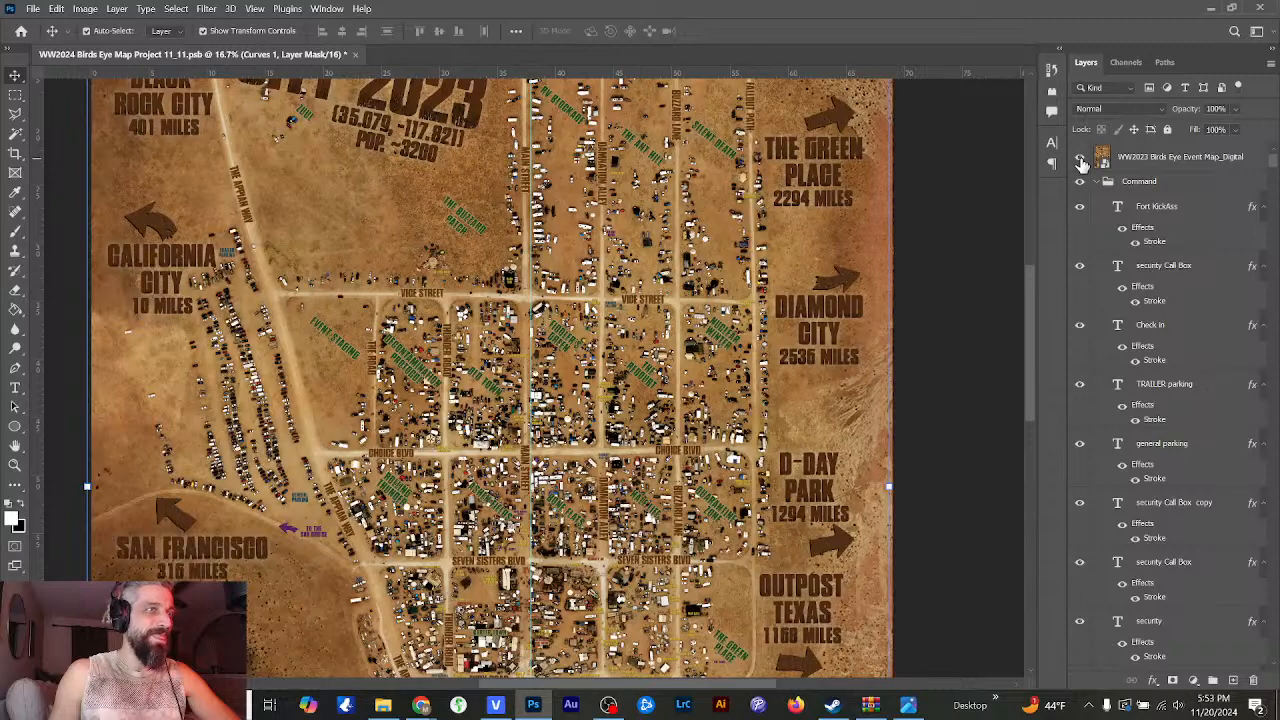
# - Compare the northern camping blocks beside the Wasteland City title between 2023 and 2024, leaving the 2023 map layer hidden
pyautogui.moveTo(1028, 312); pyautogui.dragTo(1036, 263)
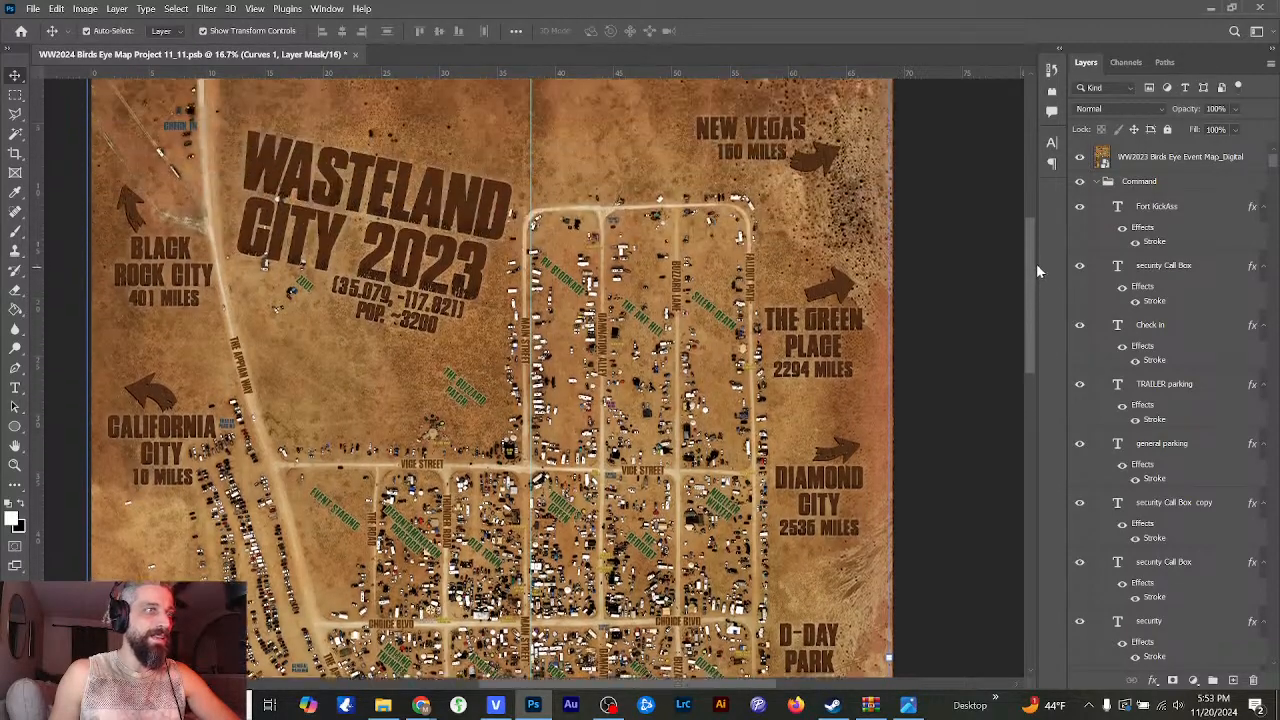
pyautogui.hotkey('ctrl', '+')
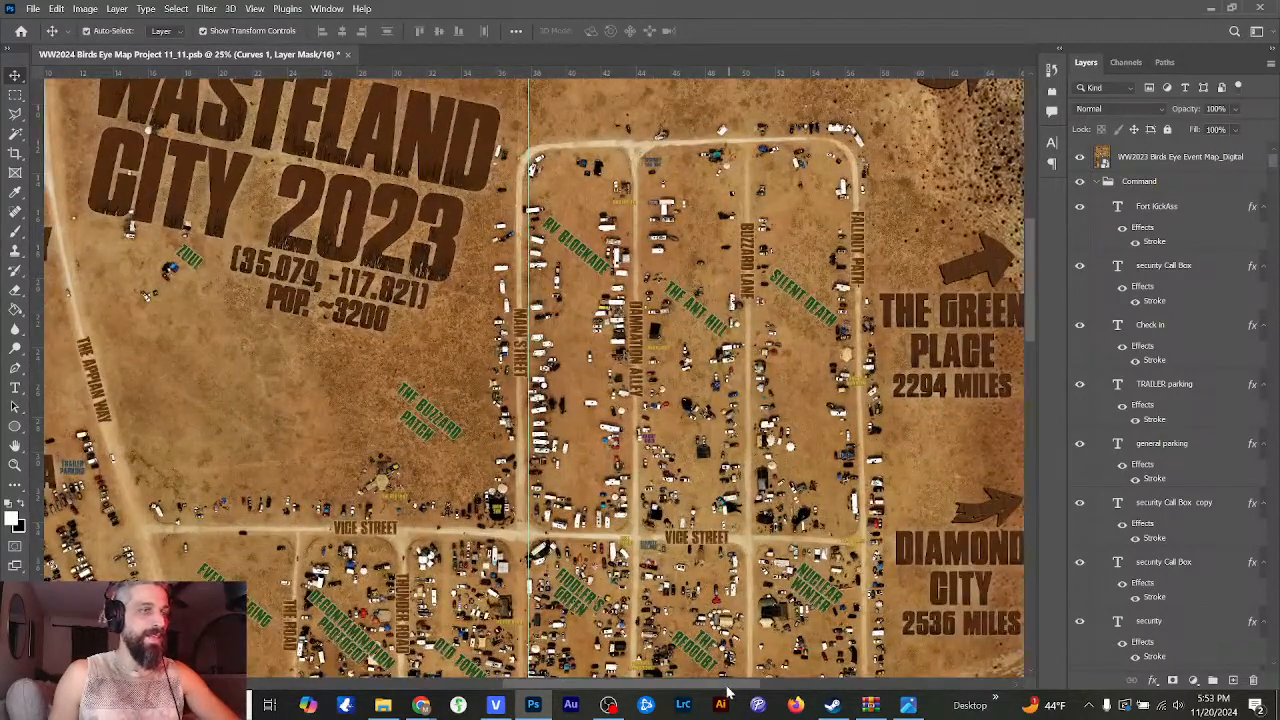
pyautogui.hscroll(3, 690, 440)
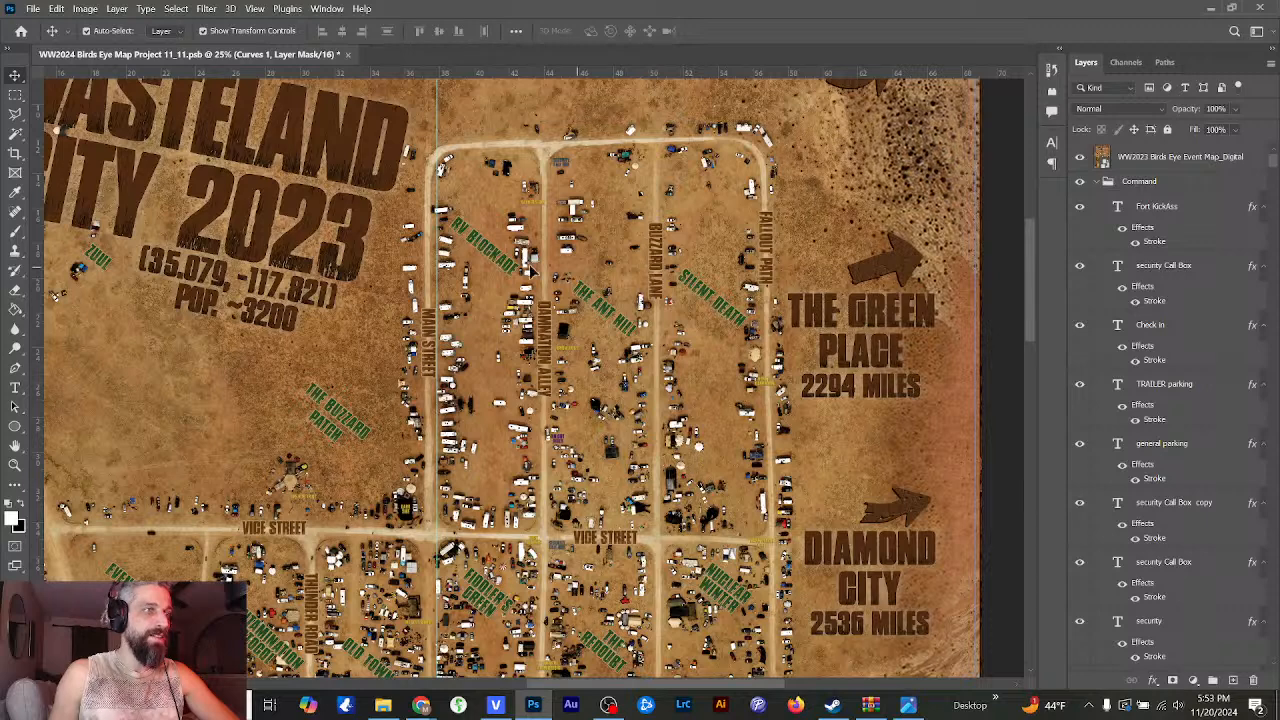
pyautogui.click(1081, 160)
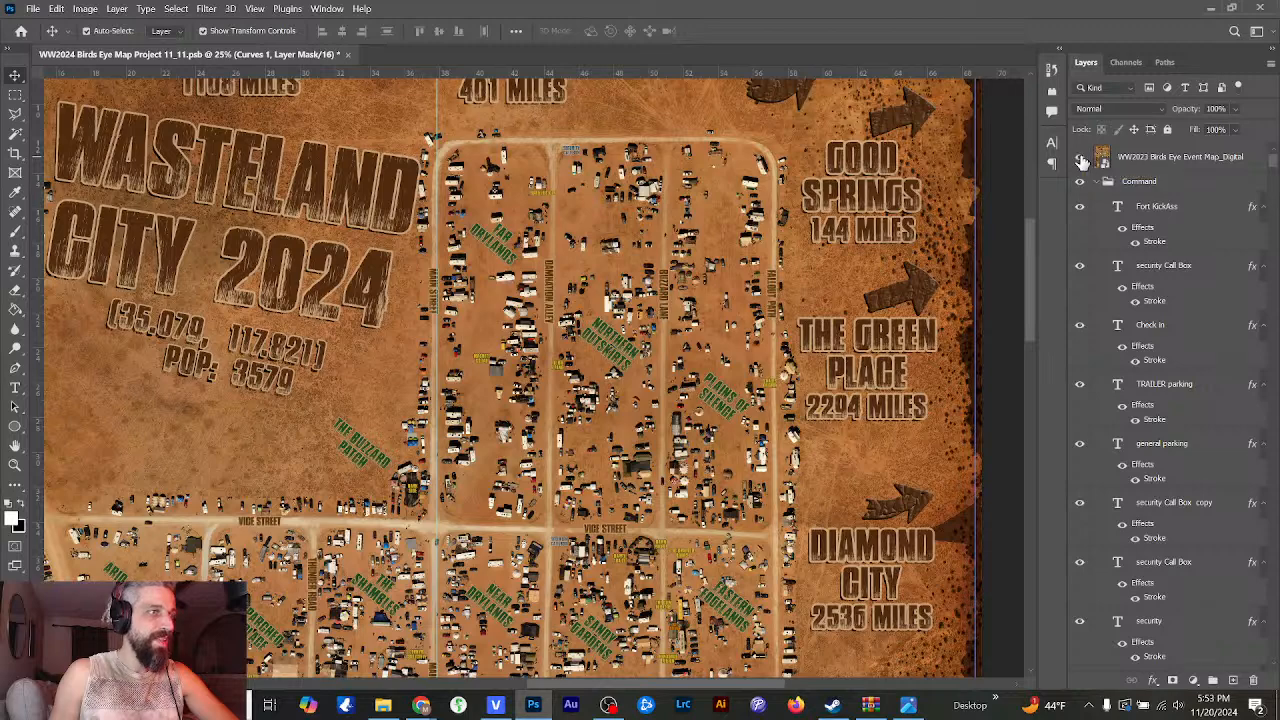
pyautogui.click(1081, 160)
pyautogui.click(1081, 160)
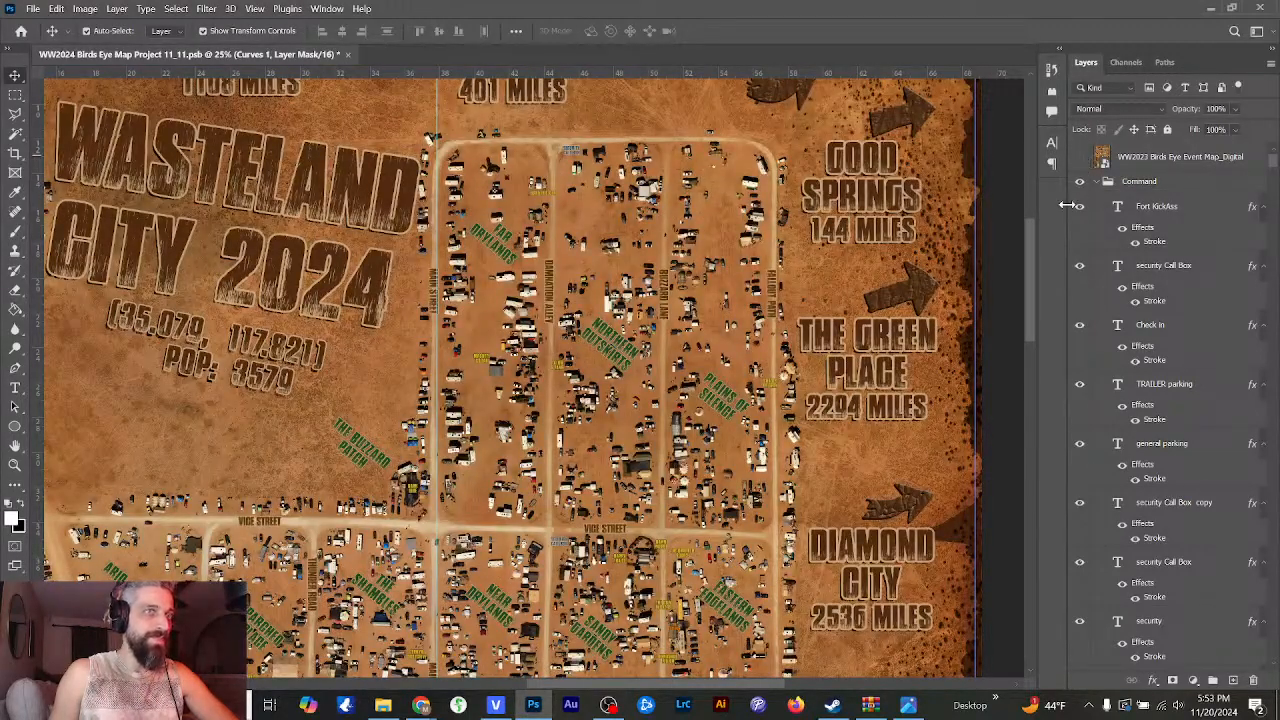
# - Compare the blocks between Vice Street and Seven Sisters Blvd, including Event Staging and Arid Acres, across both years' maps
pyautogui.moveTo(1034, 251); pyautogui.dragTo(1034, 308)
pyautogui.moveTo(752, 684); pyautogui.dragTo(705, 693)
pyautogui.click(1079, 160)
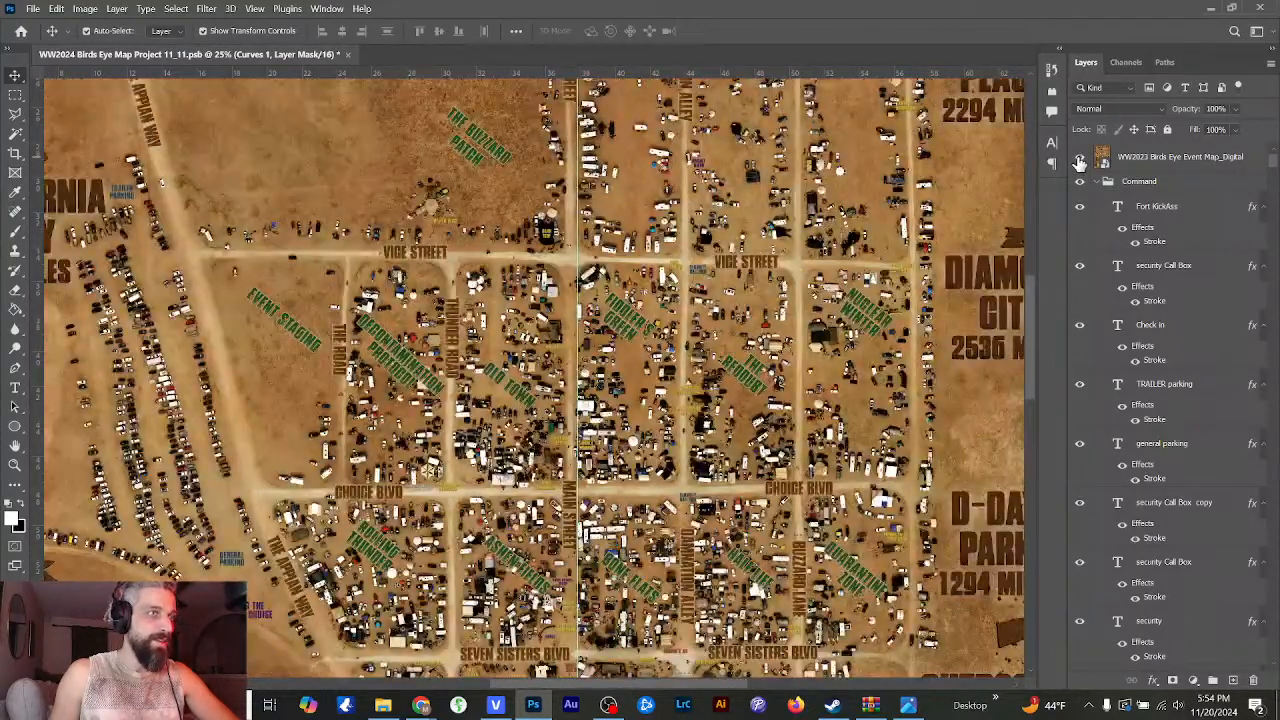
pyautogui.click(1079, 160)
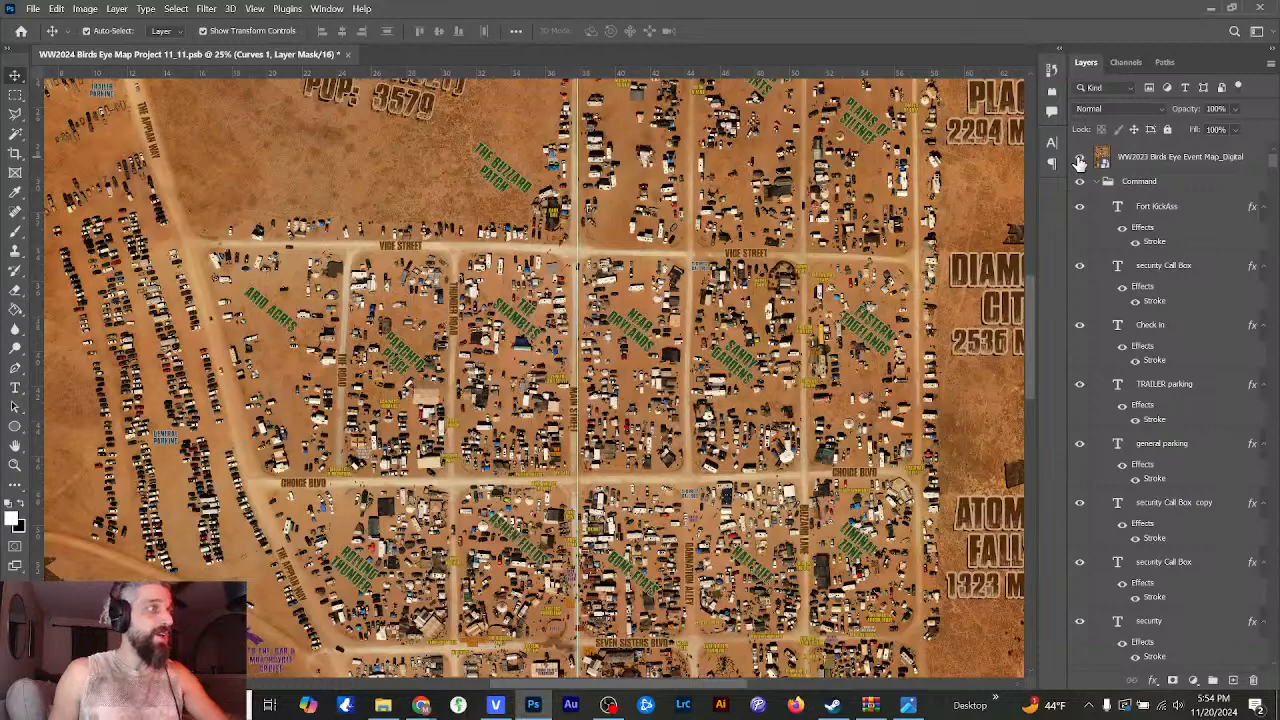
pyautogui.click(1079, 160)
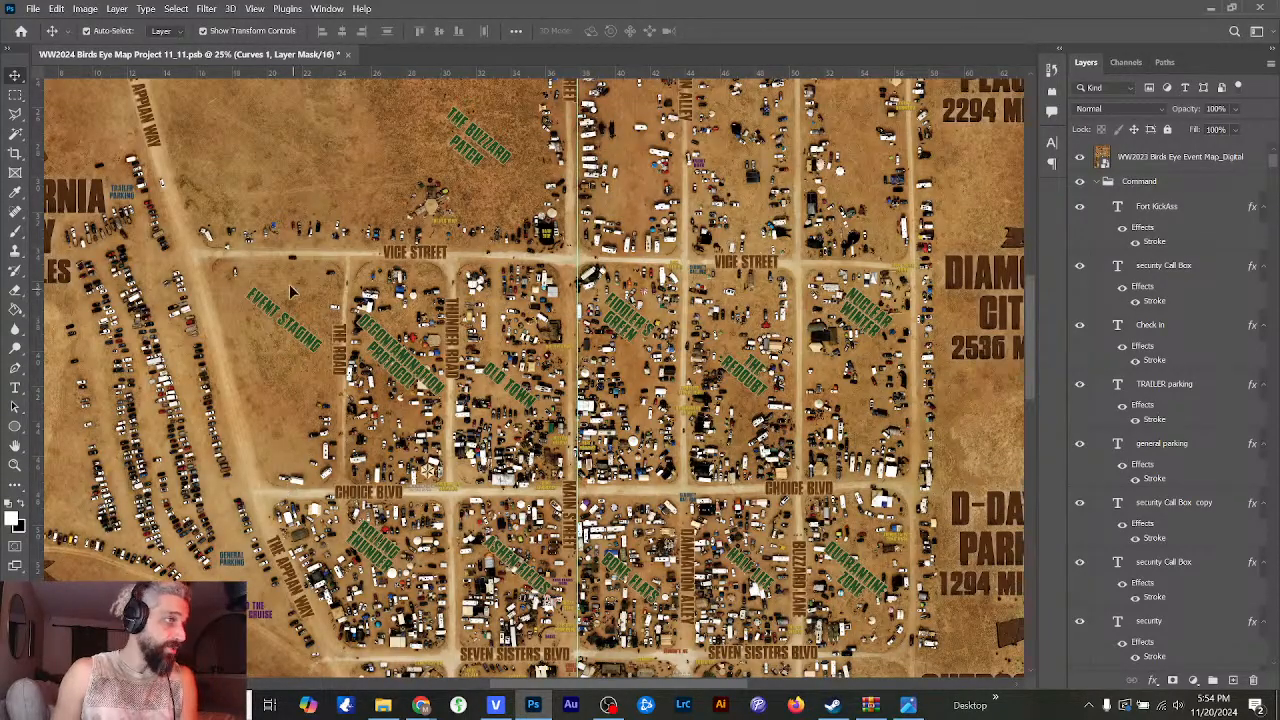
pyautogui.click(1079, 158)
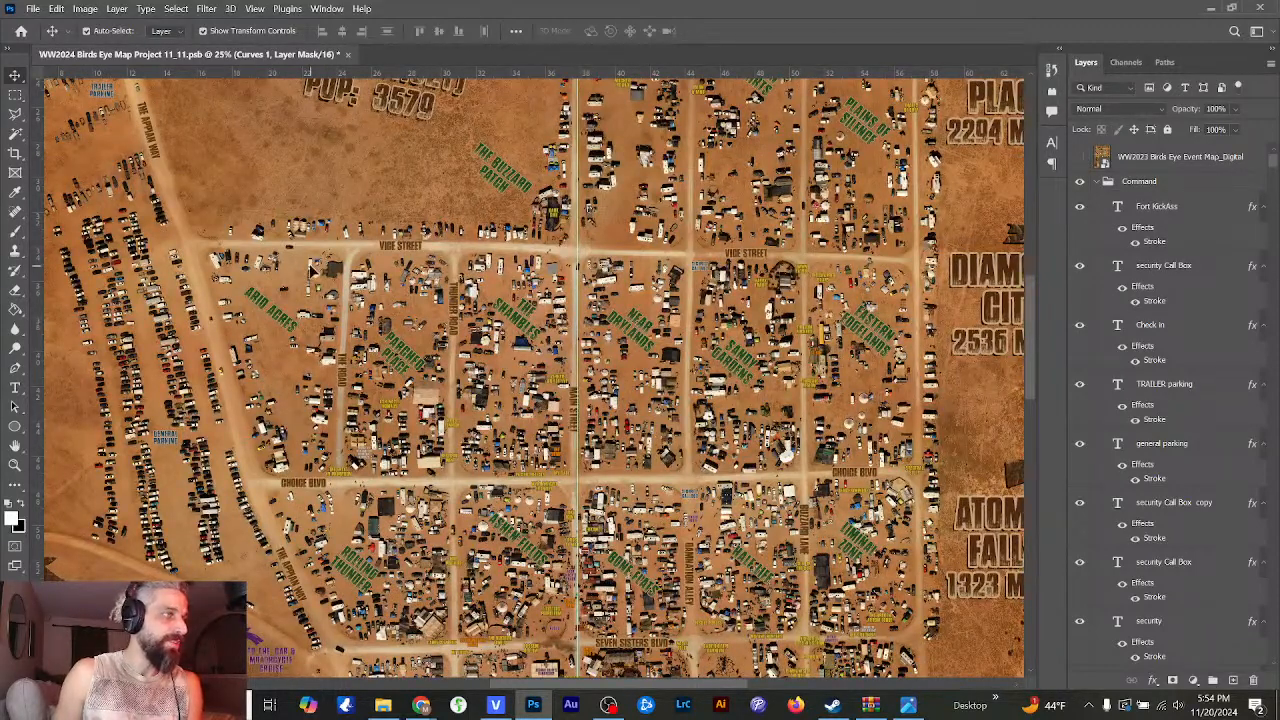
# - Return to the Wasteland City title and northern blocks and show the 2023 map layer over them
pyautogui.scroll(3, 1036, 302)
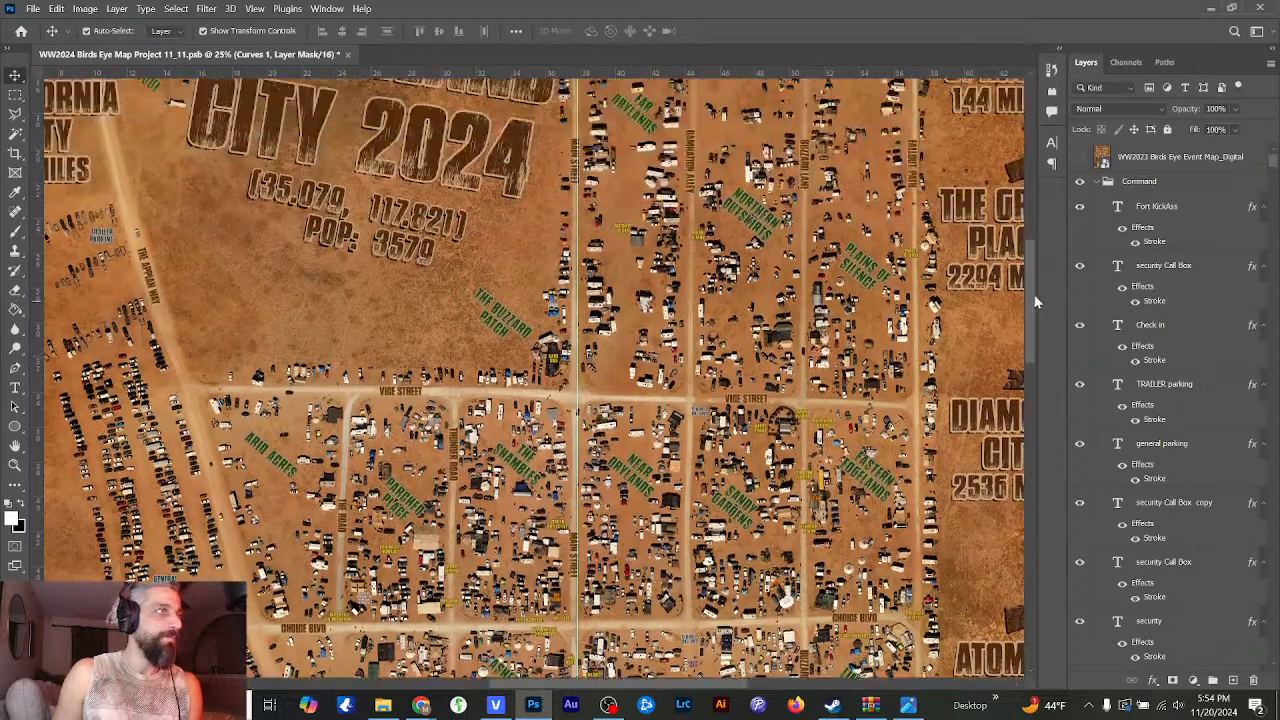
pyautogui.moveTo(1036, 302); pyautogui.dragTo(1037, 263)
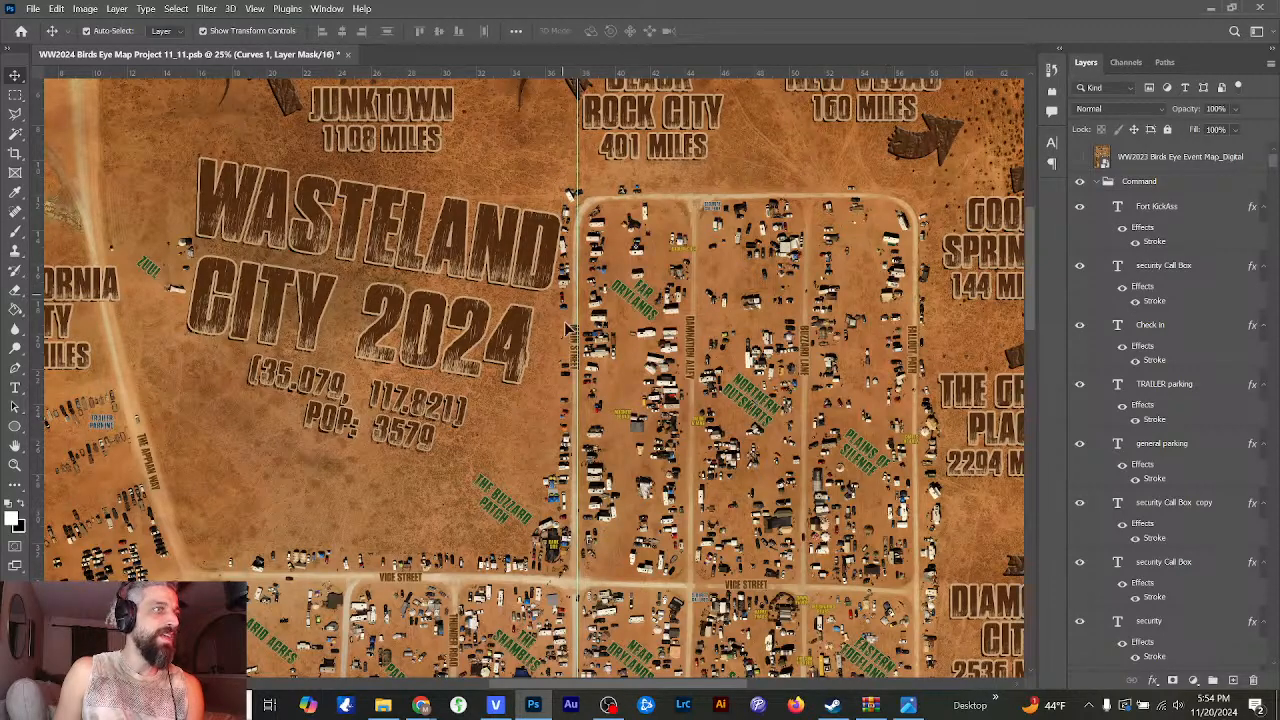
pyautogui.click(1079, 158)
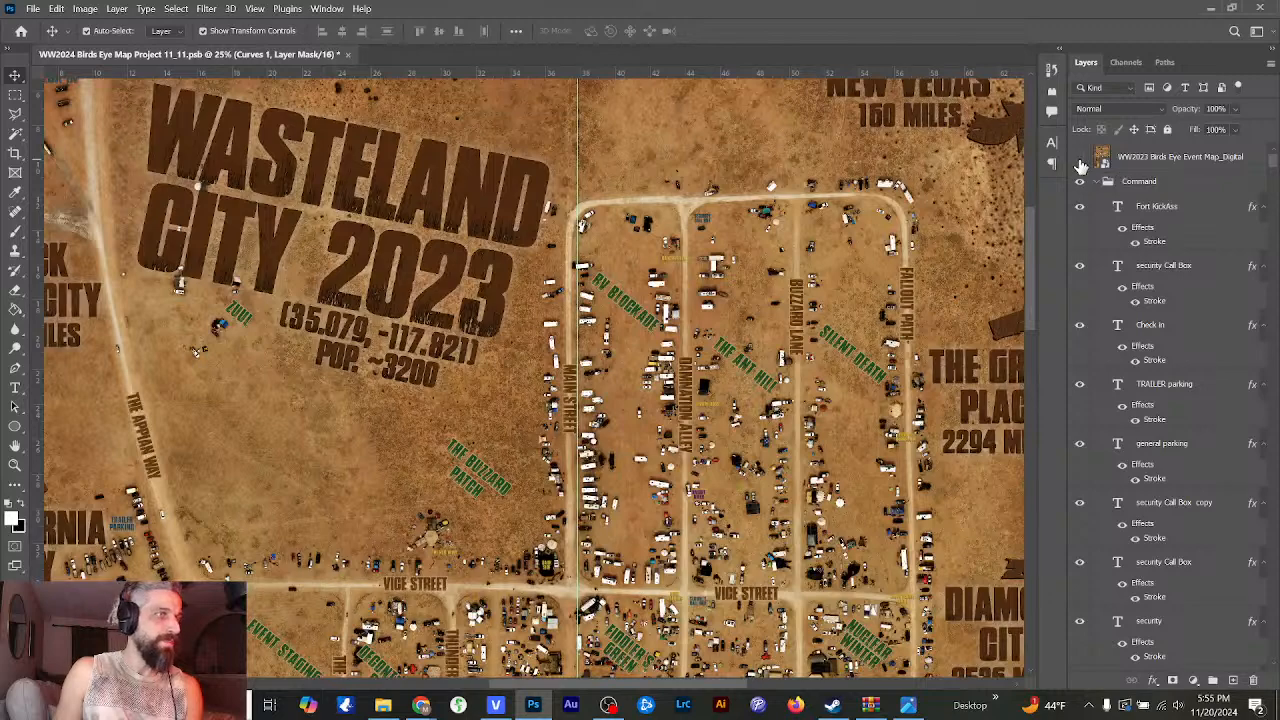
# - Compare the Wasteland City title, northern blocks and check-in corner between the 2023 and 2024 maps, leaving the 2023 layer hidden
pyautogui.click(1079, 158)
pyautogui.click(1079, 158)
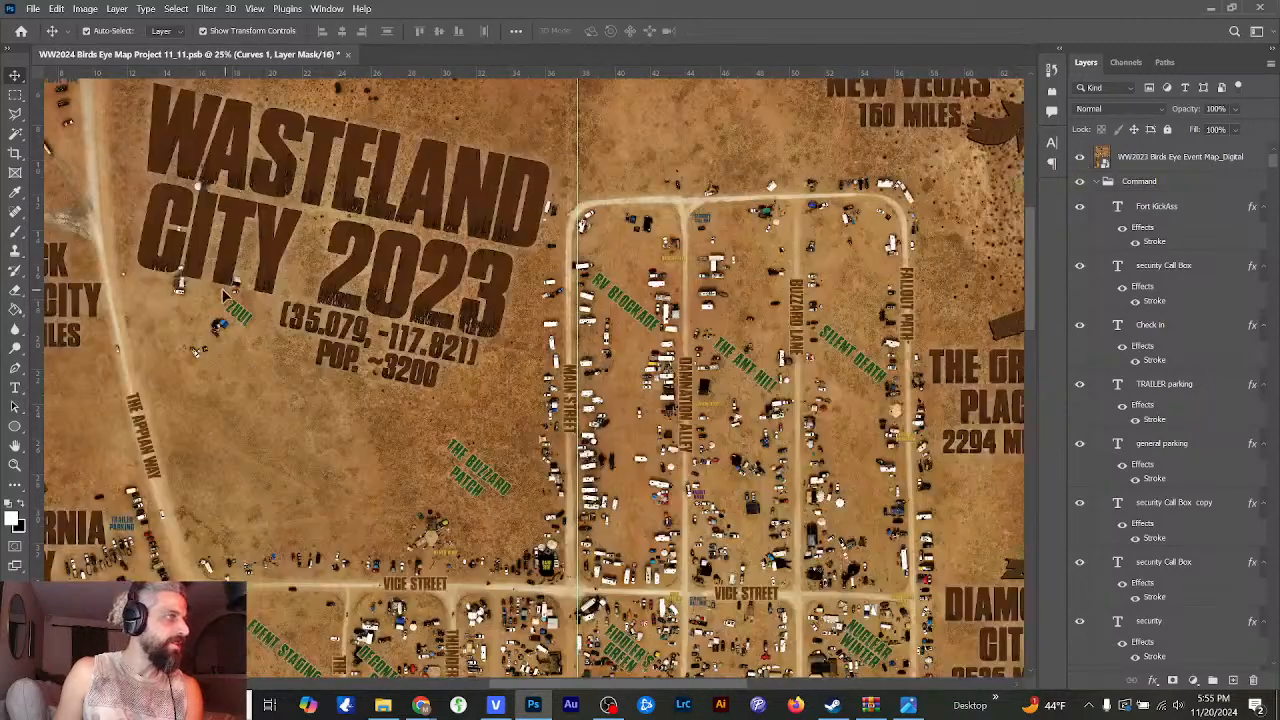
pyautogui.click(1079, 158)
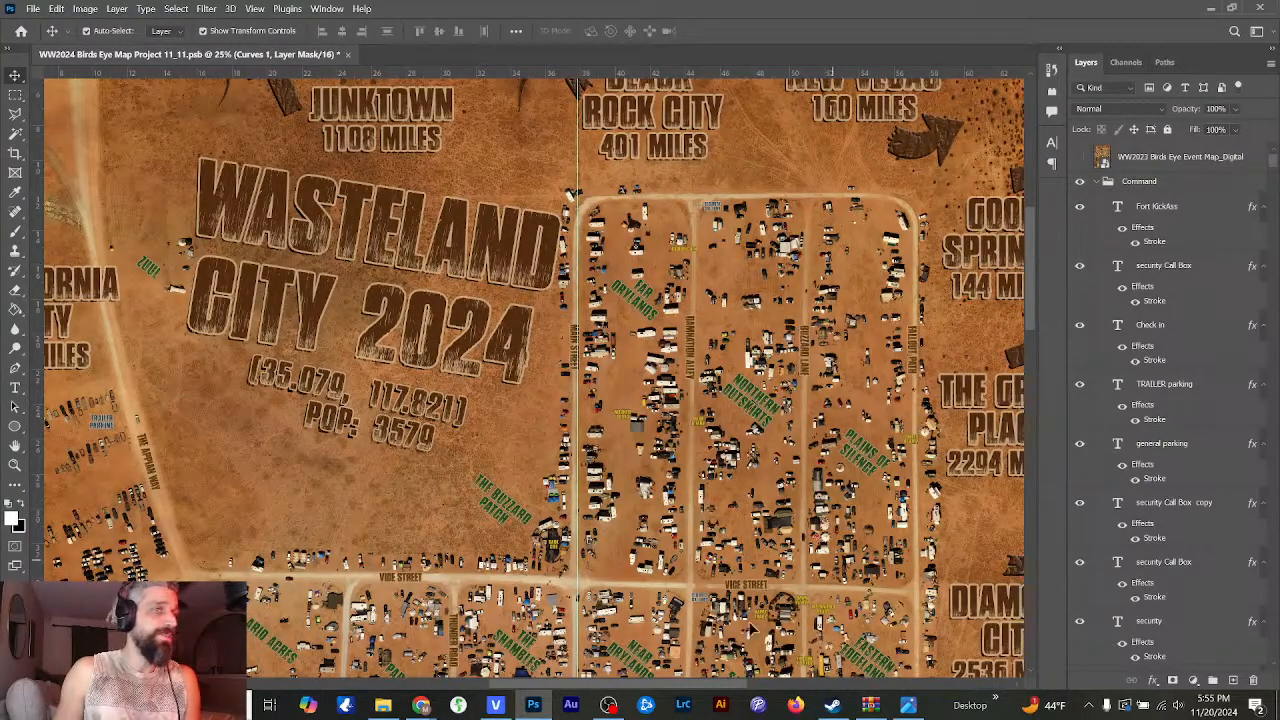
pyautogui.moveTo(690, 682); pyautogui.dragTo(650, 682)
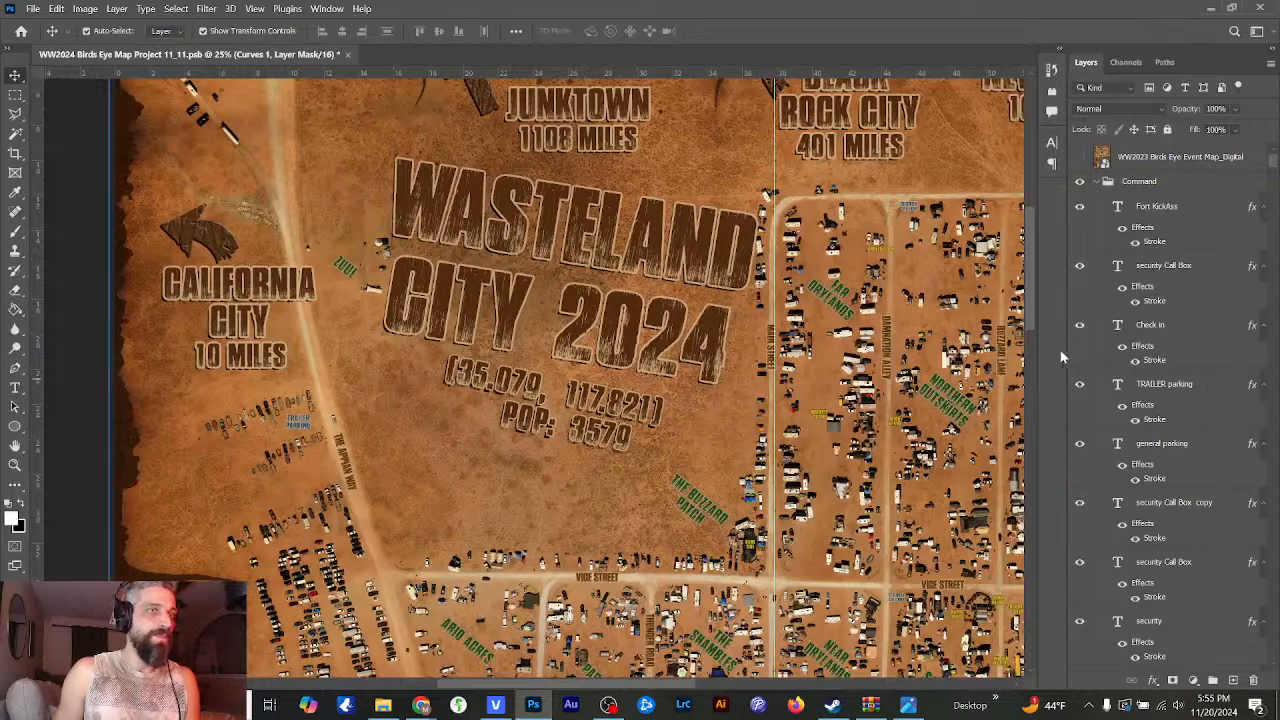
pyautogui.moveTo(1030, 305); pyautogui.dragTo(1032, 266)
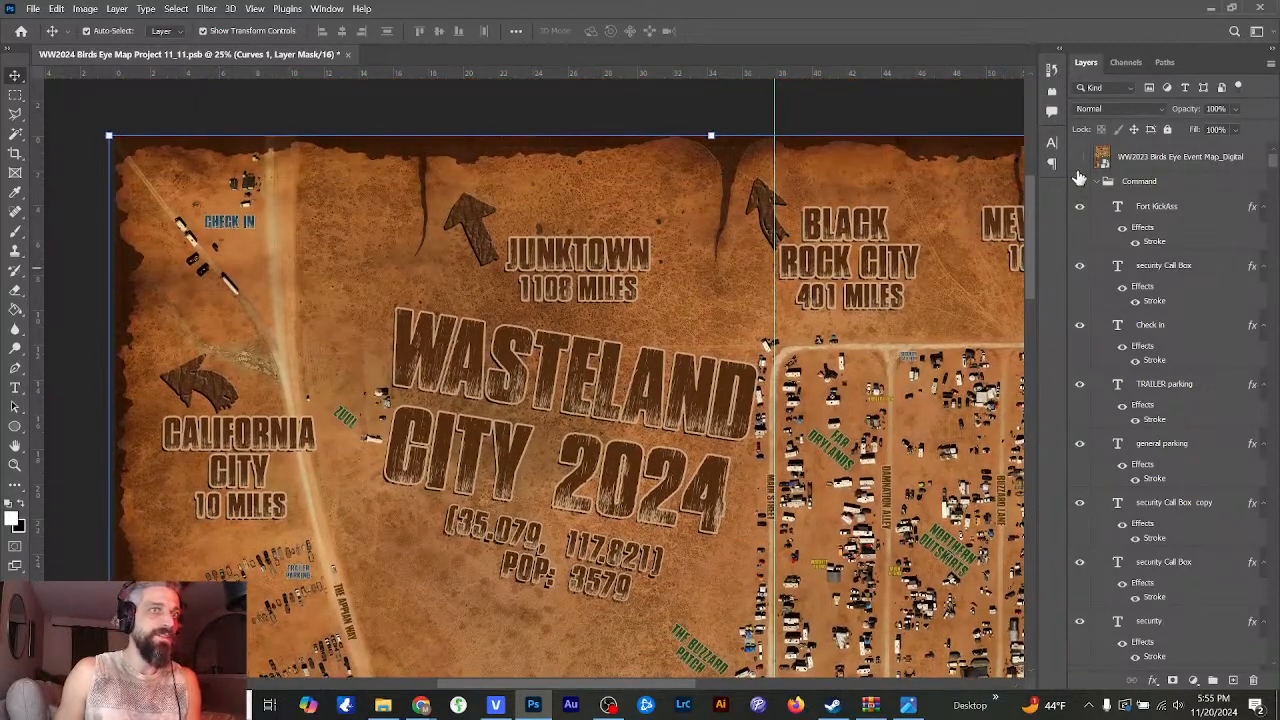
pyautogui.click(1080, 162)
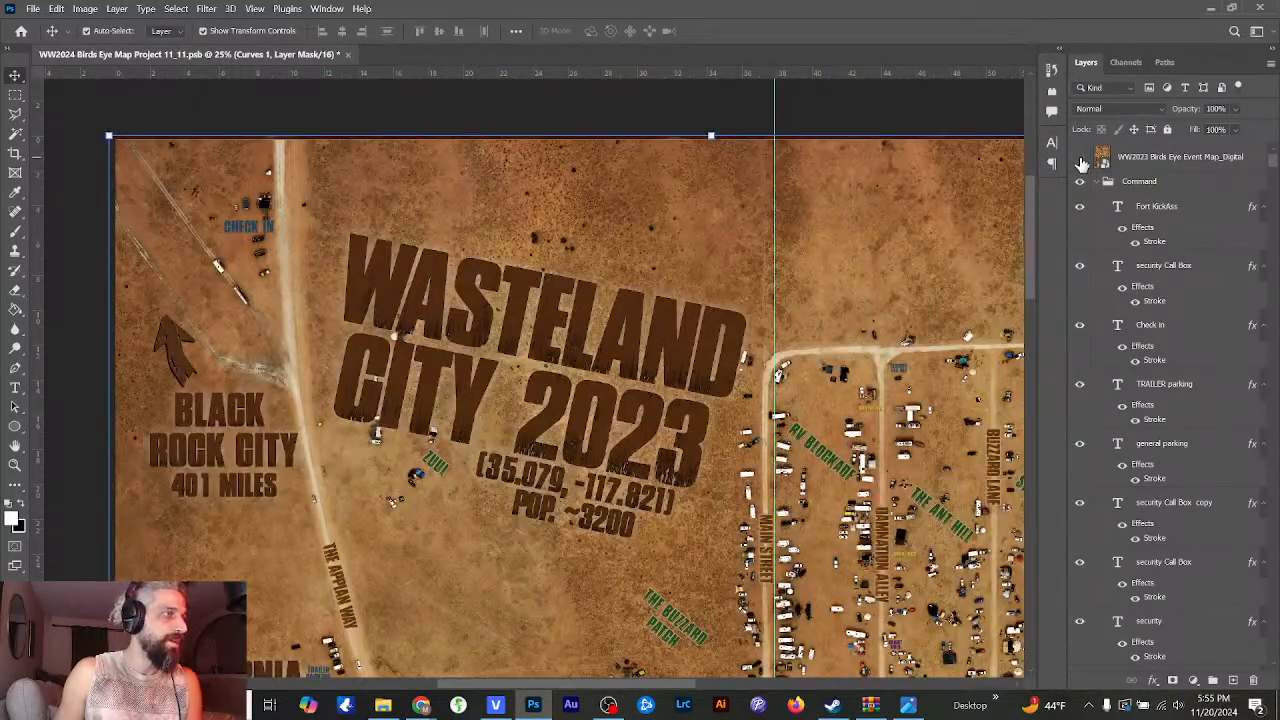
pyautogui.click(1080, 162)
# - Compare the camping blocks from Choice Blvd down to Fury Road between 2023 and 2024 by toggling the 2023 map layer
pyautogui.moveTo(1033, 217); pyautogui.dragTo(1029, 352)
pyautogui.moveTo(667, 687); pyautogui.dragTo(742, 686)
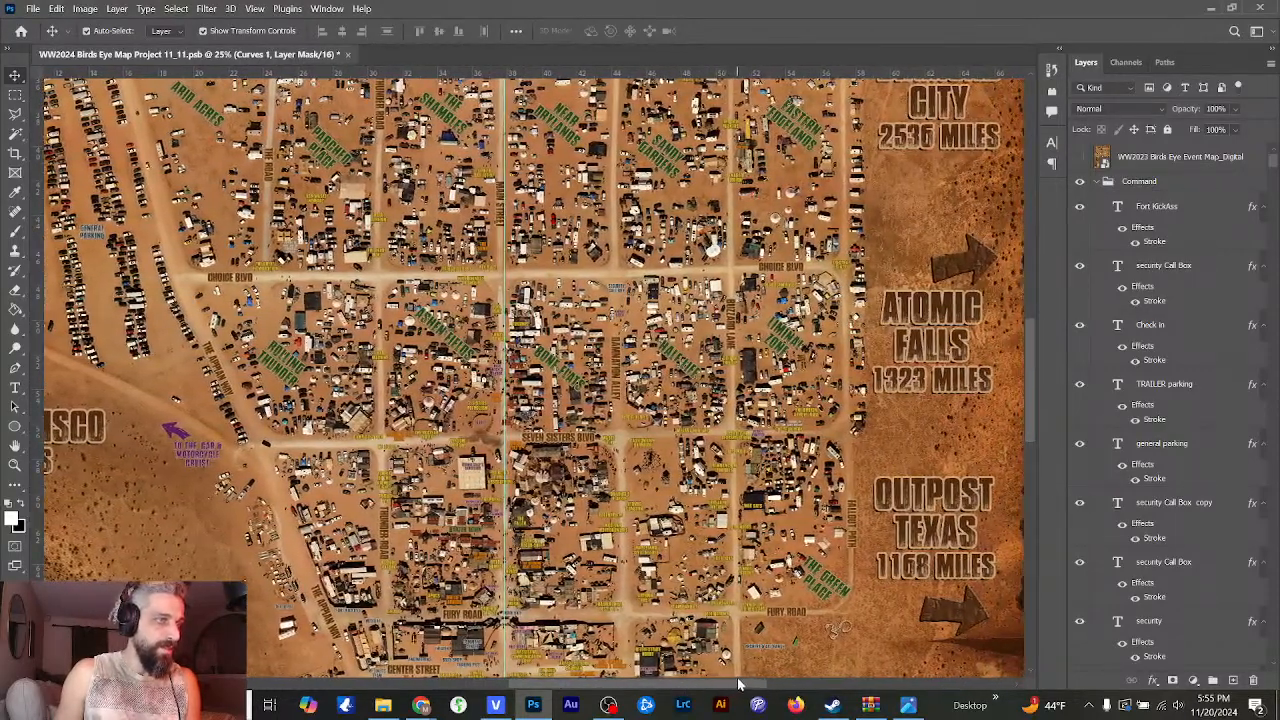
pyautogui.click(1080, 160)
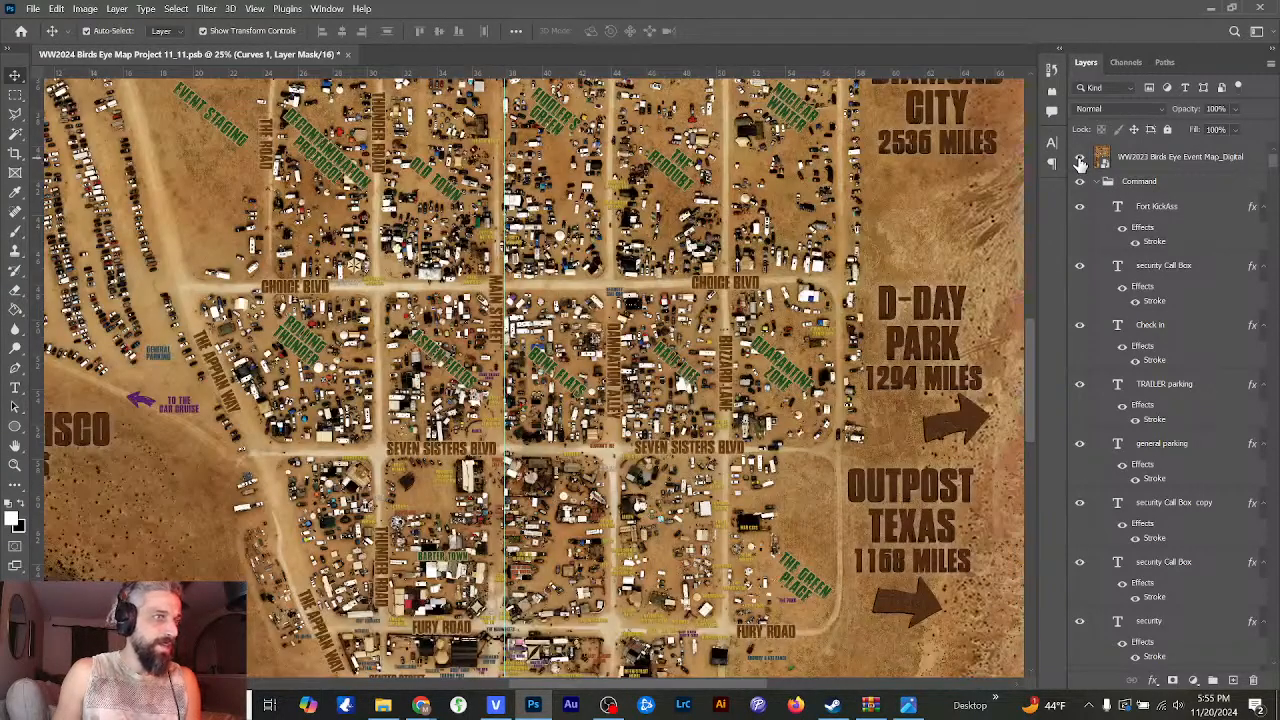
pyautogui.click(1080, 160)
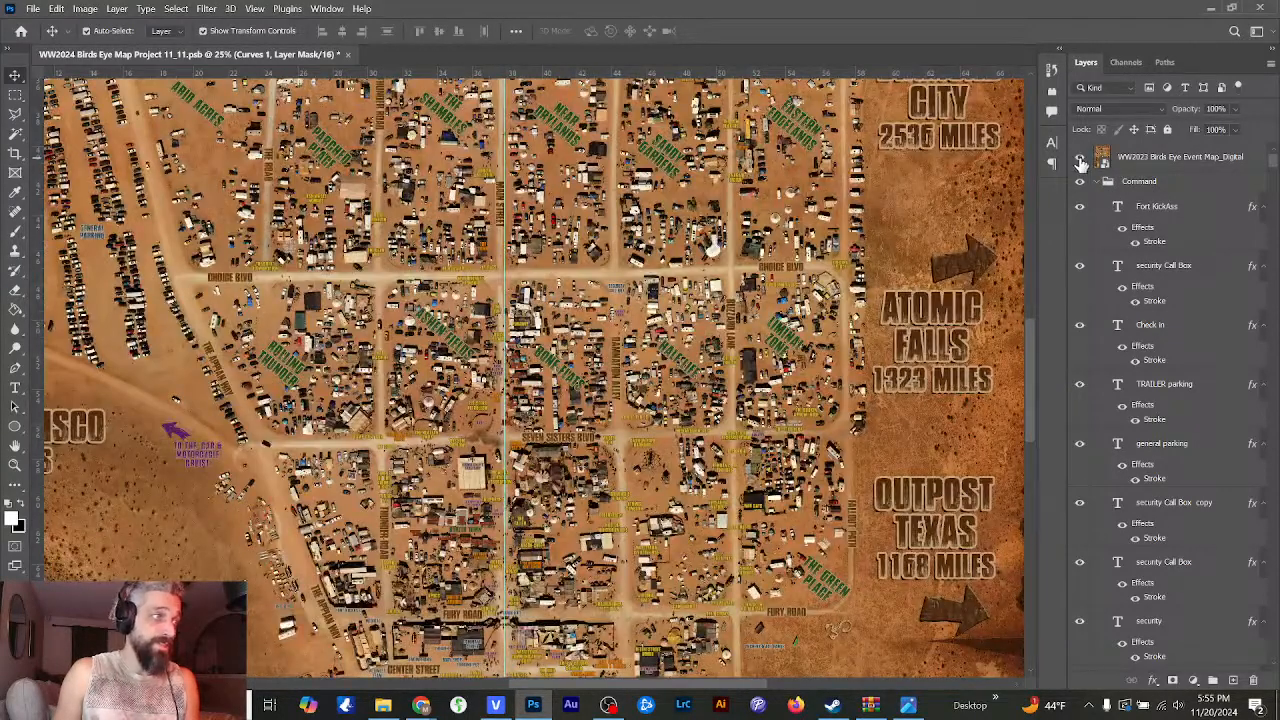
pyautogui.click(1080, 160)
pyautogui.click(1080, 160)
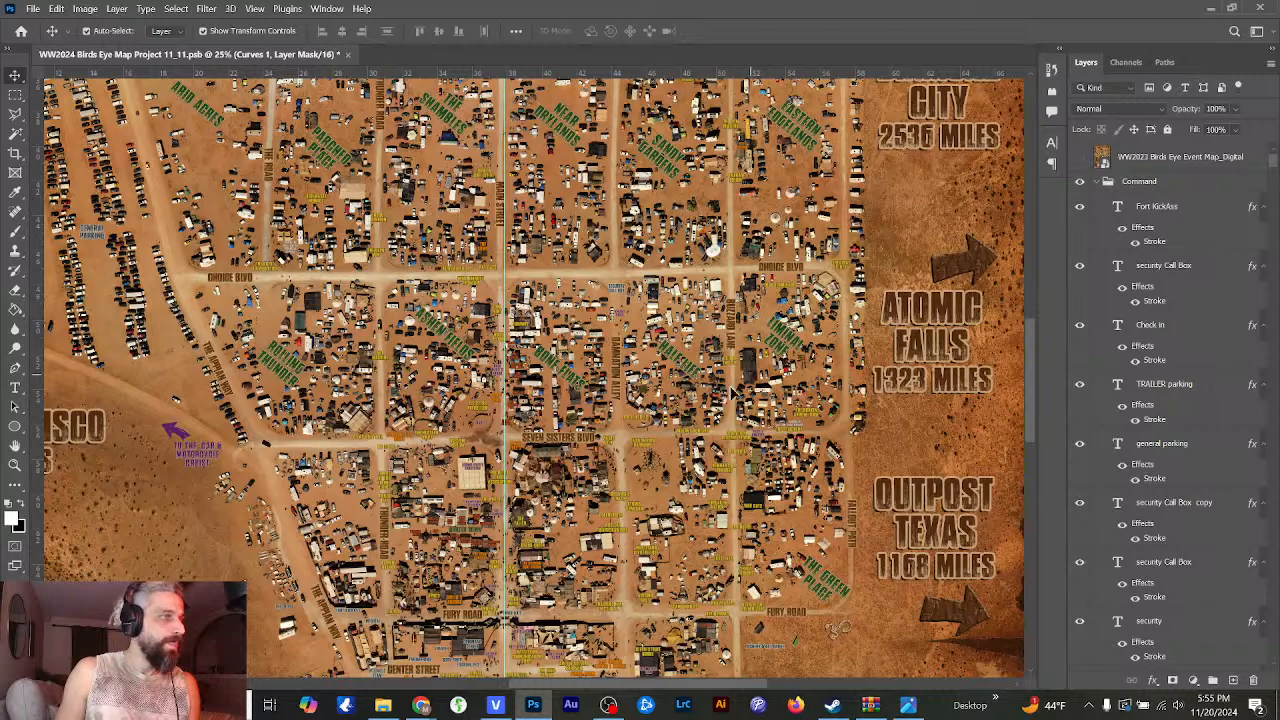
# - Compare both years' blocks between Seven Sisters Blvd and Center Street at closer range, leaving the 2023 map layer hidden
pyautogui.click(1079, 157)
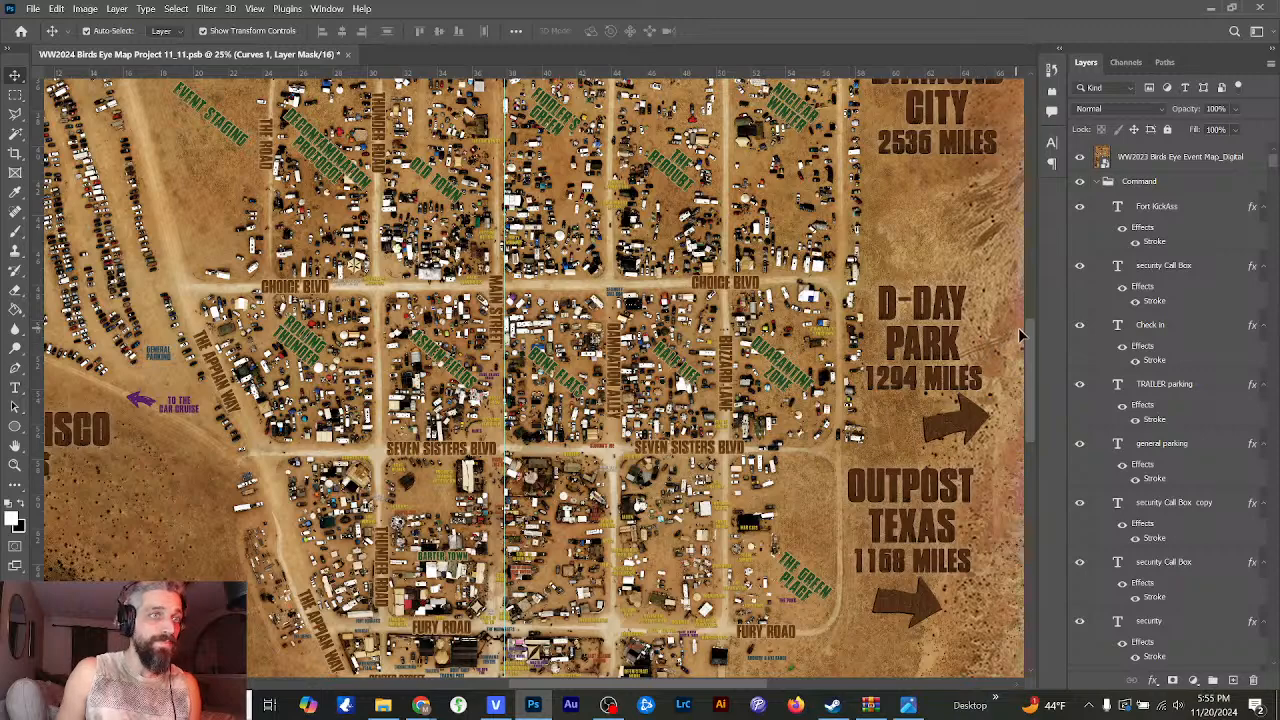
pyautogui.scroll(-5, 1030, 343)
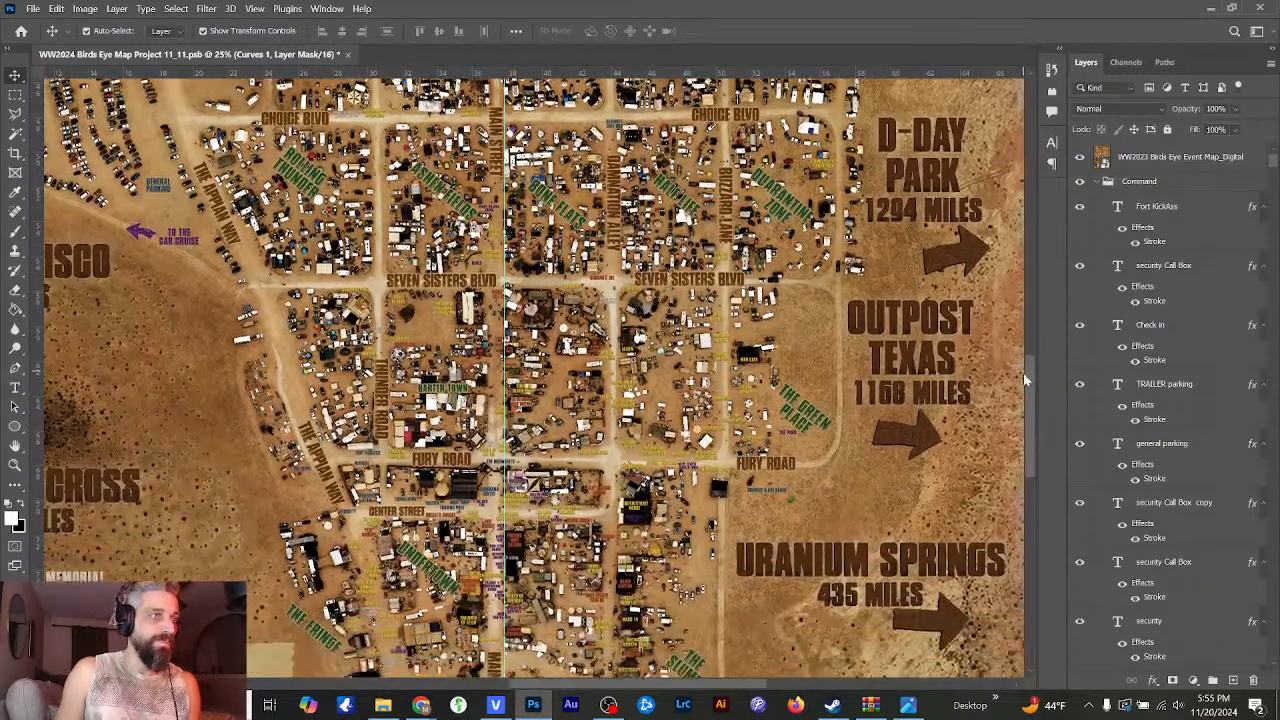
pyautogui.scroll(1, 1024, 383)
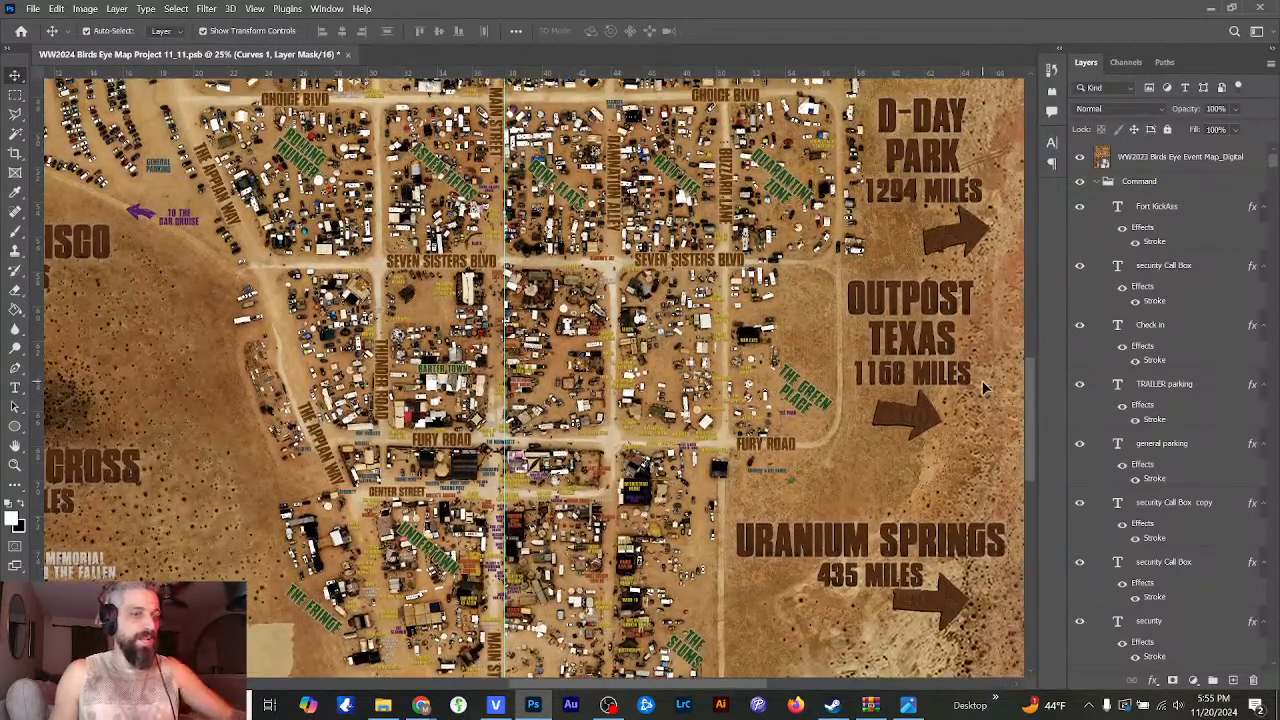
pyautogui.hotkey('ctrl', '+')
pyautogui.hotkey('ctrl', '+')
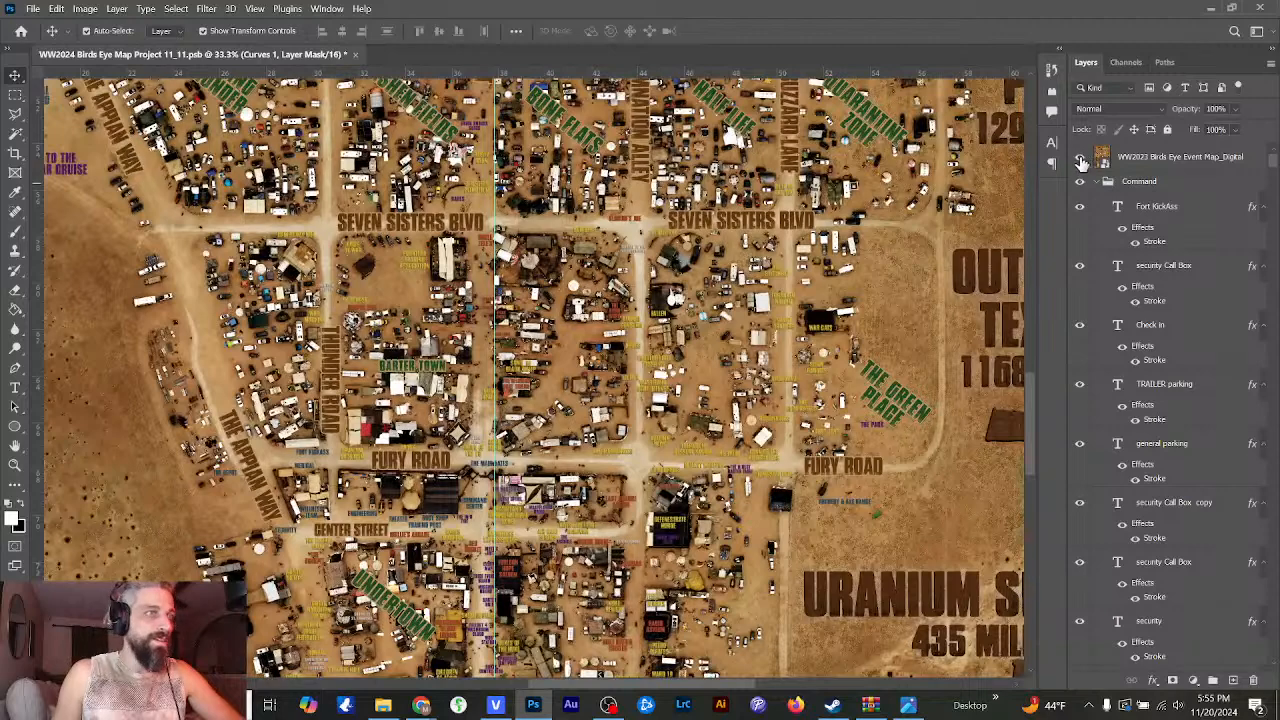
pyautogui.click(1080, 158)
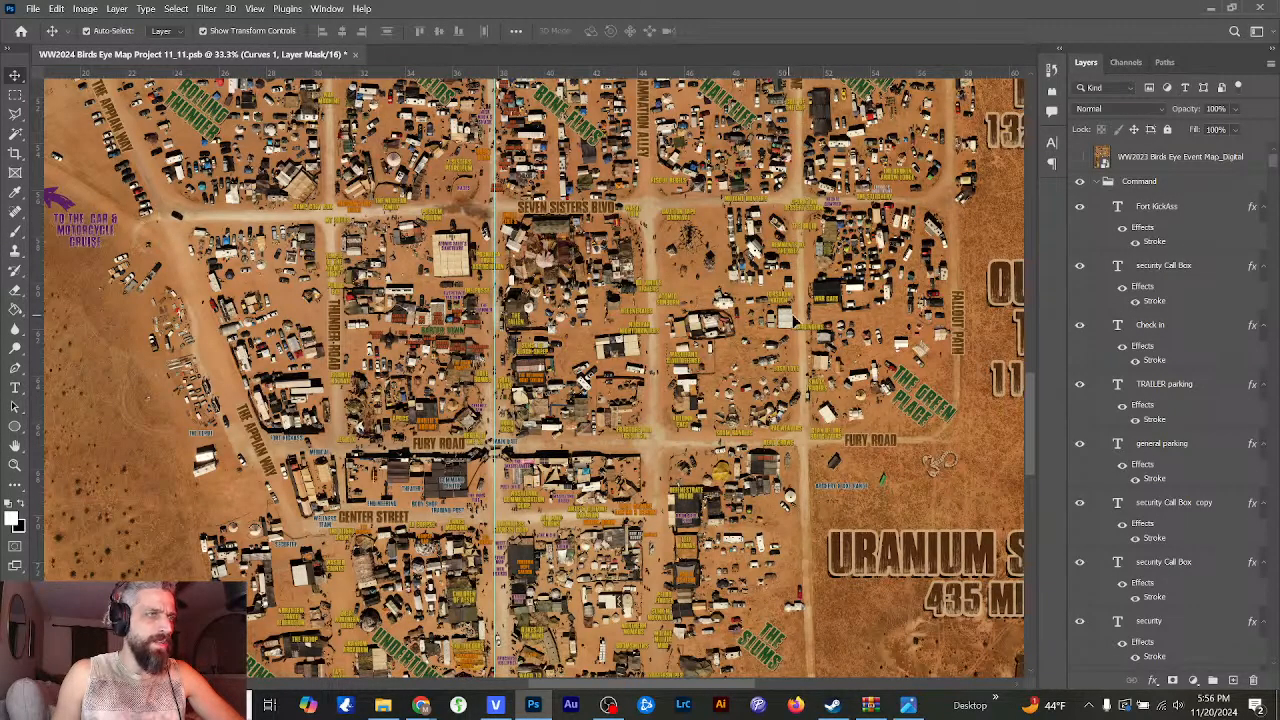
pyautogui.click(1080, 158)
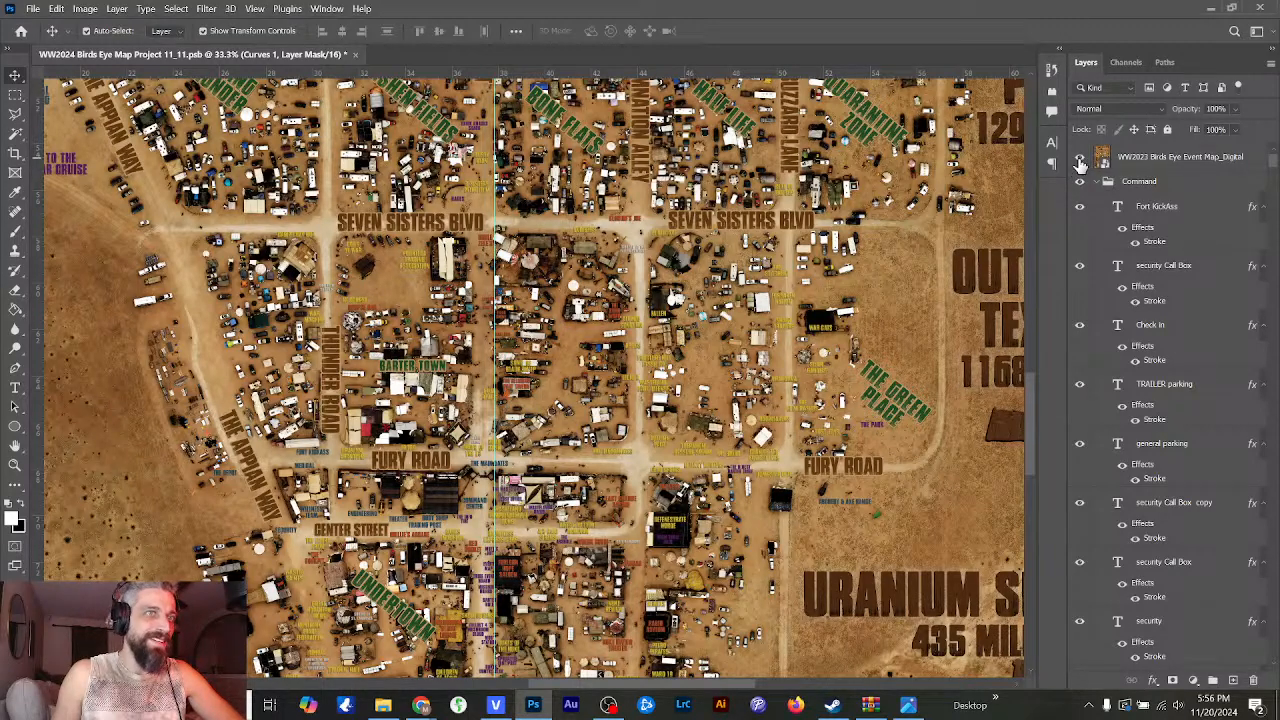
pyautogui.click(1080, 160)
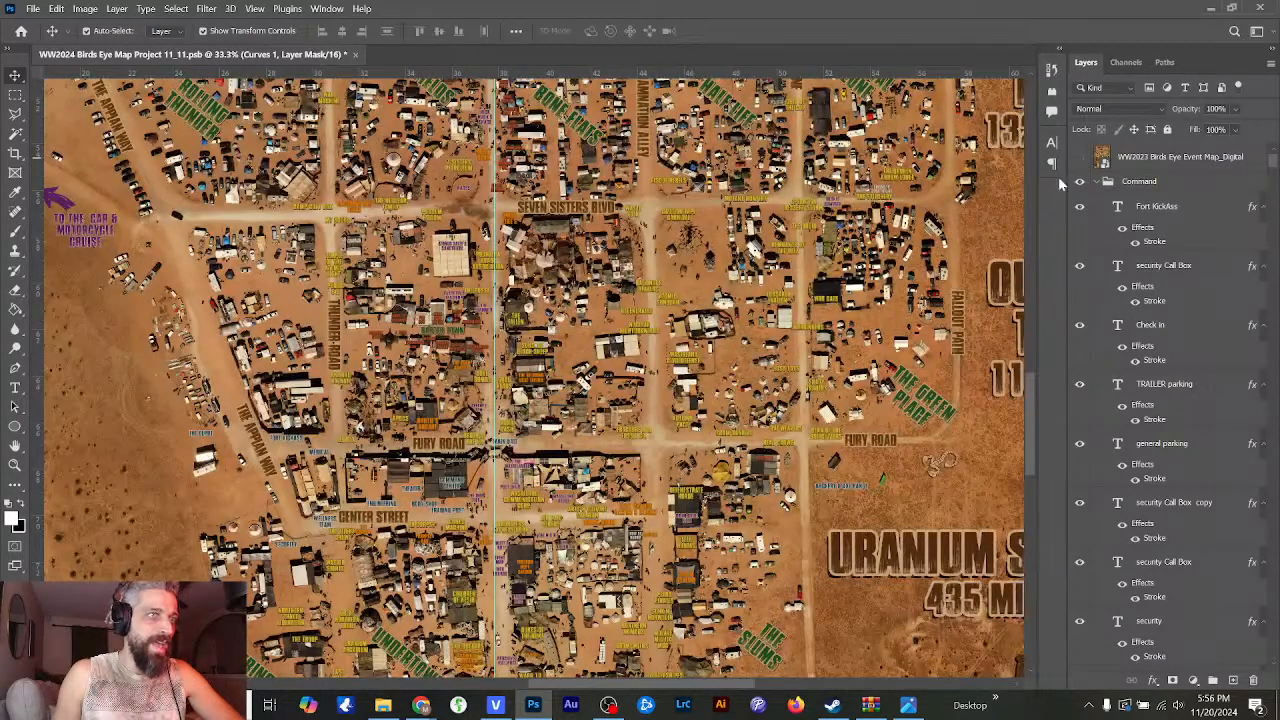
pyautogui.click(1080, 162)
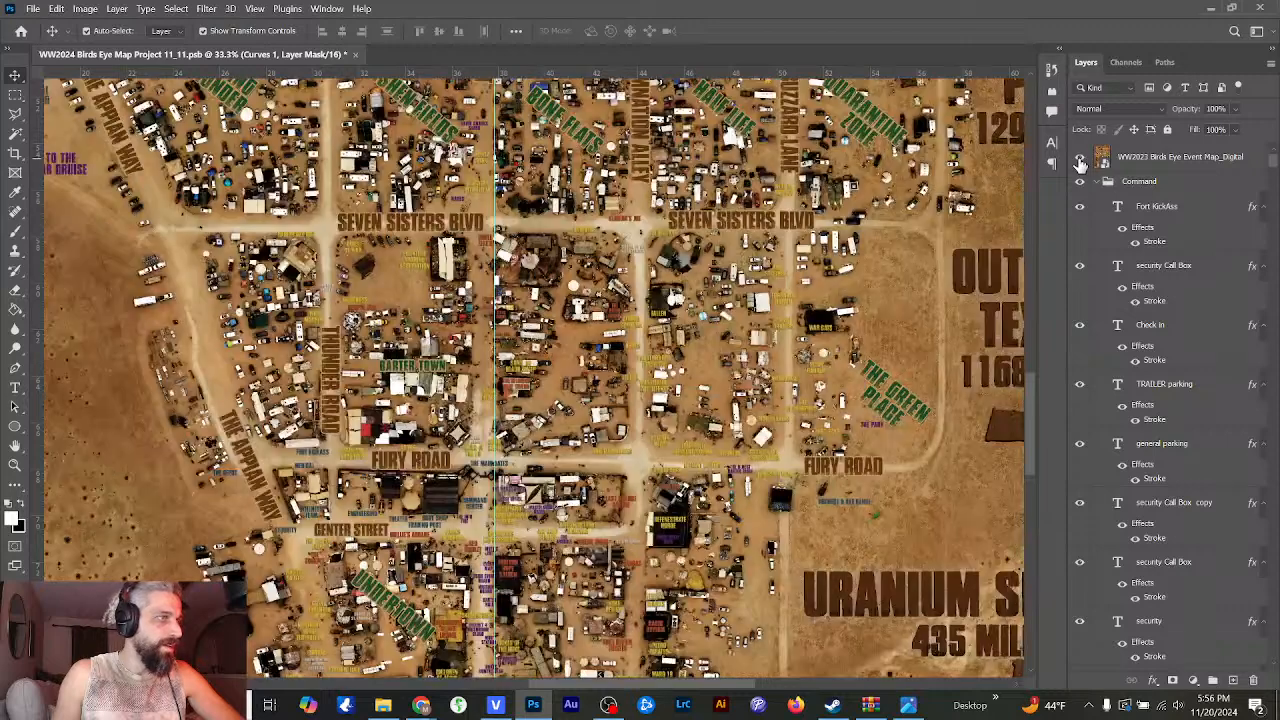
pyautogui.click(1080, 162)
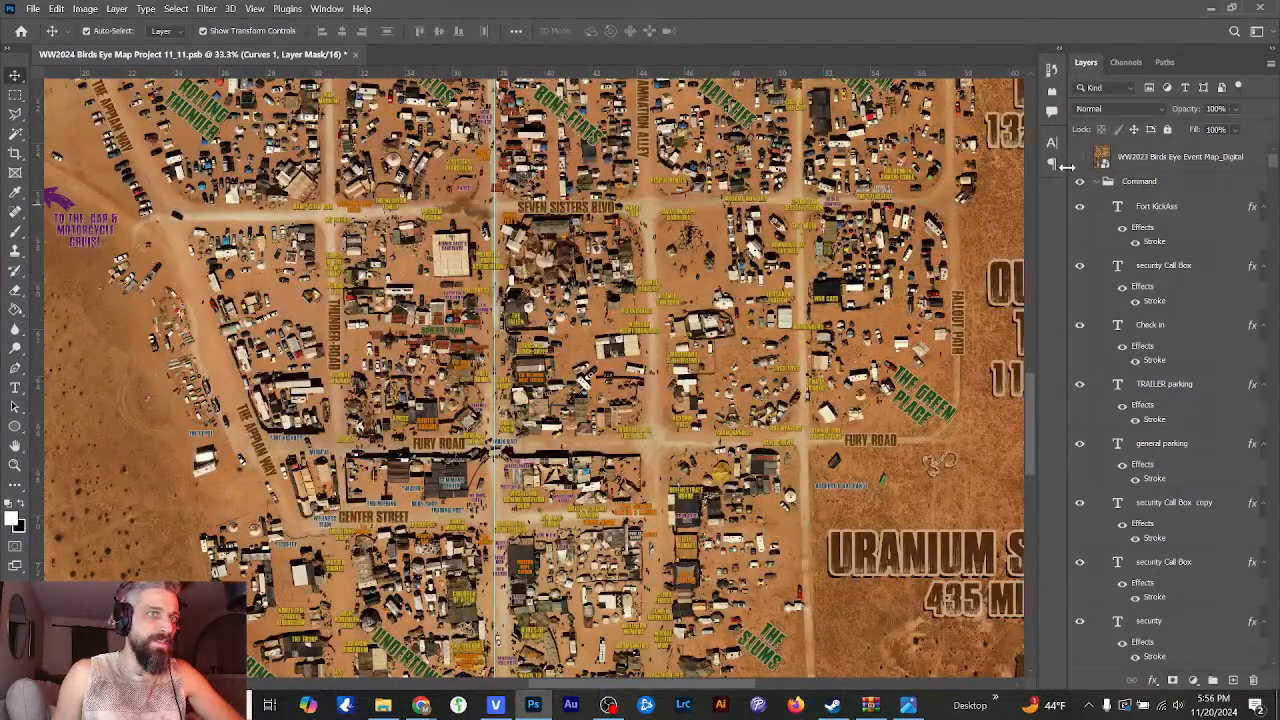
pyautogui.click(1080, 162)
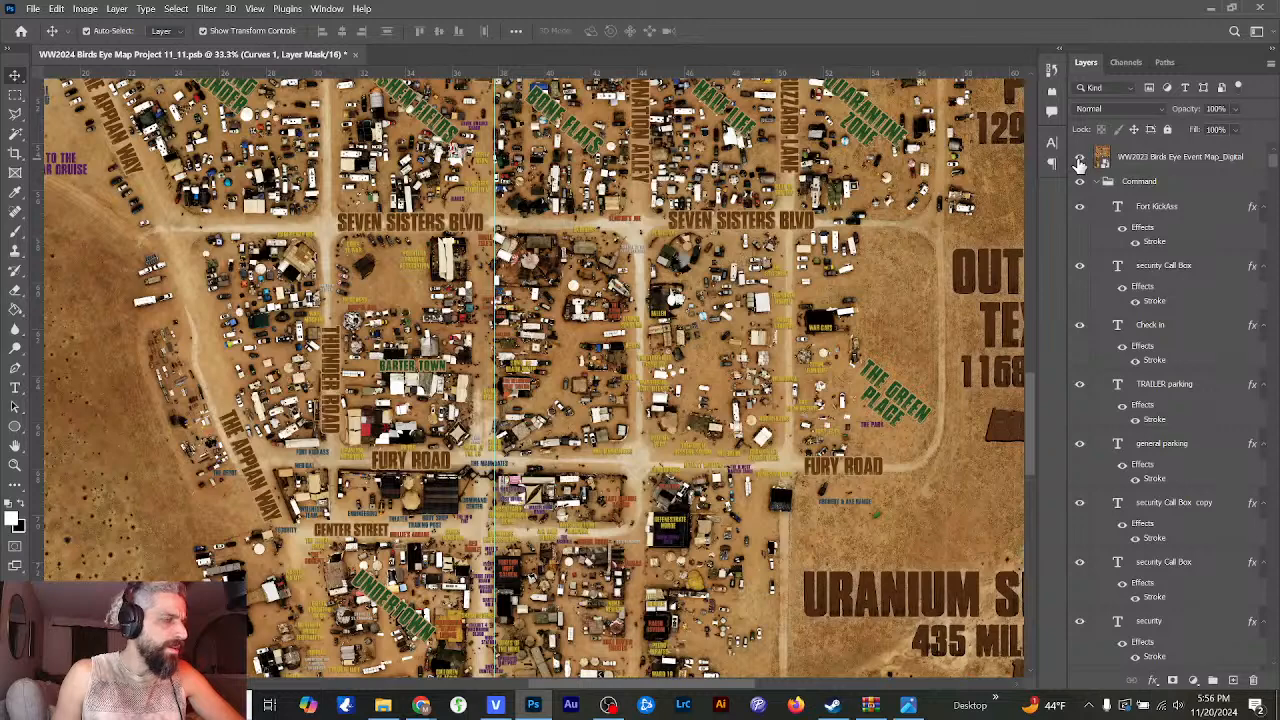
pyautogui.click(1080, 162)
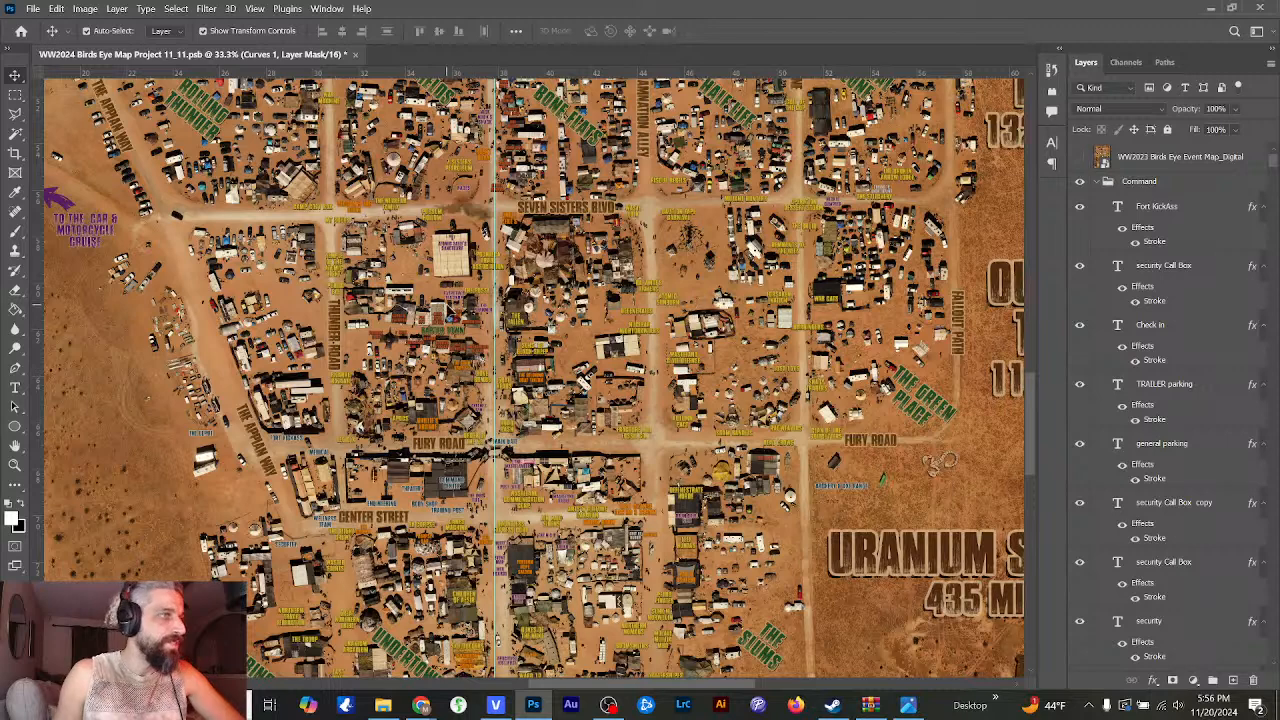
pyautogui.click(1079, 160)
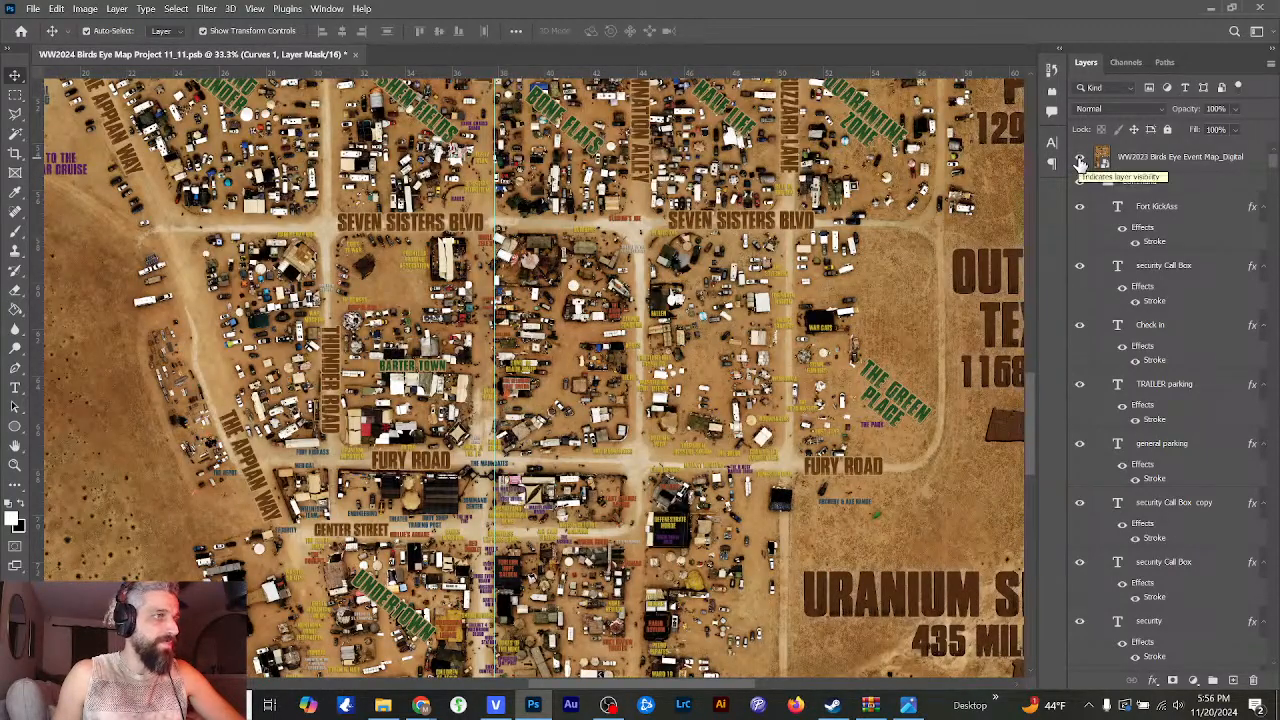
pyautogui.click(1079, 160)
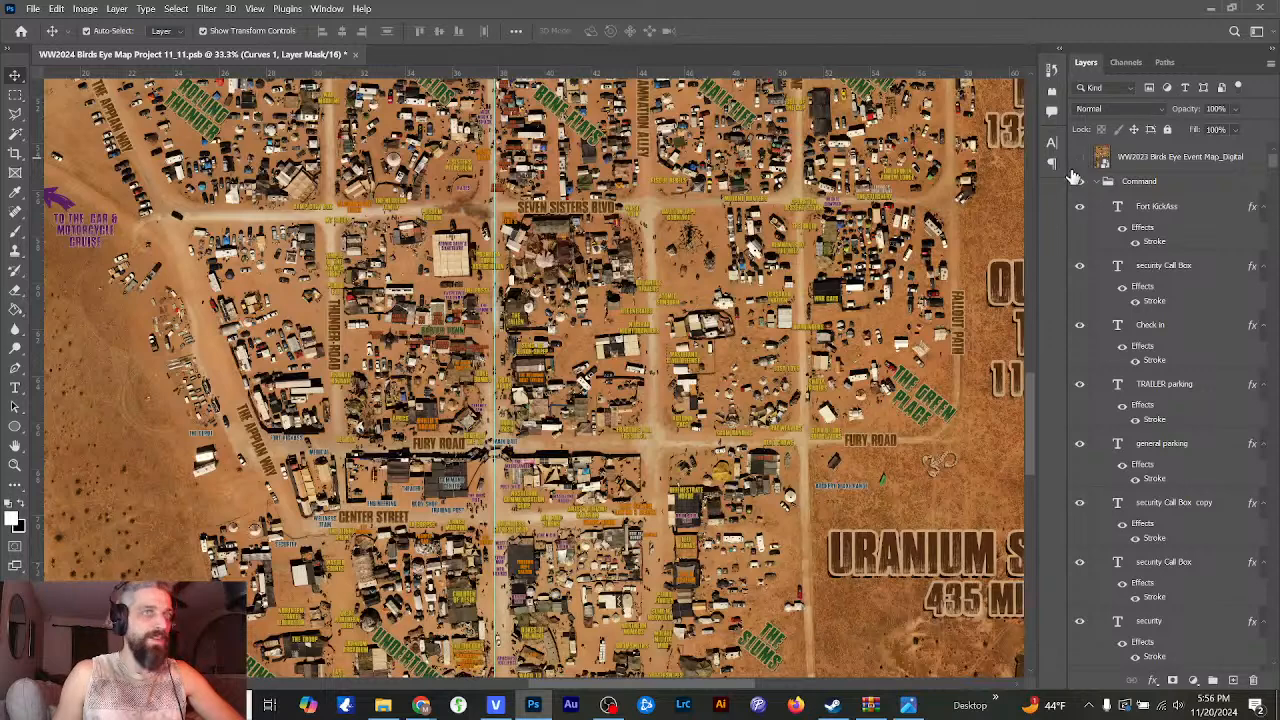
# - Examine the 2024 map from Undertown and The Slums back up to the Choice Blvd blocks
pyautogui.moveTo(1034, 386); pyautogui.dragTo(1037, 427)
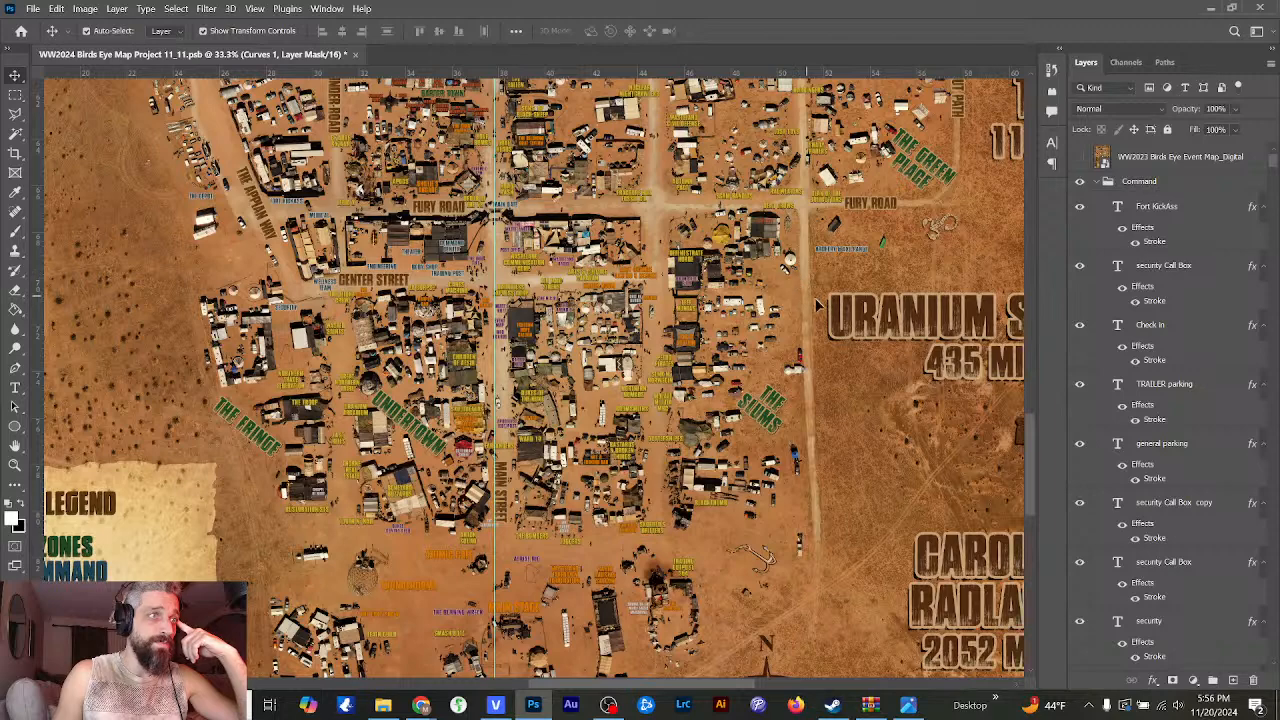
pyautogui.scroll(2, 1035, 448)
pyautogui.scroll(5, 1035, 430)
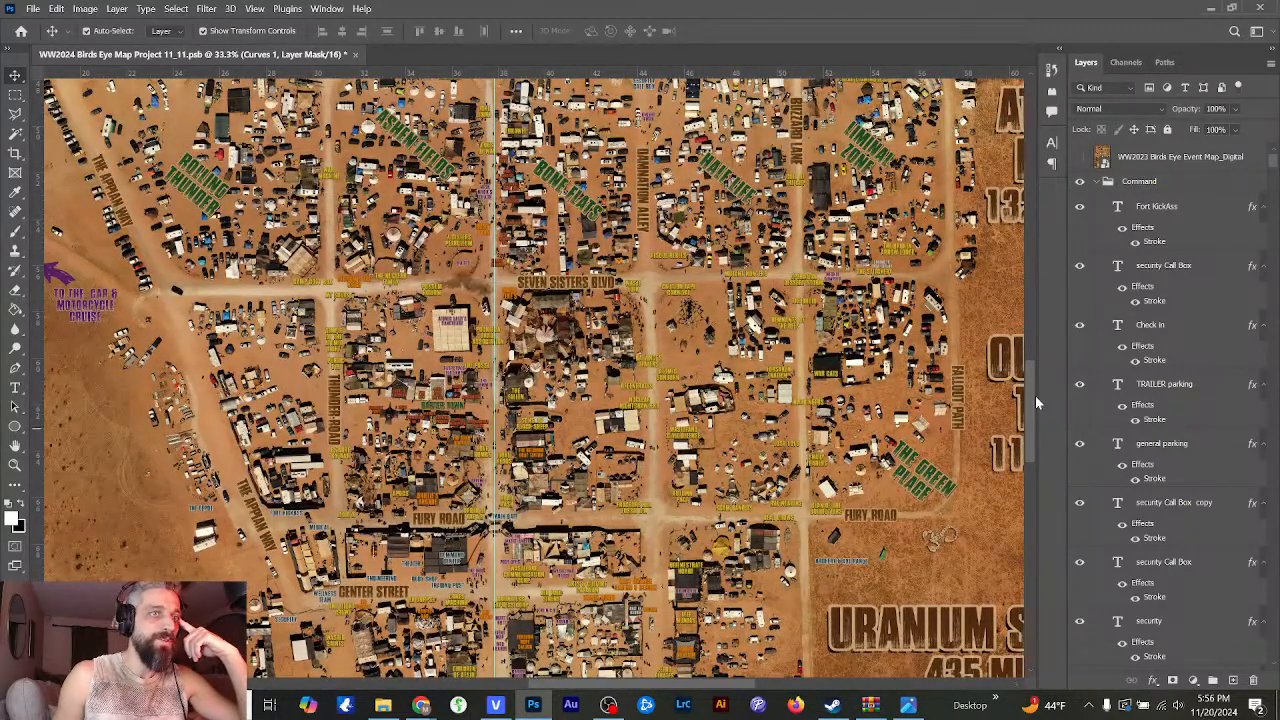
pyautogui.scroll(-6, 1035, 400)
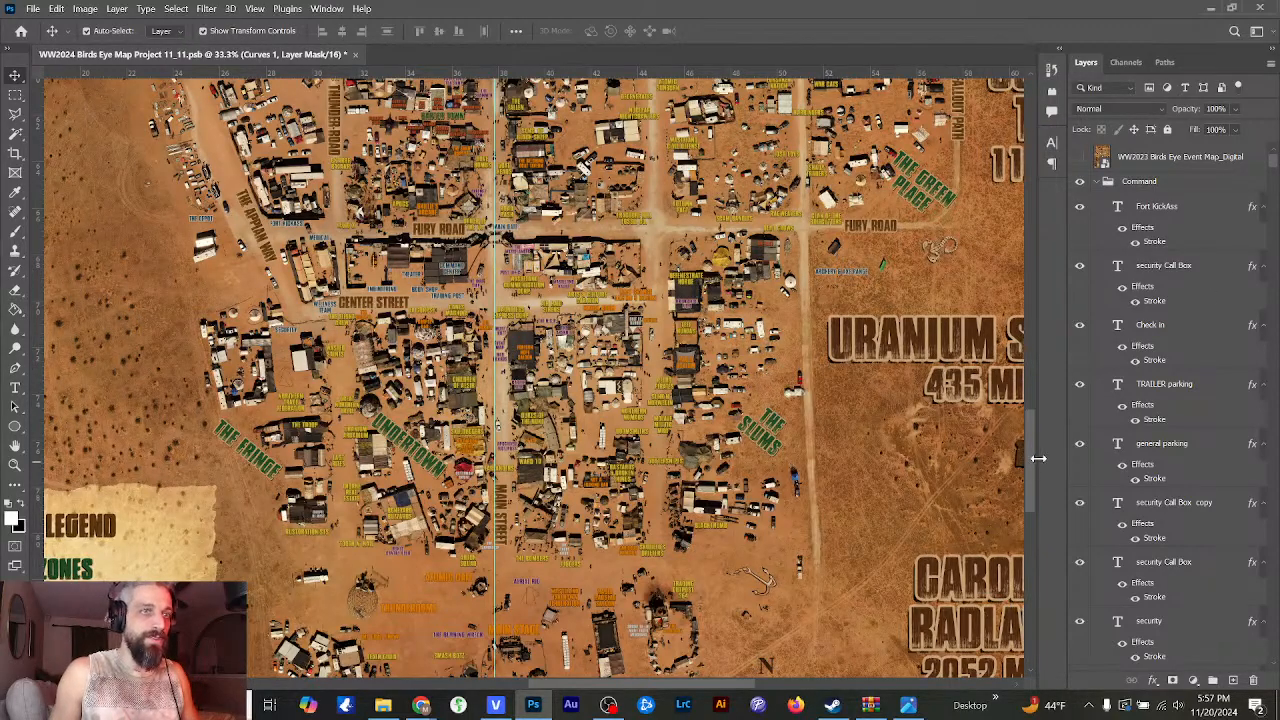
pyautogui.moveTo(1029, 449); pyautogui.dragTo(1033, 352)
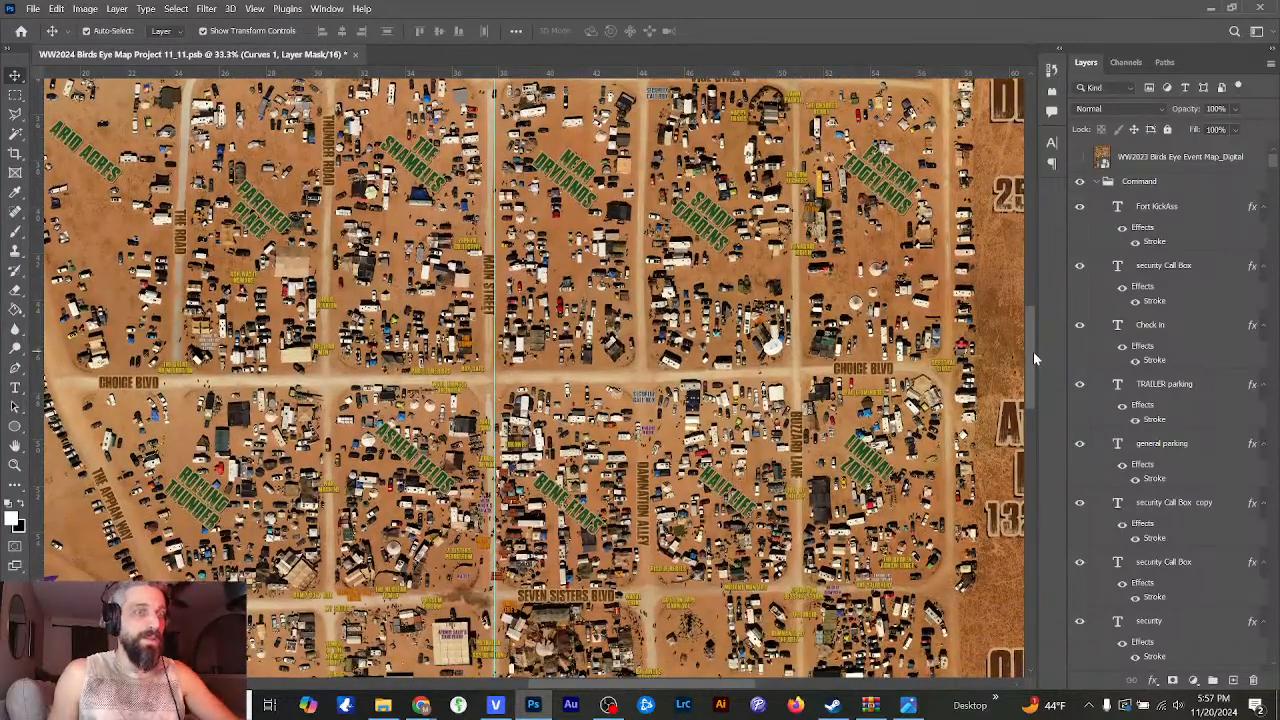
# - Duplicate the Zephyr Collective label and place the copy directly below the original, beside Main Street
pyautogui.hotkey('ctrl', '+')
pyautogui.hotkey('ctrl', '+')
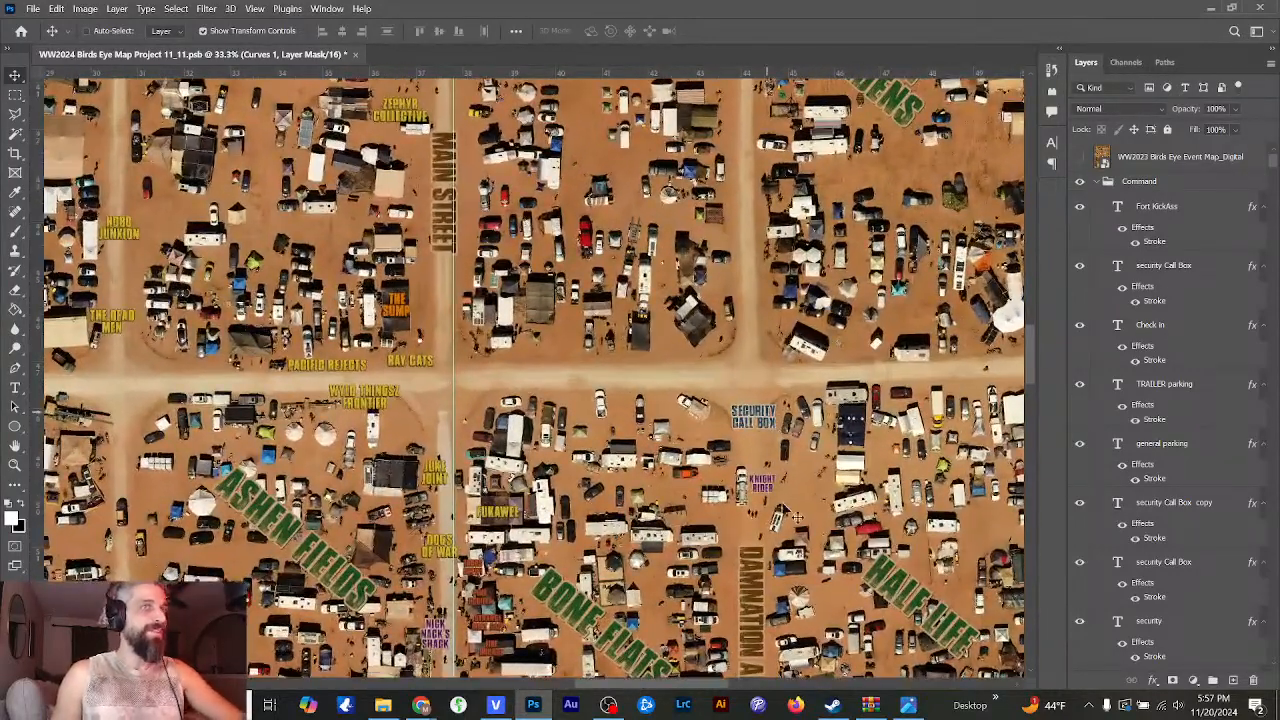
pyautogui.moveTo(697, 684); pyautogui.dragTo(684, 684)
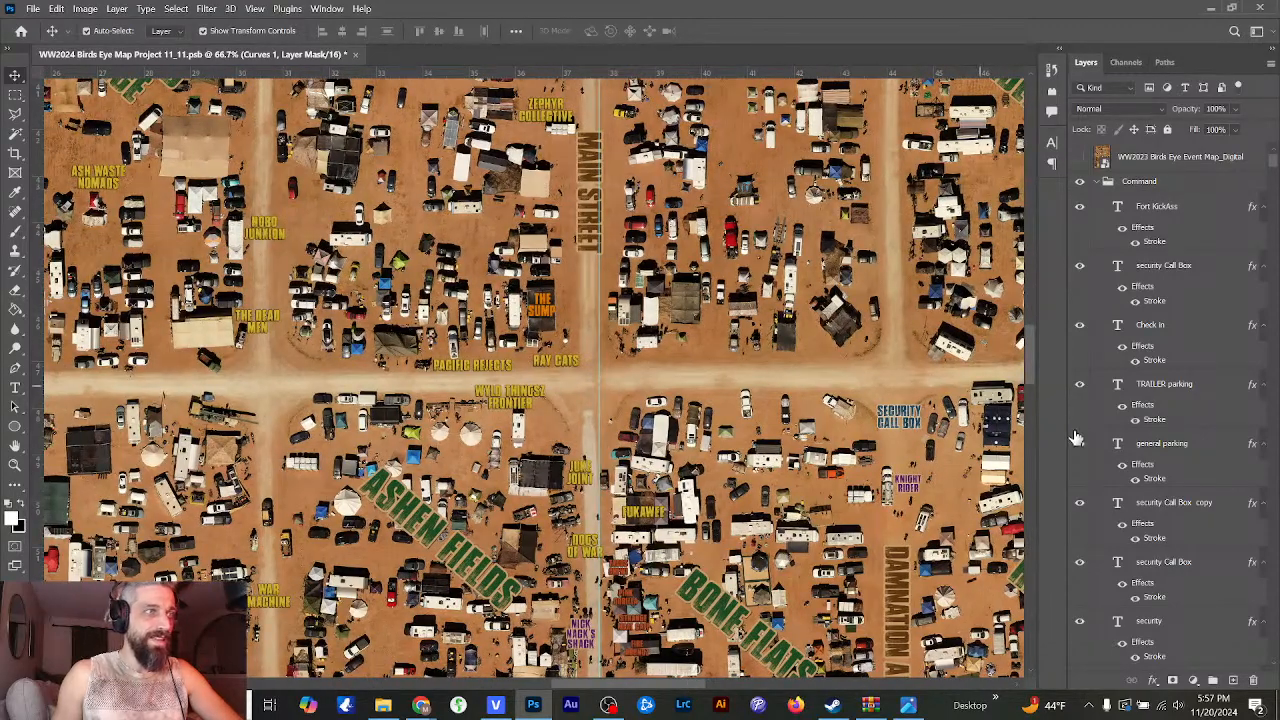
pyautogui.scroll(4, 1040, 385)
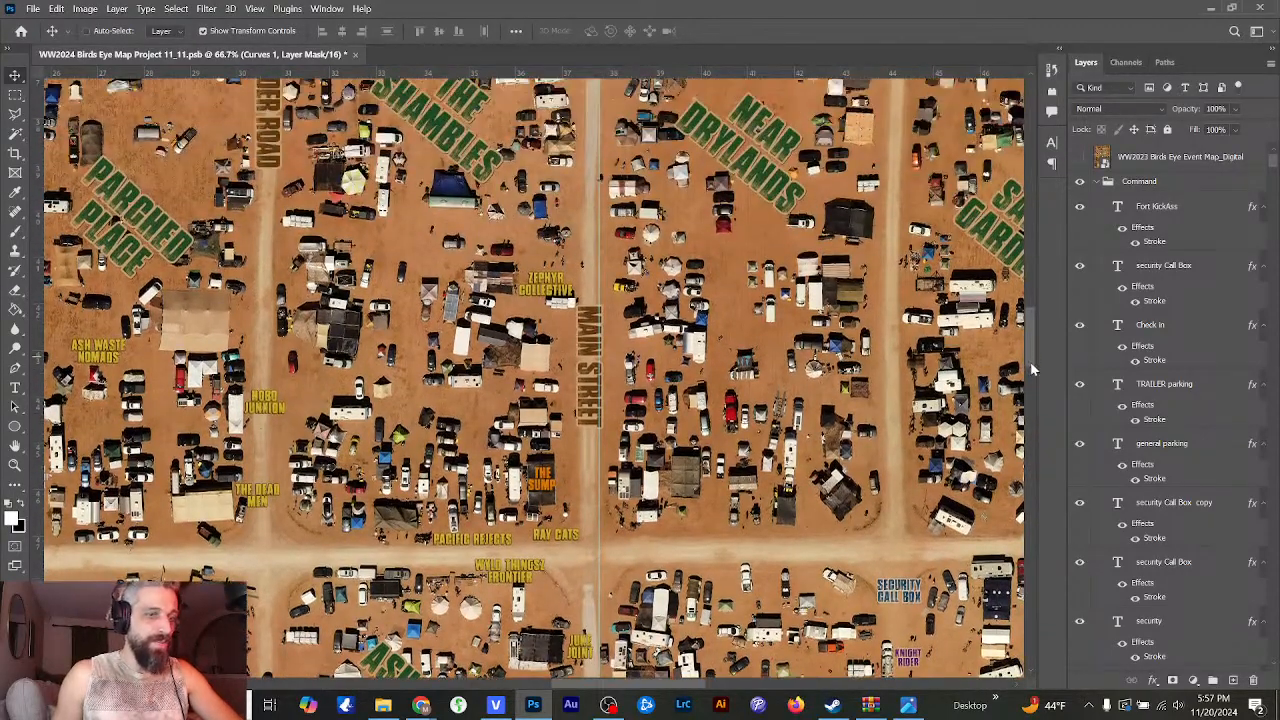
pyautogui.hotkey('ctrl', '+')
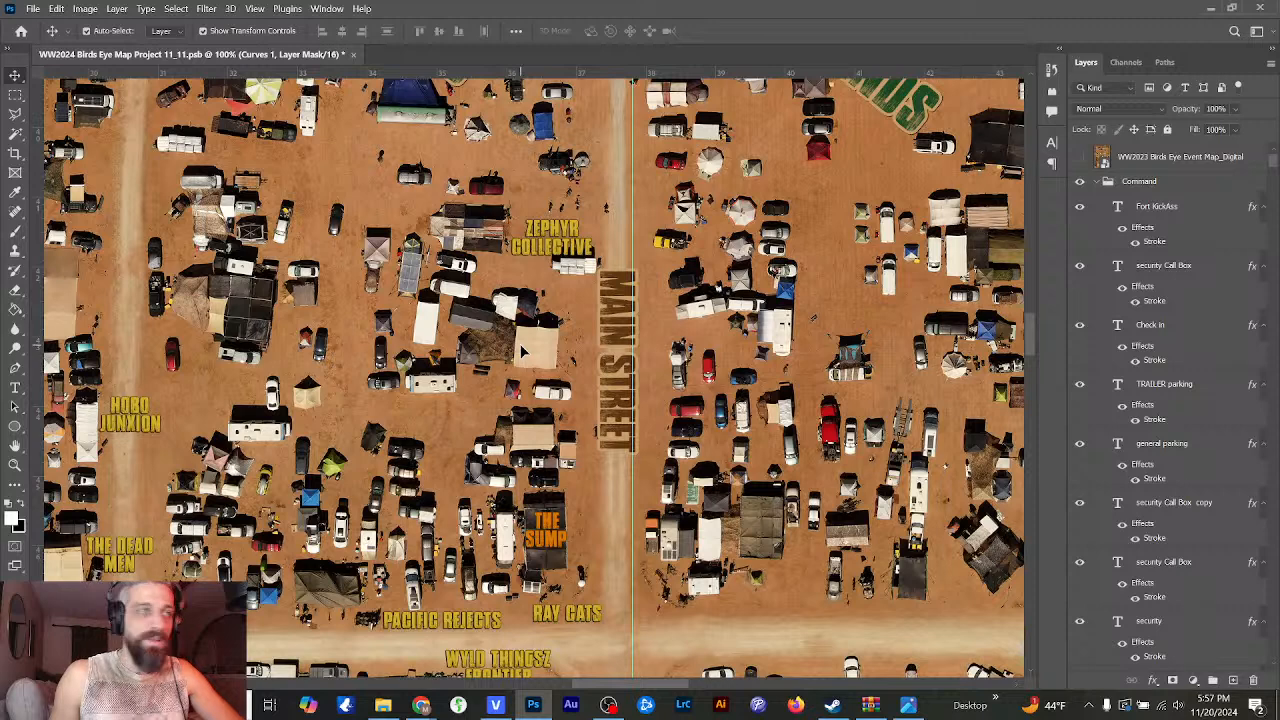
pyautogui.click(551, 245)
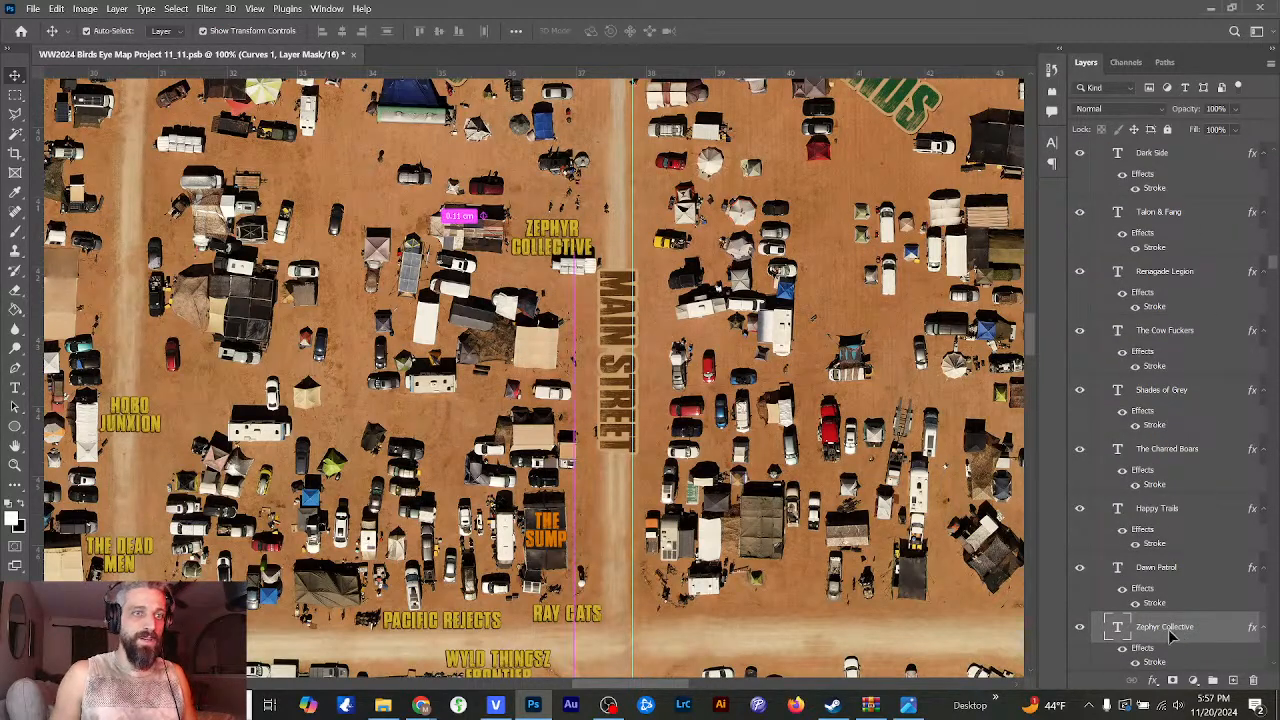
pyautogui.moveTo(1172, 637); pyautogui.dragTo(1236, 679)
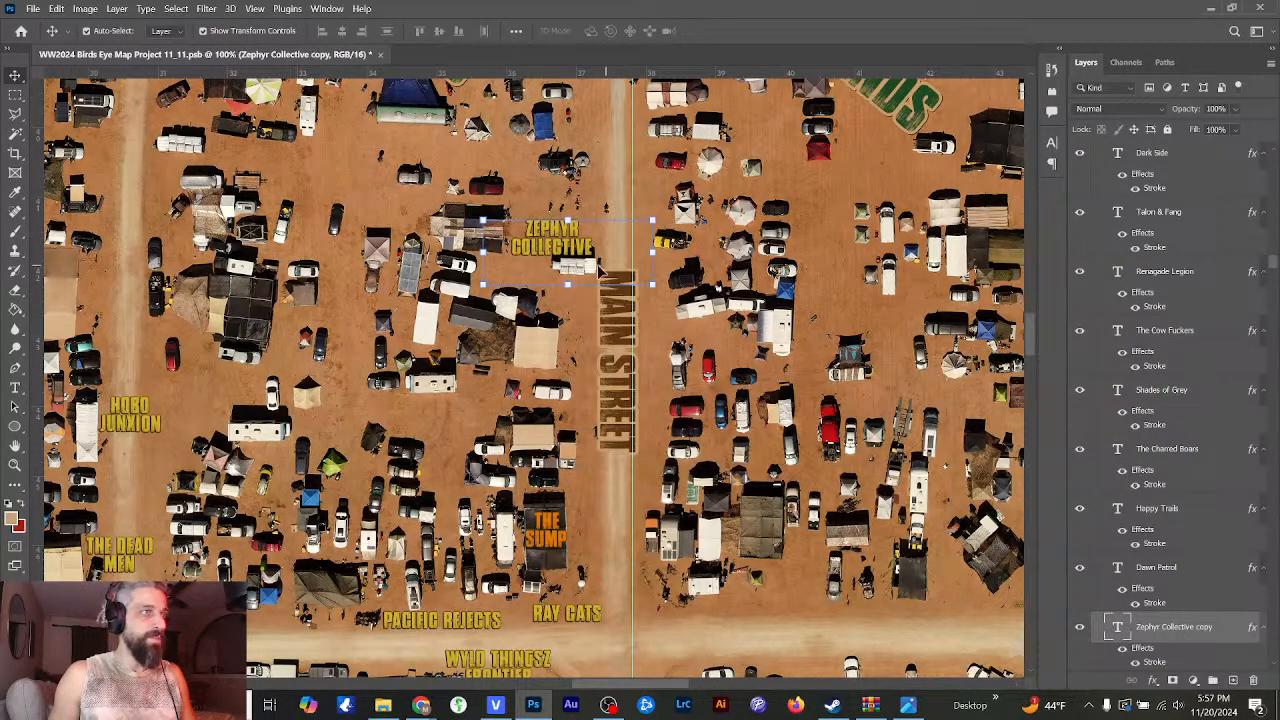
pyautogui.moveTo(562, 255); pyautogui.dragTo(562, 362)
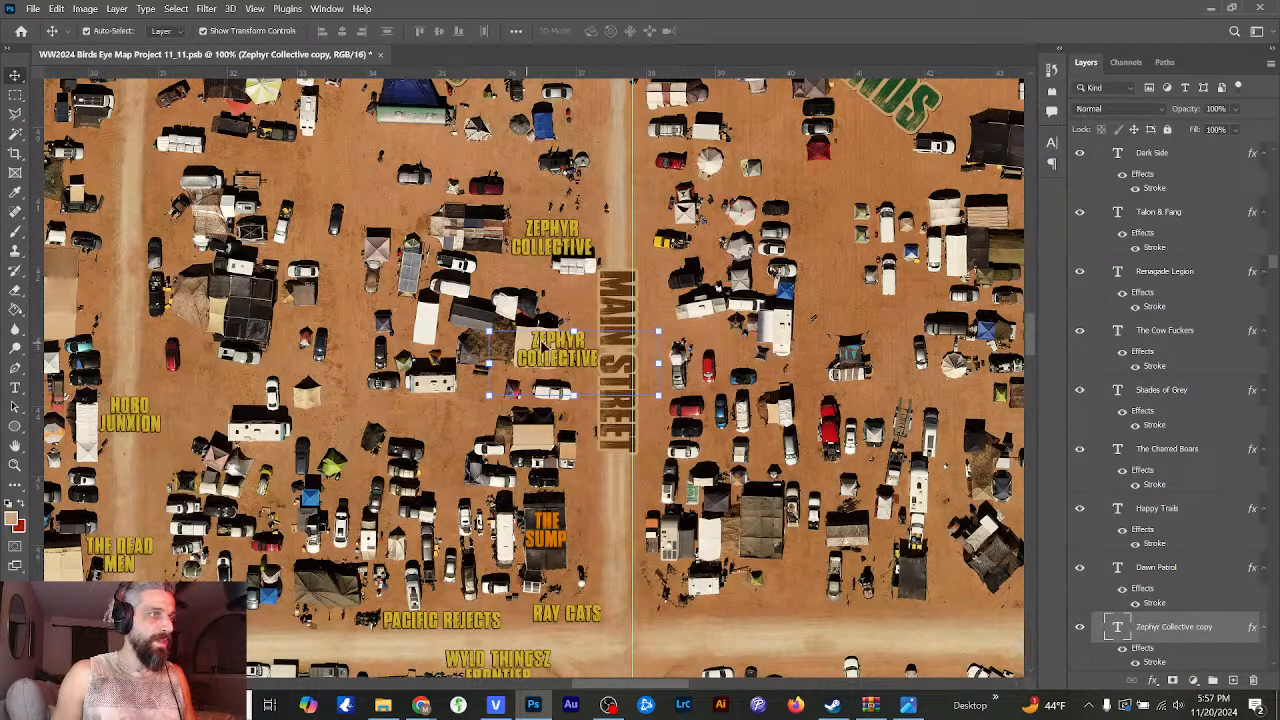
# - Replace the text of the copied Zephyr Collective label with "SCUM PIRATES" on two lines
pyautogui.click(16, 388)
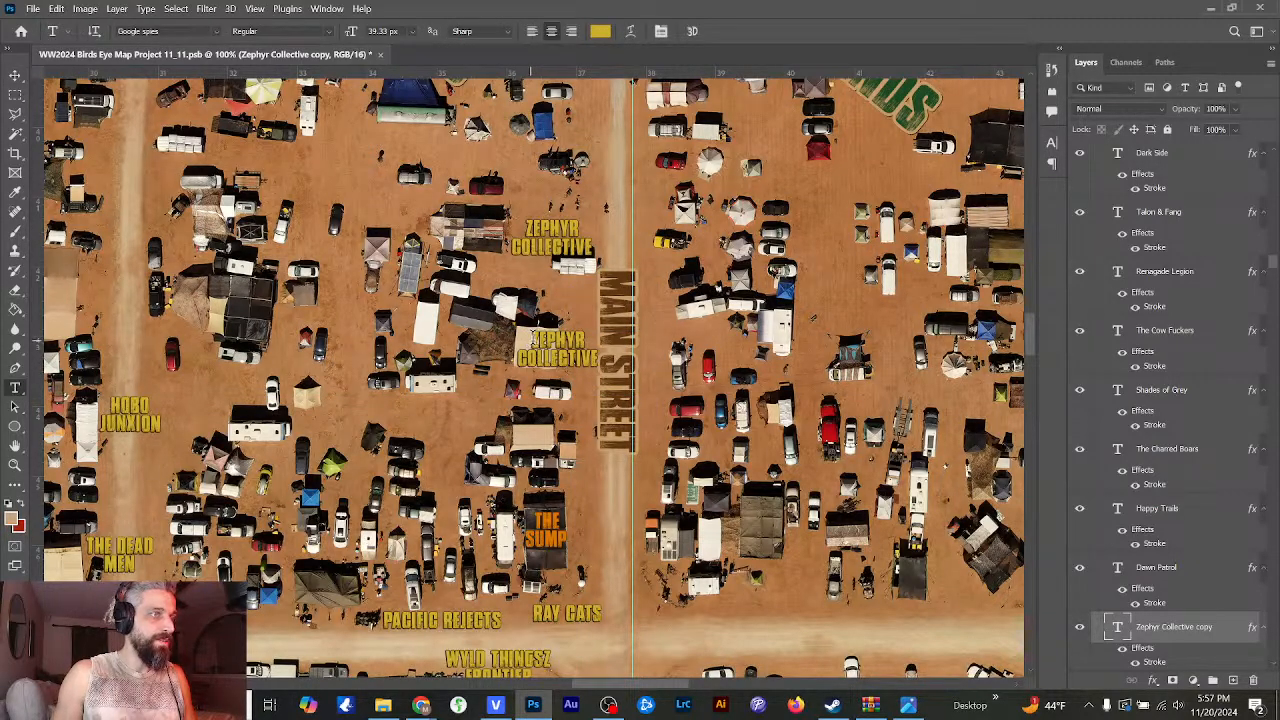
pyautogui.moveTo(520, 332); pyautogui.dragTo(602, 372)
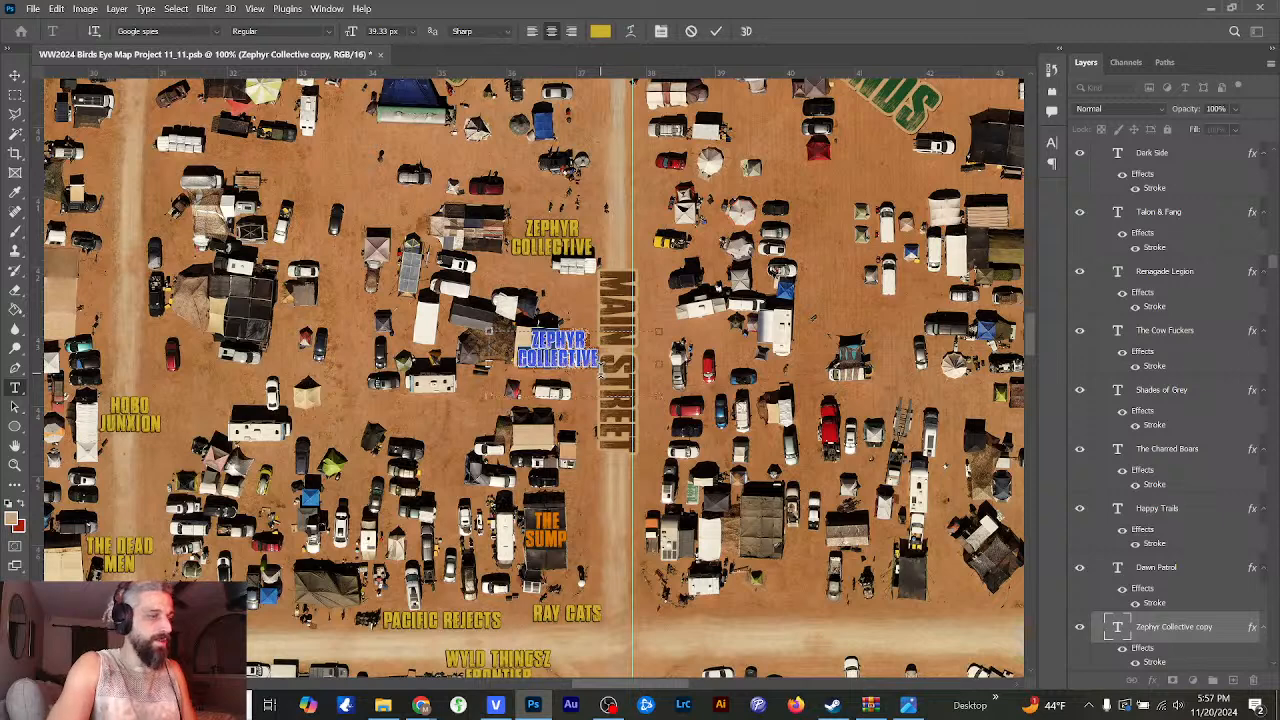
pyautogui.write('SCUM')
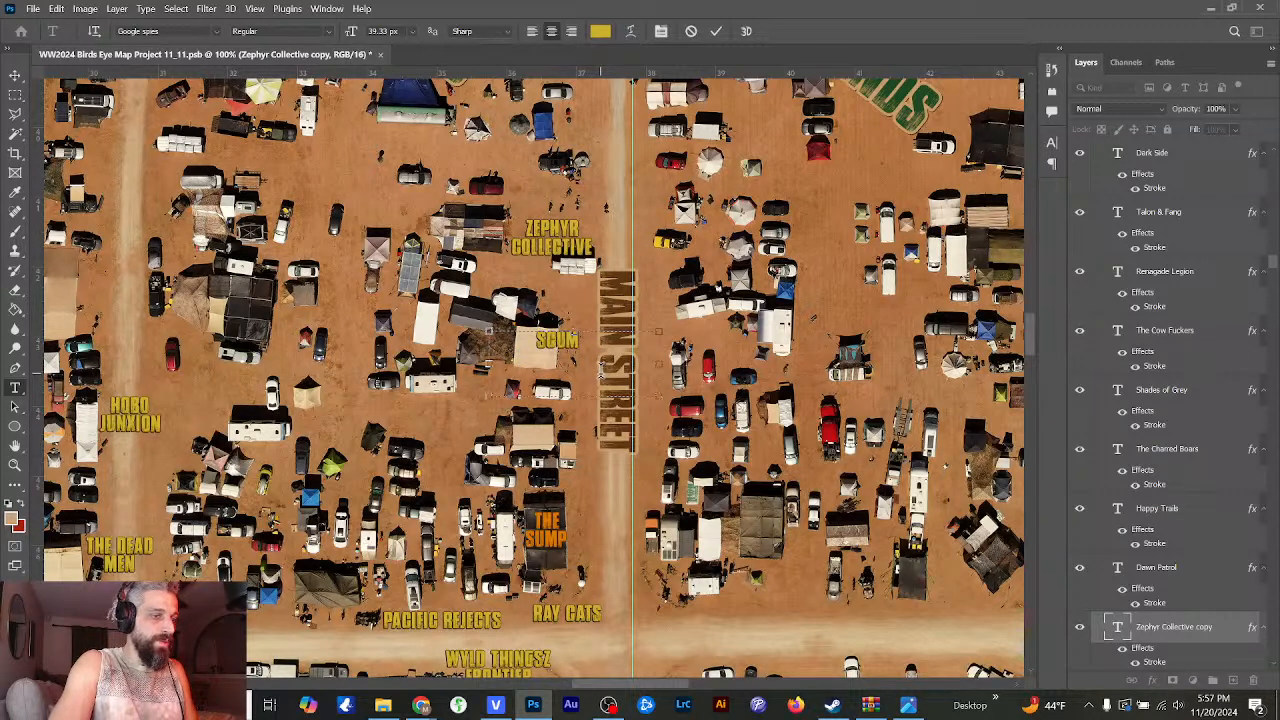
pyautogui.press('Return')
pyautogui.write('PIRO')
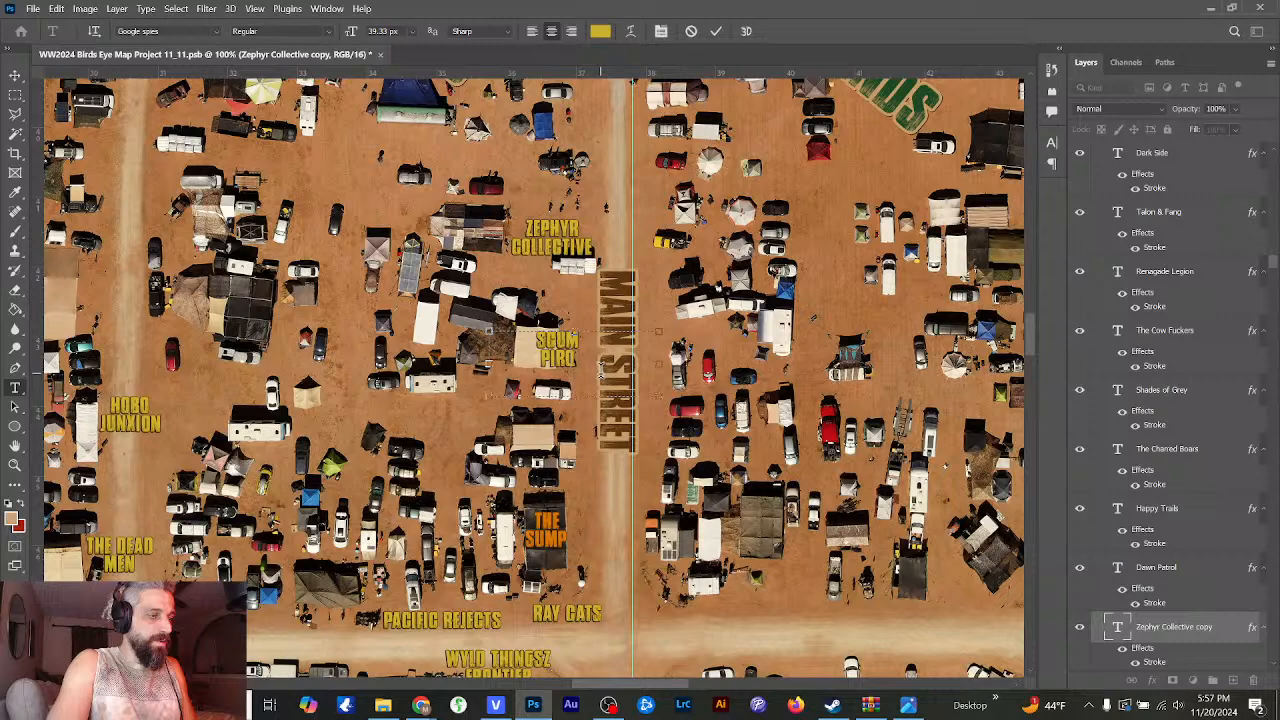
pyautogui.press('BackSpace')
pyautogui.write('ATES')
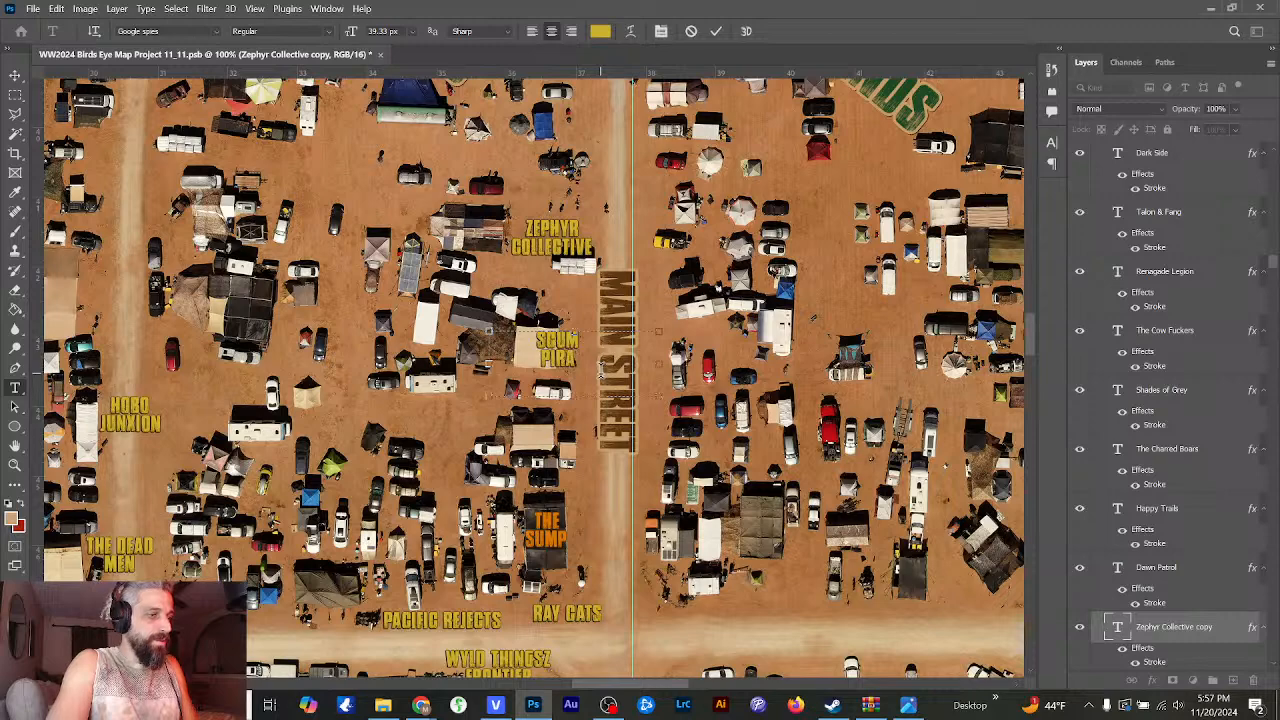
pyautogui.click(16, 77)
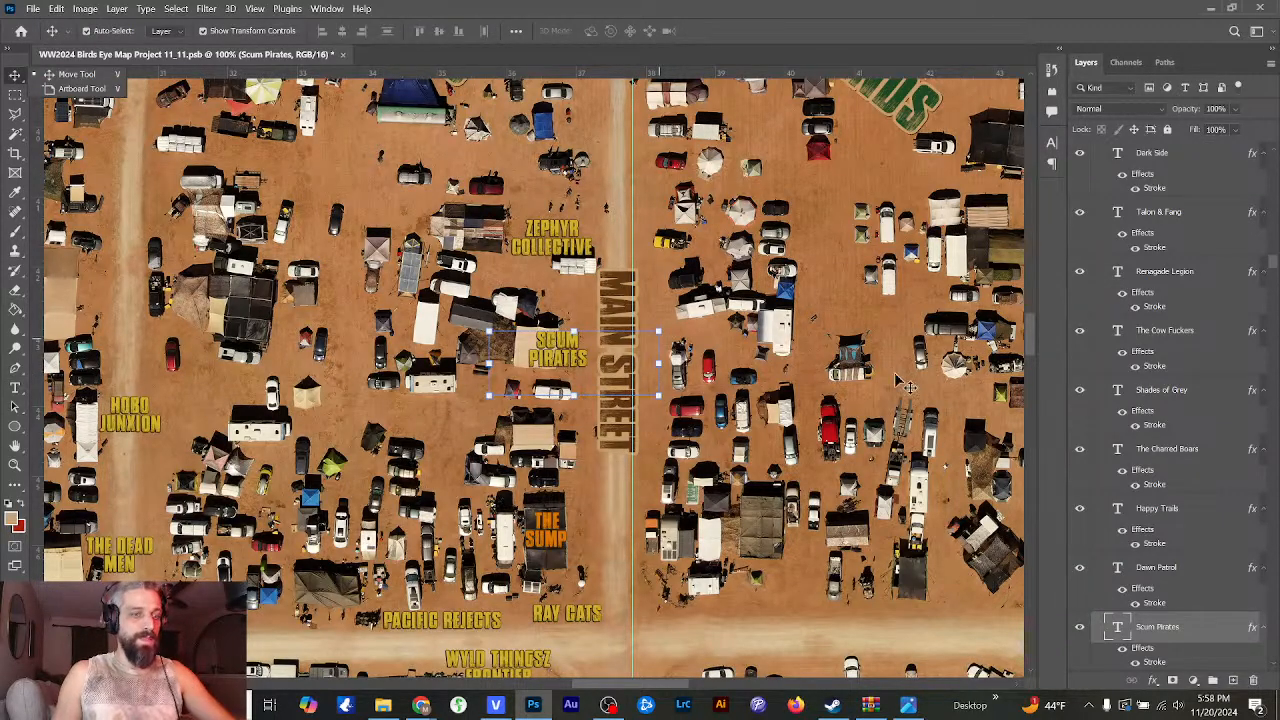
# - Shift the MAIN STREET label down the road and move the Scum Pirates label closer to the road beside the tan tent
pyautogui.moveTo(900, 376); pyautogui.dragTo(902, 377)
pyautogui.hotkey('ctrl', '-')
pyautogui.moveTo(595, 340); pyautogui.dragTo(591, 405)
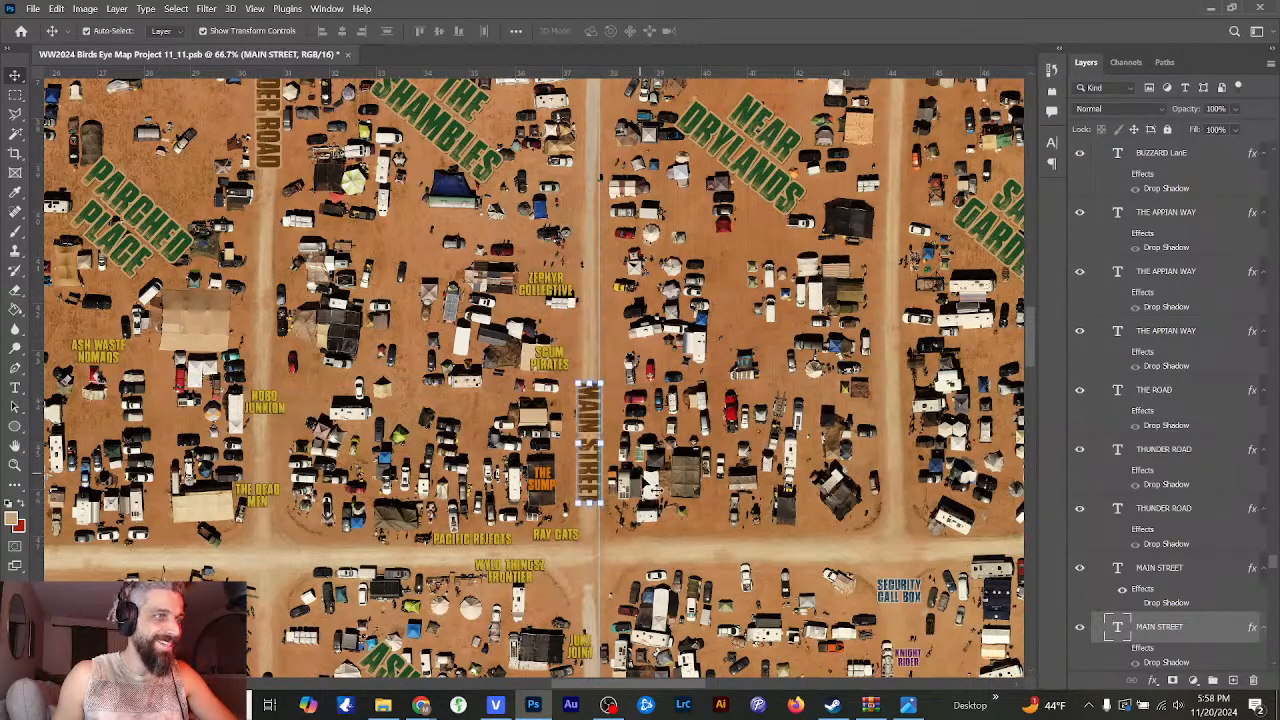
pyautogui.click(575, 352)
pyautogui.moveTo(573, 348); pyautogui.dragTo(574, 341)
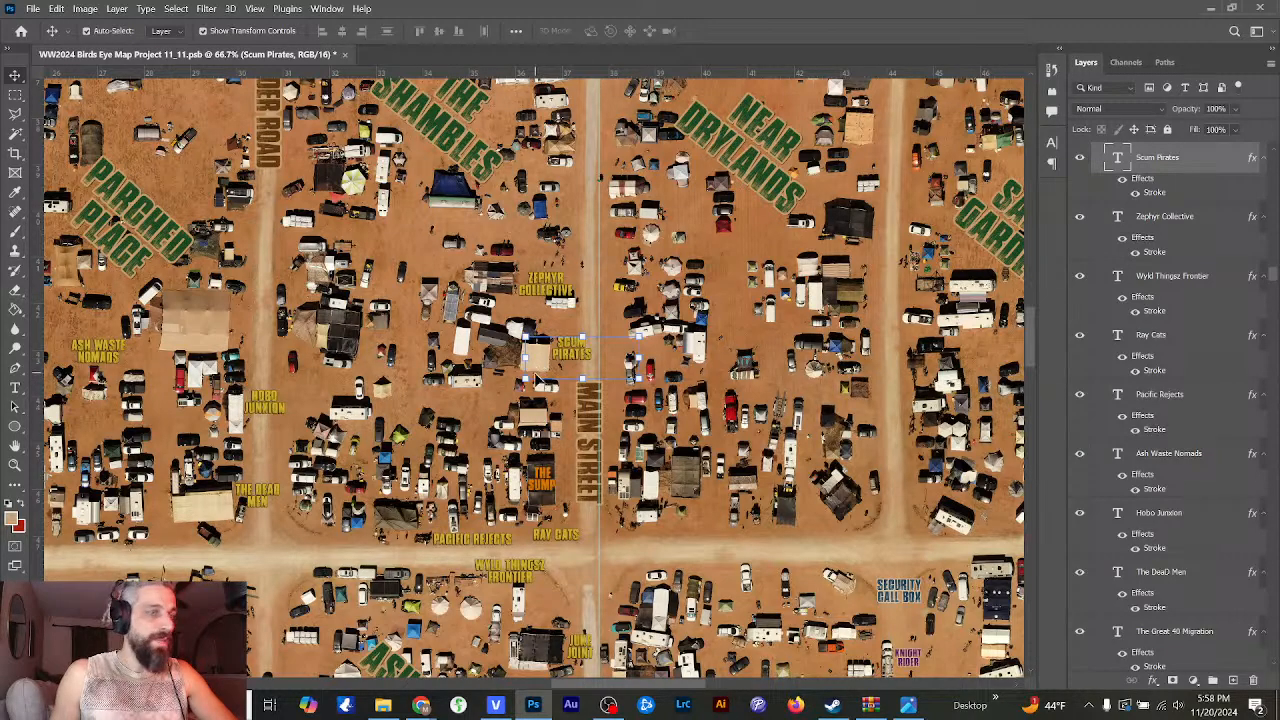
# - Move the MAIN STREET label up along its road so it ends beside the Zephyr Collective label
pyautogui.hotkey('ctrl', '+')
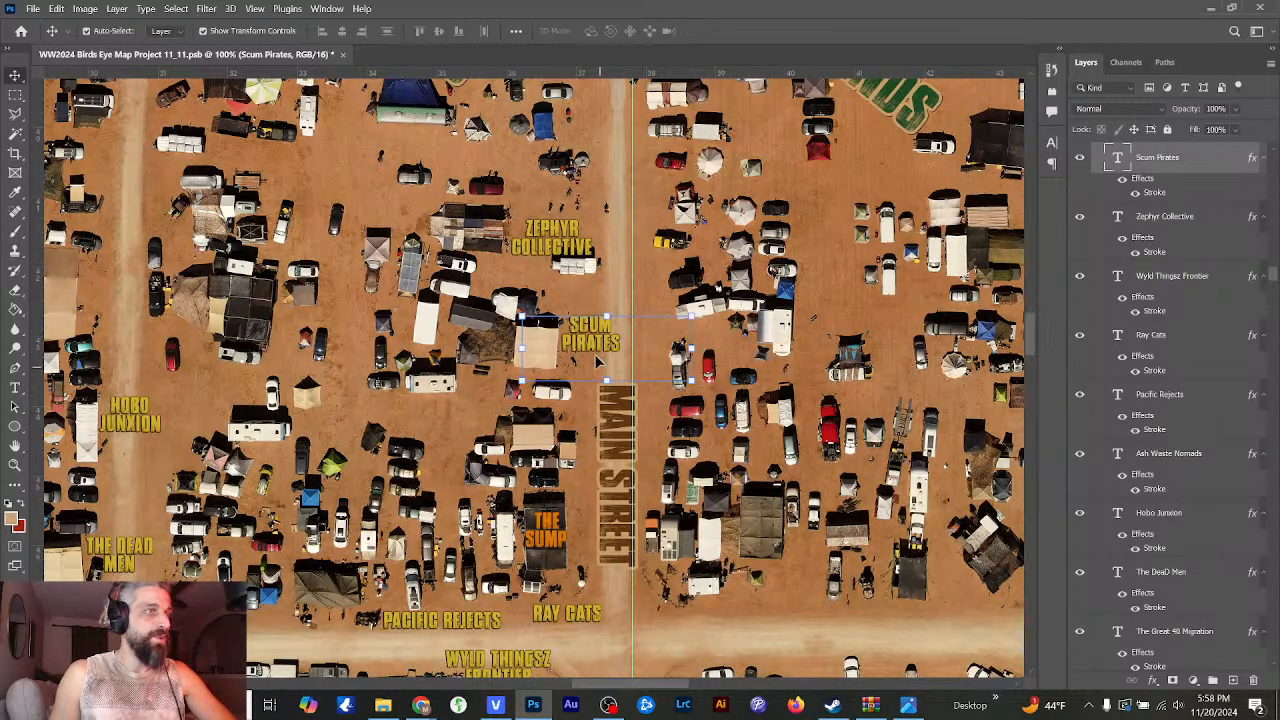
pyautogui.moveTo(618, 446); pyautogui.dragTo(597, 190)
pyautogui.hotkey('ctrl', '-')
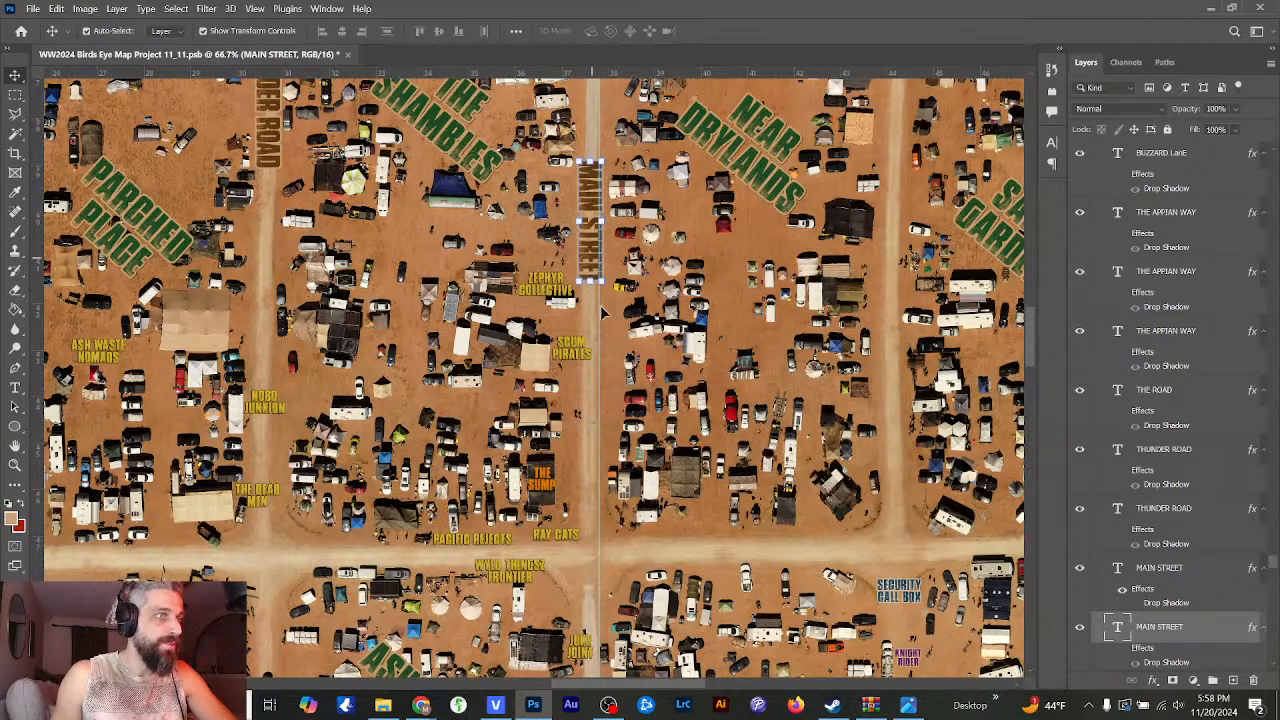
# - Place the Scum Pirates label just above The Sump and put a duplicate of it beside the tan tent below Zephyr Collective
pyautogui.click(576, 352)
pyautogui.moveTo(575, 407); pyautogui.dragTo(587, 441)
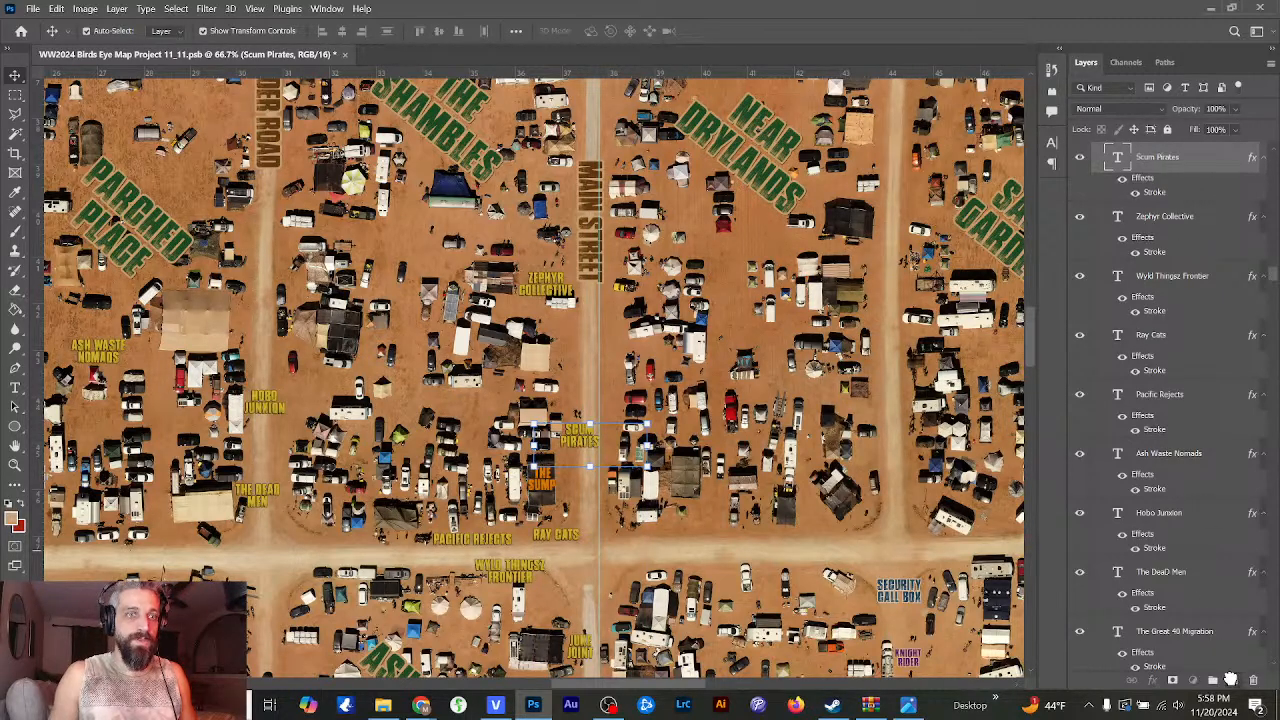
pyautogui.hotkey('ctrl', 'j')
pyautogui.moveTo(586, 440); pyautogui.dragTo(598, 360)
# - Replace the upper Scum Pirates copy's text with "THE RAT TRAP"
pyautogui.click(15, 388)
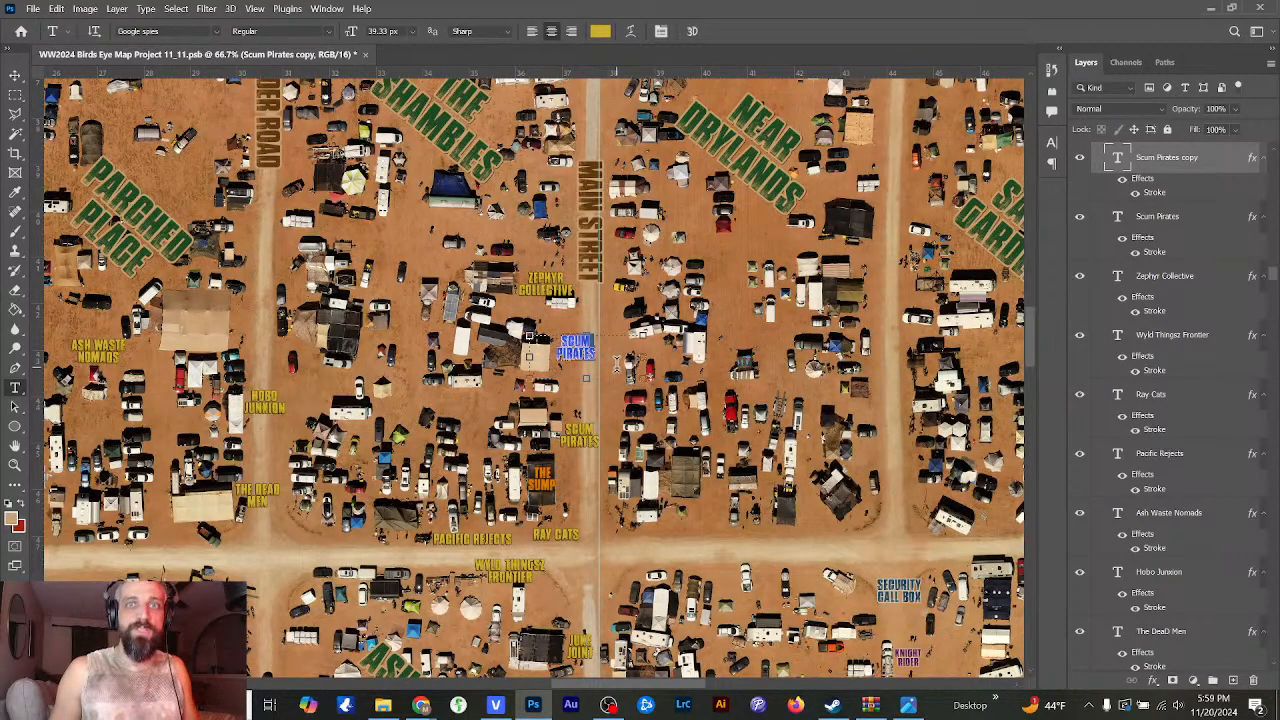
pyautogui.hscroll(2, 534, 377)
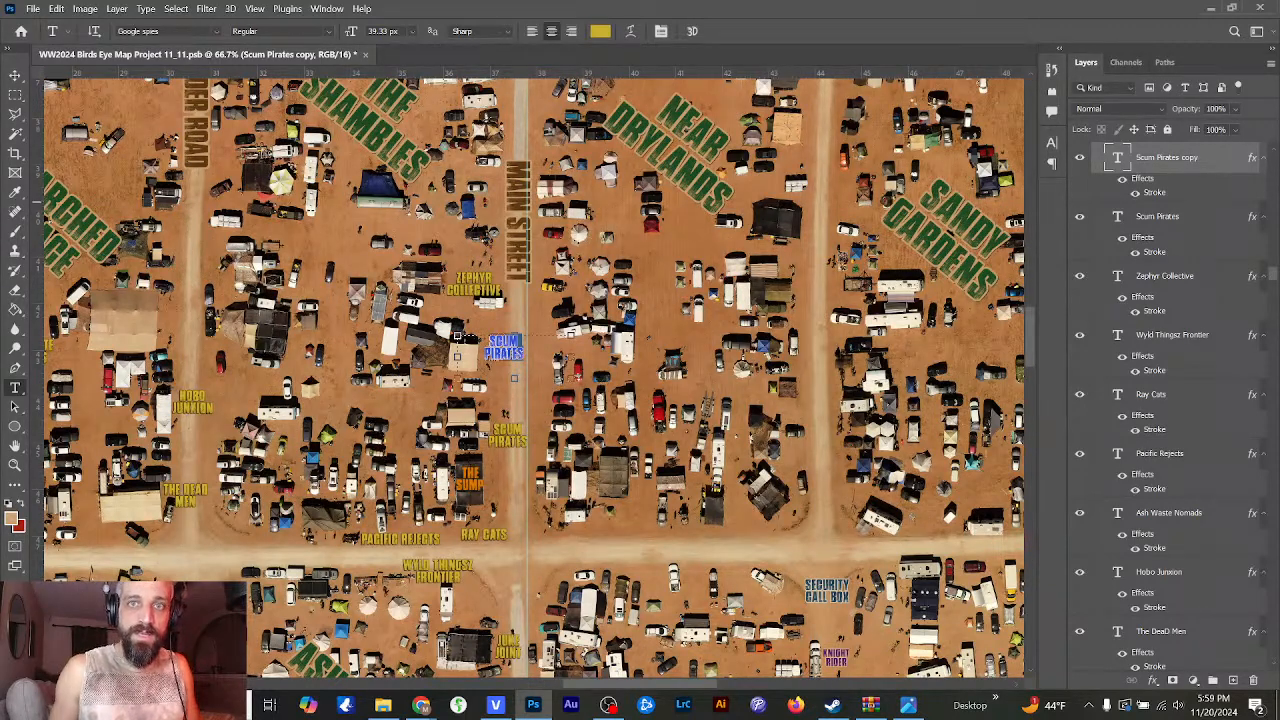
pyautogui.hscroll(1, 475, 352)
pyautogui.click(471, 352)
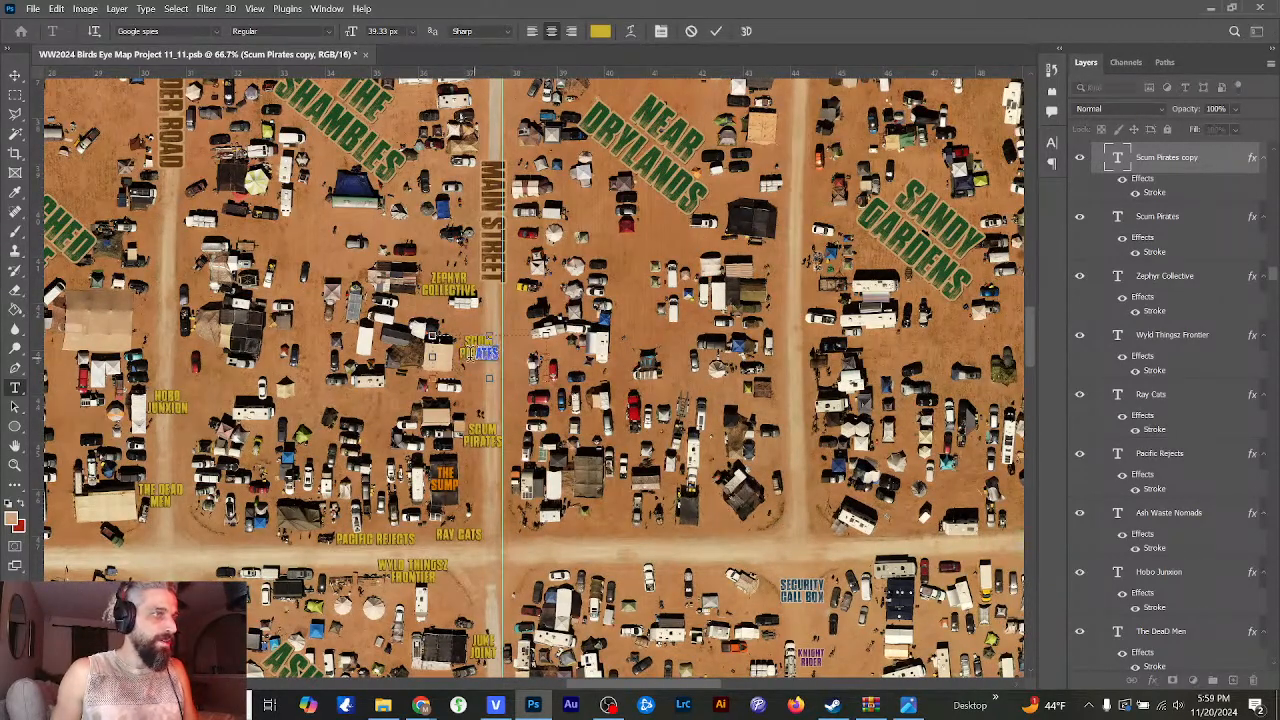
pyautogui.moveTo(470, 350); pyautogui.dragTo(455, 333)
pyautogui.press('BackSpace')
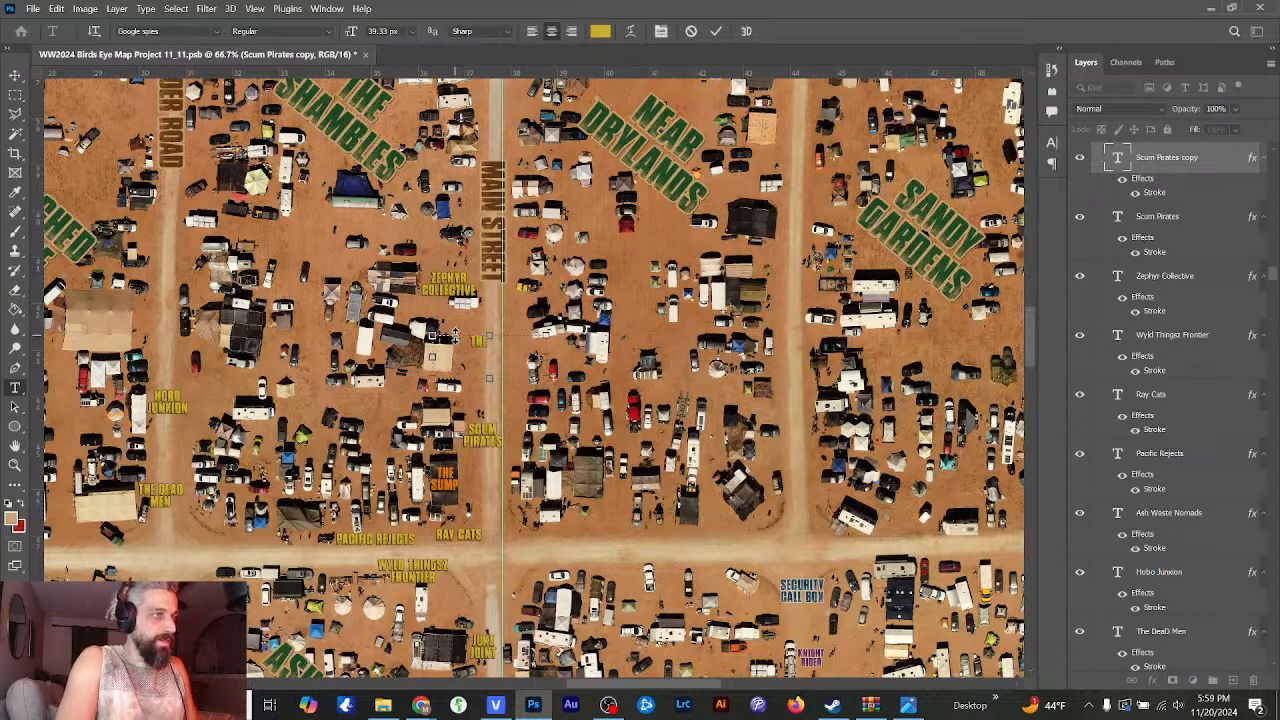
pyautogui.write('THE RAT')
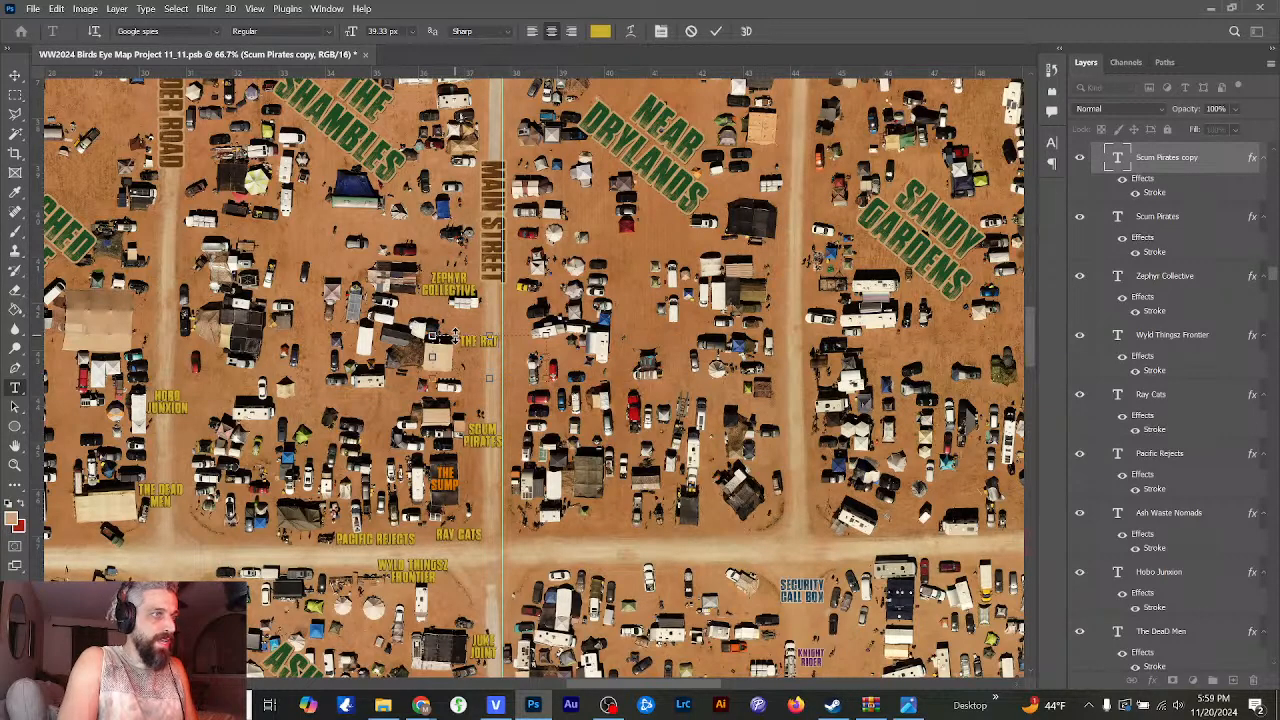
pyautogui.write(' TRA')
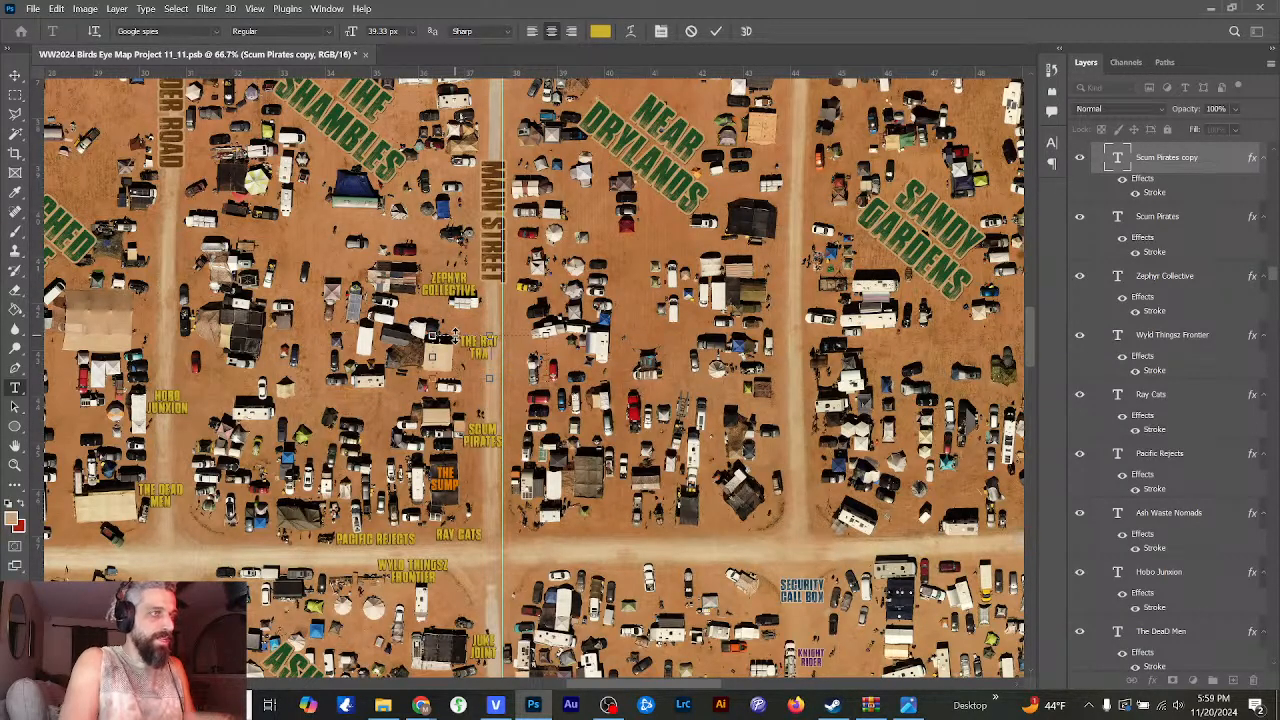
pyautogui.write('PS')
pyautogui.press('BackSpace')
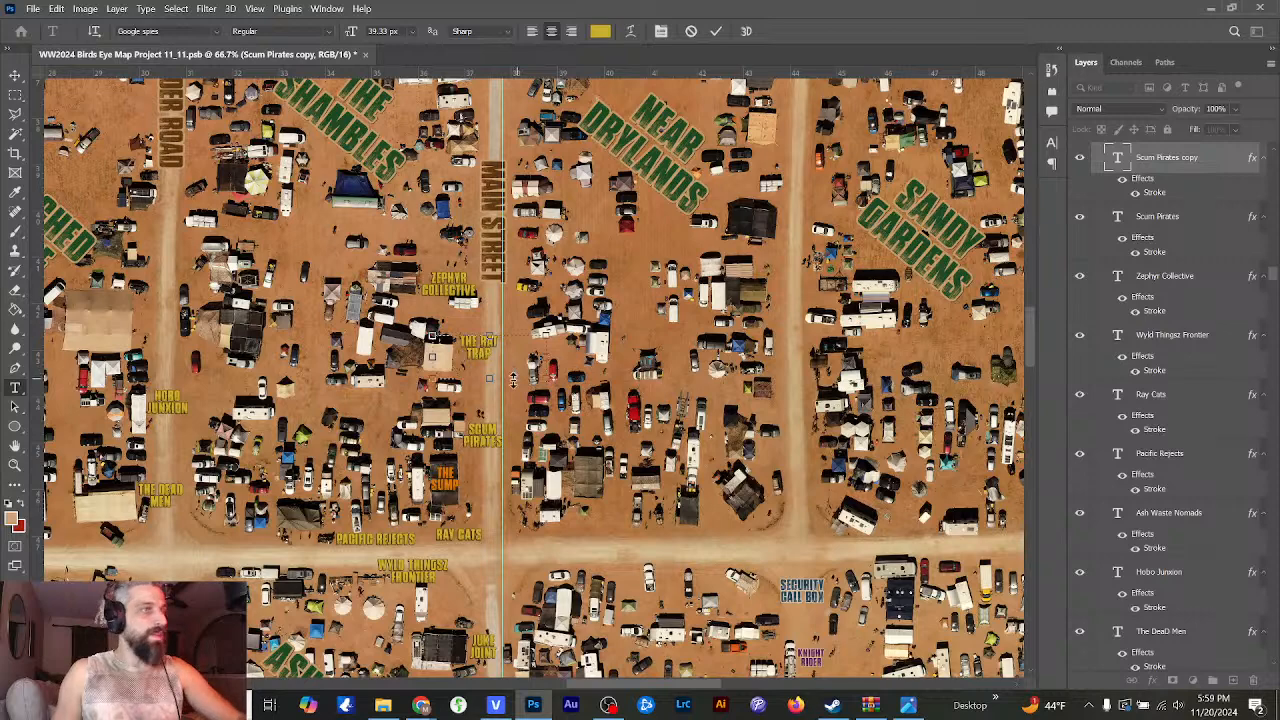
pyautogui.hotkey('ctrl', '+')
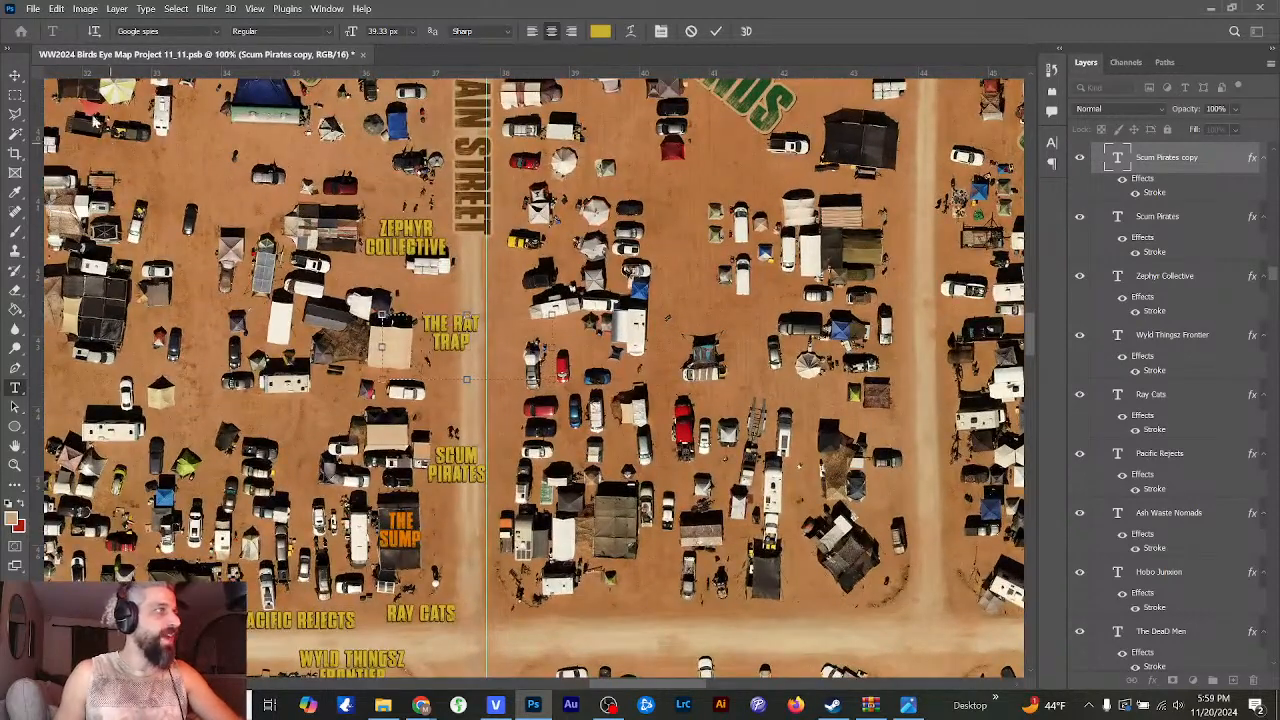
pyautogui.press('Escape')
# - Nudge The Rat Trap label slightly down beside the tan tent and deselect it
pyautogui.press('v')
pyautogui.moveTo(455, 345); pyautogui.dragTo(455, 358)
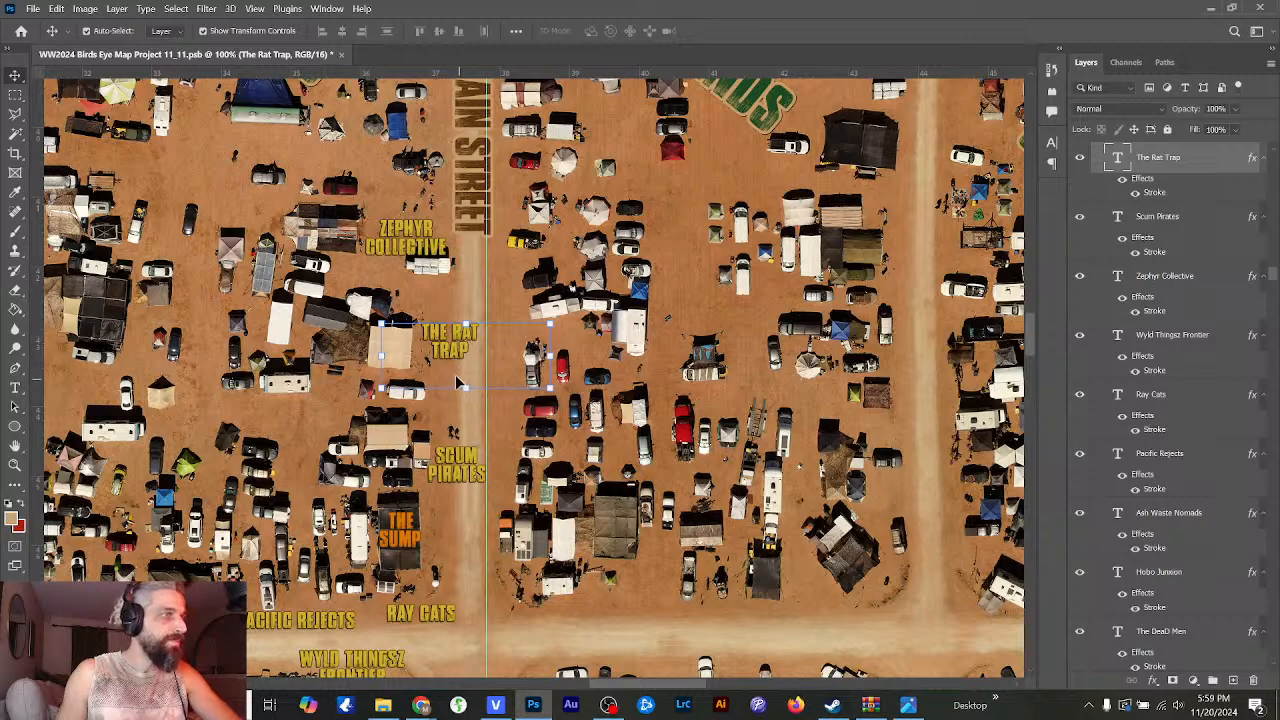
pyautogui.click(466, 384)
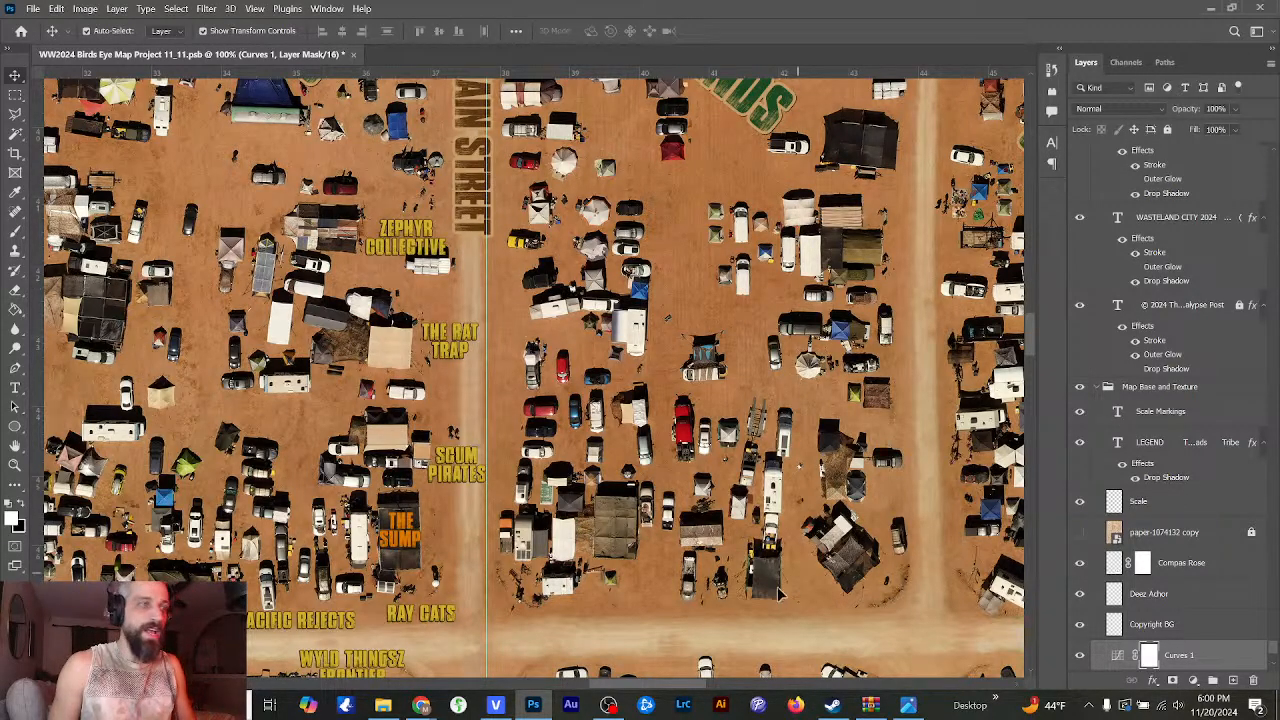
# - Compare the blocks along Fallout Path near The Green Place using the 2023 map layer, and examine the 2024 camps there up close
pyautogui.moveTo(601, 686); pyautogui.dragTo(737, 678)
pyautogui.hotkey('ctrl', '-')
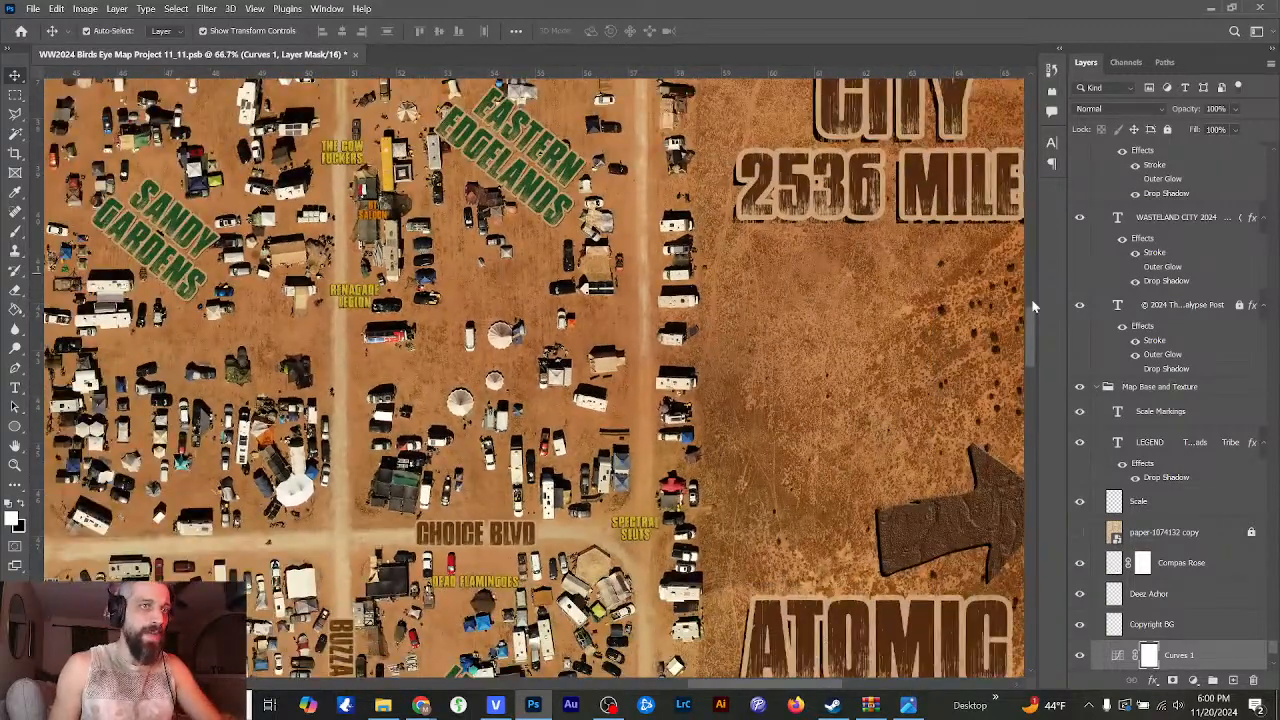
pyautogui.moveTo(1030, 318); pyautogui.dragTo(1027, 402)
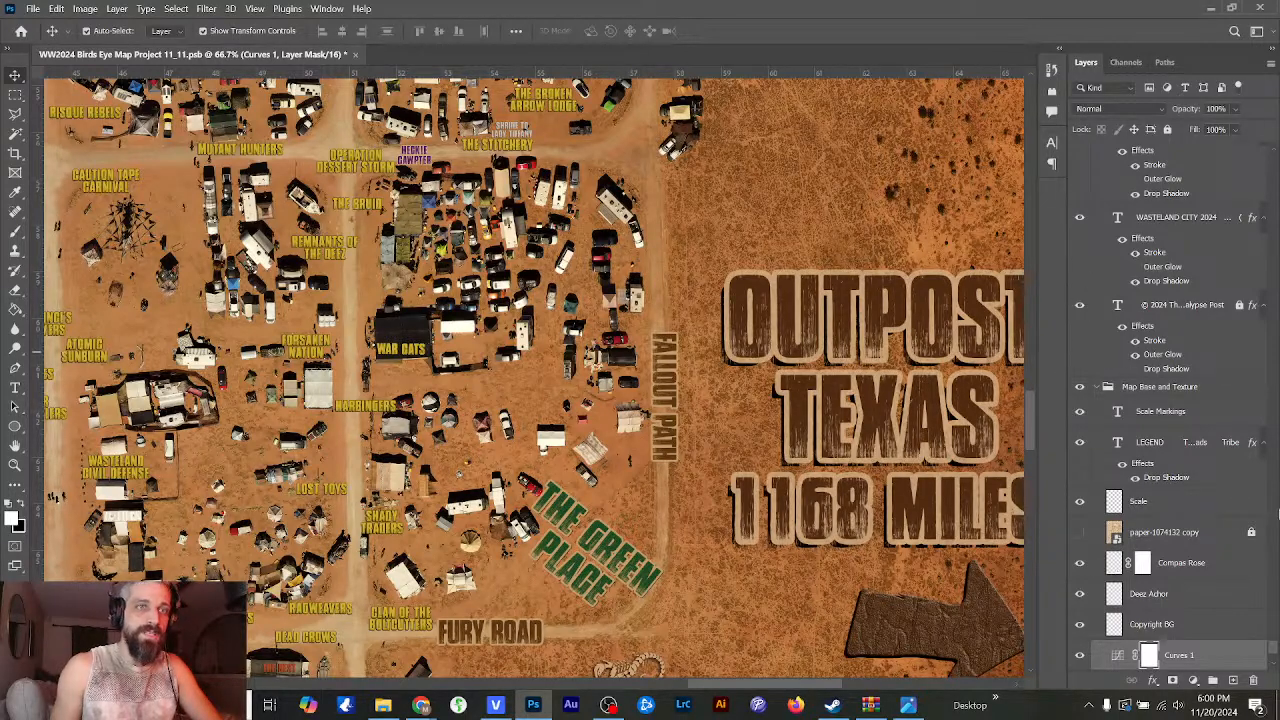
pyautogui.moveTo(1273, 652); pyautogui.dragTo(1261, 165)
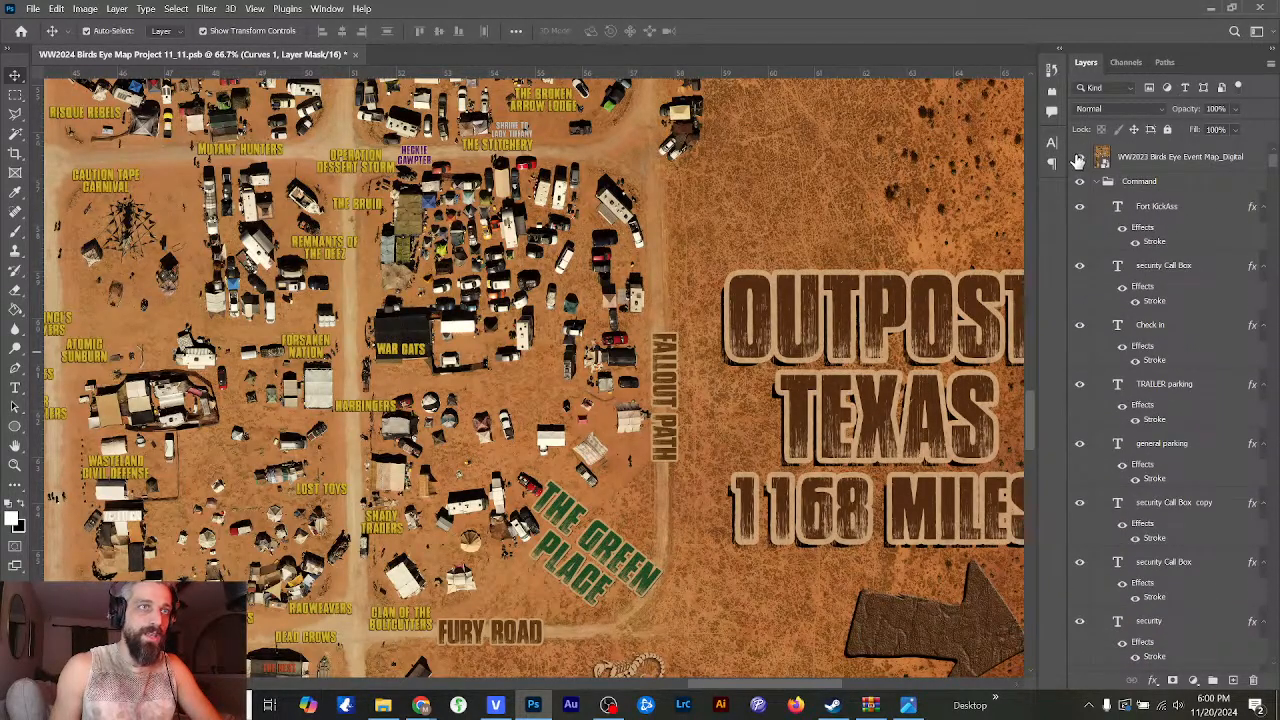
pyautogui.click(1080, 160)
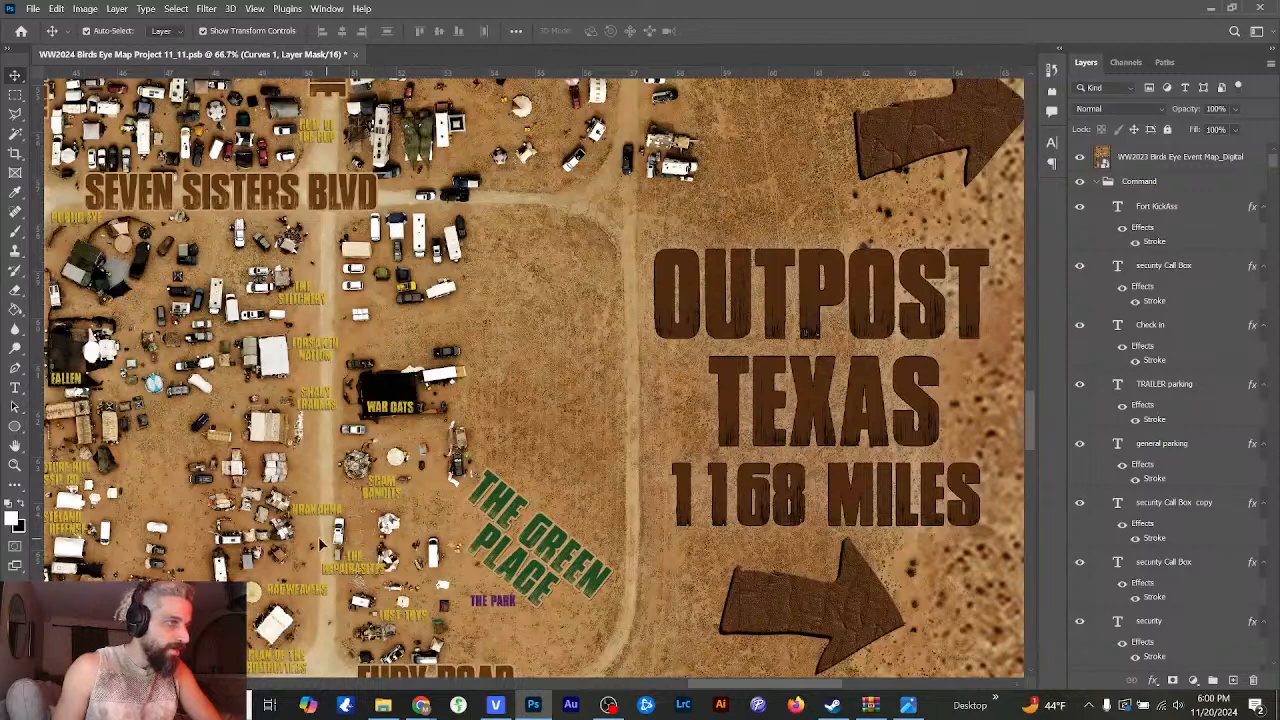
pyautogui.click(1080, 160)
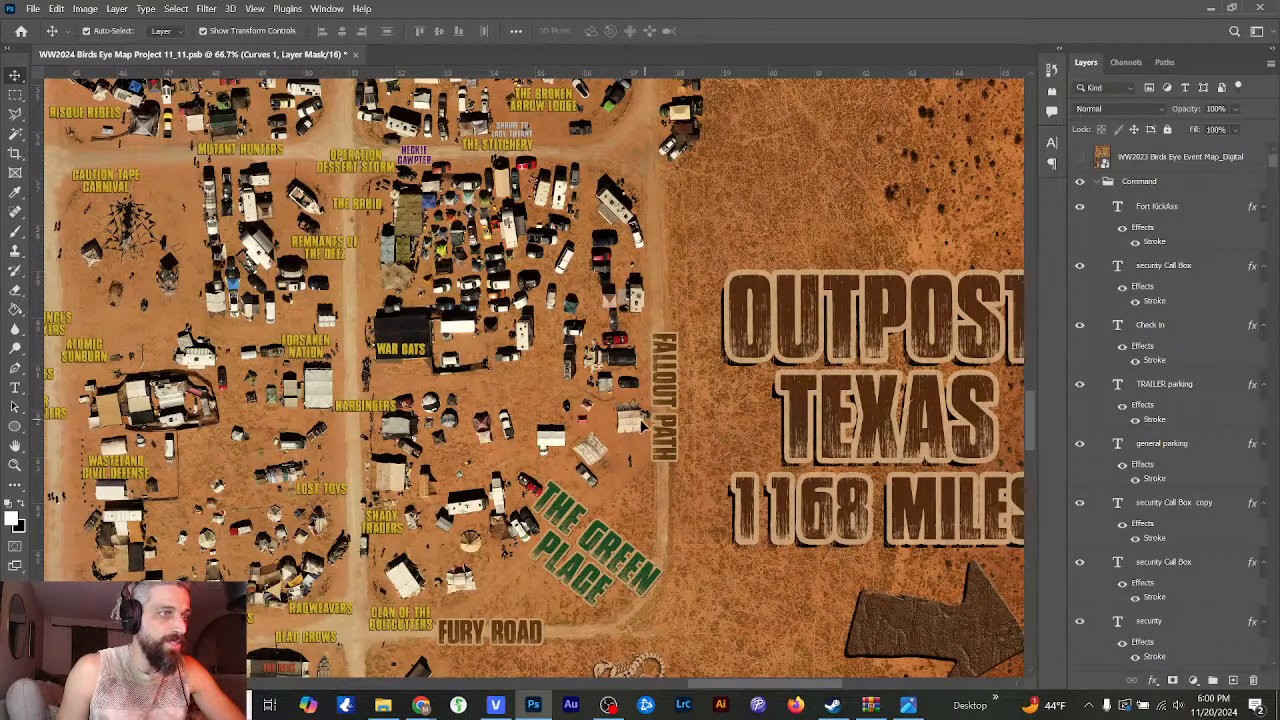
pyautogui.hotkey('ctrl', '+')
pyautogui.hotkey('ctrl', '+')
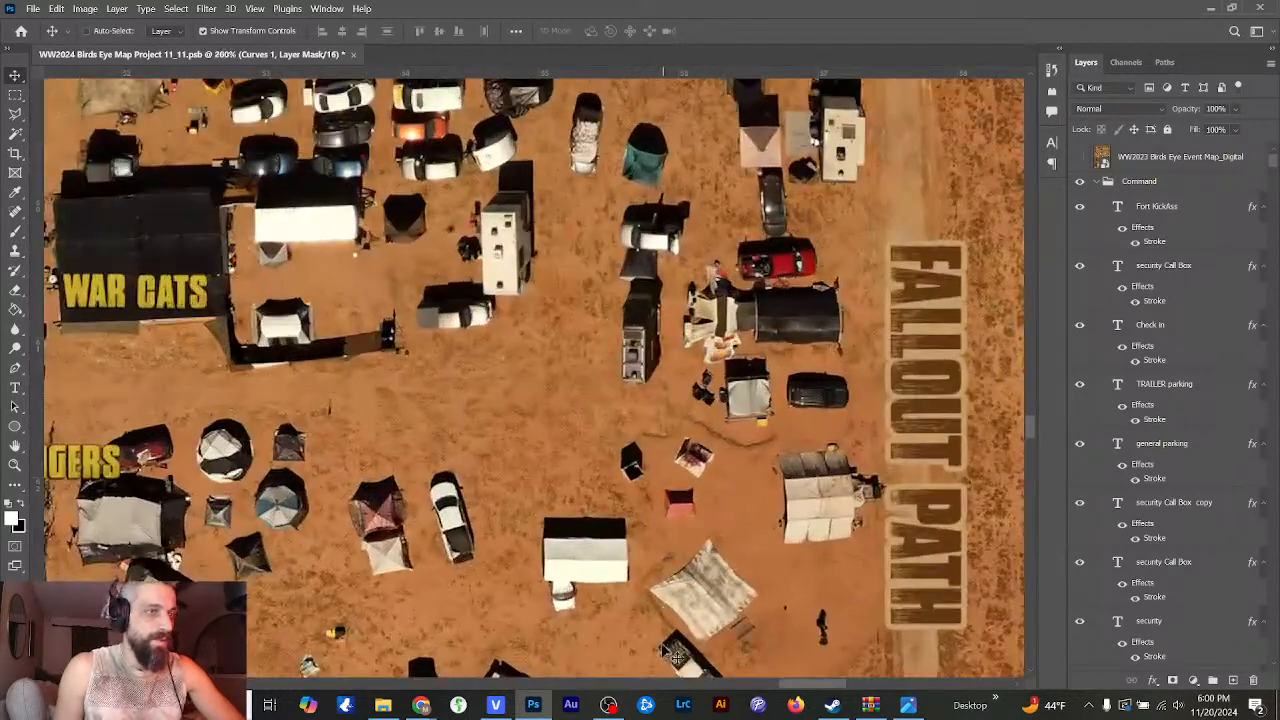
pyautogui.hscroll(3, 794, 686)
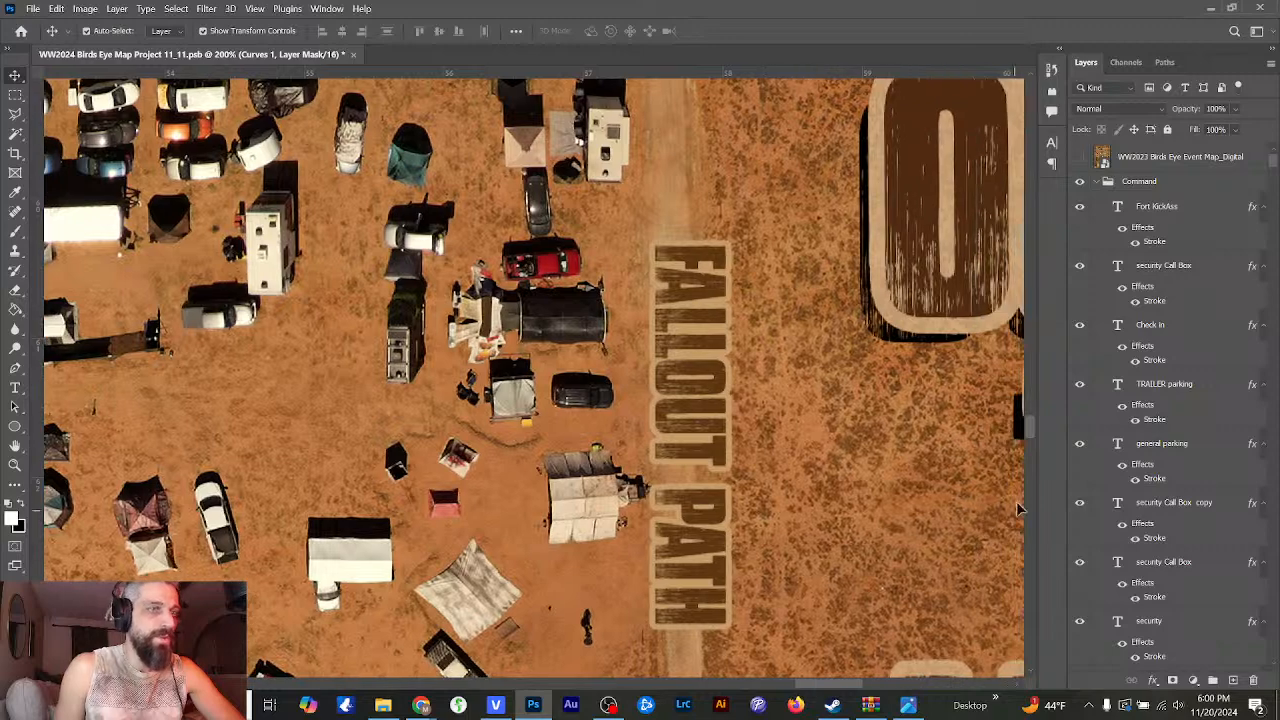
pyautogui.scroll(-3, 1033, 430)
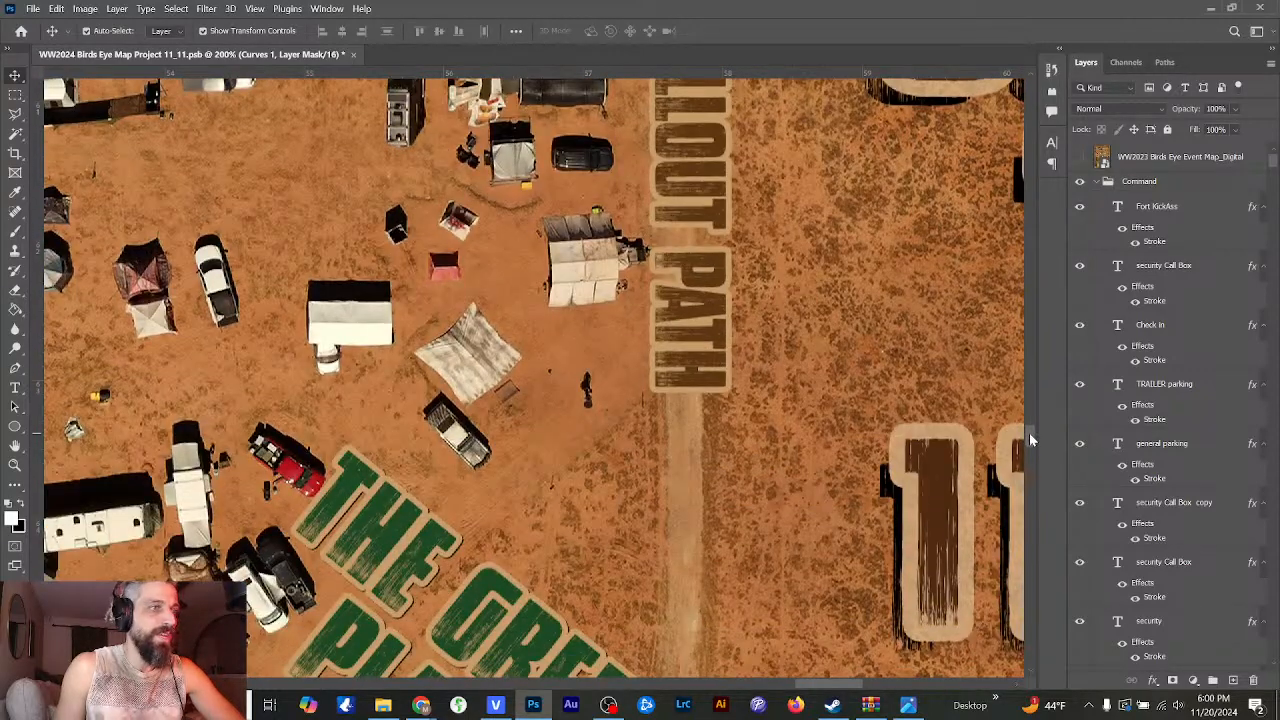
pyautogui.hotkey('ctrl', '-')
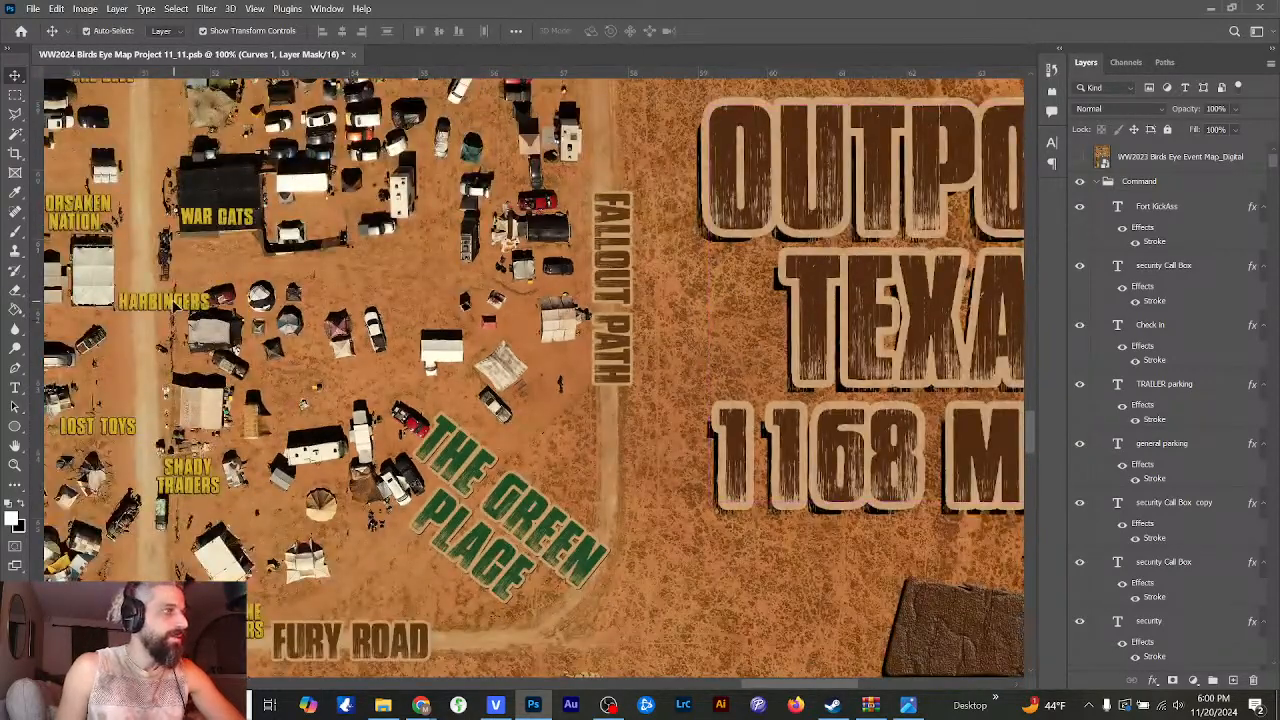
# - Duplicate the Harbingers label and place the copy beside the lower end of Fallout Path, above The Green Place
pyautogui.click(172, 305)
pyautogui.moveTo(1162, 637); pyautogui.dragTo(1233, 680)
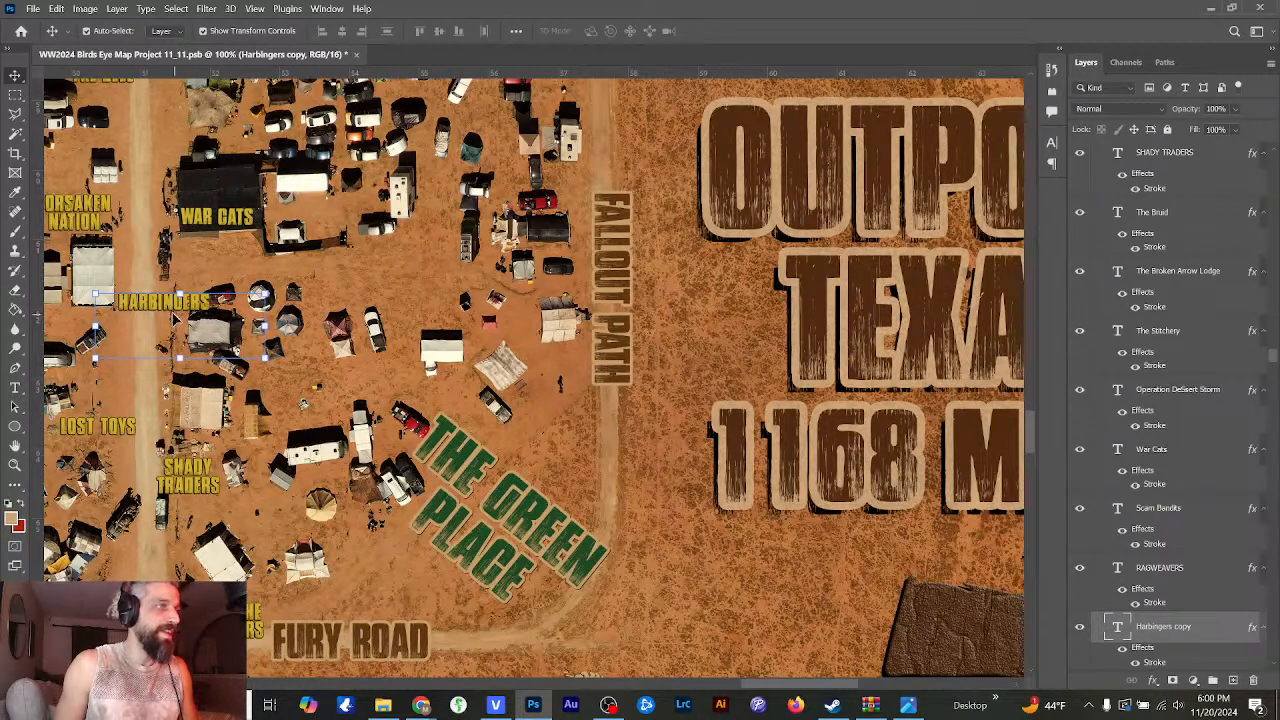
pyautogui.moveTo(254, 326); pyautogui.dragTo(657, 382)
# - Replace the text of the copied Harbingers label with "VRAKARNA"
pyautogui.click(15, 388)
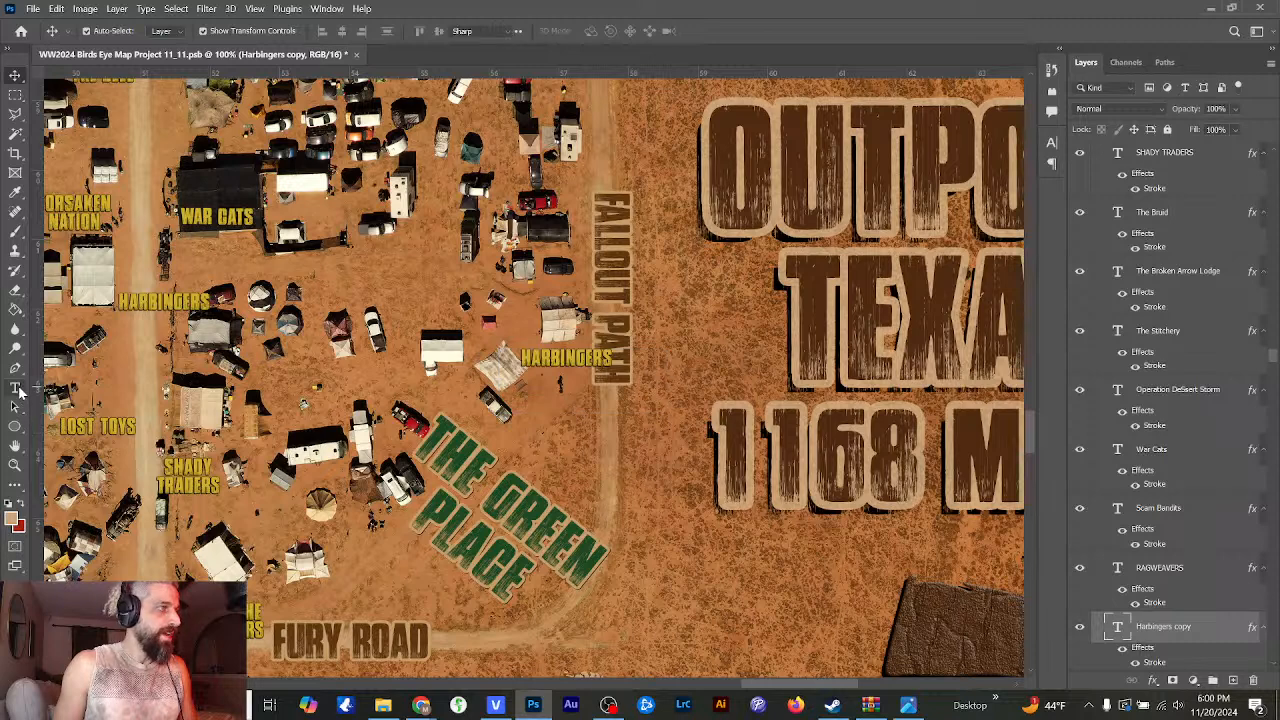
pyautogui.moveTo(522, 357); pyautogui.dragTo(616, 368)
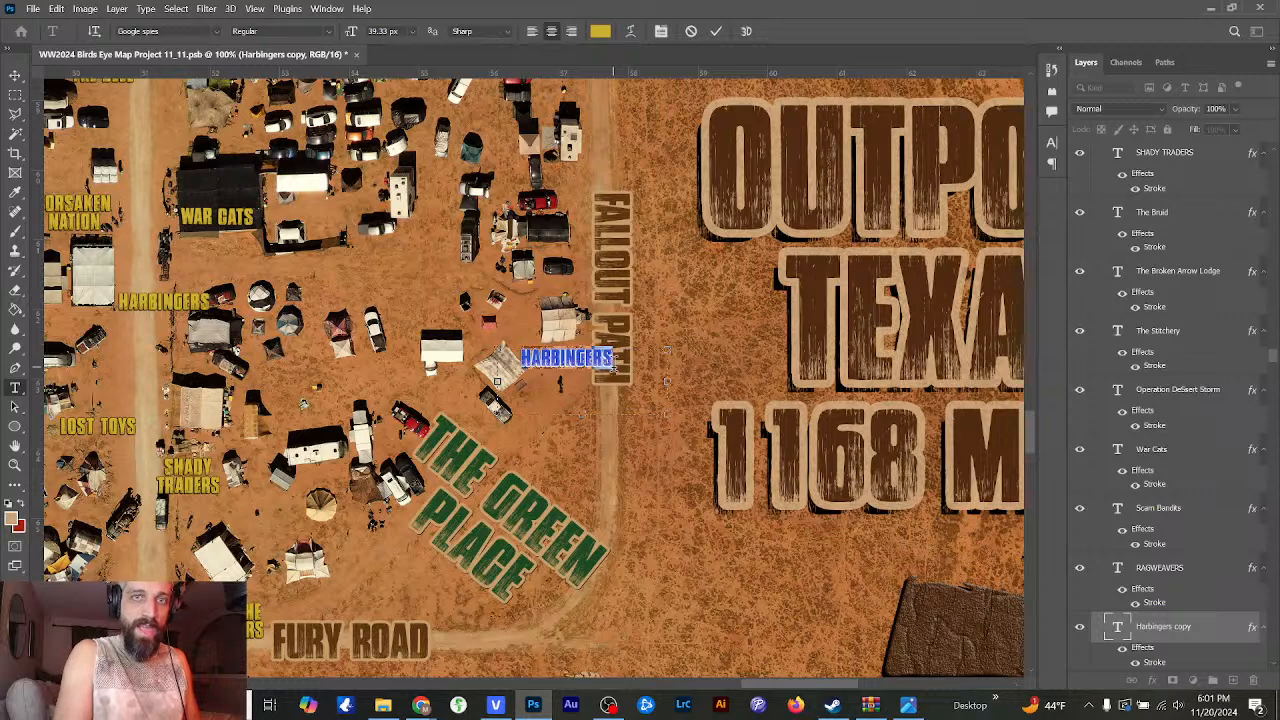
pyautogui.write('VRA')
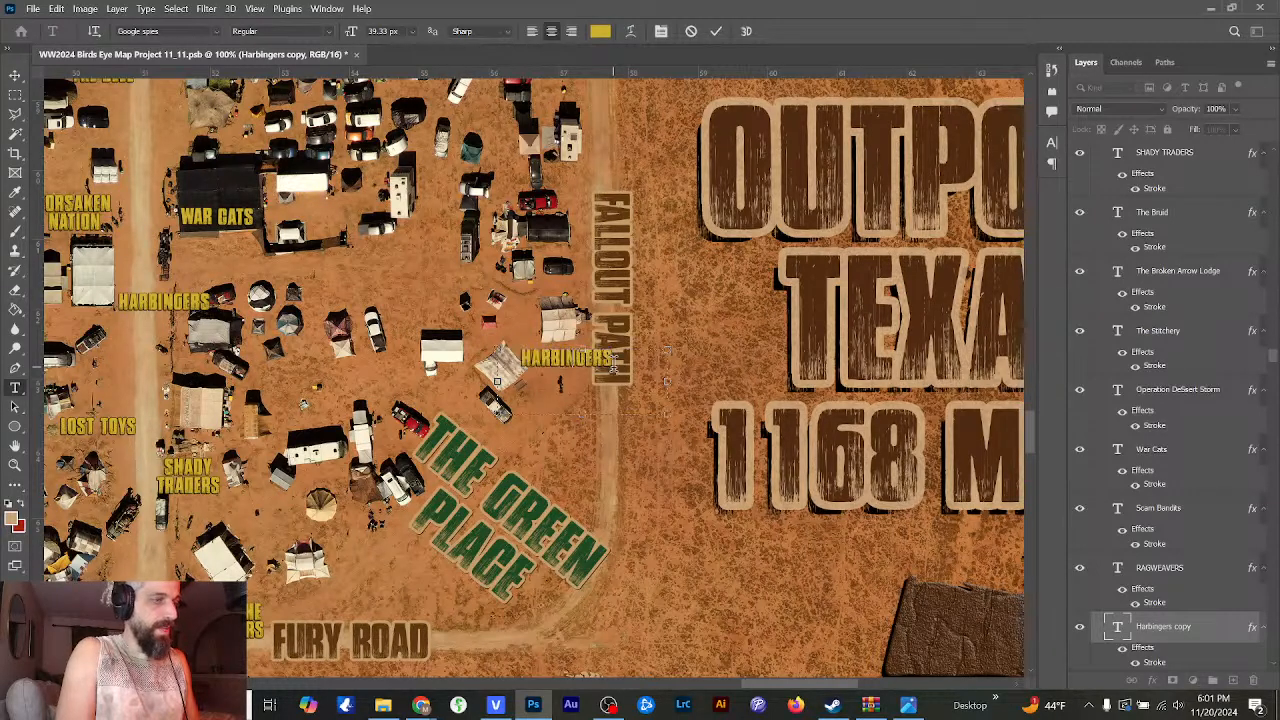
pyautogui.write('KARNA')
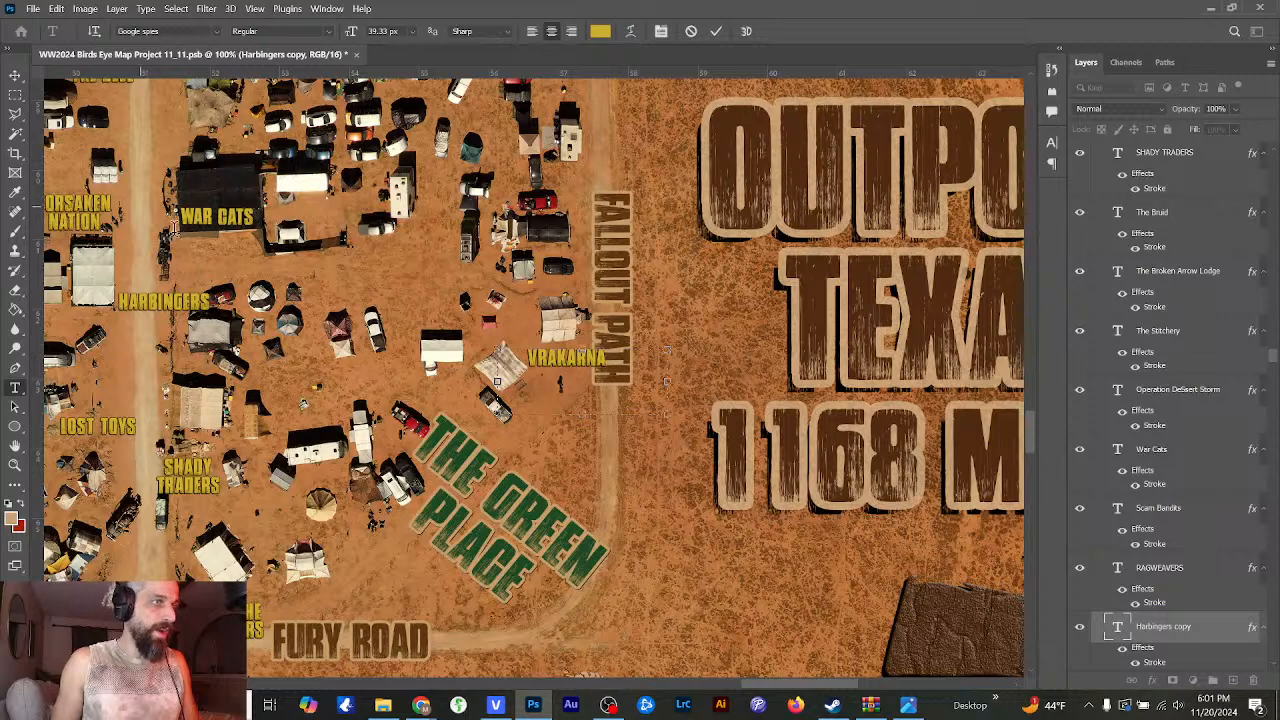
# - Move the Fallout Path street label up along its road so it clears the VraKarna label
pyautogui.click(15, 75)
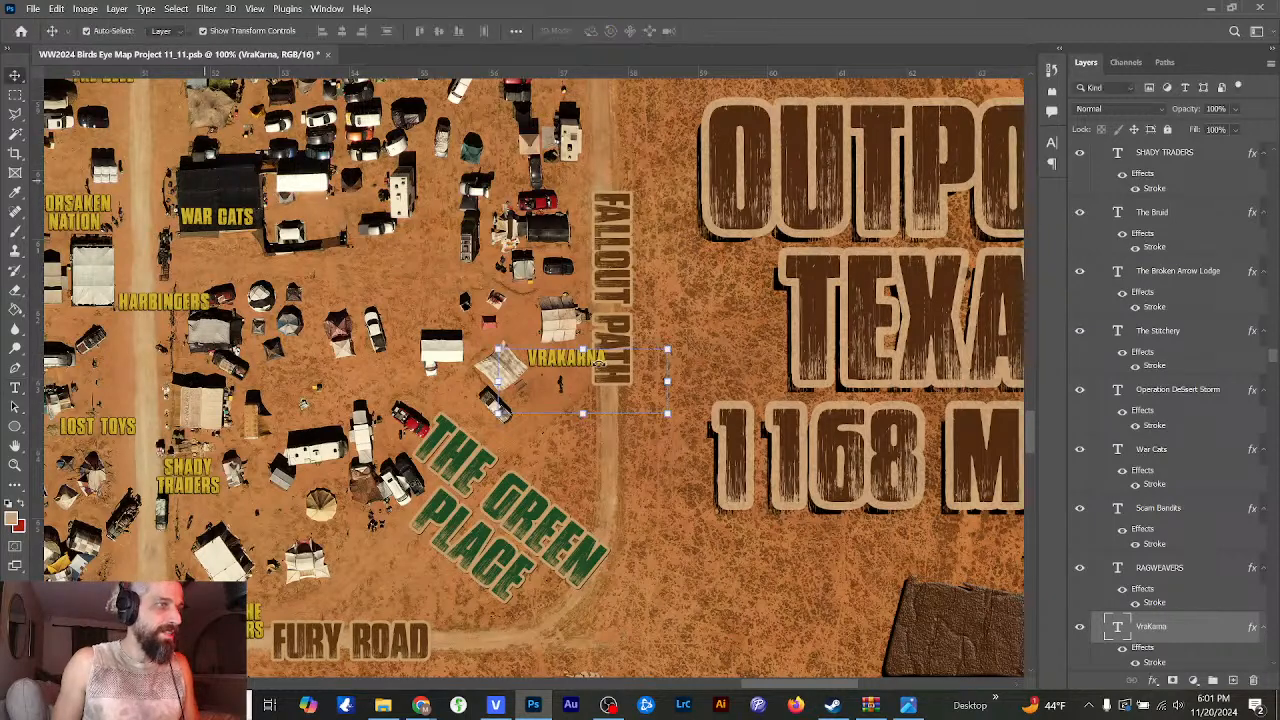
pyautogui.click(617, 290)
pyautogui.moveTo(617, 225); pyautogui.dragTo(613, 170)
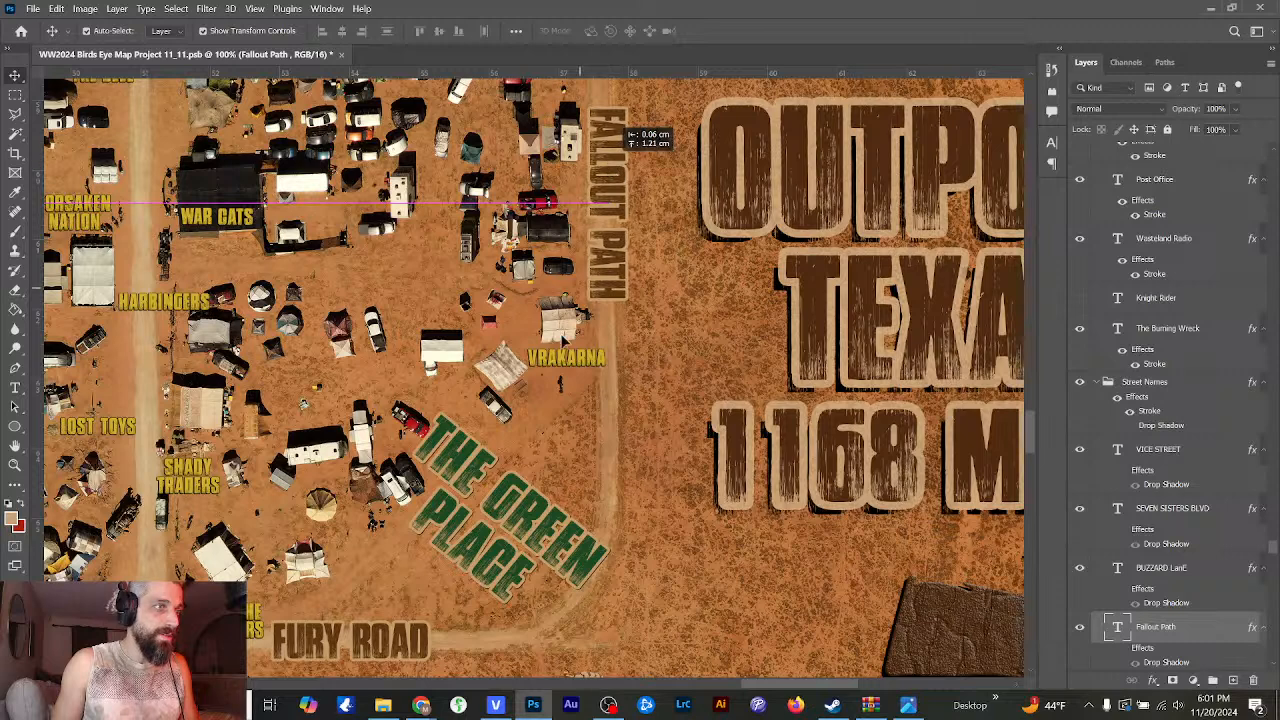
# - Nudge the VraKarna label slightly right toward the lower end of Fallout Path and deselect it
pyautogui.click(574, 366)
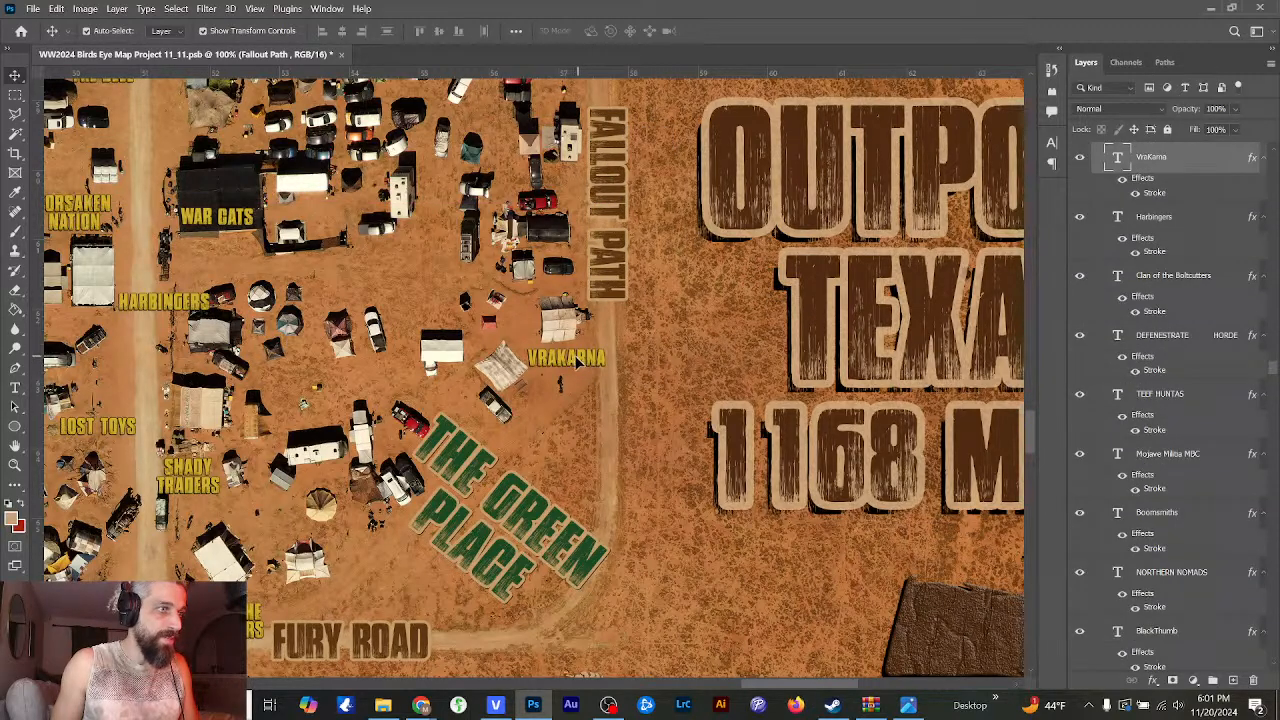
pyautogui.click(586, 366)
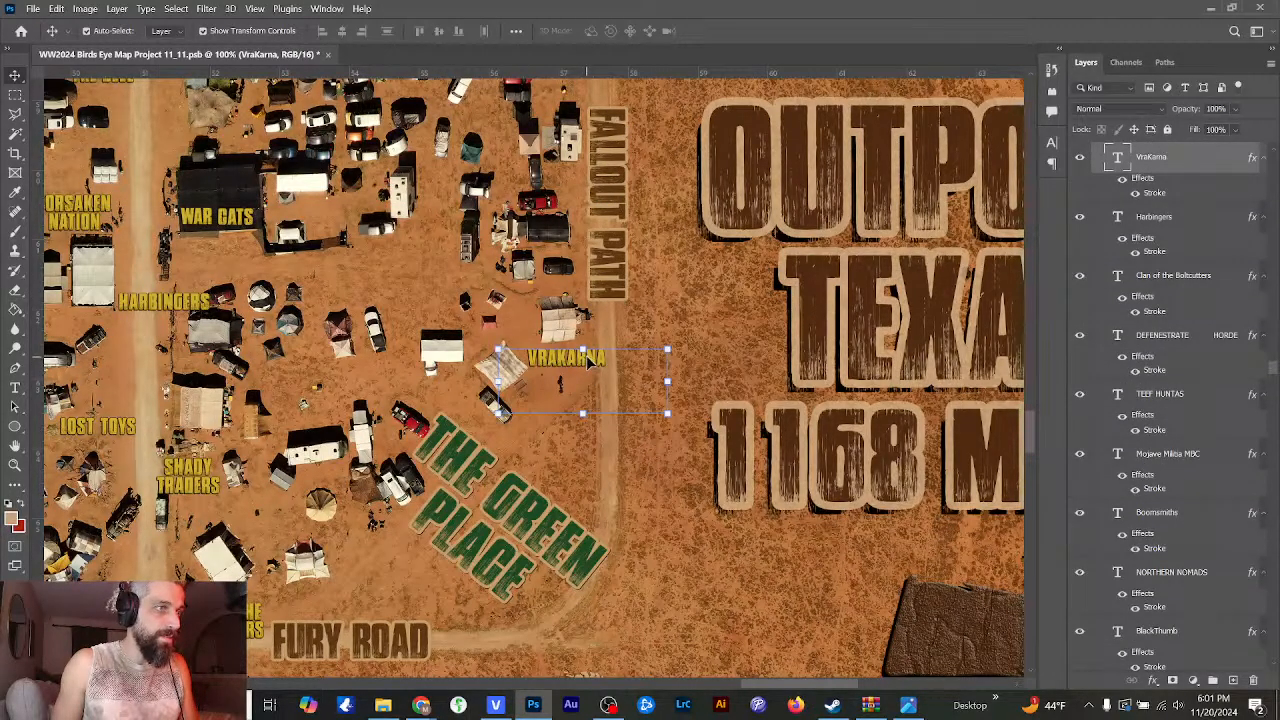
pyautogui.moveTo(577, 368); pyautogui.dragTo(582, 366)
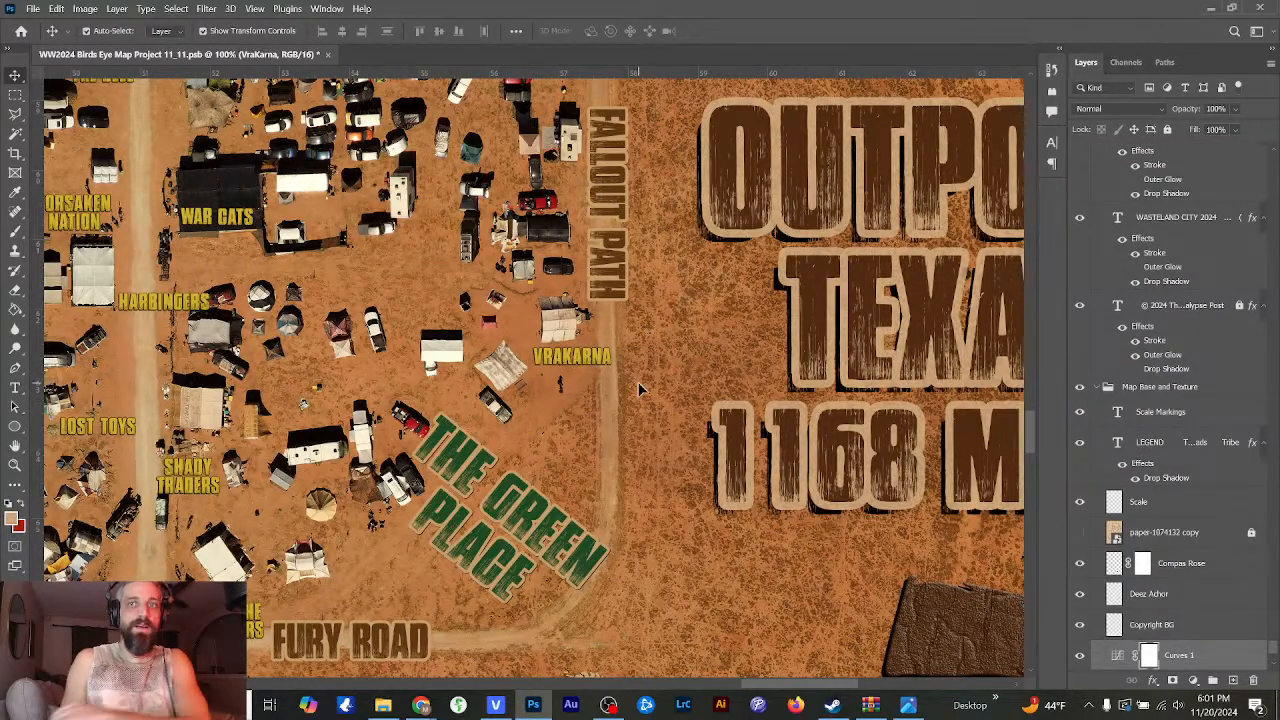
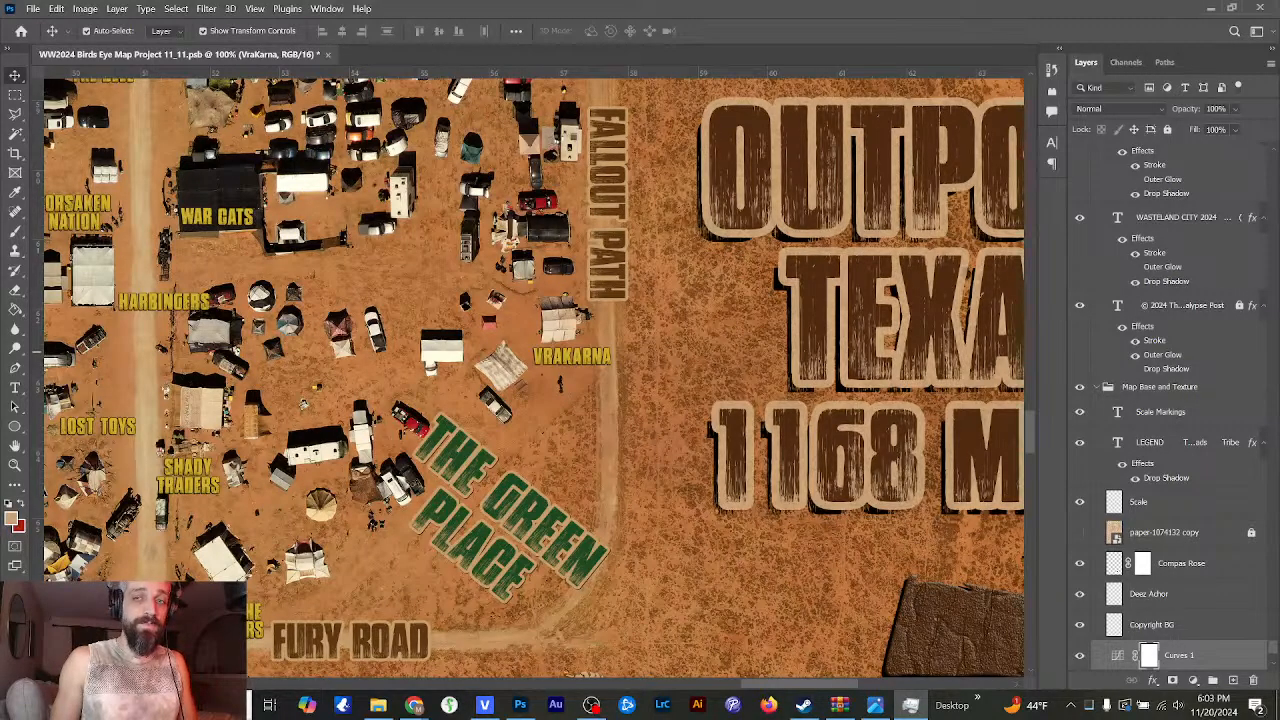
# - Relaunch Adobe Photoshop 2023 to get back to the recovered map project
pyautogui.hotkey('alt', 'Tab')
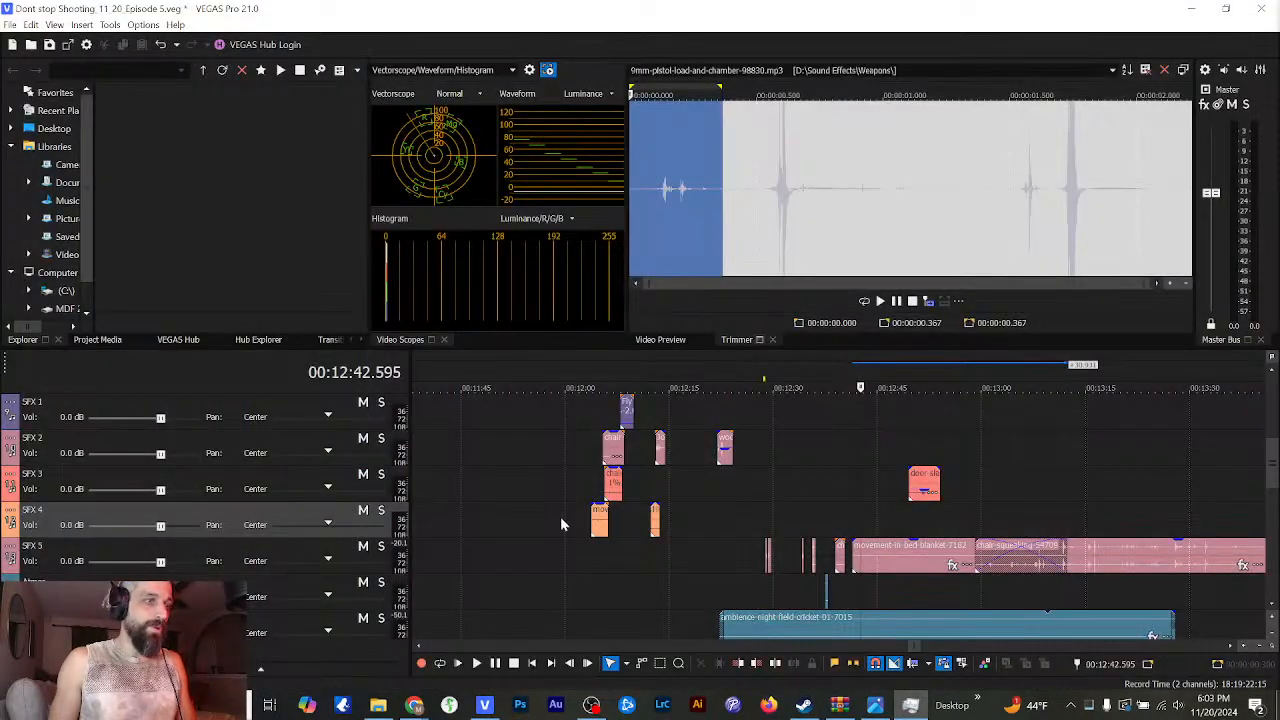
pyautogui.rightClick(519, 708)
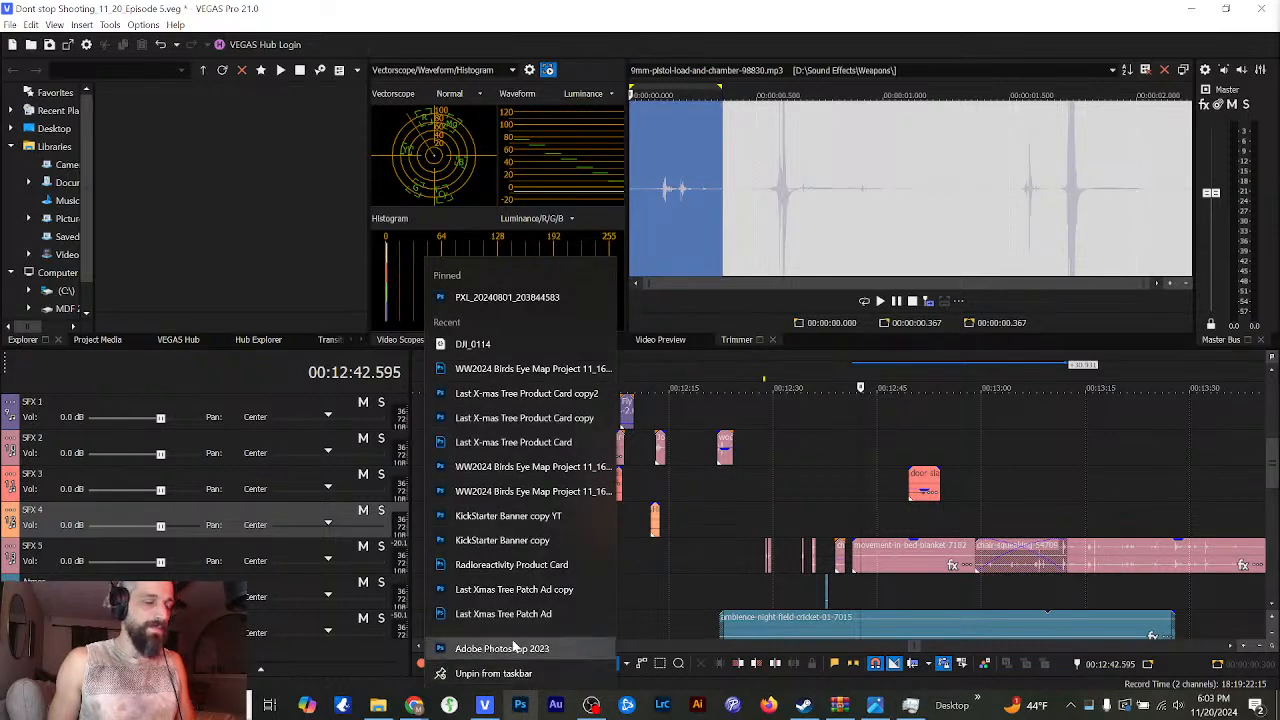
pyautogui.click(502, 649)
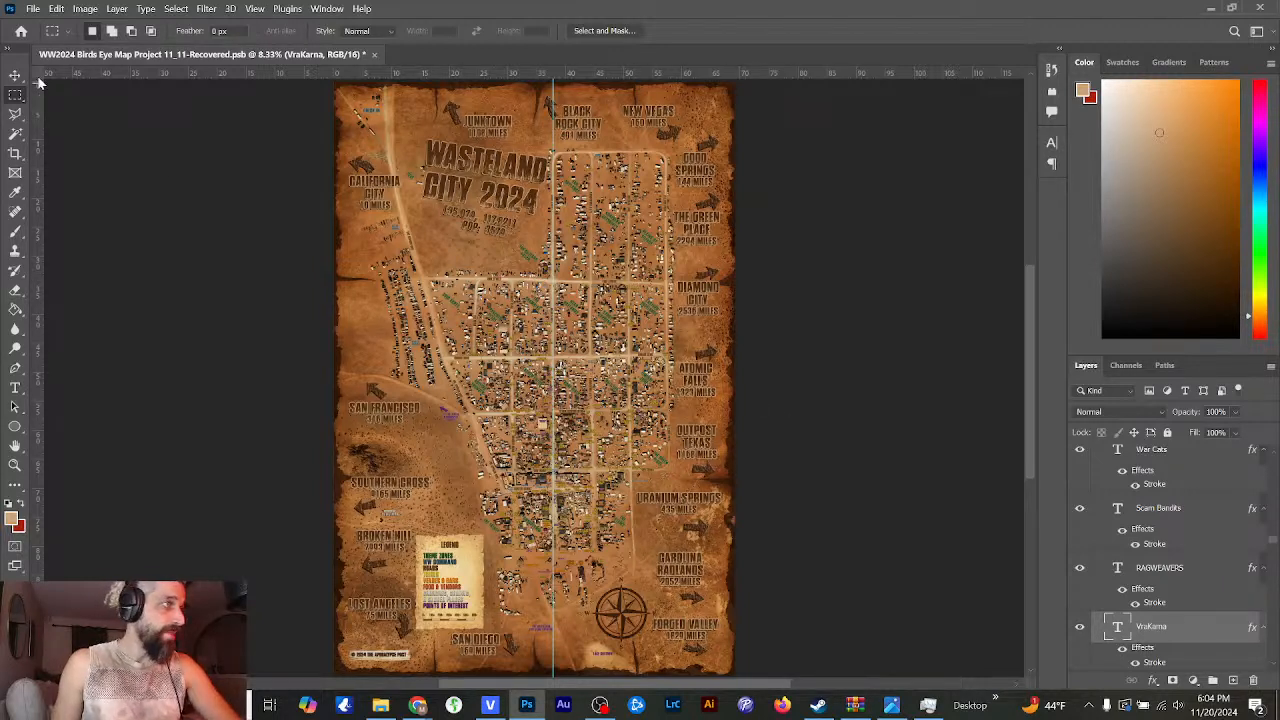
# - Save the recovered map as "WW2024 Birds Eye Map Project 11_20" in Large Document Format with Maximize Compatibility on
pyautogui.click(33, 9)
pyautogui.click(68, 183)
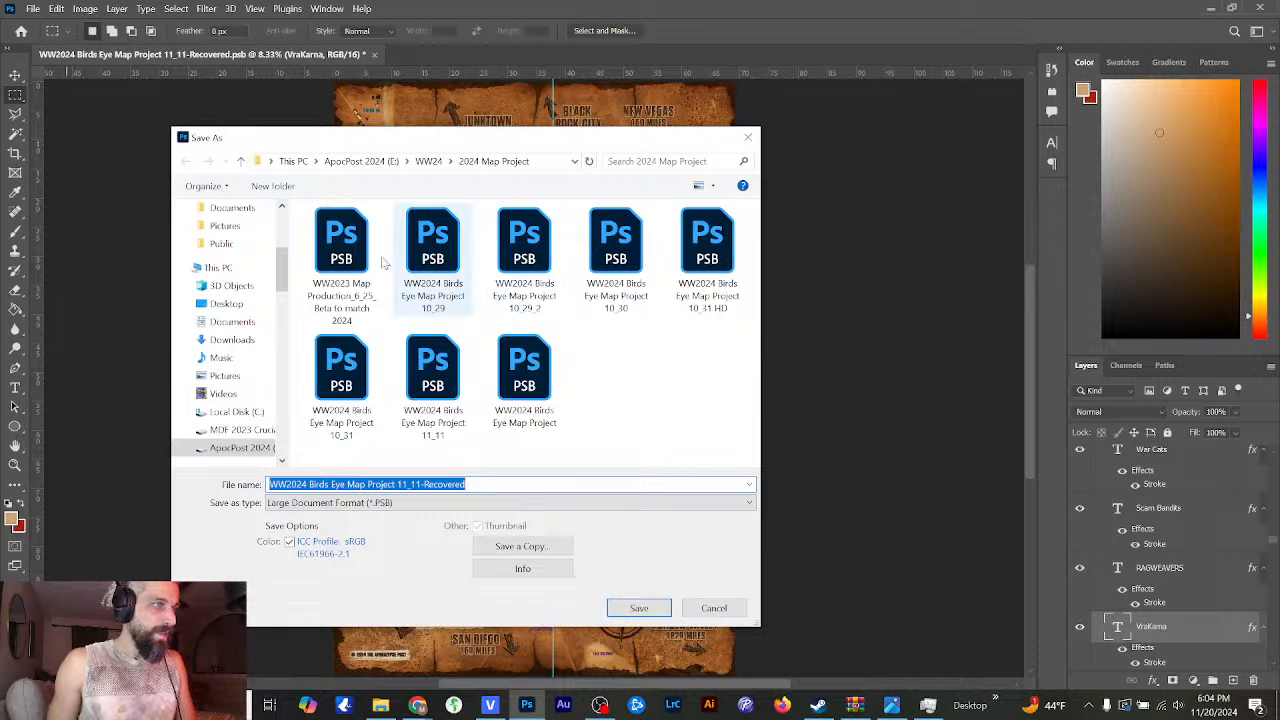
pyautogui.click(441, 258)
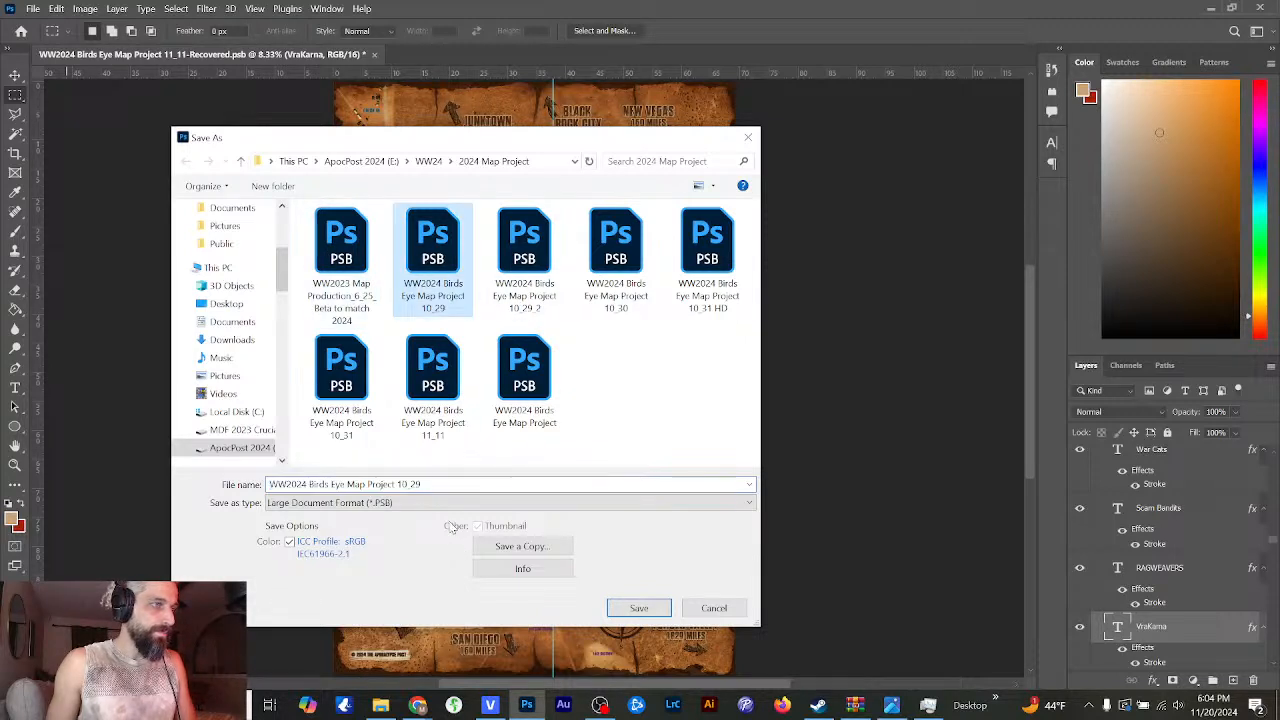
pyautogui.click(433, 483)
pyautogui.doubleClick(410, 484)
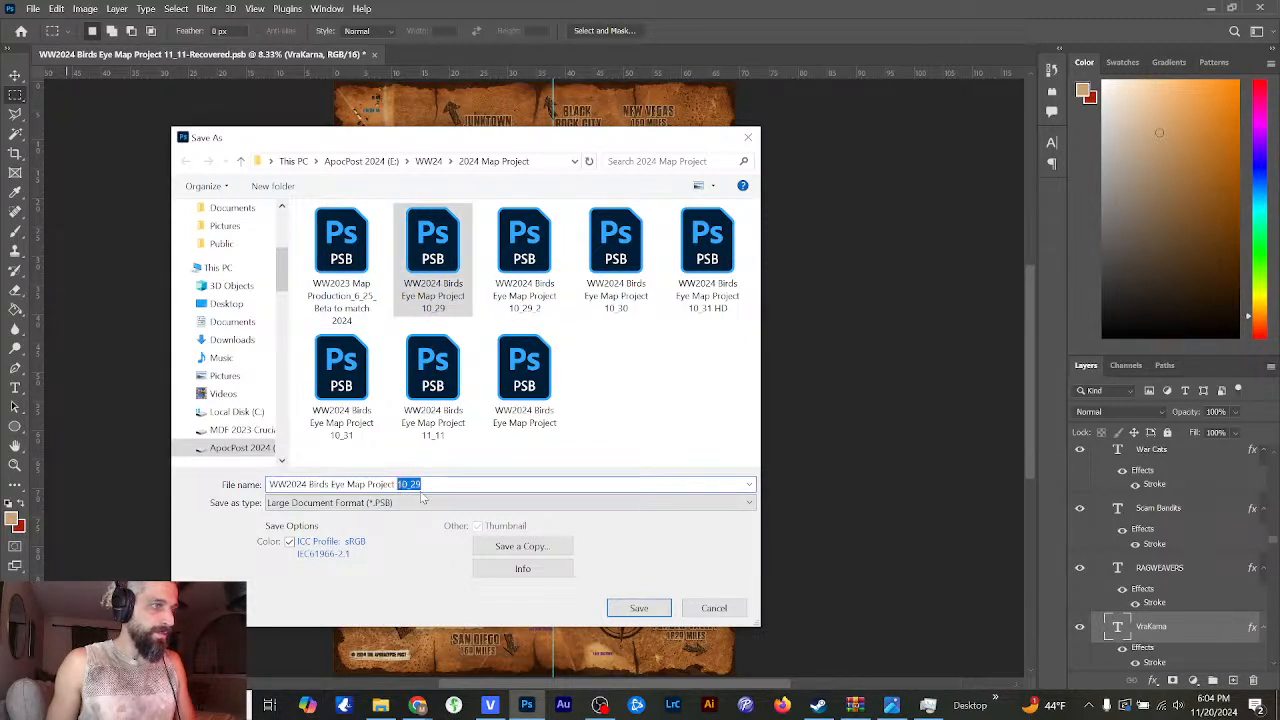
pyautogui.write('11_20')
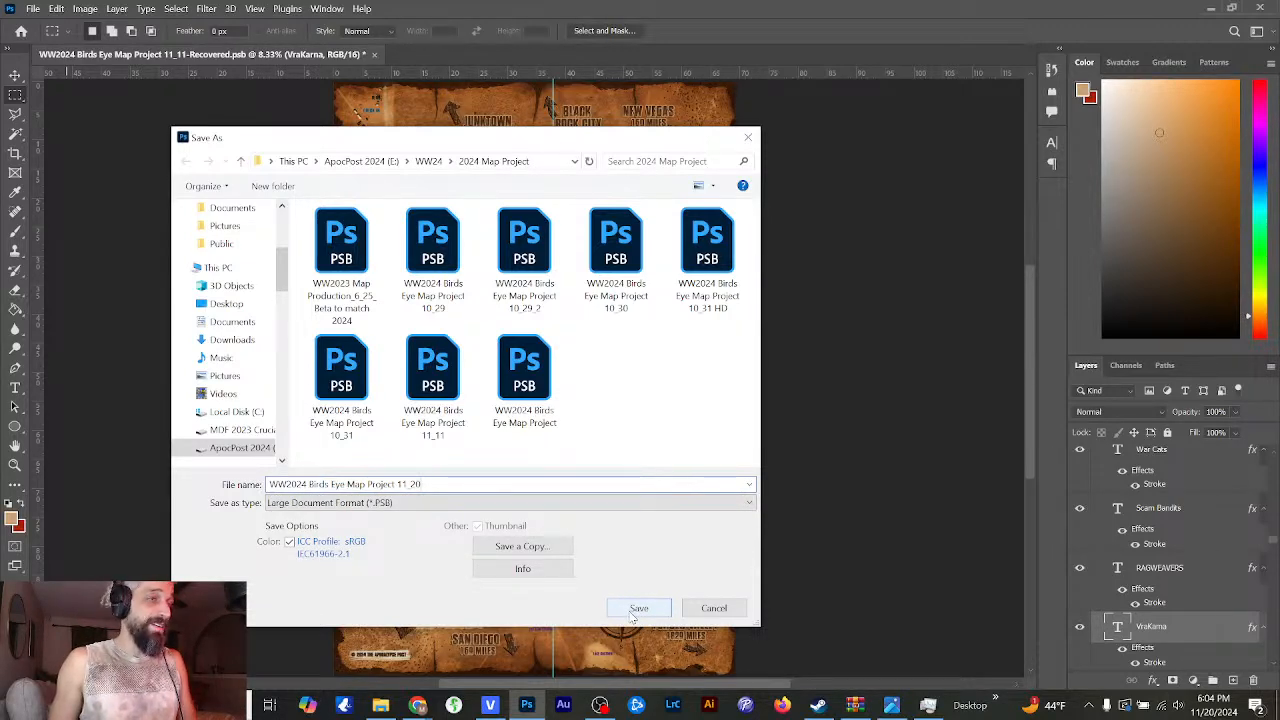
pyautogui.click(631, 612)
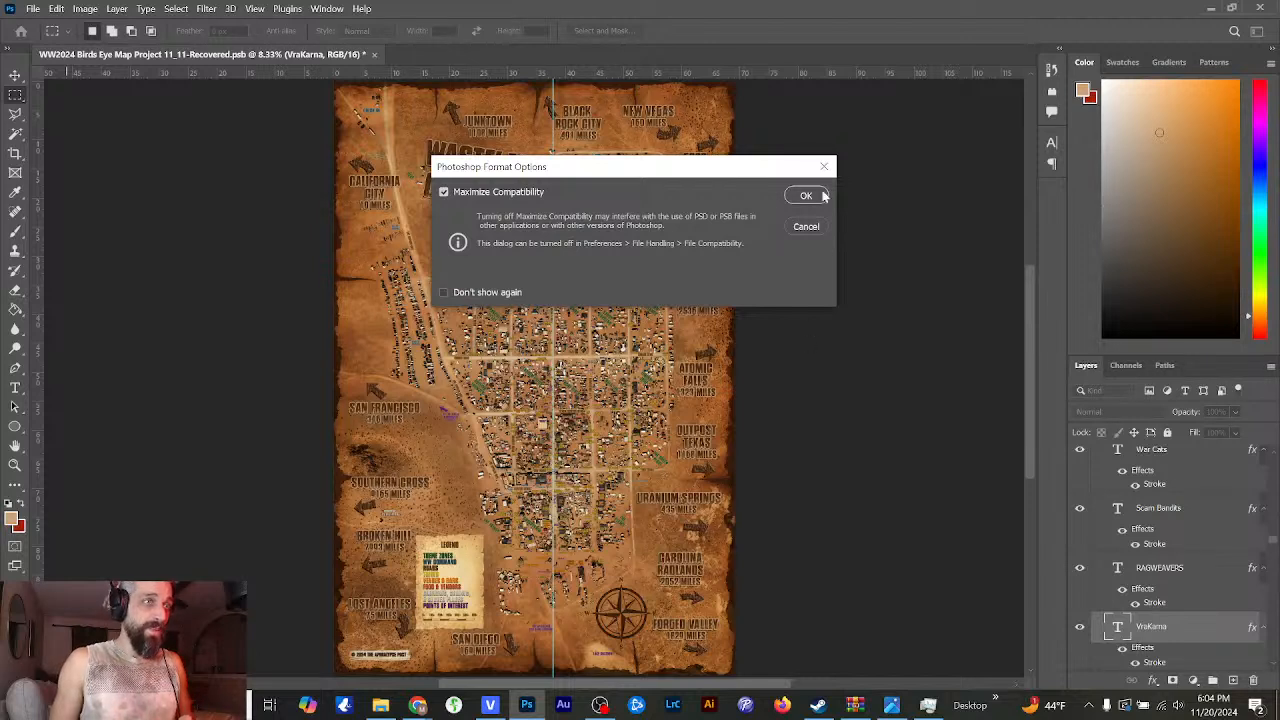
pyautogui.click(806, 196)
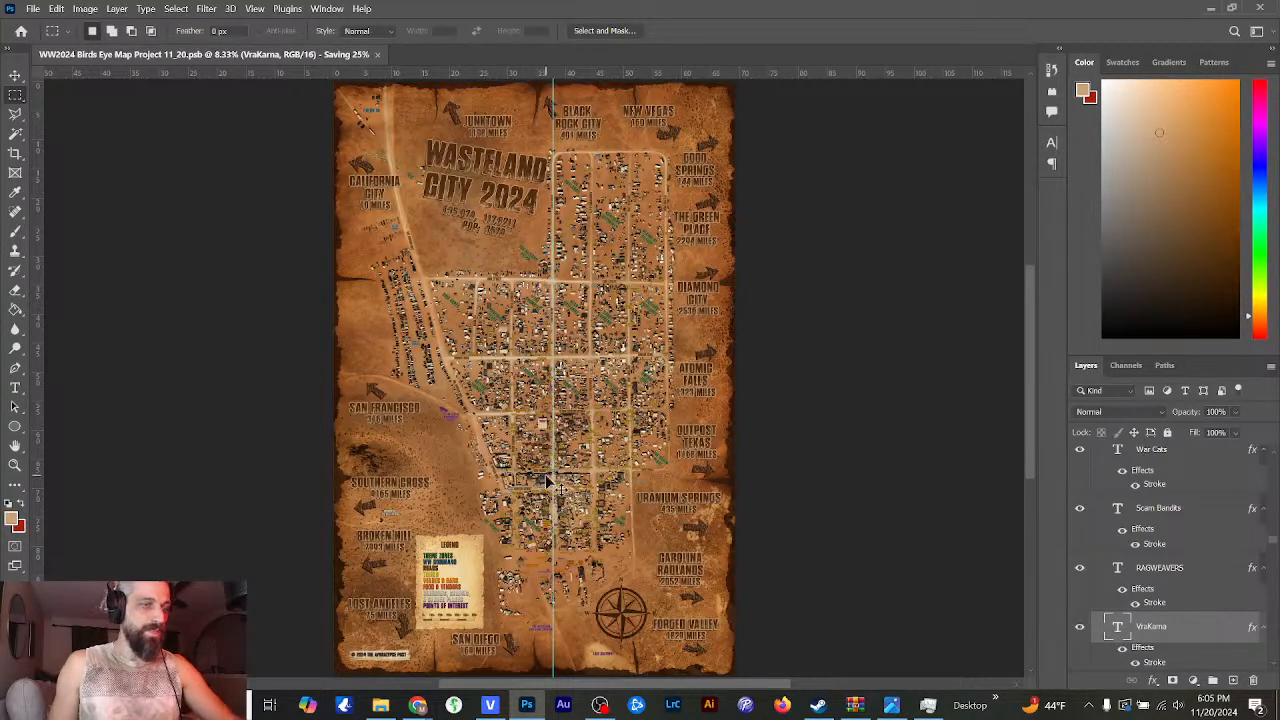
# - Examine the labels along The Appian Way, Fury Road and Center Street, and across toward Fallout Path
pyautogui.hotkey('ctrl', '+')
pyautogui.hotkey('ctrl', '+')
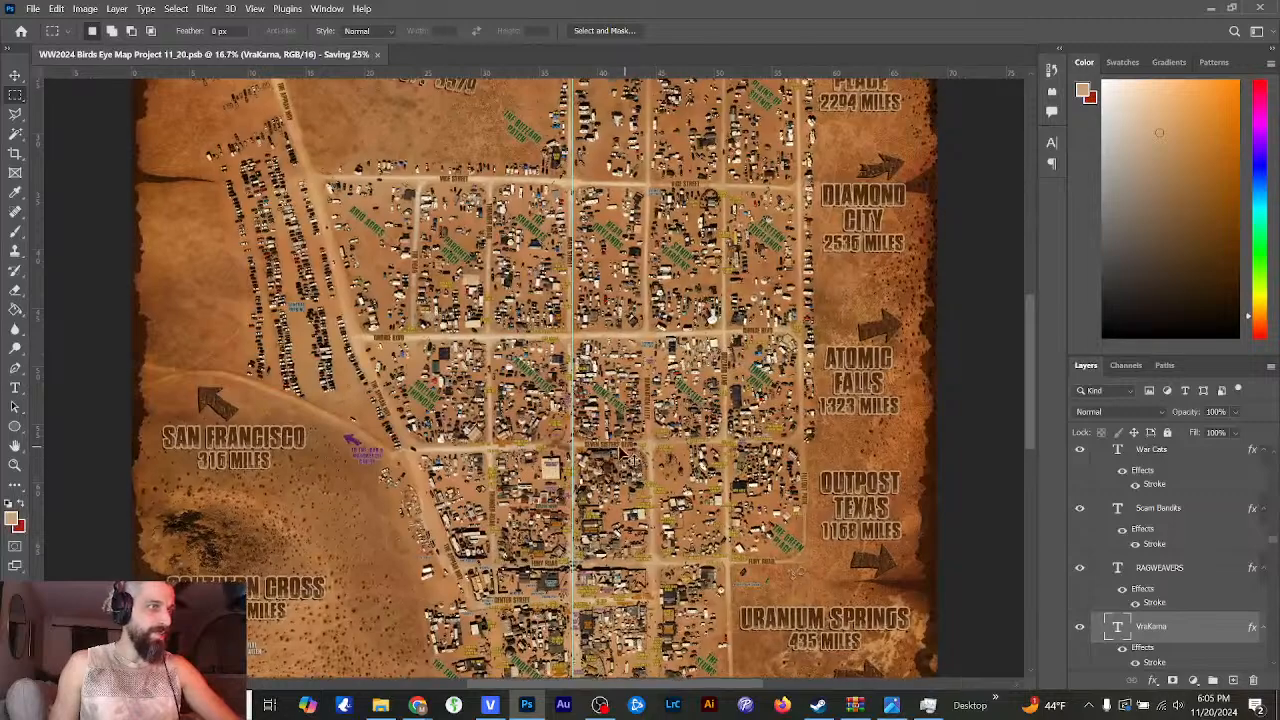
pyautogui.hotkey('ctrl', '+')
pyautogui.hotkey('ctrl', '+')
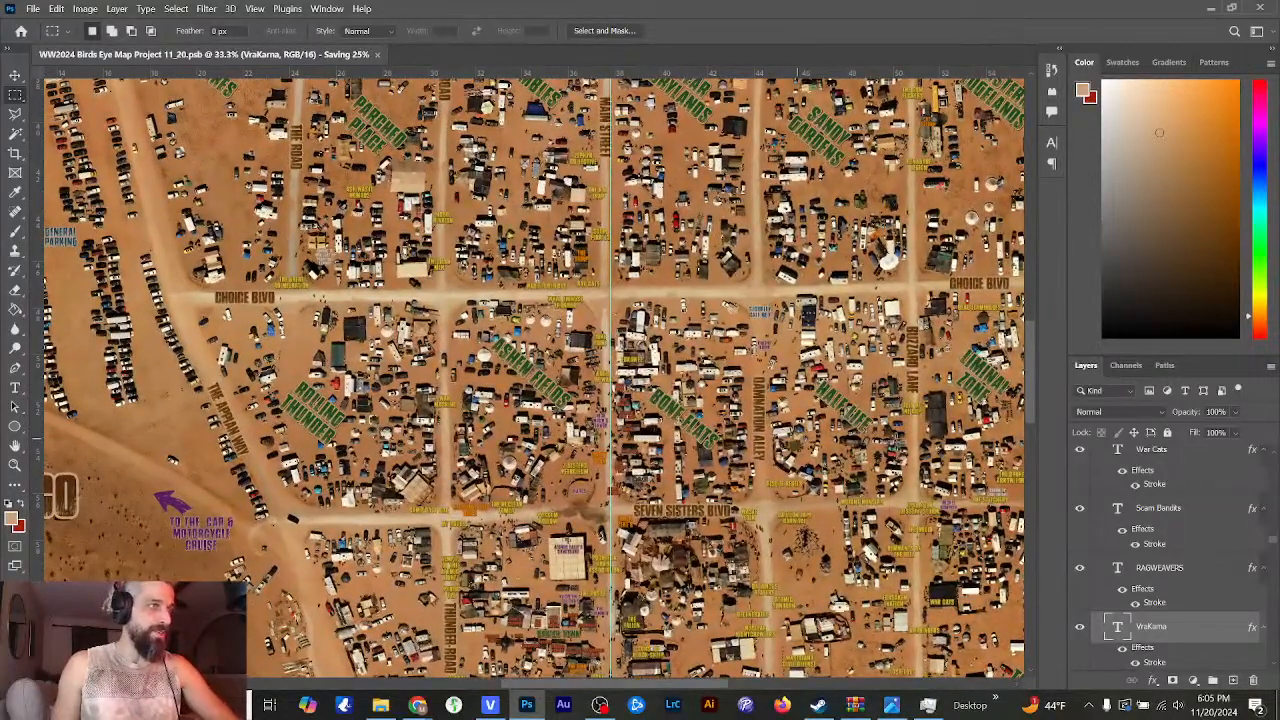
pyautogui.moveTo(1030, 364); pyautogui.dragTo(1031, 427)
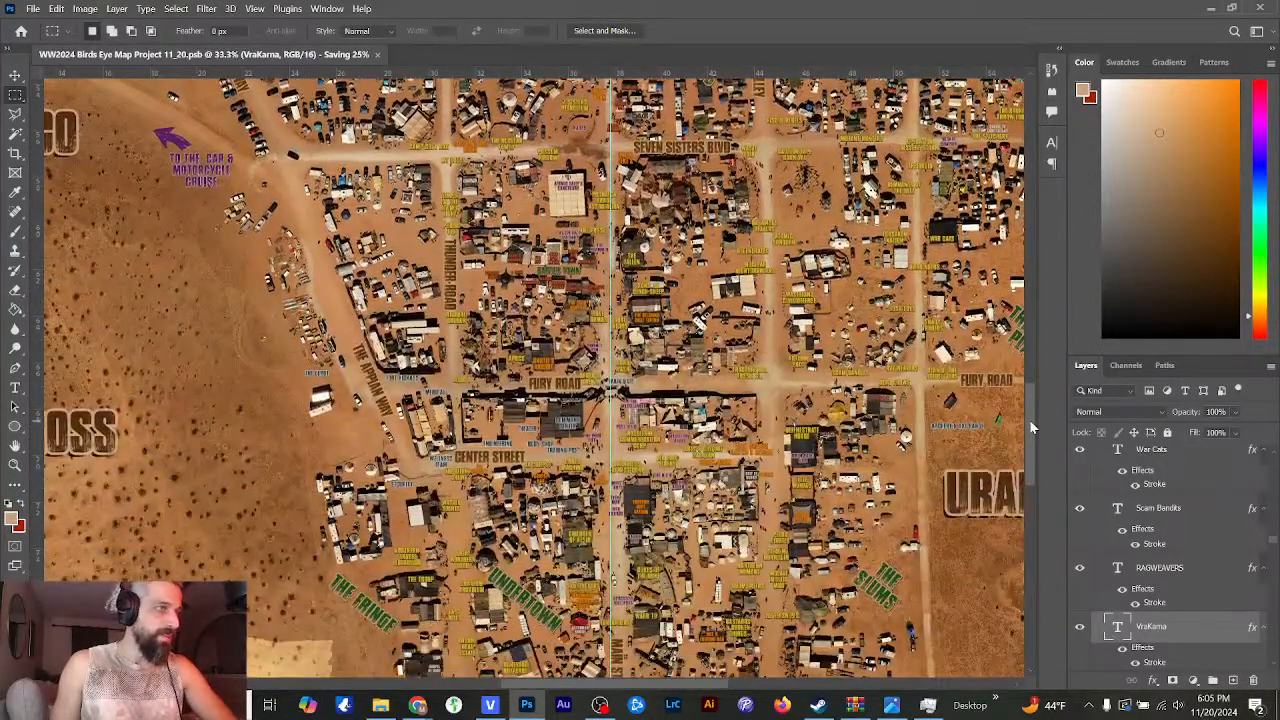
pyautogui.hotkey('ctrl', '+')
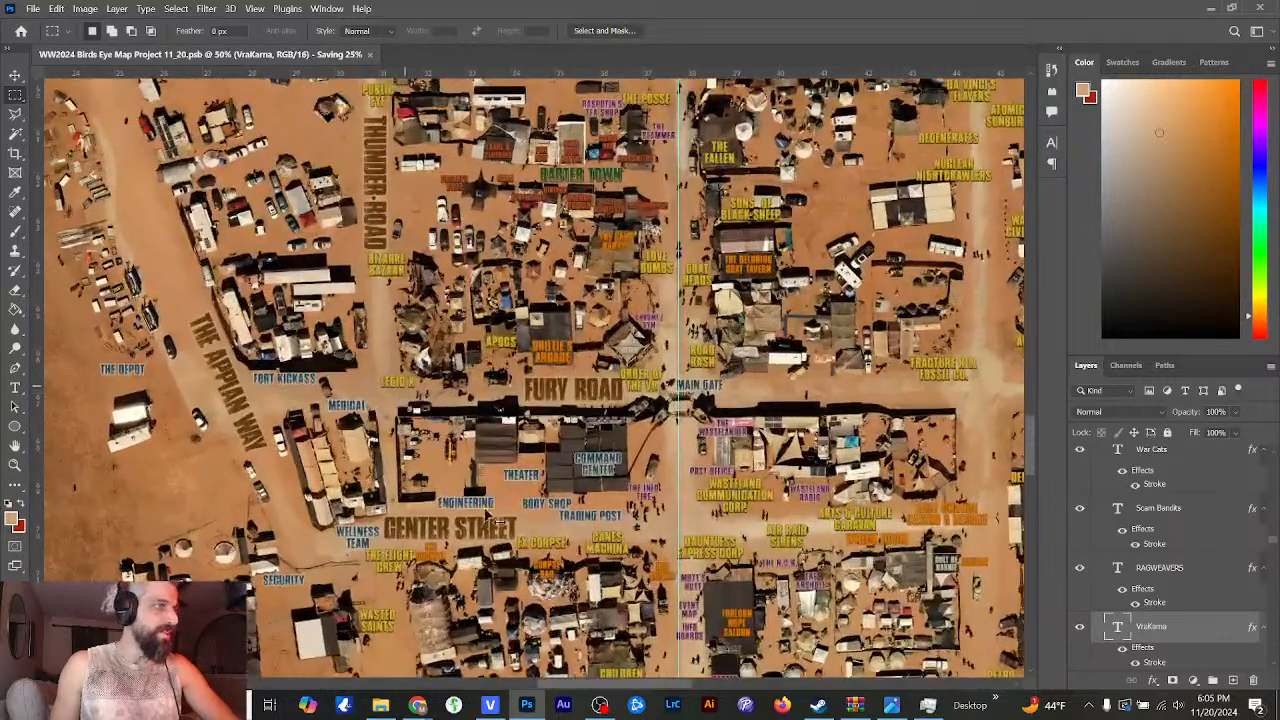
pyautogui.hotkey('ctrl', '+')
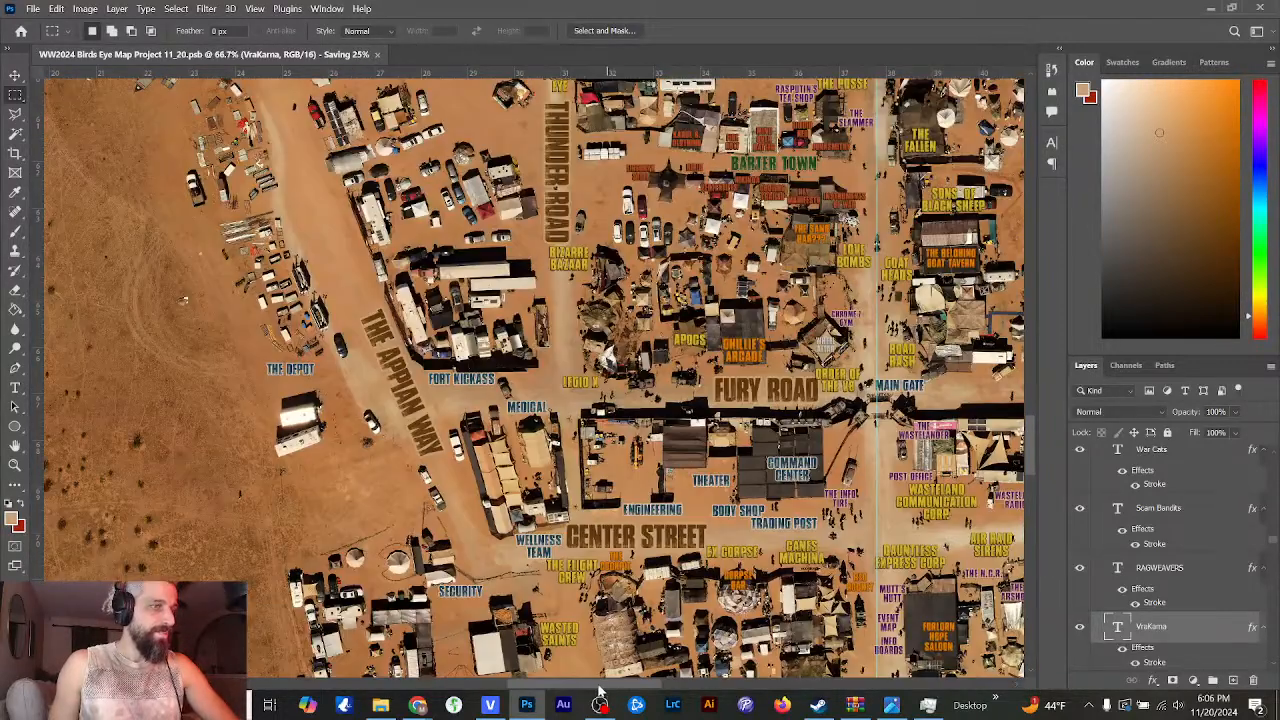
pyautogui.hscroll(-2, 600, 688)
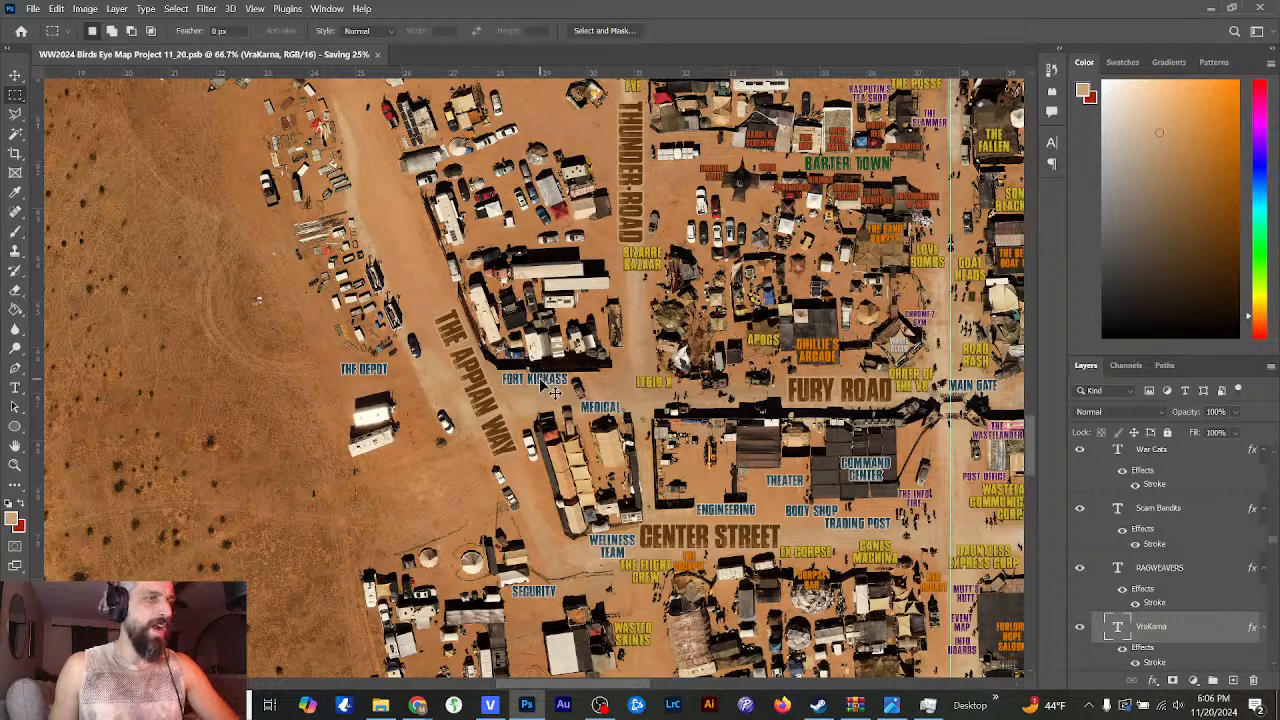
pyautogui.hotkey('ctrl', '-')
pyautogui.scroll(1, 1035, 430)
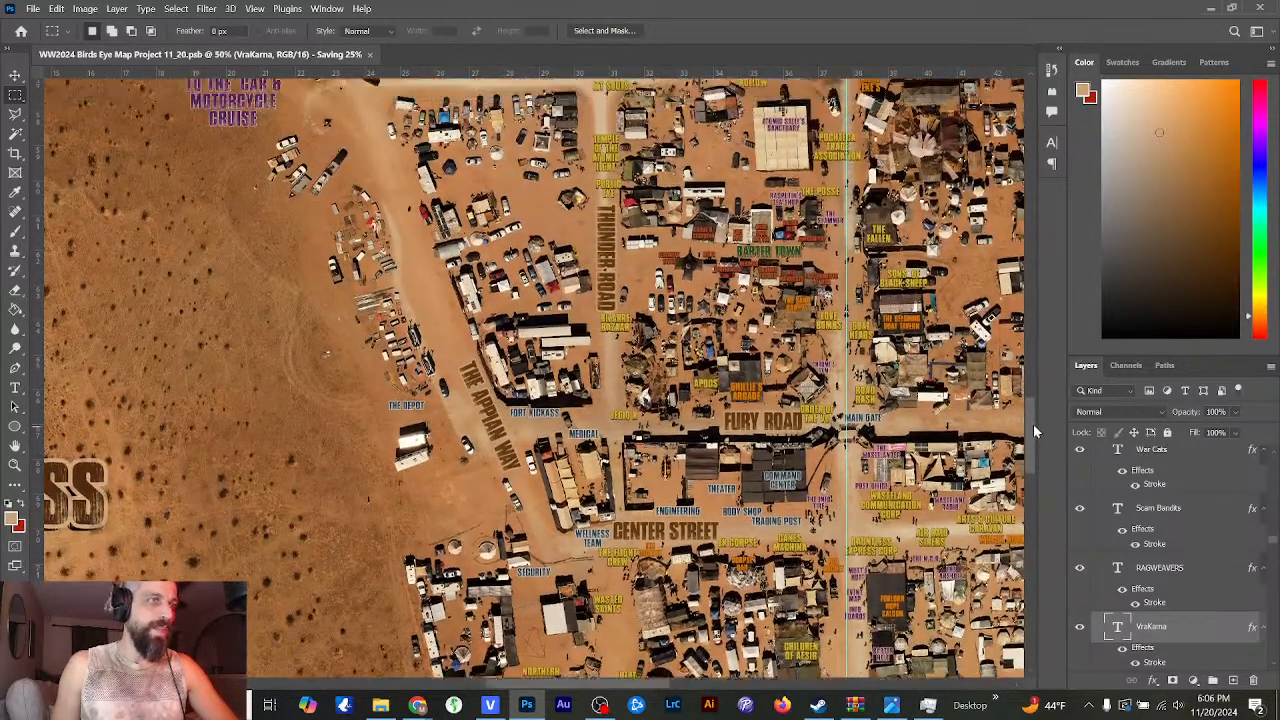
pyautogui.scroll(2, 1033, 424)
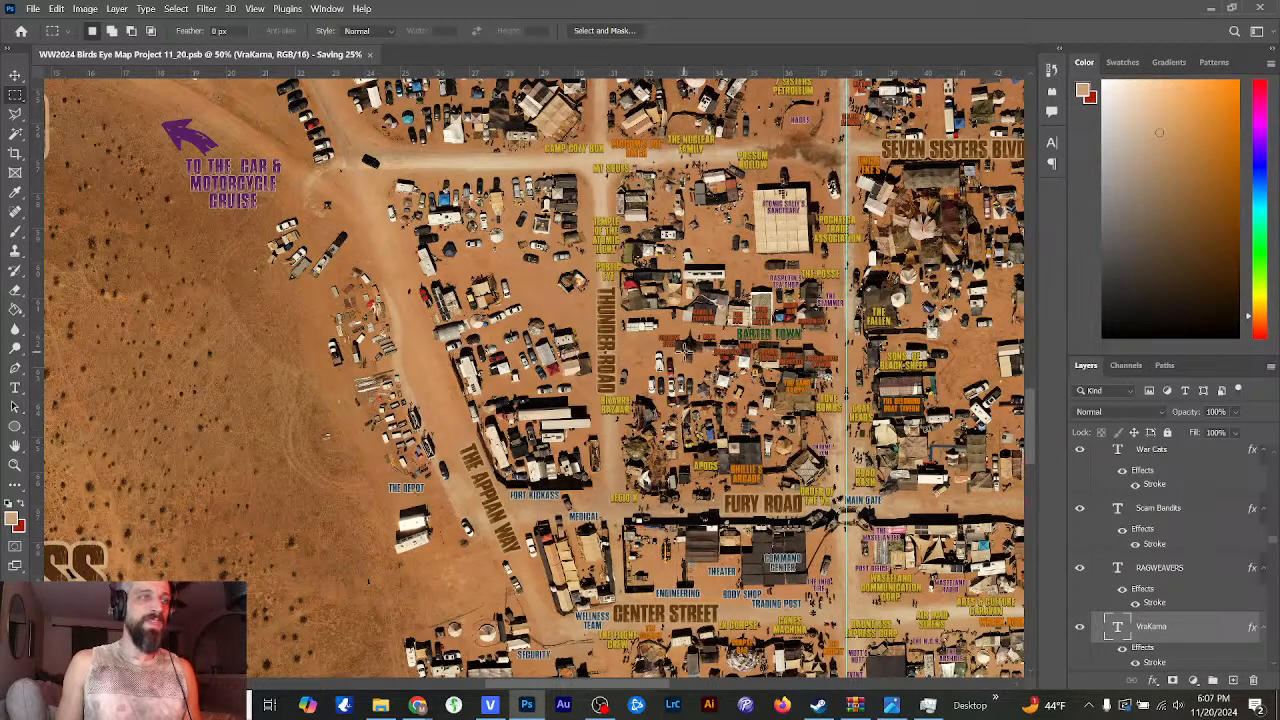
pyautogui.hotkey('ctrl', '-')
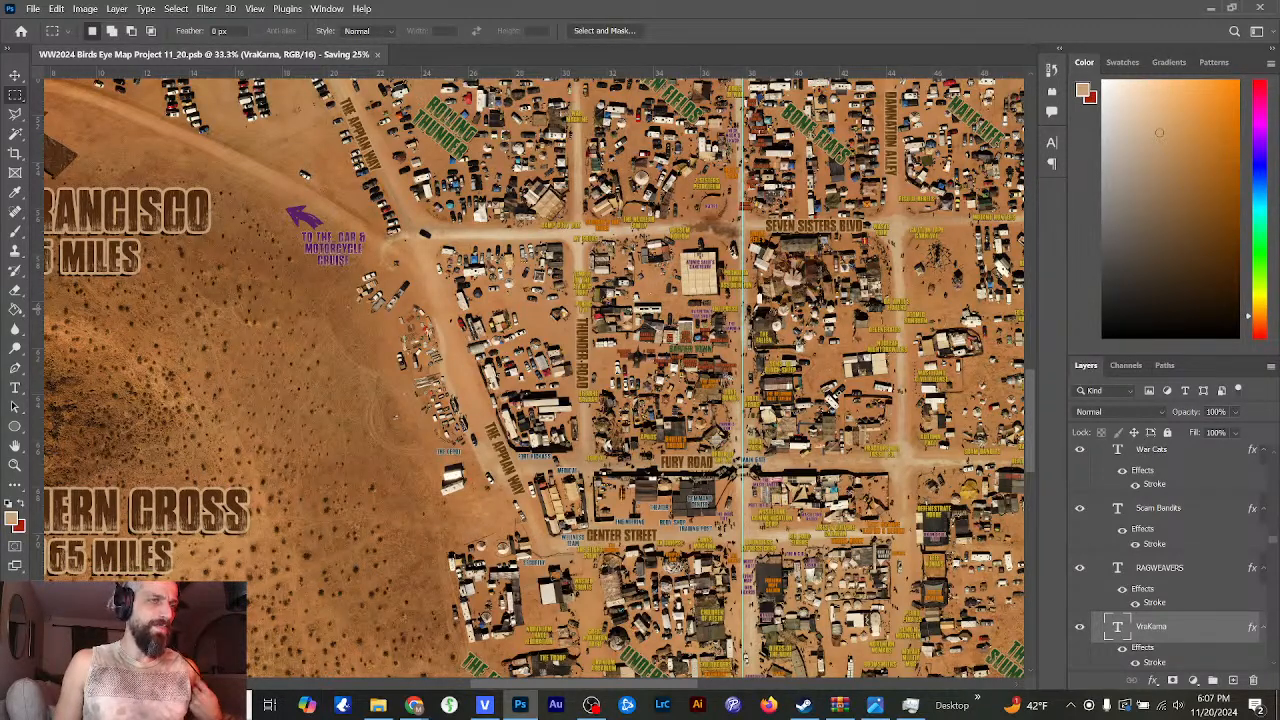
pyautogui.moveTo(673, 690); pyautogui.dragTo(740, 688)
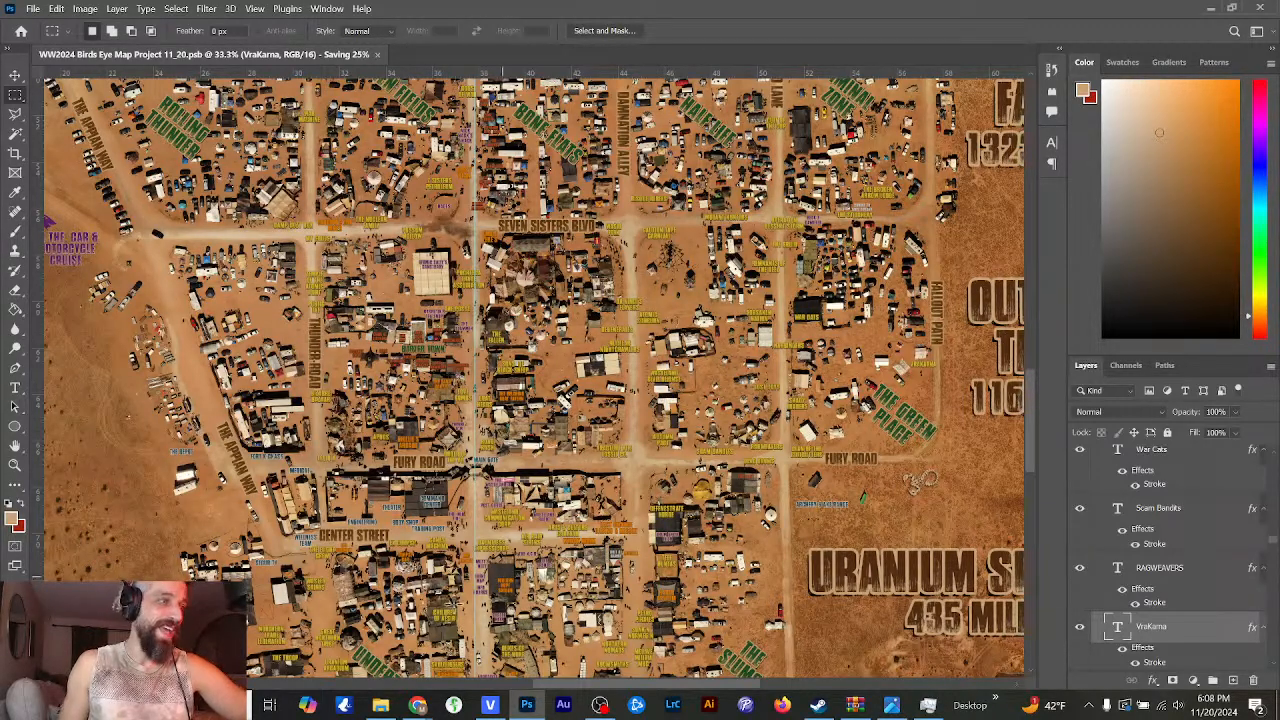
# - Move the Engineering label up and left into the walled yard below the yellow crane, south of Fury Road
pyautogui.hotkey('ctrl', '+')
pyautogui.hotkey('ctrl', '+')
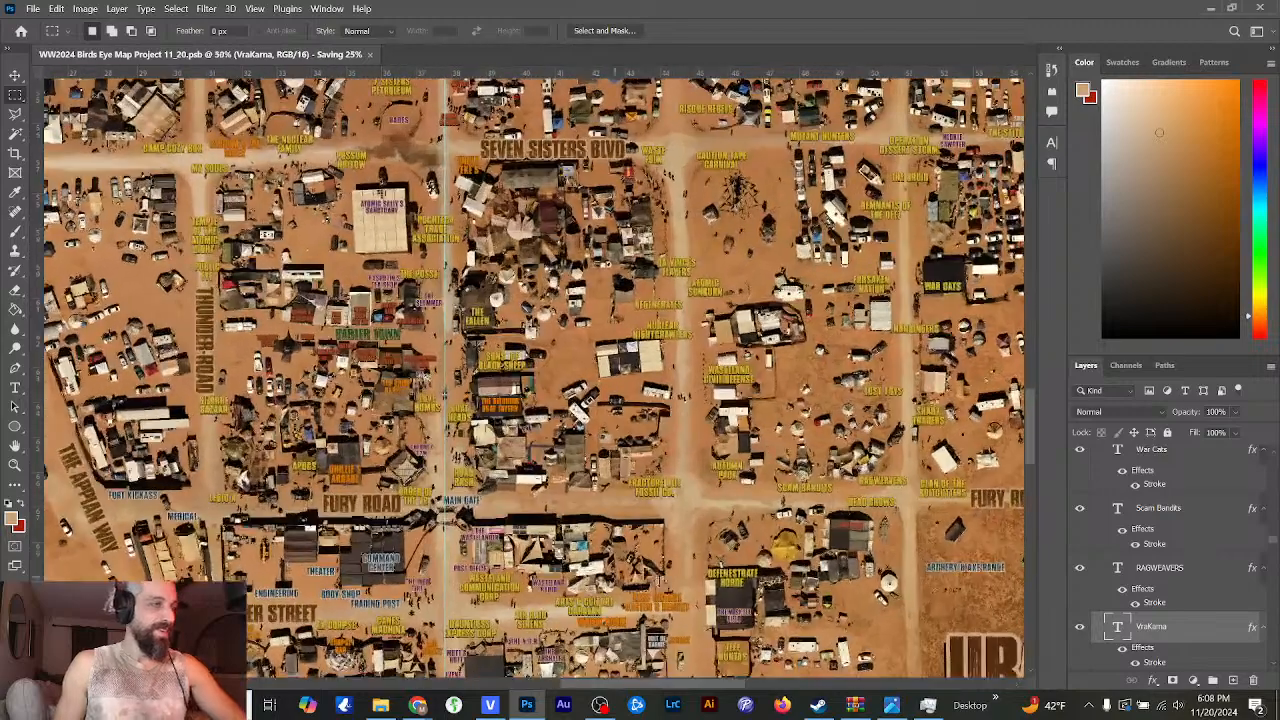
pyautogui.hscroll(-5, 965, 418)
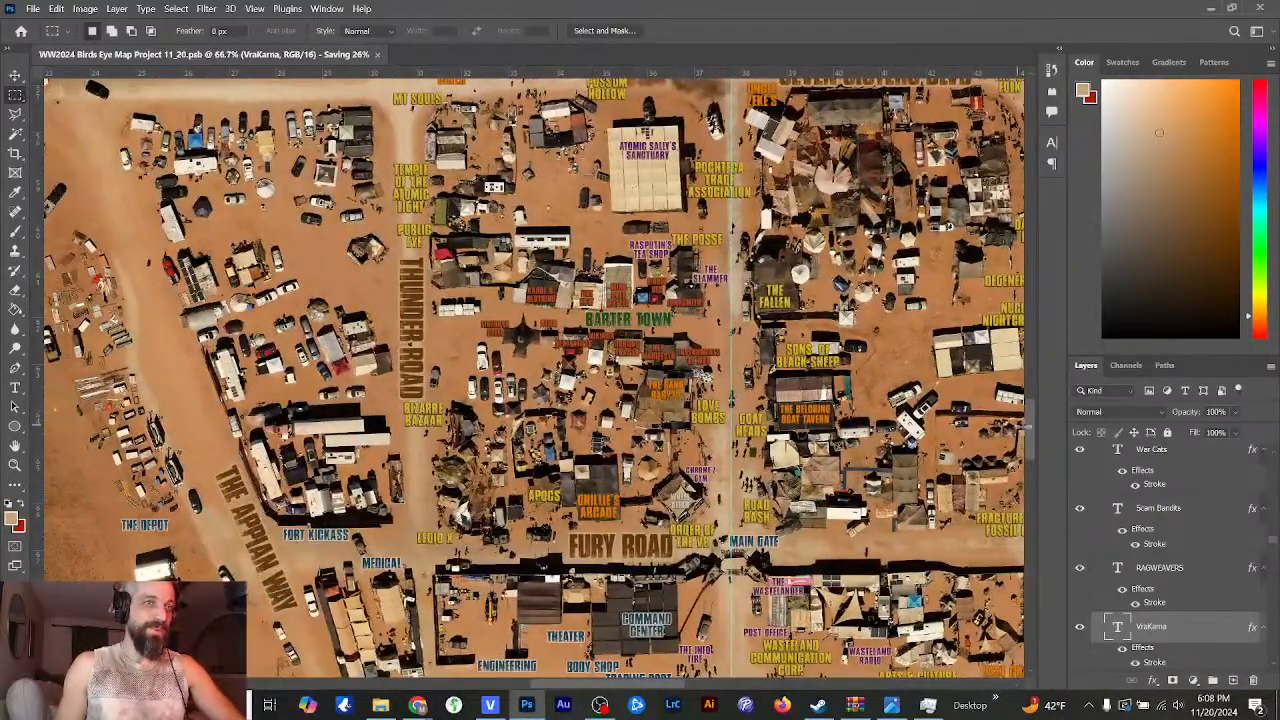
pyautogui.scroll(-5, 1028, 426)
pyautogui.hotkey('ctrl', '+')
pyautogui.hotkey('ctrl', '+')
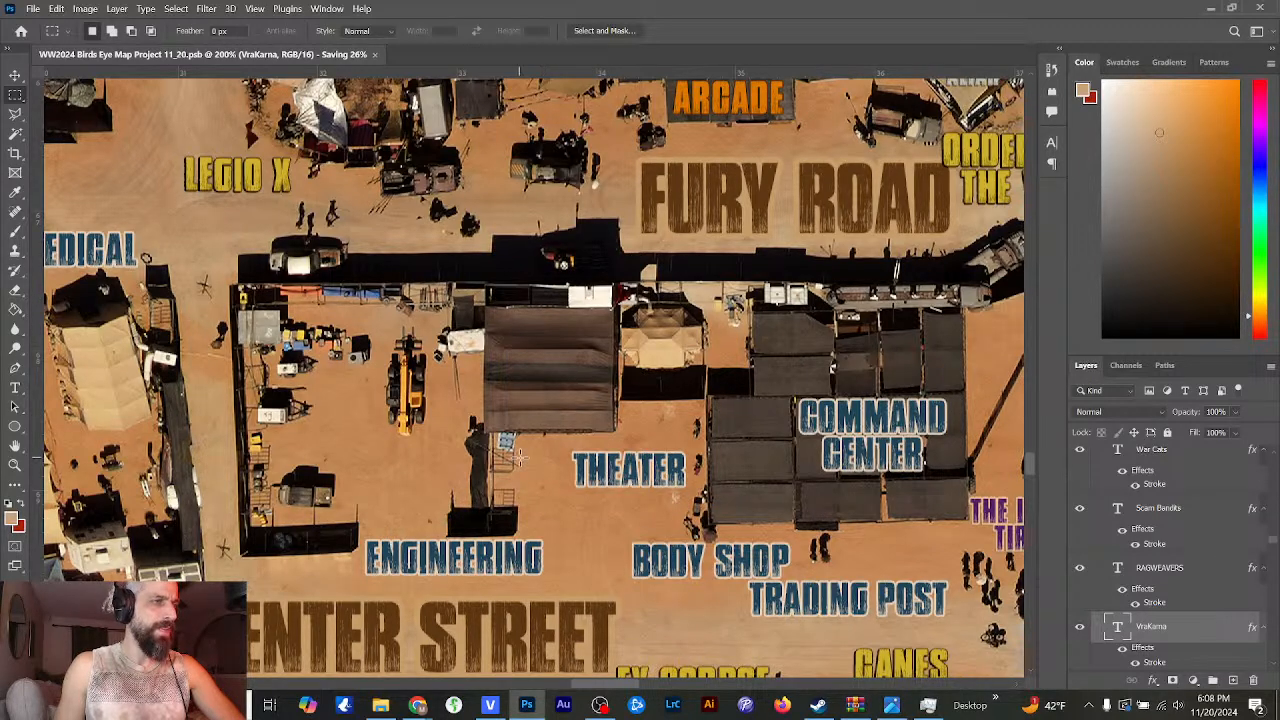
pyautogui.click(15, 75)
pyautogui.moveTo(436, 548); pyautogui.dragTo(355, 450)
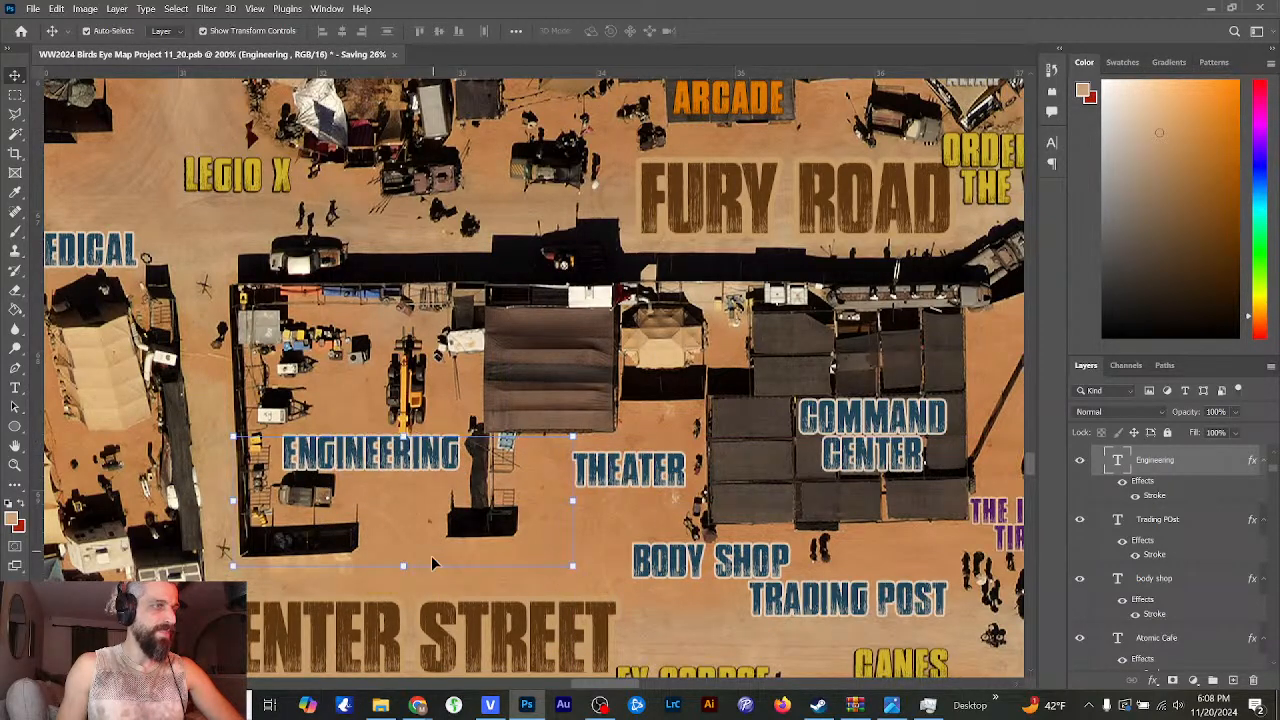
# - Select the Theater label and examine the tents beside the Command Center and the Thunderdome and Main Stage area
pyautogui.click(650, 484)
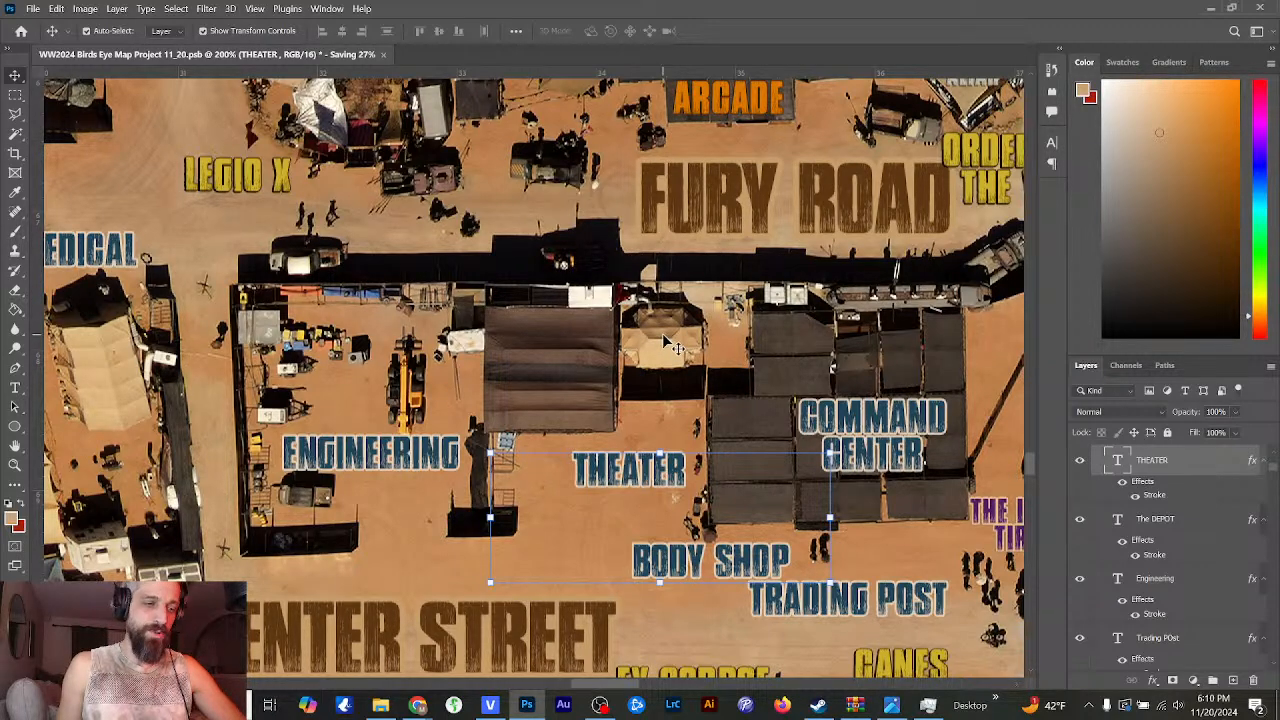
pyautogui.hotkey('ctrl', '-')
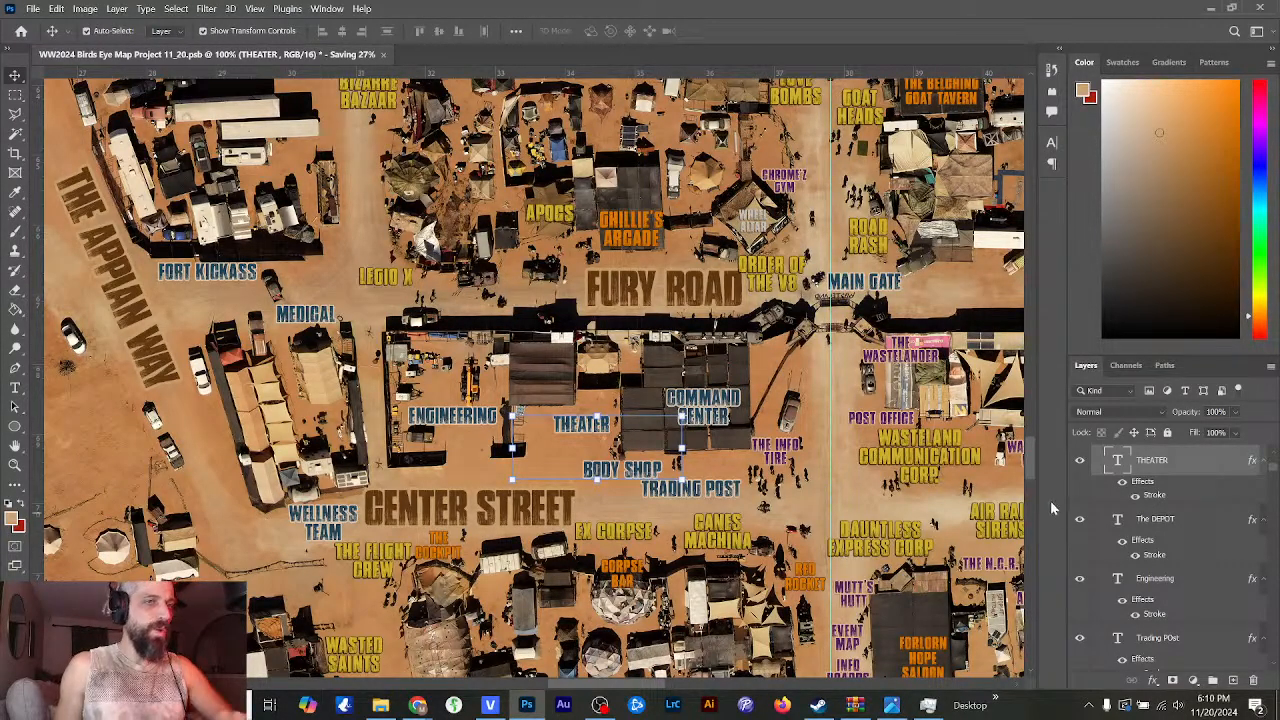
pyautogui.moveTo(1036, 458); pyautogui.dragTo(1040, 538)
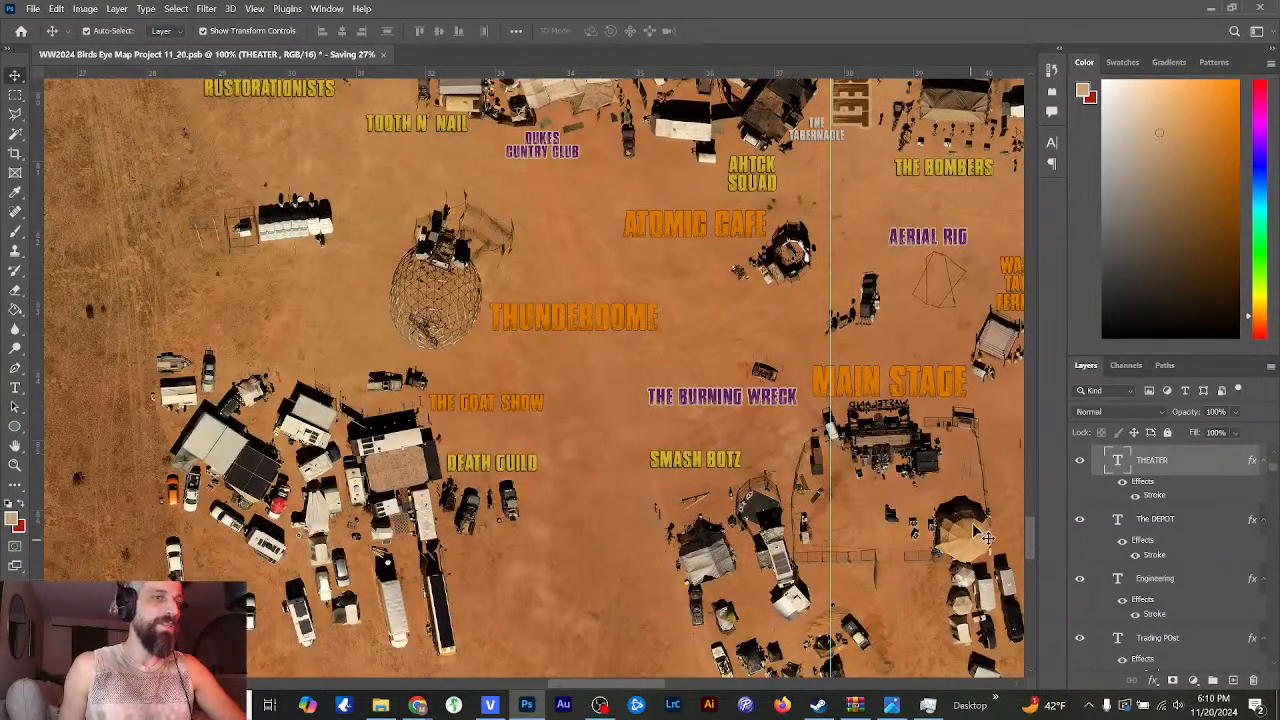
pyautogui.moveTo(1029, 534); pyautogui.dragTo(1025, 460)
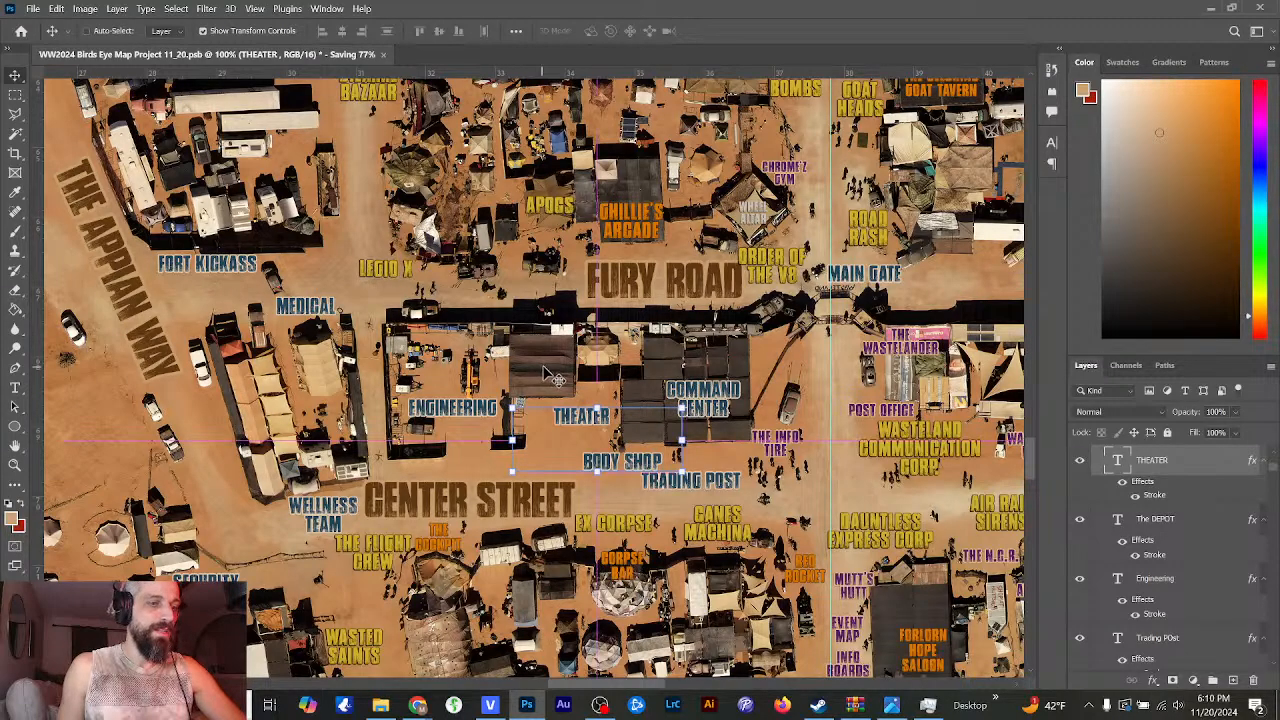
pyautogui.hotkey('ctrl', '-')
pyautogui.hotkey('ctrl', '+')
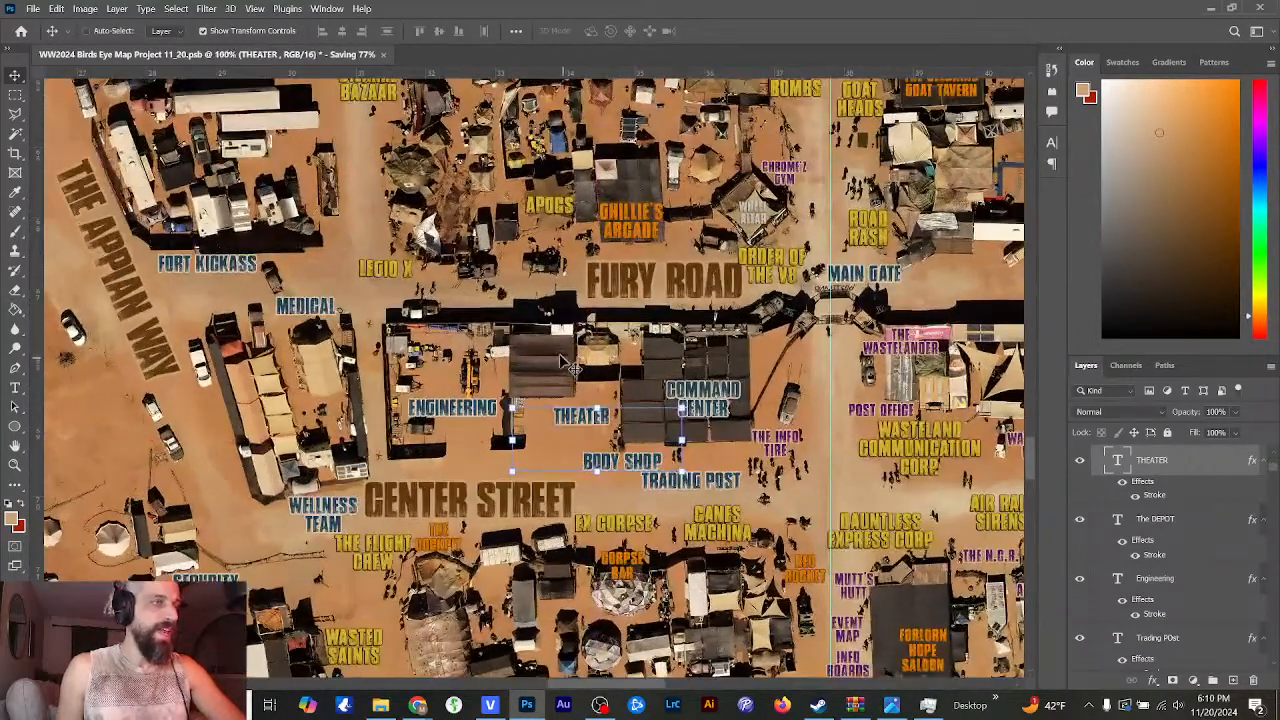
pyautogui.hotkey('ctrl', '+')
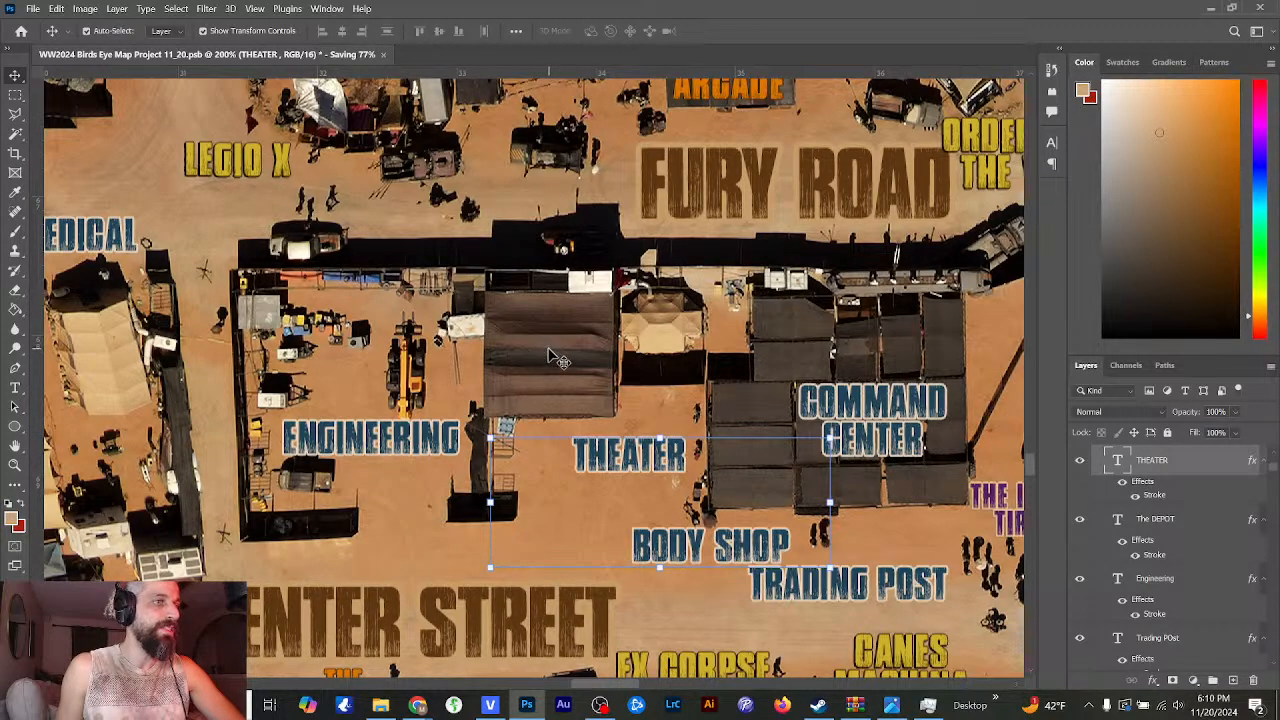
# - Place the Engineering label just below the large brown tent south of Fury Road, with the Theater label underneath it
pyautogui.moveTo(629, 462); pyautogui.dragTo(624, 509)
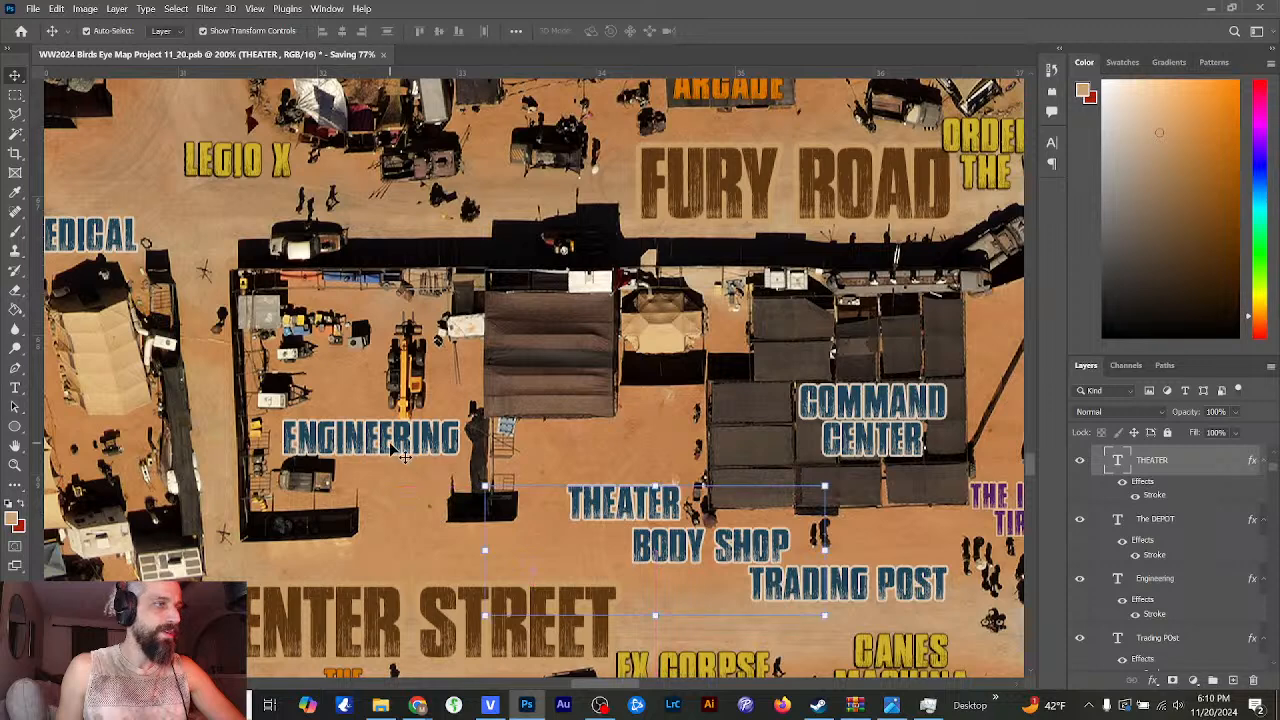
pyautogui.moveTo(390, 443); pyautogui.dragTo(595, 381)
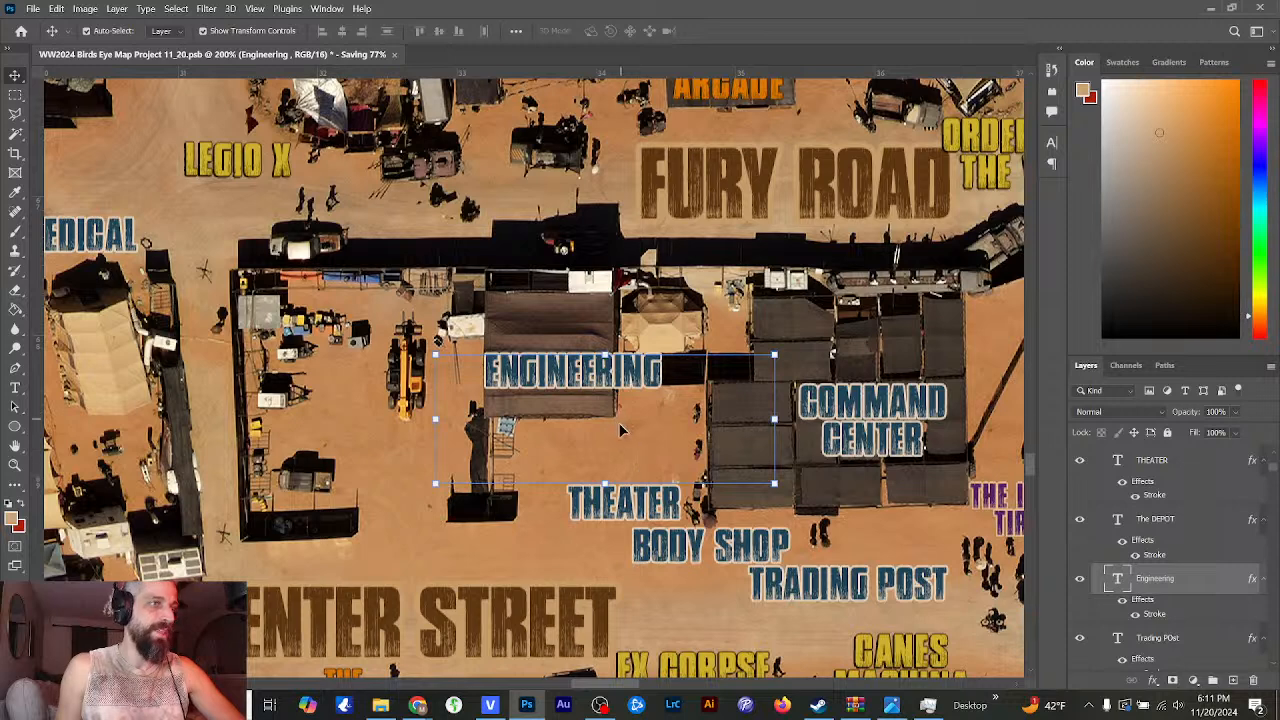
pyautogui.press('Down')
pyautogui.press('Down')
pyautogui.press('Down')
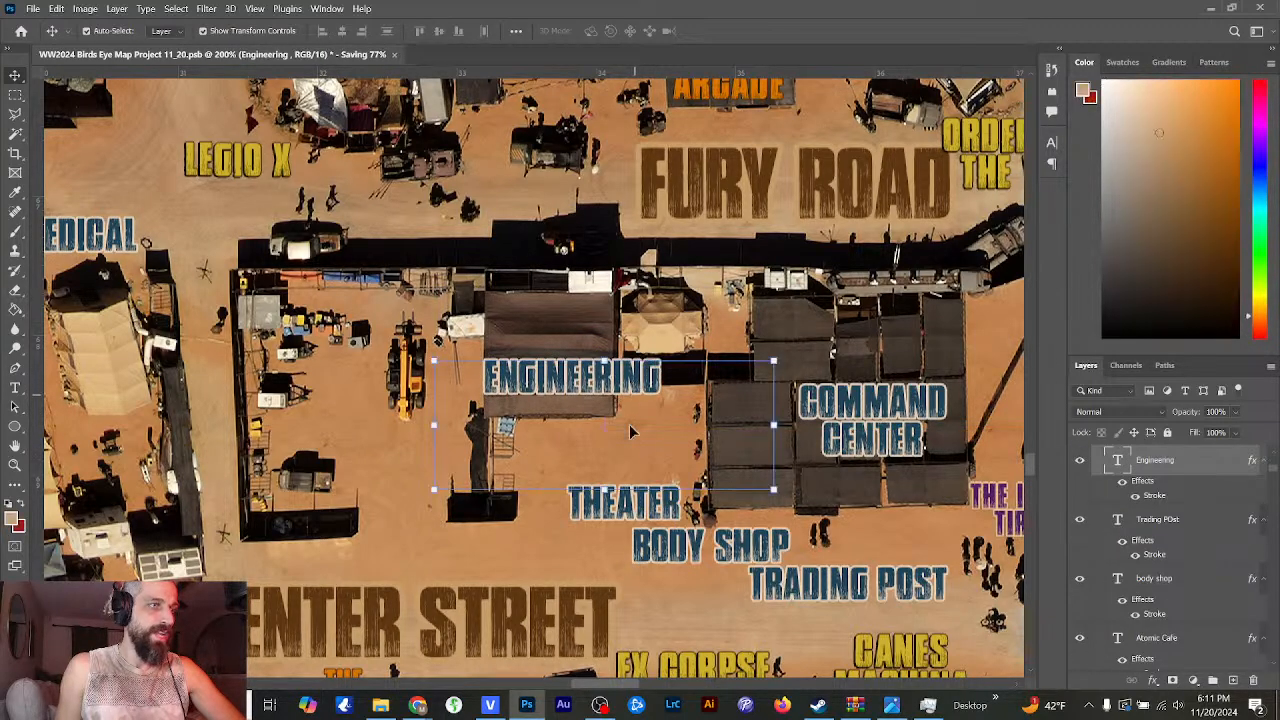
pyautogui.hotkey('alt', ',')
pyautogui.hotkey('alt', '.')
pyautogui.hotkey('alt', ',')
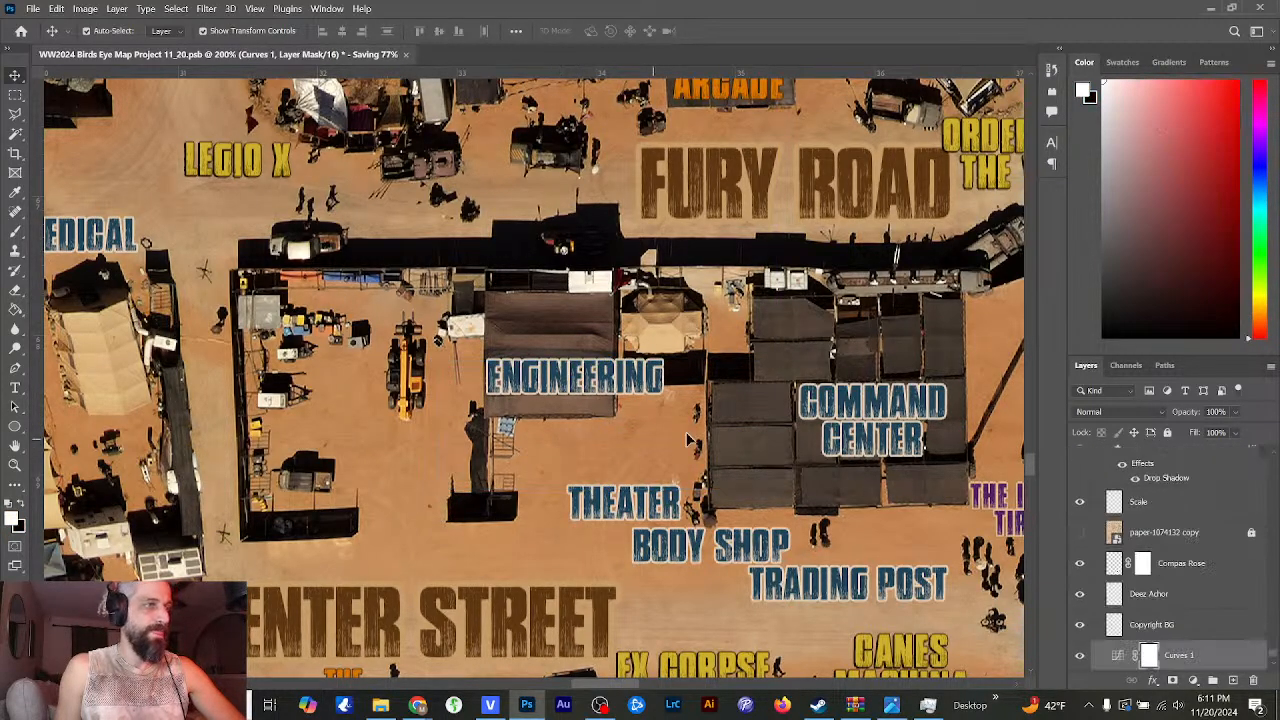
pyautogui.moveTo(558, 384); pyautogui.dragTo(592, 444)
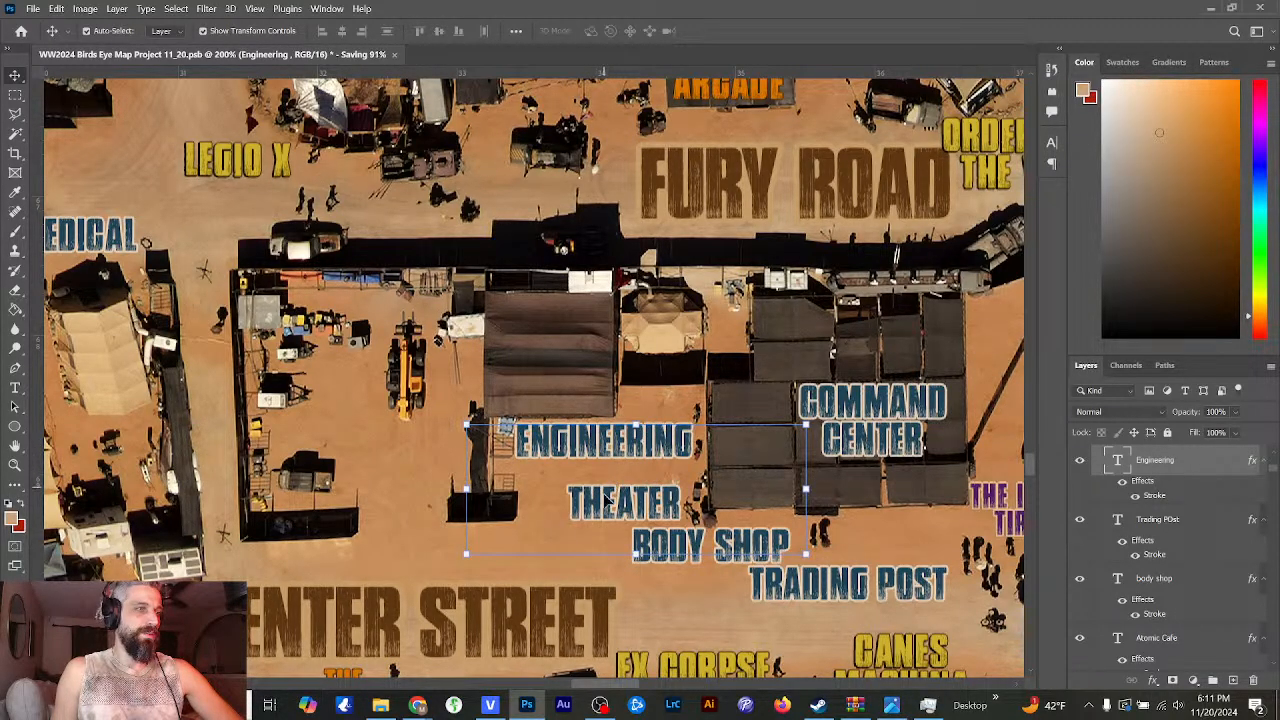
pyautogui.moveTo(628, 515)
pyautogui.mouseDown()
pyautogui.moveTo(732, 500)
pyautogui.moveTo(766, 462)
pyautogui.moveTo(757, 405)
pyautogui.moveTo(767, 493)
pyautogui.moveTo(629, 506)
pyautogui.mouseUp()
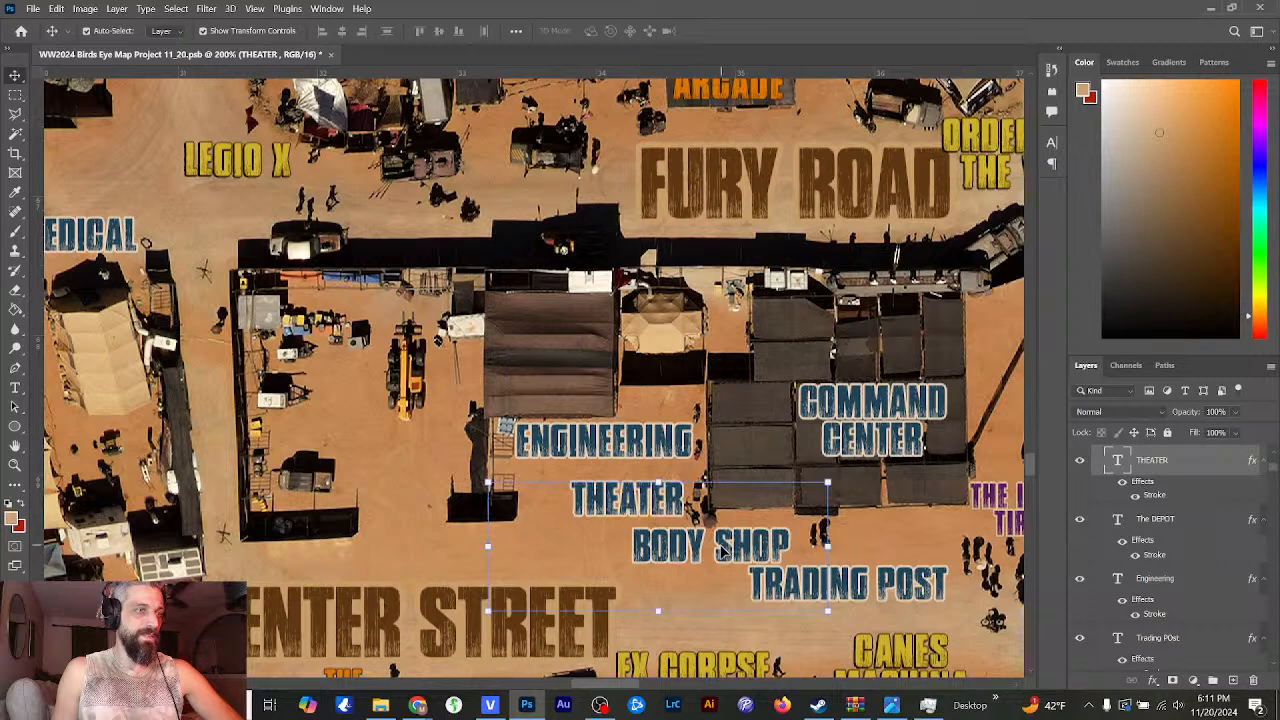
# - Split the Body Shop label onto two lines over the dark tents beside Command Center, and shift Theater and Trading Post just below it
pyautogui.moveTo(728, 537); pyautogui.dragTo(807, 448)
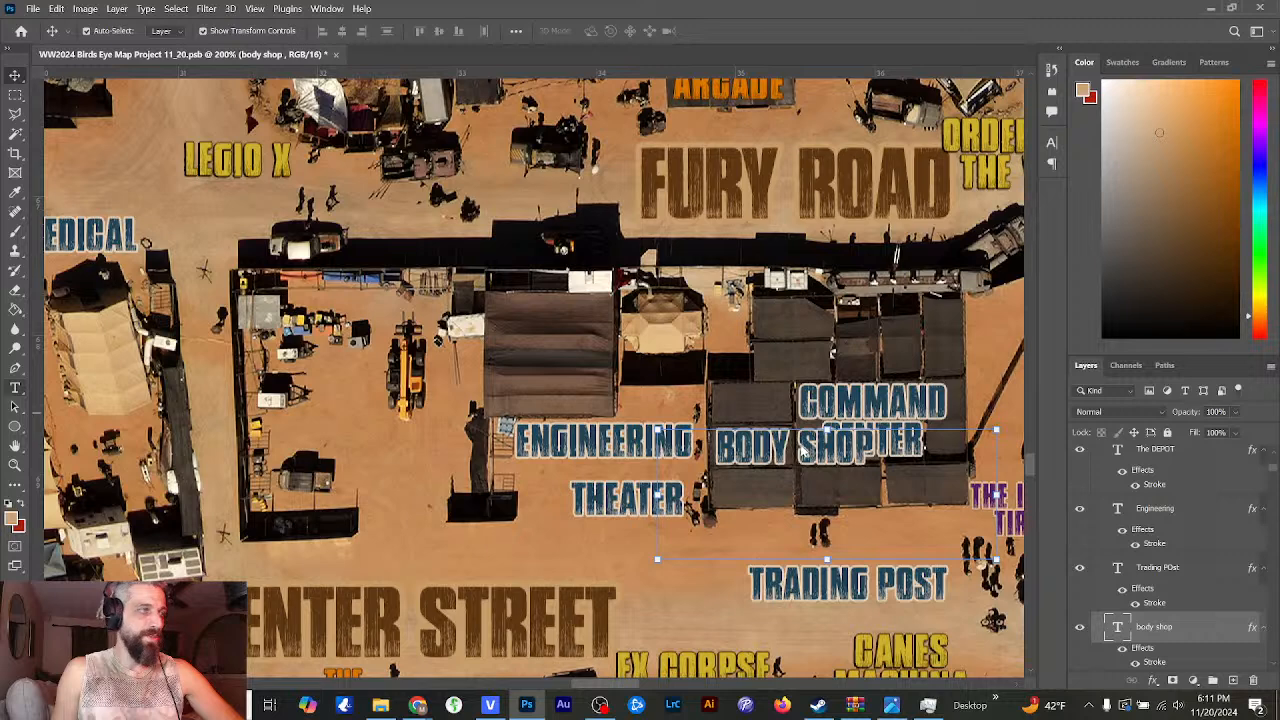
pyautogui.press('t')
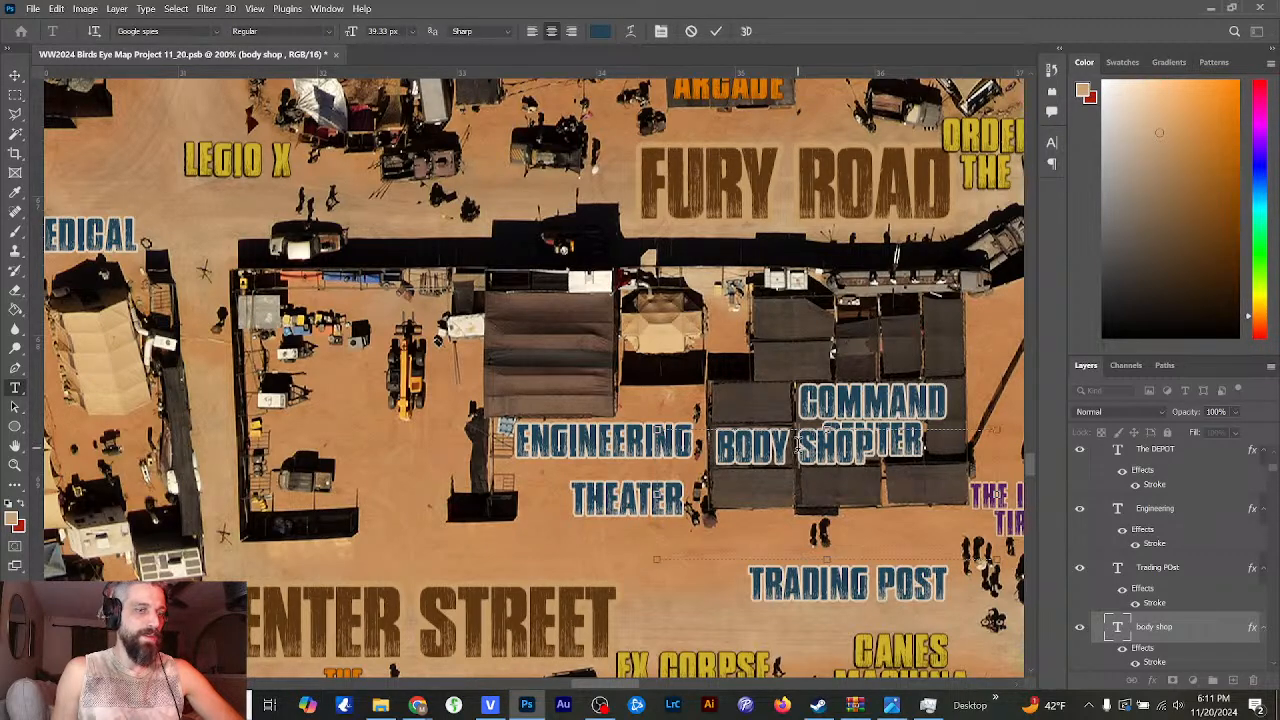
pyautogui.click(798, 447)
pyautogui.press('BackSpace')
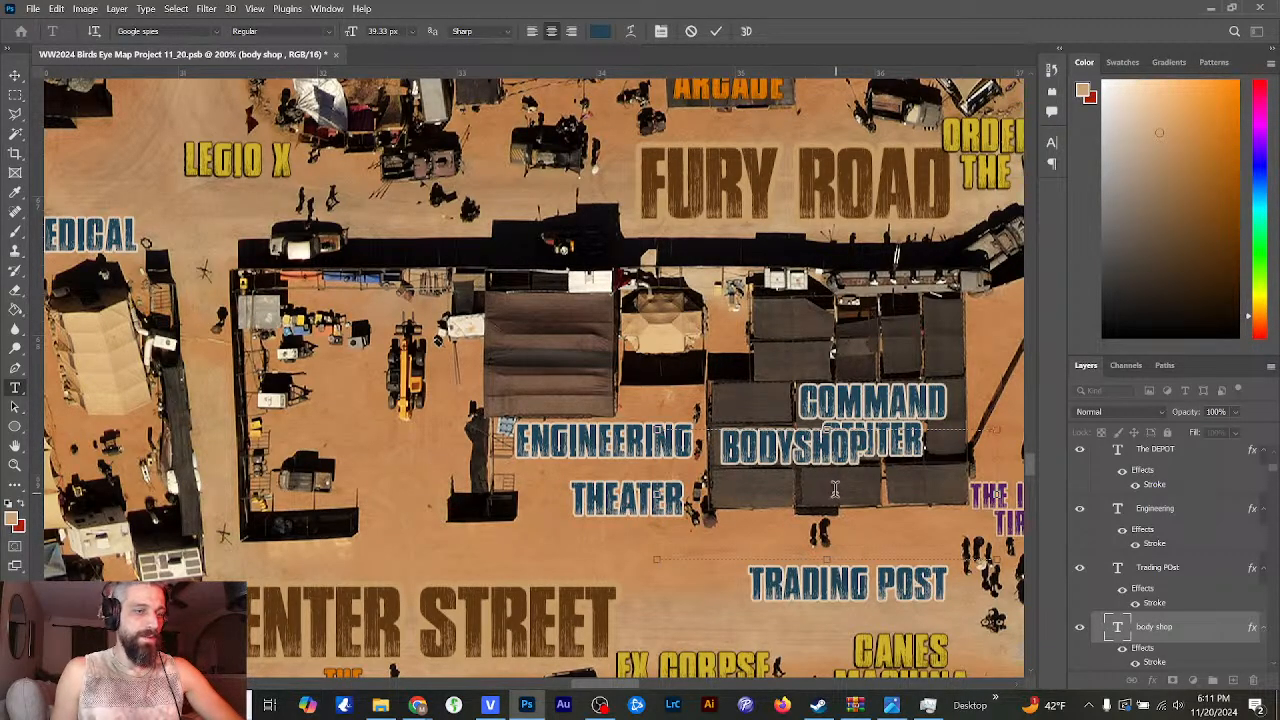
pyautogui.press('Return')
pyautogui.press('Escape')
pyautogui.press('v')
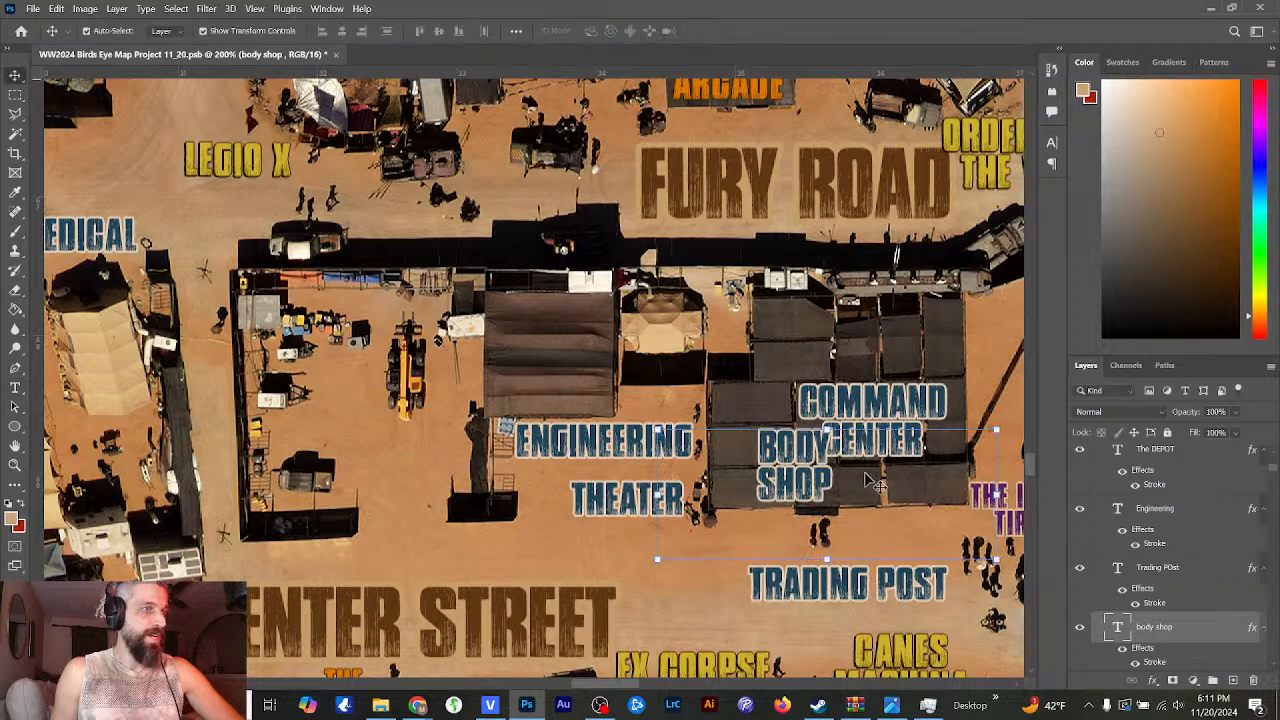
pyautogui.moveTo(873, 483); pyautogui.dragTo(832, 483)
pyautogui.moveTo(644, 516); pyautogui.dragTo(731, 558)
pyautogui.moveTo(855, 590); pyautogui.dragTo(863, 576)
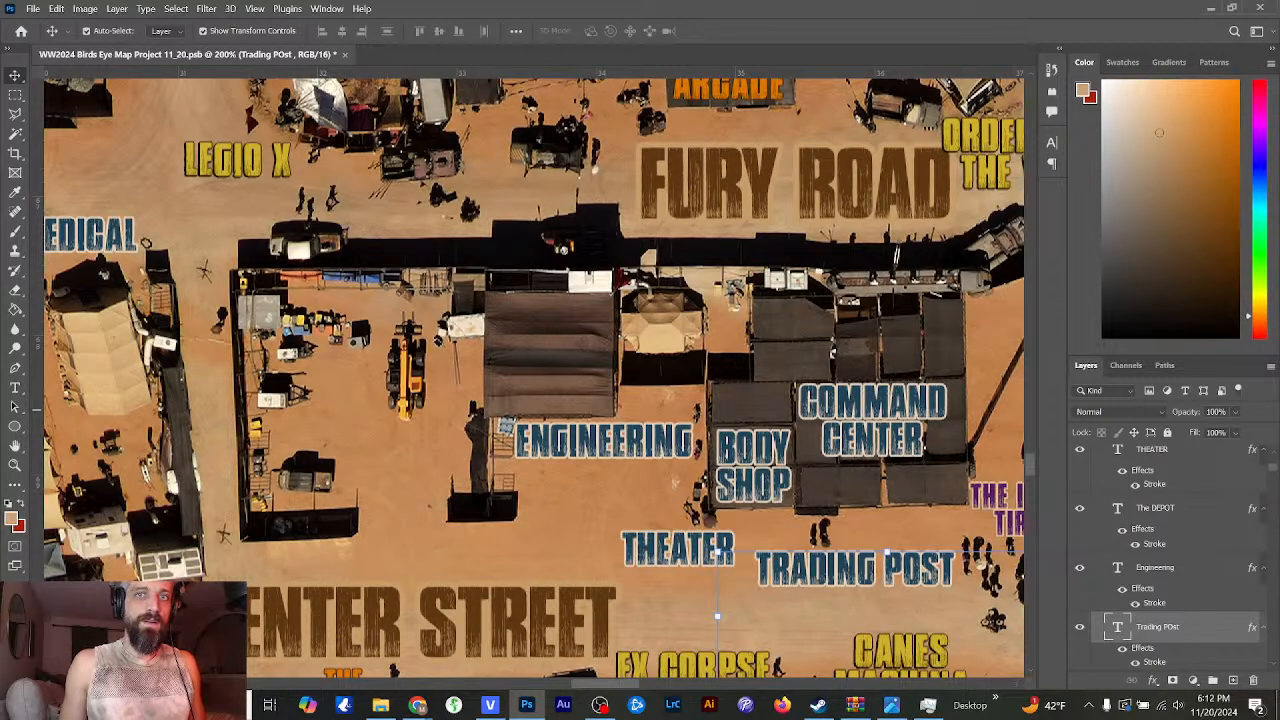
# - Duplicate the Engineering label into the walled yard below the yellow crane and retype it as "WW Power Corpse" on two lines
pyautogui.click(603, 445)
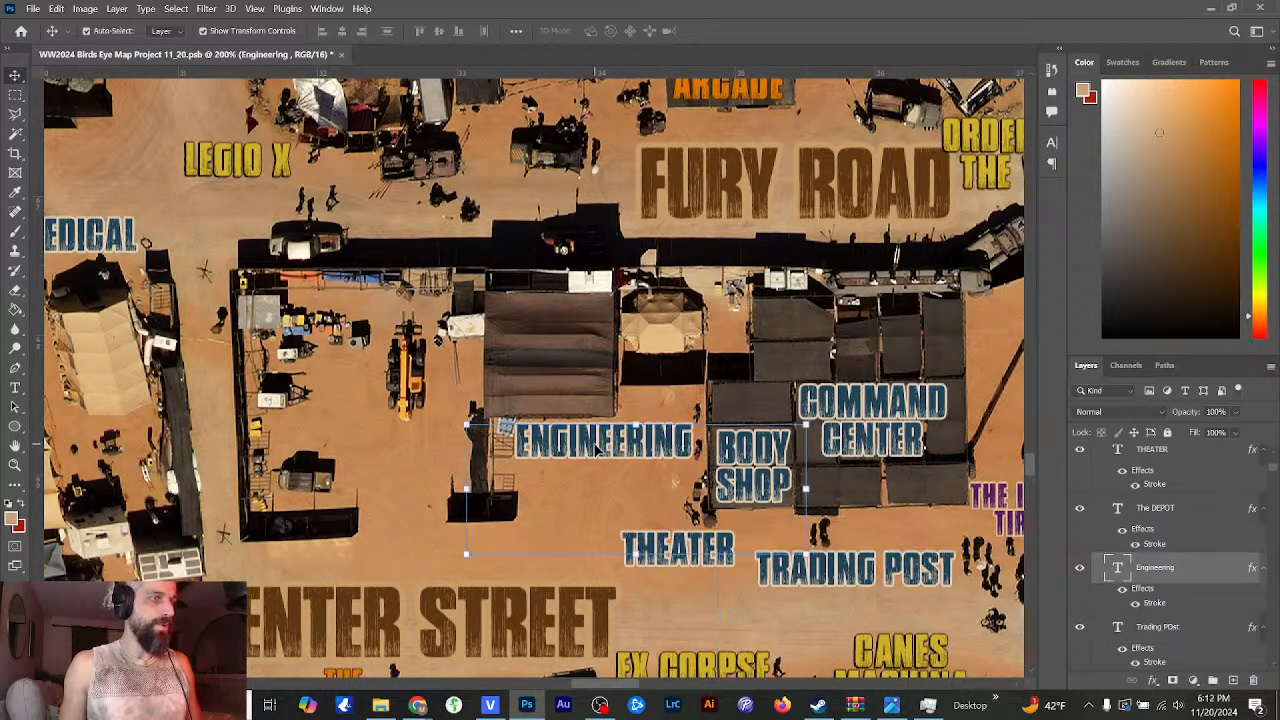
pyautogui.moveTo(1226, 634); pyautogui.dragTo(1233, 680)
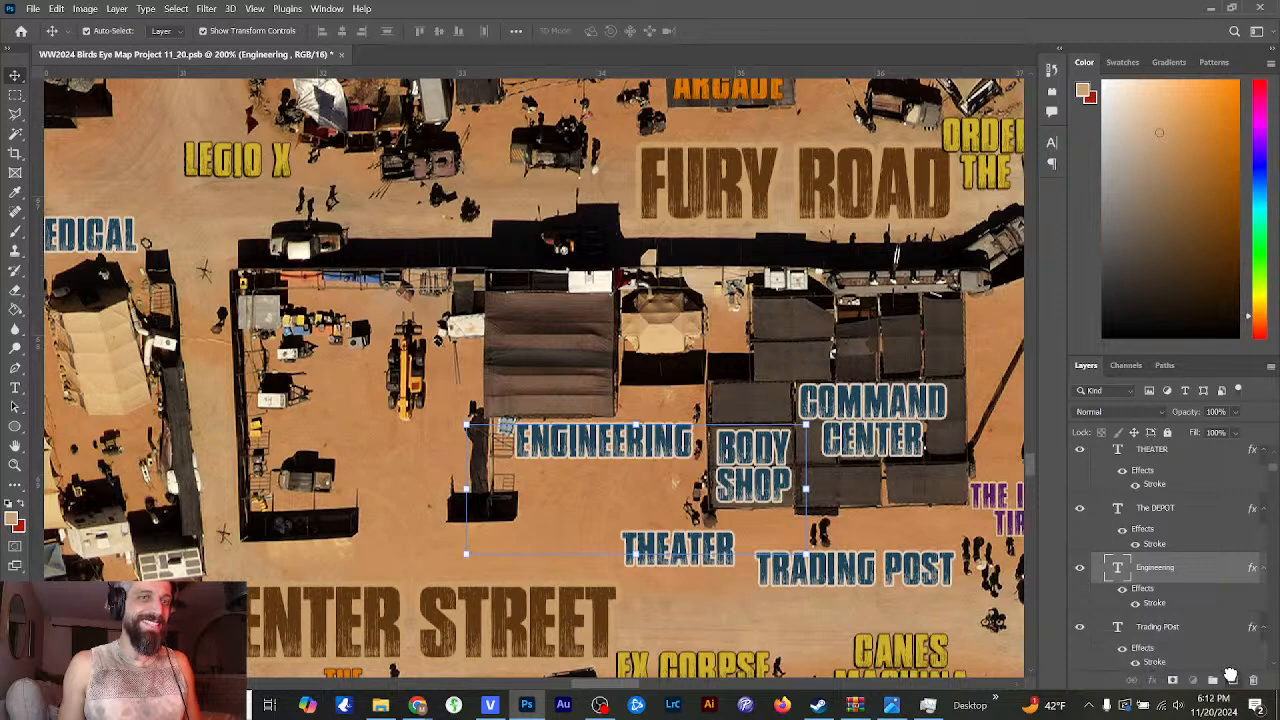
pyautogui.moveTo(643, 503); pyautogui.dragTo(407, 490)
pyautogui.click(15, 387)
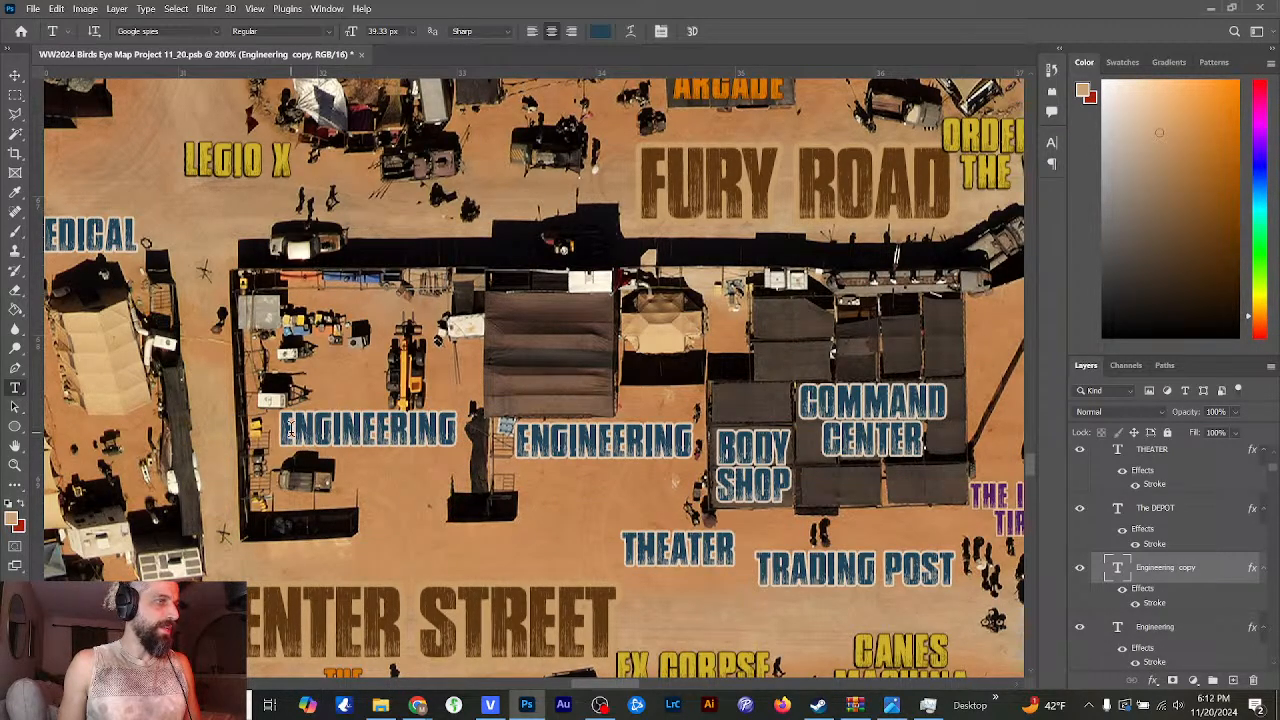
pyautogui.moveTo(289, 430); pyautogui.dragTo(455, 428)
pyautogui.write('WW')
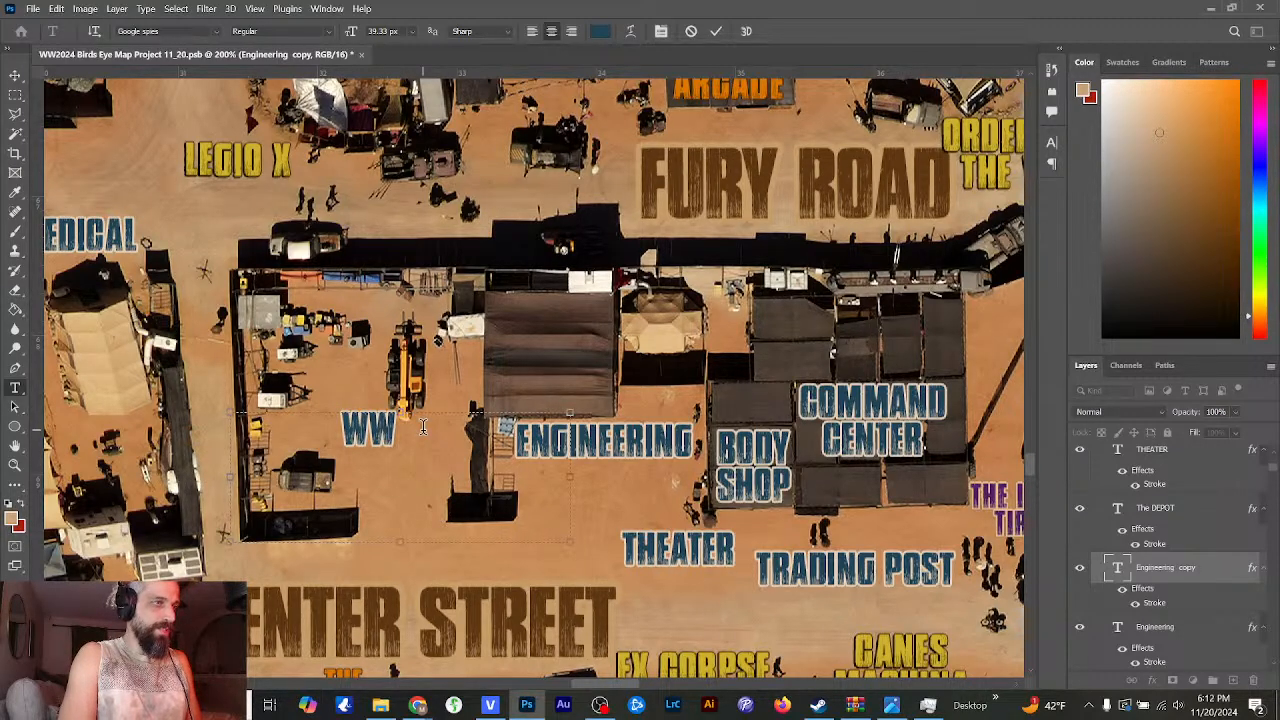
pyautogui.write(' POWER')
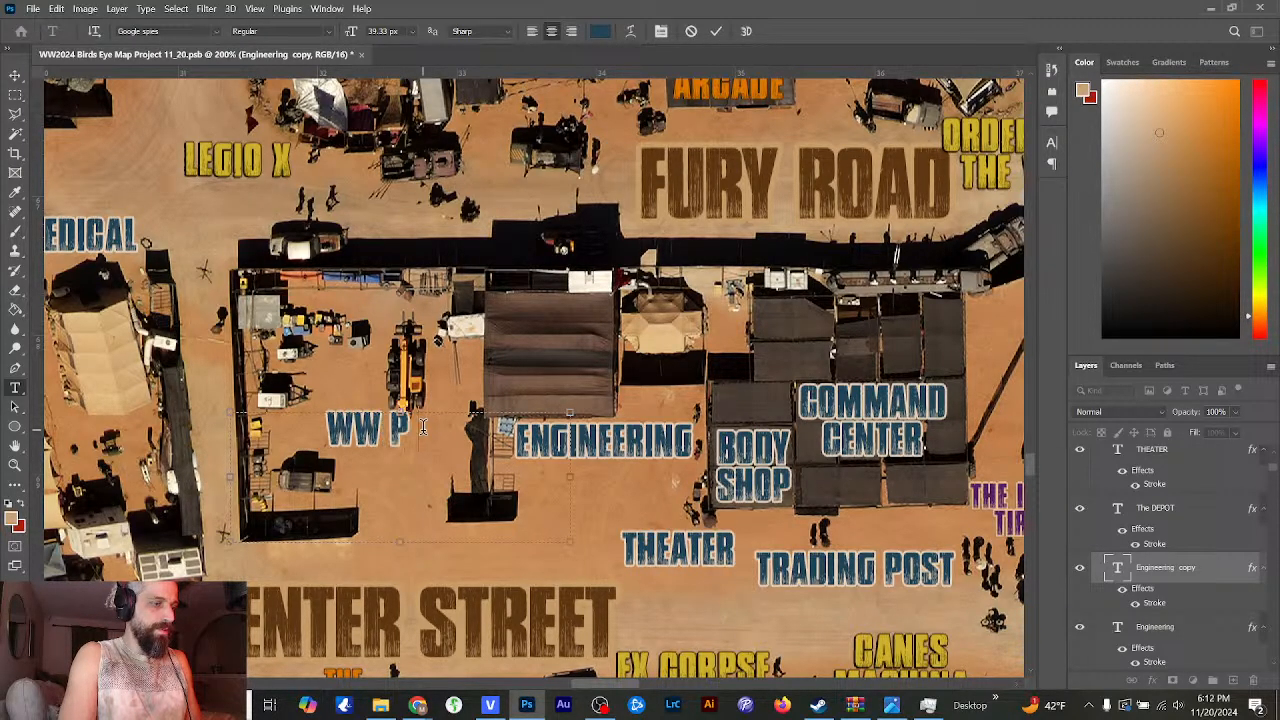
pyautogui.press('Return')
pyautogui.write('CORPSE')
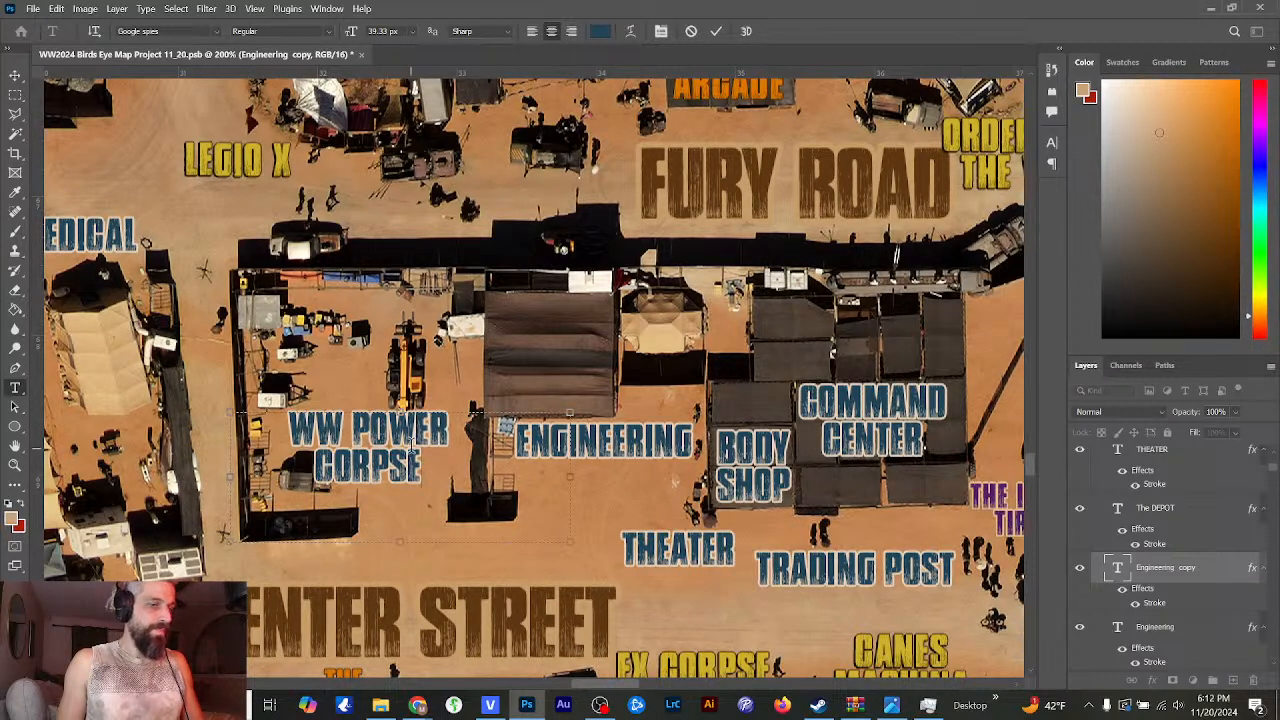
pyautogui.click(15, 75)
pyautogui.moveTo(380, 433); pyautogui.dragTo(399, 442)
# - Set the WW Power Corpse label's font size and leading to 35 px and nudge it slightly left within the yard
pyautogui.press('t')
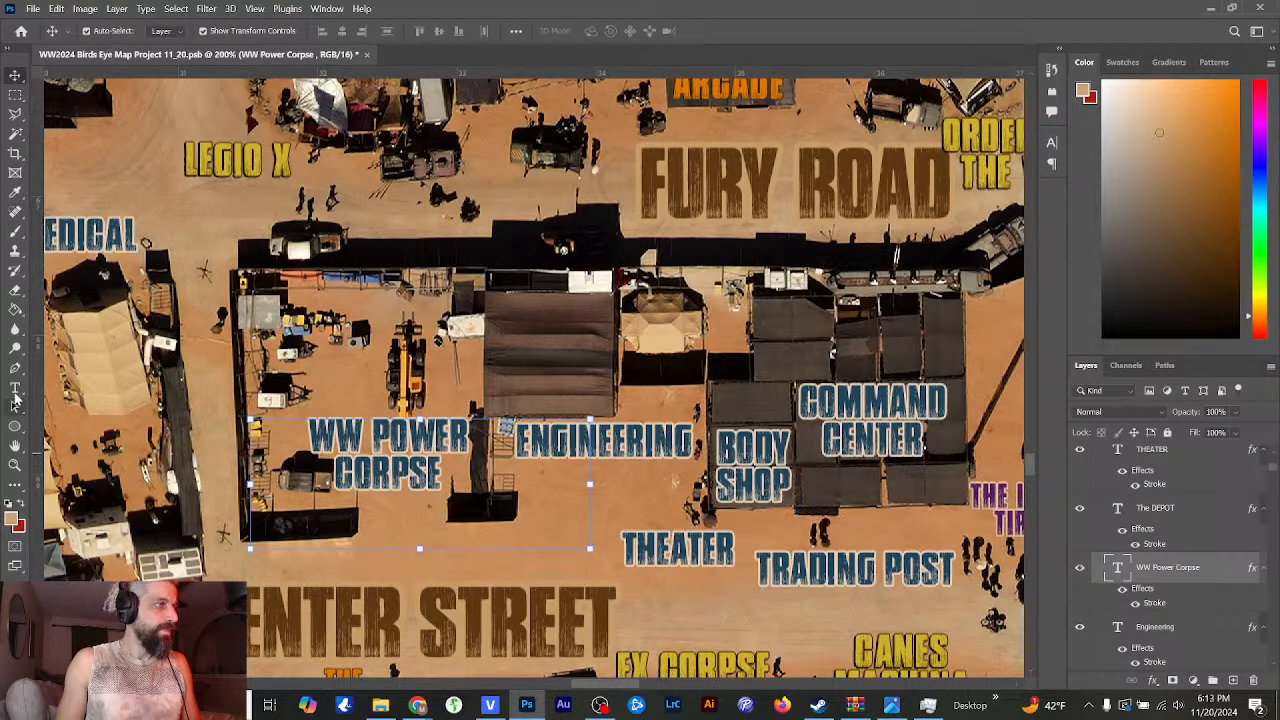
pyautogui.moveTo(440, 488); pyautogui.dragTo(308, 428)
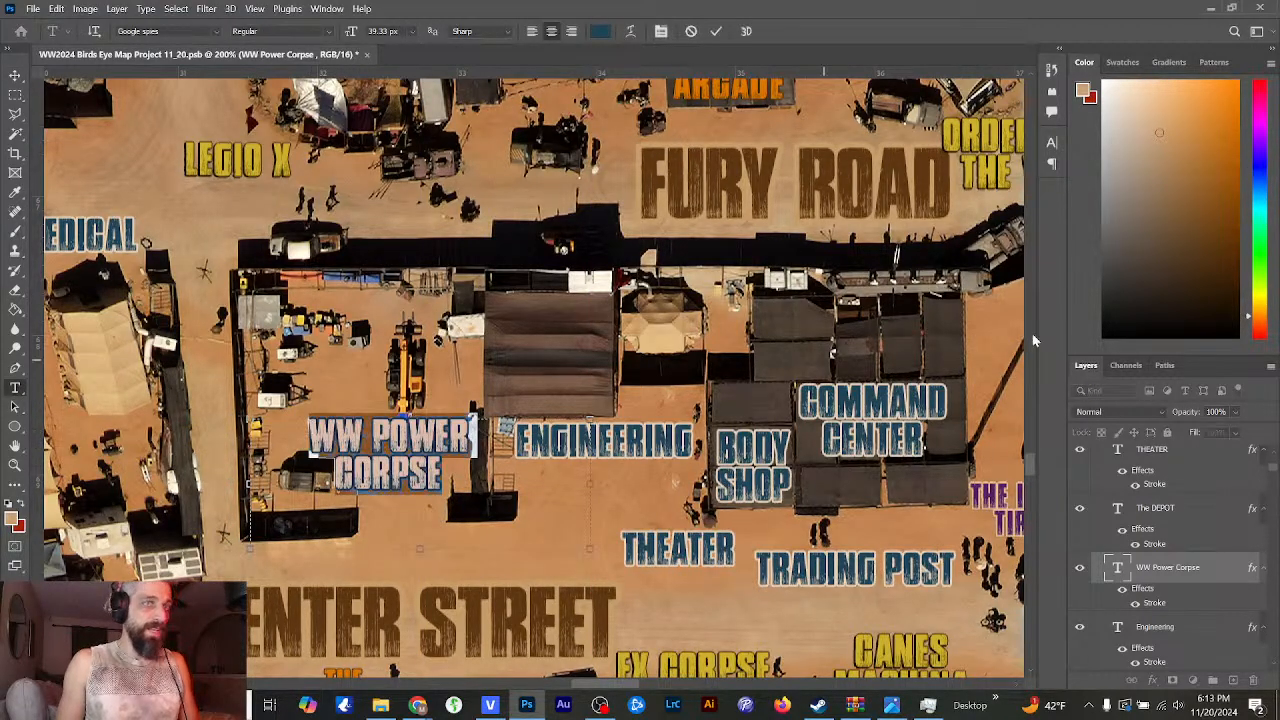
pyautogui.click(1053, 143)
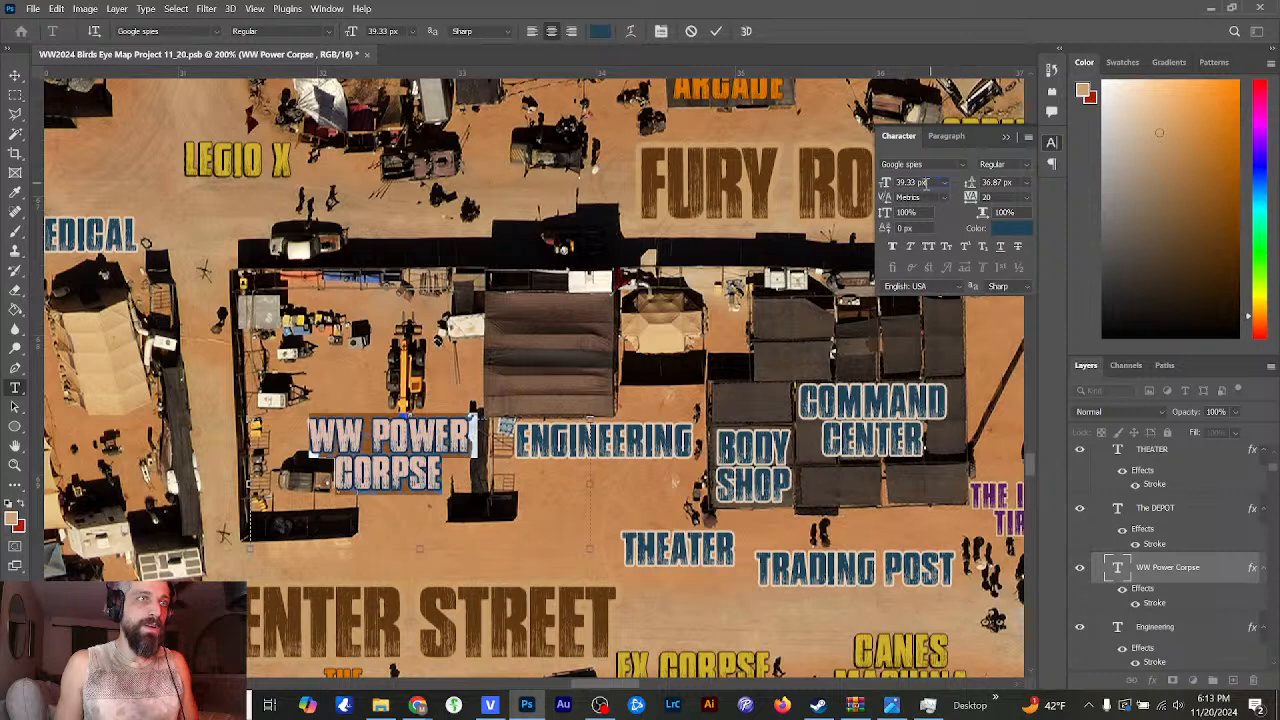
pyautogui.click(912, 182)
pyautogui.write('355')
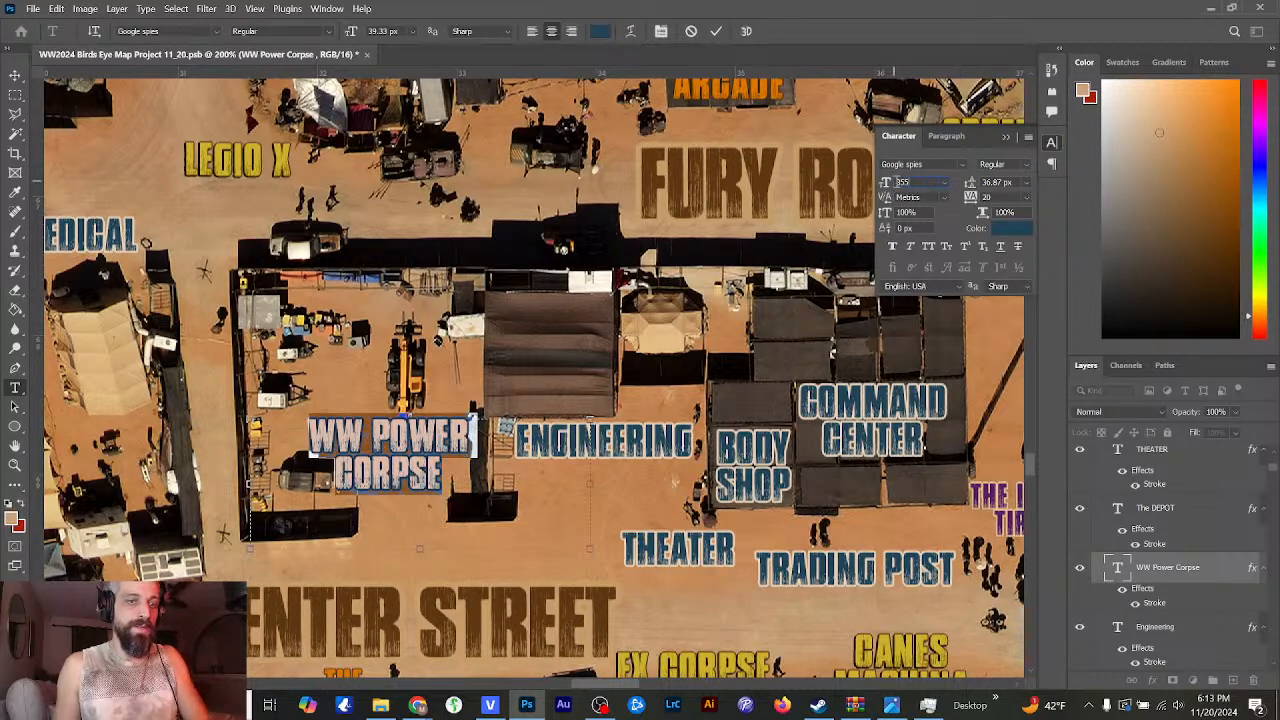
pyautogui.click(1012, 183)
pyautogui.write('35')
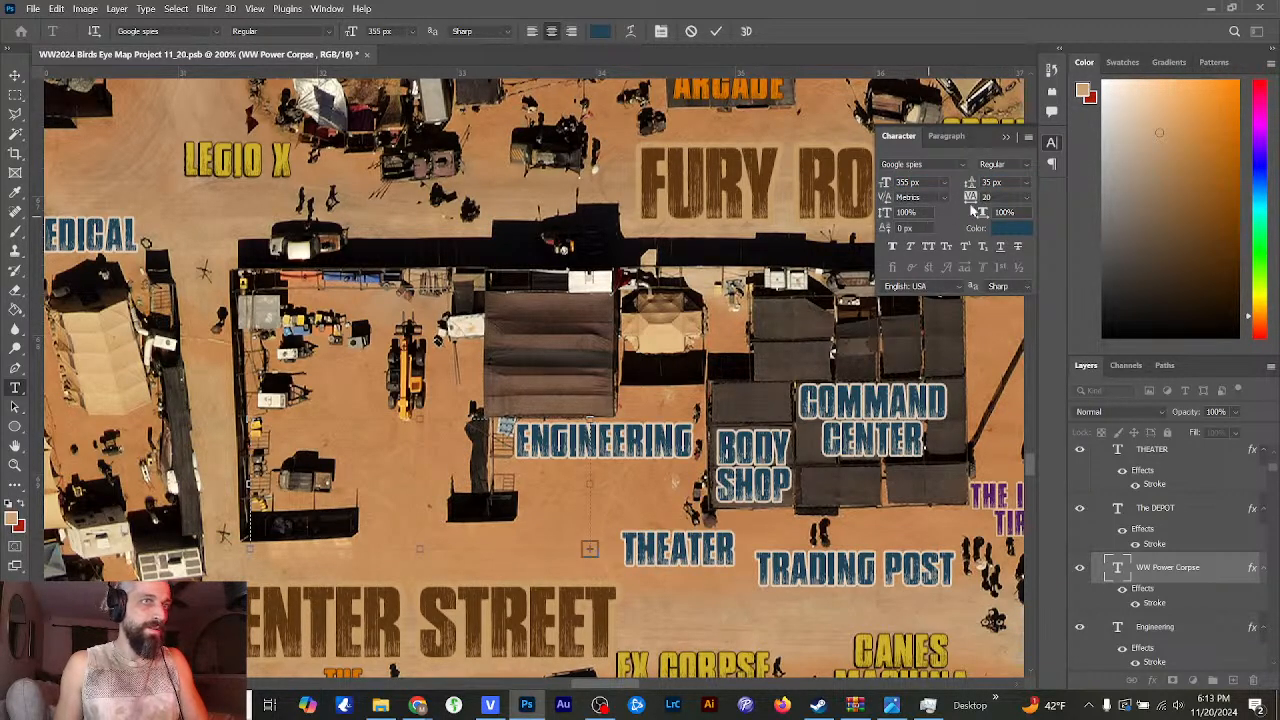
pyautogui.click(929, 183)
pyautogui.write('35')
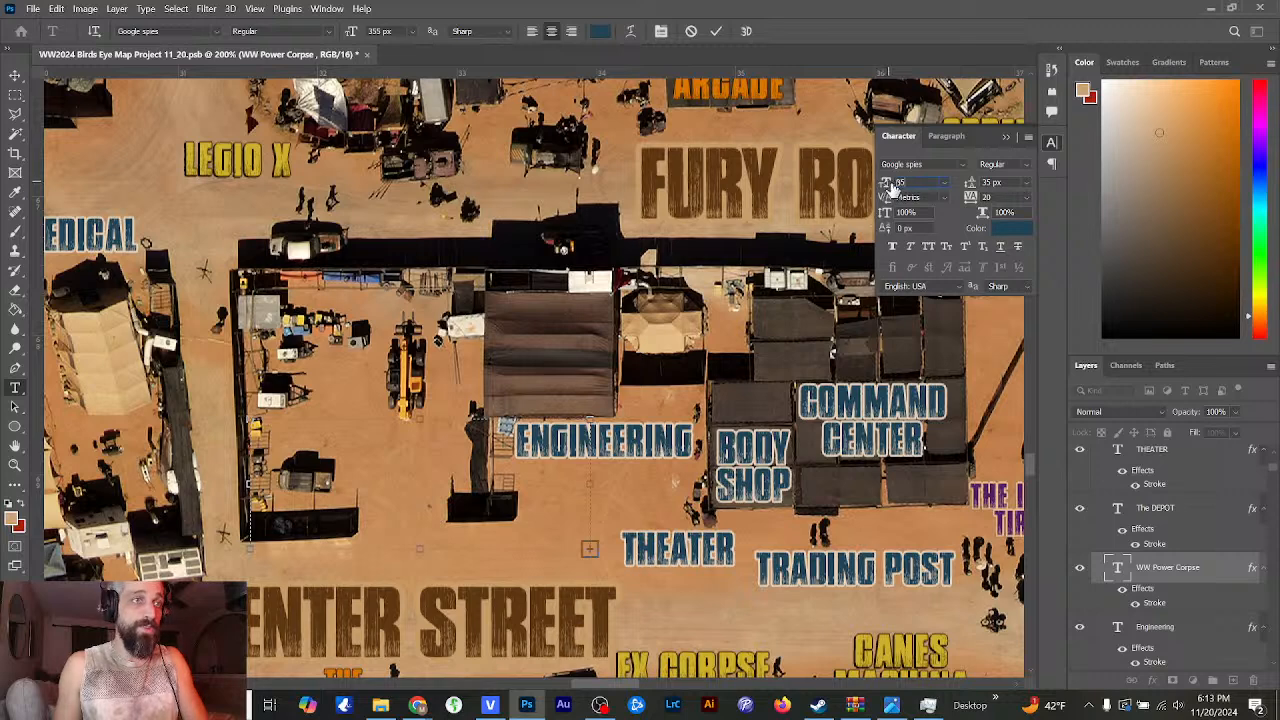
pyautogui.press('Return')
pyautogui.click(17, 76)
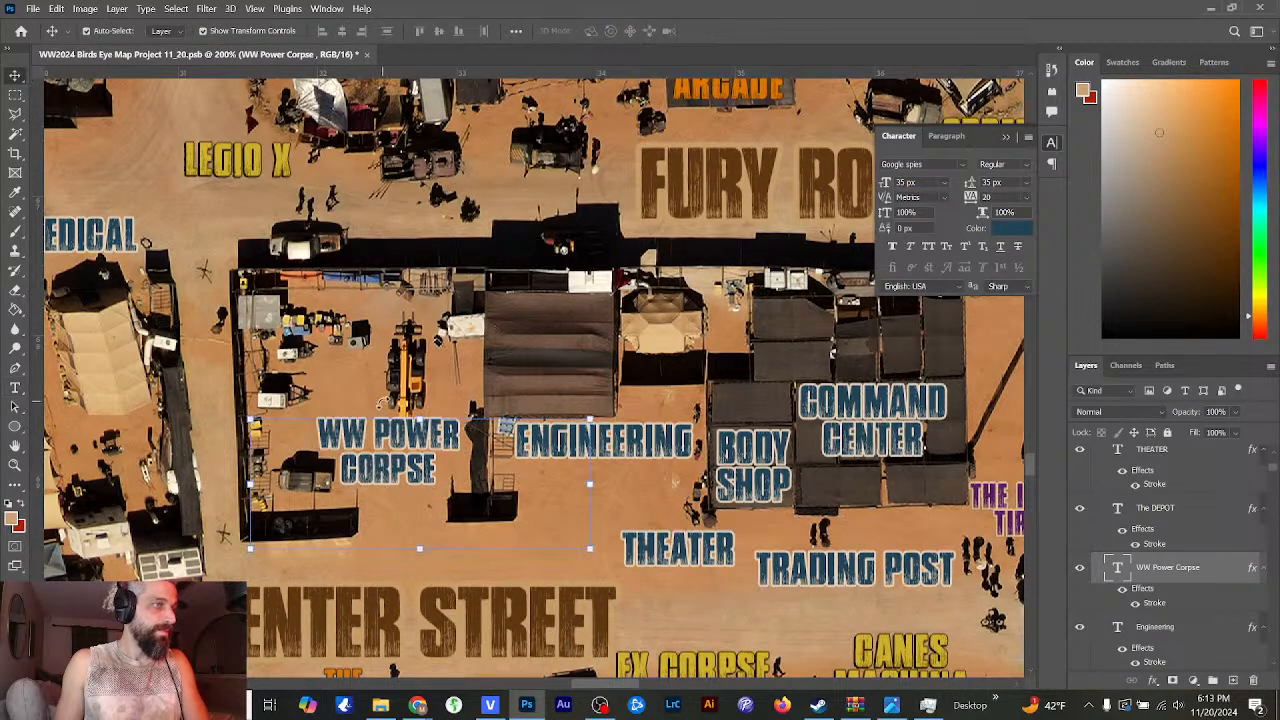
pyautogui.moveTo(405, 456)
pyautogui.mouseDown()
pyautogui.moveTo(358, 456)
pyautogui.moveTo(394, 458)
pyautogui.mouseUp()
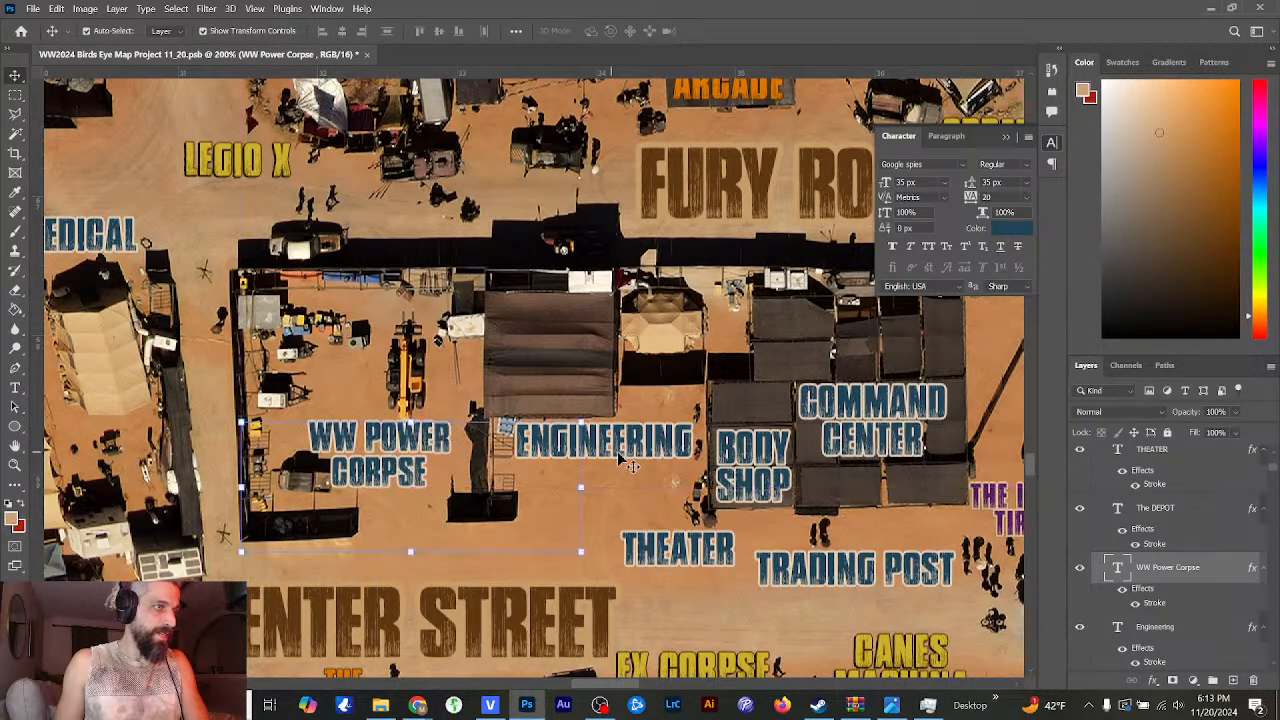
# - Set the Engineering label's font size and leading to 35 px and nudge it slightly down and left below the brown tent
pyautogui.click(630, 460)
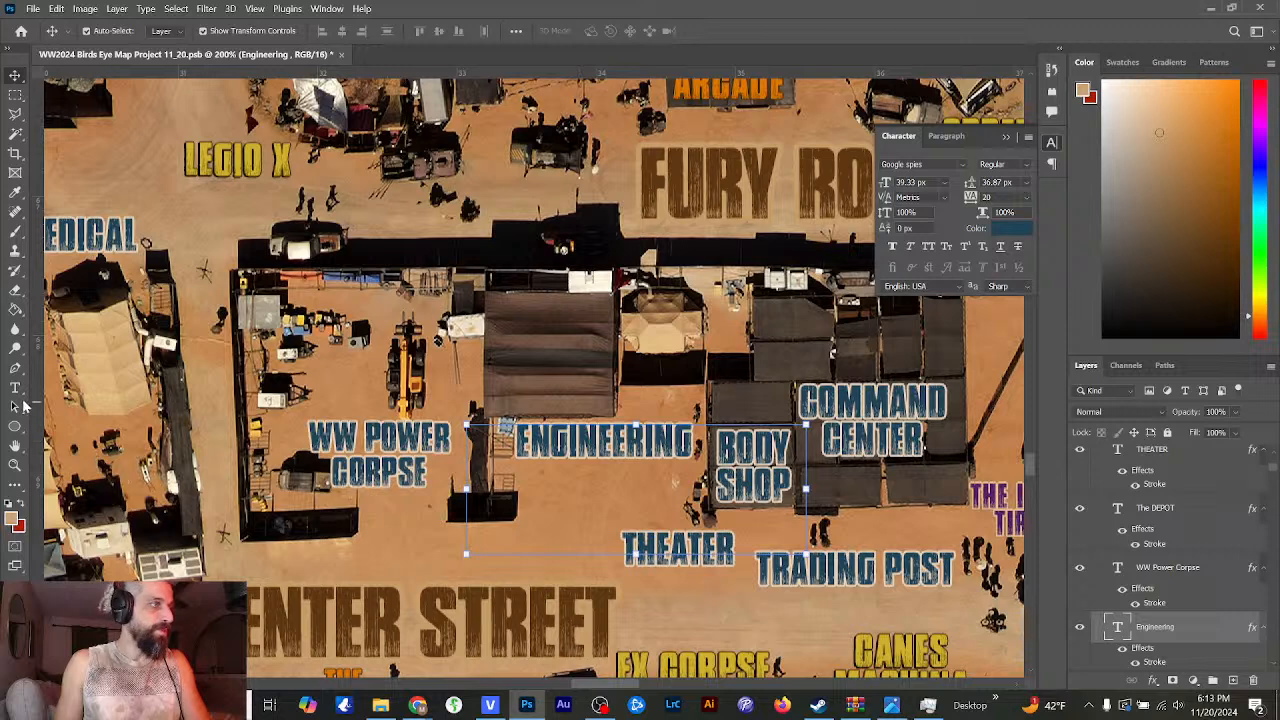
pyautogui.press('t')
pyautogui.doubleClick(583, 446)
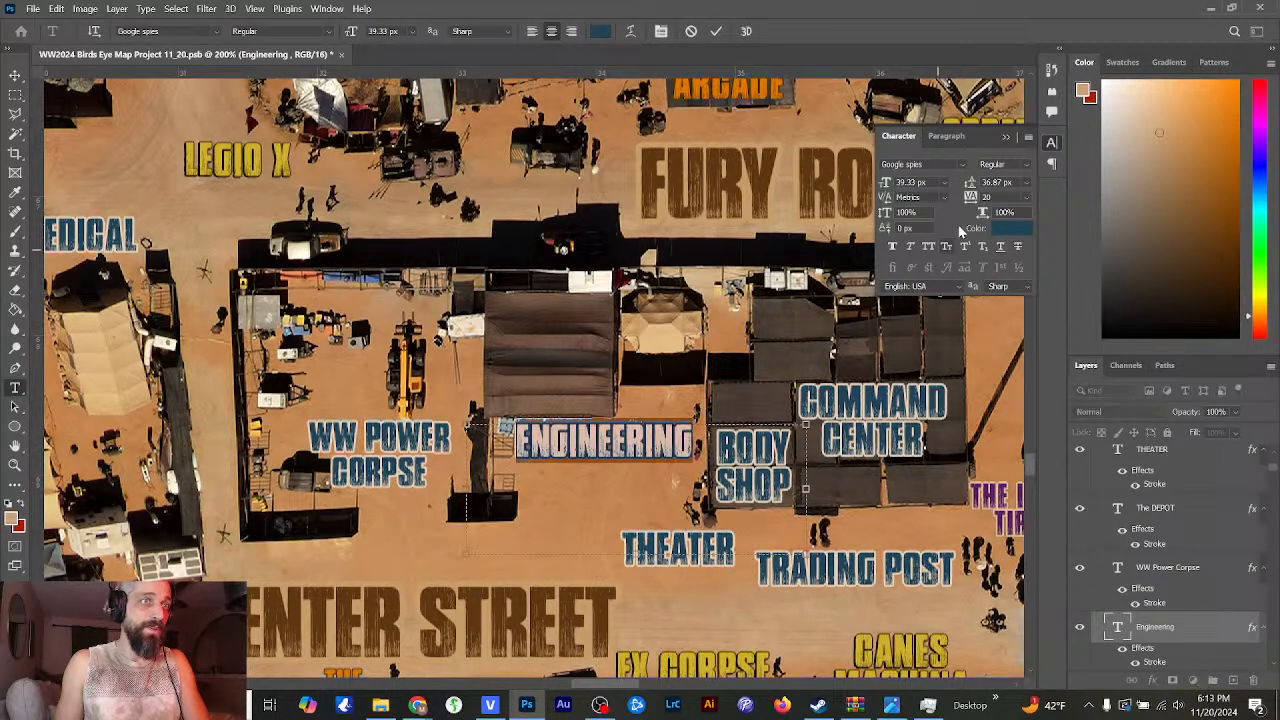
pyautogui.click(881, 184)
pyautogui.write('35')
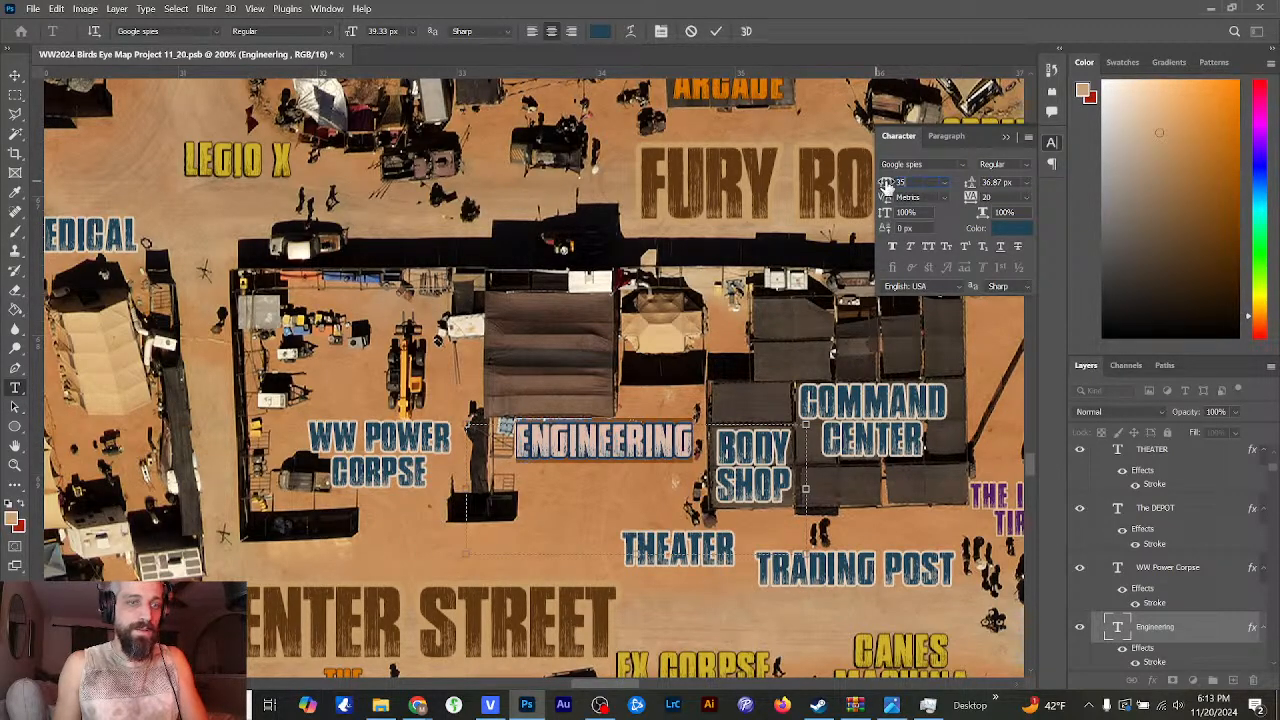
pyautogui.press('Tab')
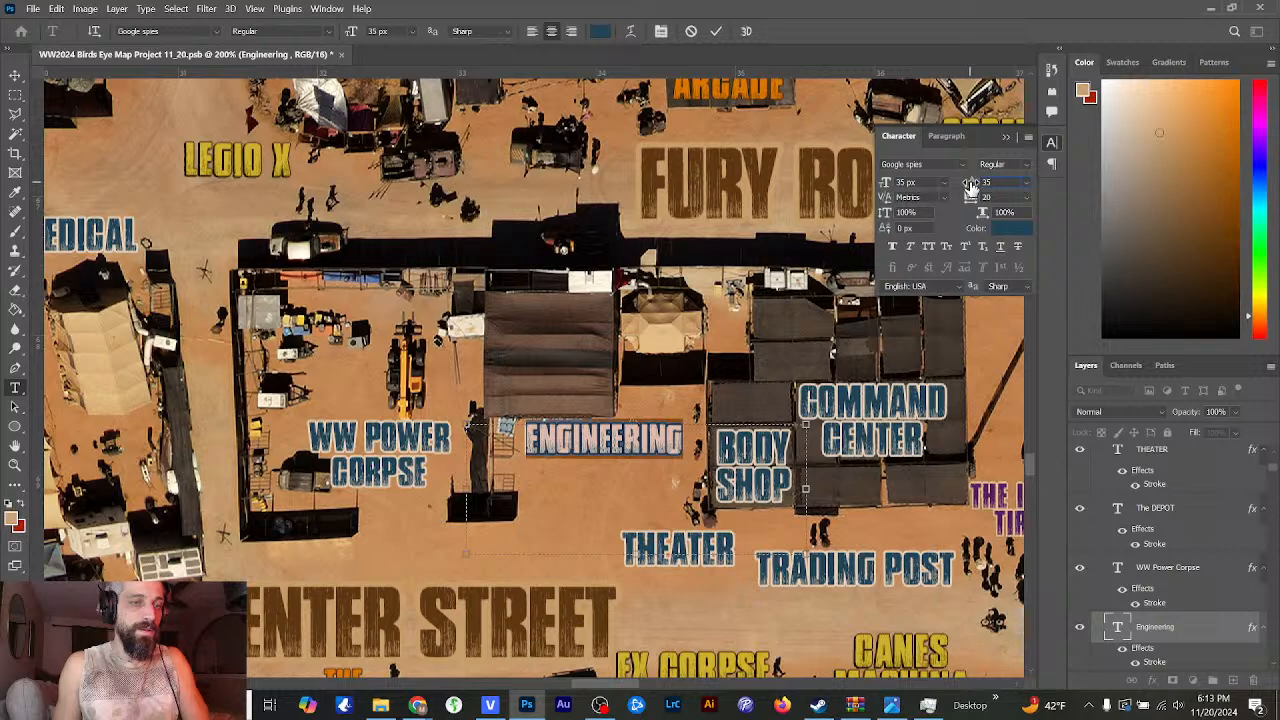
pyautogui.click(15, 76)
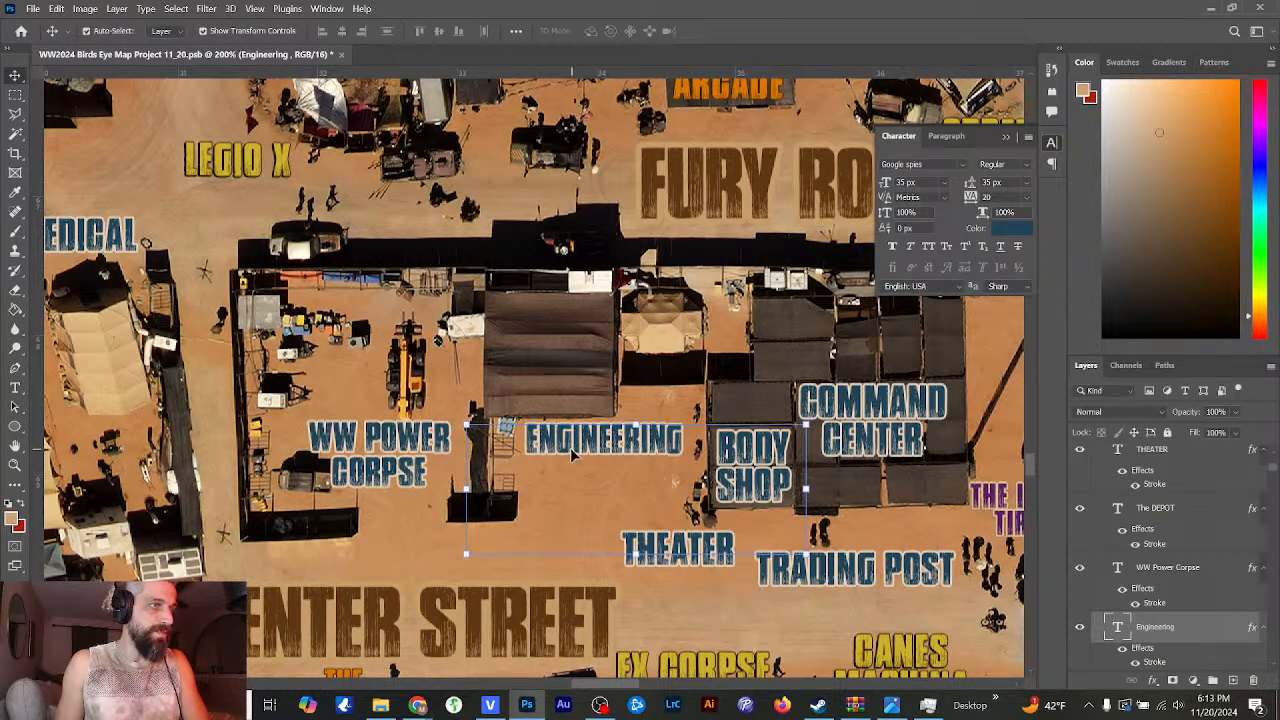
pyautogui.moveTo(570, 447); pyautogui.dragTo(563, 454)
pyautogui.click(652, 467)
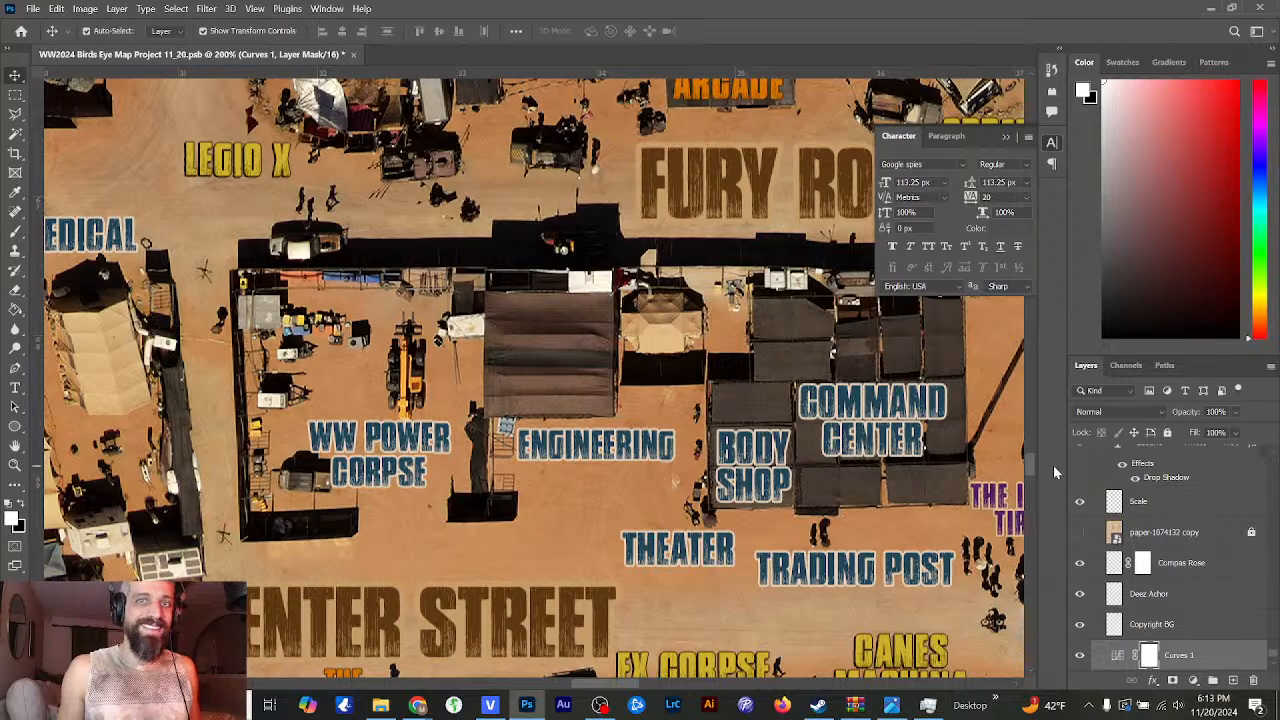
# - Examine the tents and labels around the Forlorn Hope Saloon, from Dauntless Express Corp down to Dukes of the Nuke
pyautogui.scroll(-2, 1031, 462)
pyautogui.moveTo(1031, 462)
pyautogui.mouseDown()
pyautogui.moveTo(1031, 516)
pyautogui.moveTo(1035, 479)
pyautogui.mouseUp()
pyautogui.moveTo(613, 685); pyautogui.dragTo(661, 685)
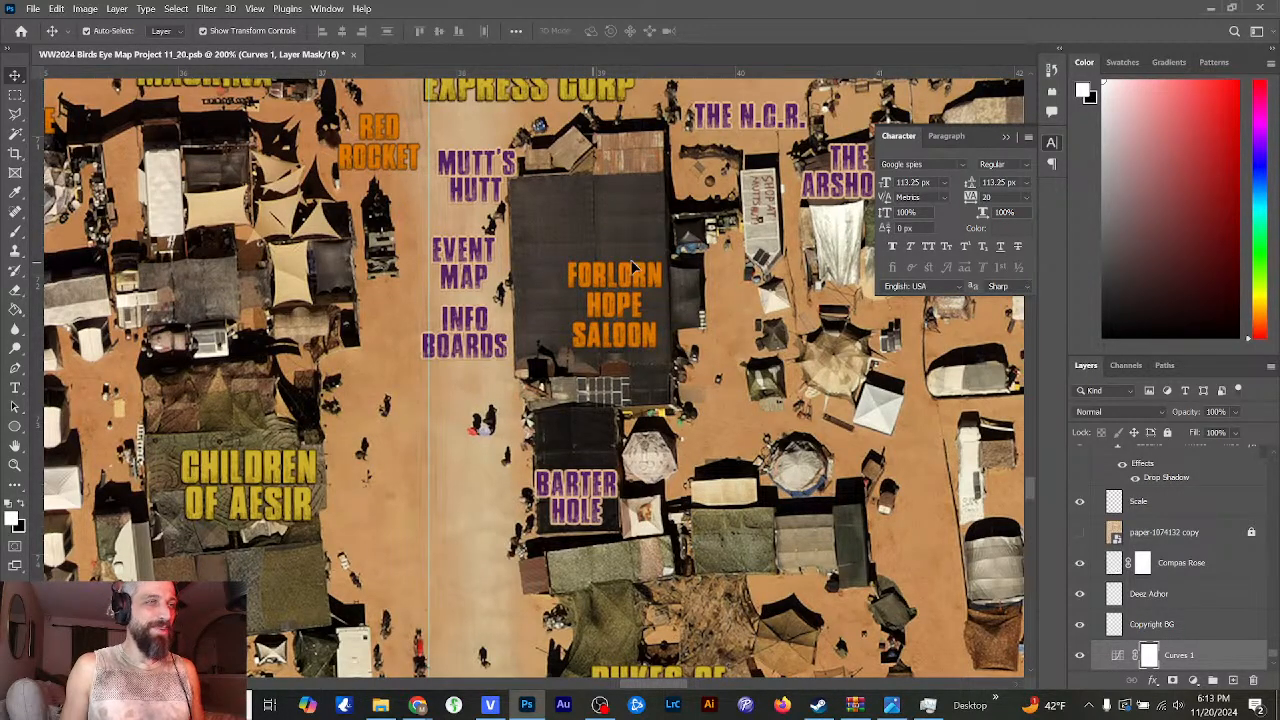
pyautogui.moveTo(1033, 503); pyautogui.dragTo(1028, 491)
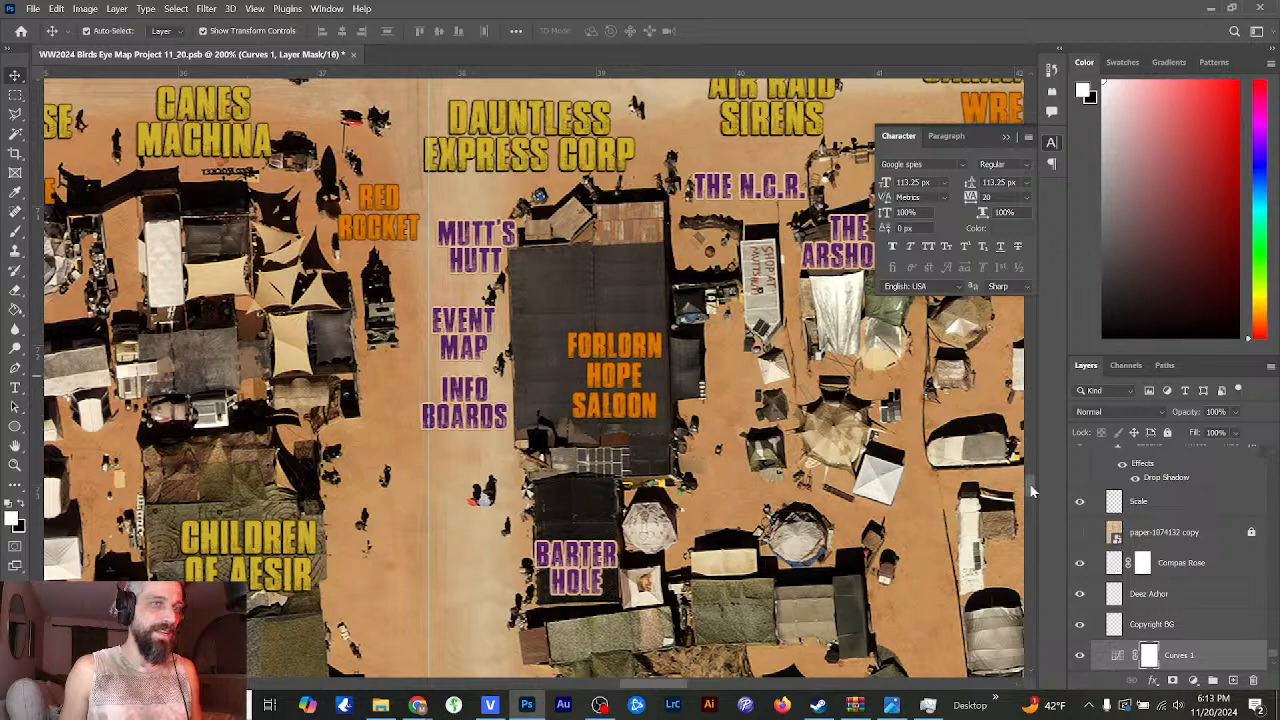
pyautogui.scroll(-2, 1033, 493)
pyautogui.scroll(-2, 1030, 490)
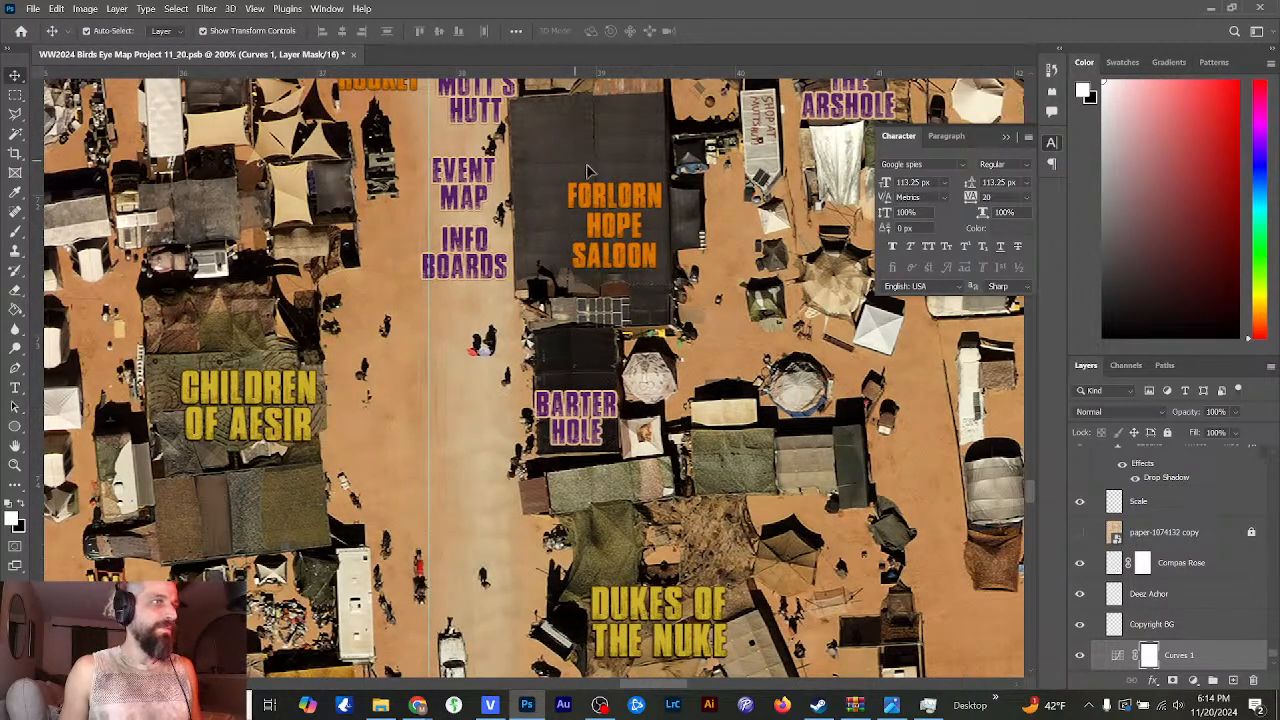
pyautogui.scroll(2, 1030, 495)
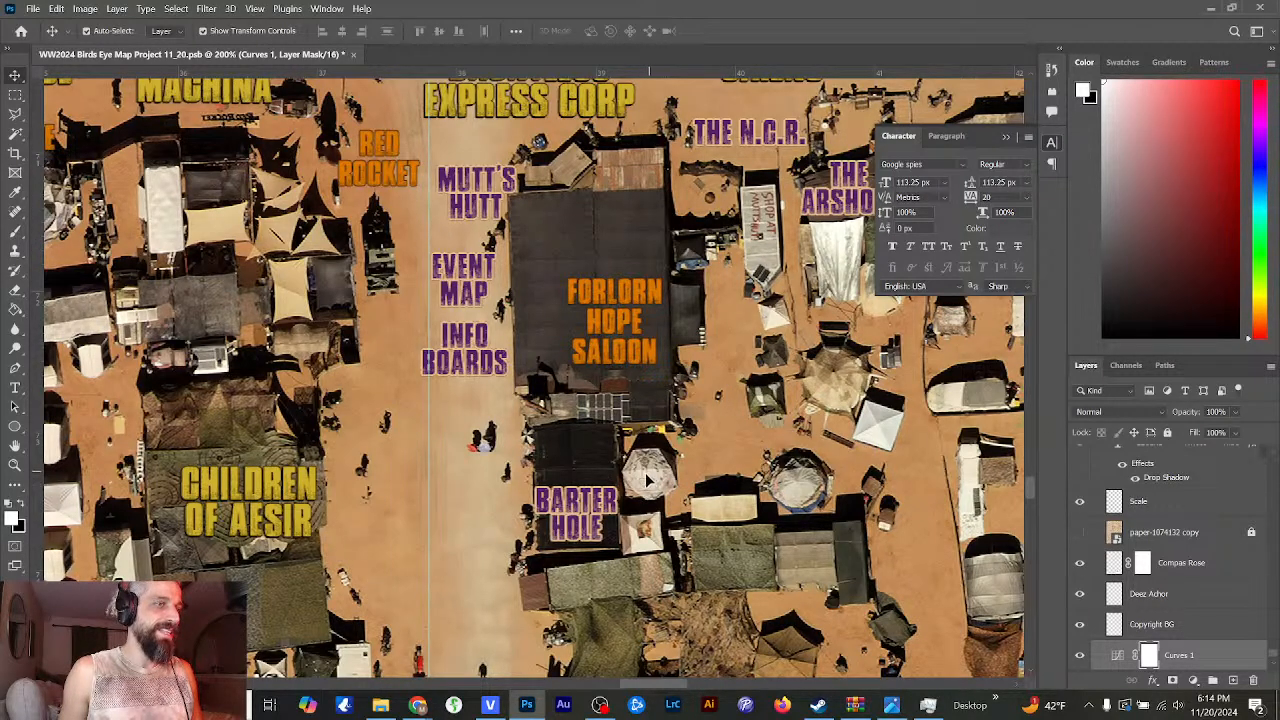
# - Collapse the character settings and examine the tents between the Forlorn Hope Saloon and Barter Hole labels
pyautogui.hotkey('ctrl', '+')
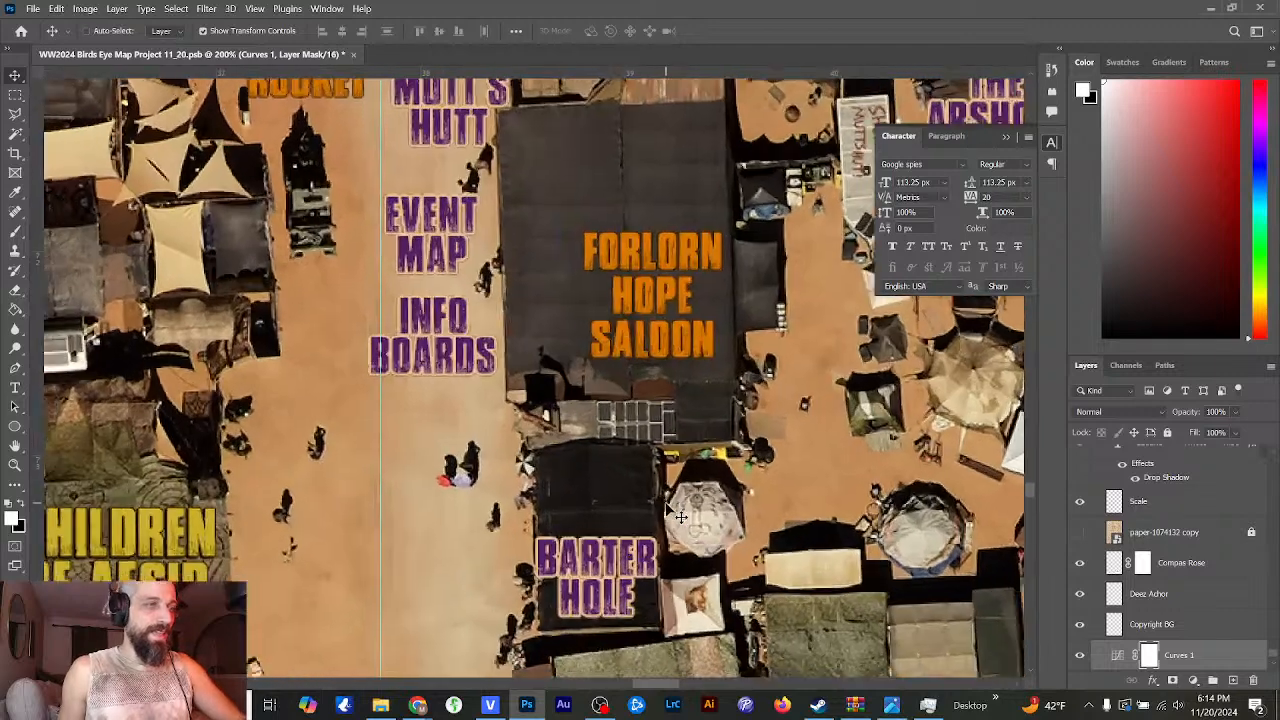
pyautogui.hotkey('ctrl', '+')
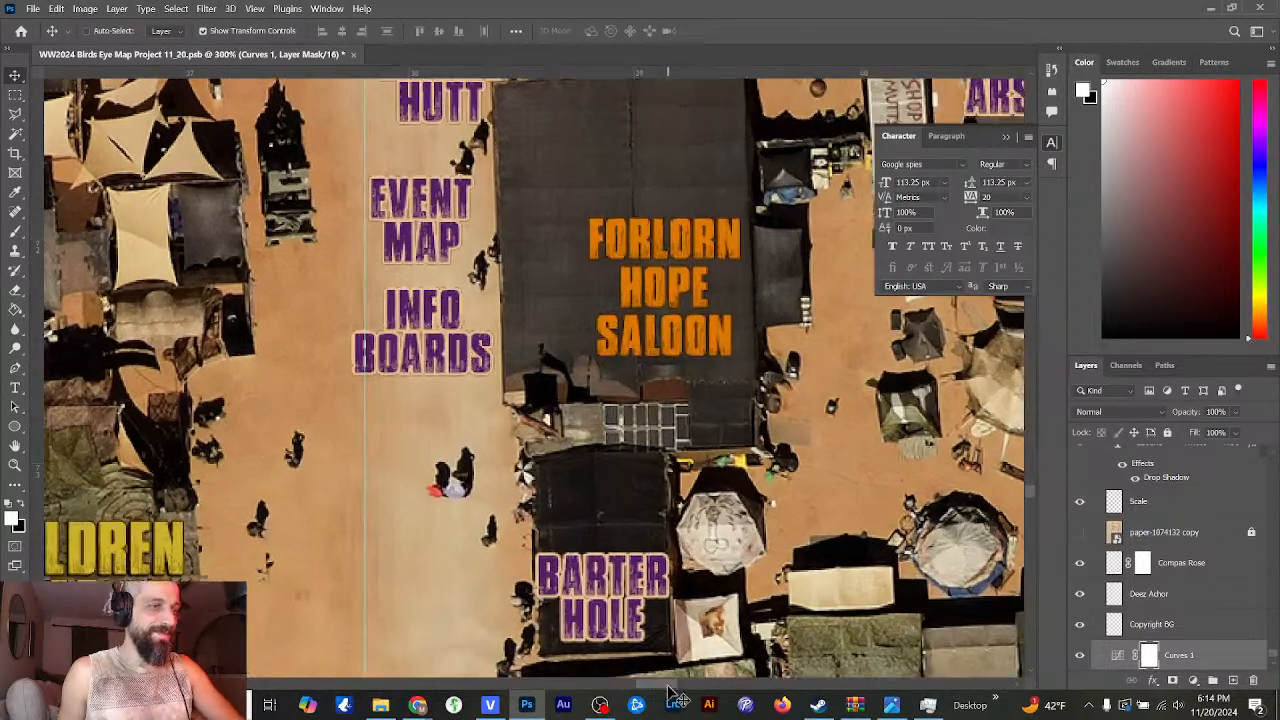
pyautogui.hscroll(5, 781, 535)
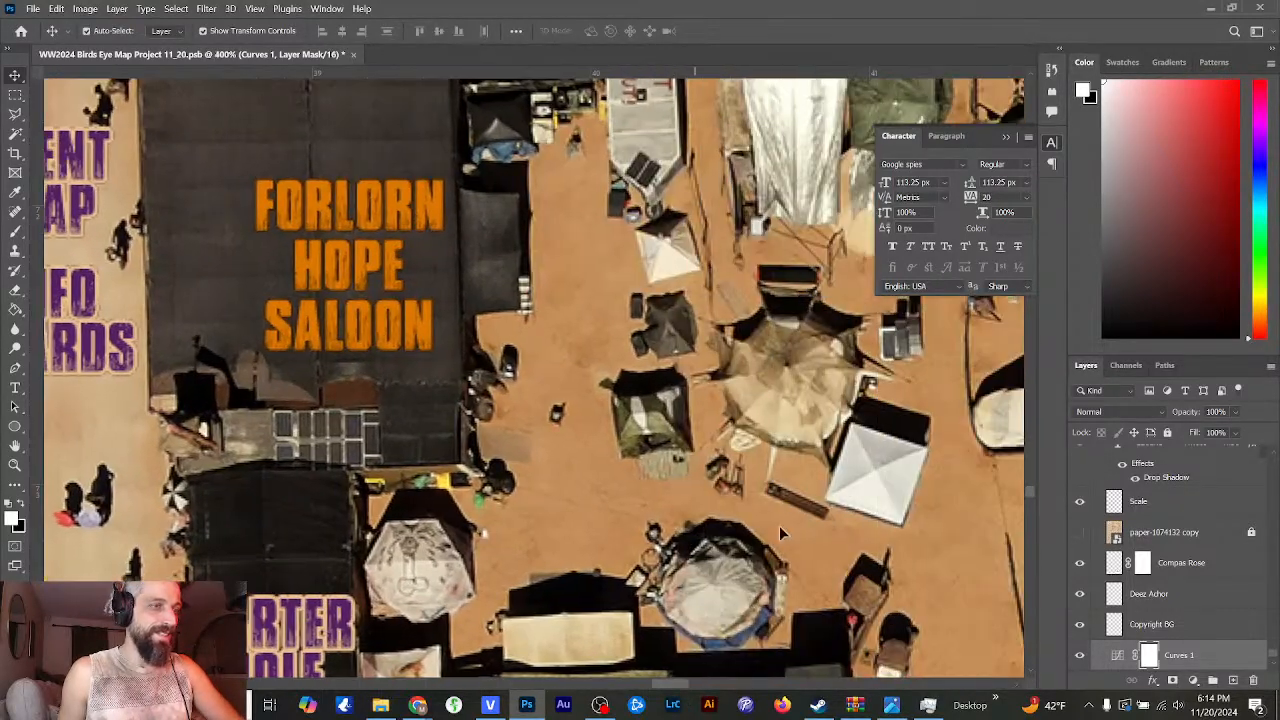
pyautogui.click(1007, 136)
pyautogui.scroll(-3, 1029, 491)
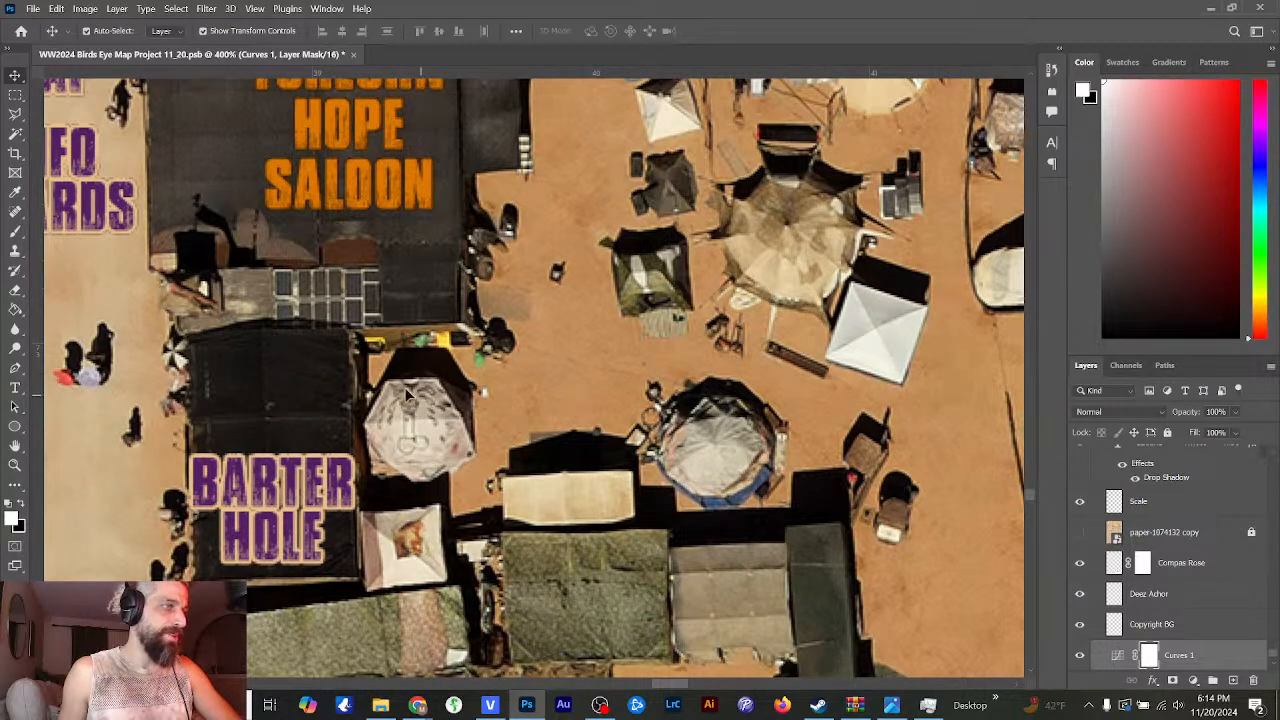
pyautogui.scroll(-5, 494, 453)
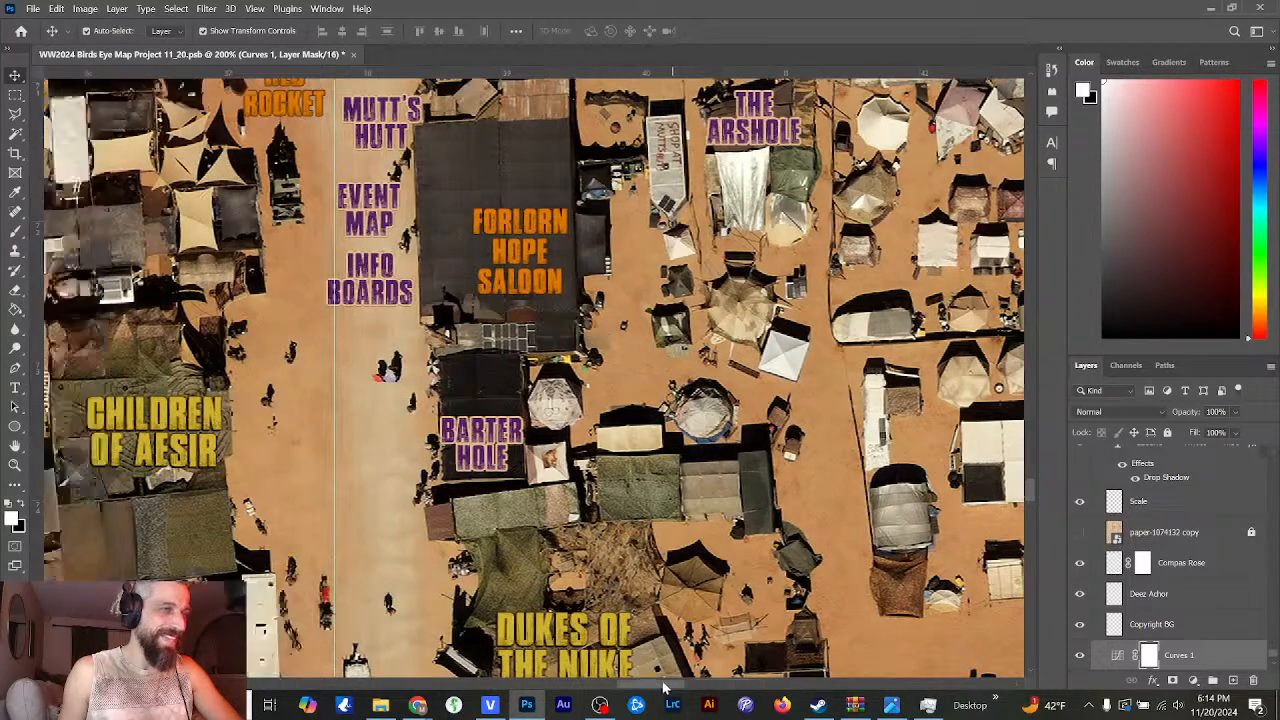
# - Examine the camp labels from Wasted Saints and Great Northern Tribe across to Rabid Asylum and down to Blackthumb and Main Street
pyautogui.moveTo(675, 685); pyautogui.dragTo(605, 690)
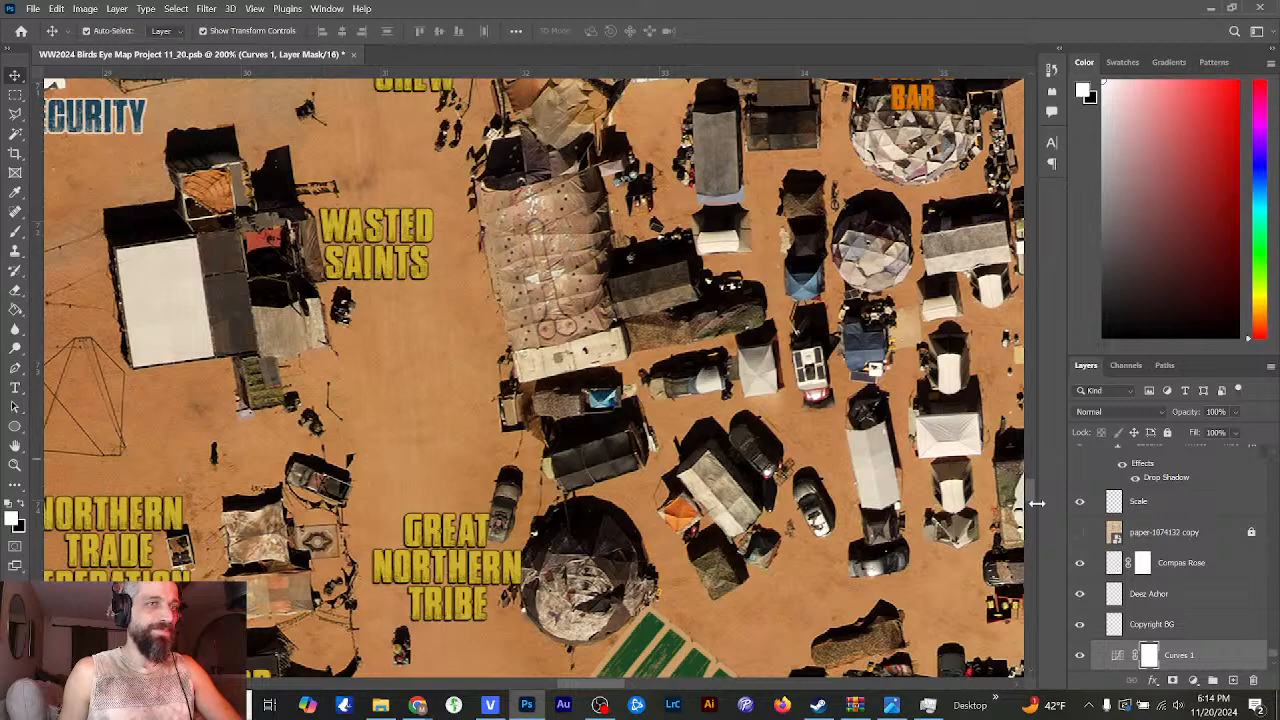
pyautogui.moveTo(1026, 491); pyautogui.dragTo(1026, 496)
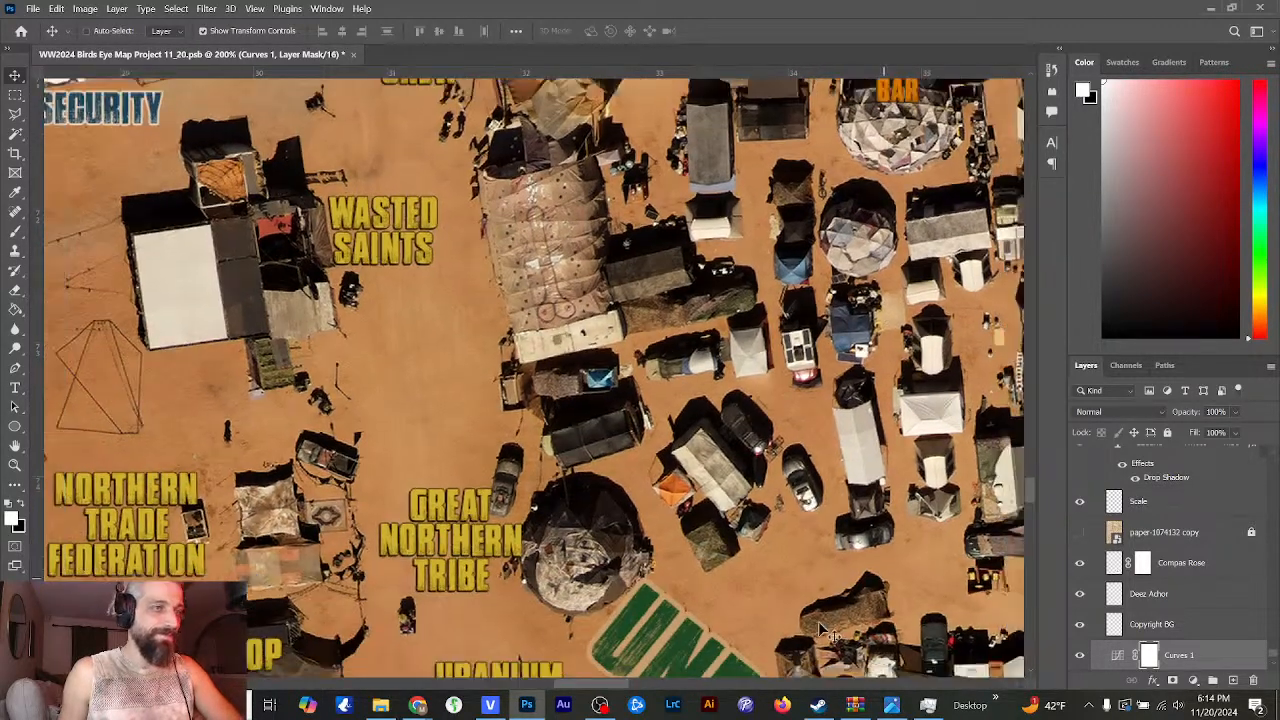
pyautogui.hotkey('ctrl', '-')
pyautogui.moveTo(627, 688); pyautogui.dragTo(712, 689)
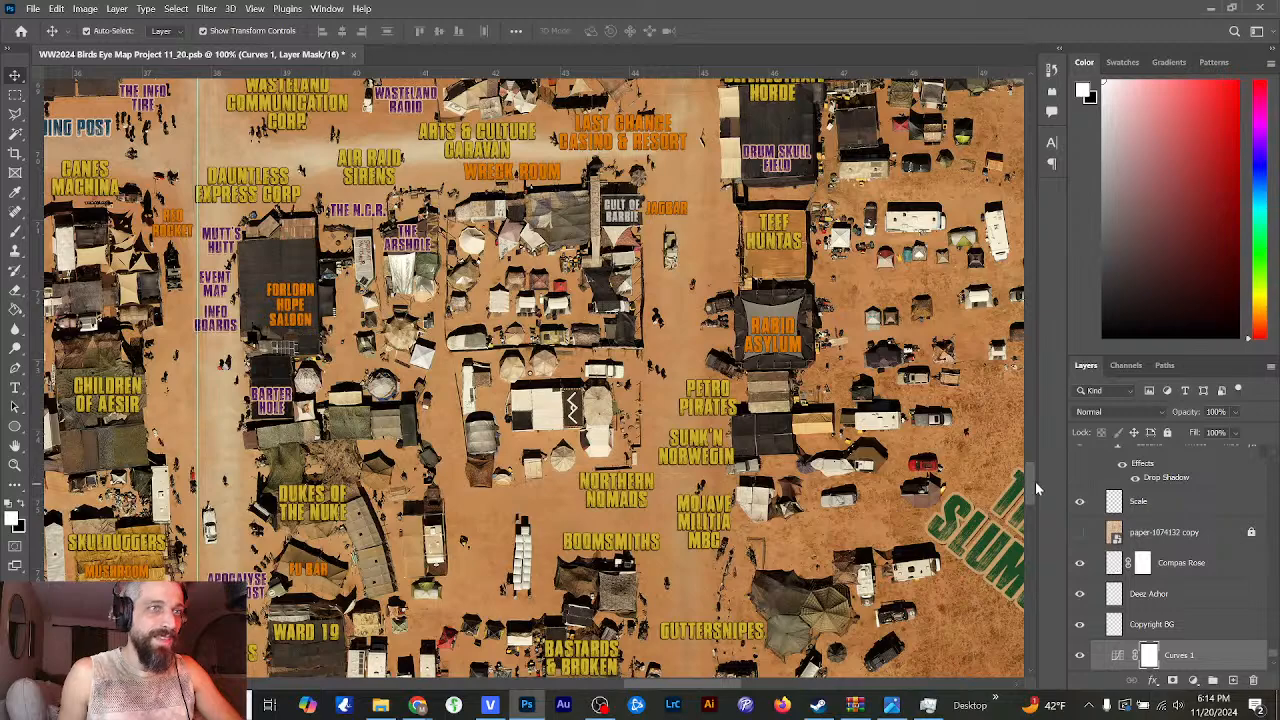
pyautogui.moveTo(1037, 489); pyautogui.dragTo(1032, 517)
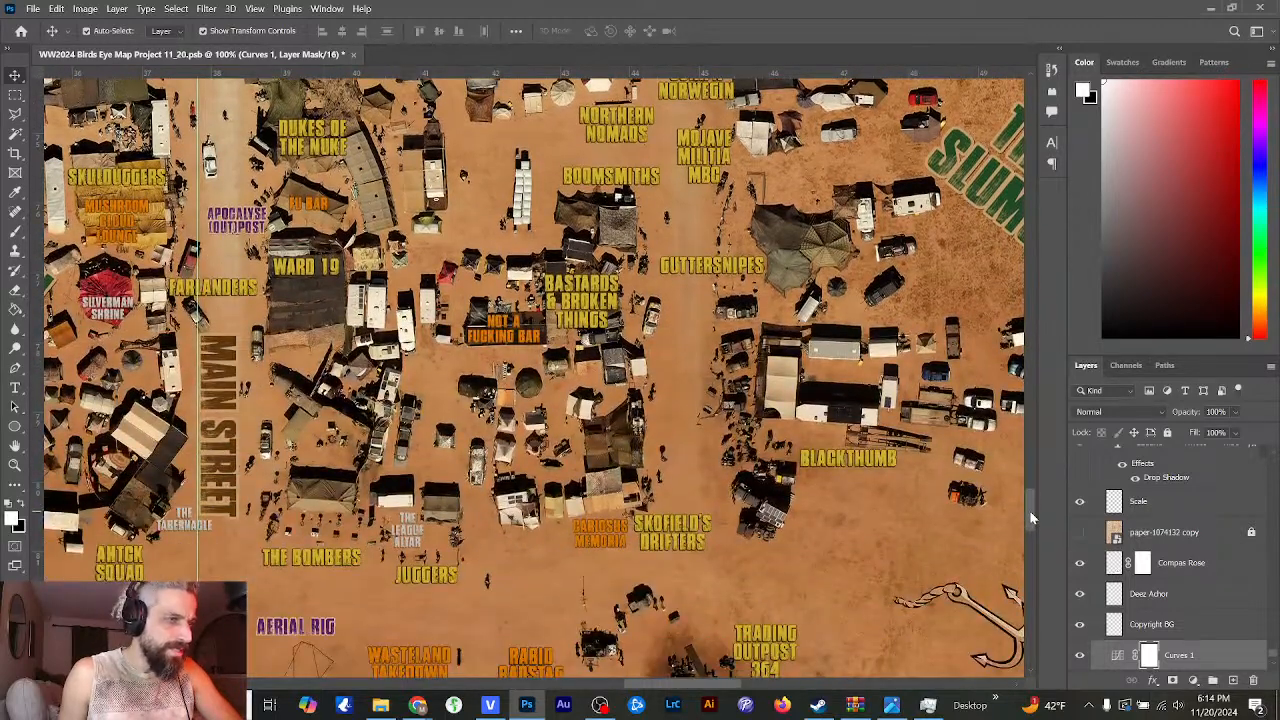
pyautogui.moveTo(738, 690); pyautogui.dragTo(700, 692)
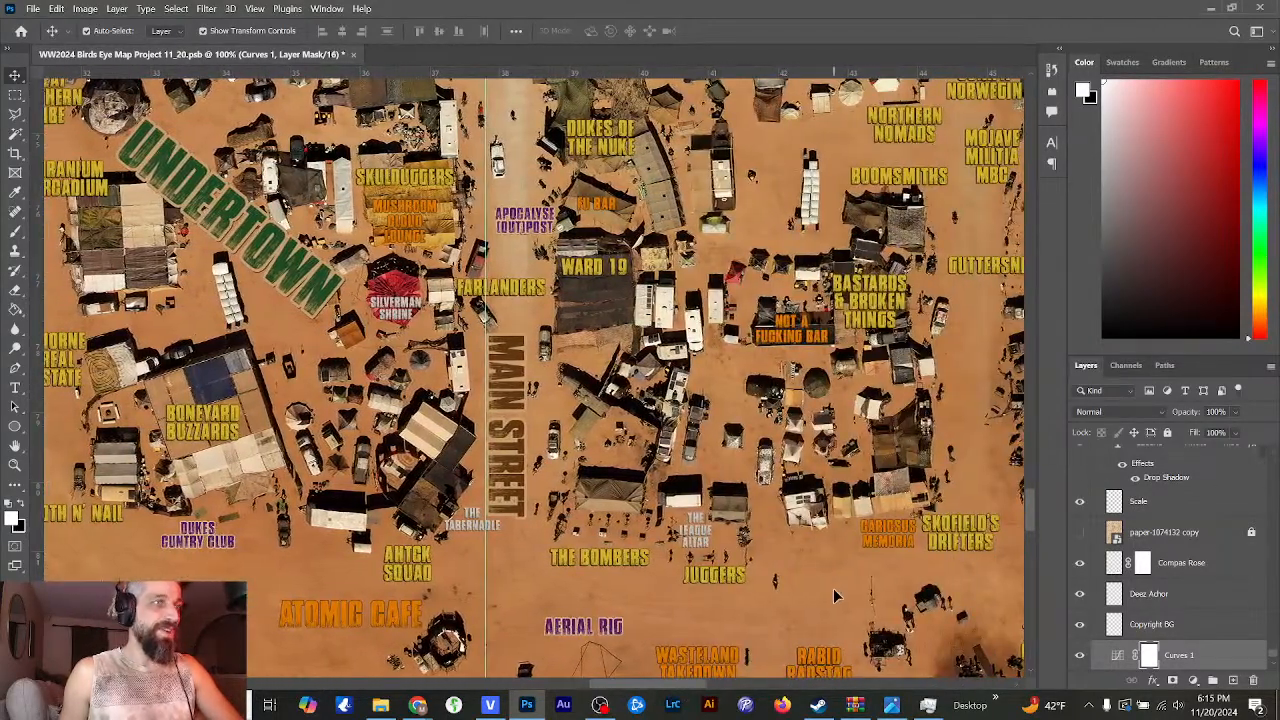
# - Examine the area inside the Main Gate around The Wastelander, Post Office and Wasteland Communication Corp labels
pyautogui.moveTo(1040, 515); pyautogui.dragTo(1038, 457)
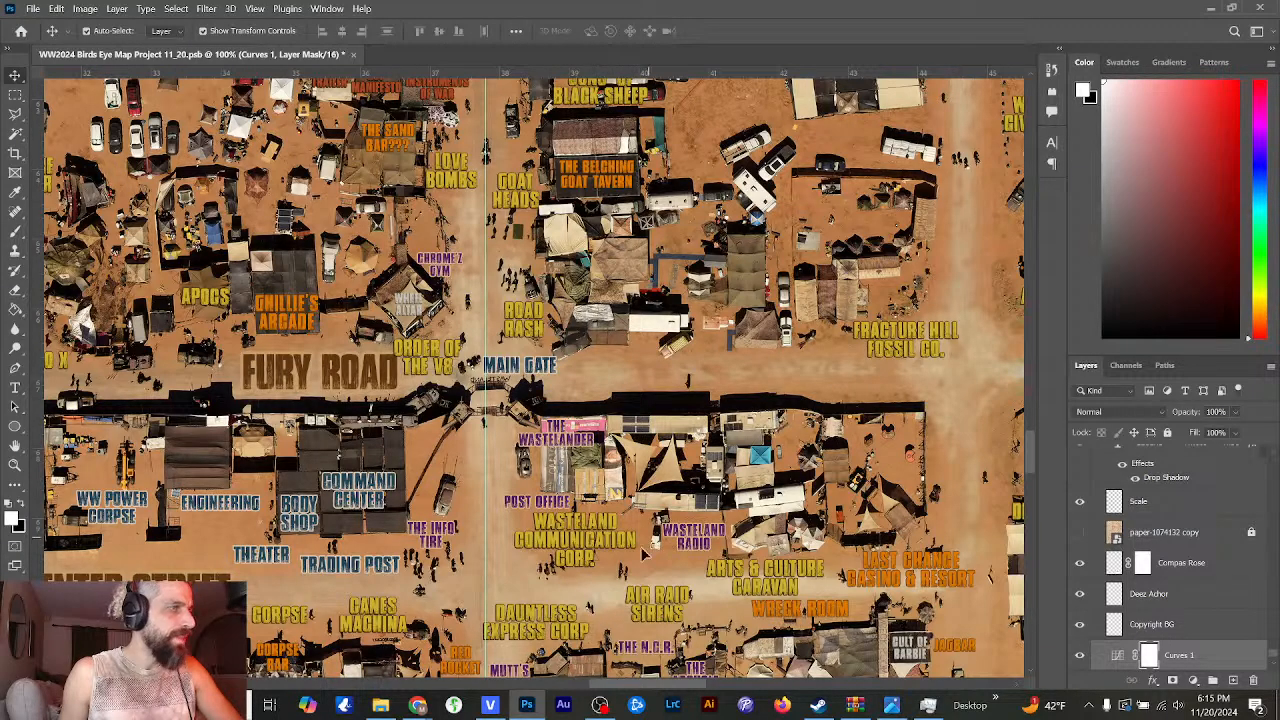
pyautogui.hotkey('ctrl', '+')
pyautogui.hotkey('ctrl', '+')
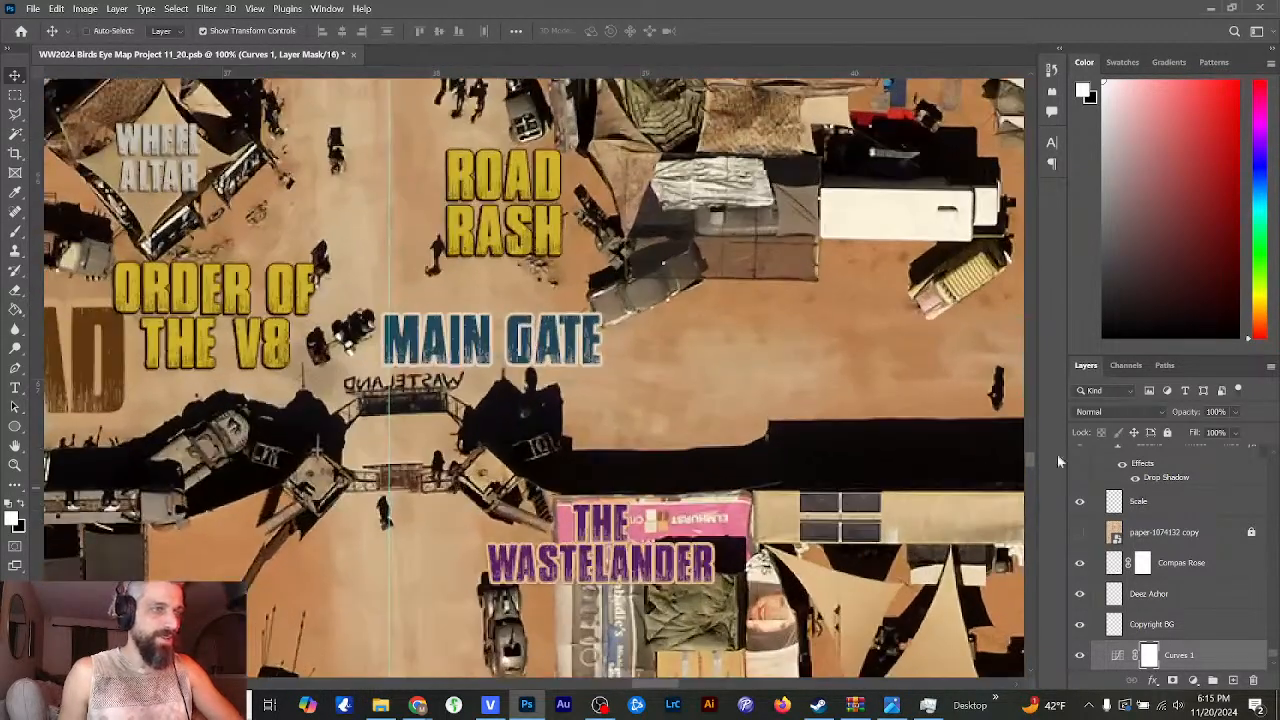
pyautogui.scroll(-6, 1027, 460)
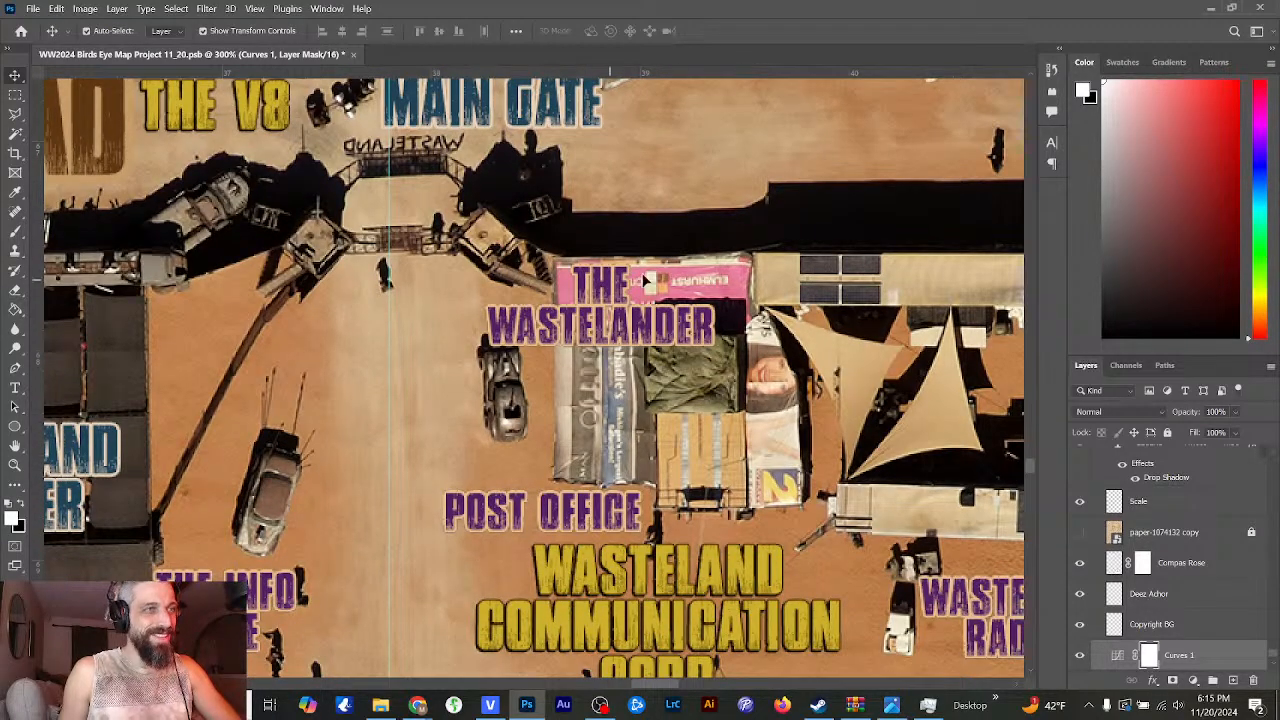
pyautogui.hotkey('ctrl', '-')
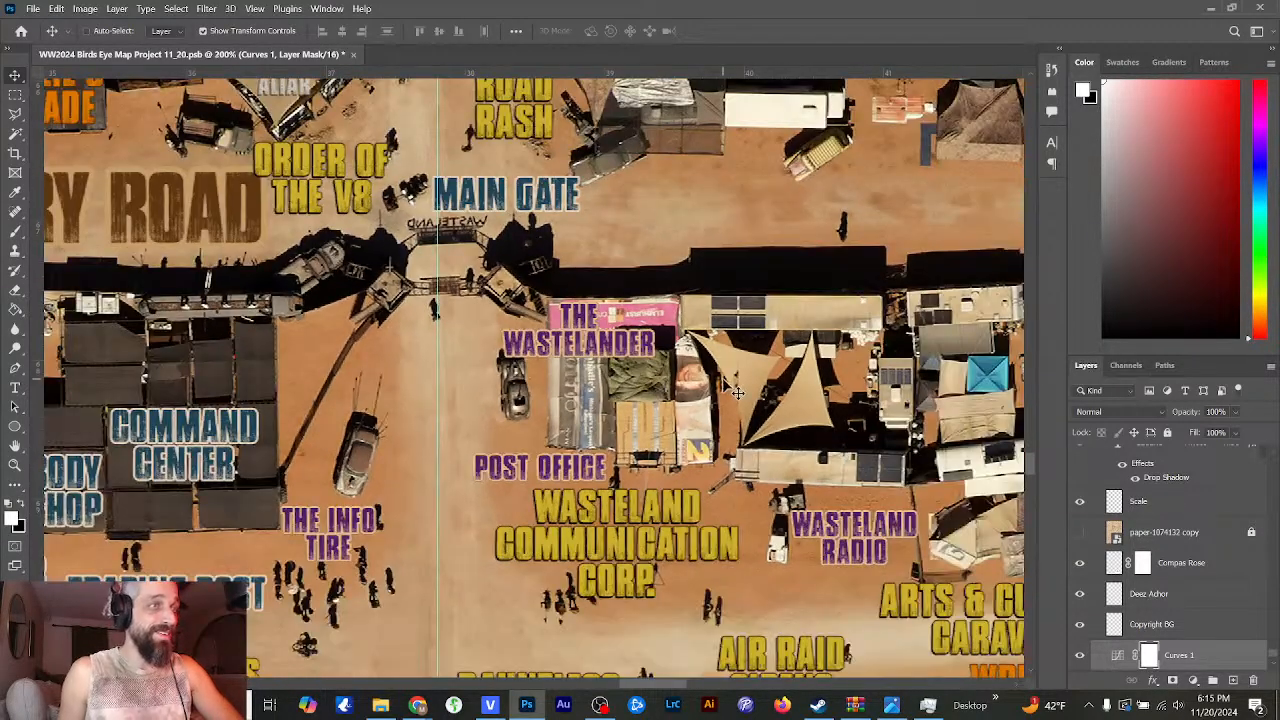
pyautogui.hotkey('ctrl', '-')
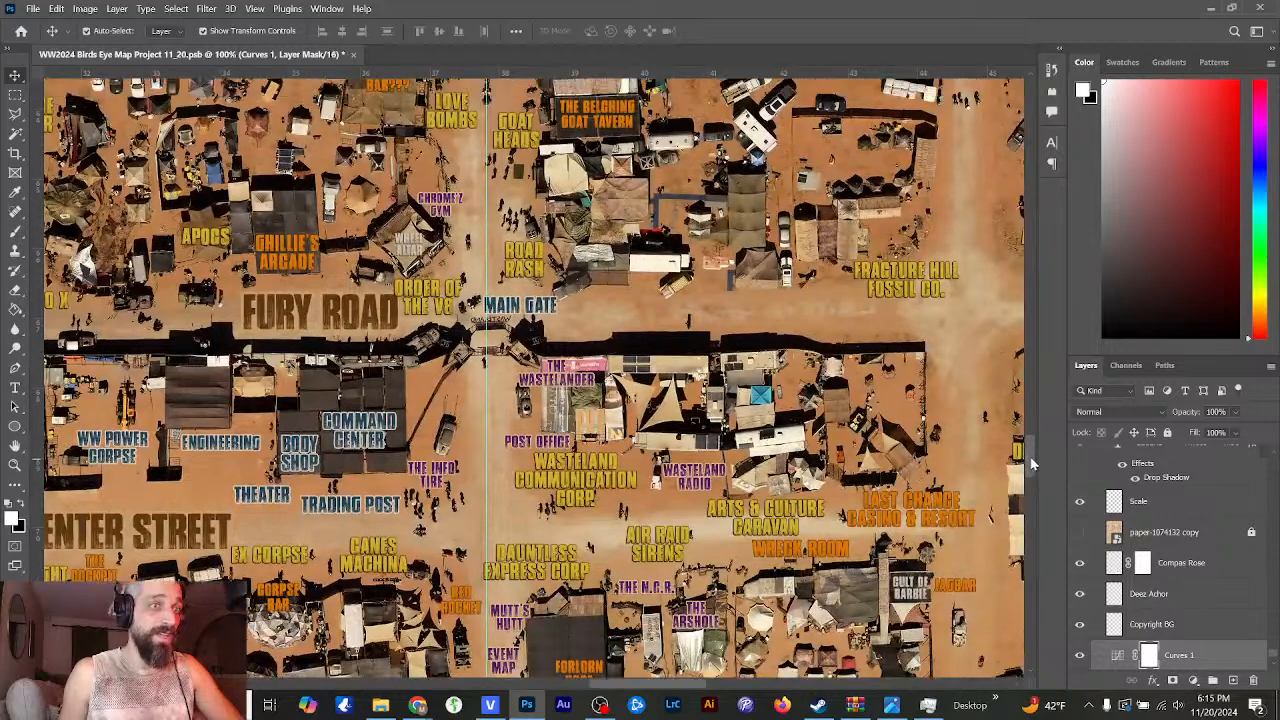
# - Examine the camps along Seven Sisters Blvd, plus the tents around Dukes of the Nuke, Fu Bar and Boomsmiths
pyautogui.scroll(8, 1038, 450)
pyautogui.scroll(8, 1038, 450)
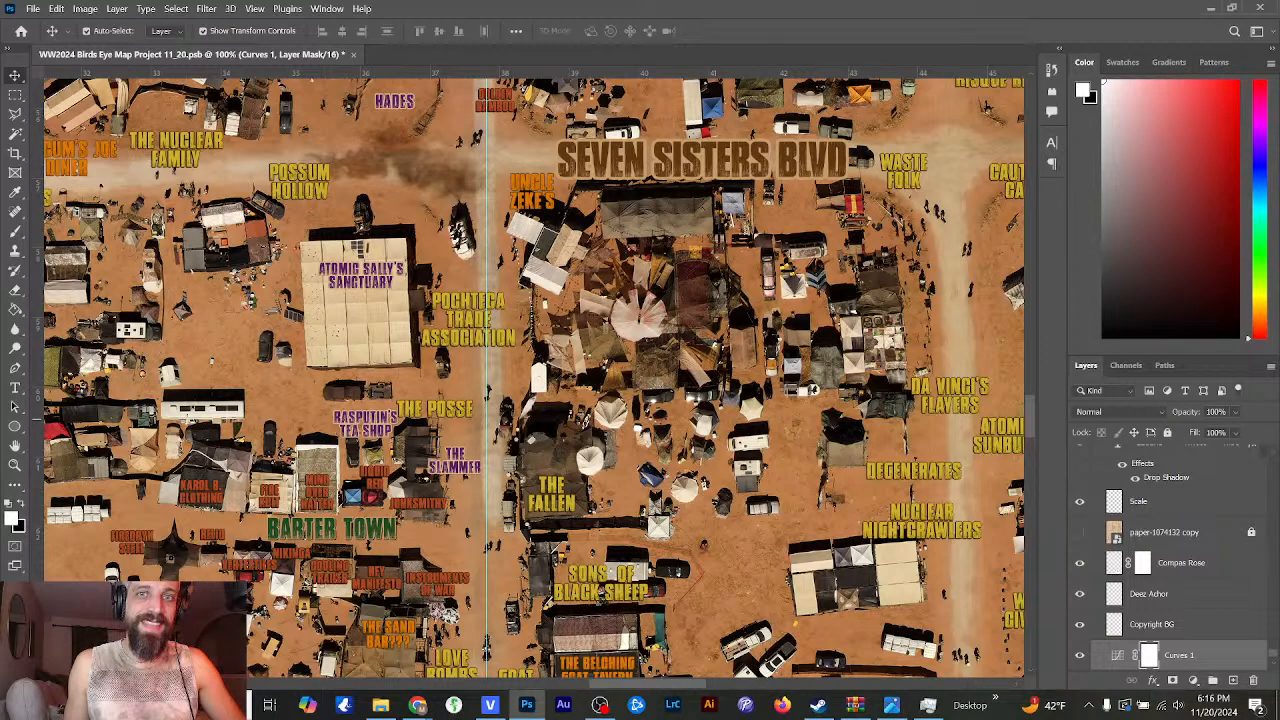
pyautogui.moveTo(1029, 399); pyautogui.dragTo(1026, 478)
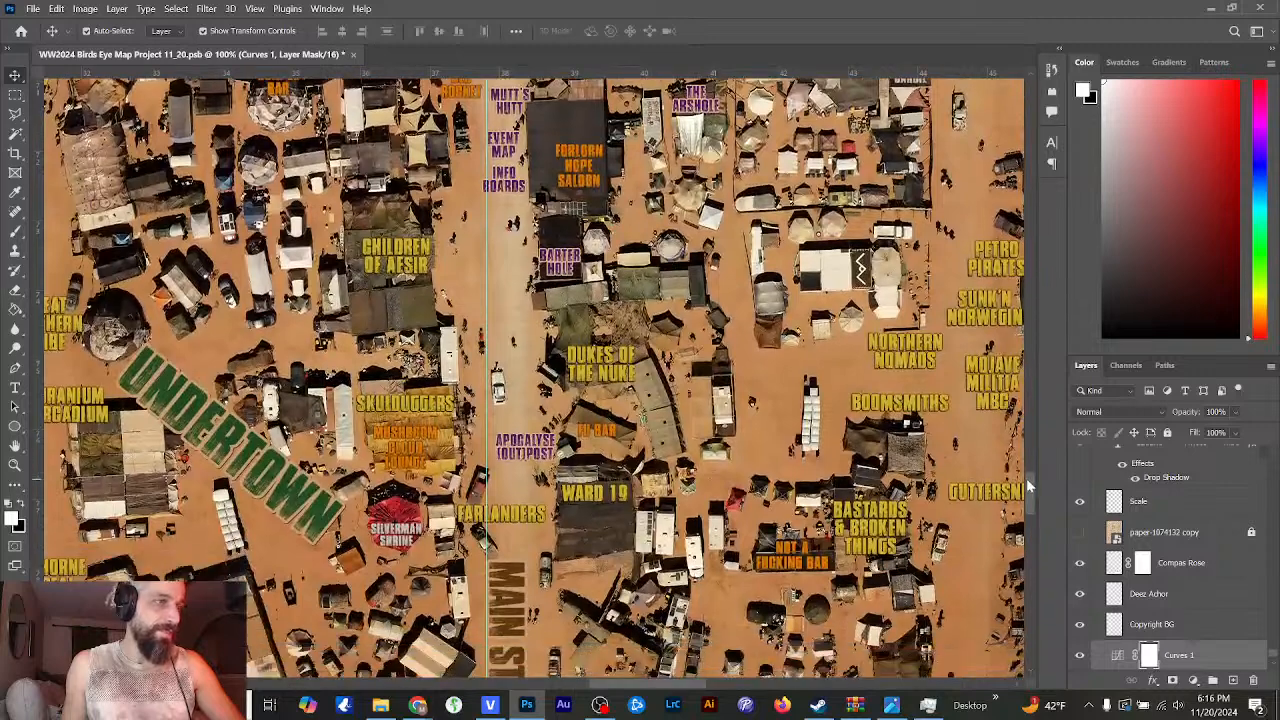
pyautogui.hotkey('ctrl', '+')
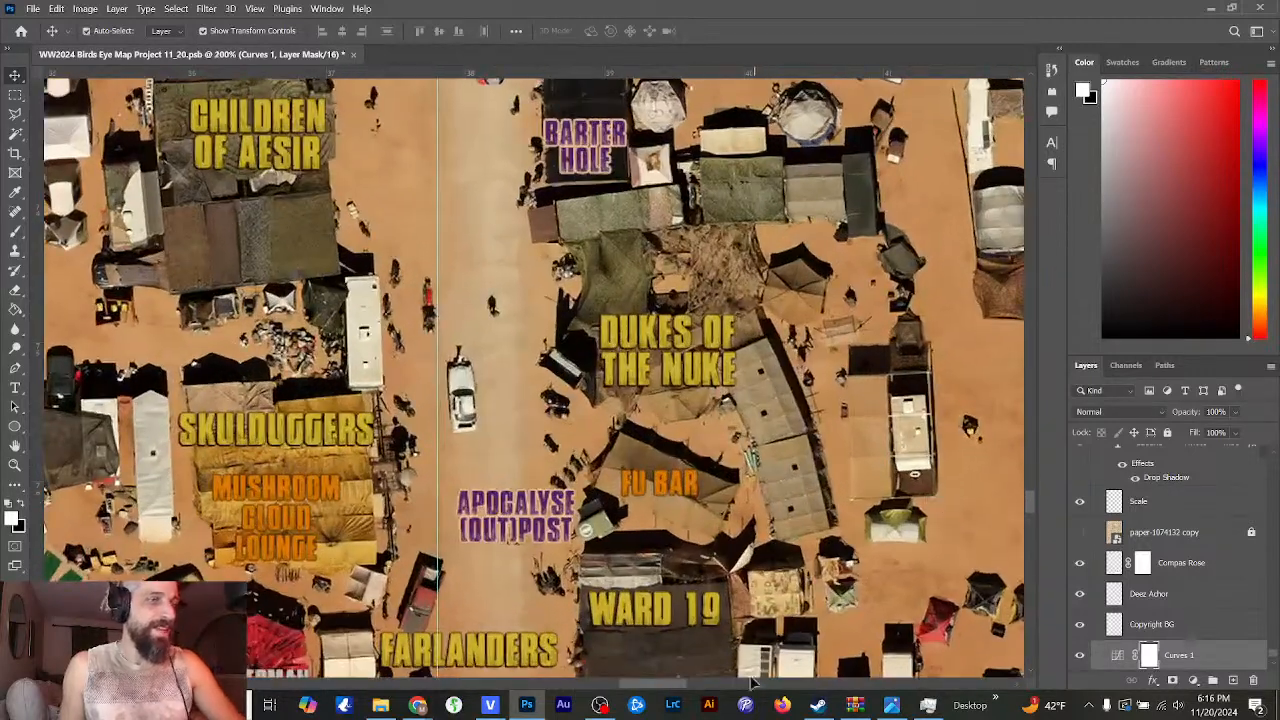
pyautogui.moveTo(676, 688); pyautogui.dragTo(693, 690)
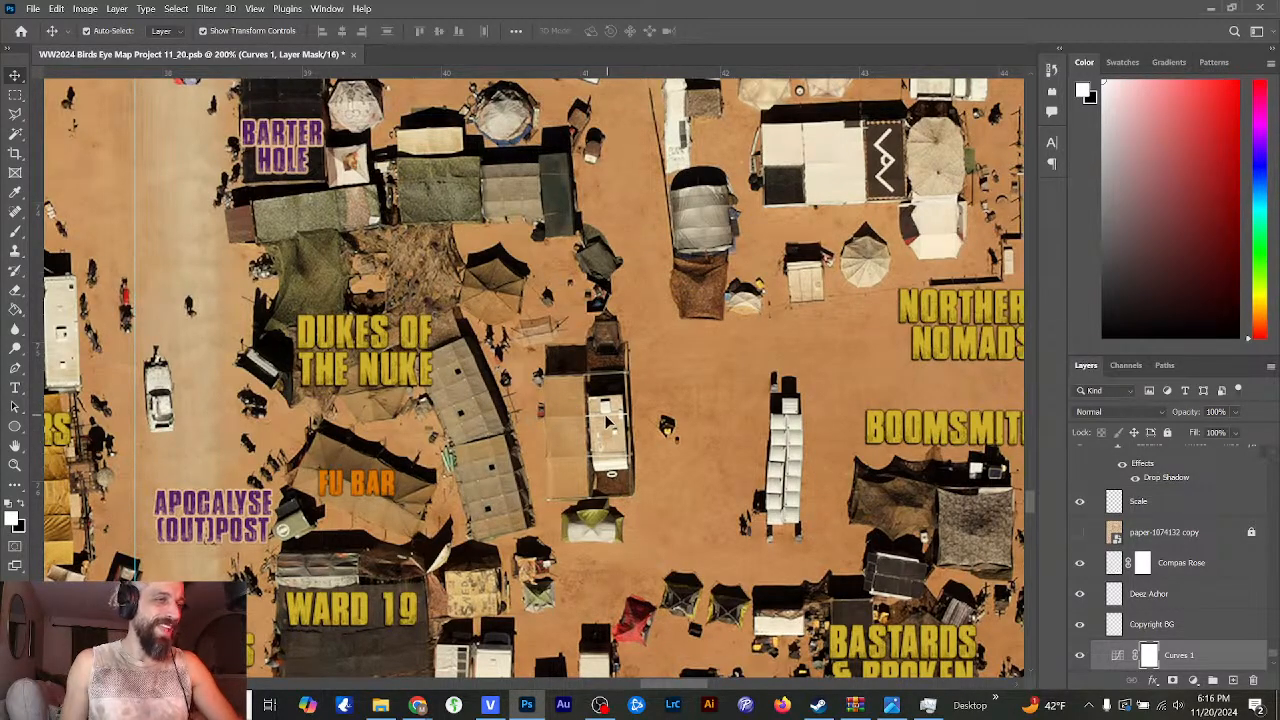
pyautogui.press('ctrl')
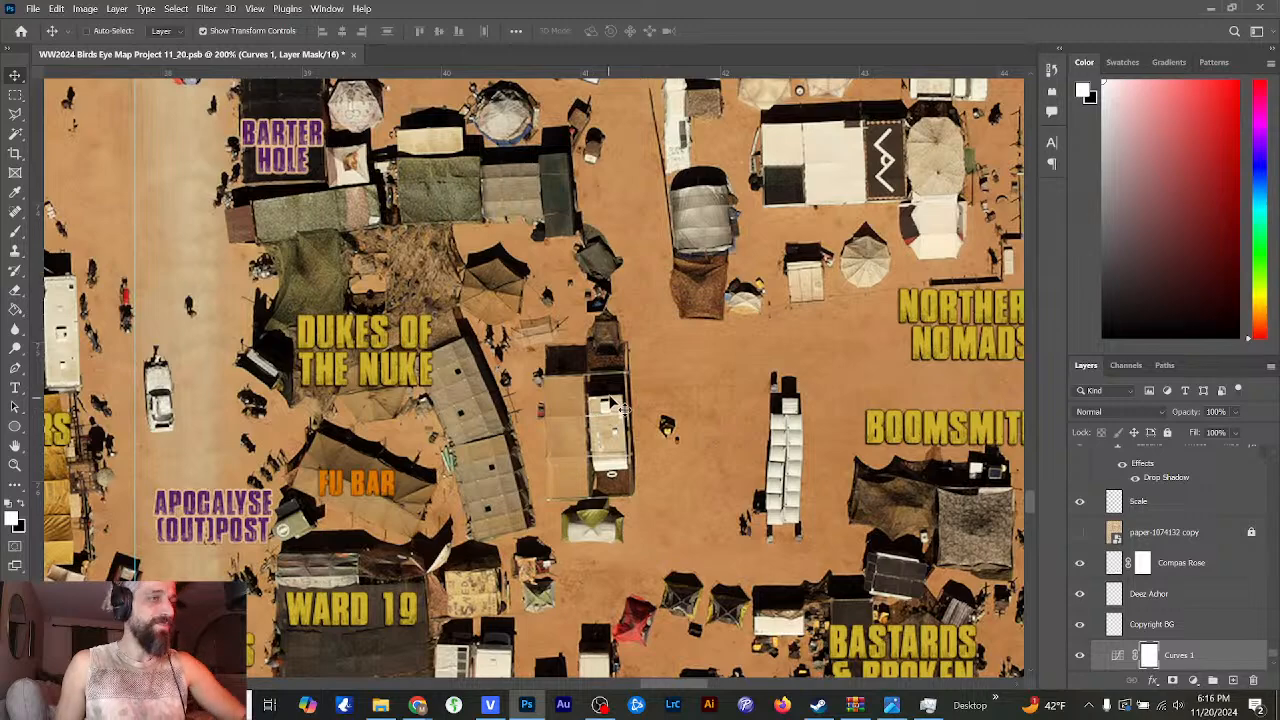
pyautogui.hotkey('ctrl', '-')
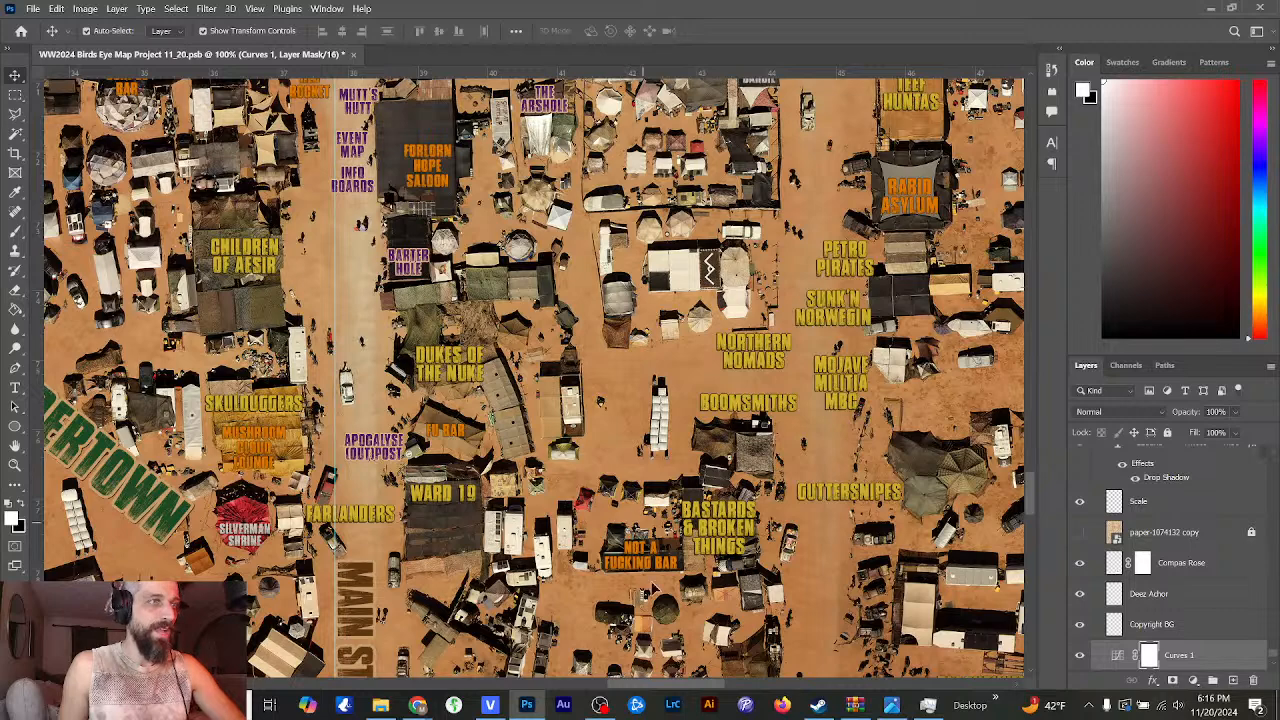
# - Examine the camps on both sides of Main Street around Undertown and up to The Sump and Ashen Fields
pyautogui.hscroll(-1, 679, 688)
pyautogui.moveTo(679, 688); pyautogui.dragTo(659, 688)
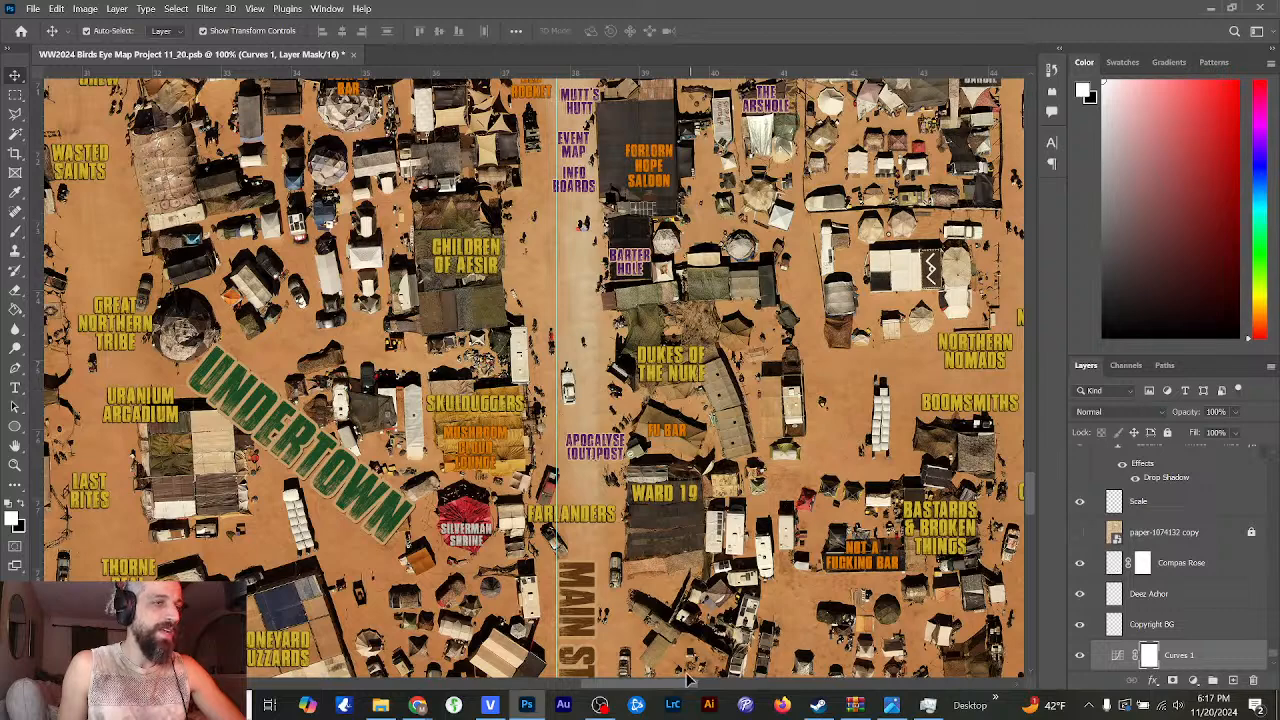
pyautogui.hscroll(2, 690, 688)
pyautogui.hscroll(5, 690, 688)
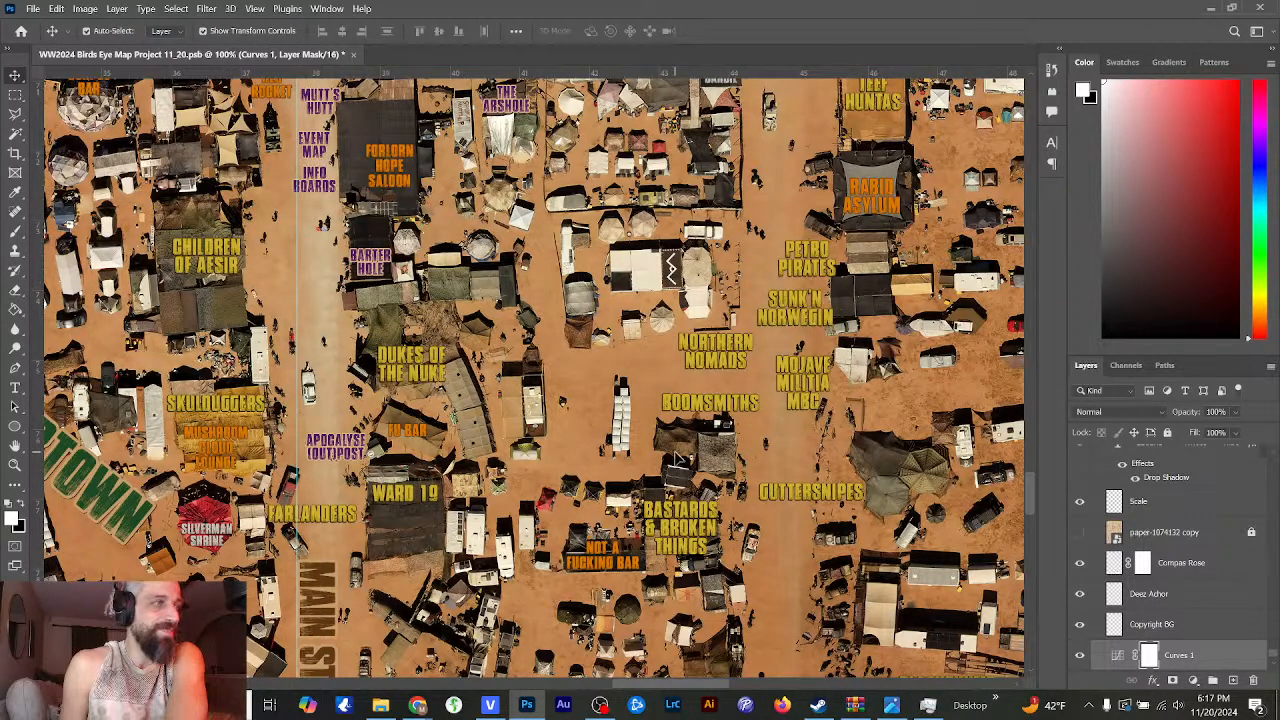
pyautogui.moveTo(694, 684); pyautogui.dragTo(642, 692)
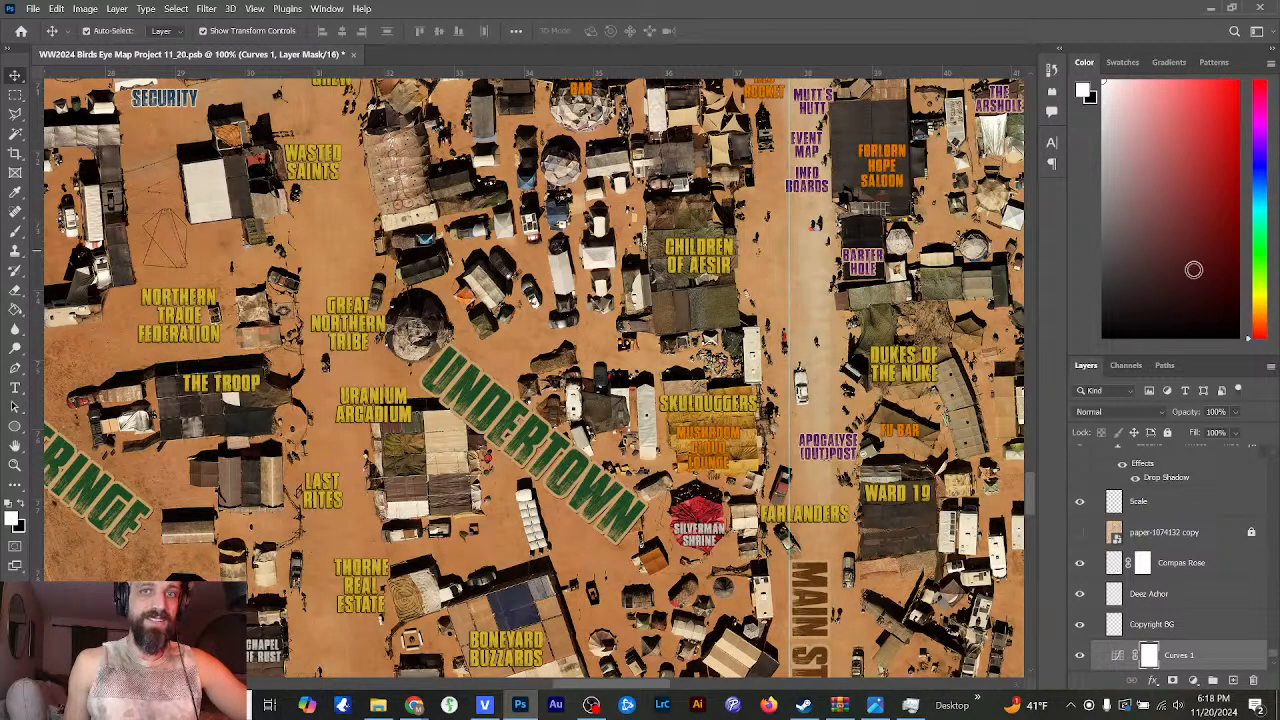
pyautogui.moveTo(1032, 507); pyautogui.dragTo(1036, 363)
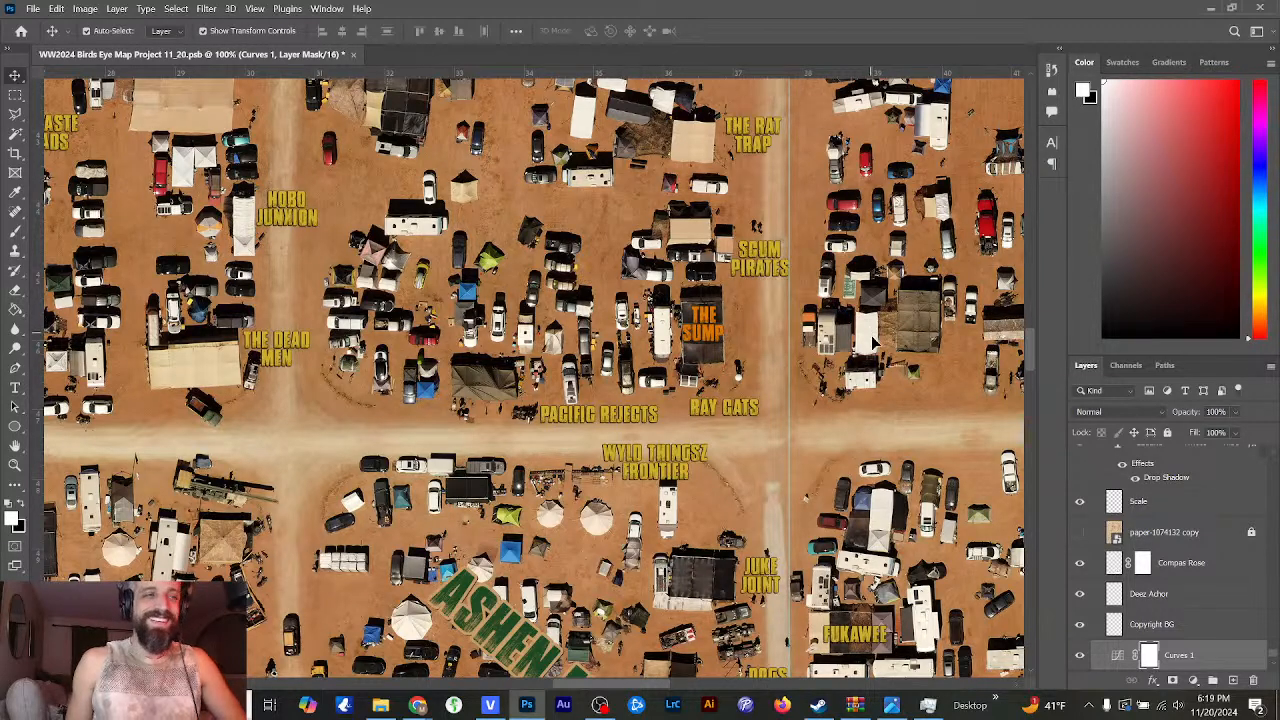
# - Examine the overall street grid from Vice Street down to Center Street and the distance signs along the map's eastern edge
pyautogui.hotkey('ctrl', '-')
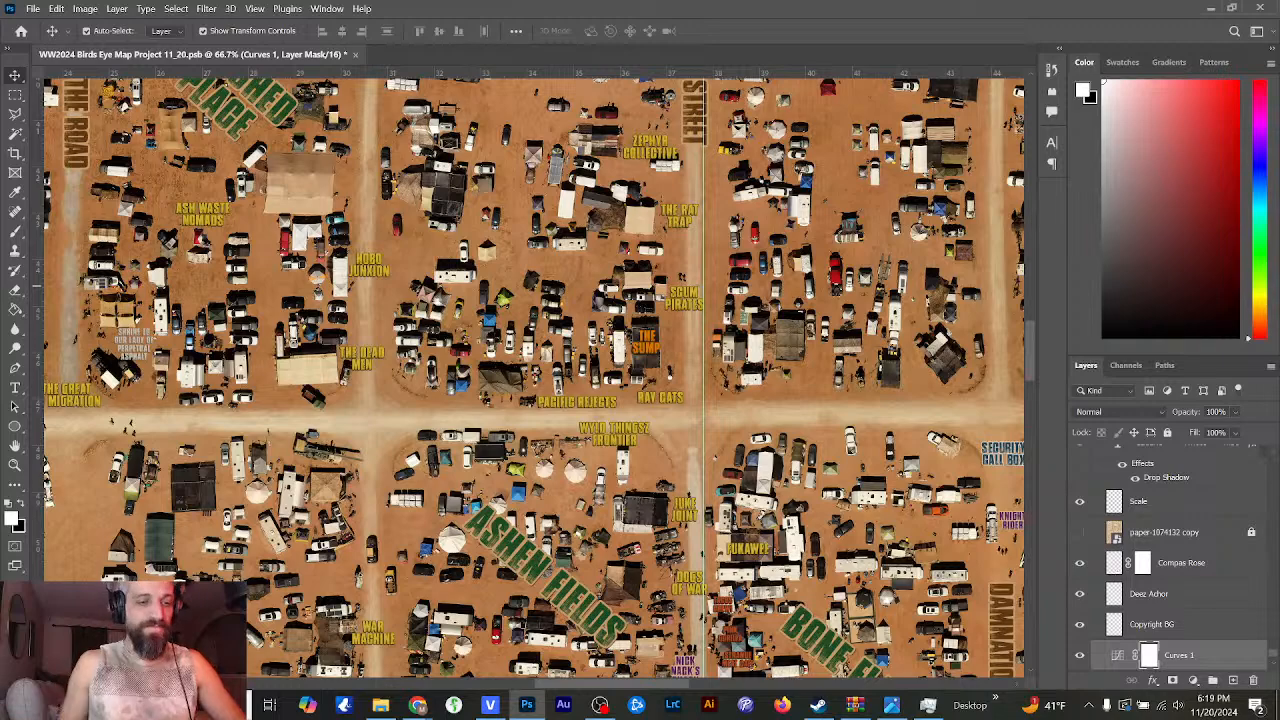
pyautogui.hotkey('ctrl', '-')
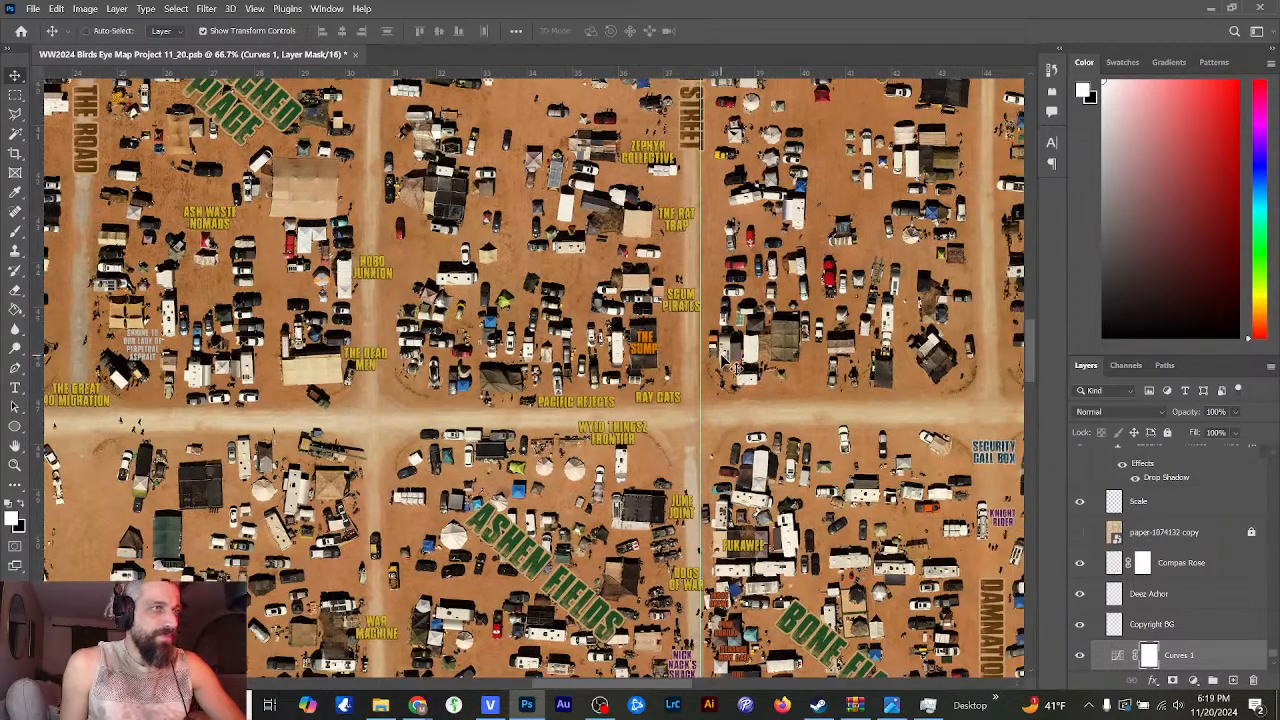
pyautogui.hotkey('ctrl', '-')
pyautogui.hotkey('ctrl', '-')
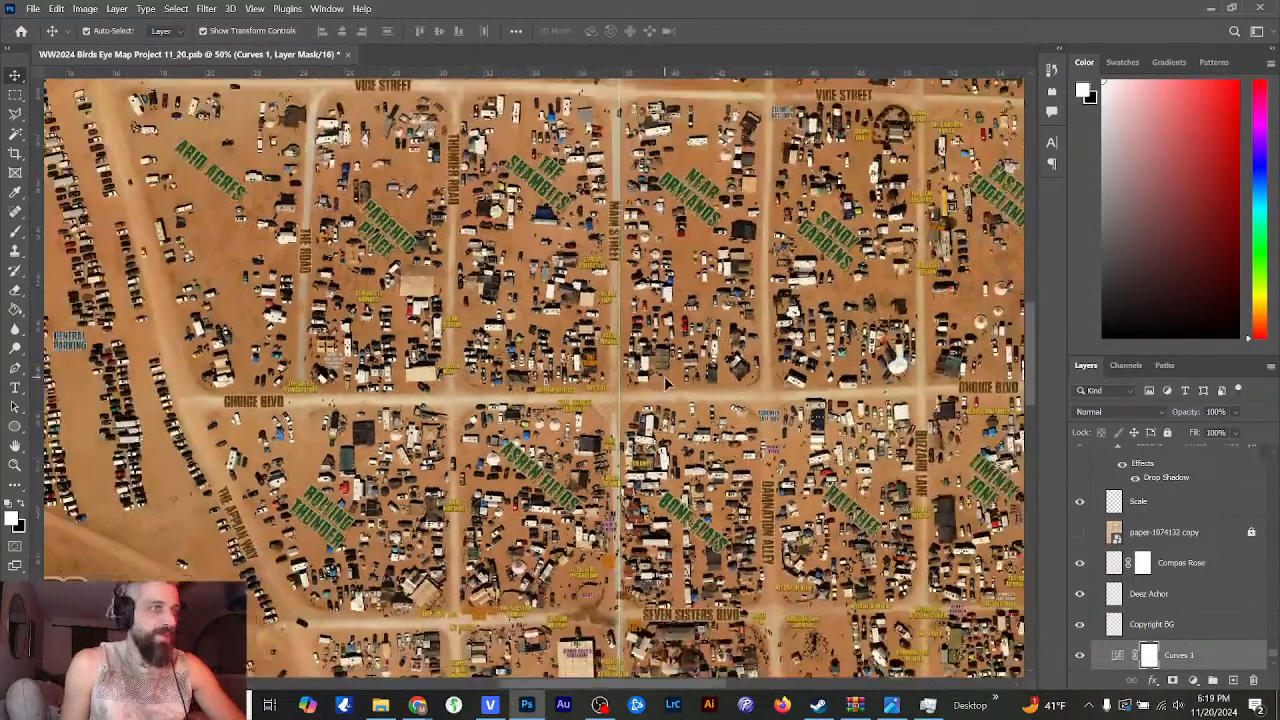
pyautogui.hotkey('ctrl', '-')
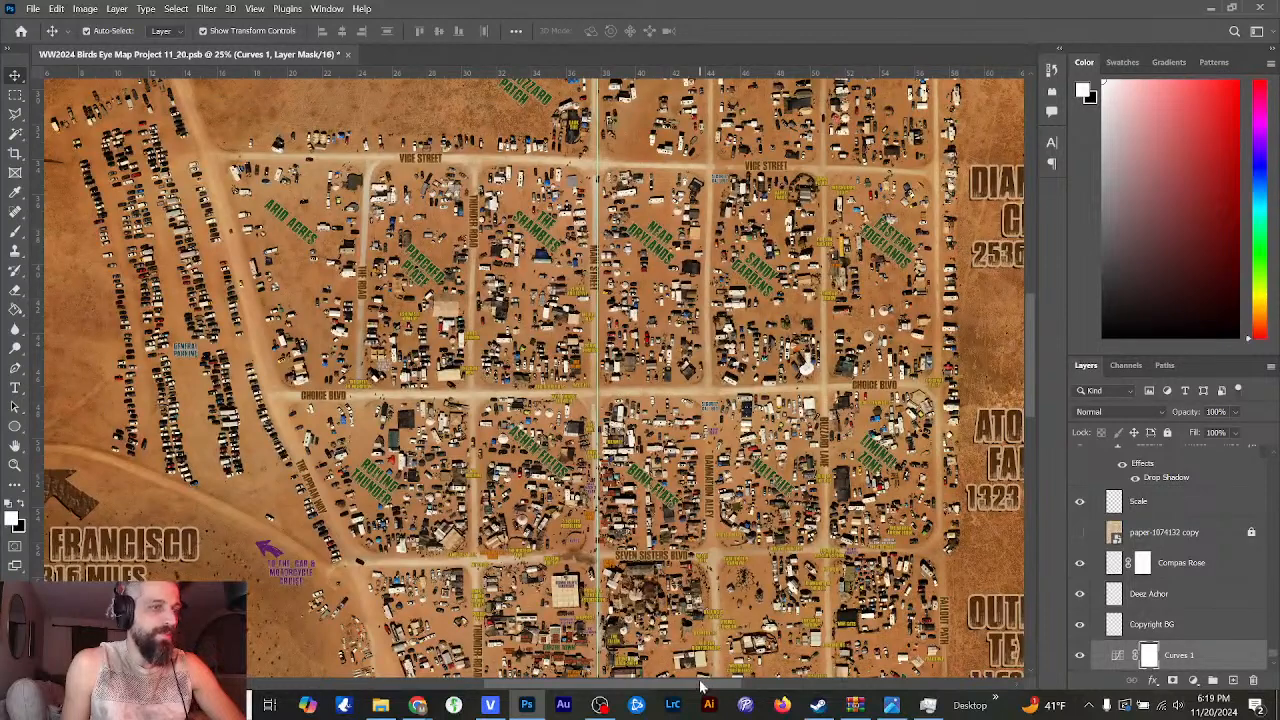
pyautogui.moveTo(704, 684); pyautogui.dragTo(737, 685)
pyautogui.scroll(-3, 1033, 380)
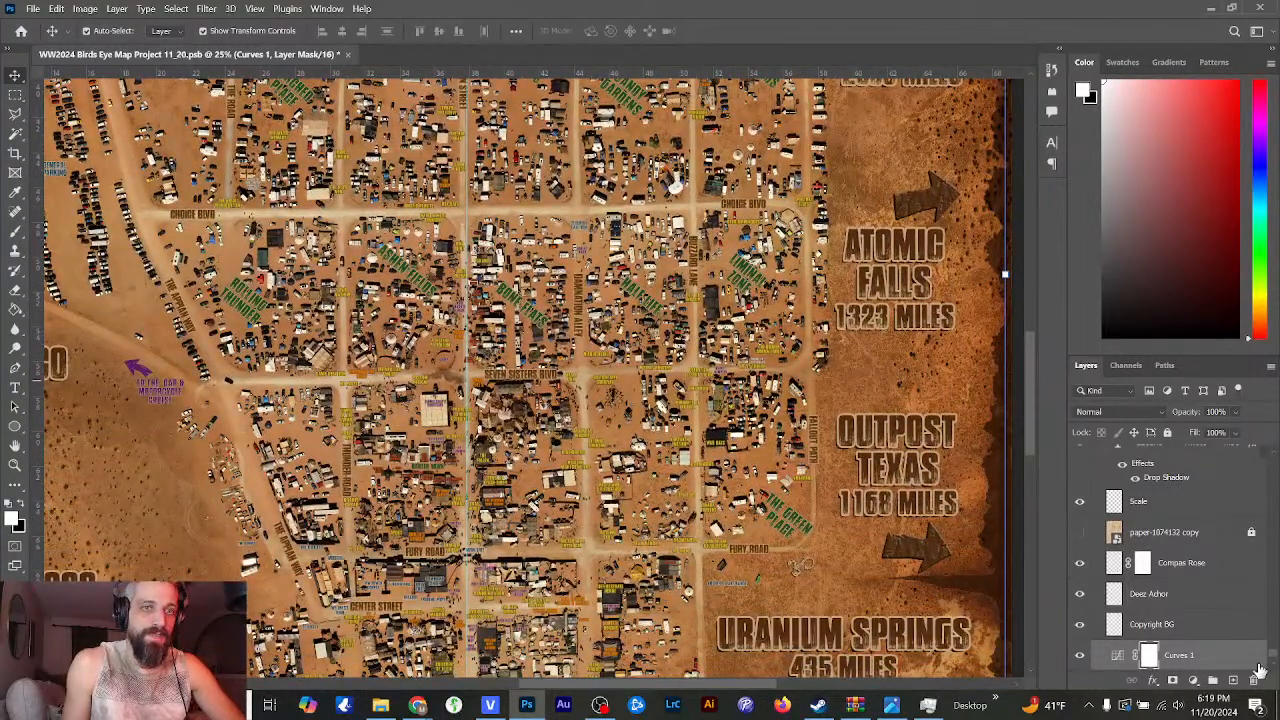
# - Show the WW2023 Birds Eye Event Map_Digital layer and examine the 2023 layout around Seven Sisters Blvd and Fury Road
pyautogui.moveTo(1275, 662); pyautogui.dragTo(1270, 461)
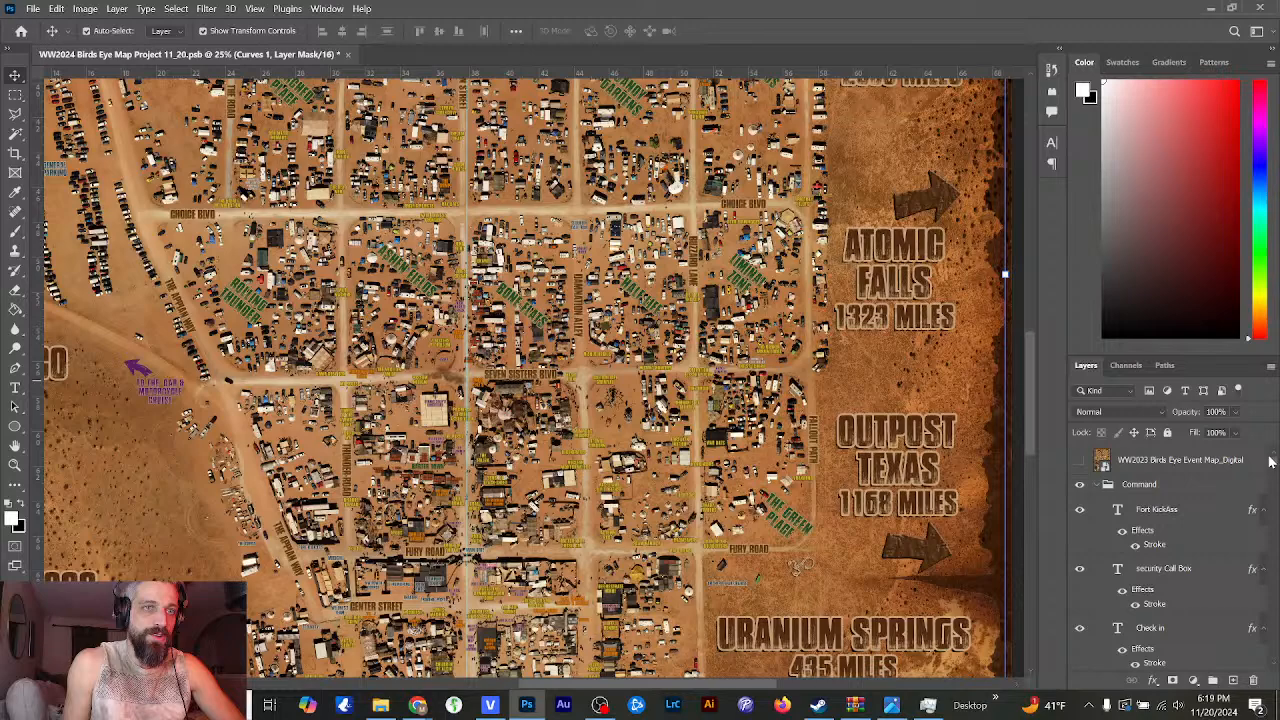
pyautogui.click(1079, 460)
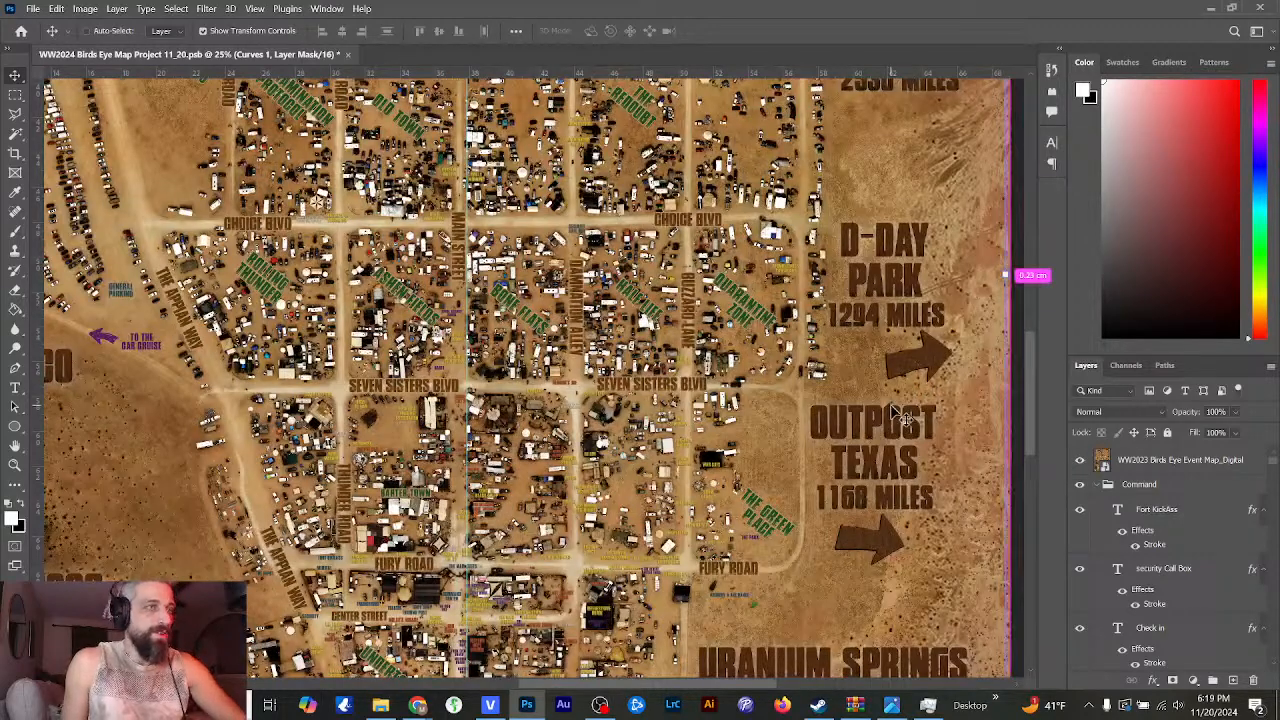
pyautogui.hotkey('ctrl', '+')
pyautogui.hotkey('ctrl', '+')
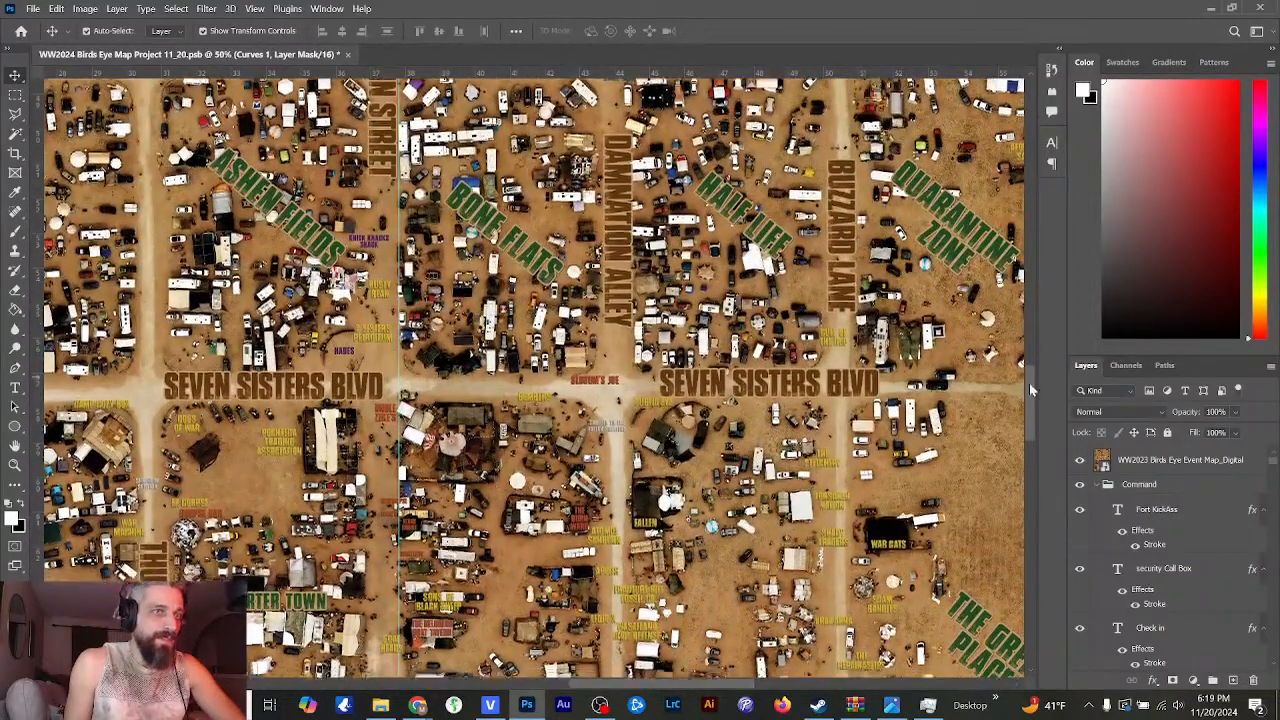
pyautogui.moveTo(1029, 383); pyautogui.dragTo(1029, 404)
pyautogui.hotkey('ctrl', '+')
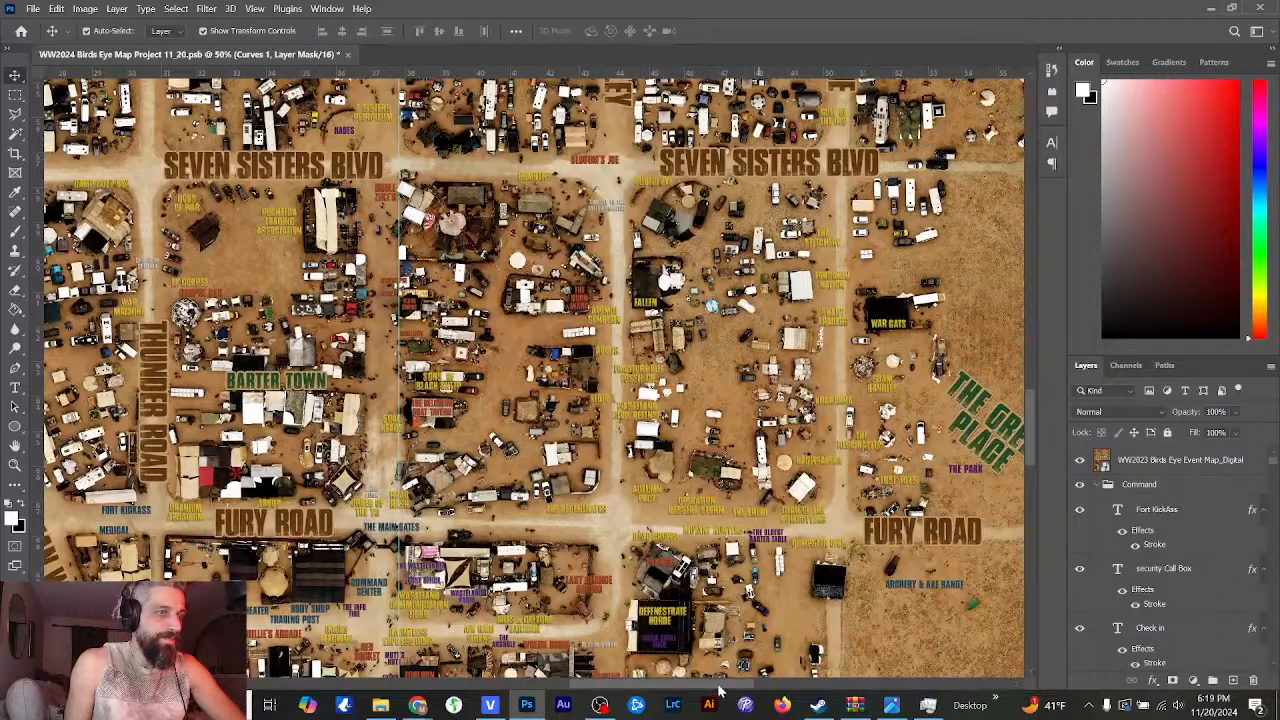
pyautogui.moveTo(730, 690); pyautogui.dragTo(702, 688)
pyautogui.hotkey('ctrl', '-')
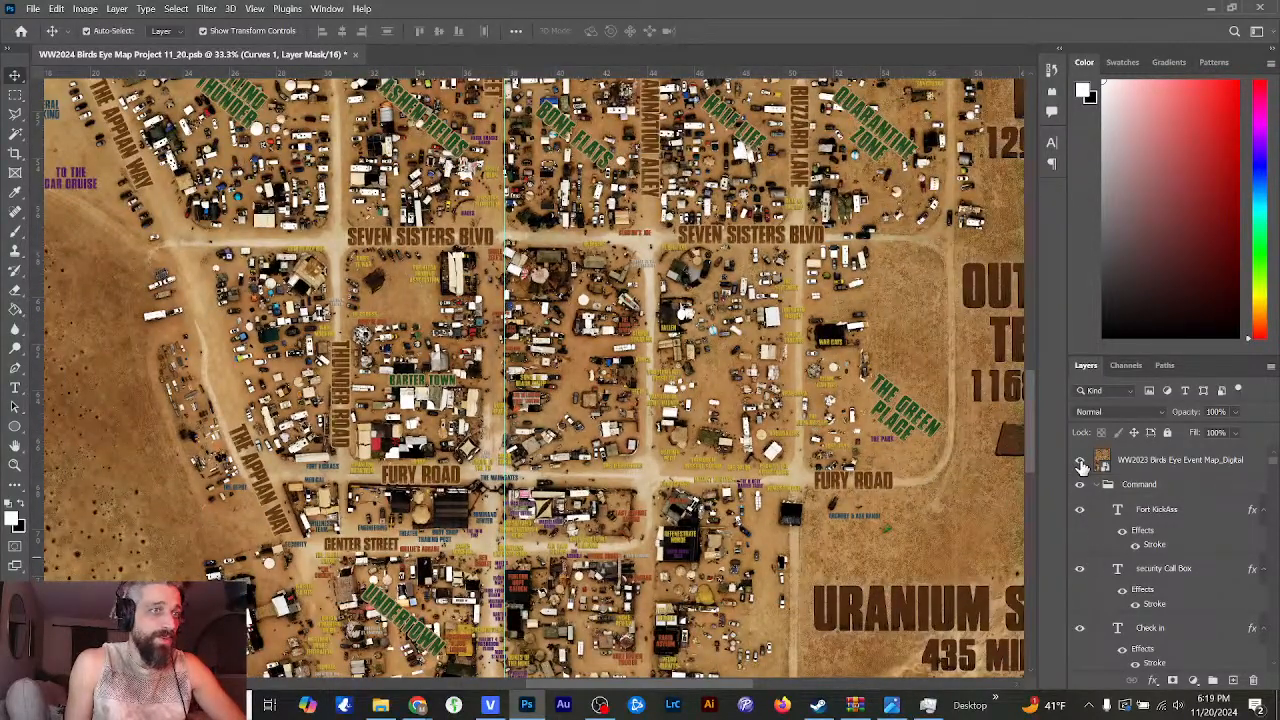
# - Compare the 2023 and 2024 layouts around Seven Sisters Blvd and Fury Road, leaving the WW2023 Birds Eye Event Map_Digital layer hidden
pyautogui.click(1080, 462)
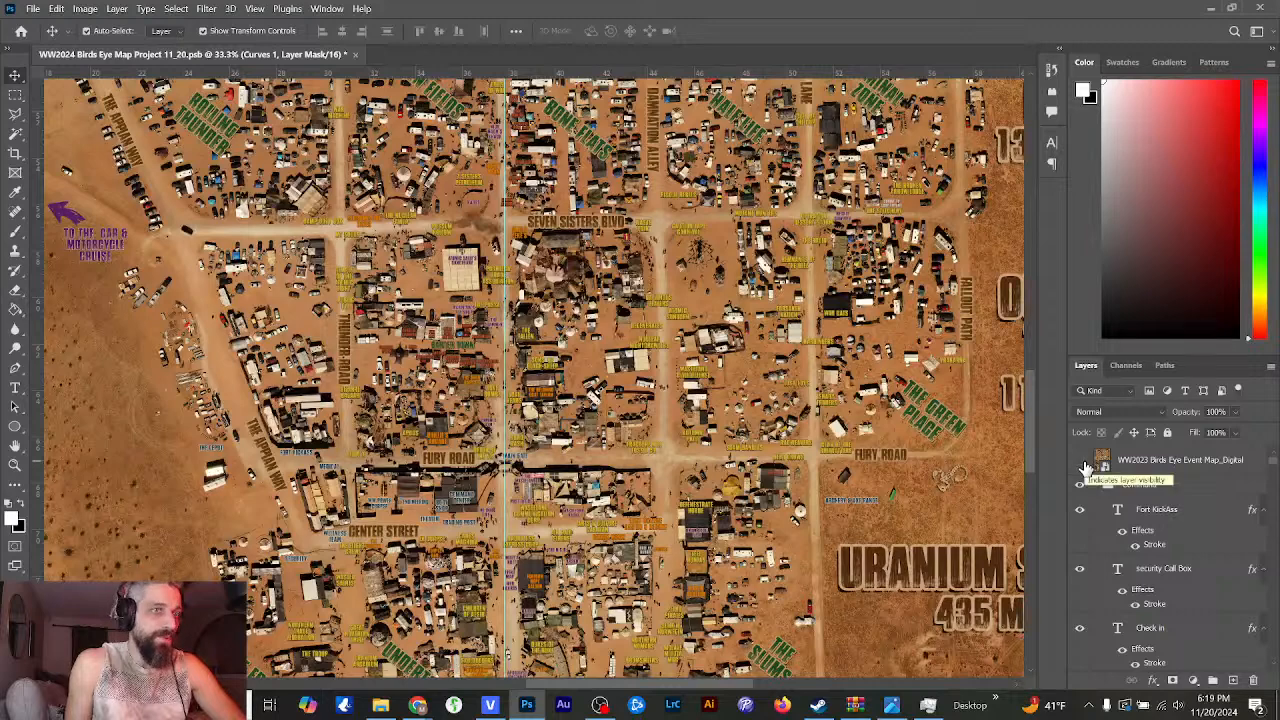
pyautogui.click(1082, 465)
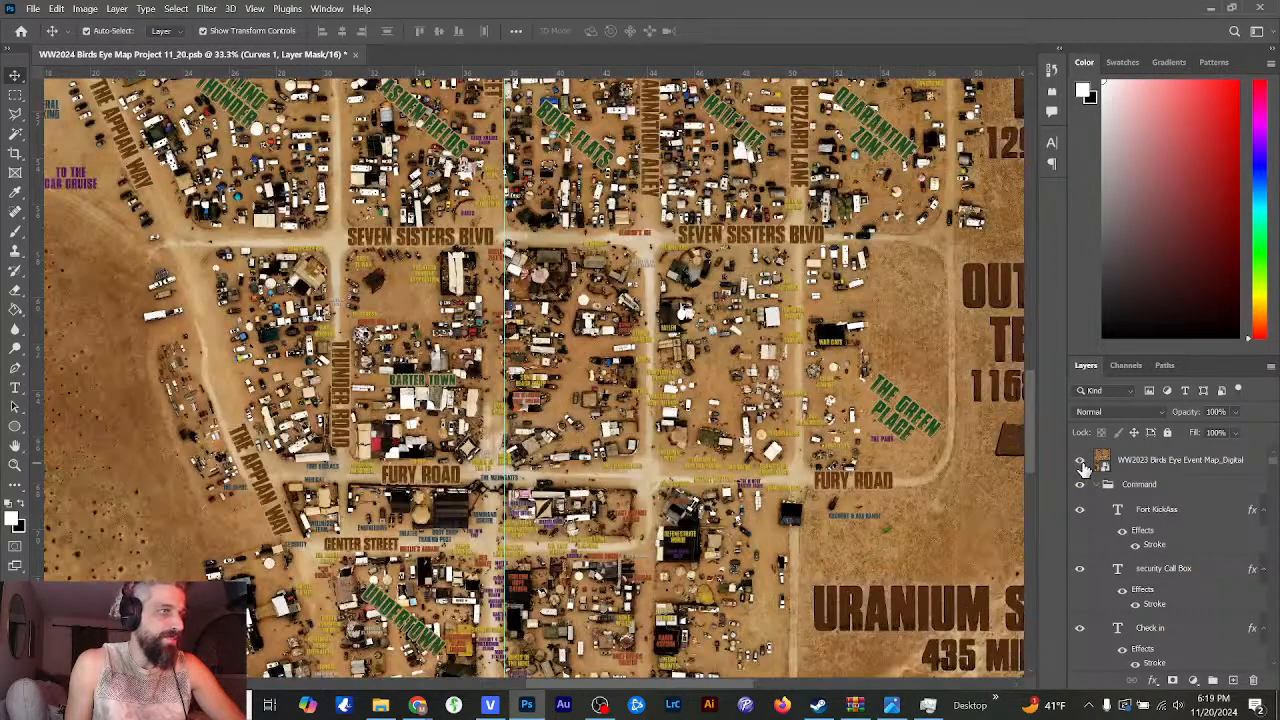
pyautogui.click(1081, 463)
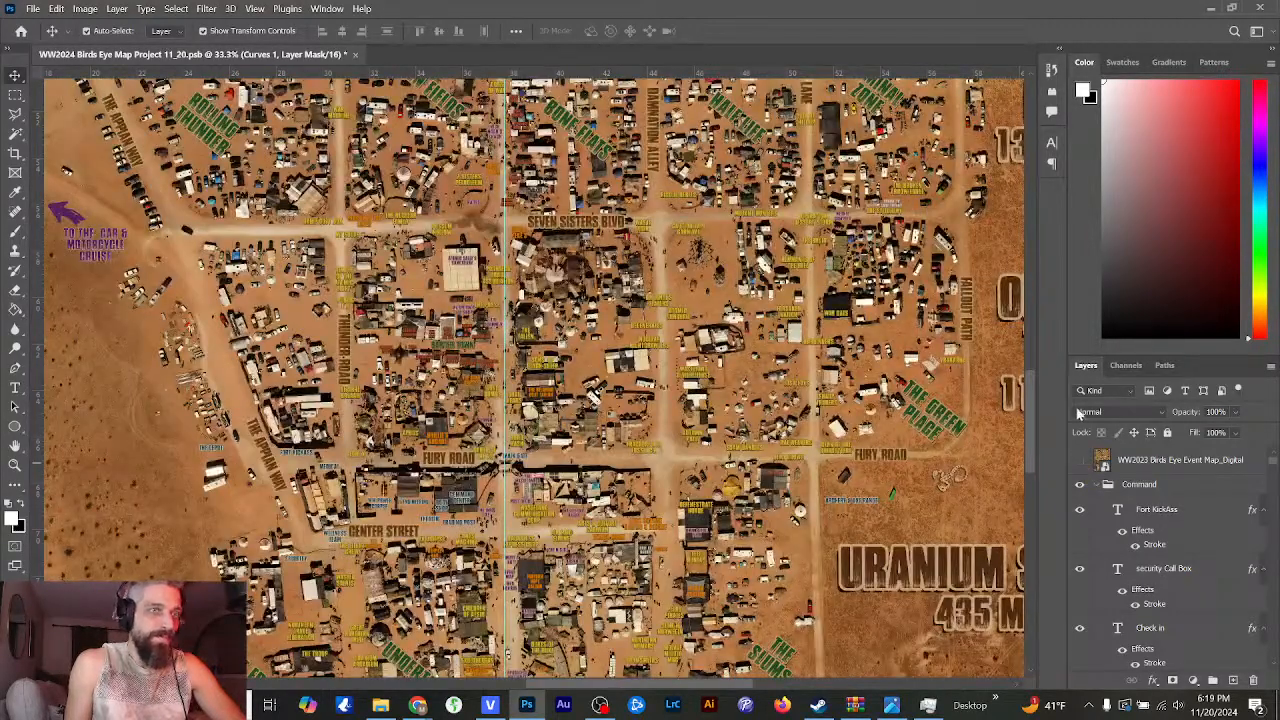
# - Compare the 2023 and 2024 layouts around Center Street, Undertown and The Slums, leaving the WW2023 Birds Eye Event Map_Digital layer visible
pyautogui.moveTo(1034, 397); pyautogui.dragTo(1033, 428)
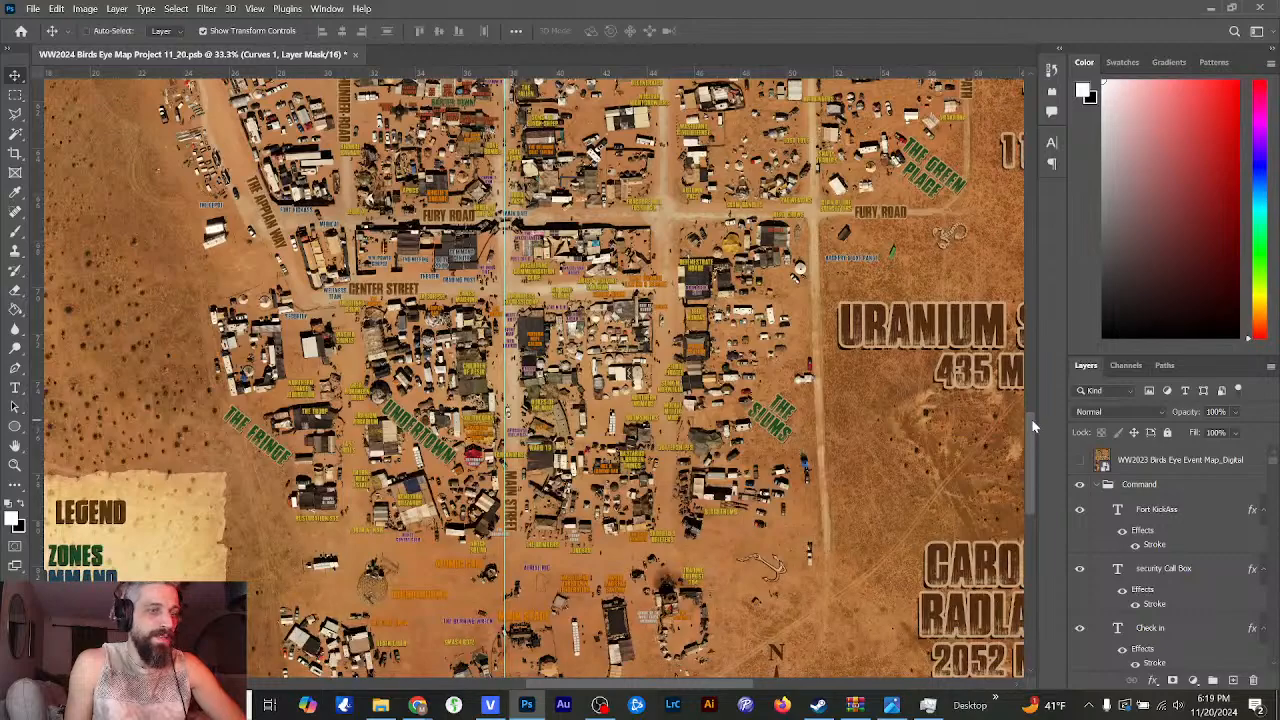
pyautogui.hotkey('ctrl', '+')
pyautogui.moveTo(722, 688); pyautogui.dragTo(713, 687)
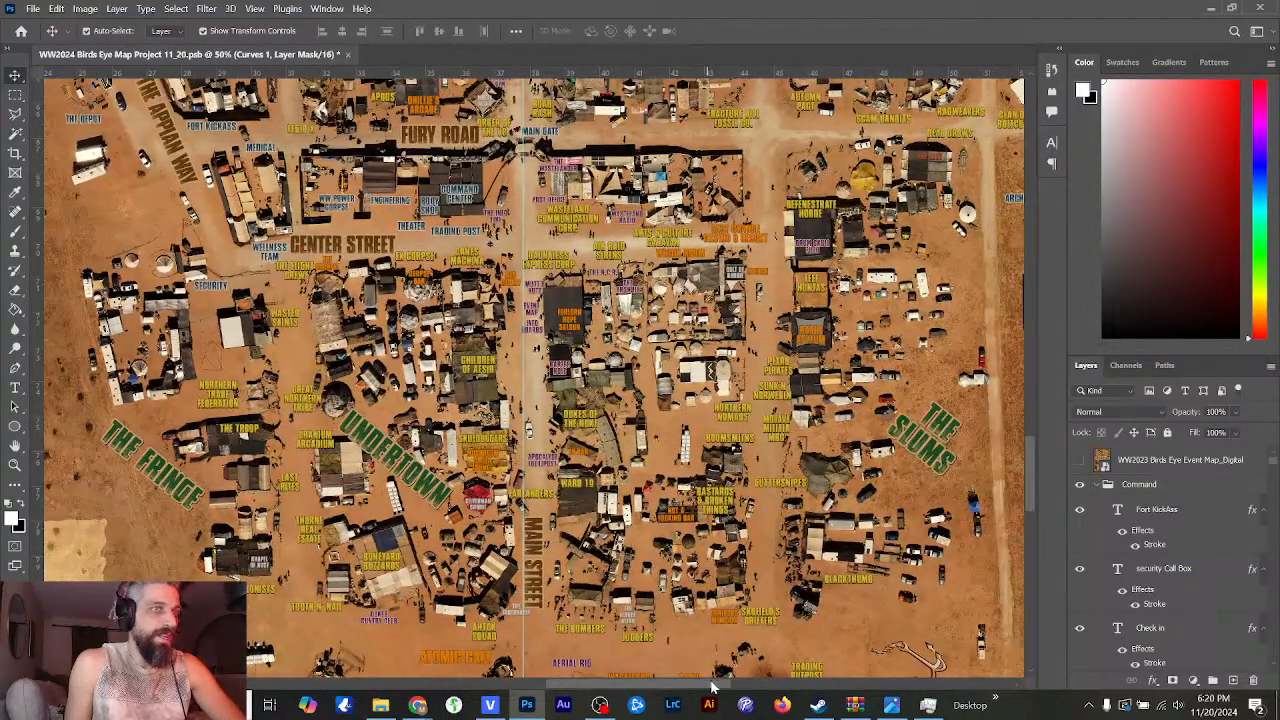
pyautogui.click(1080, 463)
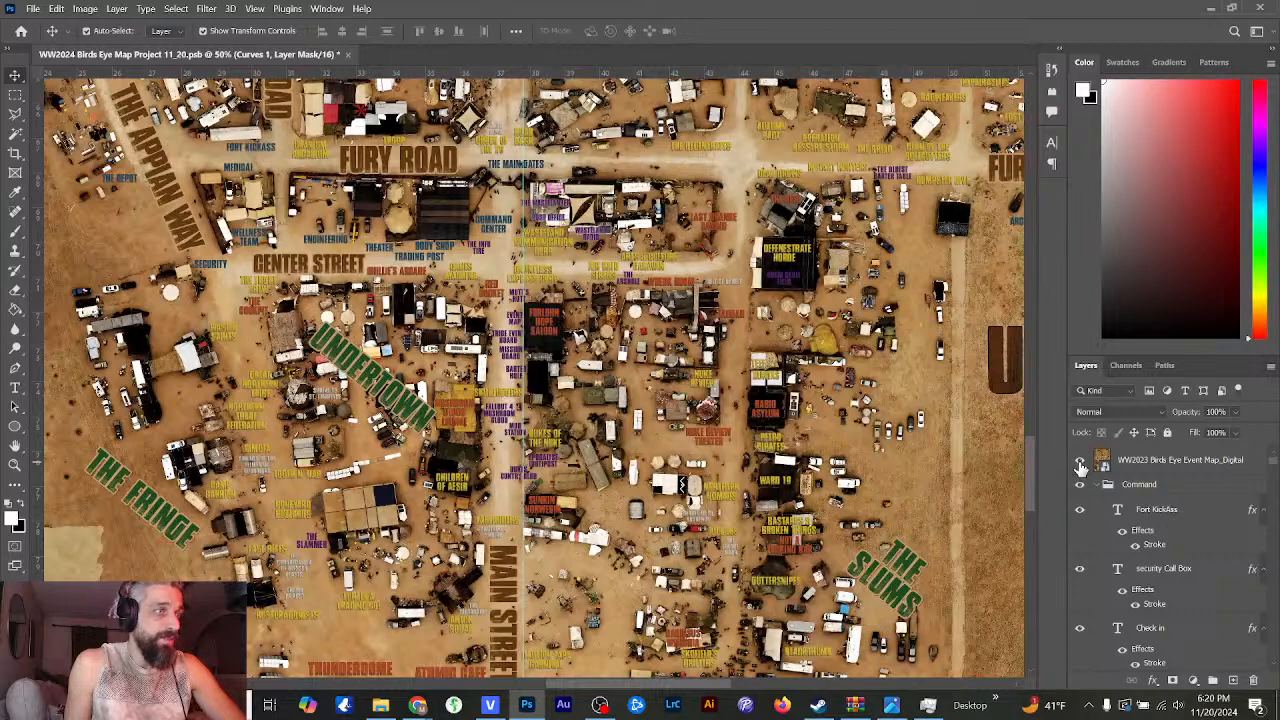
pyautogui.click(1080, 465)
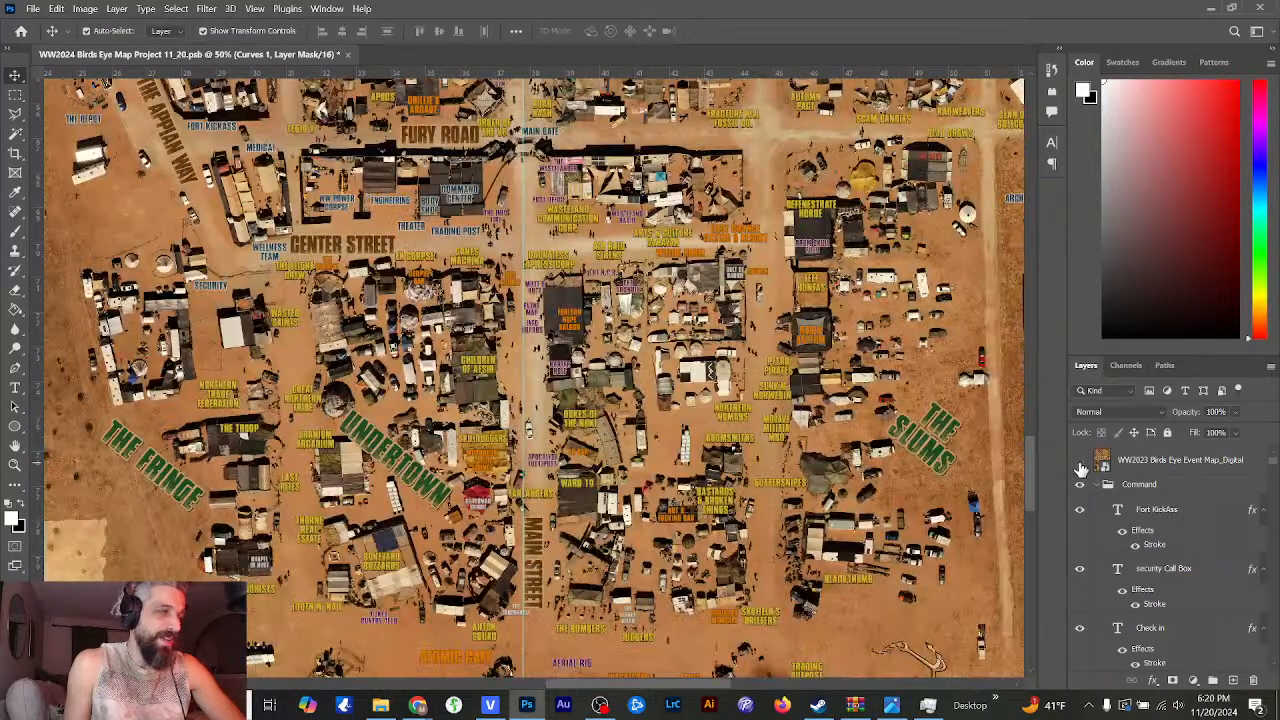
pyautogui.click(1080, 465)
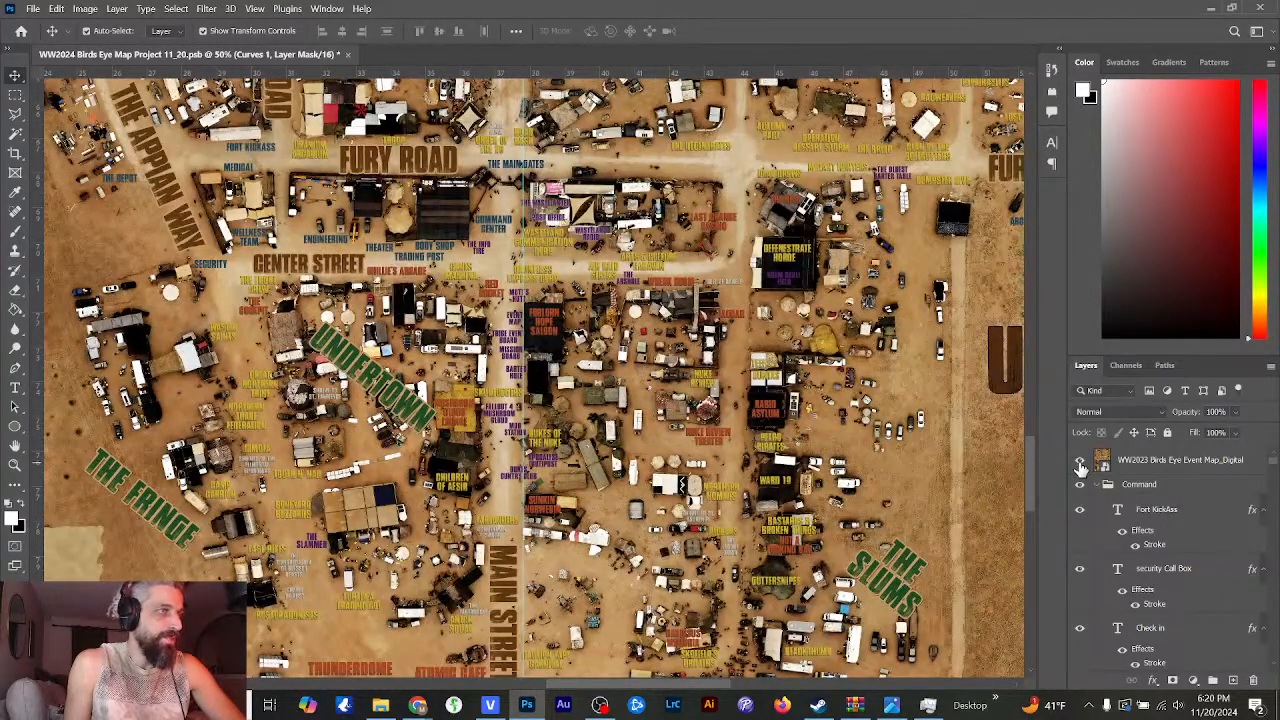
pyautogui.click(1080, 465)
pyautogui.click(1080, 465)
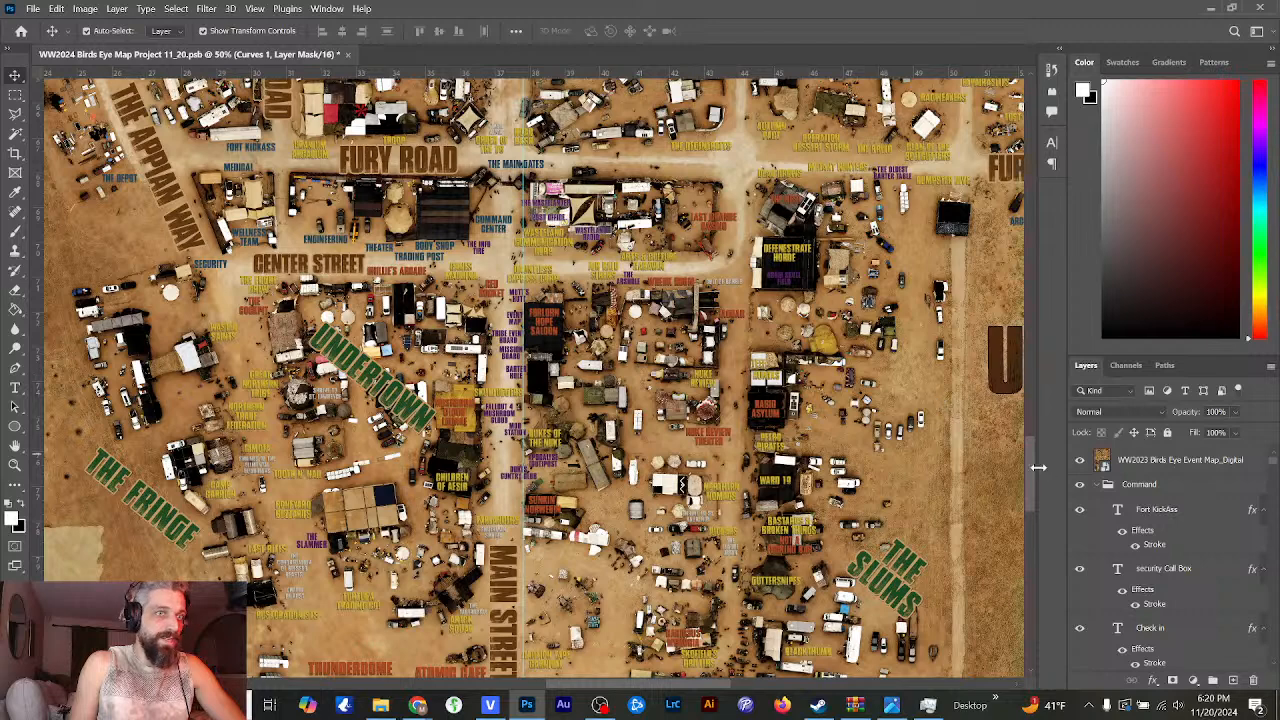
# - Examine the 2023 map around Center Street and its overall street grid from Choice Blvd down to the compass
pyautogui.scroll(2, 1026, 460)
pyautogui.scroll(-4, 1026, 460)
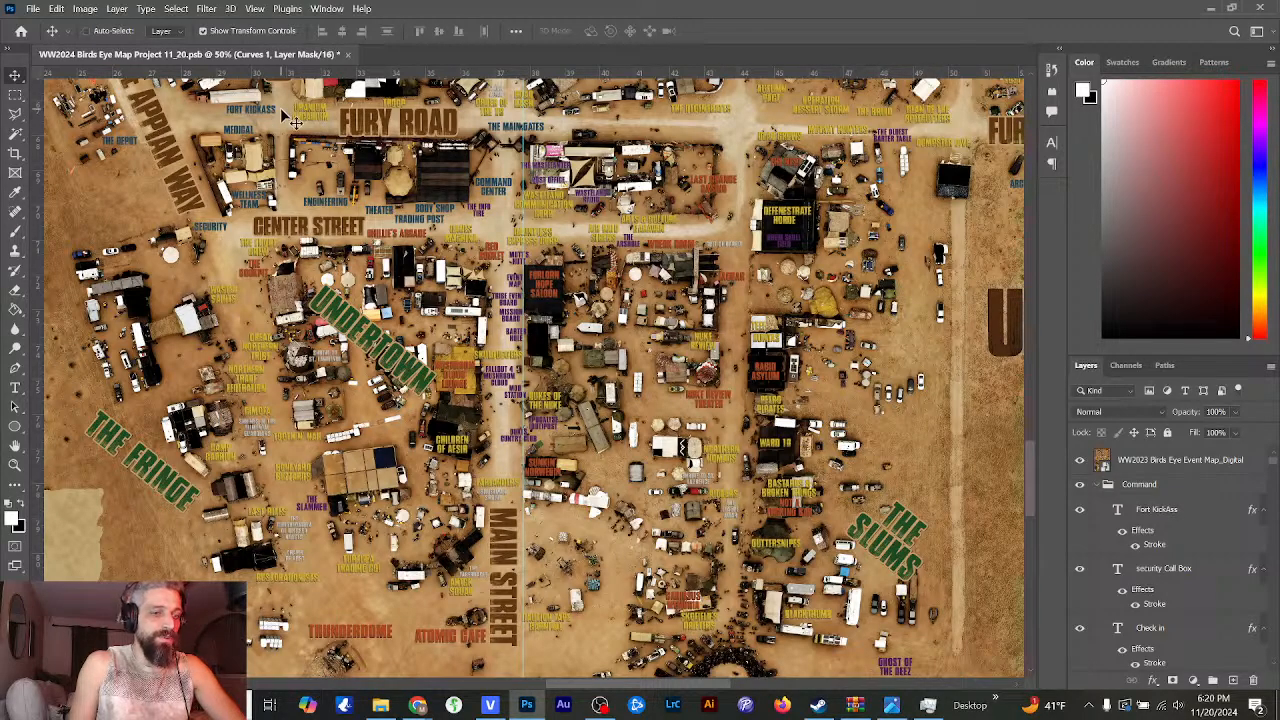
pyautogui.hotkey('ctrl', '-')
pyautogui.hotkey('ctrl', '-')
pyautogui.hotkey('ctrl', '-')
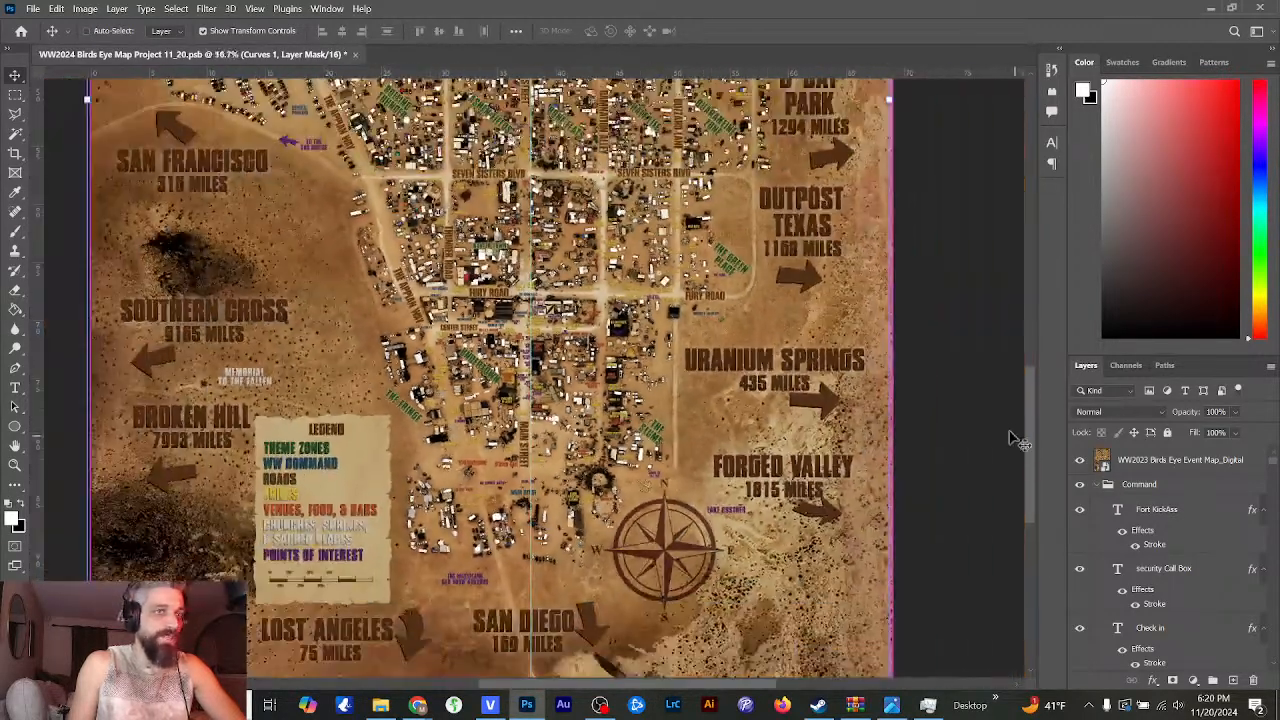
pyautogui.scroll(3, 1015, 440)
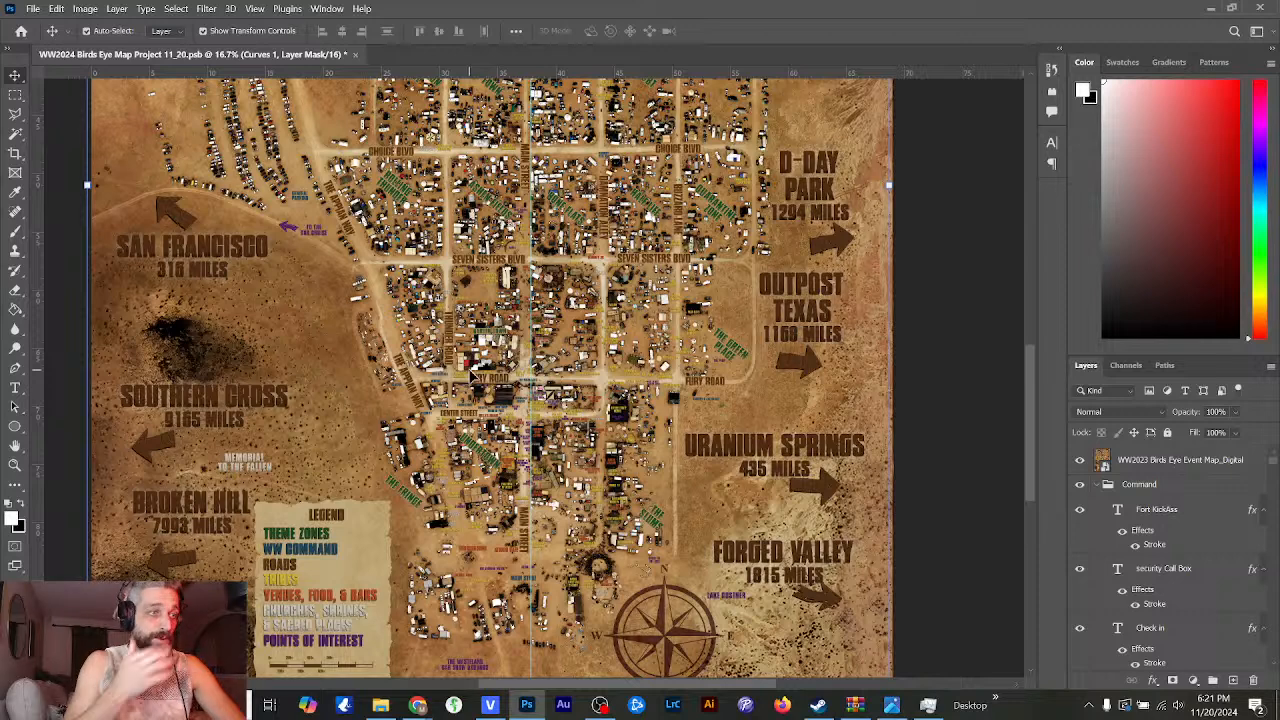
pyautogui.moveTo(472, 372); pyautogui.dragTo(510, 418)
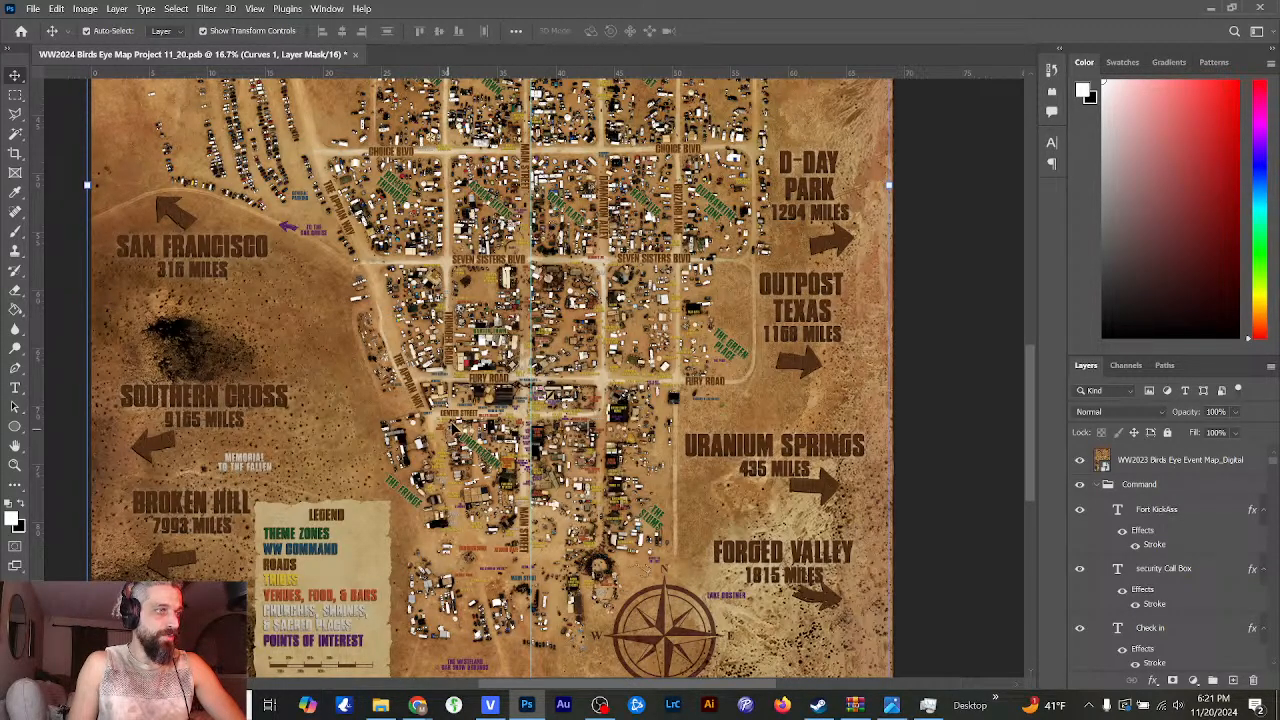
# - Hide the WW2023 Birds Eye Event Map_Digital layer and examine the 2024 layout from Fury Road down to Undertown and The Slums
pyautogui.click(1079, 460)
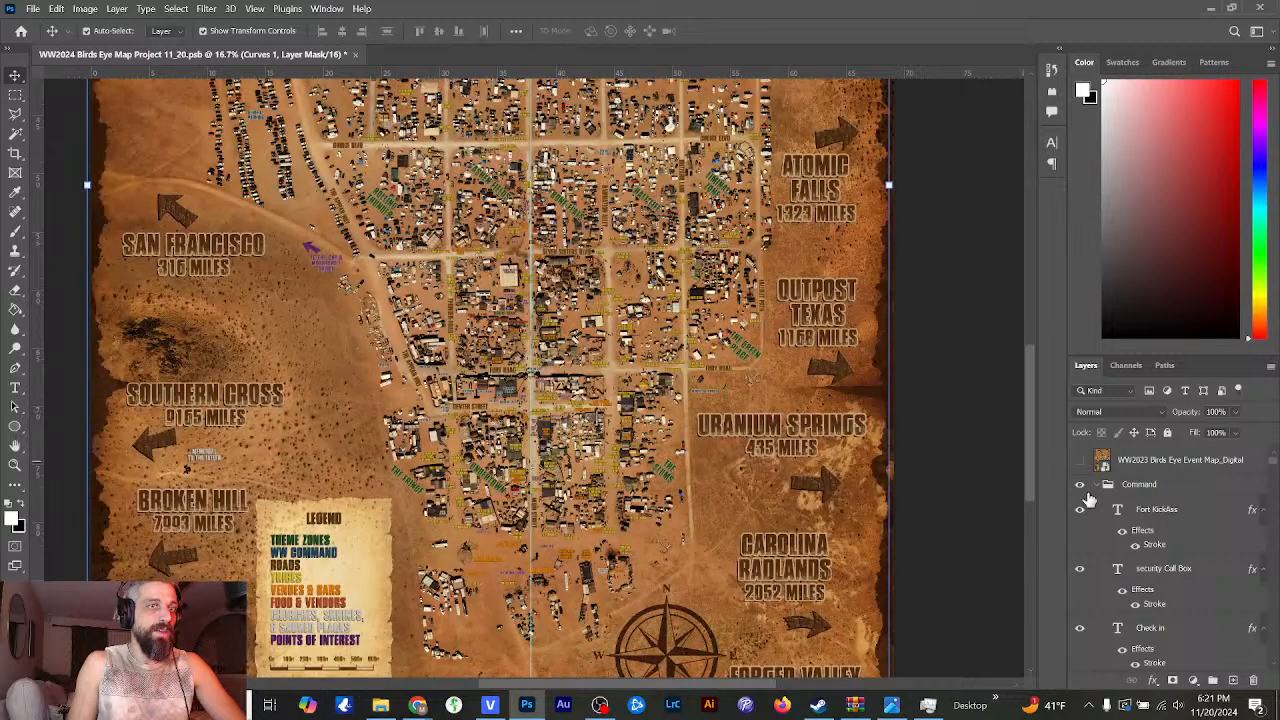
pyautogui.hotkey('ctrl', '+')
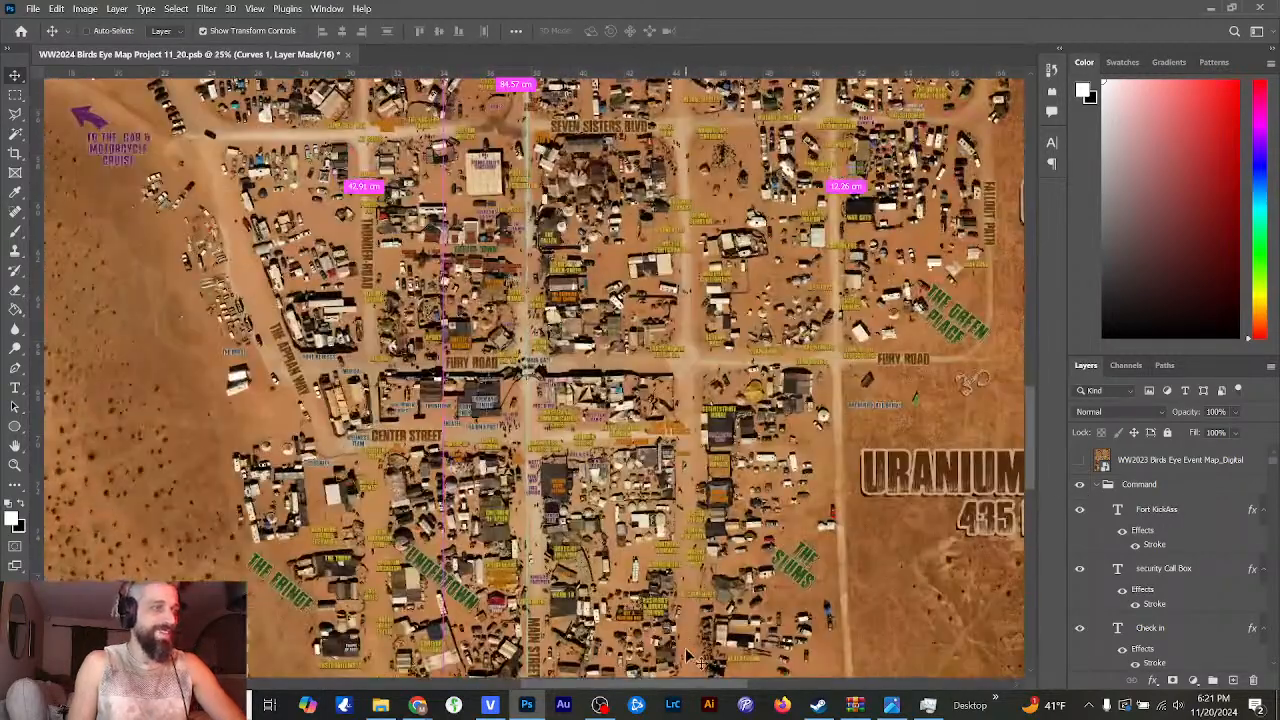
pyautogui.hotkey('ctrl', '+')
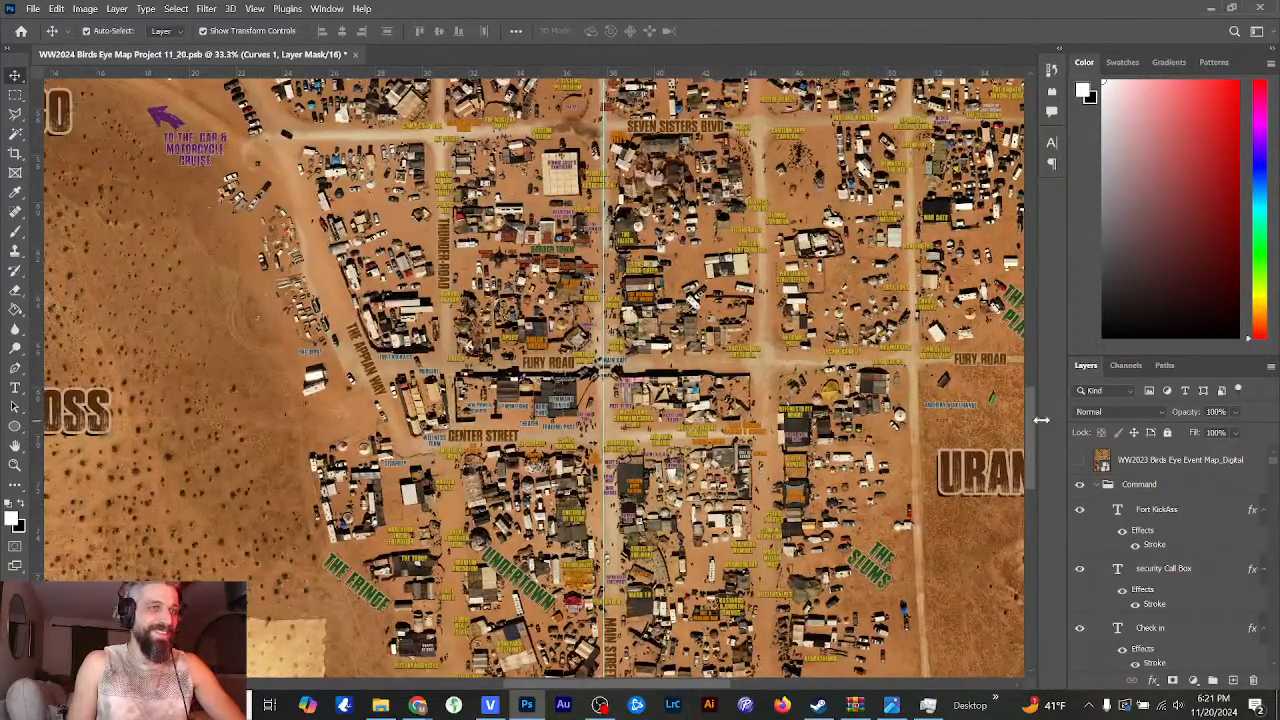
pyautogui.scroll(-2, 1033, 418)
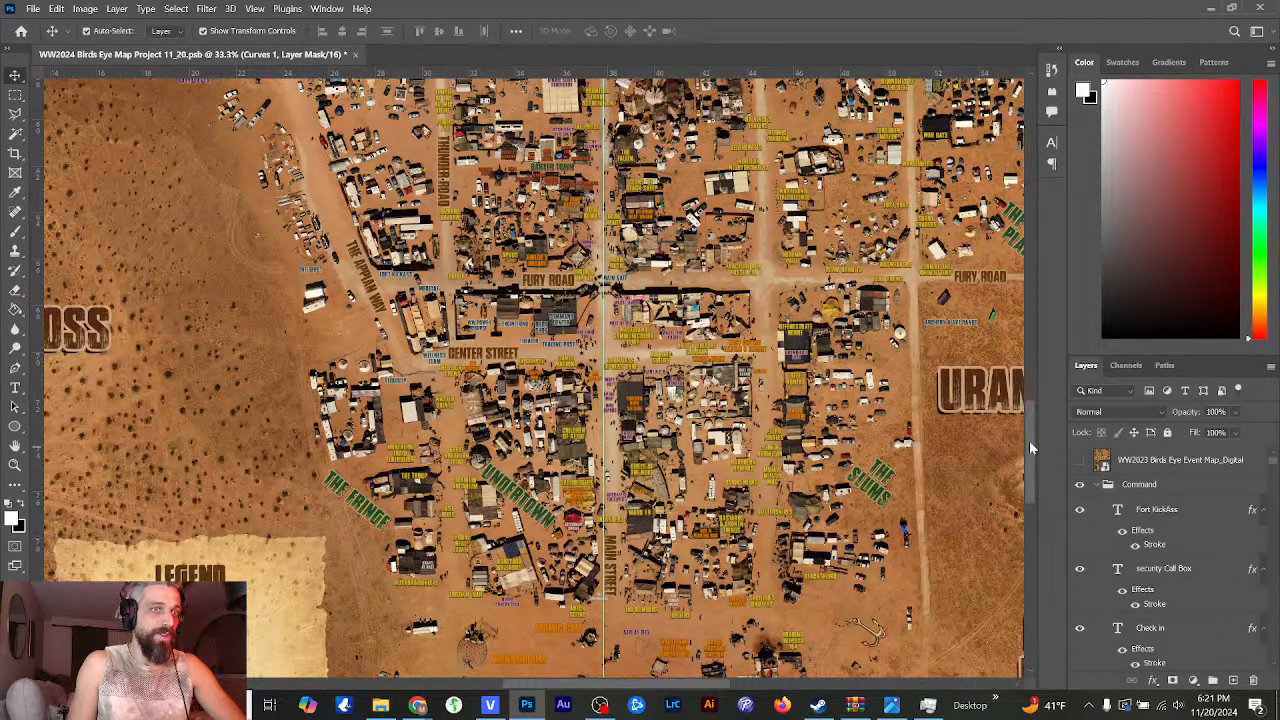
pyautogui.scroll(-2, 1029, 441)
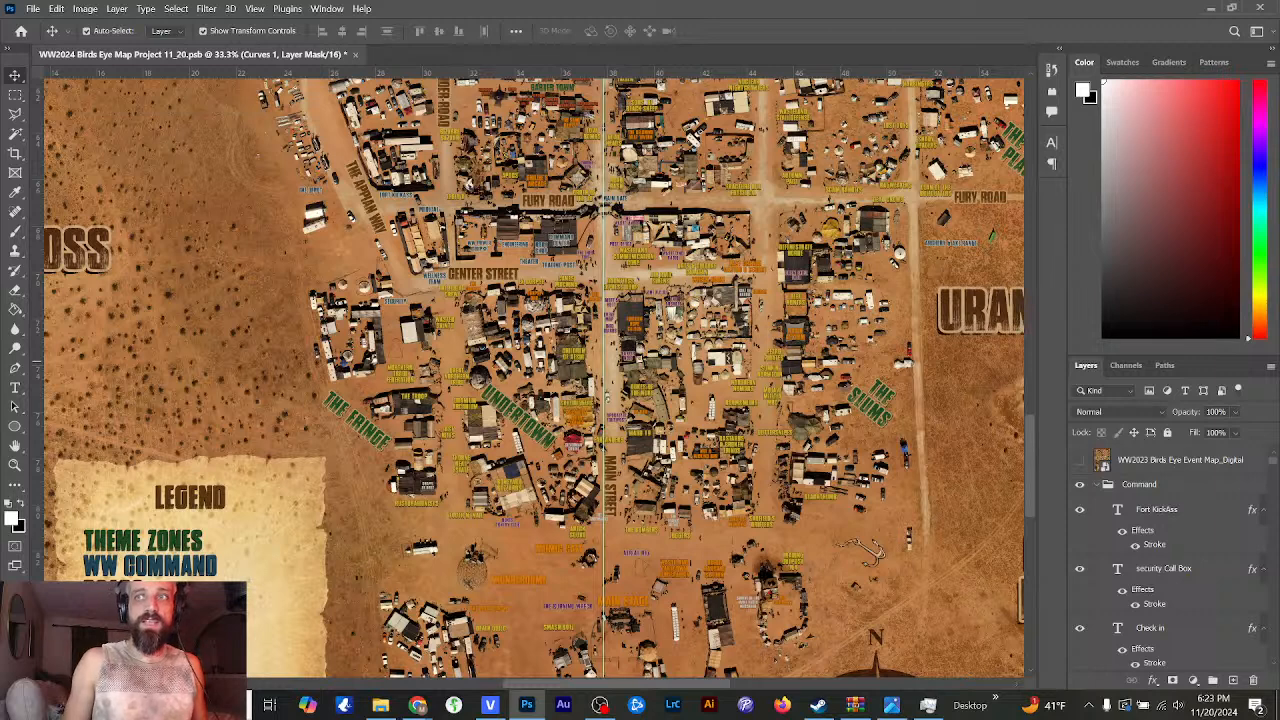
pyautogui.click(417, 705)
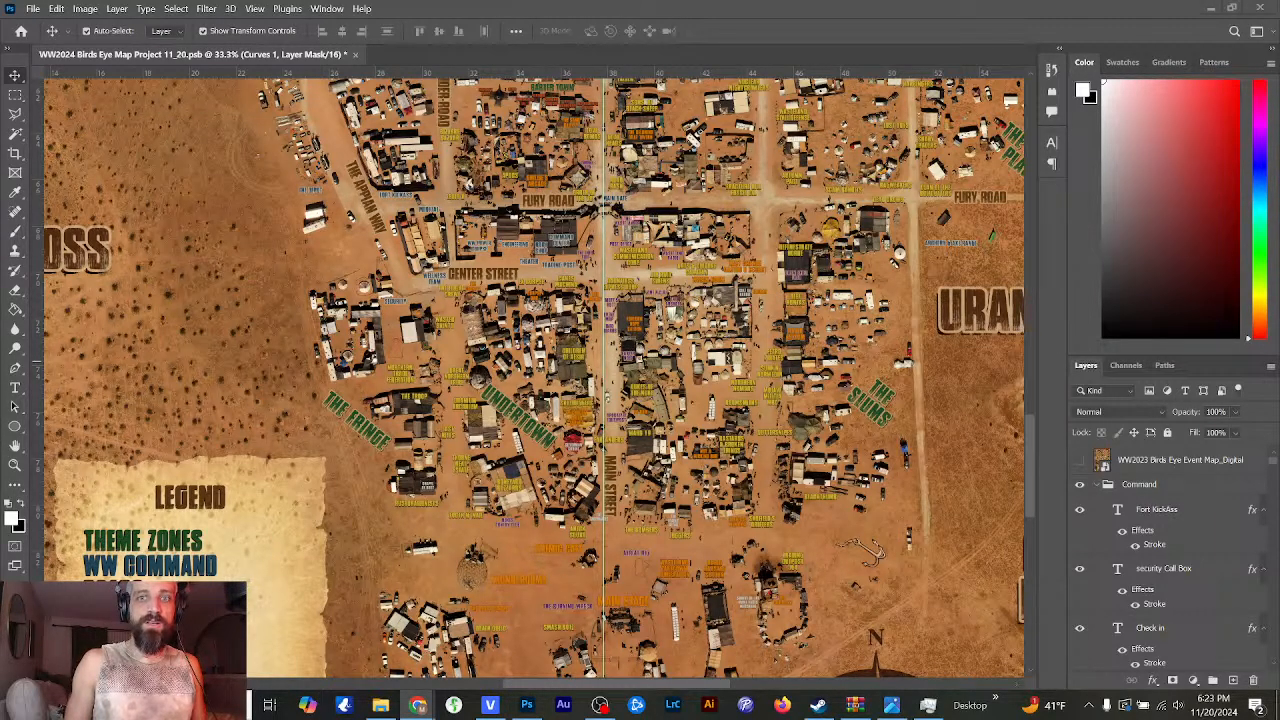
pyautogui.hotkey('alt', 'Tab')
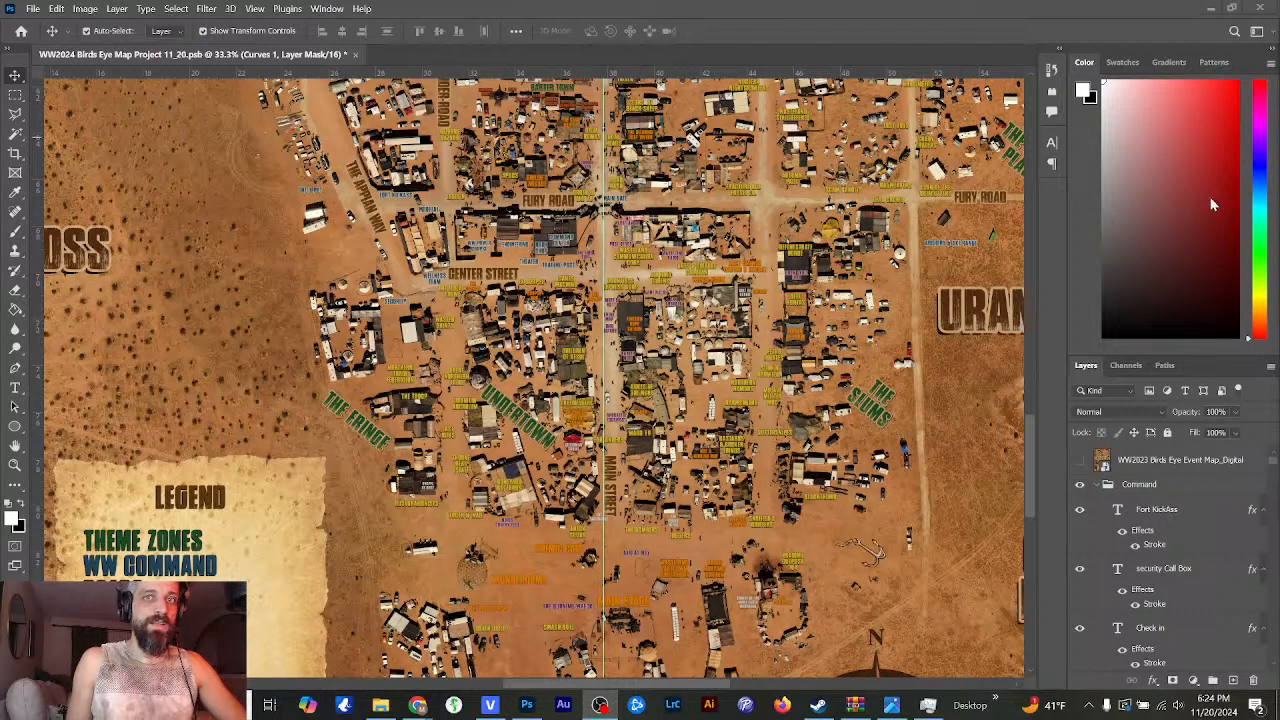
# - Examine the overall 2024 map, from the city title down the street grid to the legend and compass
pyautogui.hotkey('ctrl', '-')
pyautogui.hotkey('ctrl', '-')
pyautogui.hotkey('ctrl', '-')
pyautogui.hotkey('ctrl', '-')
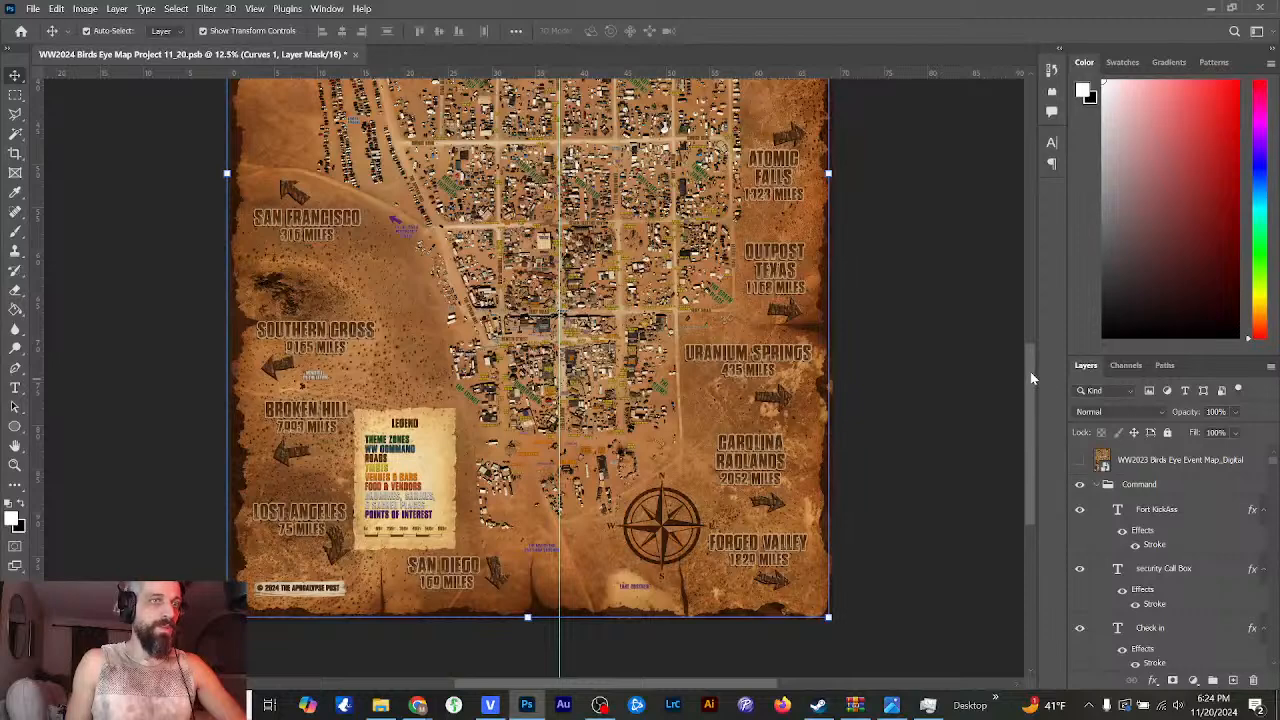
pyautogui.moveTo(1030, 370); pyautogui.dragTo(1022, 310)
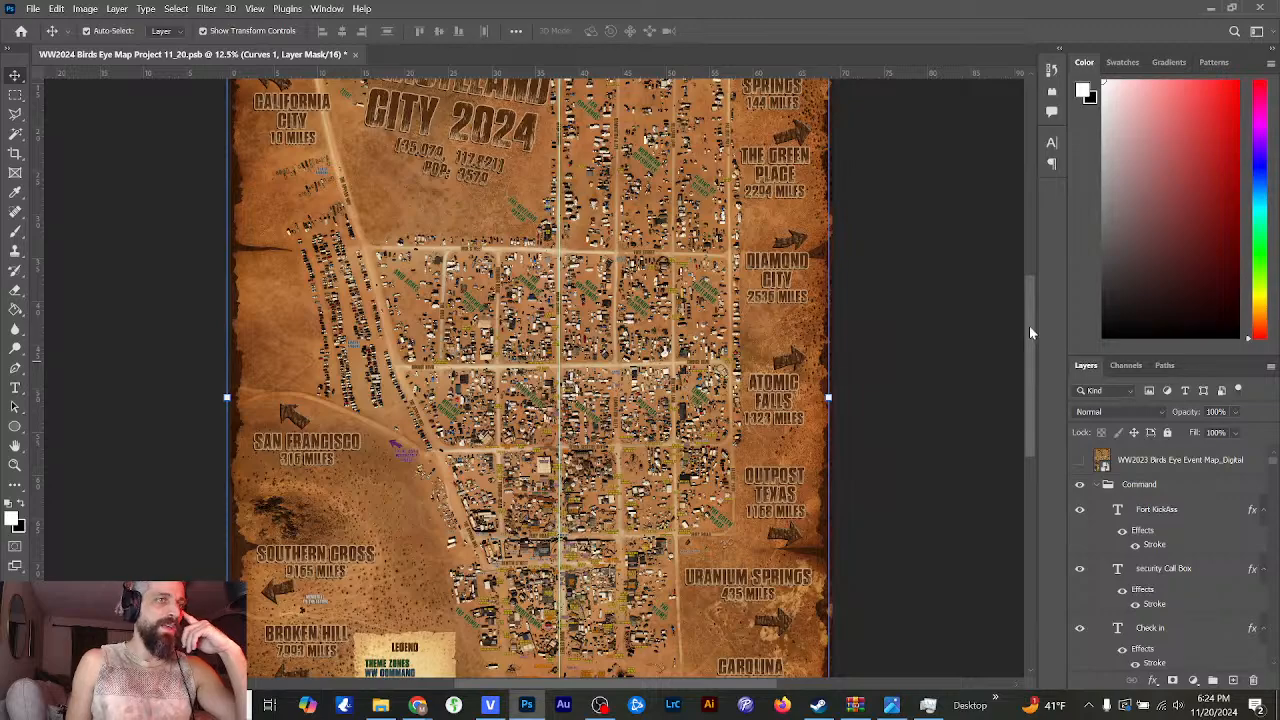
pyautogui.moveTo(1029, 326)
pyautogui.mouseDown()
pyautogui.moveTo(1035, 358)
pyautogui.moveTo(1039, 269)
pyautogui.moveTo(1033, 350)
pyautogui.mouseUp()
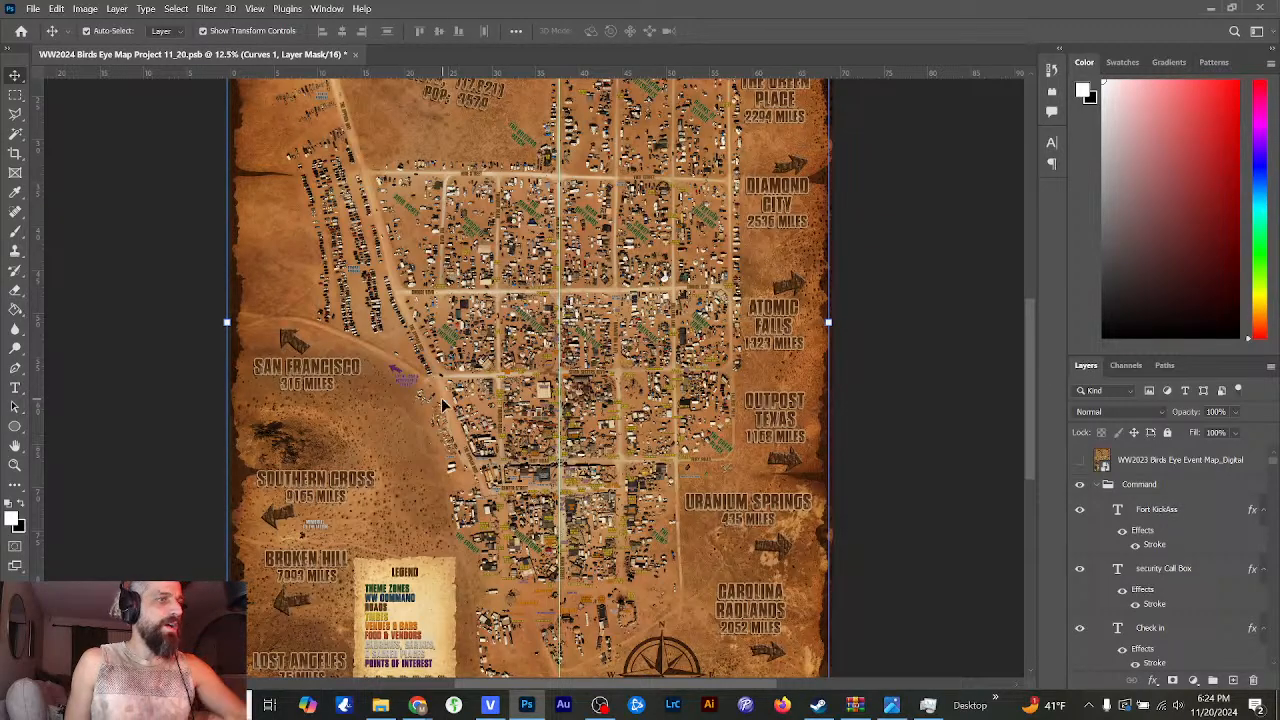
# - Examine the 2024 camps and venues around the Main Gate, Fury Road and Center Street
pyautogui.hotkey('ctrl', '+')
pyautogui.hotkey('ctrl', '+')
pyautogui.hotkey('ctrl', '+')
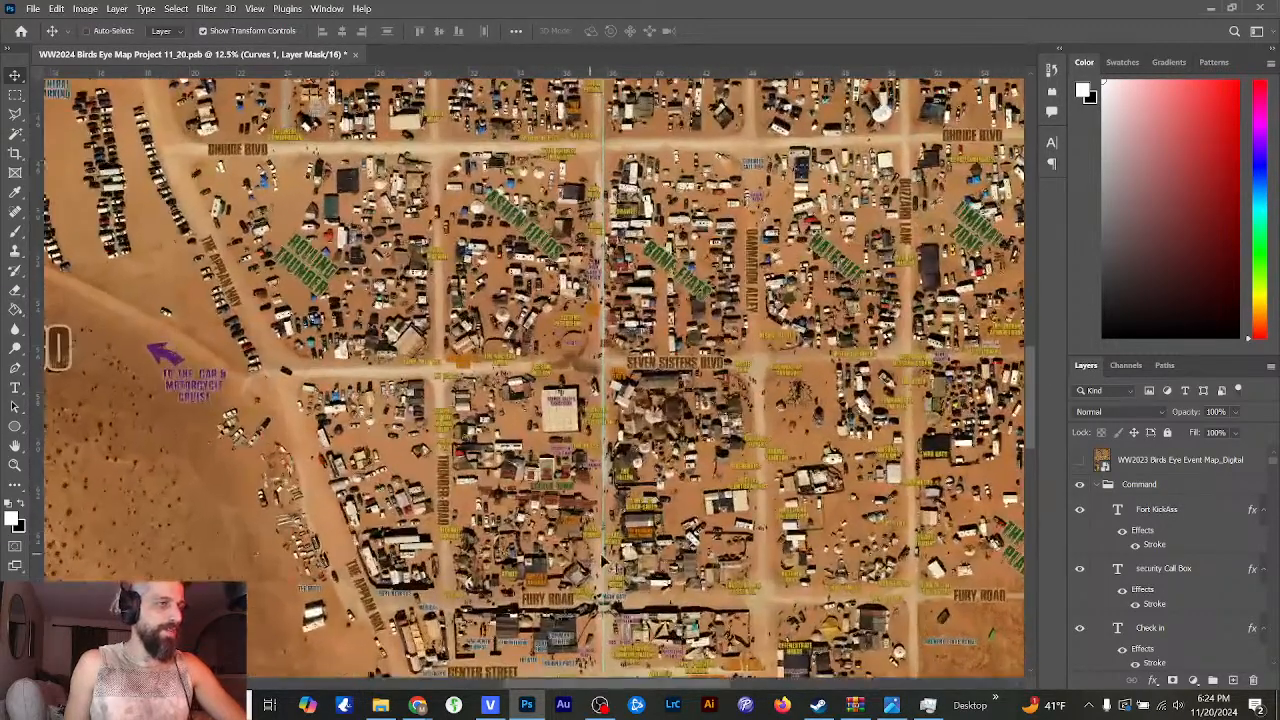
pyautogui.scroll(-5, 1025, 419)
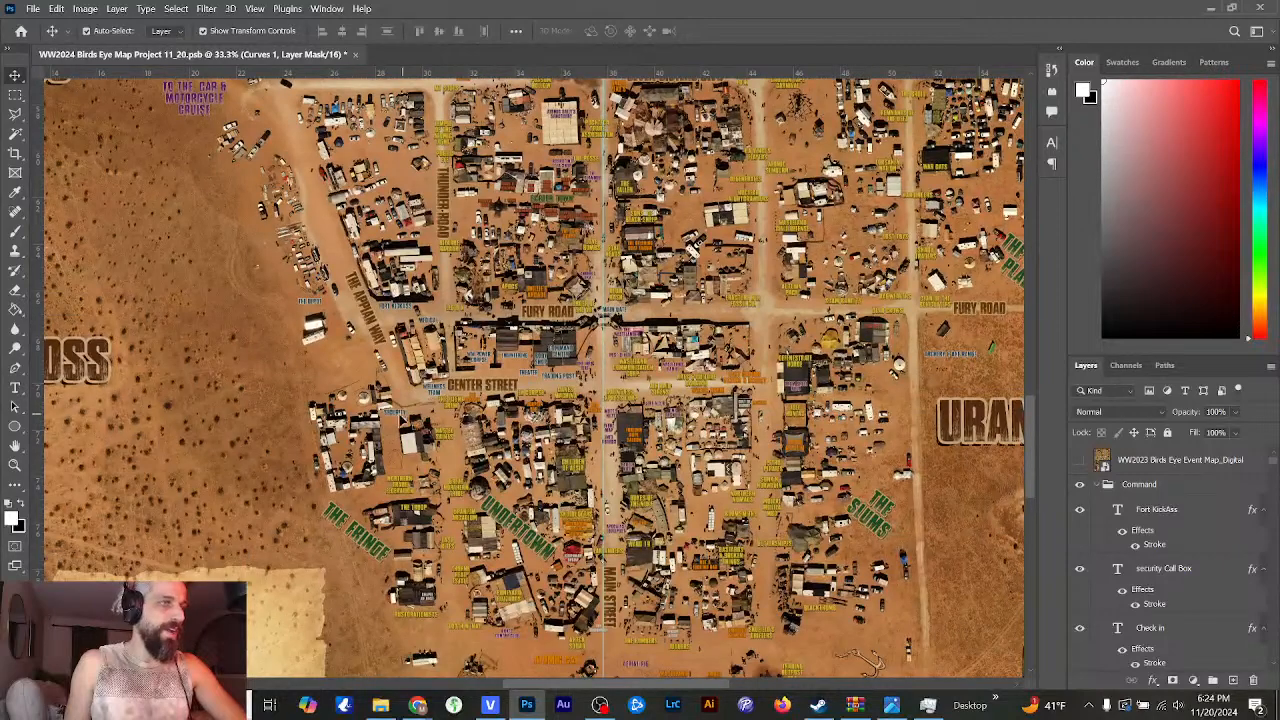
pyautogui.hotkey('ctrl', '+')
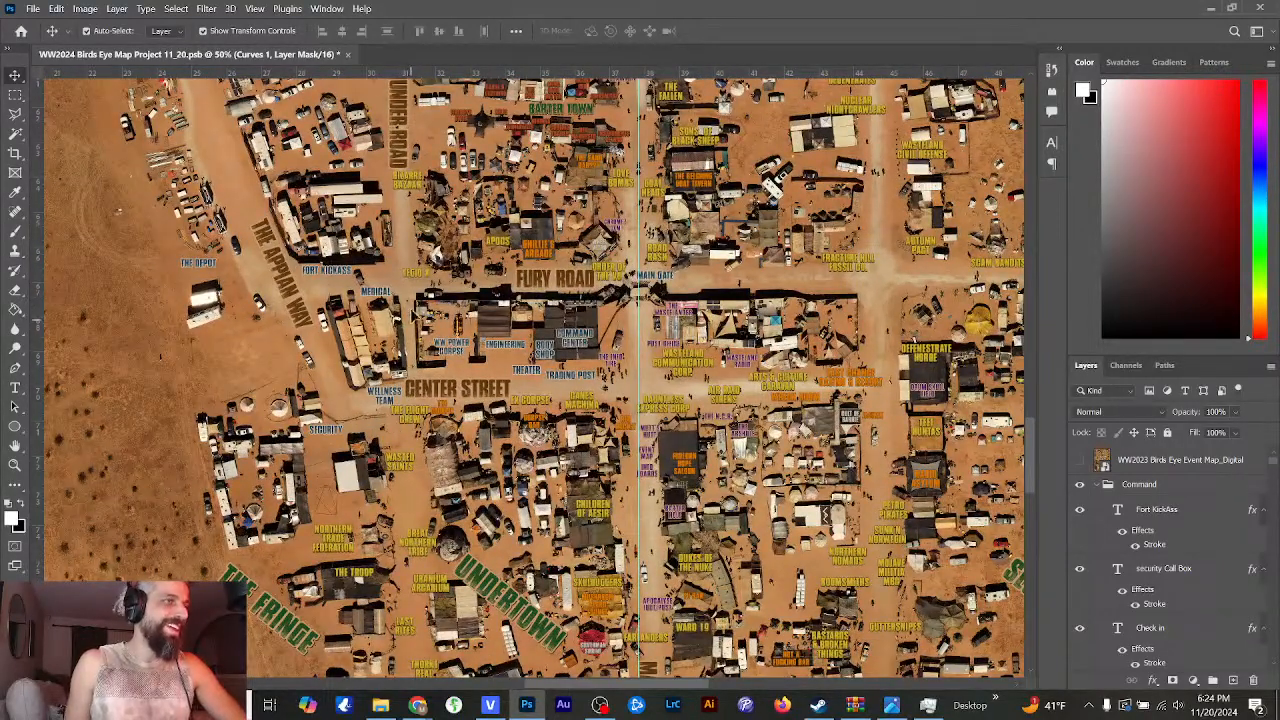
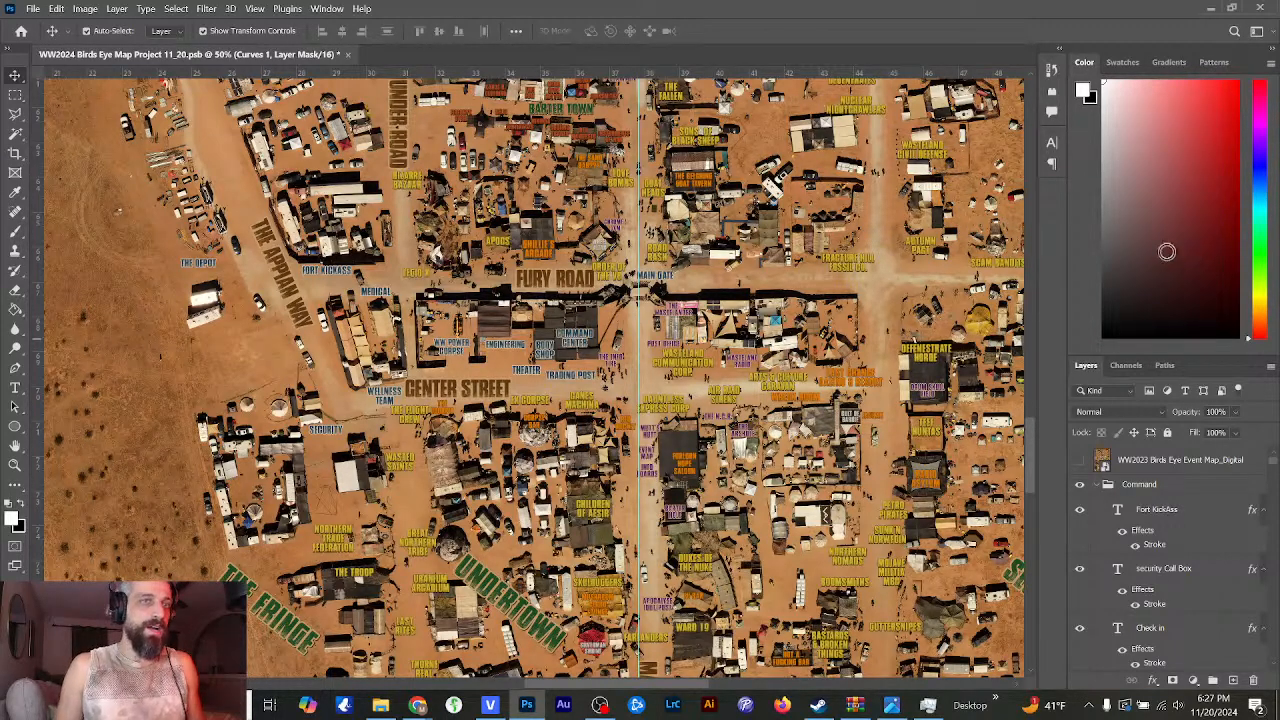
# - Compare the 2024 and 2023 layouts around Thunderdome, Atomic Cafe and Main Stage, leaving the 2023 map layer hidden
pyautogui.moveTo(1032, 436); pyautogui.dragTo(1033, 499)
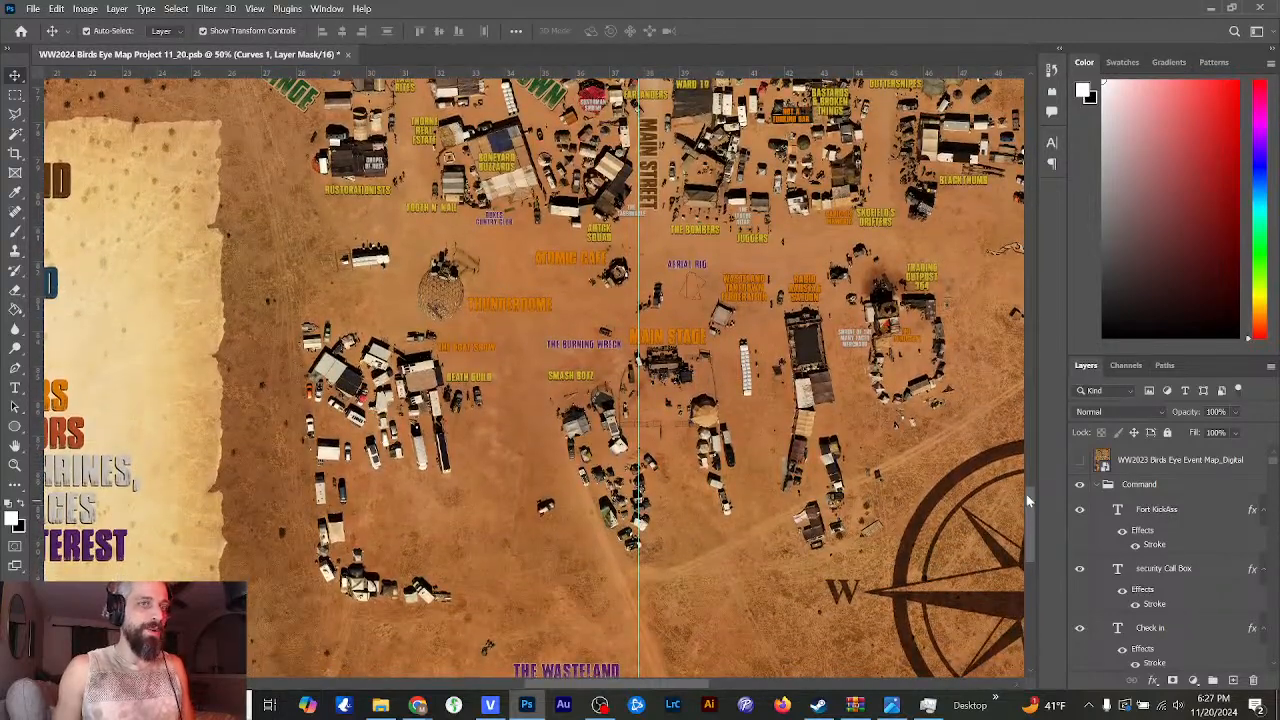
pyautogui.moveTo(672, 686); pyautogui.dragTo(690, 690)
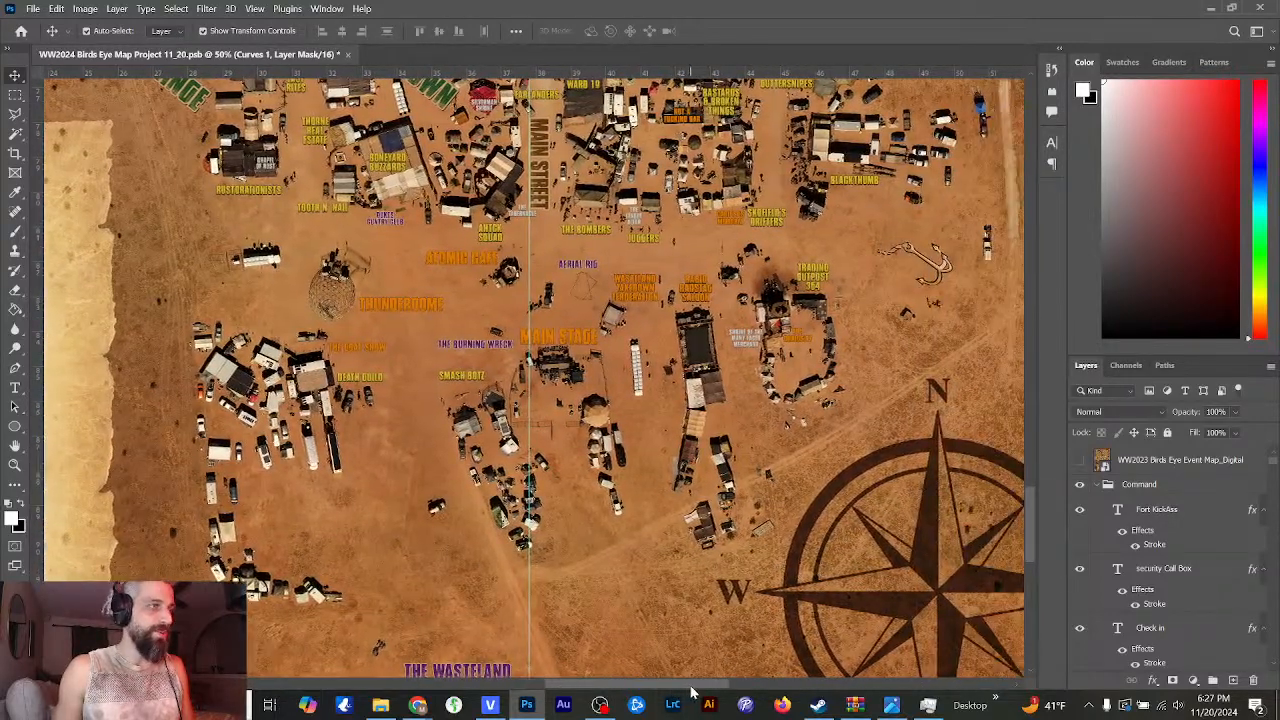
pyautogui.click(1080, 460)
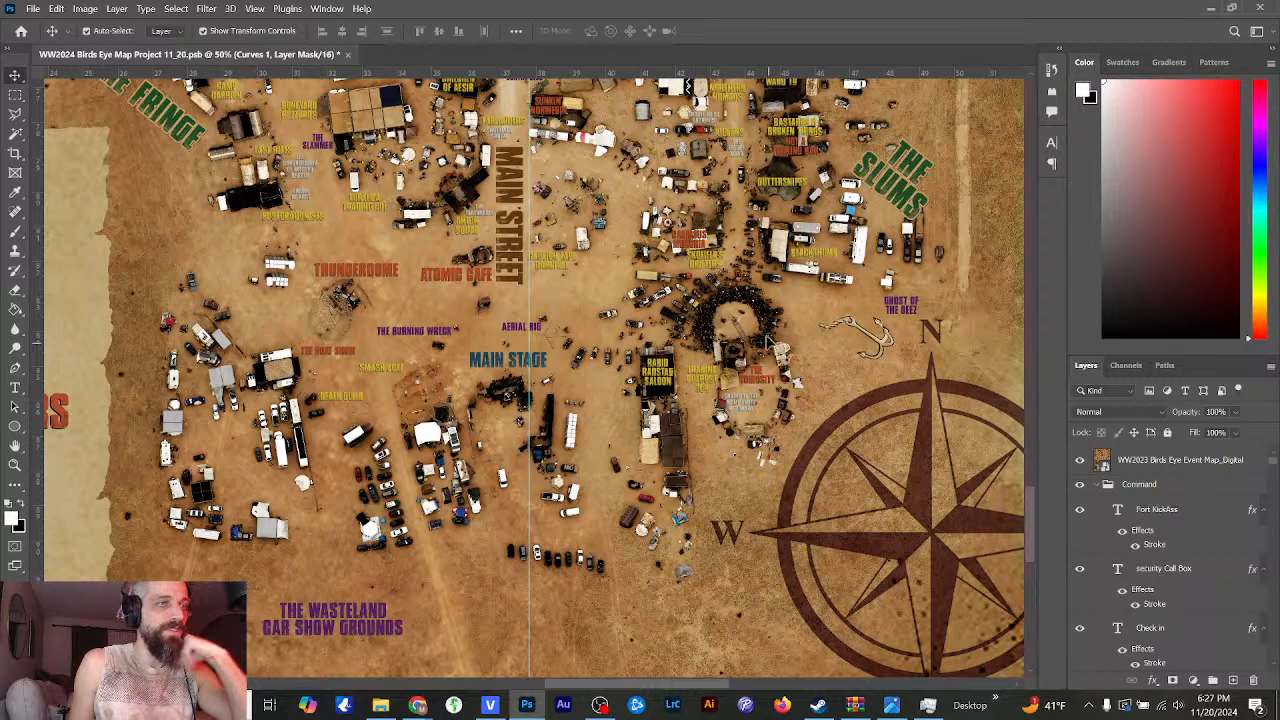
pyautogui.click(1081, 465)
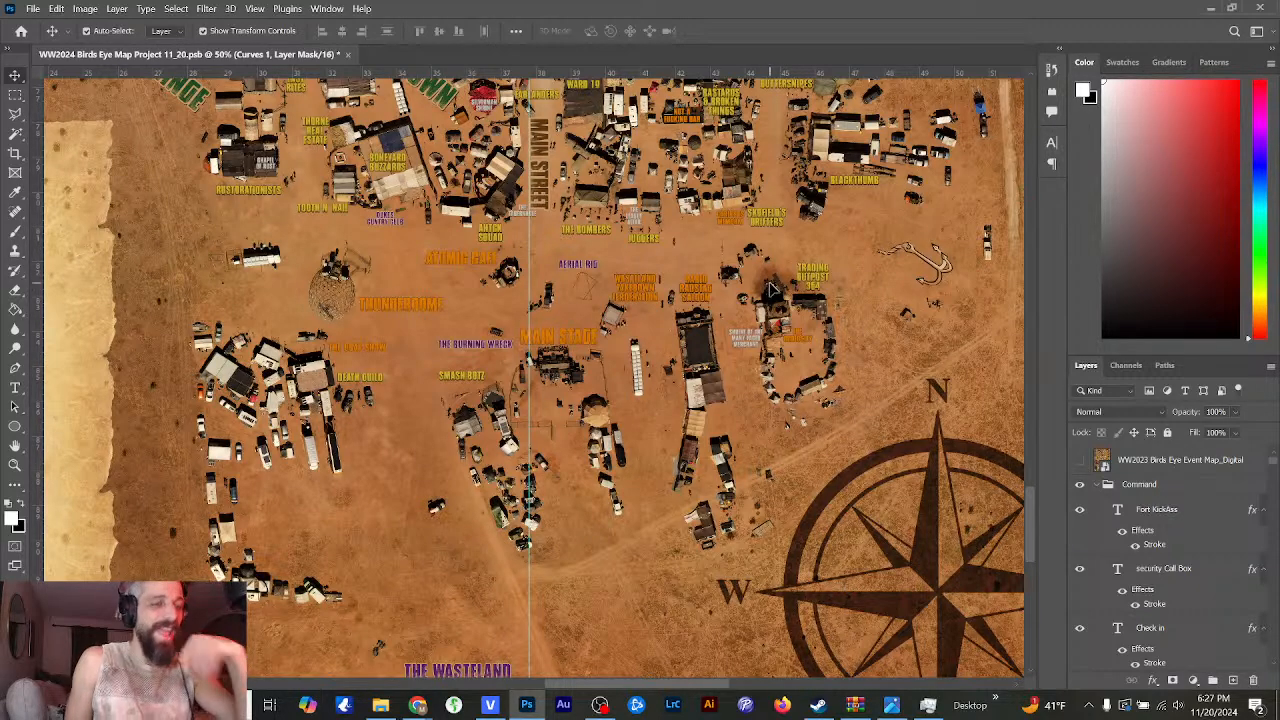
# - Examine the area around Rabid Radstag Saloon and Trading Outpost 364 in 2024, and show the 2023 map layer for comparison
pyautogui.hotkey('ctrl', '+')
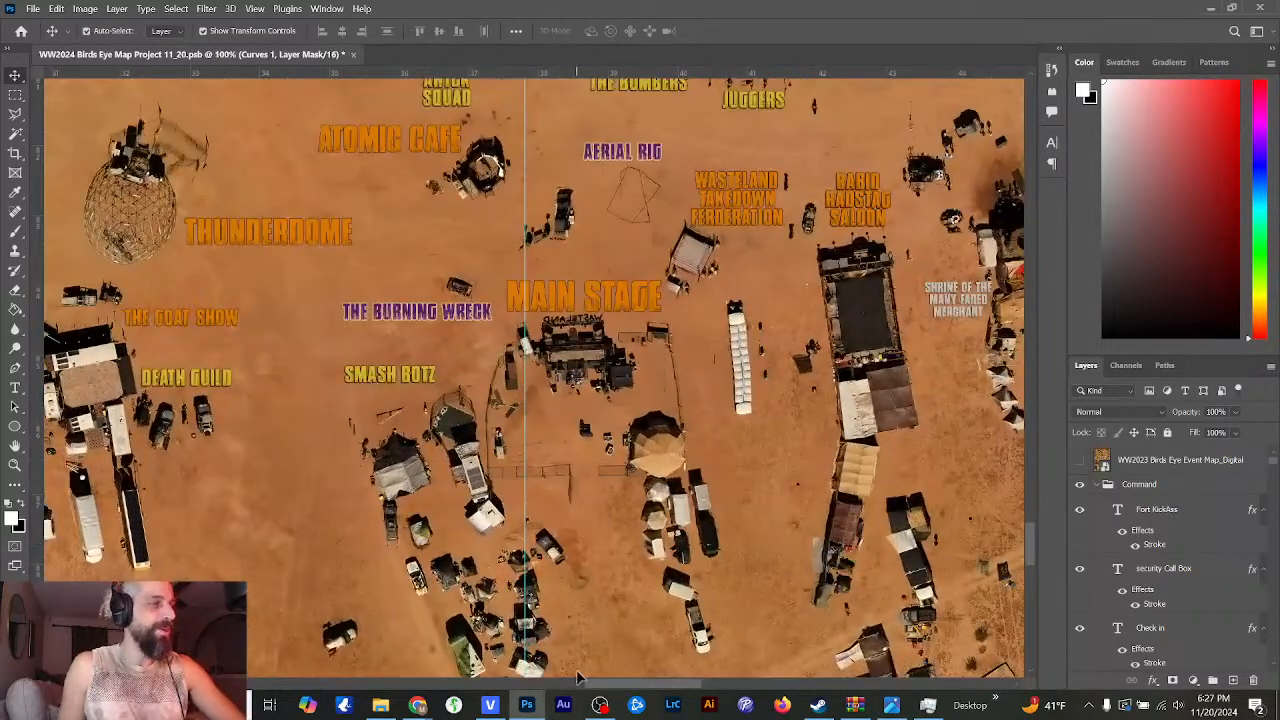
pyautogui.hscroll(5, 995, 438)
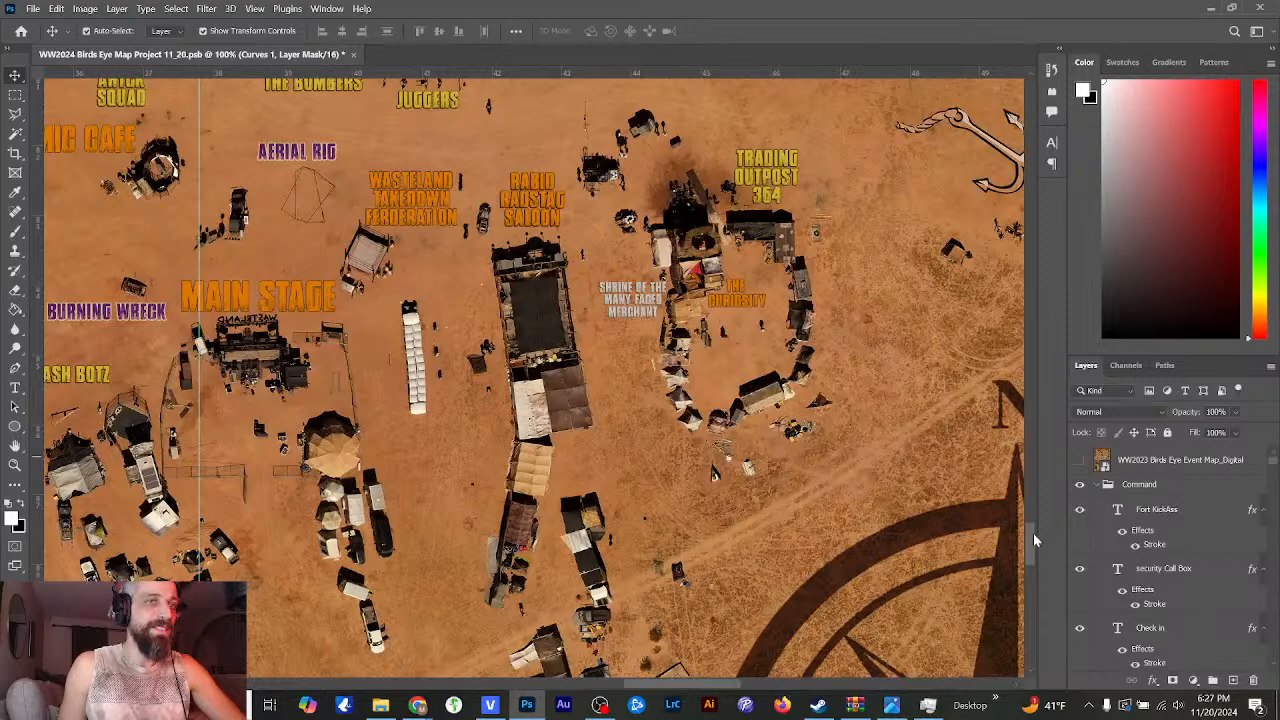
pyautogui.scroll(3, 1030, 533)
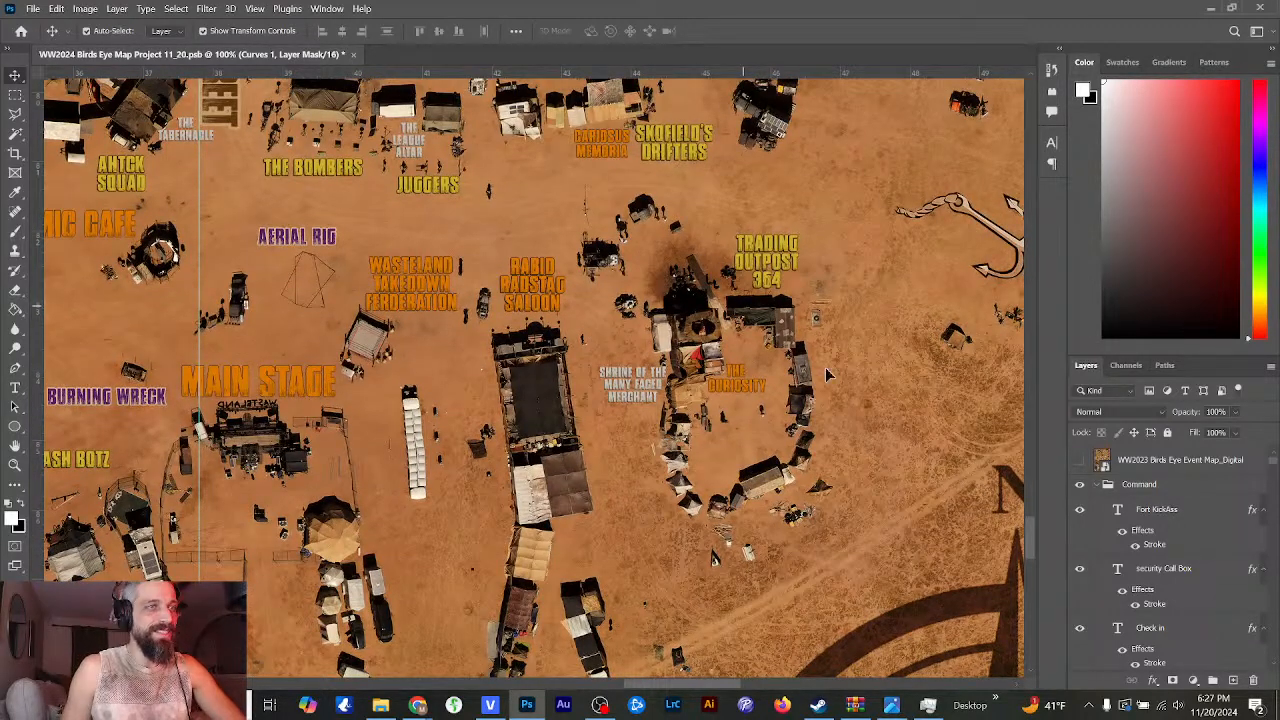
pyautogui.click(1079, 460)
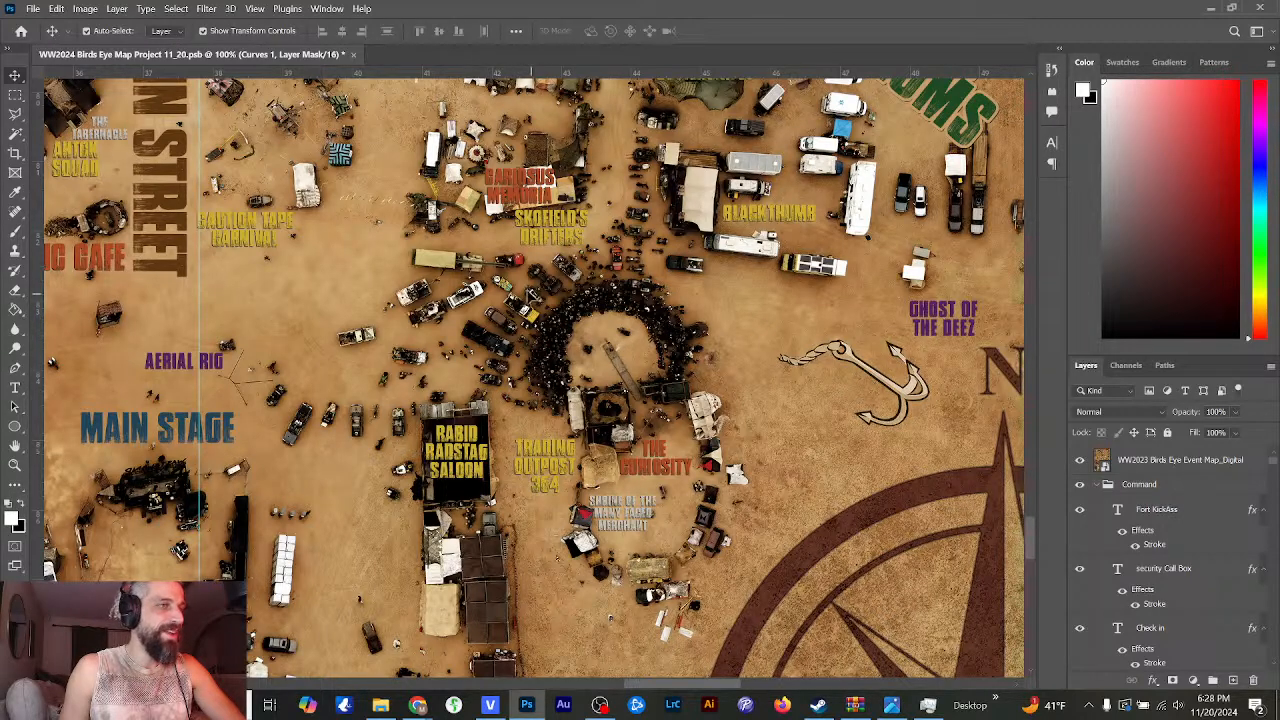
# - Compare the 2024 and 2023 layouts around Rabid Radstag Saloon and Trading Outpost 364, with the 2023 map layer shown again
pyautogui.click(1081, 463)
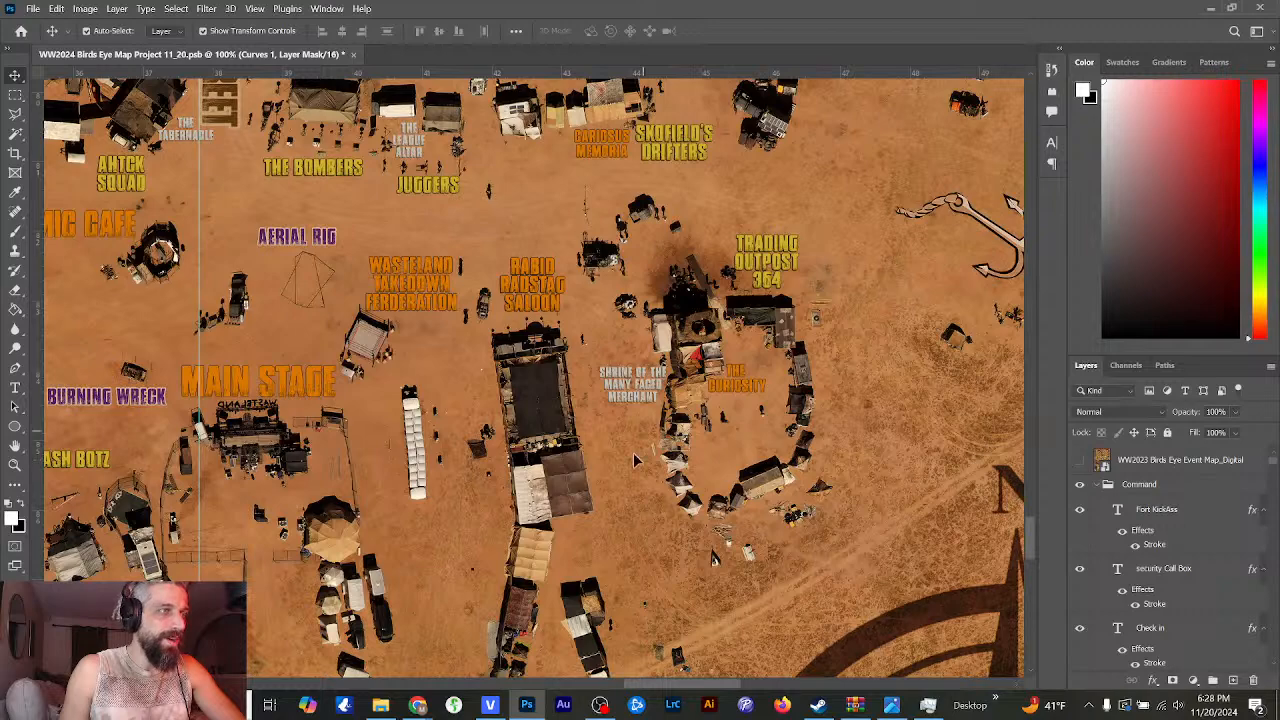
pyautogui.click(1081, 460)
pyautogui.scroll(-3, 1028, 530)
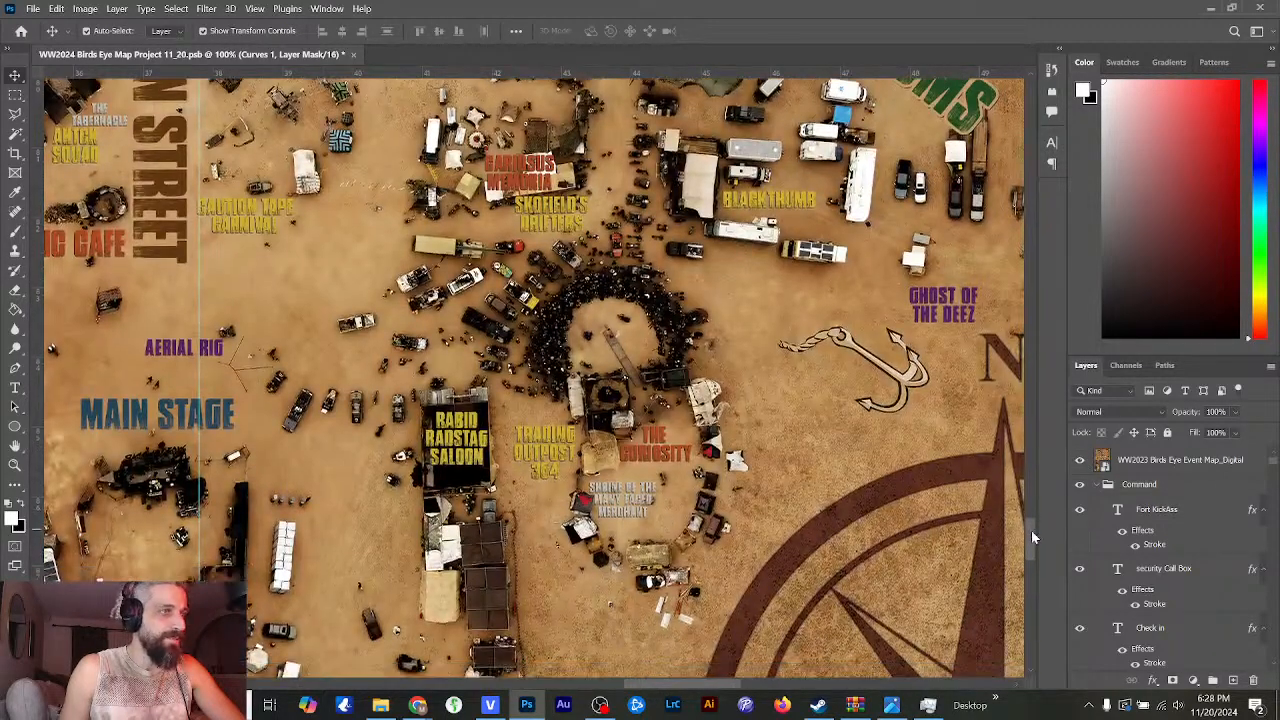
pyautogui.scroll(-1, 800, 580)
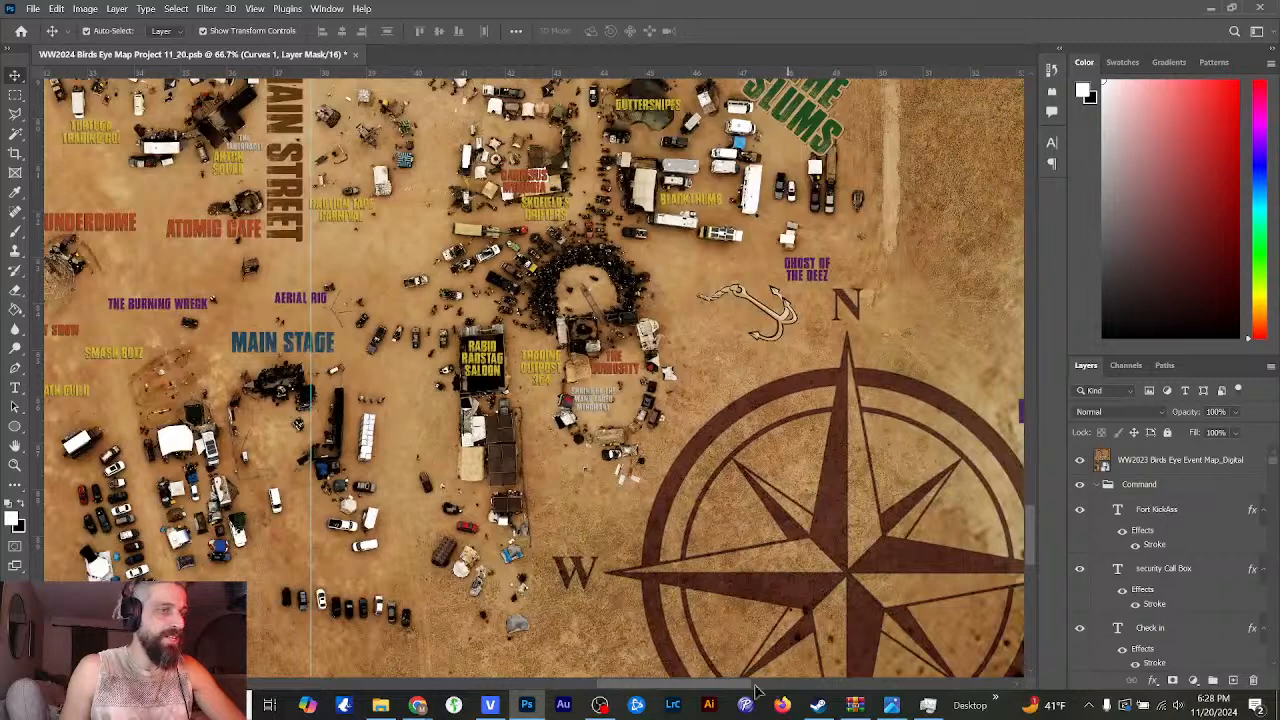
pyautogui.hscroll(-5, 770, 640)
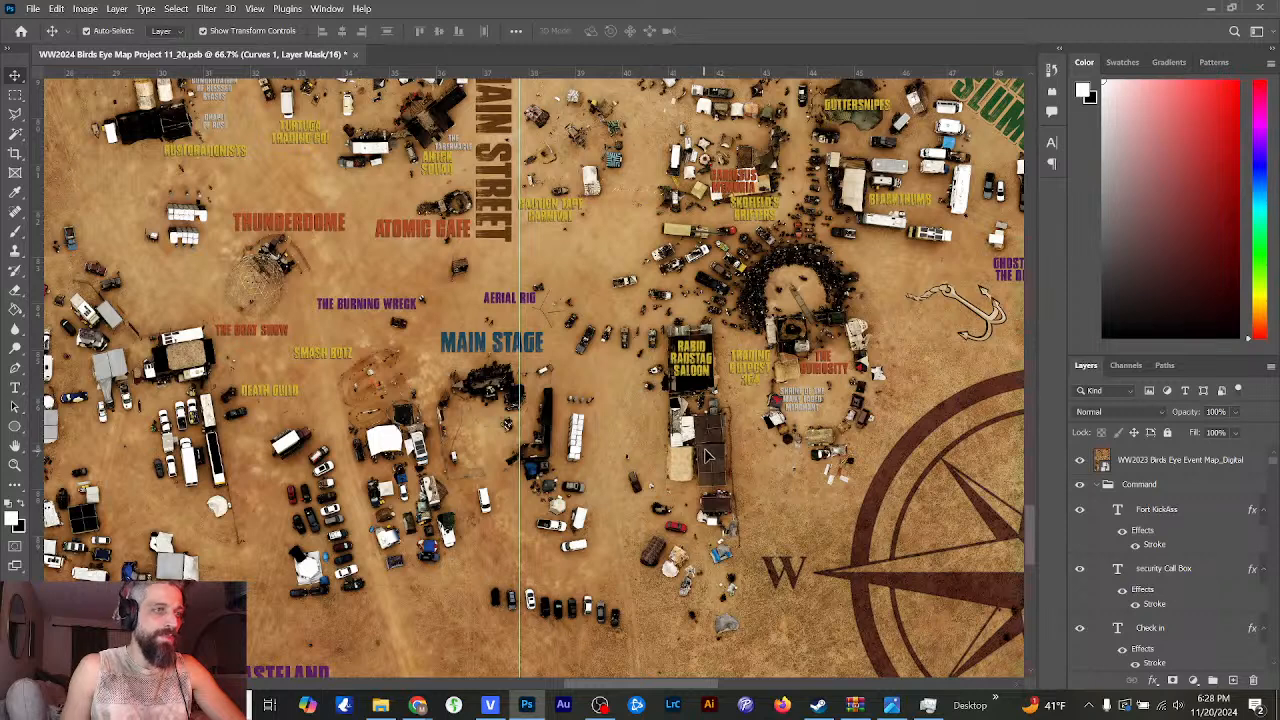
# - Compare the two years' layouts from Thunderdome and Death Guild across Main Stage to the saloon, ending with the 2023 layer hidden
pyautogui.click(1081, 462)
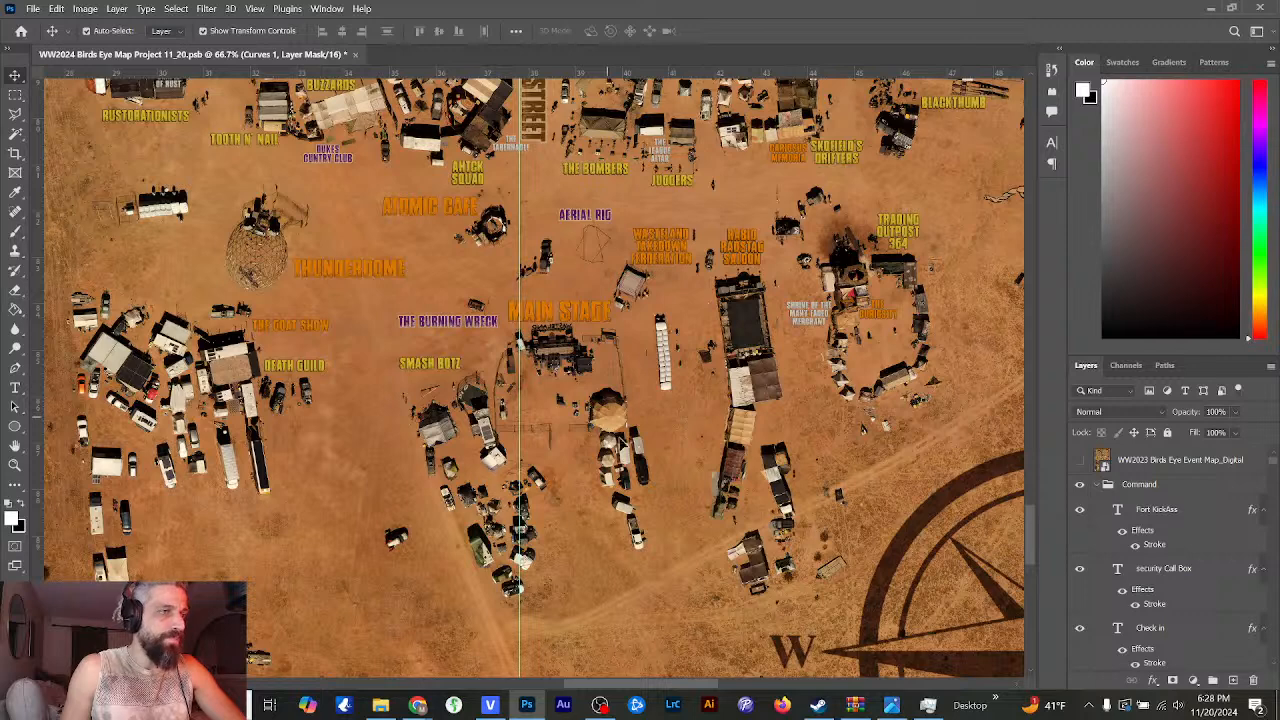
pyautogui.click(1079, 461)
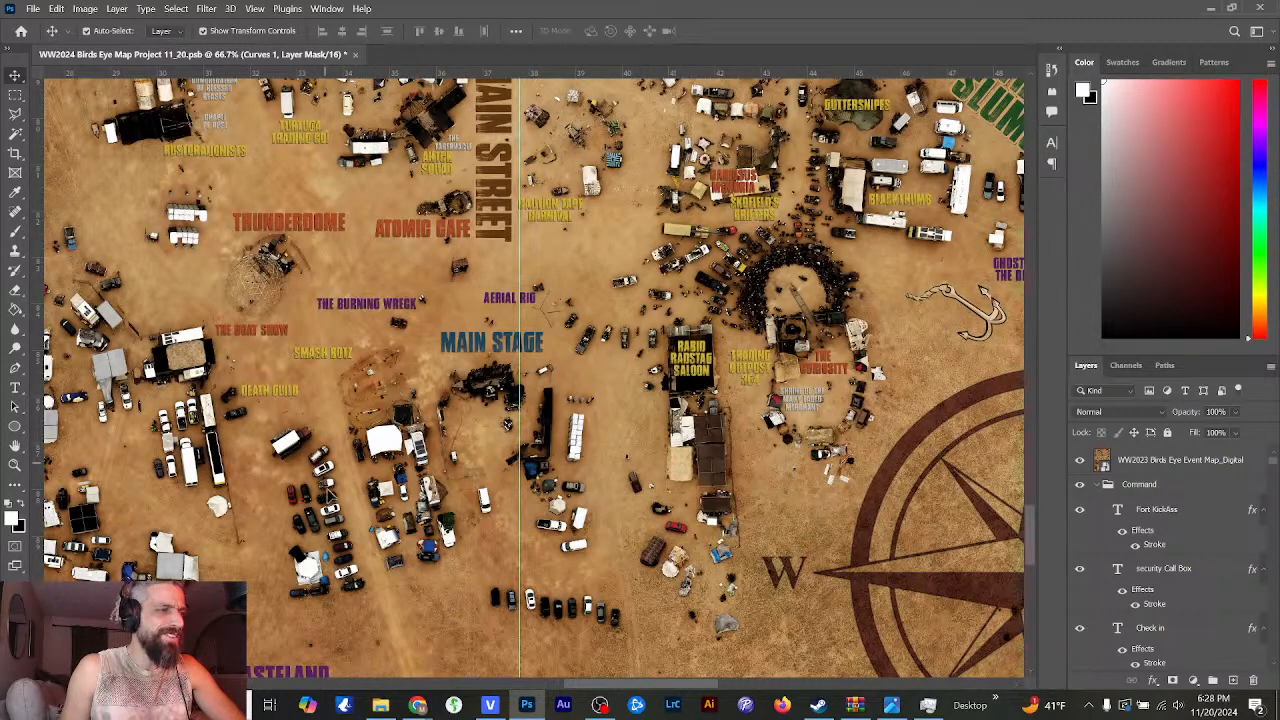
pyautogui.hscroll(-5, 627, 688)
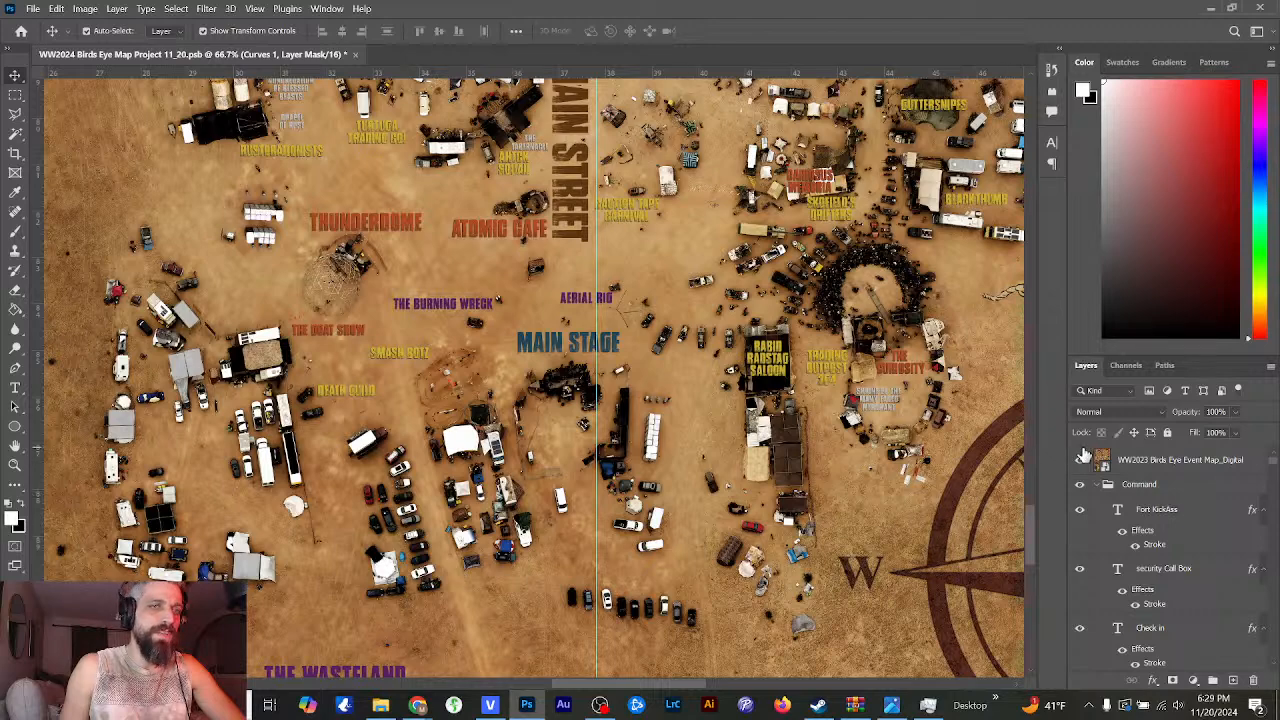
pyautogui.click(1081, 461)
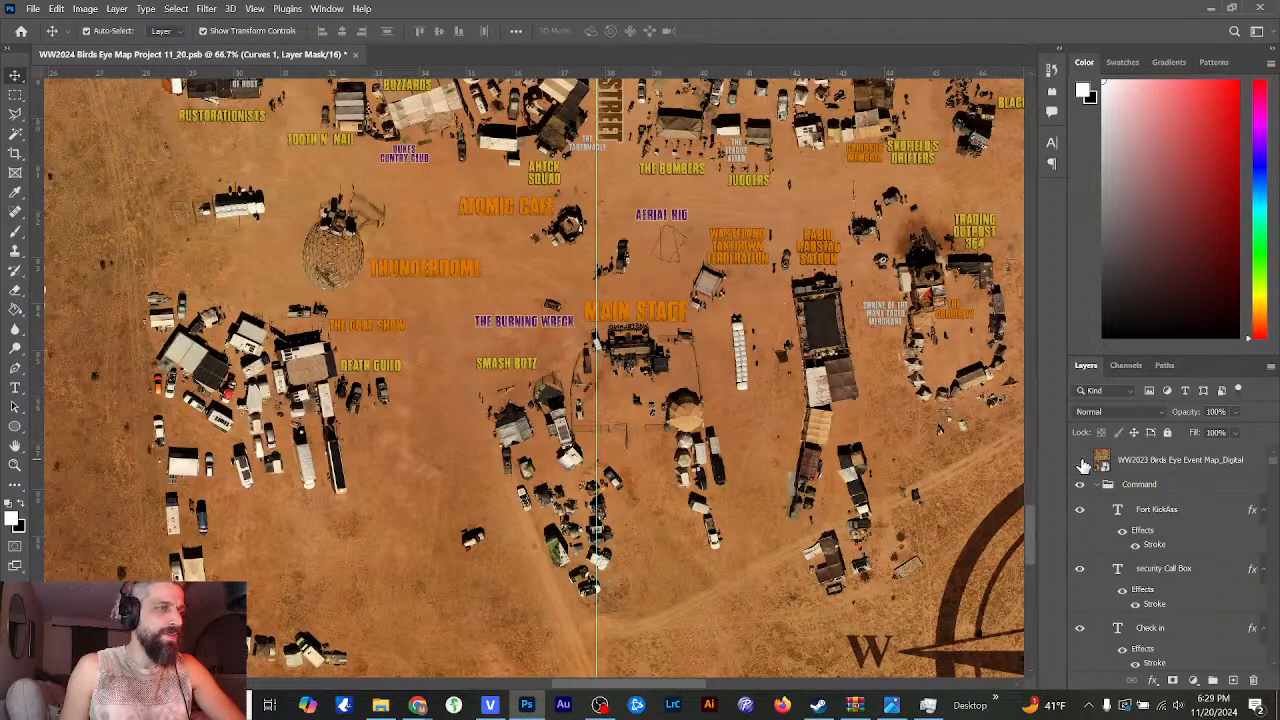
pyautogui.hotkey('ctrl', '-')
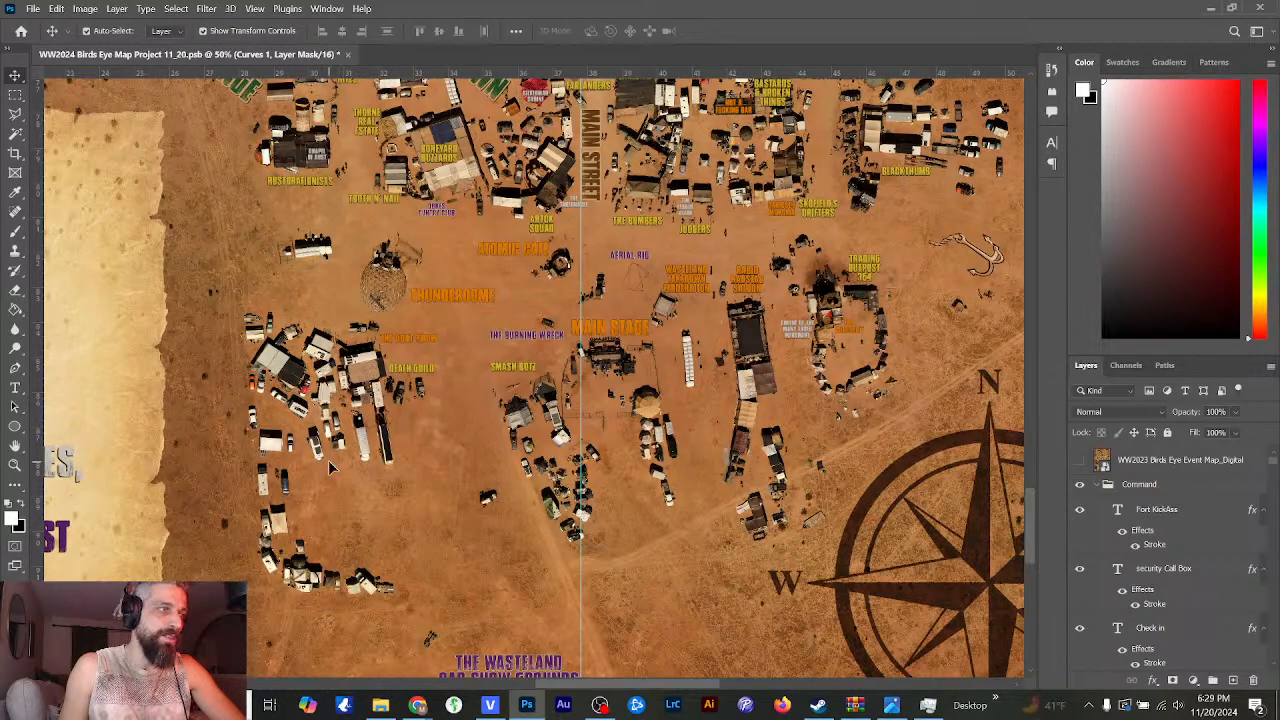
# - Compare the whole southern section down to the Wasteland Car Show Grounds and compass in both years, leaving the 2023 layer hidden
pyautogui.click(1079, 460)
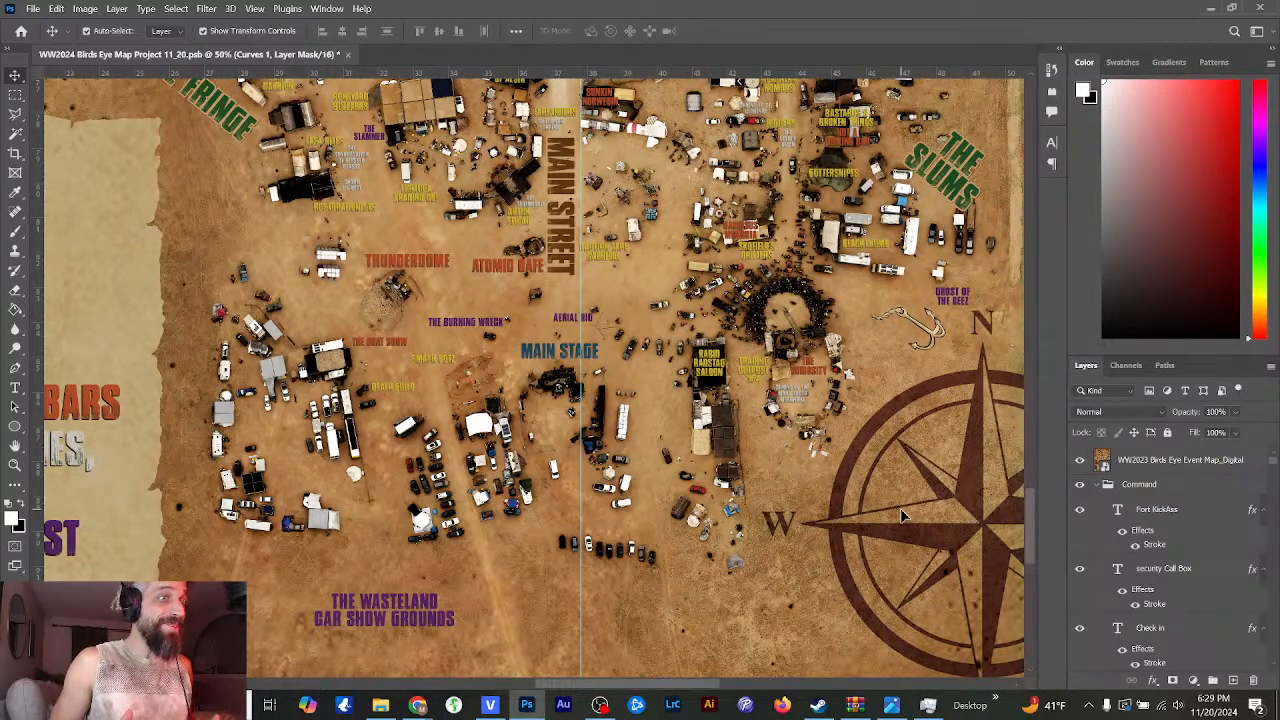
pyautogui.click(1080, 461)
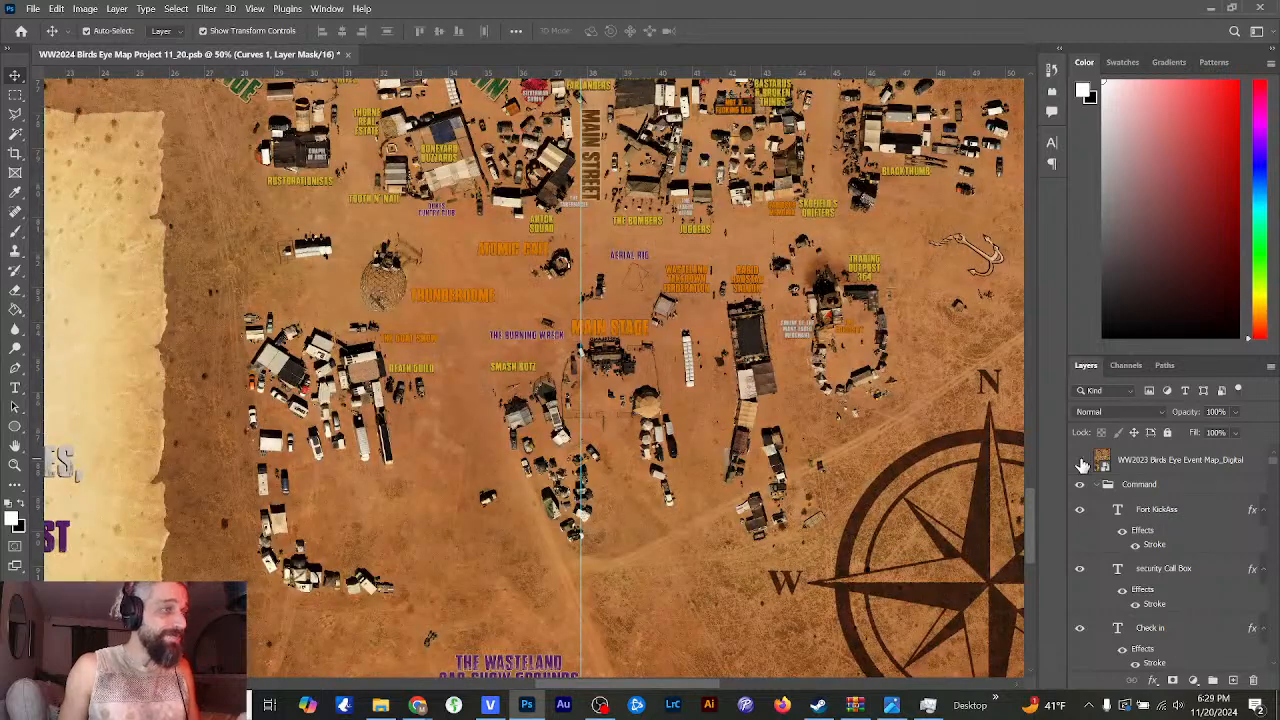
pyautogui.click(1080, 461)
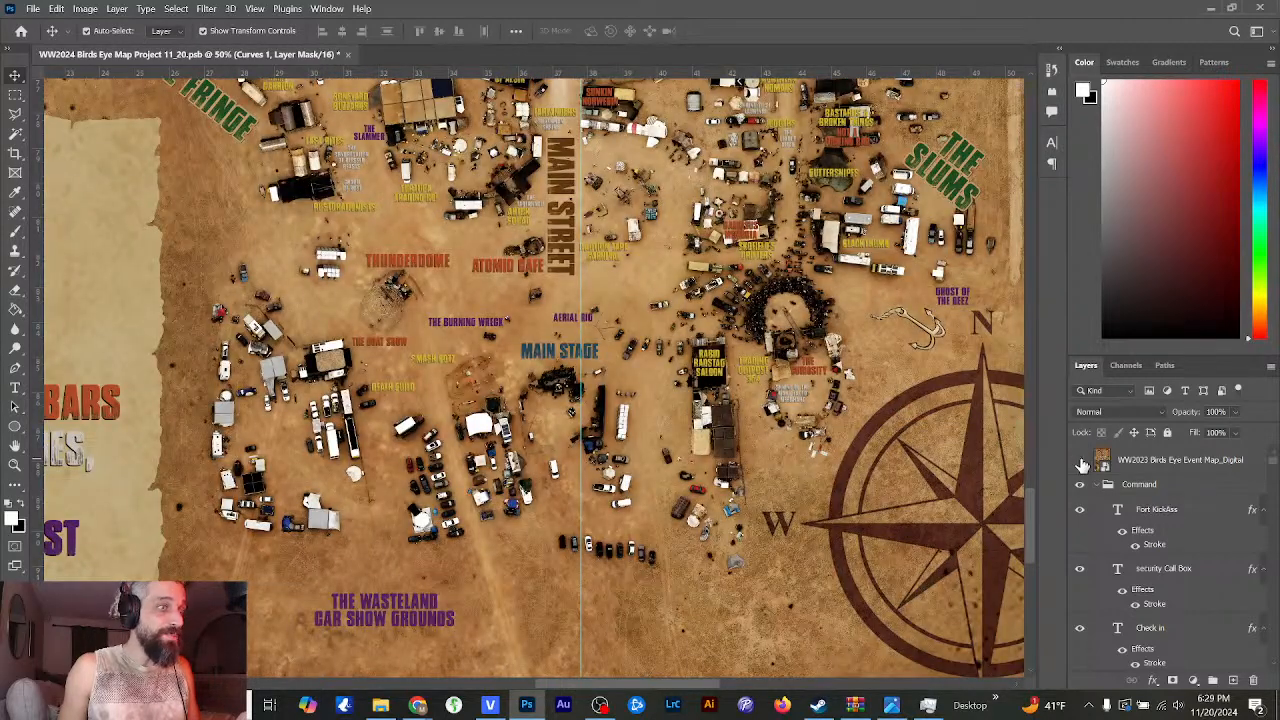
pyautogui.click(1080, 461)
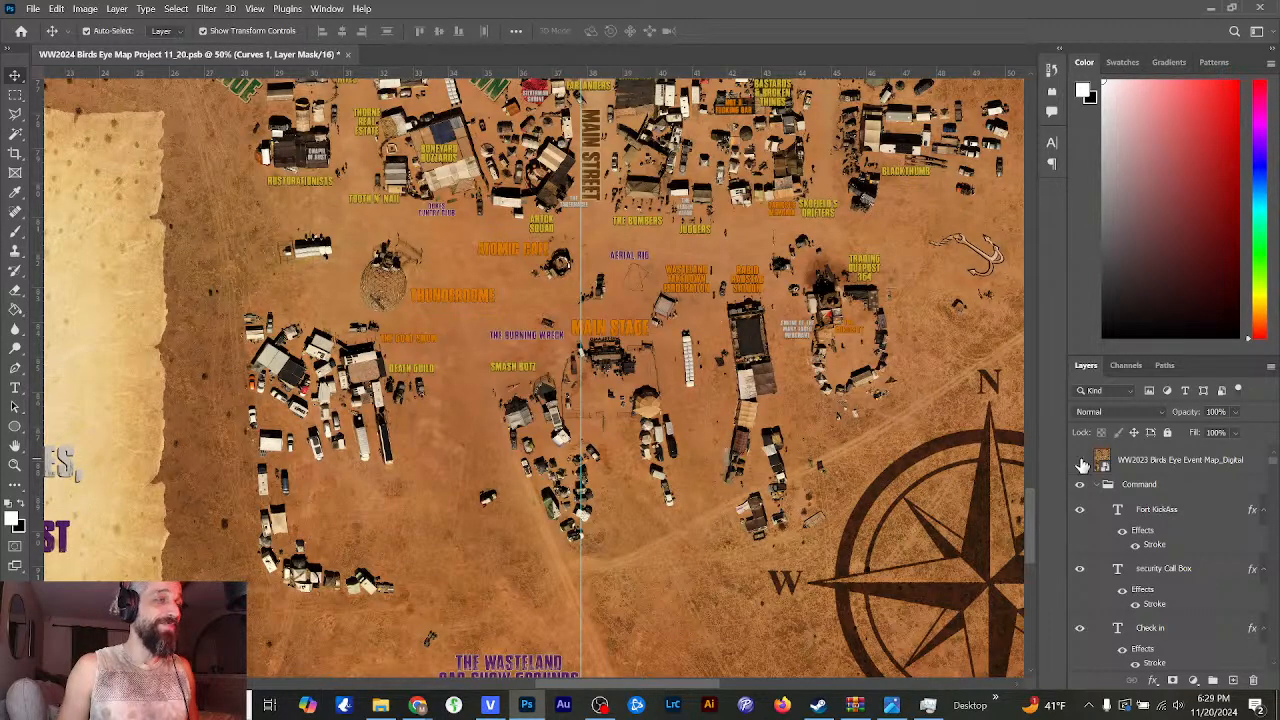
pyautogui.click(1081, 462)
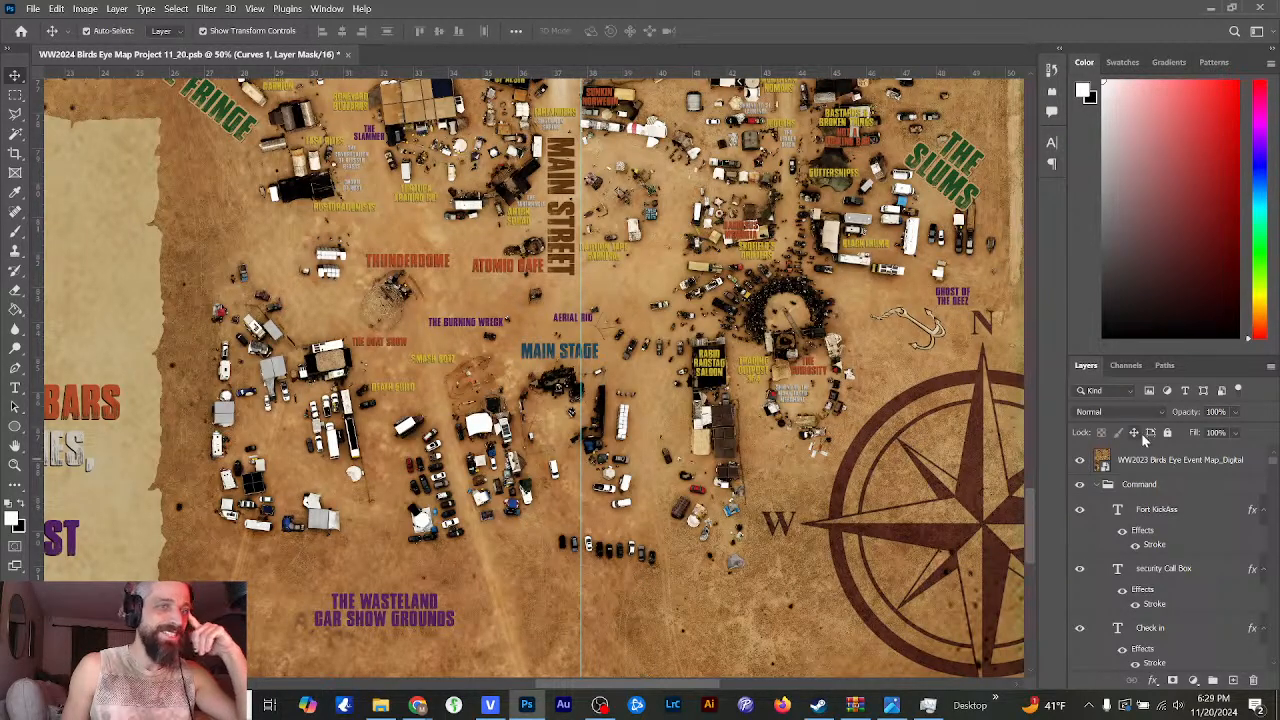
pyautogui.click(1081, 462)
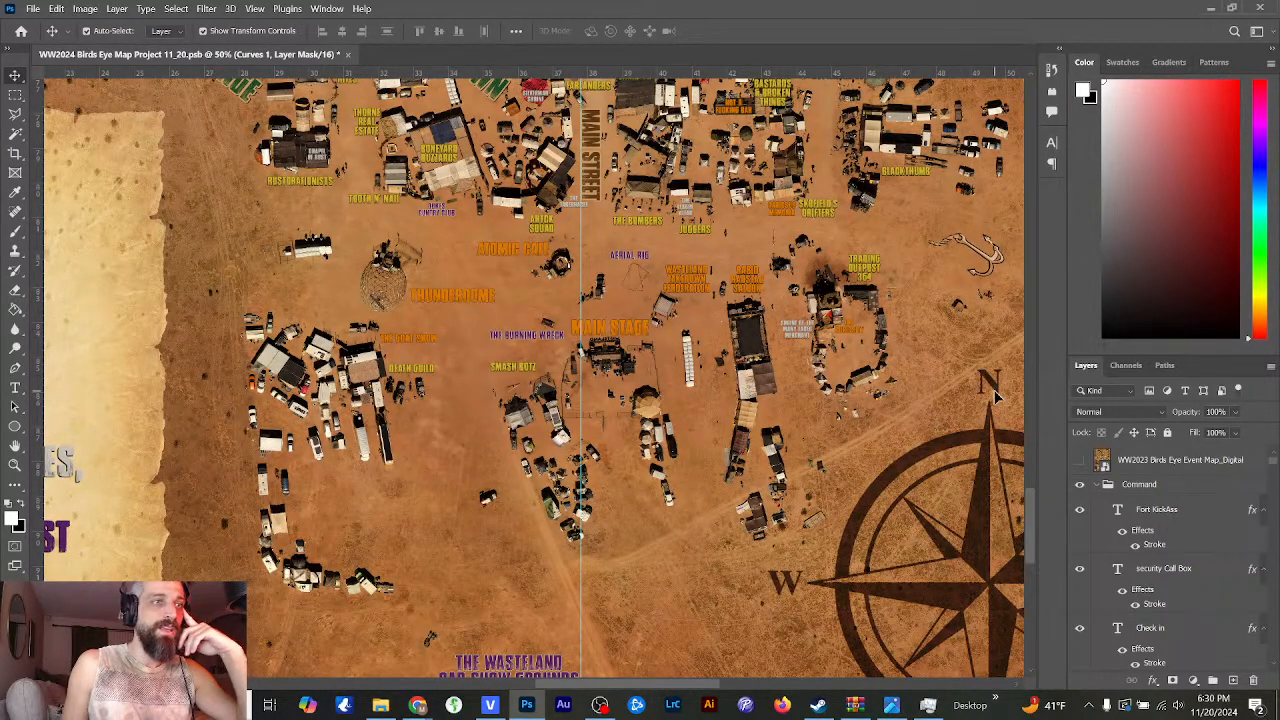
pyautogui.scroll(1, 1033, 535)
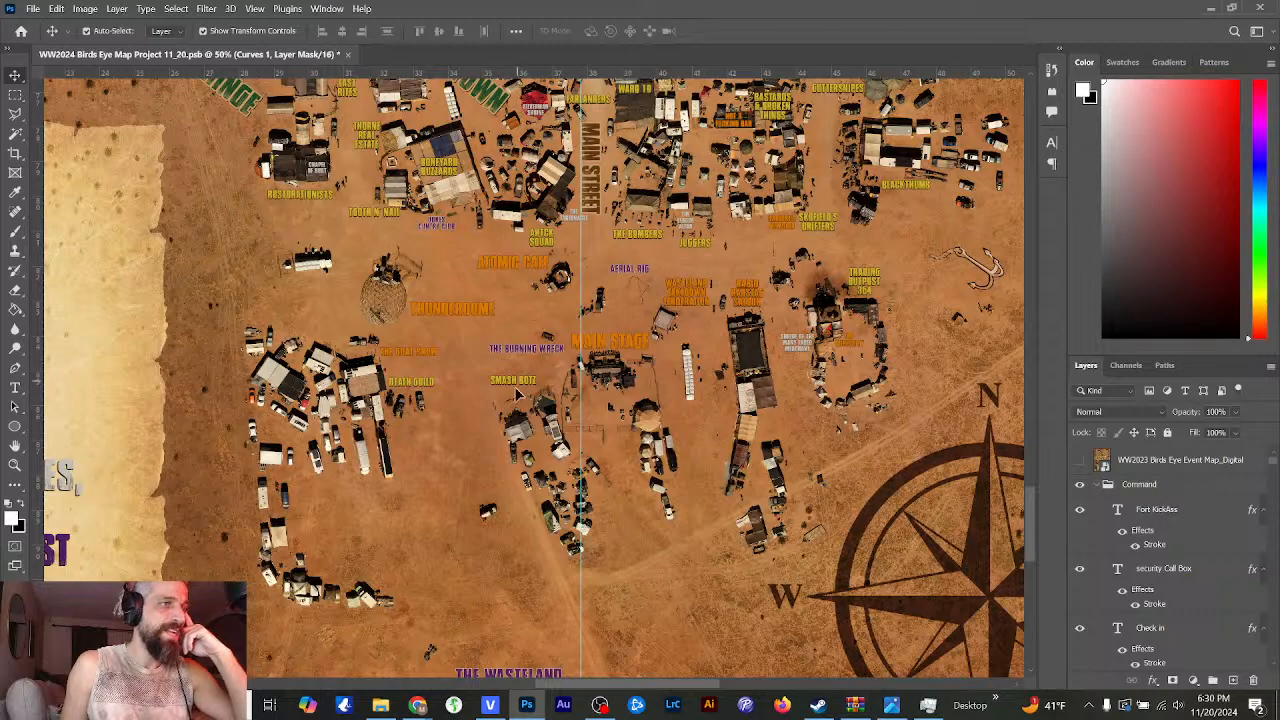
pyautogui.click(1078, 463)
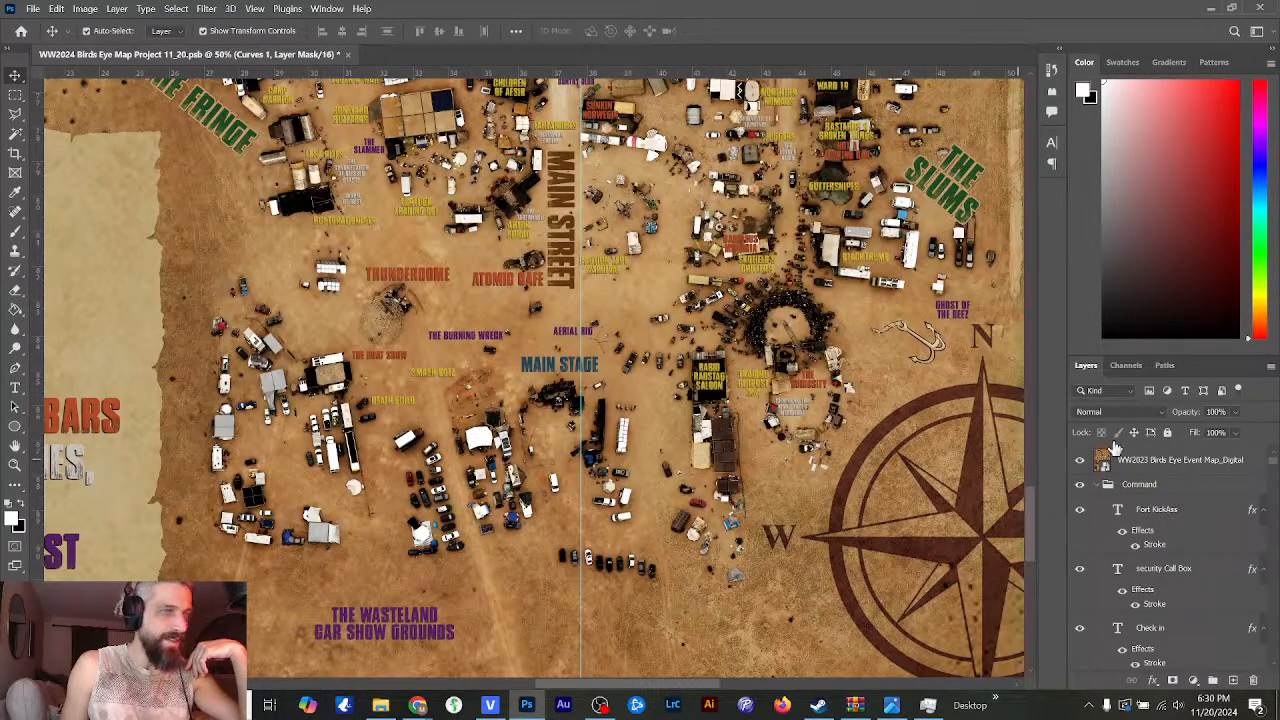
pyautogui.click(1079, 461)
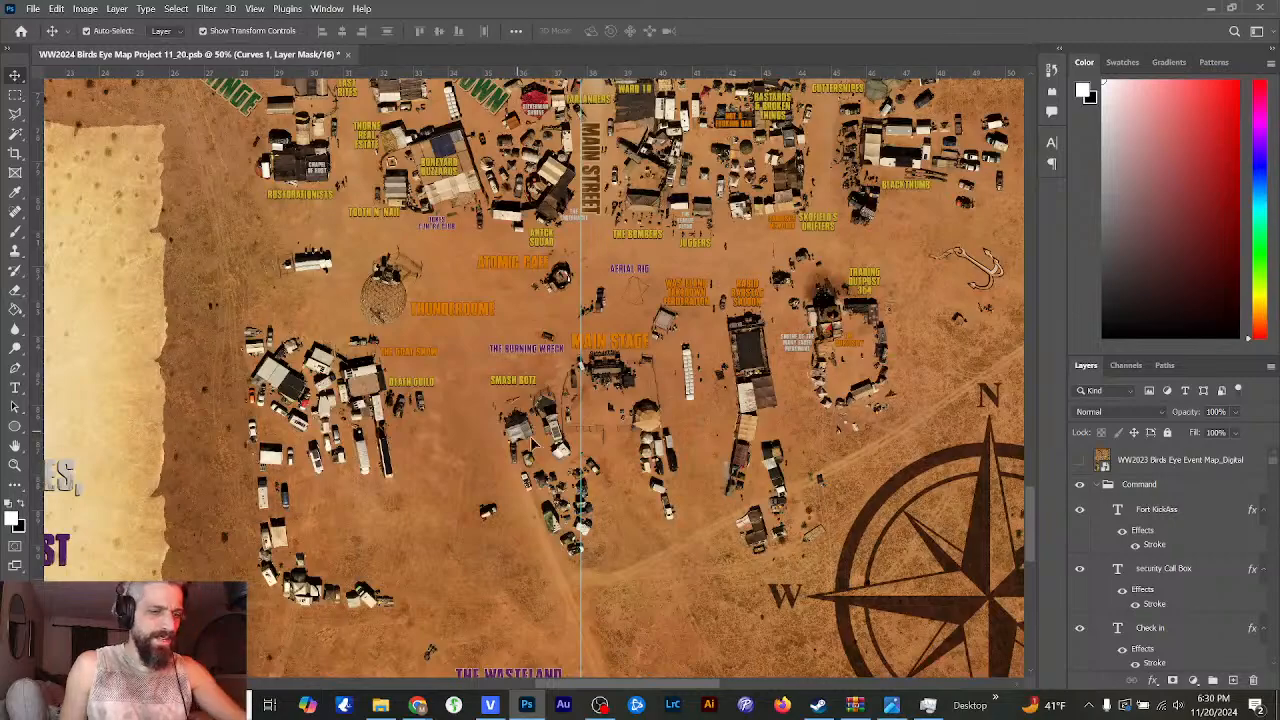
# - Examine the Smash Botz, Burning Wreck and Main Stage area on the 2024 map, up close and within its surroundings
pyautogui.hotkey('ctrl', '+')
pyautogui.hotkey('ctrl', '+')
pyautogui.hotkey('ctrl', '+')
pyautogui.hotkey('ctrl', '+')
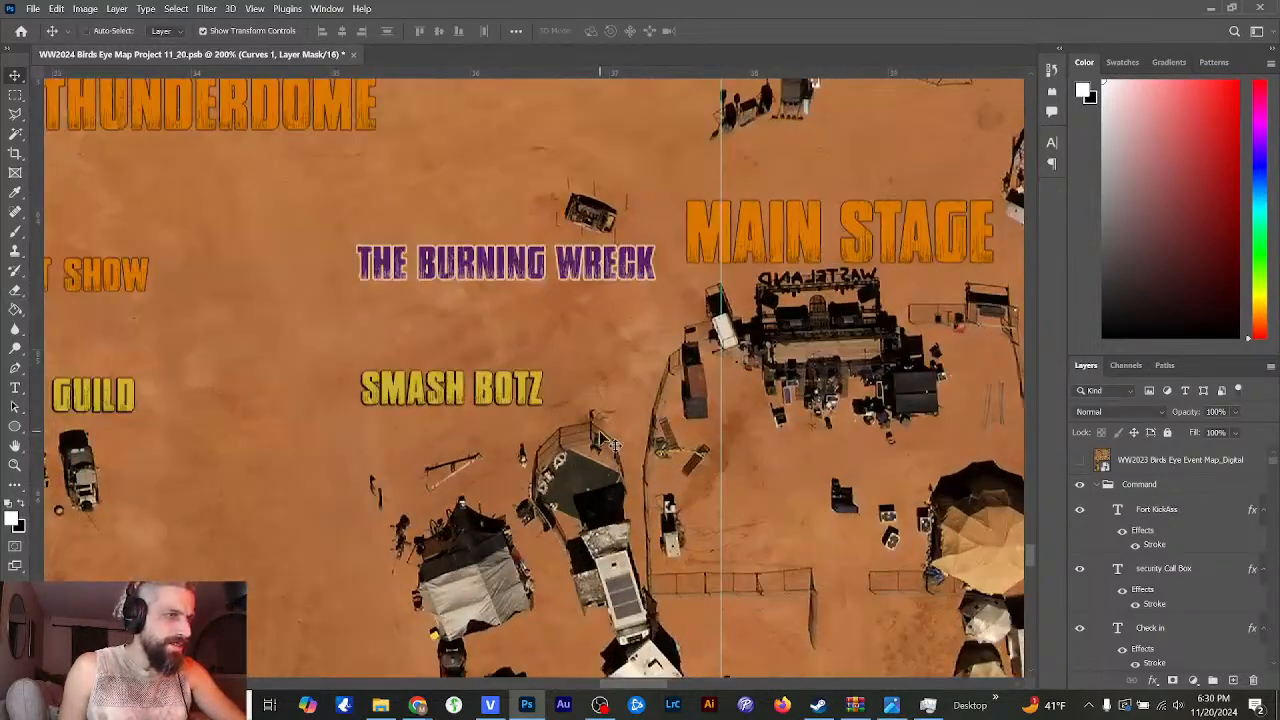
pyautogui.hotkey('ctrl', '-')
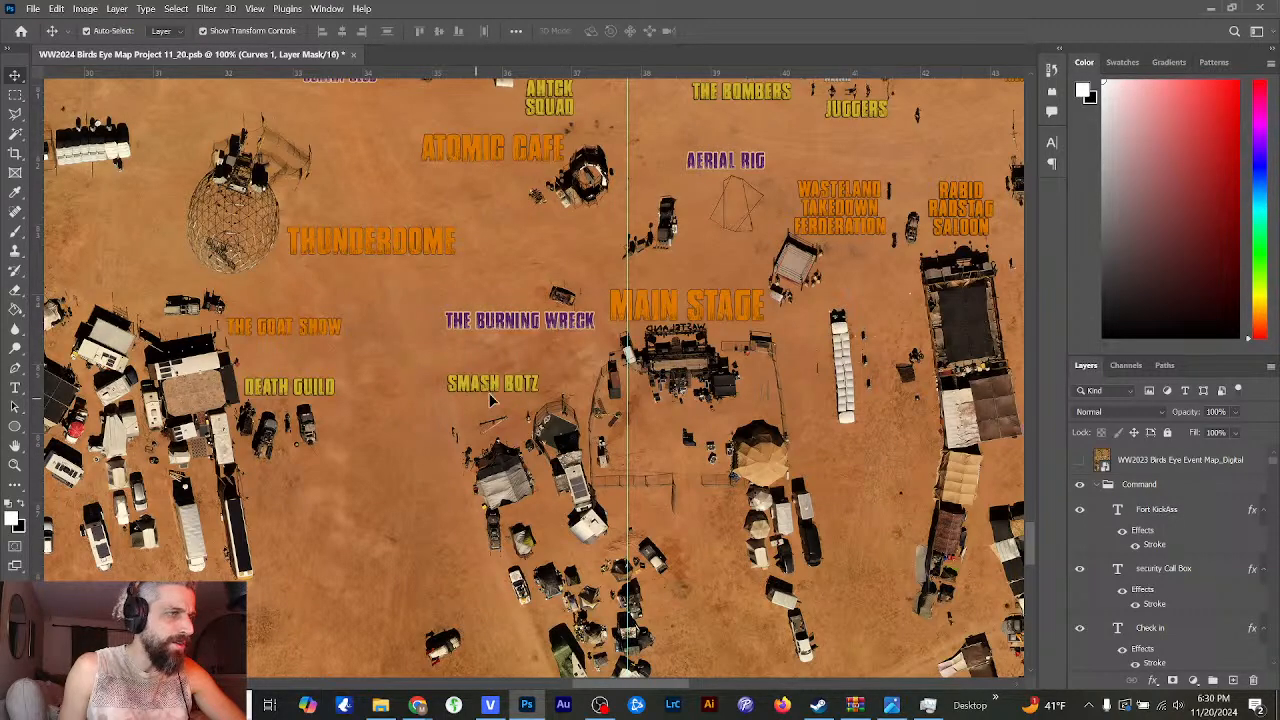
pyautogui.hotkey('ctrl', '-')
pyautogui.hotkey('ctrl', '-')
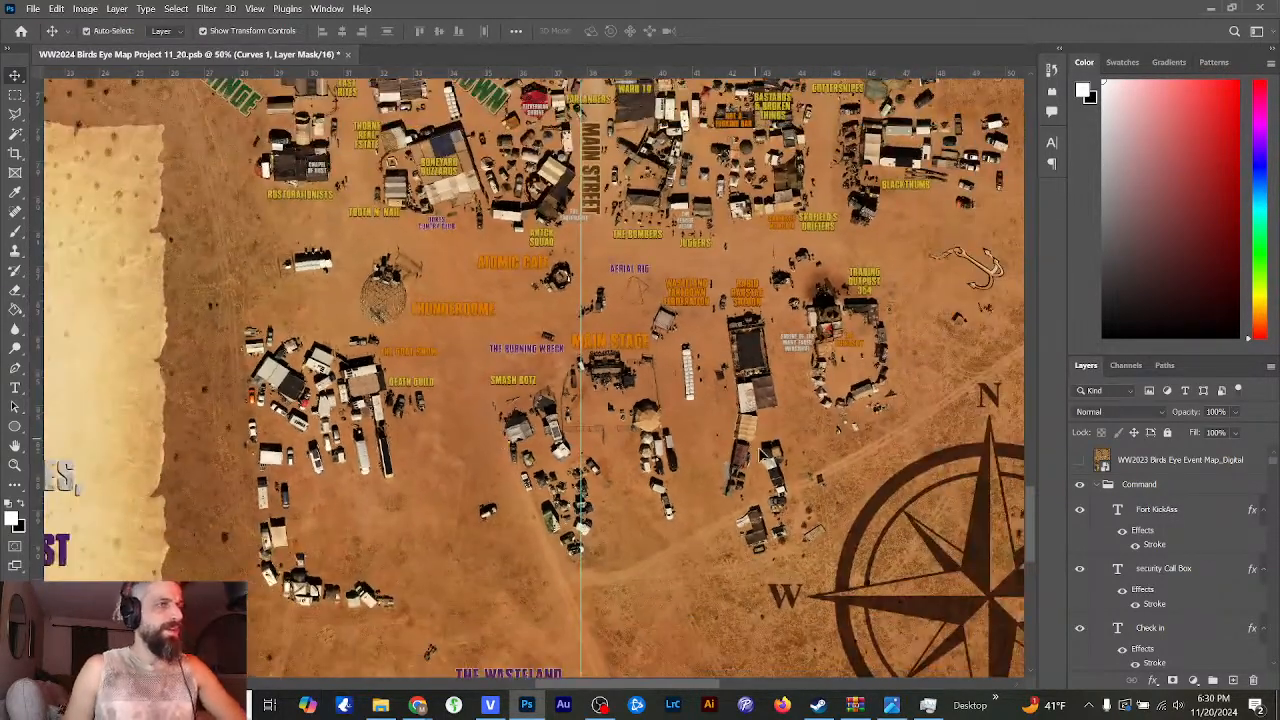
pyautogui.hotkey('ctrl', '-')
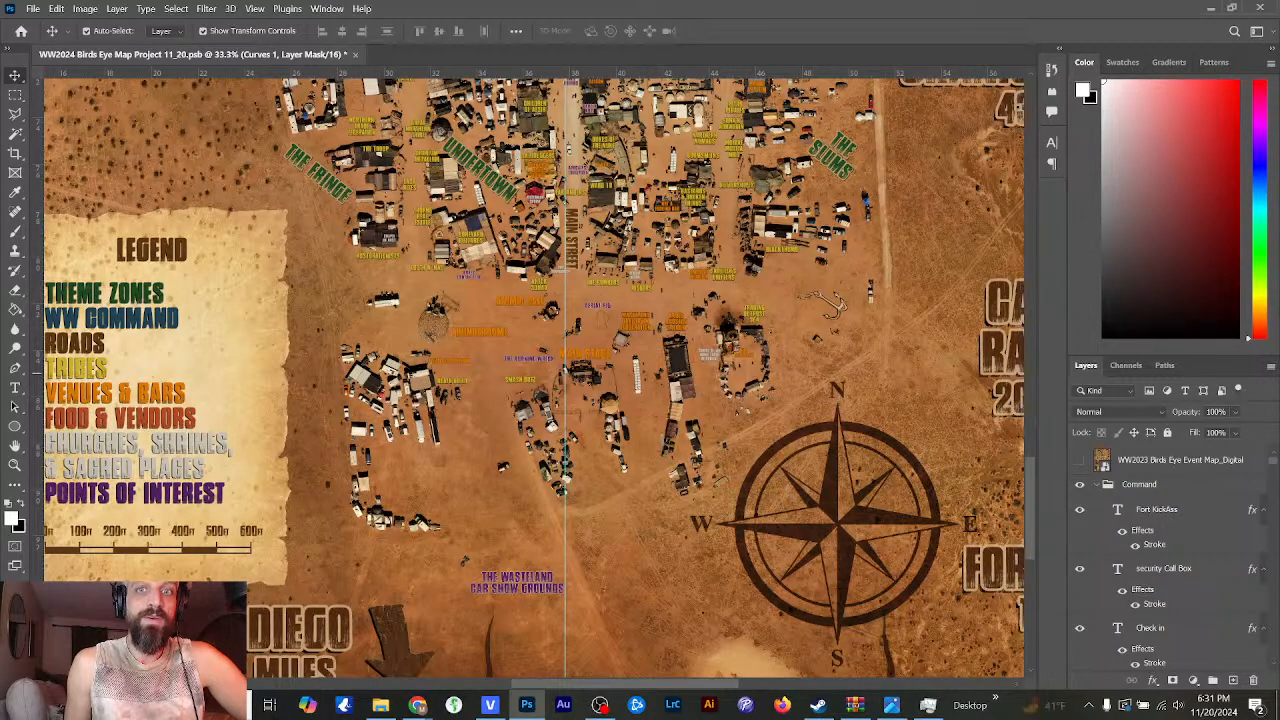
# - Examine the camps and vendors around Ashen Fields and Bone Flats, north of Seven Sisters Blvd
pyautogui.moveTo(1030, 492); pyautogui.dragTo(1030, 373)
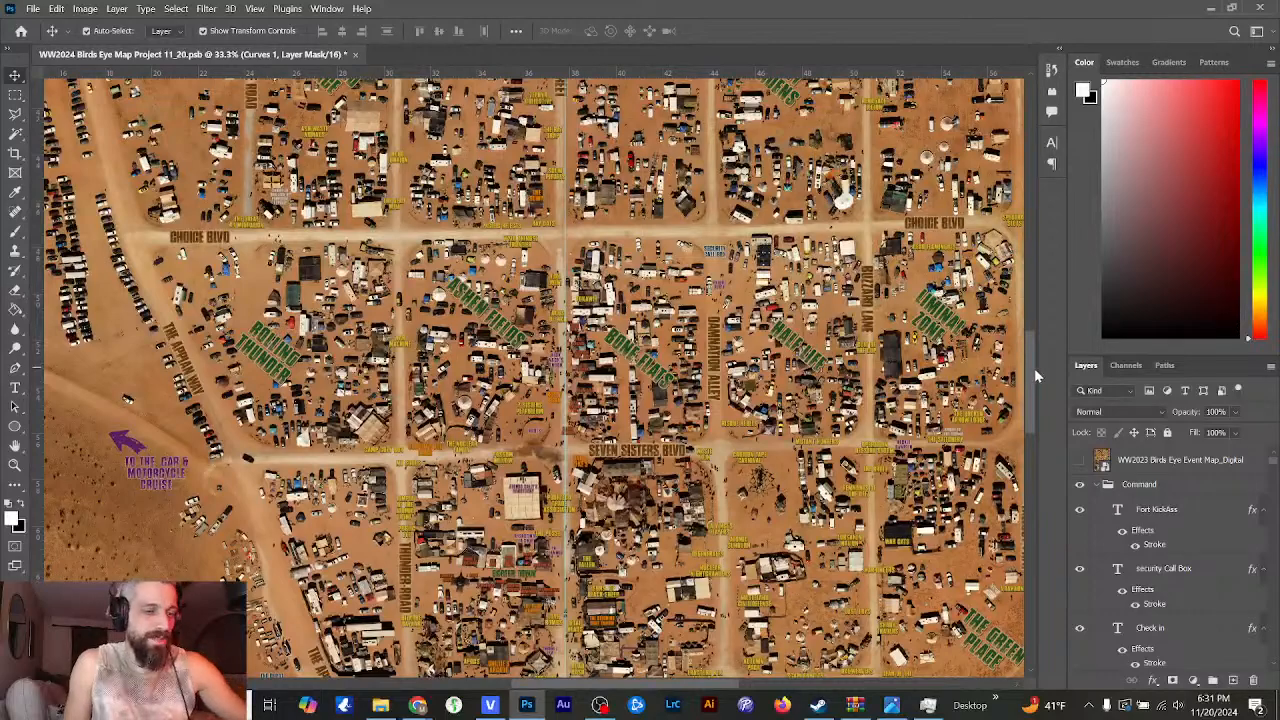
pyautogui.hotkey('ctrl', '+')
pyautogui.hotkey('ctrl', '+')
pyautogui.hotkey('ctrl', '+')
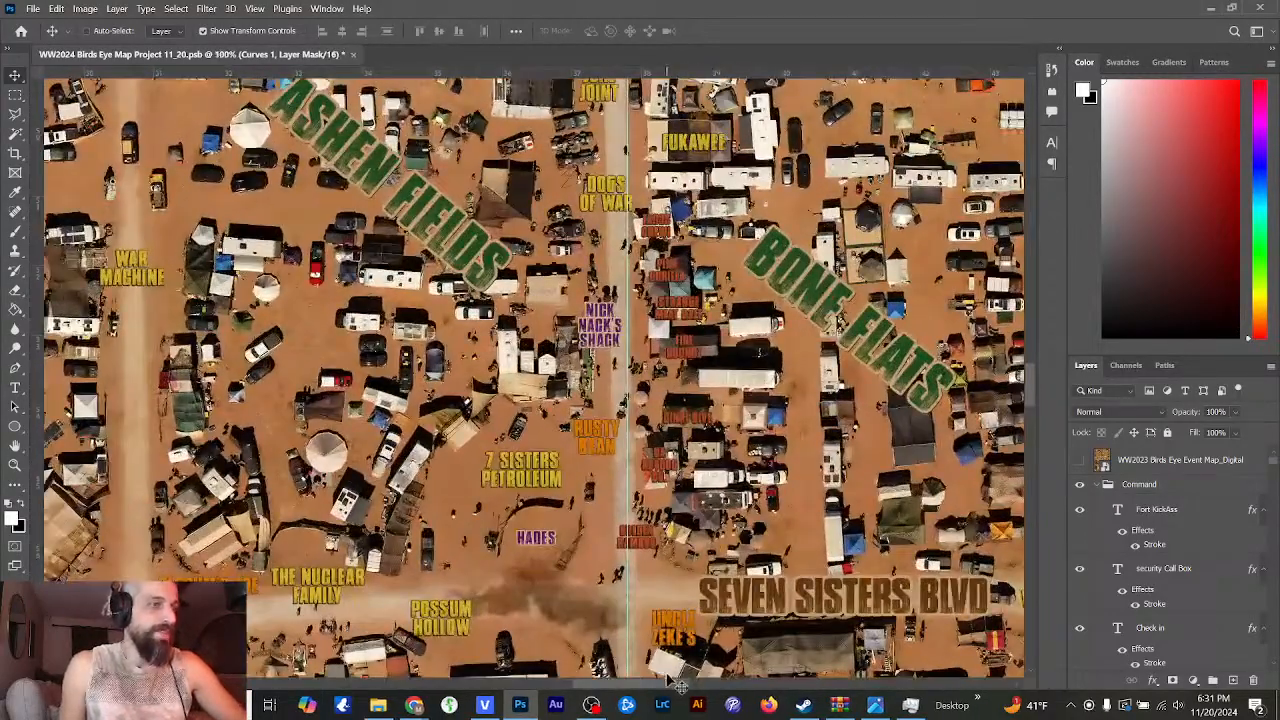
pyautogui.moveTo(678, 685); pyautogui.dragTo(691, 685)
pyautogui.moveTo(1031, 395); pyautogui.dragTo(1031, 372)
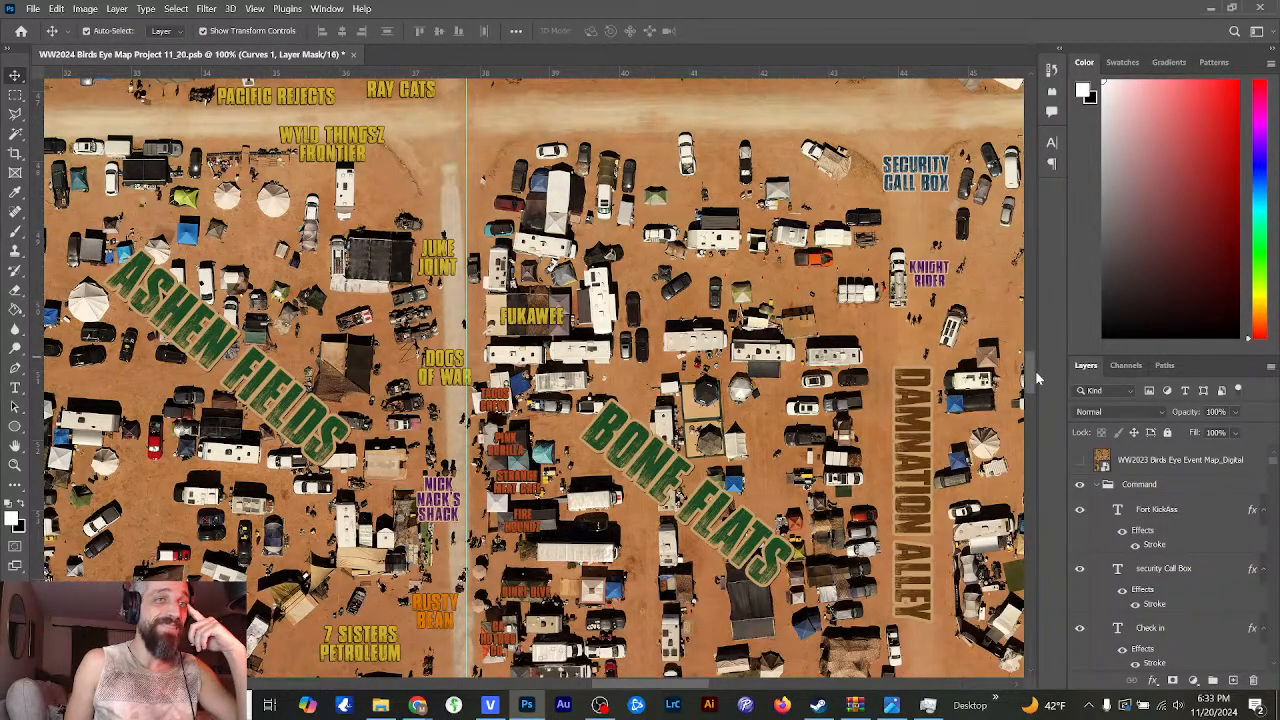
# - Duplicate the Chrome'z Gym label near the Main Gate and place the copy below The Belching Goat Tavern, beside Road Rash
pyautogui.scroll(-3, 1029, 372)
pyautogui.scroll(-15, 1030, 387)
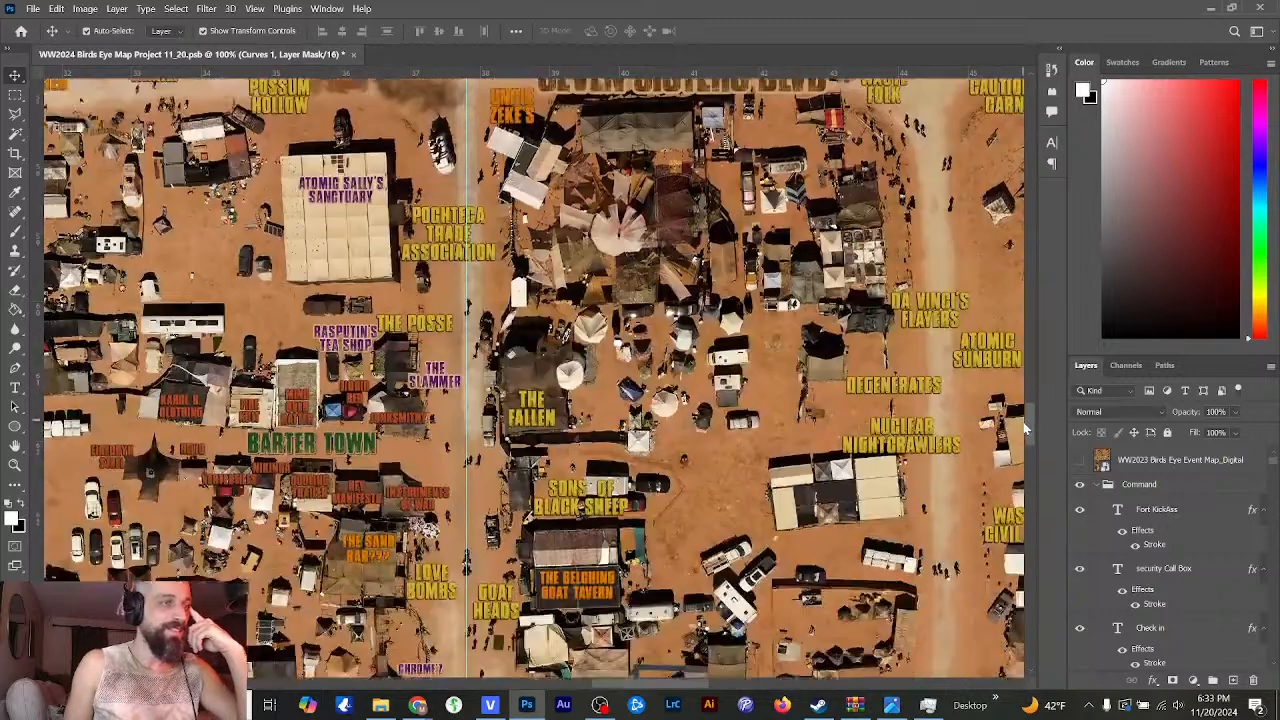
pyautogui.scroll(-1, 1025, 449)
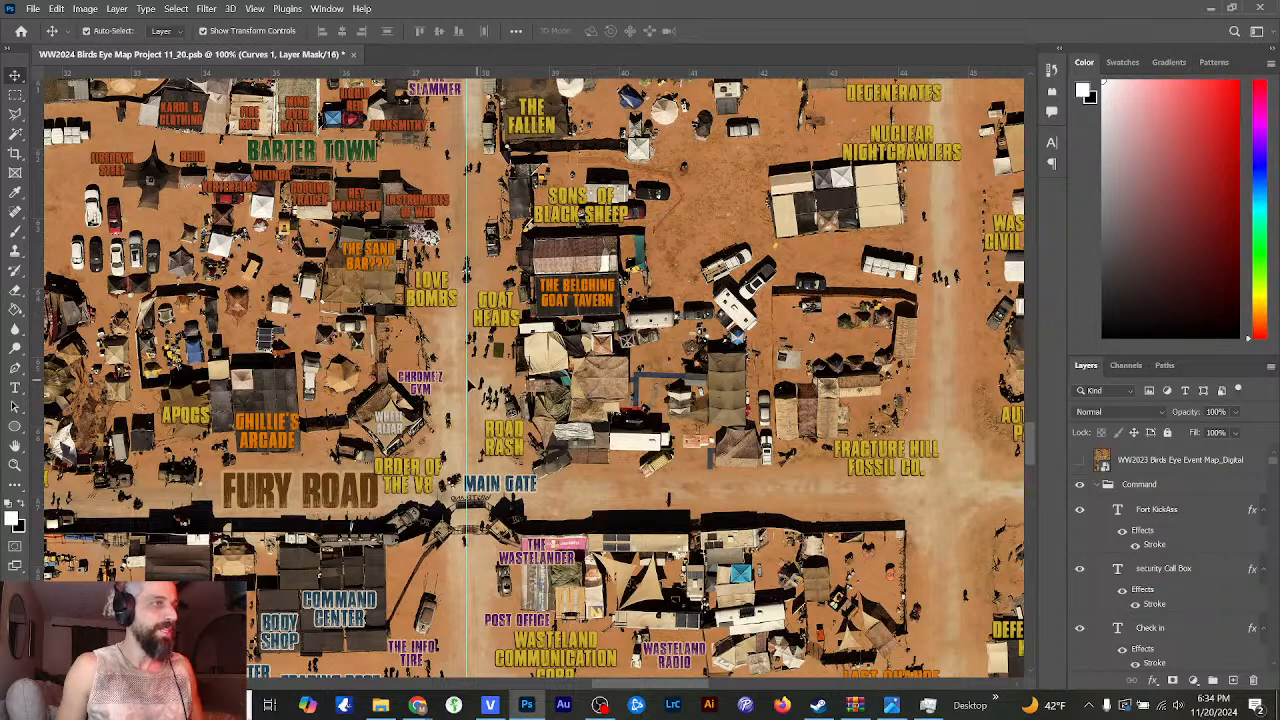
pyautogui.click(424, 384)
pyautogui.moveTo(1159, 630); pyautogui.dragTo(1232, 680)
pyautogui.moveTo(420, 384); pyautogui.dragTo(603, 378)
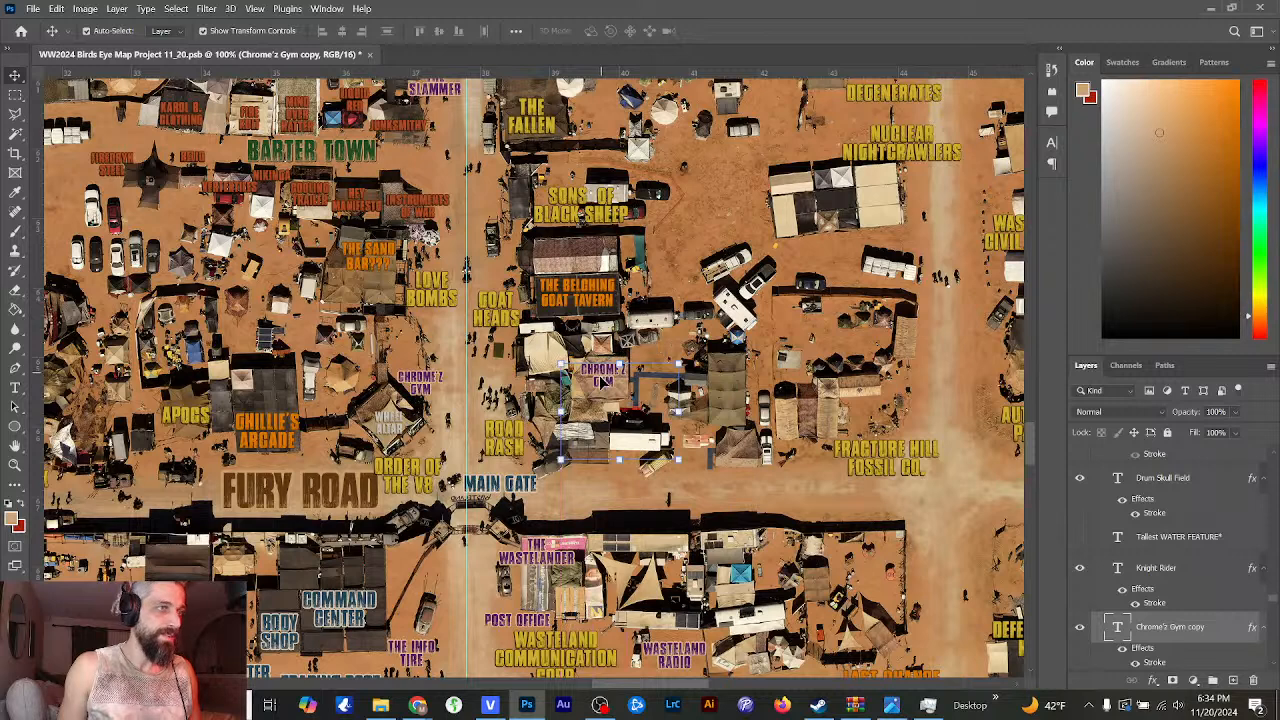
# - Replace the copied label's text with "Fuck you" and "Road Rash!" on two lines, and shift the label slightly lower
pyautogui.click(15, 390)
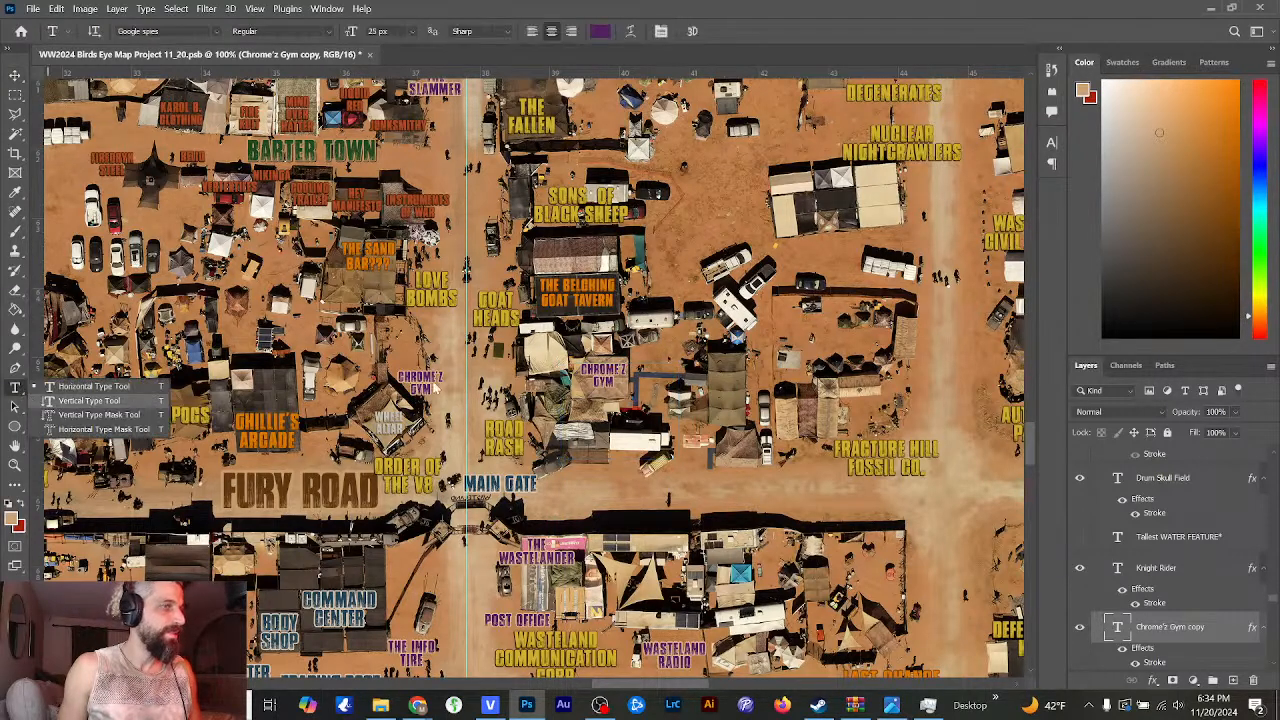
pyautogui.click(73, 389)
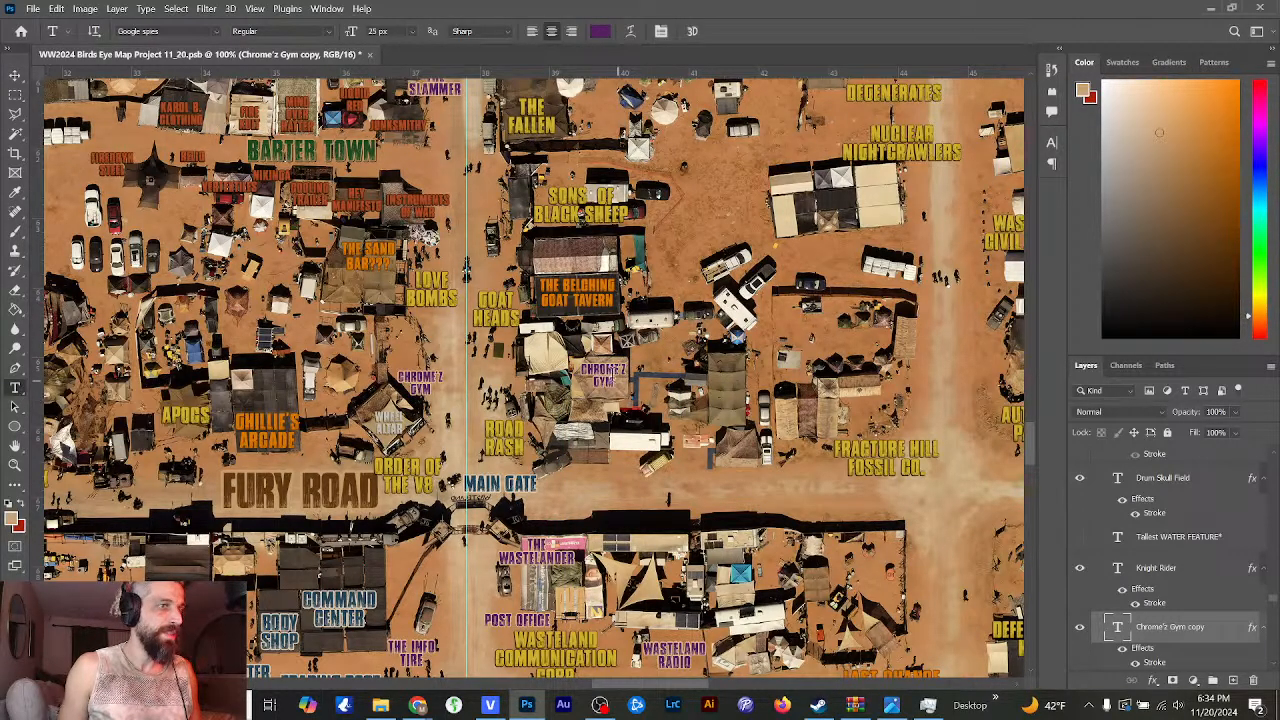
pyautogui.click(598, 378)
pyautogui.hotkey('ctrl', 'a')
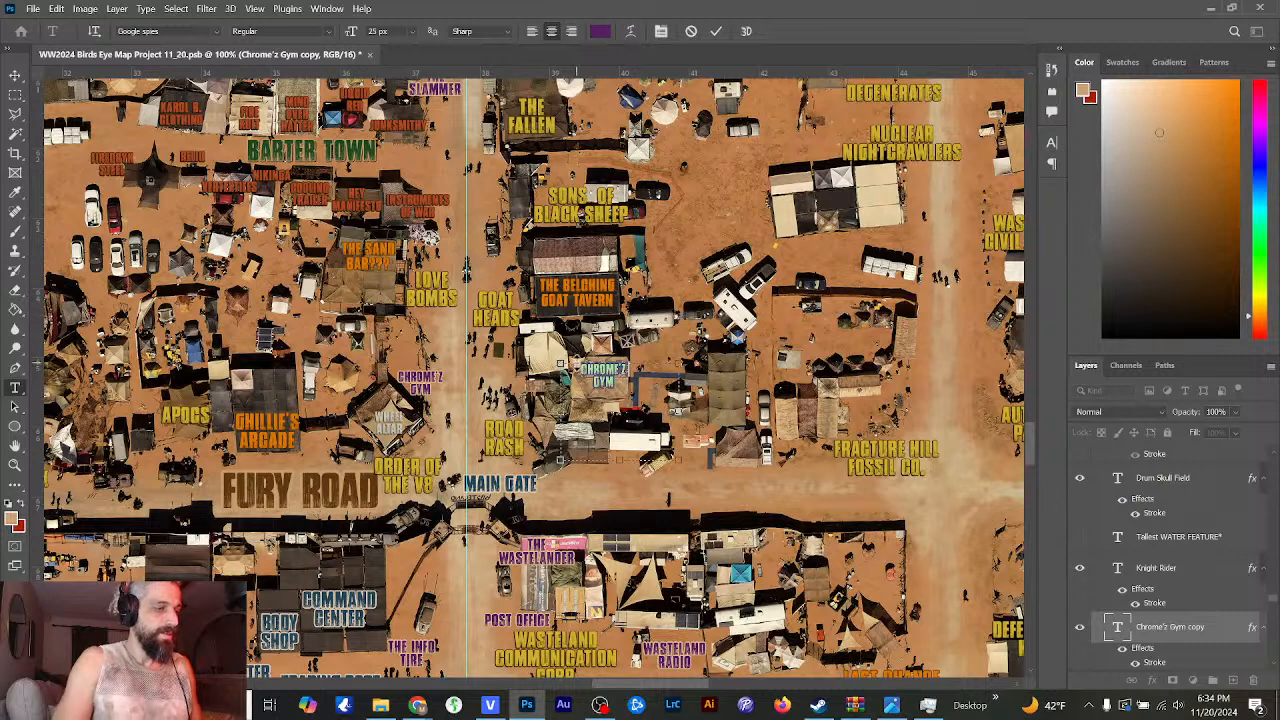
pyautogui.write('FUCK YOU')
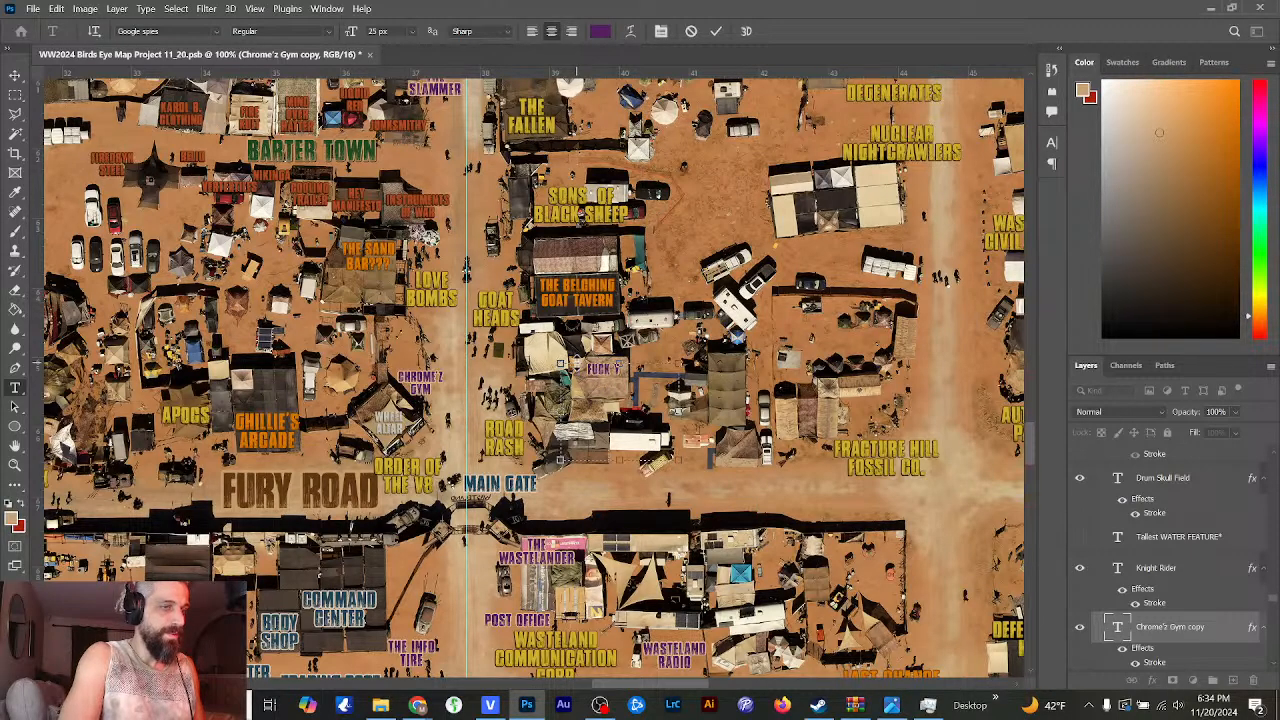
pyautogui.press('Return')
pyautogui.write('ROAD RASH!')
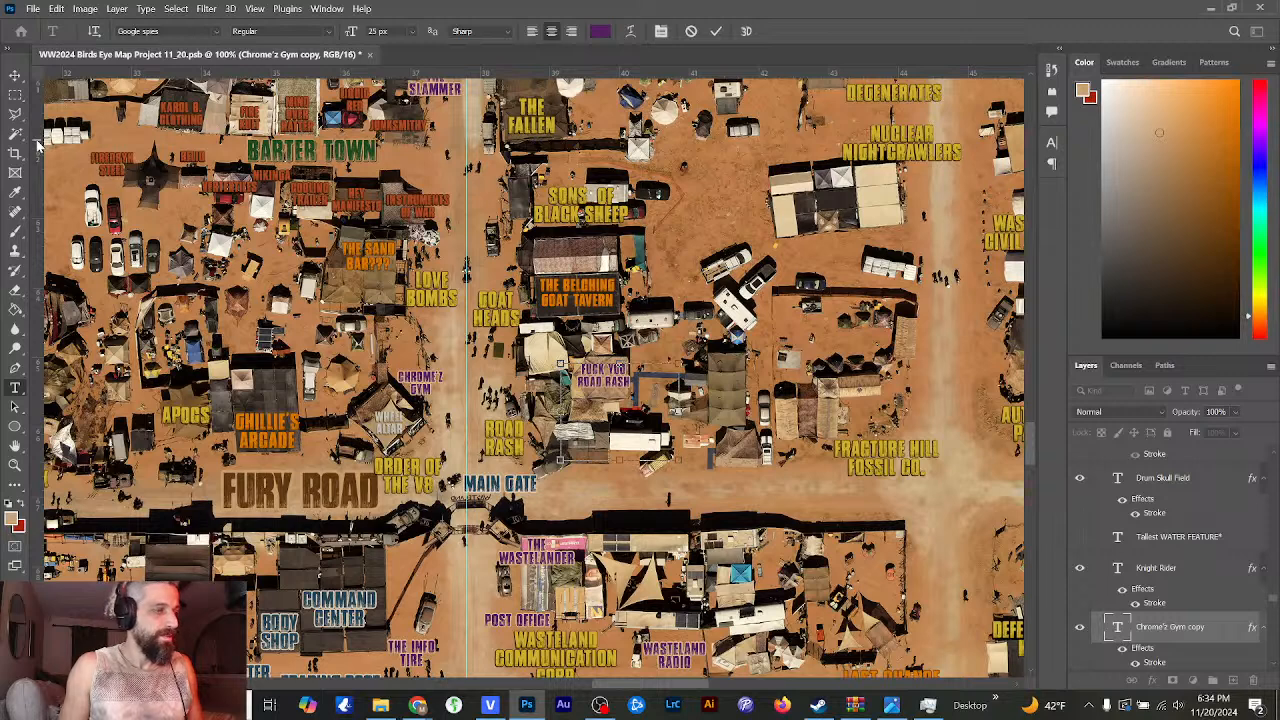
pyautogui.click(15, 75)
pyautogui.moveTo(607, 388); pyautogui.dragTo(603, 396)
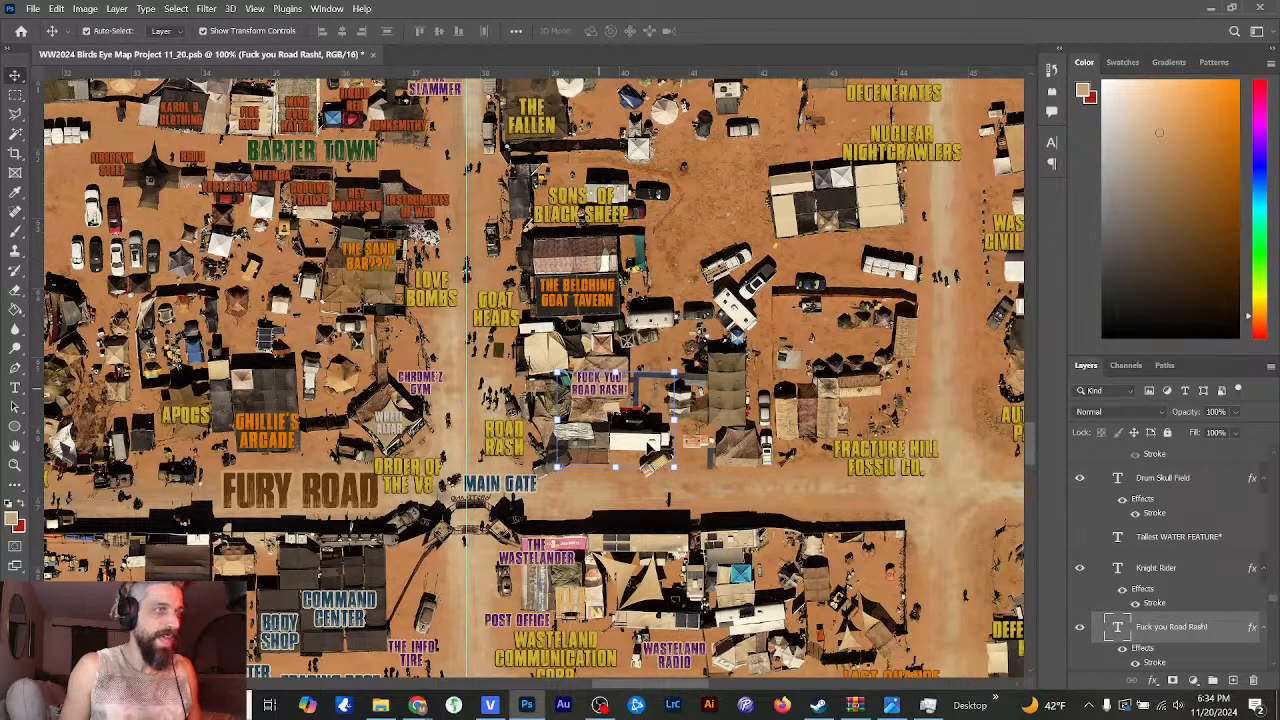
pyautogui.click(662, 375)
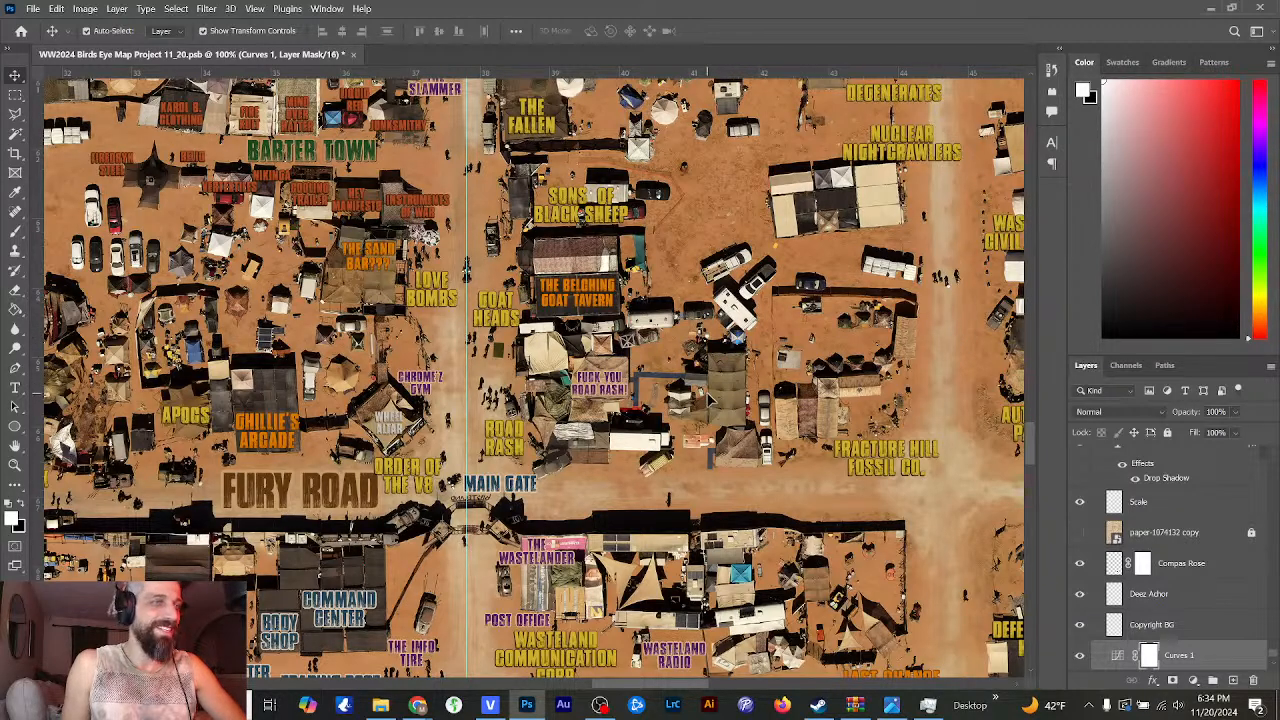
# - Examine the wider 2024 street grid from Seven Sisters Blvd past Fury Road to Center Street
pyautogui.hotkey('ctrl', '-')
pyautogui.hotkey('ctrl', '-')
pyautogui.hotkey('ctrl', '-')
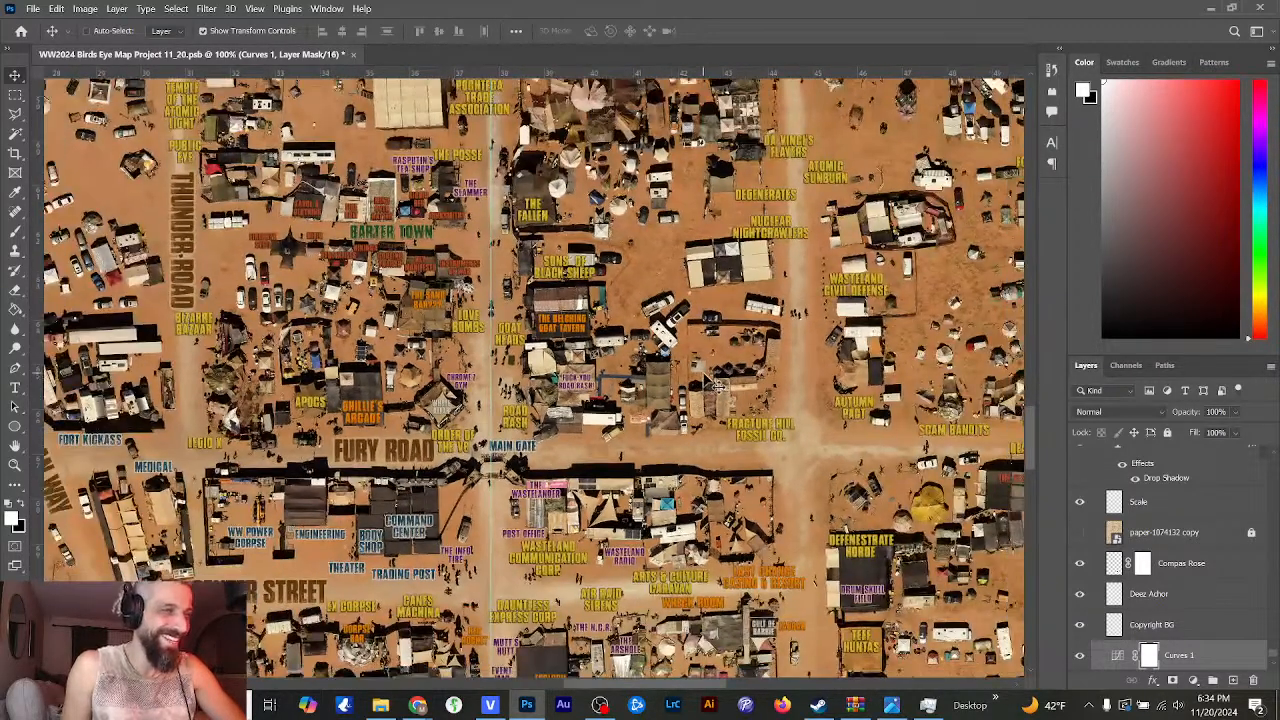
pyautogui.hotkey('ctrl', '-')
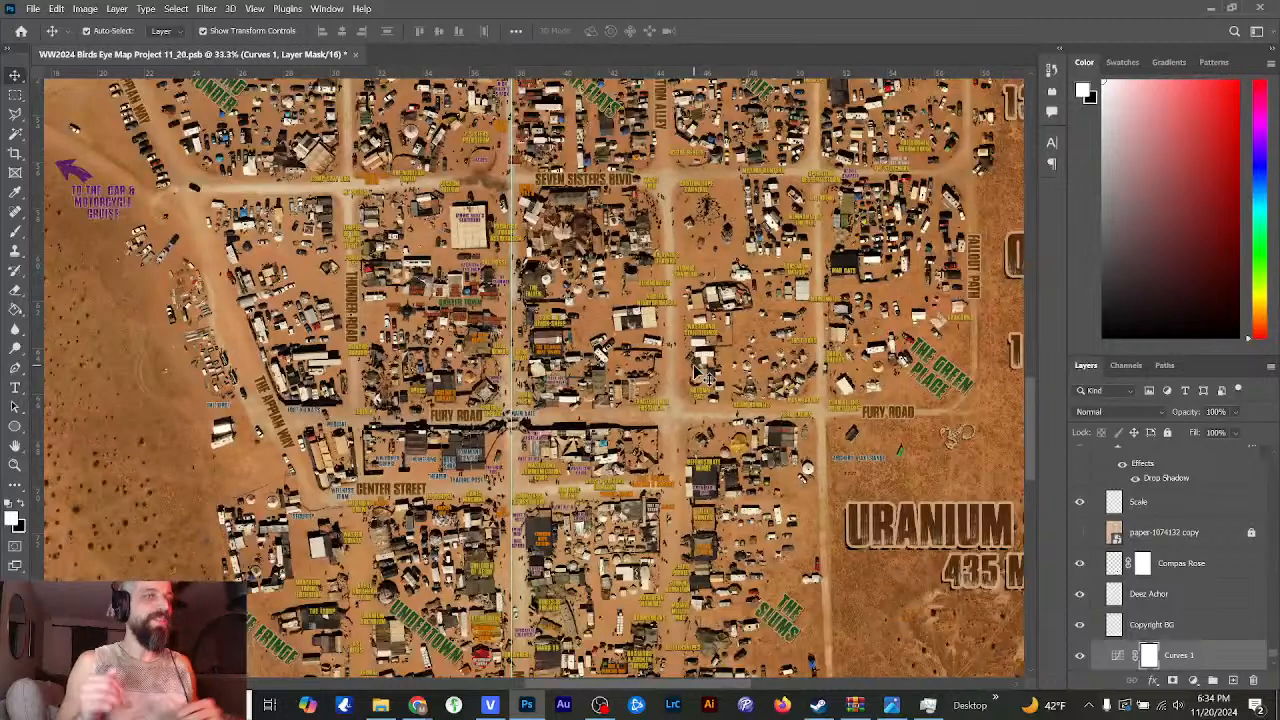